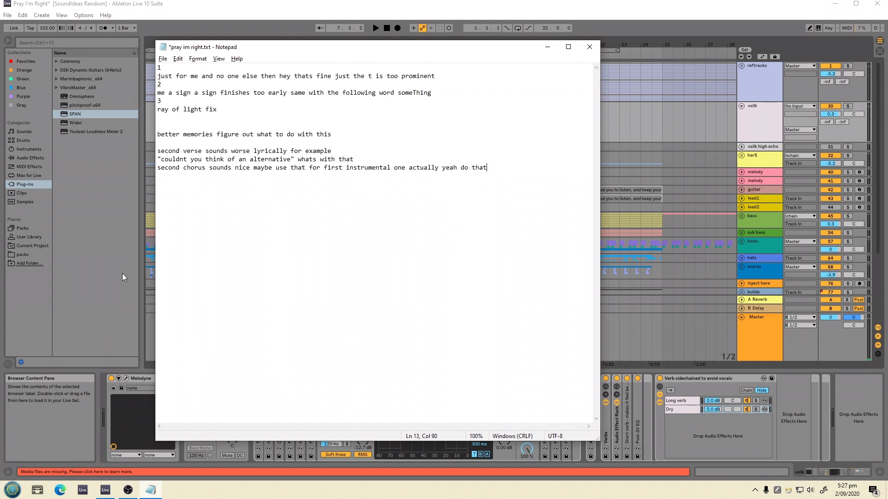
# Audition the vsilk vocal in Ableton Live from several positions between bars 7 and 20 of the arrangement
pyautogui.click(82, 218)
pyautogui.press('space')
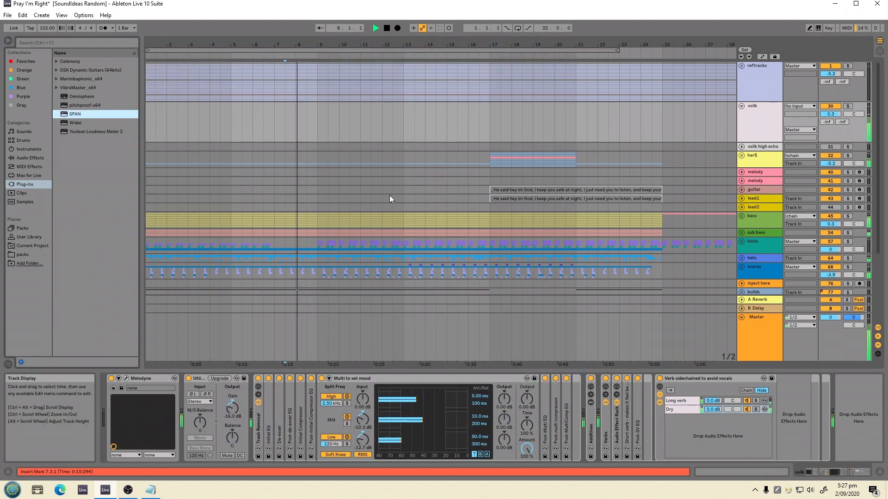
pyautogui.click(392, 123)
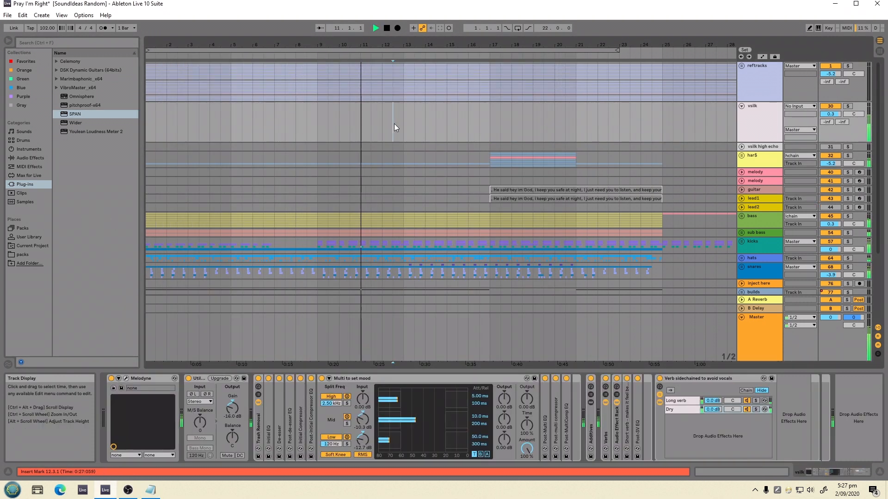
pyautogui.click(425, 114)
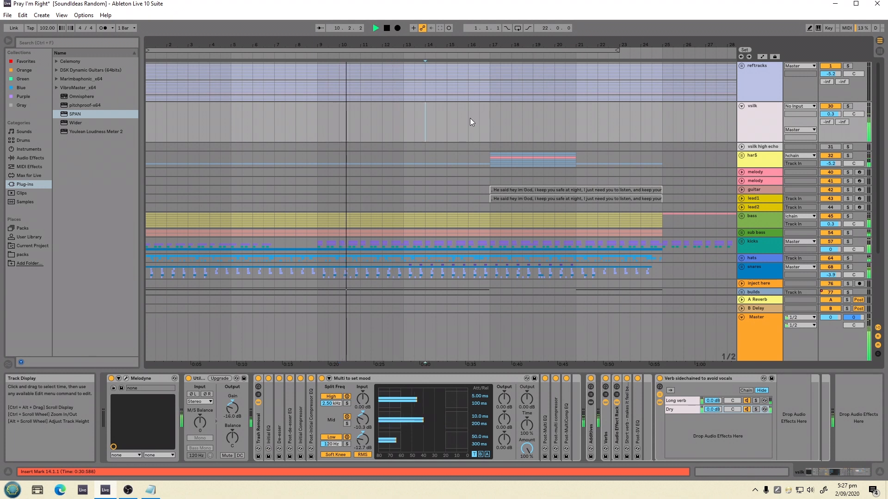
pyautogui.click(318, 120)
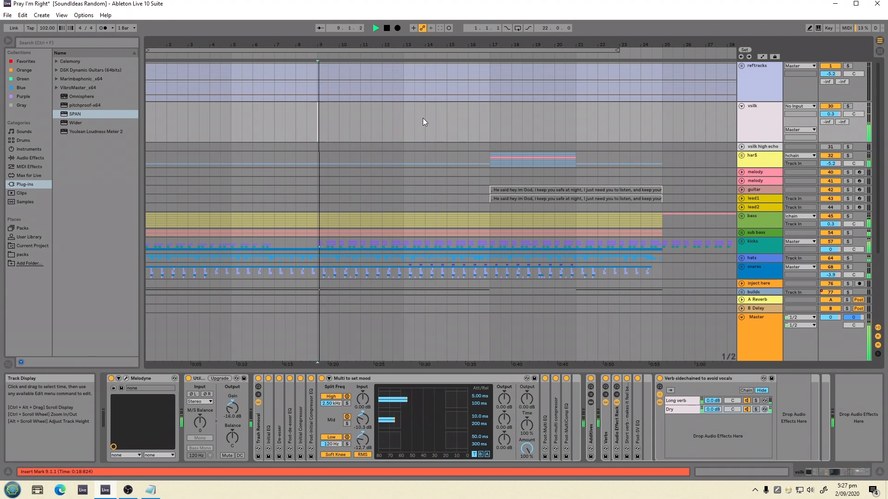
pyautogui.click(476, 122)
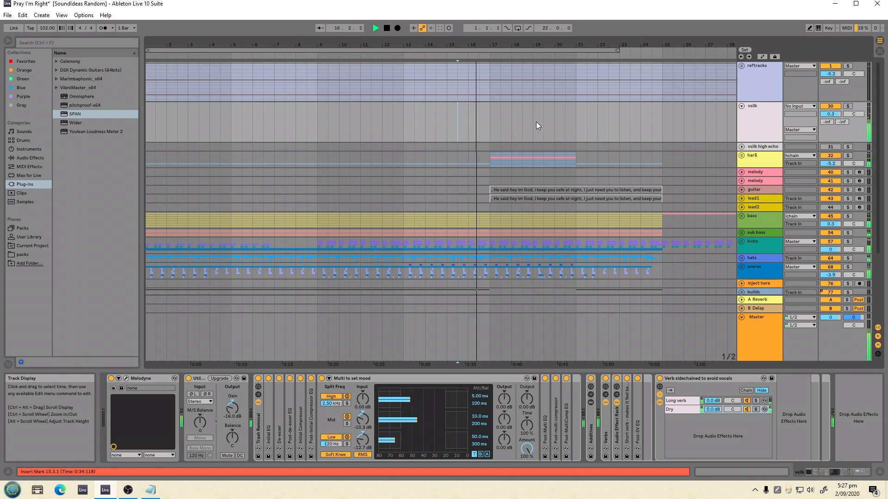
pyautogui.click(522, 125)
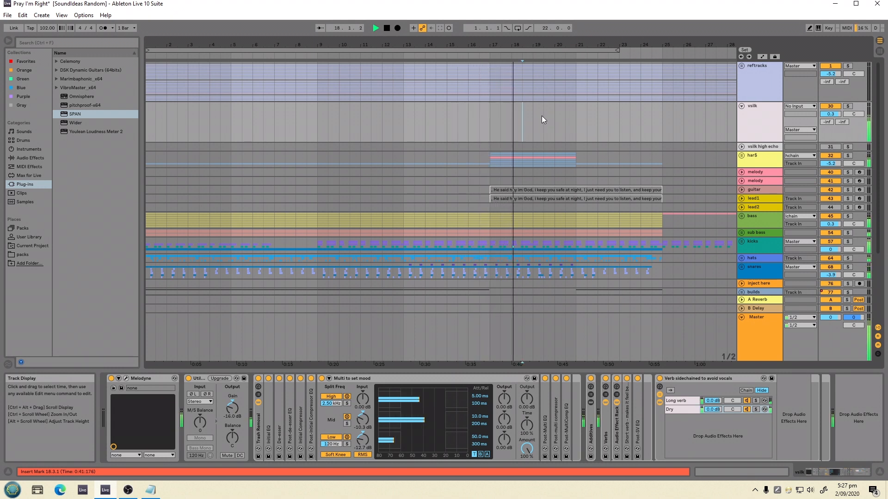
pyautogui.click(542, 115)
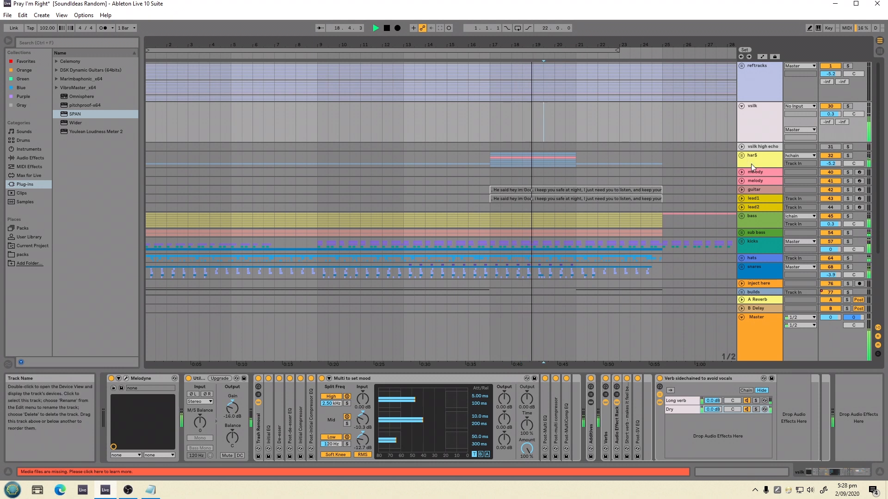
pyautogui.click(564, 118)
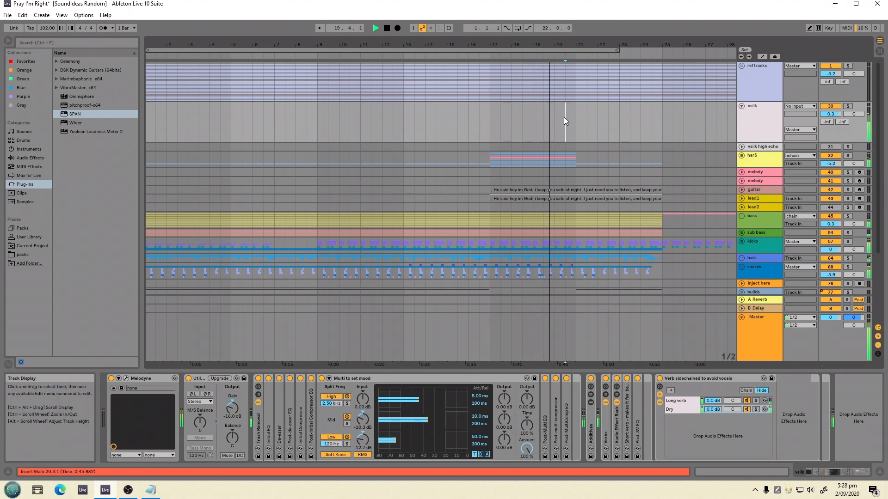
# In Melodyne, lengthen the B note at the start of the vsilk vocal's bar 21 by shifting its boundary with the G note slightly later
pyautogui.hotkey('ctrl', 'alt', 'p')
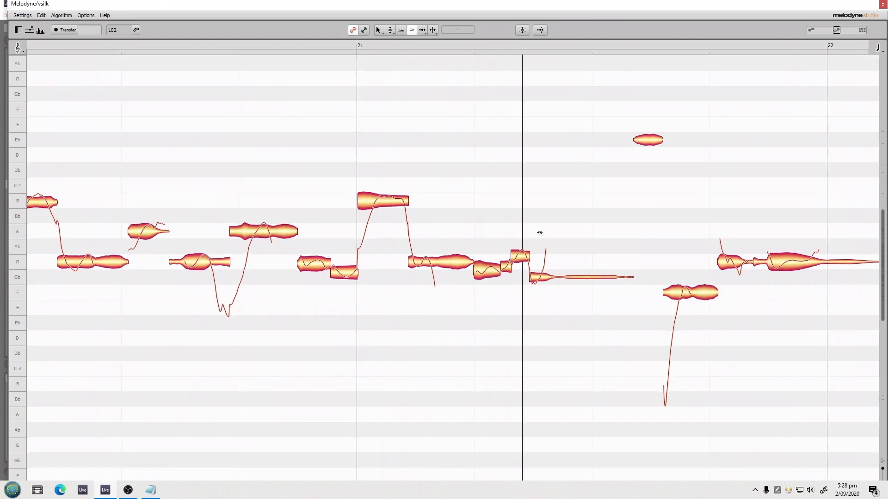
pyautogui.hotkey('ctrl', 'alt', 'p')
pyautogui.press('+')
pyautogui.press('+')
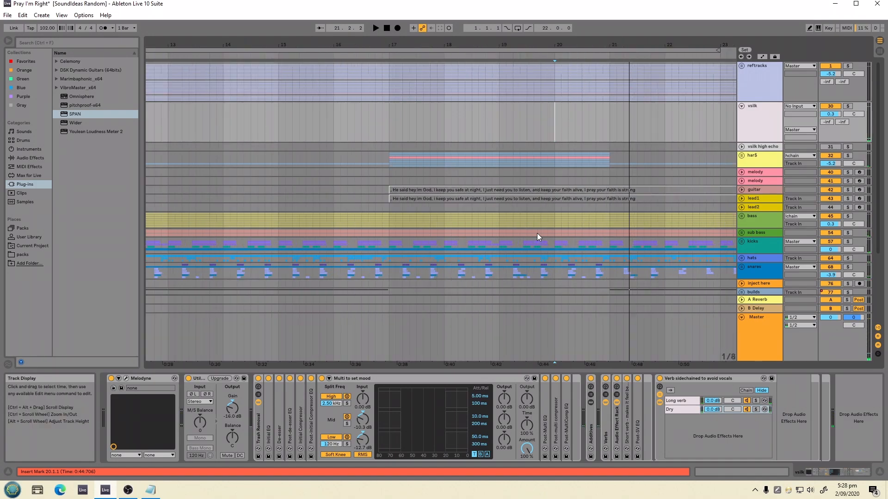
pyautogui.press('Right')
pyautogui.press('Right')
pyautogui.press('Right')
pyautogui.press('Right')
pyautogui.press('space')
pyautogui.hotkey('ctrl', 'alt', 'p')
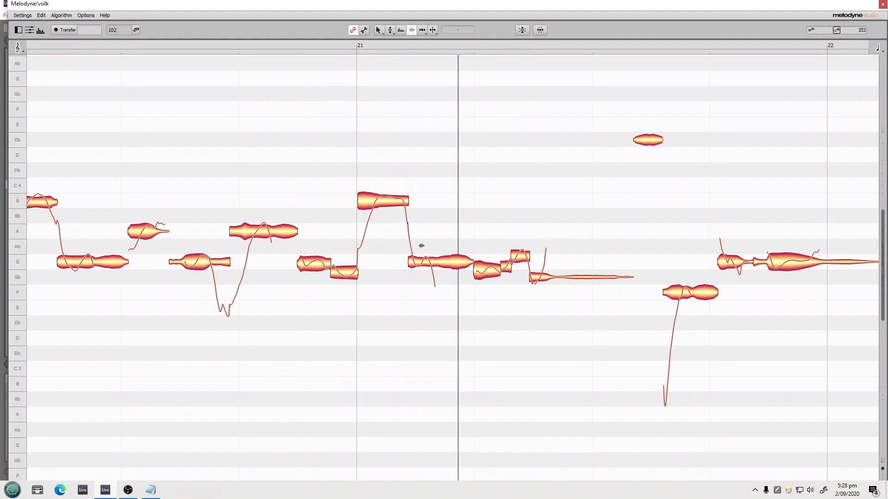
pyautogui.moveTo(412, 262); pyautogui.dragTo(477, 260)
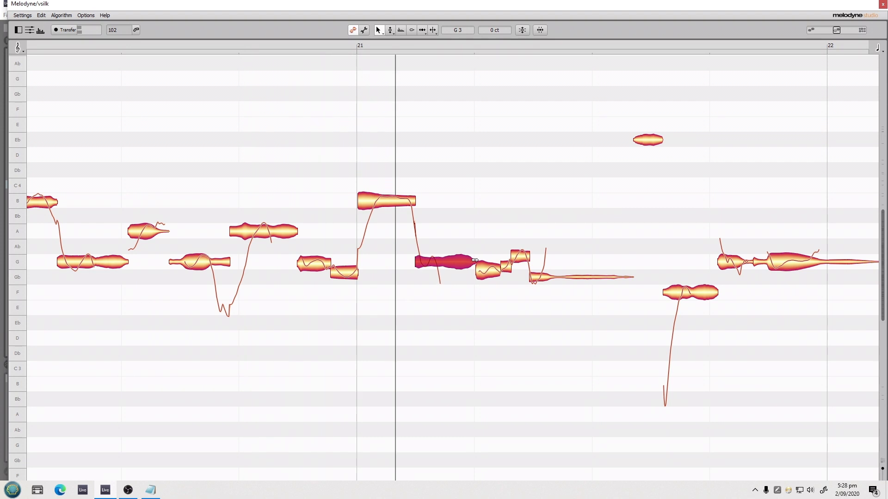
pyautogui.click(492, 235)
# Check the fix list in pray im right.txt and replay the vsilk vocal in Ableton Live around bar 23
pyautogui.hotkey('alt', 'Tab')
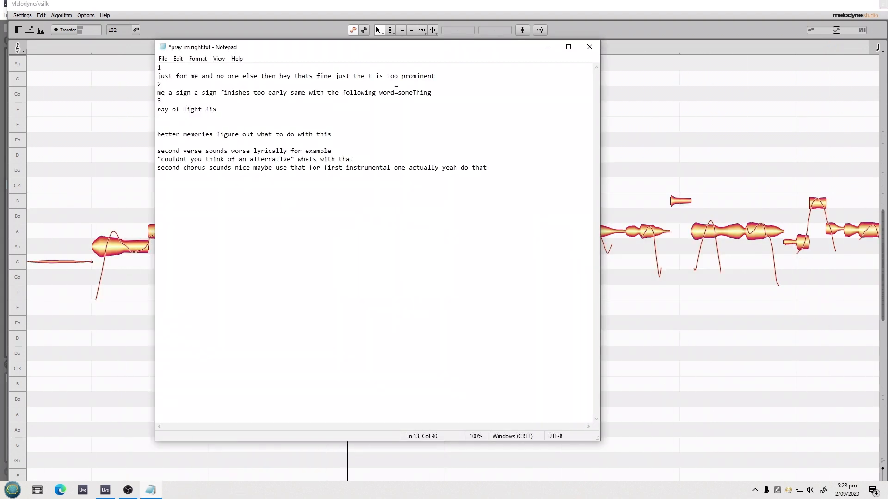
pyautogui.click(101, 140)
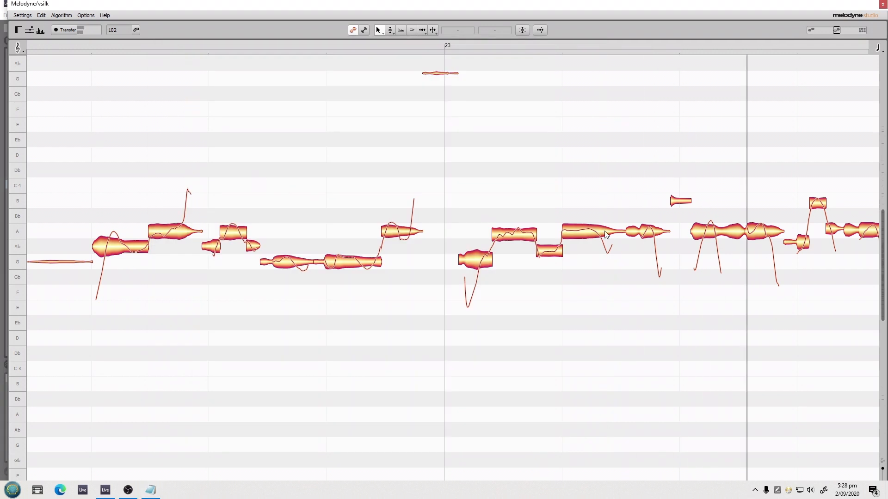
pyautogui.hotkey('ctrl', 'alt', 'p')
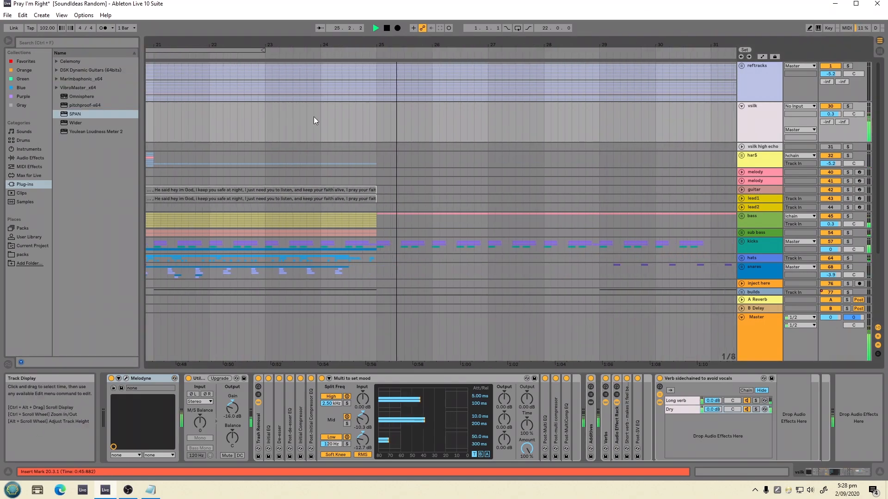
pyautogui.click(329, 120)
pyautogui.press('space')
pyautogui.press('space')
pyautogui.press('space')
pyautogui.press('Left')
pyautogui.press('Left')
pyautogui.press('Left')
pyautogui.press('Left')
pyautogui.press('Left')
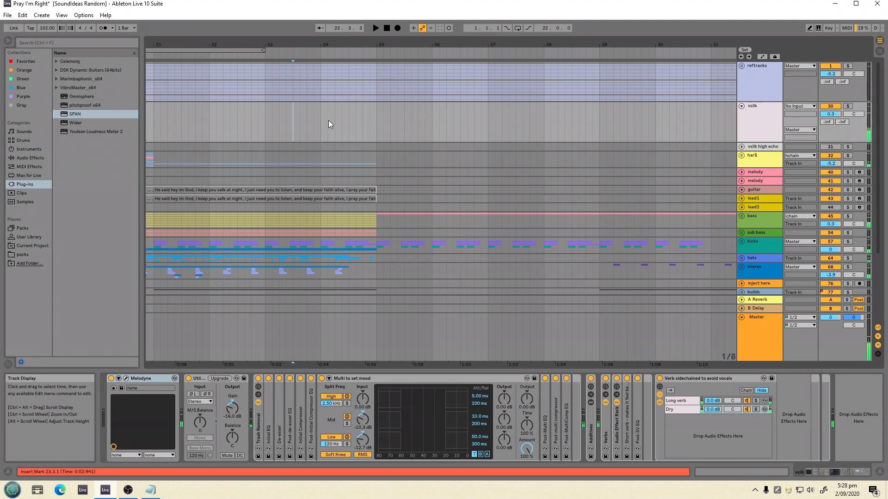
pyautogui.press('space')
# In Melodyne, shift the group of short Ab, B and A notes shortly before bar 24 slightly later
pyautogui.hotkey('ctrl', 'alt', 'p')
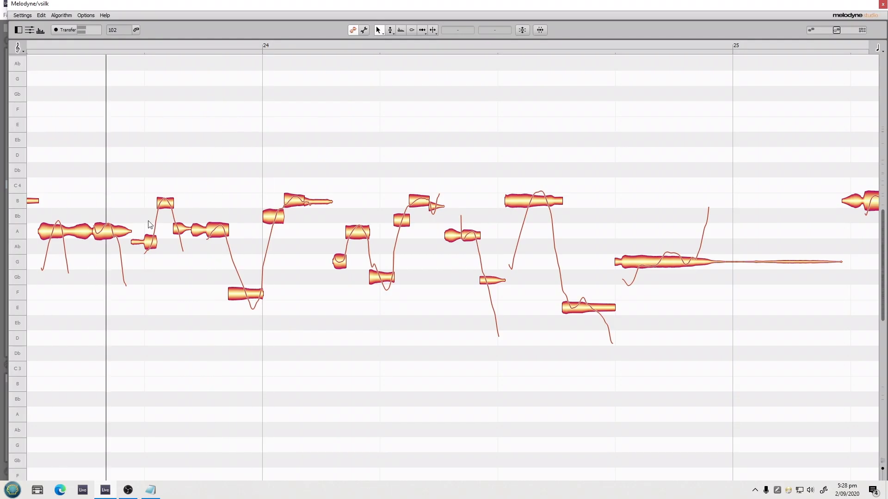
pyautogui.moveTo(153, 158); pyautogui.dragTo(239, 326)
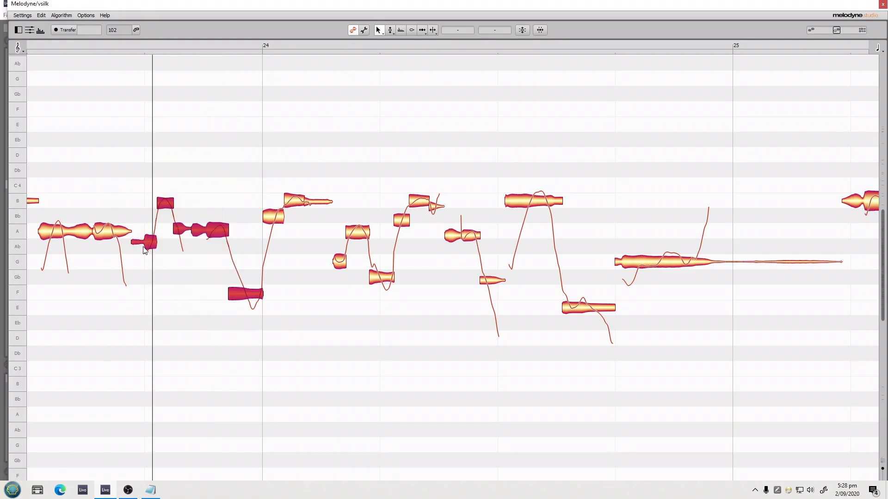
pyautogui.moveTo(134, 168); pyautogui.dragTo(192, 273)
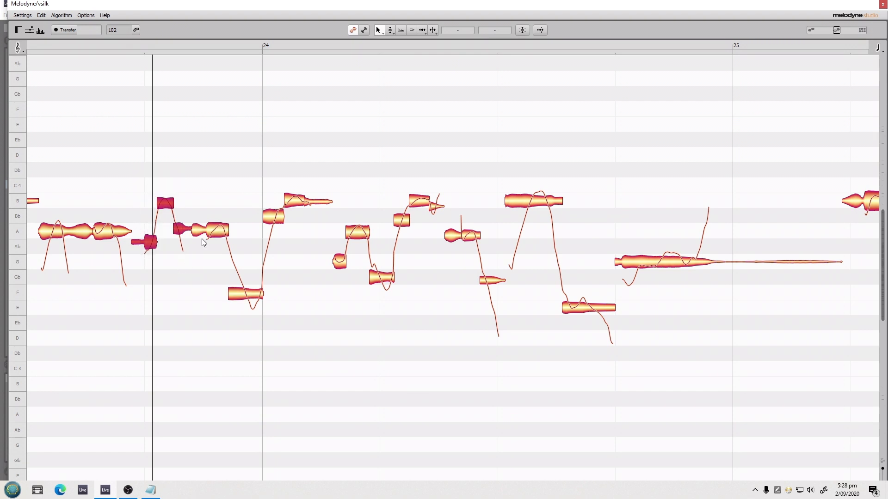
pyautogui.moveTo(183, 231); pyautogui.dragTo(192, 231)
pyautogui.press('space')
# Lengthen the last A note before bar 24 by moving its boundary with the low F note slightly later
pyautogui.click(207, 230)
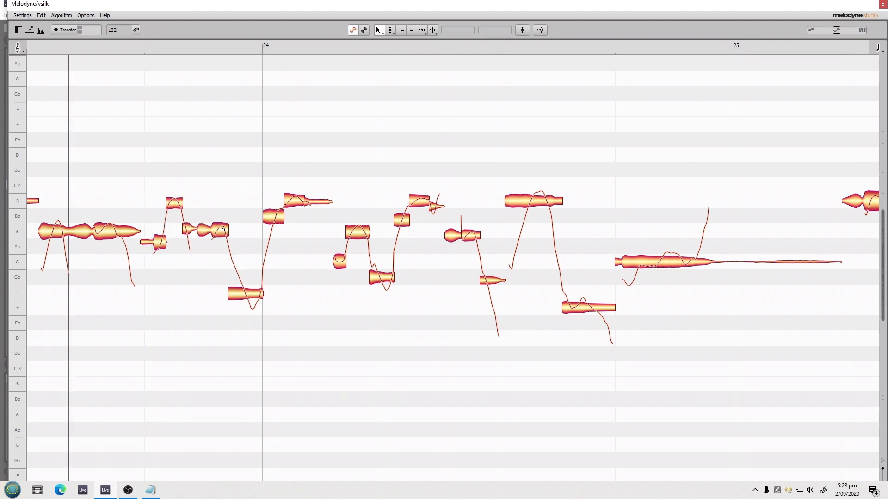
pyautogui.moveTo(227, 231); pyautogui.dragTo(233, 231)
pyautogui.click(234, 202)
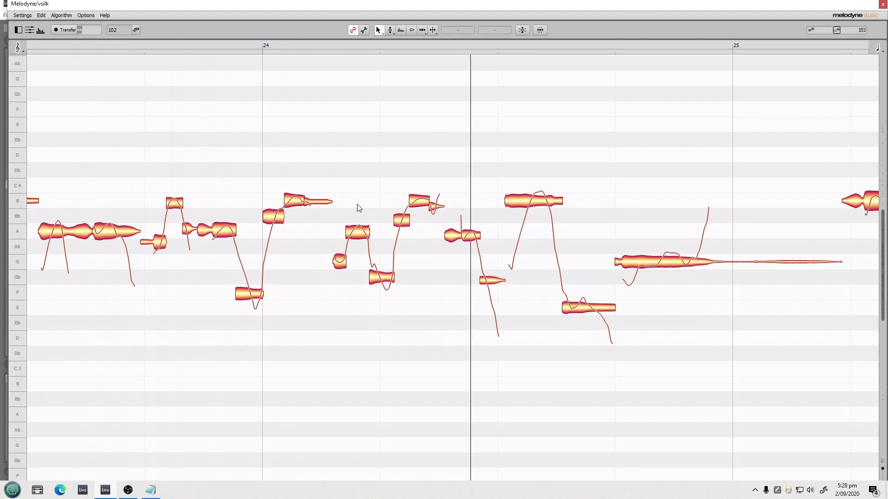
# Separate the breaths from the tails of the long G note before bar 25 and the long D note before bar 26
pyautogui.hotkey('ctrl', 'alt', 'p')
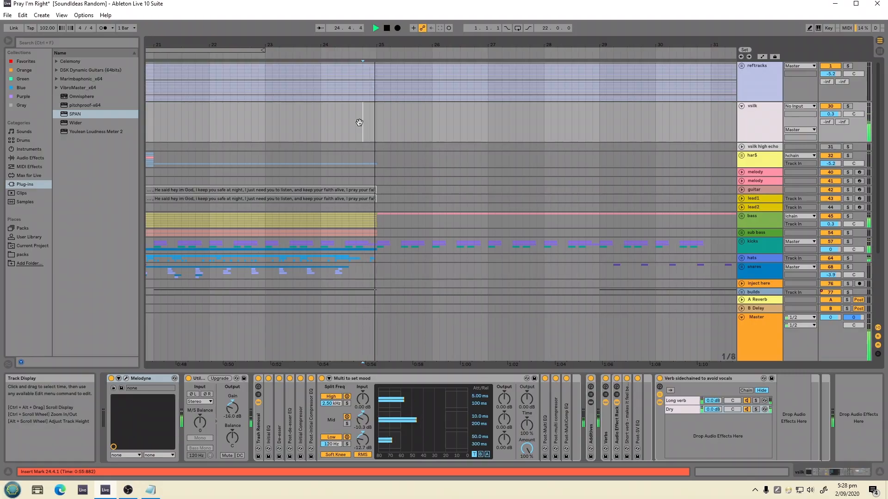
pyautogui.hotkey('ctrl', 'alt', 'p')
pyautogui.doubleClick(137, 255)
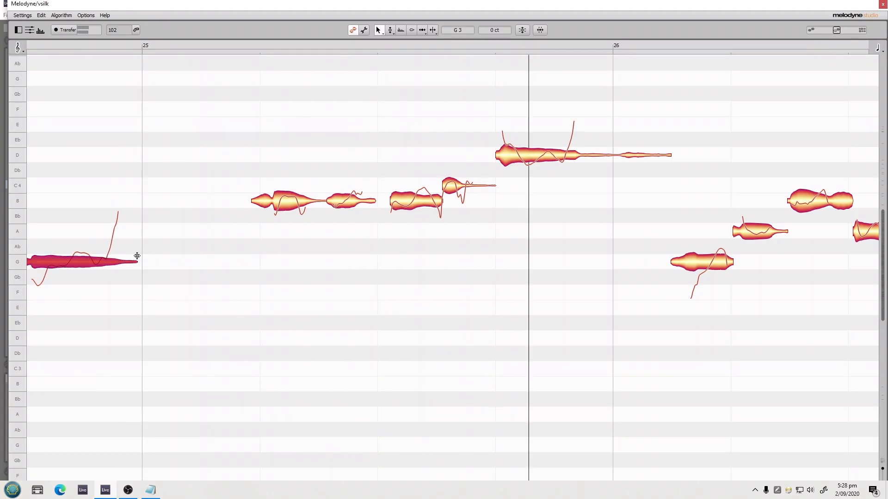
pyautogui.moveTo(304, 277); pyautogui.dragTo(226, 179)
pyautogui.moveTo(316, 209); pyautogui.dragTo(446, 287)
pyautogui.doubleClick(572, 324)
pyautogui.press('F4')
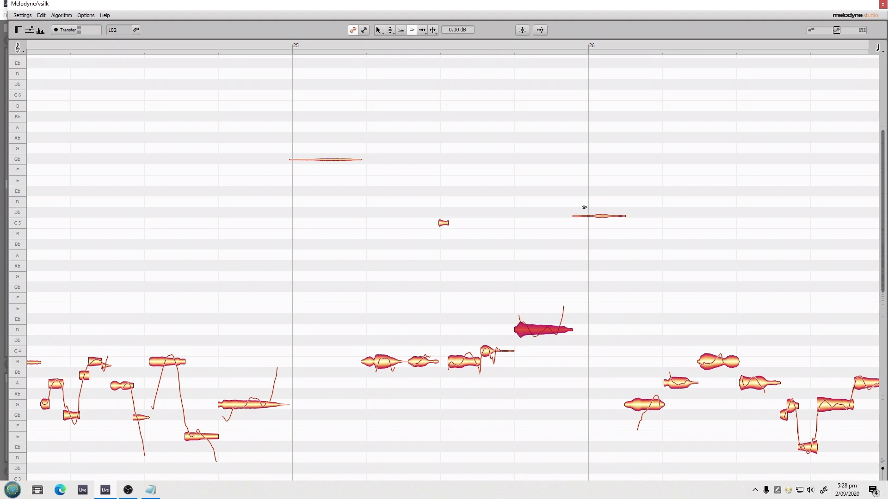
# Lower the amplitude of the two separated breaths at bars 25 and 26 to about -24.96 dB
pyautogui.moveTo(627, 156); pyautogui.dragTo(3, 197)
pyautogui.press('space')
pyautogui.press('space')
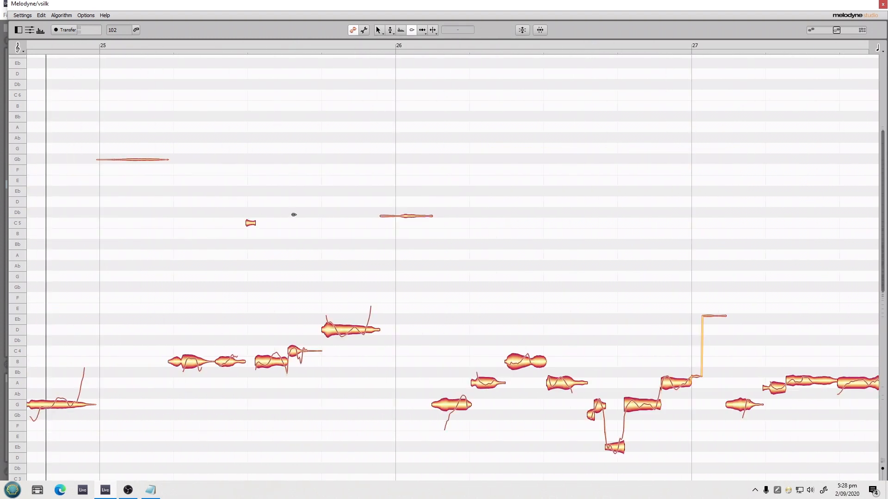
pyautogui.moveTo(416, 130); pyautogui.dragTo(57, 182)
pyautogui.keyDown('shift'); pyautogui.click(408, 216); pyautogui.keyUp('shift')
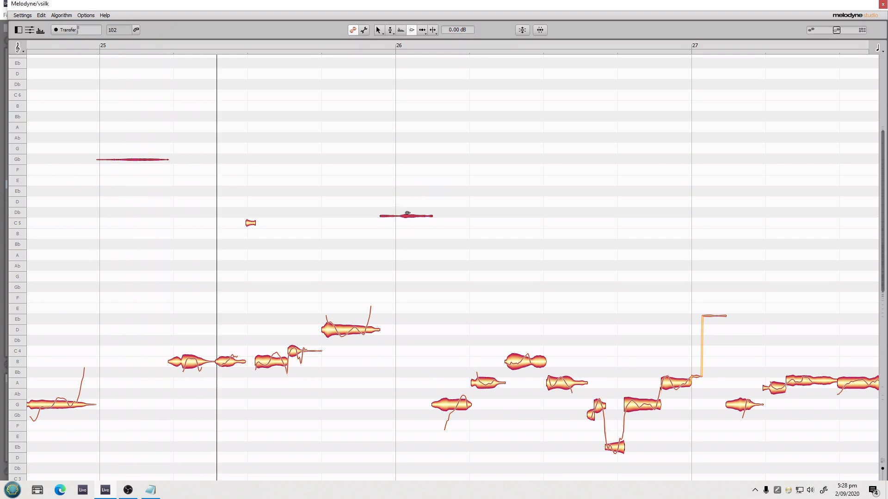
pyautogui.moveTo(408, 215); pyautogui.dragTo(413, 257)
pyautogui.moveTo(429, 215); pyautogui.dragTo(440, 251)
pyautogui.click(439, 231)
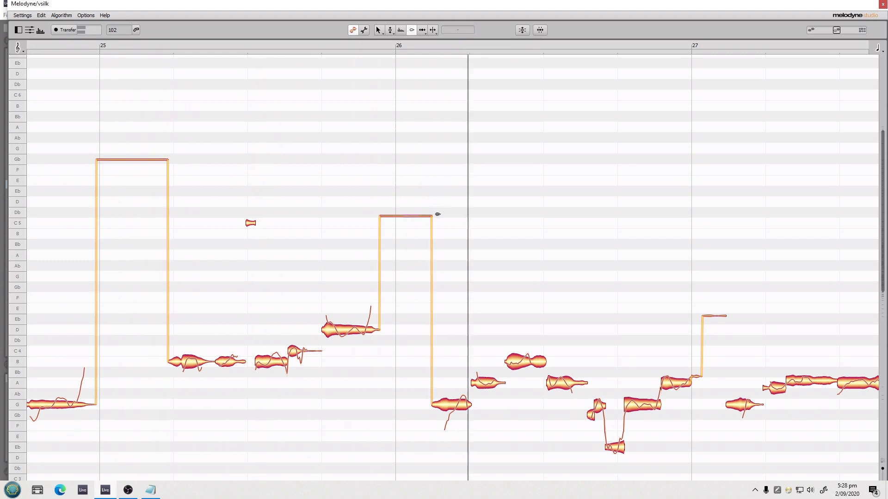
# Replay the passage and slightly soften the amplitude transitions into and out of the quietened breaths at bars 25 and 26
pyautogui.press('space')
pyautogui.press('space')
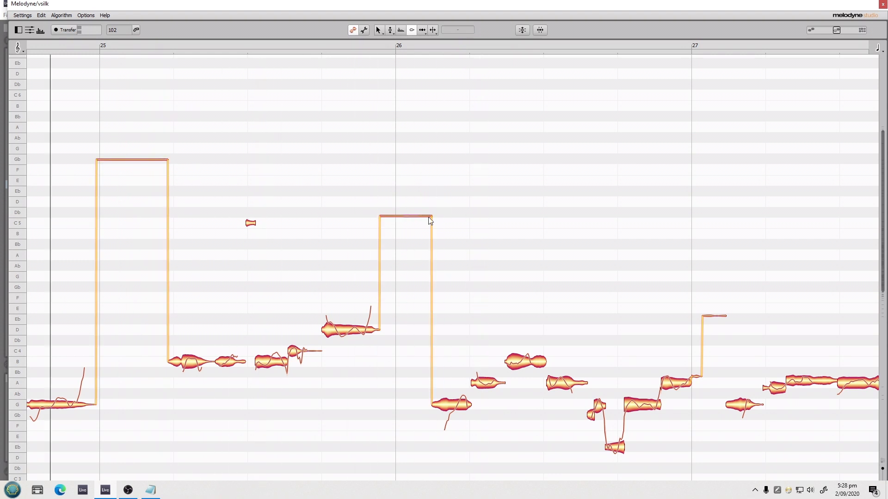
pyautogui.click(94, 404)
pyautogui.click(166, 160)
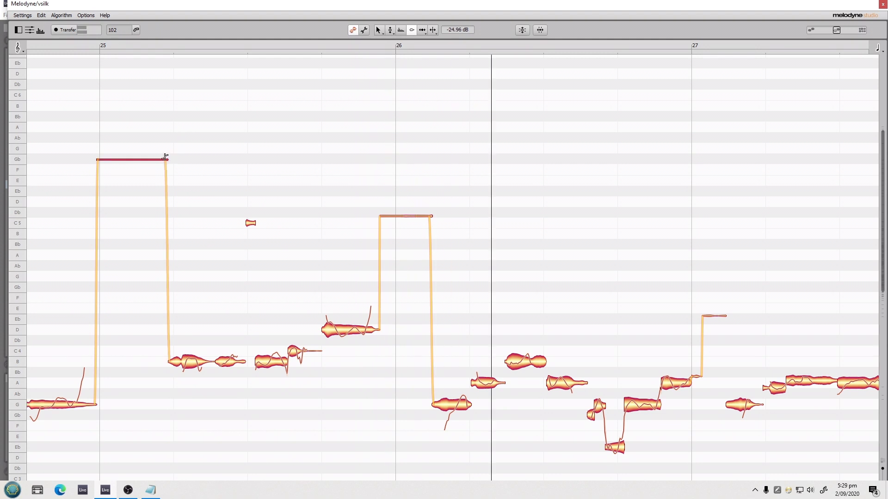
pyautogui.press('Escape')
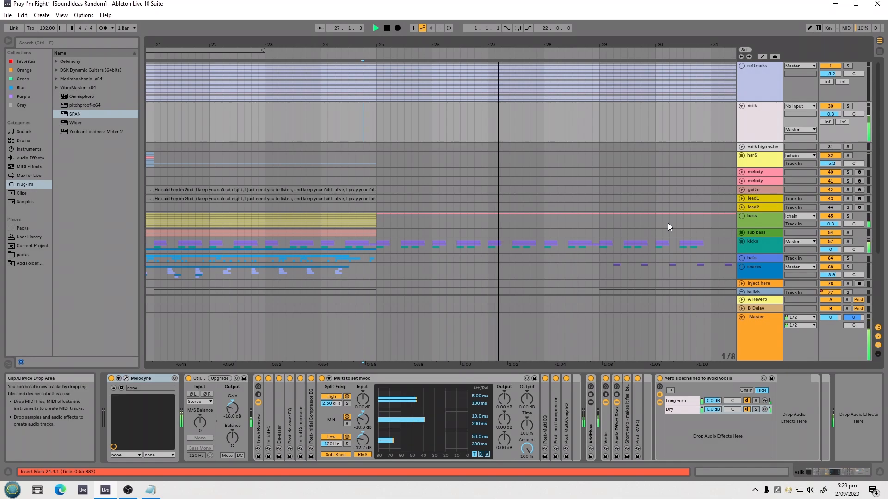
# Separate the breath from the tail of the long G note at bar 29 in Melodyne and switch to the Amplitude tool
pyautogui.press('Right')
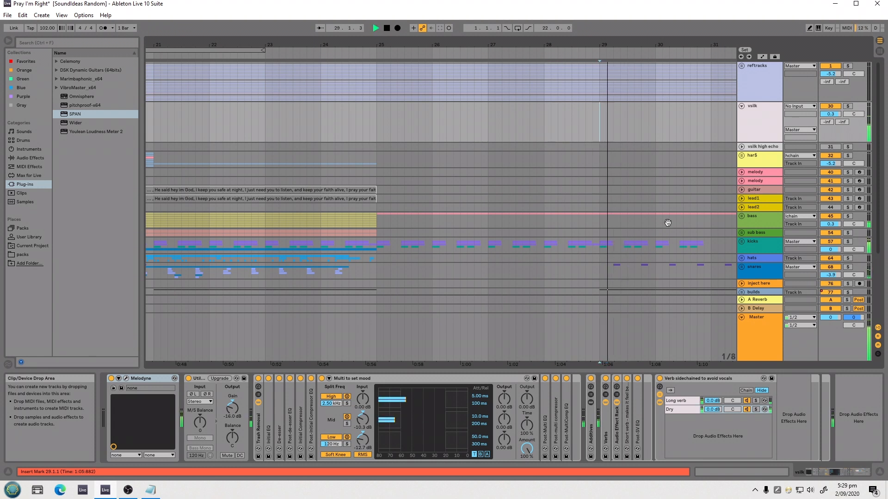
pyautogui.hotkey('ctrl', 'alt', 'p')
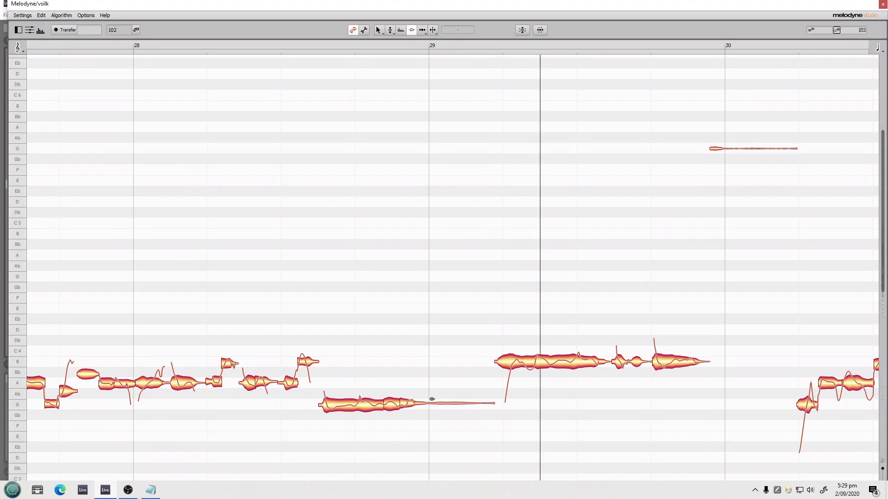
pyautogui.rightClick(420, 355)
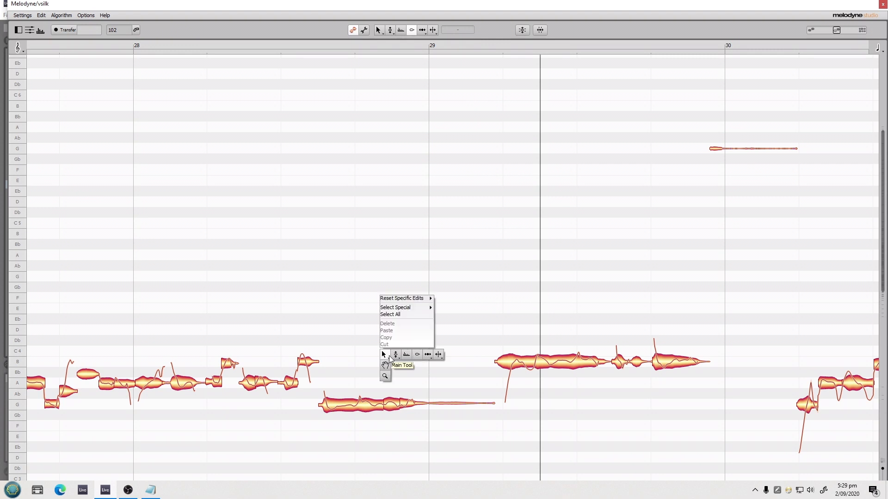
pyautogui.click(383, 354)
pyautogui.doubleClick(429, 399)
pyautogui.press('F4')
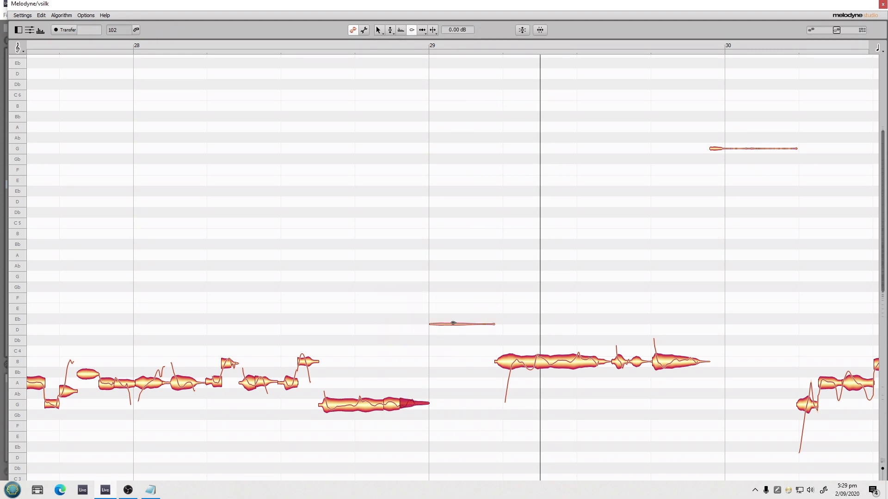
# Lower the amplitude of the breath after bar 29 and lengthen the fade from the preceding G note into it
pyautogui.moveTo(454, 324); pyautogui.dragTo(436, 444)
pyautogui.press('space')
pyautogui.click(418, 379)
pyautogui.click(418, 378)
pyautogui.moveTo(430, 404); pyautogui.dragTo(412, 376)
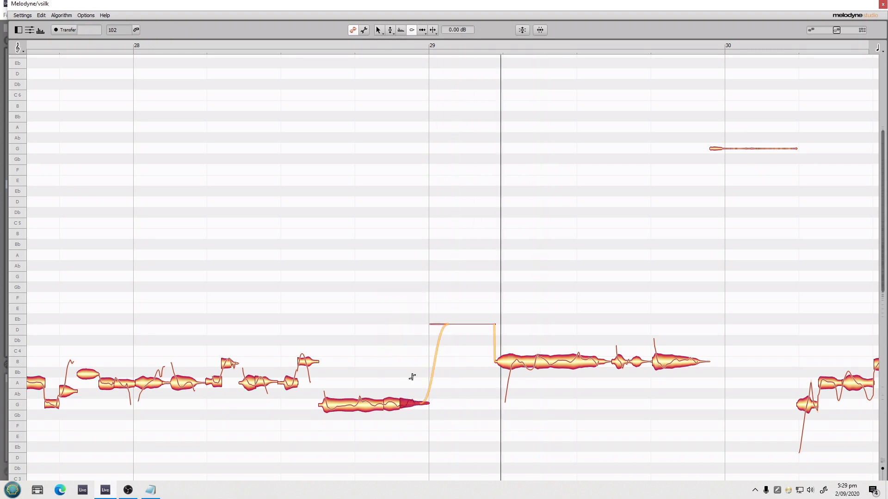
# Lengthen the fade from the breath after bar 29 into the following B note and shorten the fade leading into the breath
pyautogui.doubleClick(332, 332)
pyautogui.moveTo(494, 324); pyautogui.dragTo(481, 317)
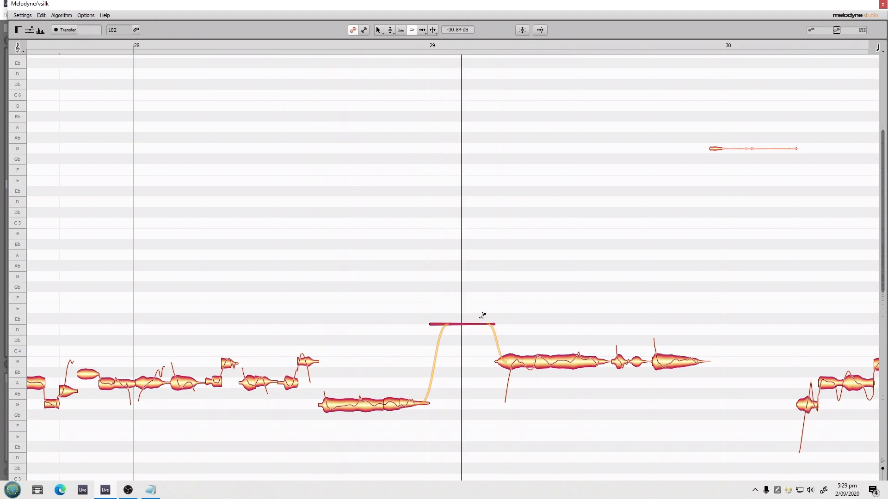
pyautogui.click(445, 326)
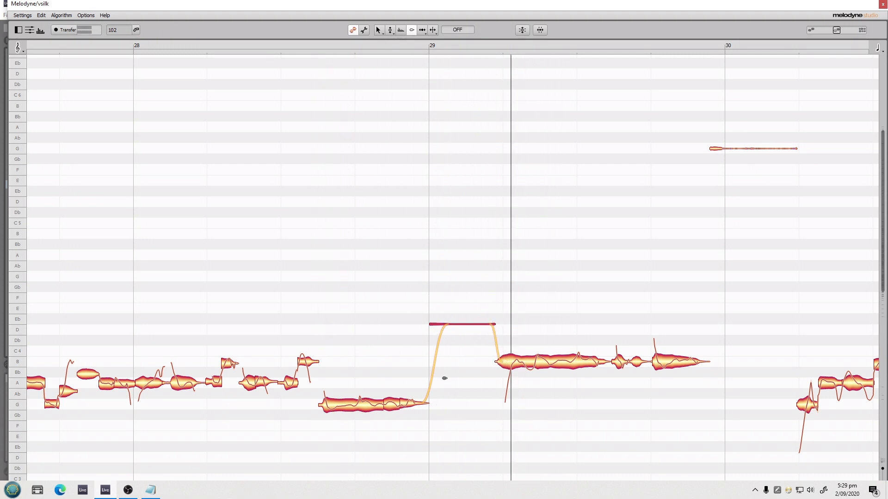
pyautogui.click(423, 411)
pyautogui.click(389, 370)
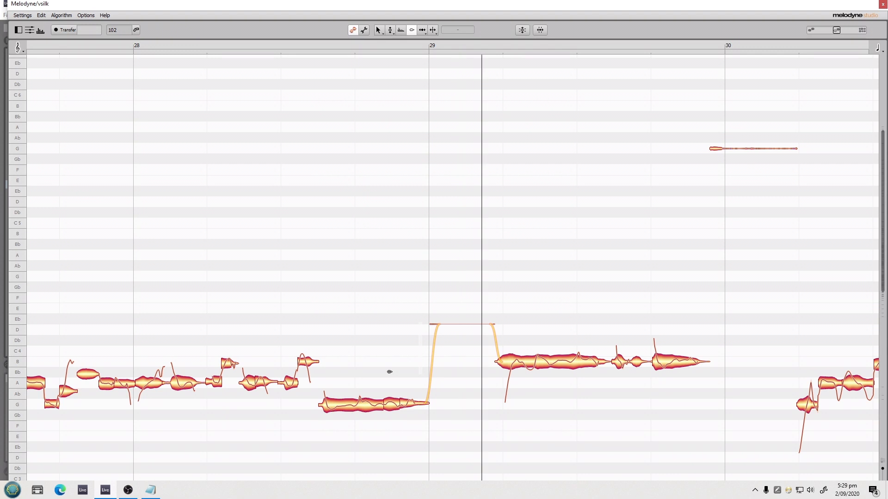
pyautogui.doubleClick(388, 370)
pyautogui.press('space')
pyautogui.press('space')
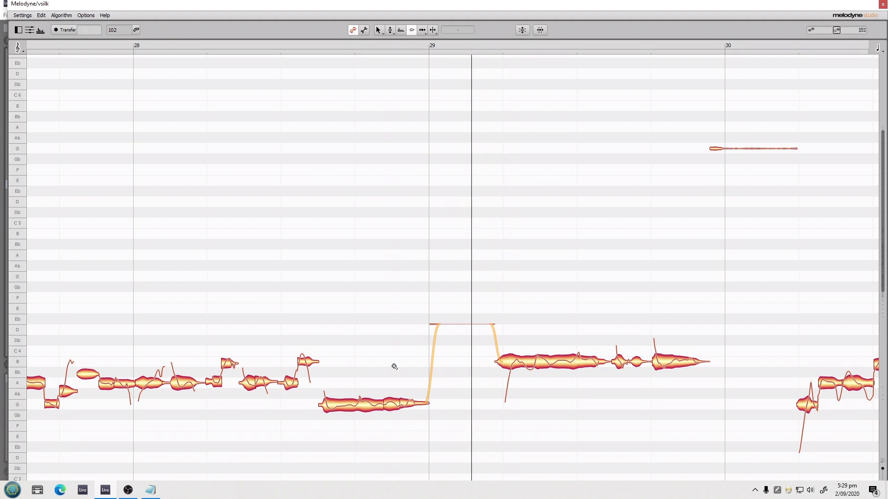
# Replay the vocal from around bar 28 in the Ableton Live arrangement and return to the Melodyne editor
pyautogui.hotkey('ctrl', 'alt', 'p')
pyautogui.press('space')
pyautogui.press('space')
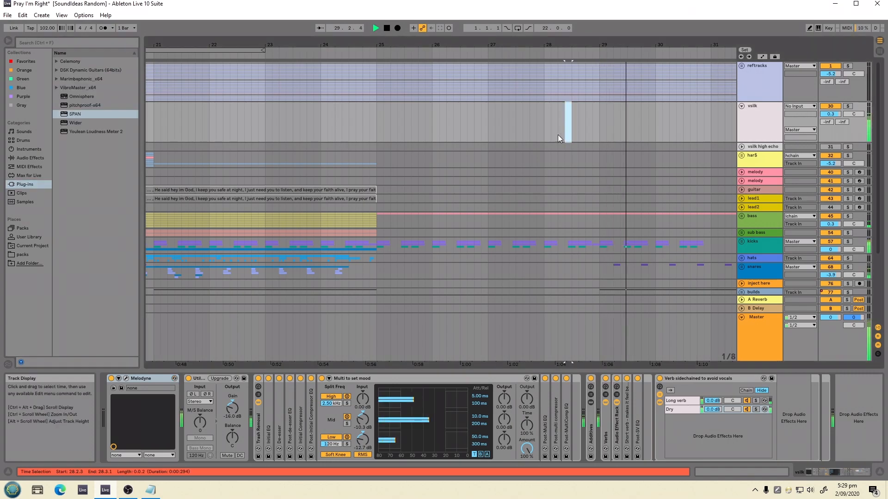
pyautogui.click(579, 129)
pyautogui.hotkey('ctrl', 'alt', 'p')
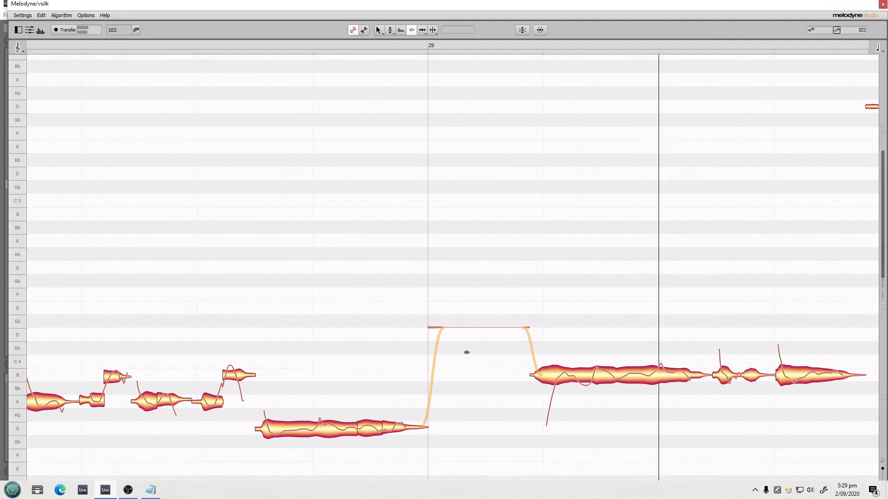
# Separate the tail of the G note just before bar 29, lower it to -10.44 dB and soften the transition into it
pyautogui.click(412, 422)
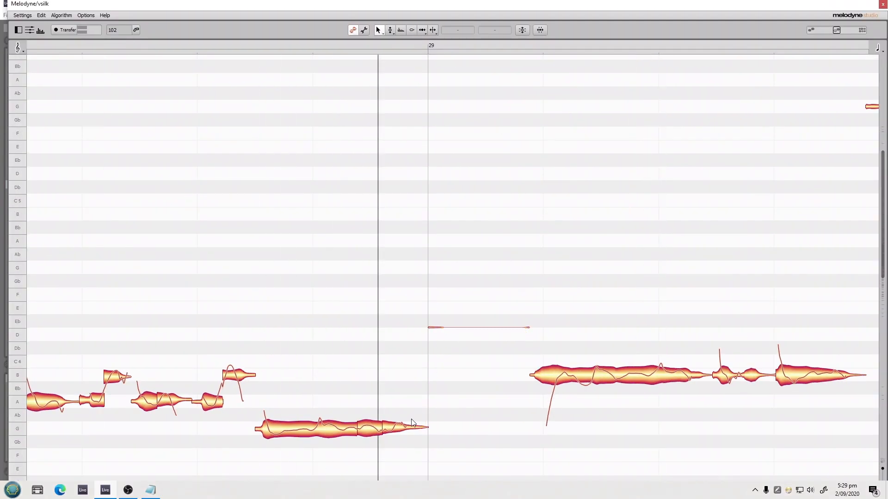
pyautogui.press('F4')
pyautogui.moveTo(421, 409); pyautogui.dragTo(422, 430)
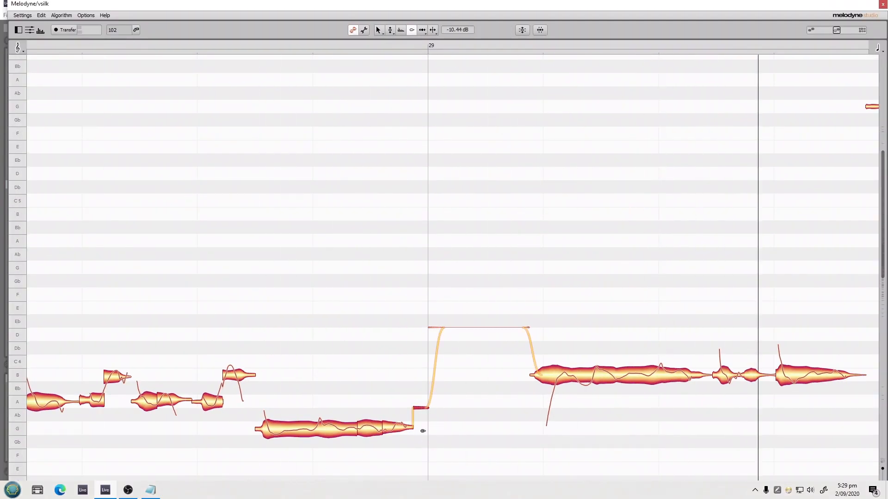
pyautogui.click(410, 428)
pyautogui.click(392, 344)
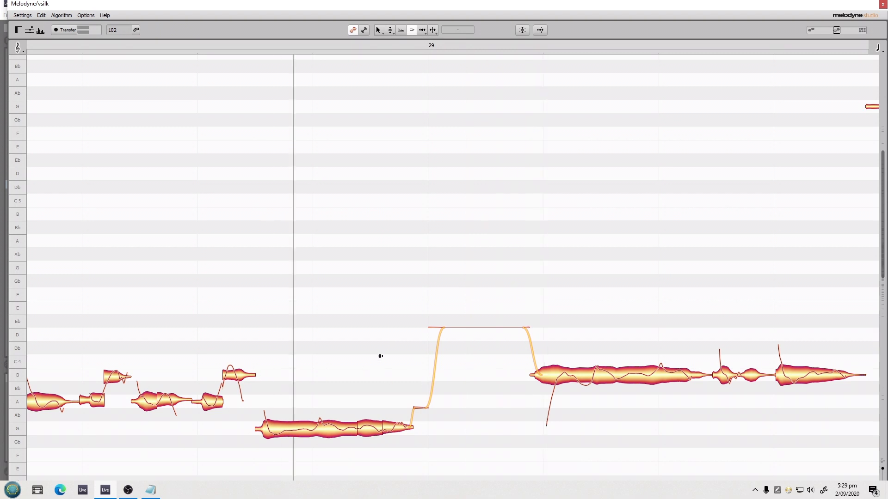
# Check the fix notes in Notepad and replay the vsilk vocal from around bar 30 in Ableton Live
pyautogui.hotkey('alt', 'Tab')
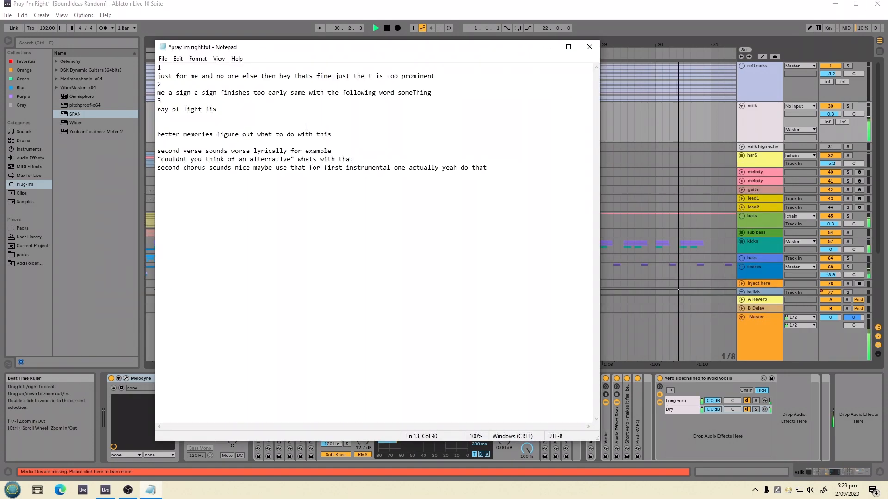
pyautogui.click(690, 146)
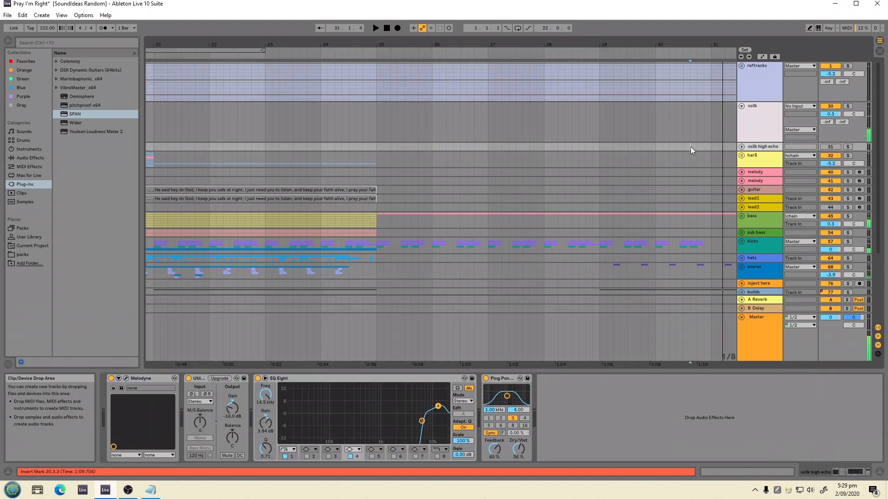
pyautogui.click(682, 124)
pyautogui.press('space')
pyautogui.click(667, 121)
pyautogui.press('space')
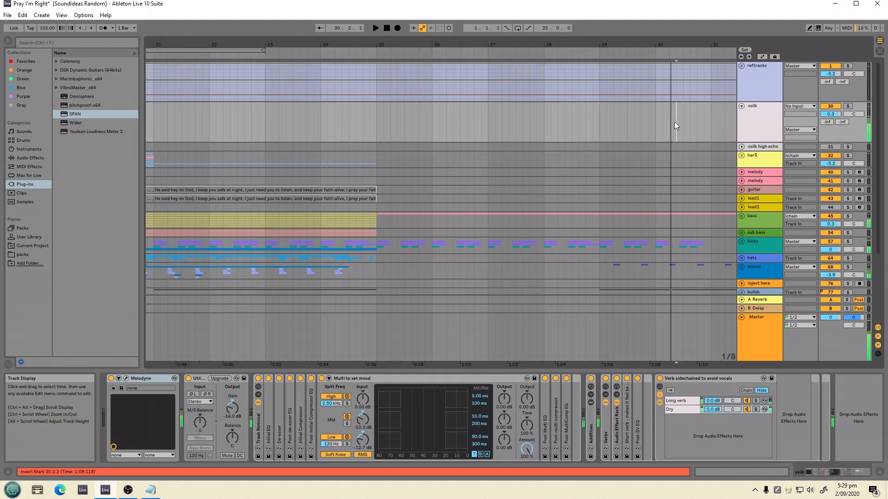
# Reopen Melodyne and lower the three raised notes in the middle of bar 30 by about two semitones with the Pitch tool
pyautogui.hotkey('ctrl', 'alt', 'p')
pyautogui.moveTo(361, 329); pyautogui.dragTo(262, 389)
pyautogui.rightClick(313, 357)
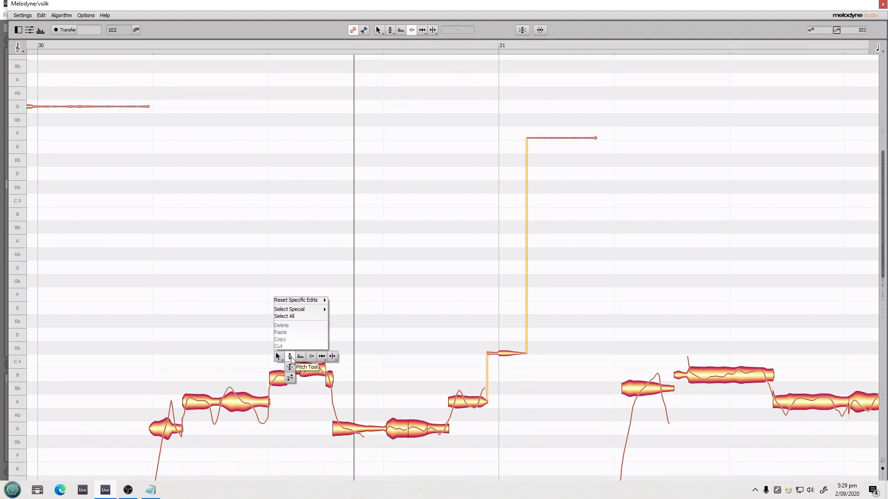
pyautogui.click(303, 357)
pyautogui.press('space')
pyautogui.moveTo(308, 375); pyautogui.dragTo(310, 397)
pyautogui.press('space')
pyautogui.press('space')
pyautogui.press('space')
pyautogui.press('space')
pyautogui.rightClick(313, 357)
pyautogui.click(303, 359)
pyautogui.press('space')
pyautogui.press('space')
pyautogui.click(311, 379)
pyautogui.press('space')
pyautogui.moveTo(343, 356); pyautogui.dragTo(288, 391)
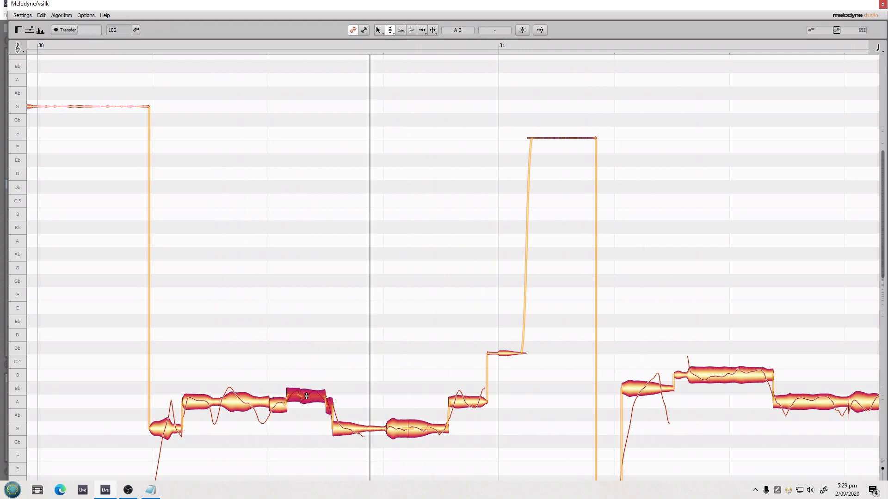
# Snap the lowered notes in the middle of bar 30 to the exact pitch of A 3 and replay them
pyautogui.doubleClick(293, 394)
pyautogui.press('space')
pyautogui.press('space')
pyautogui.click(285, 393)
pyautogui.doubleClick(279, 404)
pyautogui.press('space')
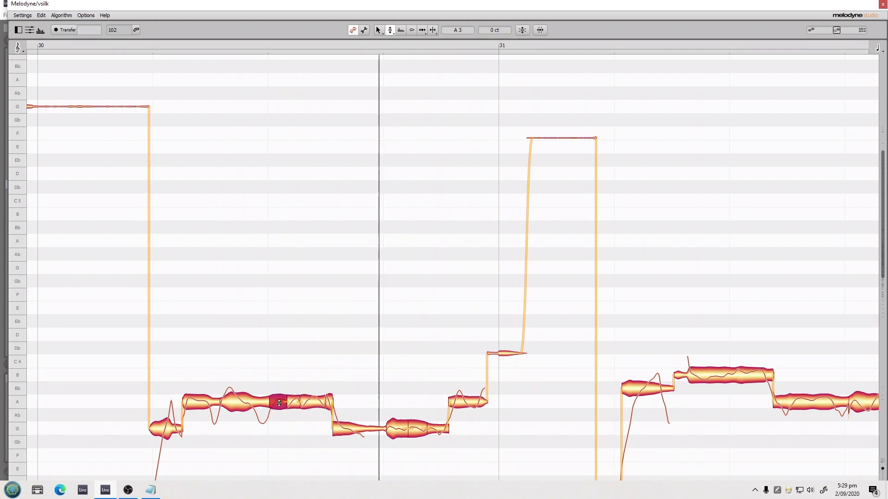
pyautogui.press('space')
# Reset the formants of the lowered A notes in bar 30 to 0 ct with the Formant tool and replay them
pyautogui.rightClick(353, 348)
pyautogui.click(368, 347)
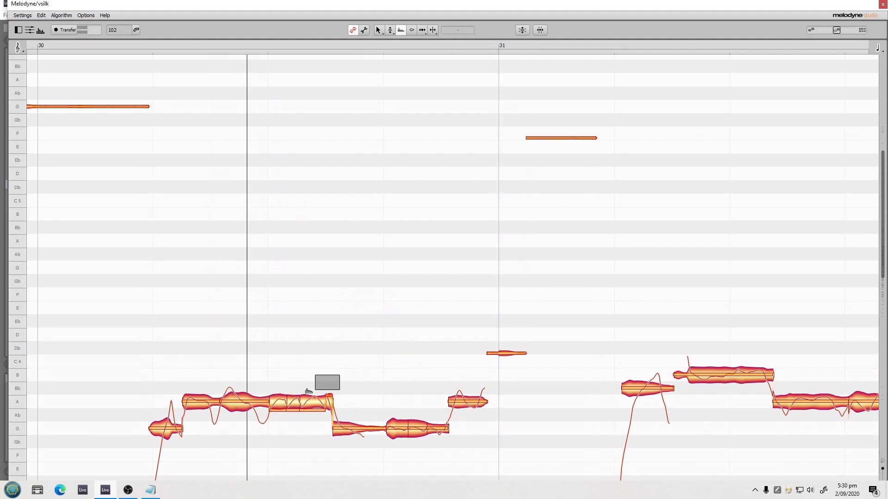
pyautogui.doubleClick(296, 402)
pyautogui.press('space')
pyautogui.press('space')
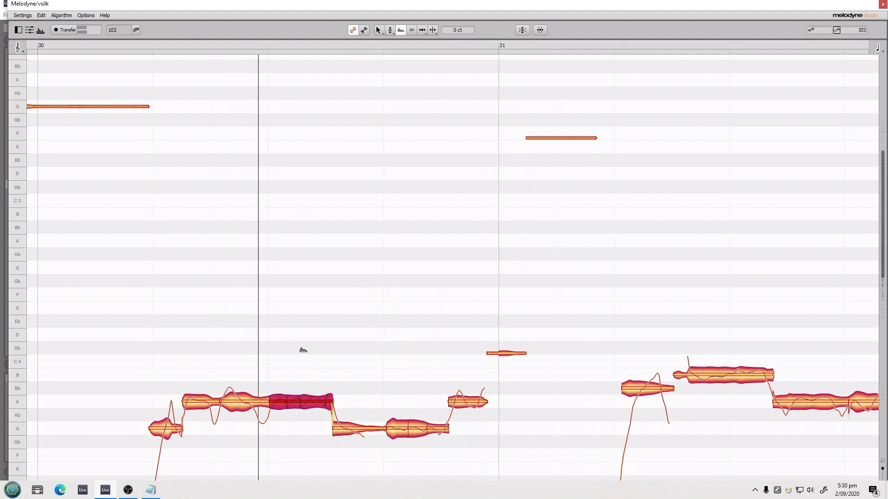
# Replay the corrected bar 30 passage from slightly earlier in Ableton Live and return to Melodyne
pyautogui.hotkey('ctrl', 'alt', 'p')
pyautogui.press('Left')
pyautogui.press('Left')
pyautogui.press('space')
pyautogui.press('space')
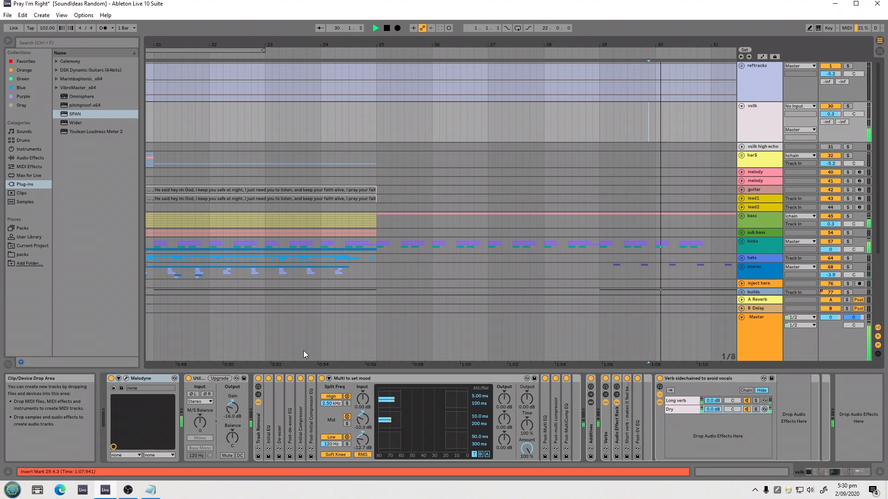
pyautogui.moveTo(672, 39)
pyautogui.mouseDown()
pyautogui.moveTo(263, 46)
pyautogui.moveTo(303, 34)
pyautogui.mouseUp()
pyautogui.click(307, 121)
pyautogui.hotkey('ctrl', 'alt', 'p')
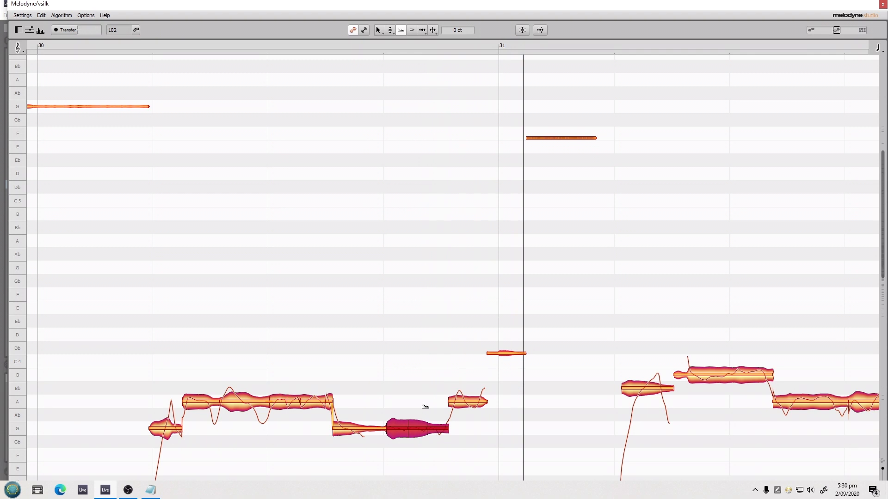
# Try to raise the sustained G note before bar 31 with the Pitch tool and undo the change
pyautogui.rightClick(405, 409)
pyautogui.click(379, 410)
pyautogui.rightClick(389, 415)
pyautogui.click(400, 414)
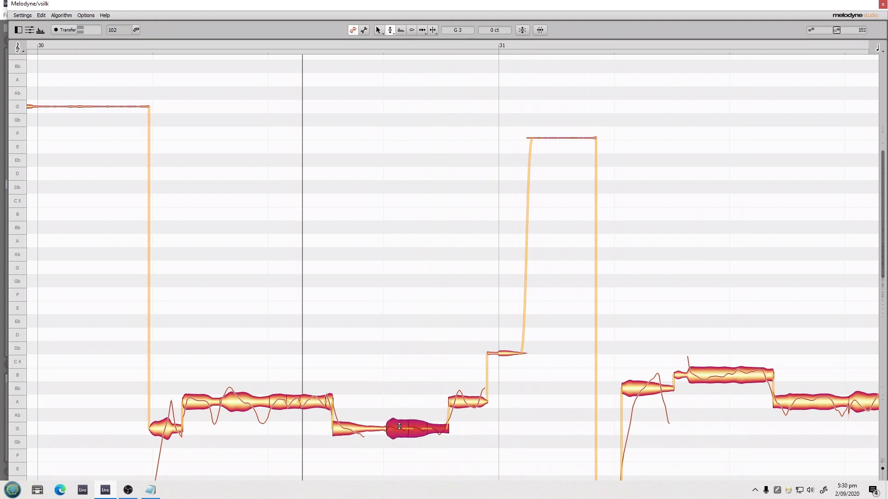
pyautogui.moveTo(398, 428); pyautogui.dragTo(399, 403)
pyautogui.click(477, 363)
pyautogui.hotkey('ctrl', 'z')
# Raise the wide note shortly before bar 32 to B 3 and shift the short notes right after it upward
pyautogui.moveTo(682, 328); pyautogui.dragTo(887, 340)
pyautogui.moveTo(691, 393); pyautogui.dragTo(690, 371)
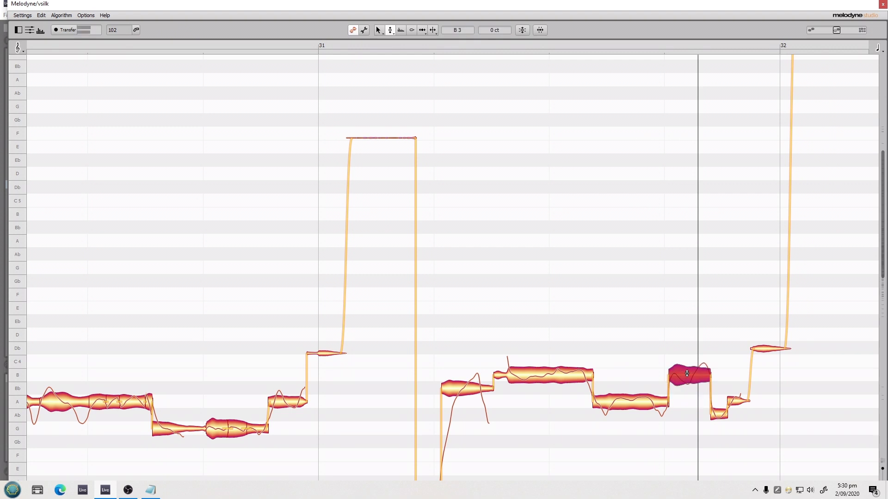
pyautogui.click(621, 361)
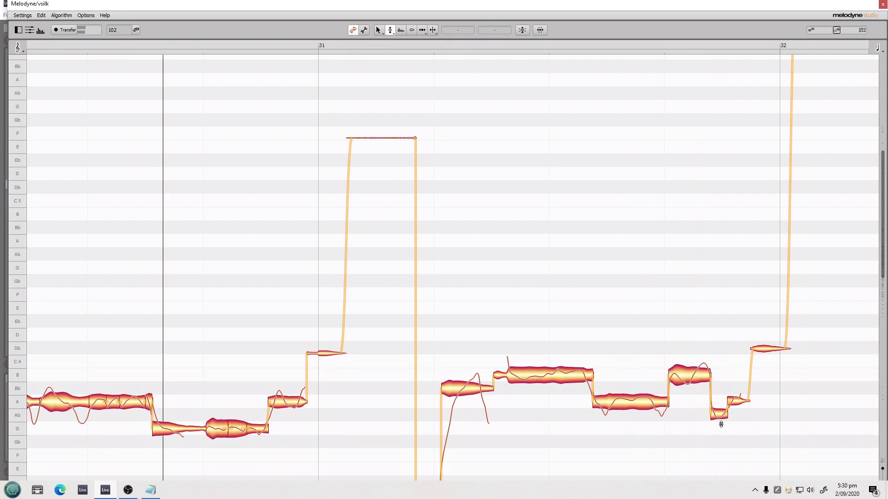
pyautogui.moveTo(708, 443); pyautogui.dragTo(739, 389)
pyautogui.moveTo(738, 401); pyautogui.dragTo(739, 369)
pyautogui.click(703, 352)
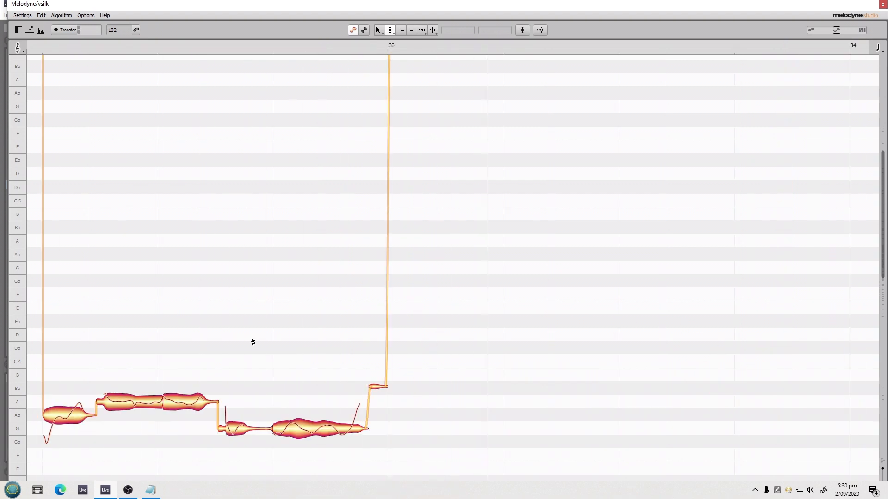
# Switch to Ableton Live and split the guitar and lead1 clips at bar 37
pyautogui.hotkey('ctrl', 'alt', 'p')
pyautogui.moveTo(425, 45); pyautogui.dragTo(426, 34)
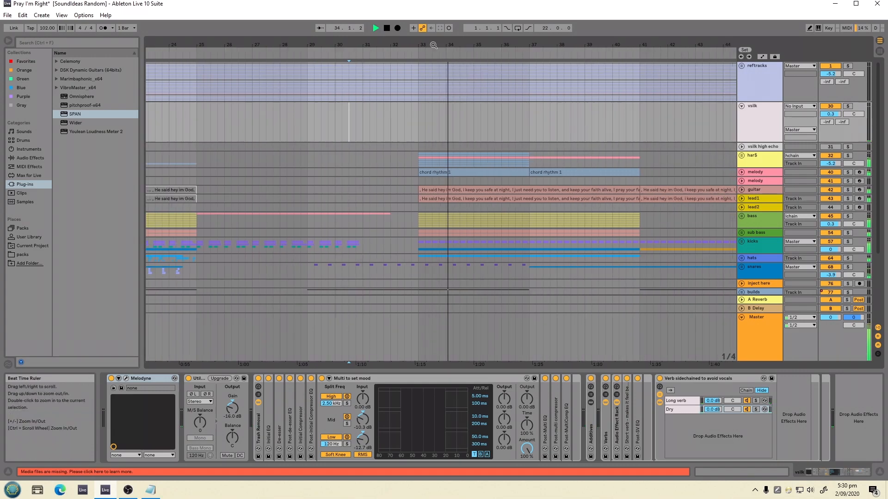
pyautogui.moveTo(422, 158); pyautogui.dragTo(605, 161)
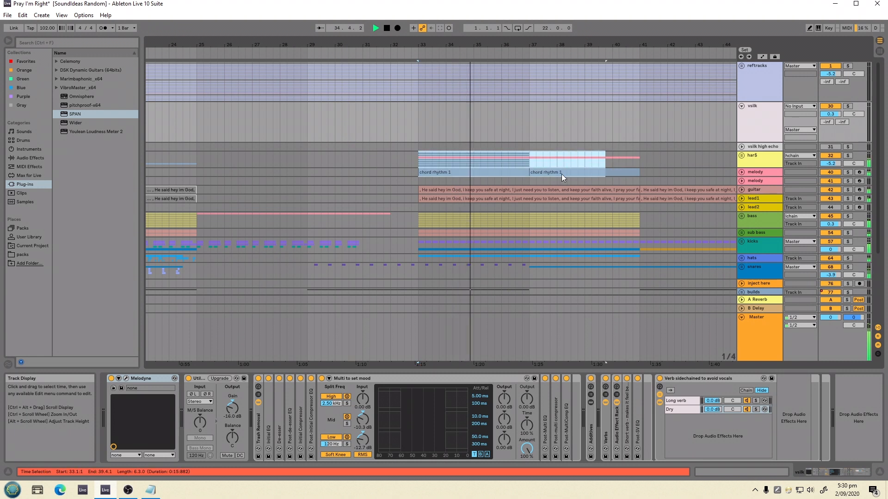
pyautogui.moveTo(529, 179); pyautogui.dragTo(531, 233)
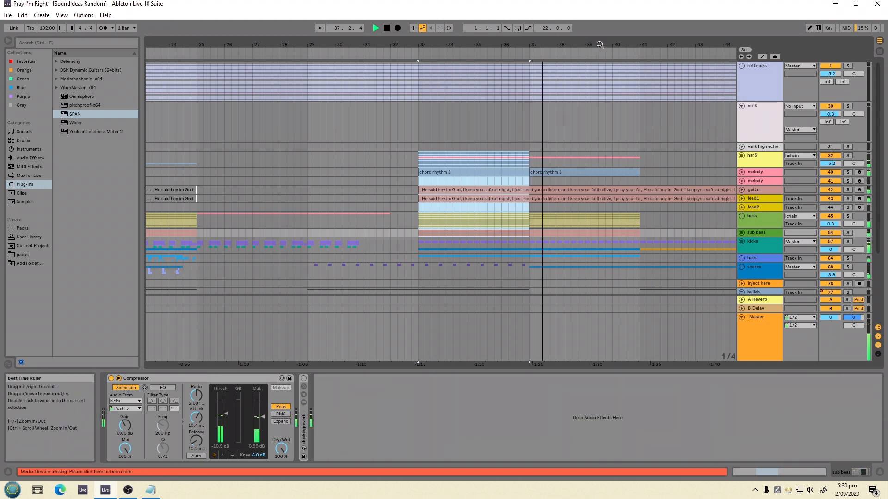
pyautogui.moveTo(600, 45); pyautogui.dragTo(432, 44)
pyautogui.click(387, 208)
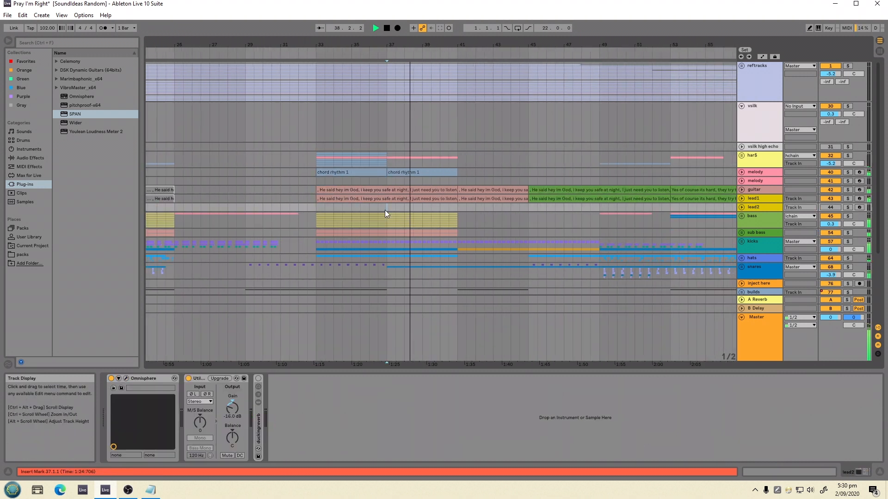
pyautogui.click(386, 199)
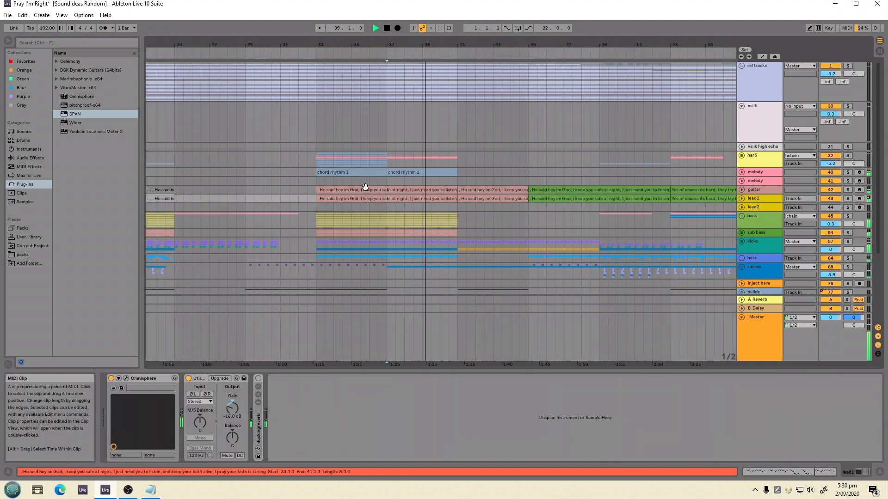
pyautogui.click(386, 191)
pyautogui.hotkey('ctrl', 'e')
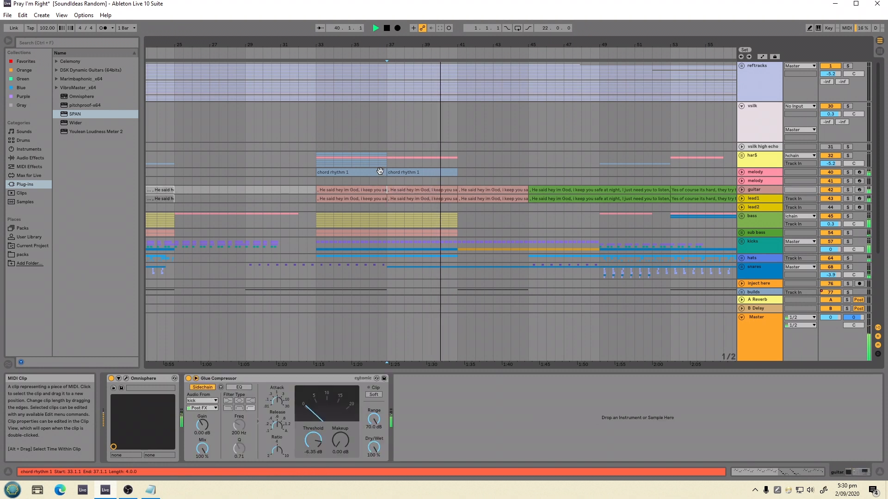
# Solo the first melody track and delete its chord rhythm 1 clip and the har$ material in bars 33 to 37
pyautogui.click(380, 171)
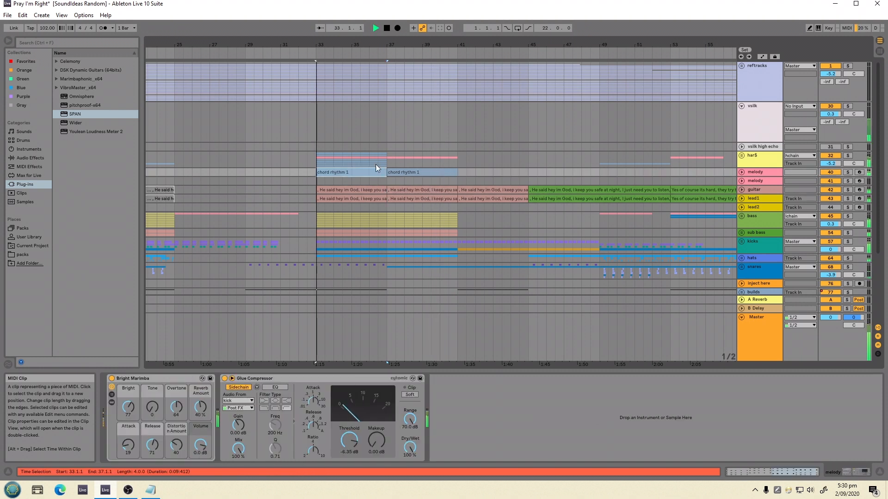
pyautogui.click(847, 172)
pyautogui.click(314, 158)
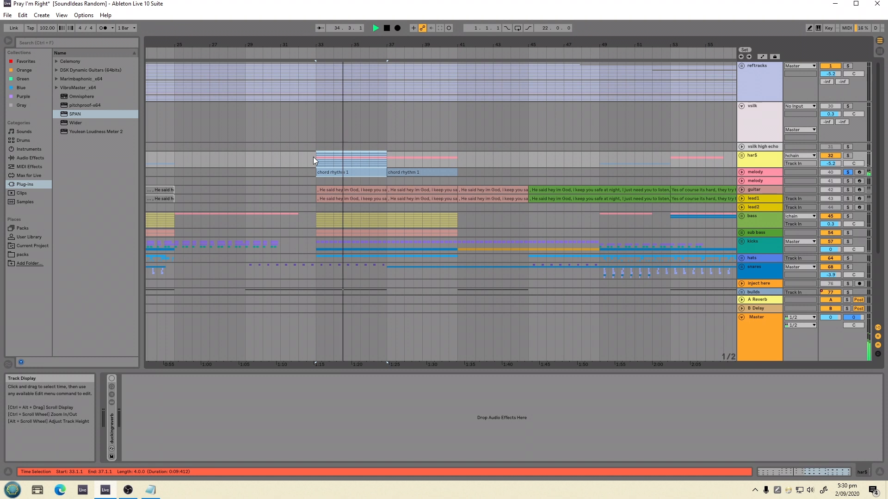
pyautogui.press('Delete')
pyautogui.click(318, 183)
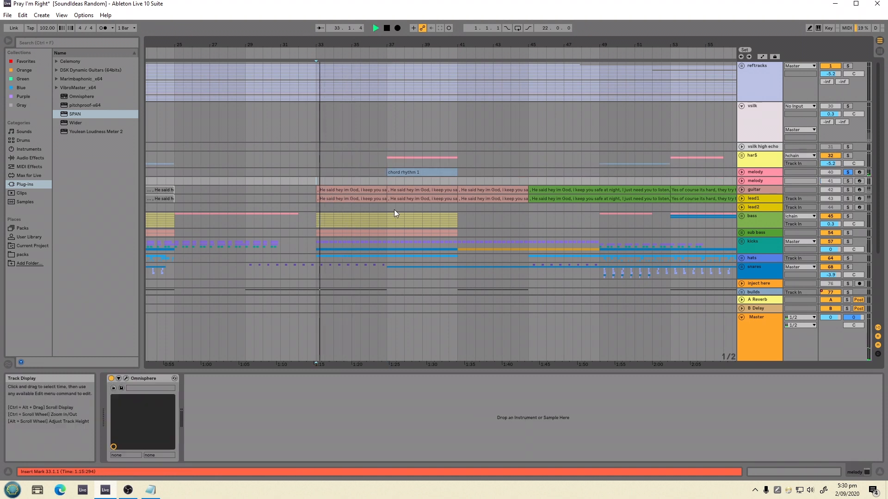
# Delete the bass and sub bass material from bar 33 to bar 37 and turn off the melody track's solo
pyautogui.moveTo(389, 215); pyautogui.dragTo(314, 232)
pyautogui.press('space')
pyautogui.press('Delete')
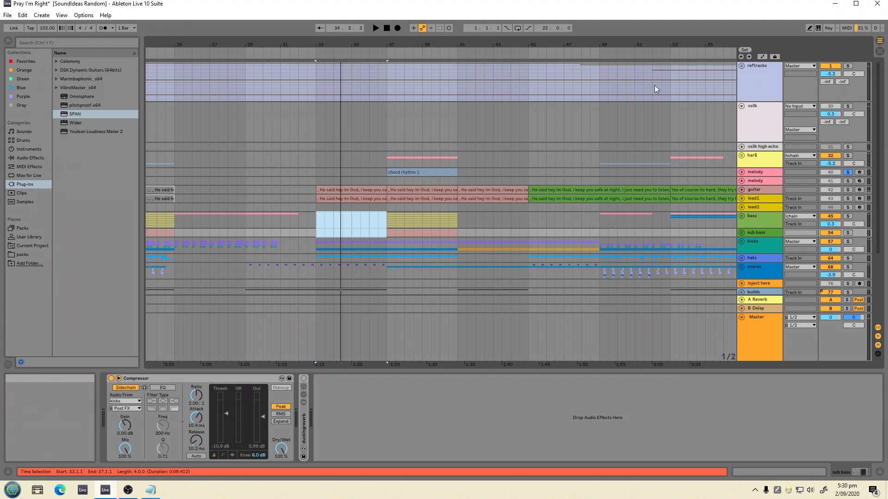
pyautogui.click(848, 173)
# Audition the full arrangement from around bar 37 and from bar 53
pyautogui.moveTo(432, 45); pyautogui.dragTo(334, 13)
pyautogui.press('space')
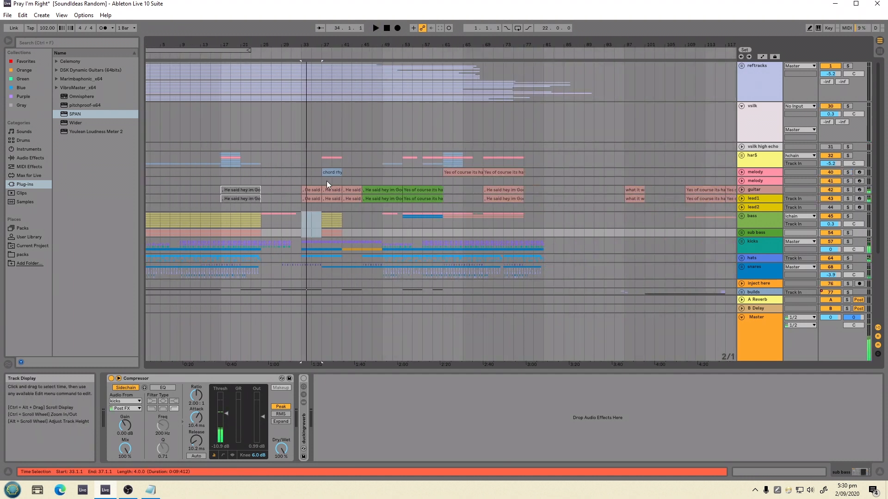
pyautogui.click(325, 182)
pyautogui.press('space')
pyautogui.click(396, 181)
pyautogui.click(403, 181)
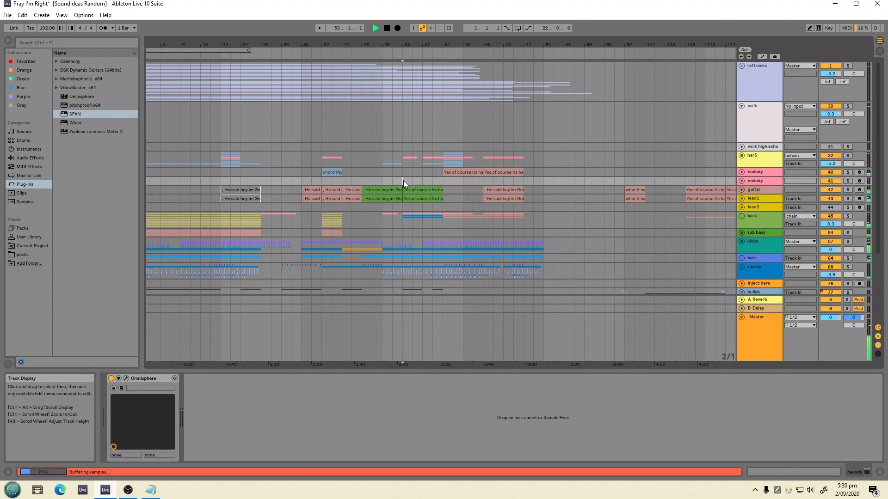
# Copy the har$ through bass material of bars 61 to 65 and paste it at bar 33
pyautogui.press('space')
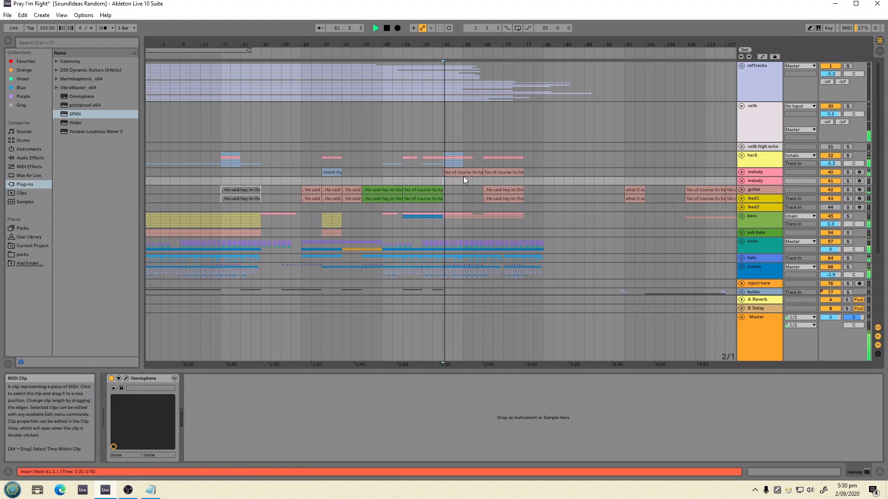
pyautogui.click(462, 181)
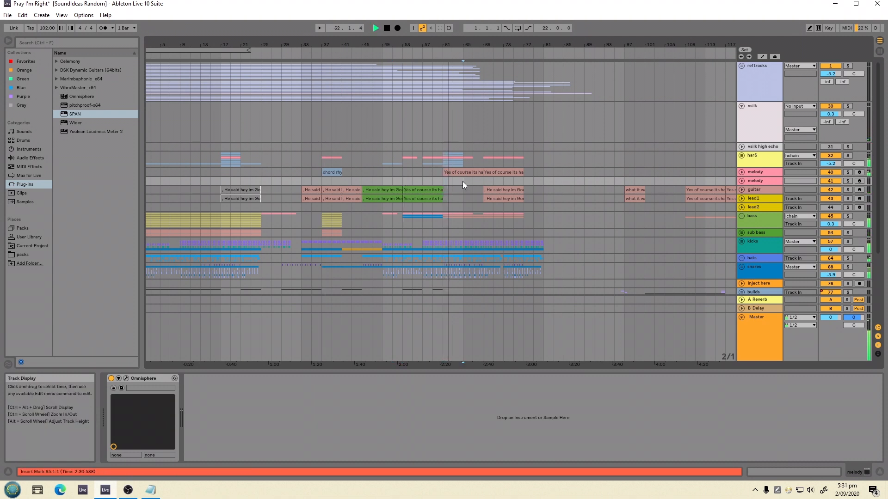
pyautogui.moveTo(461, 221); pyautogui.dragTo(442, 160)
pyautogui.hotkey('ctrl', 'c')
pyautogui.click(302, 155)
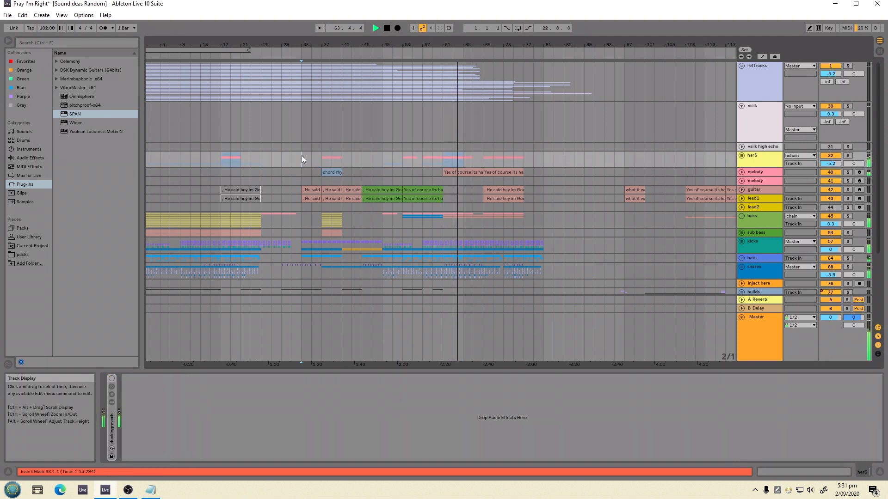
pyautogui.hotkey('ctrl', 'v')
# Unfold the sub bass group and fill bars 33 to 37 of its sub and sub high growl tracks with clips
pyautogui.moveTo(309, 44); pyautogui.dragTo(310, 153)
pyautogui.click(365, 222)
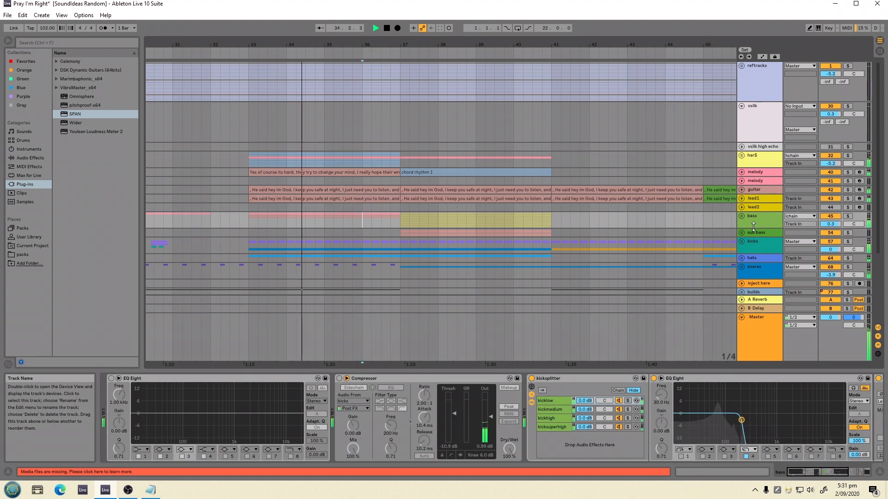
pyautogui.click(401, 220)
pyautogui.moveTo(401, 220); pyautogui.dragTo(246, 218)
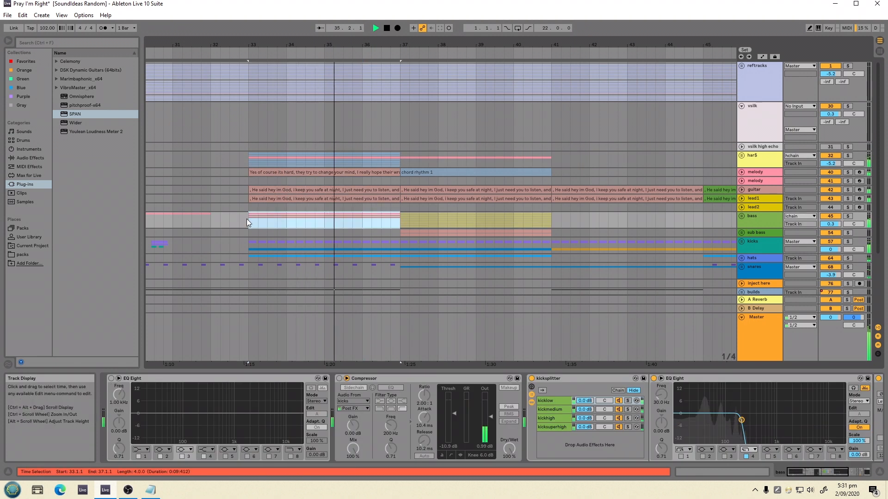
pyautogui.click(245, 238)
pyautogui.click(741, 233)
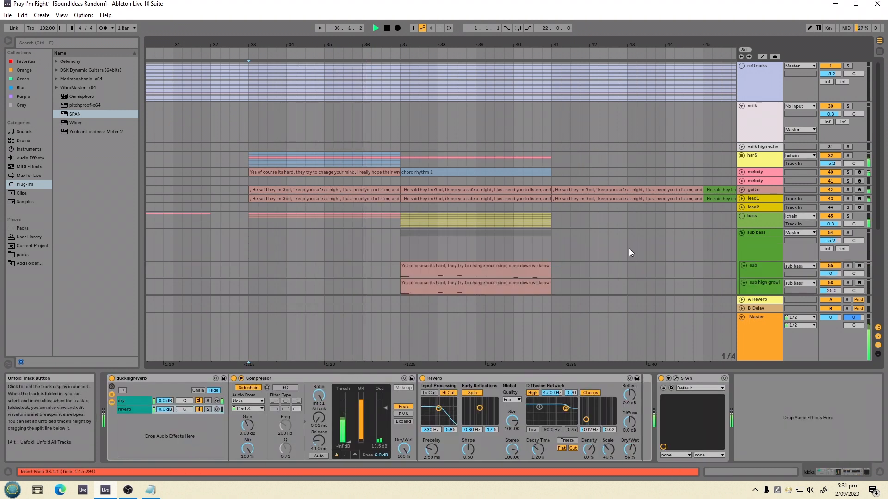
pyautogui.click(251, 238)
pyautogui.moveTo(251, 241); pyautogui.dragTo(400, 244)
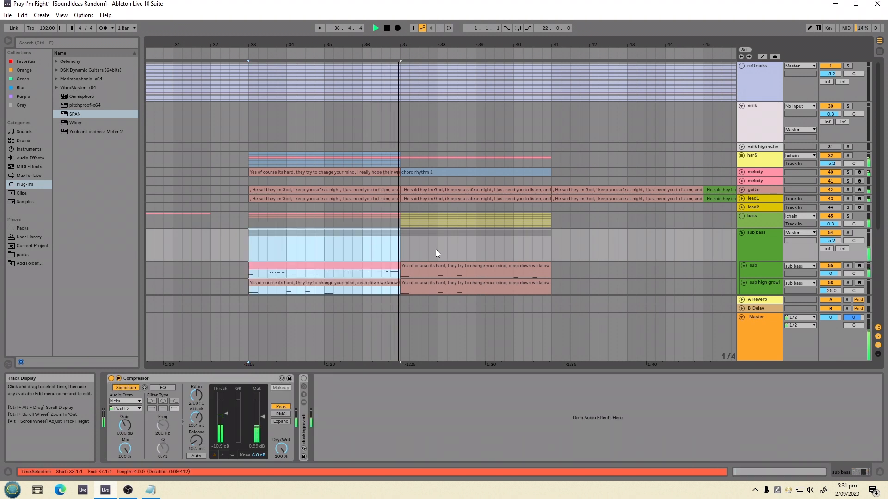
pyautogui.scroll(-3, 435, 254)
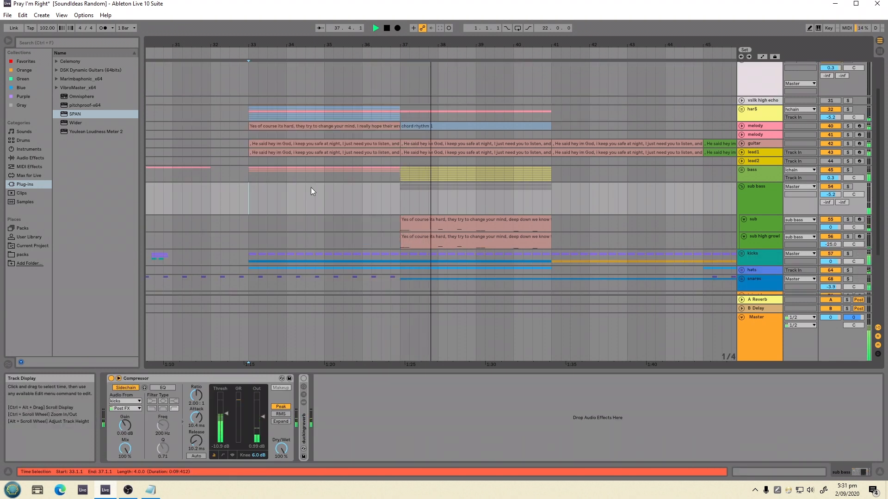
# Audition the har$ group in solo from bars 33 and 41 and turn its solo off
pyautogui.click(292, 134)
pyautogui.click(293, 126)
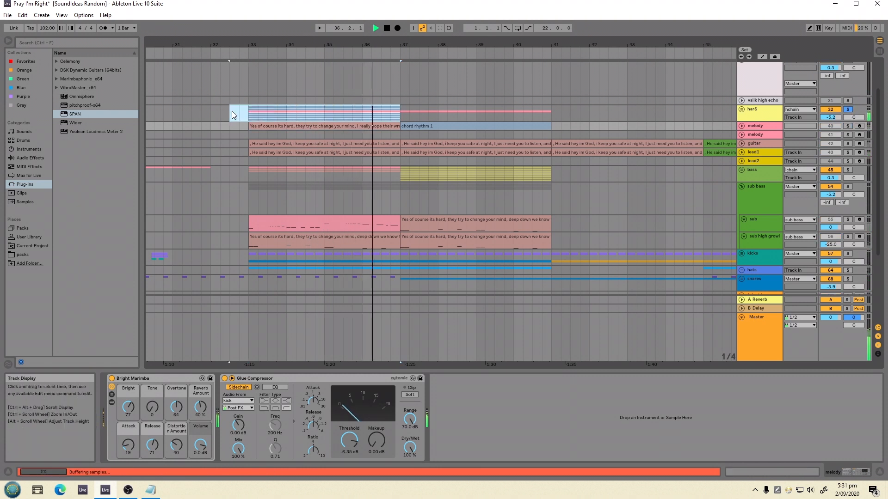
pyautogui.click(247, 113)
pyautogui.moveTo(436, 50); pyautogui.dragTo(440, 96)
pyautogui.press('space')
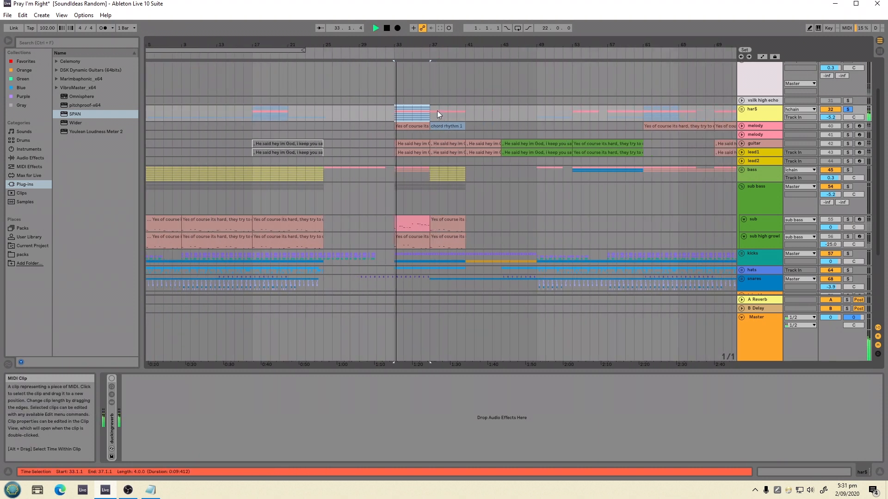
pyautogui.click(467, 111)
pyautogui.press('space')
pyautogui.press('space')
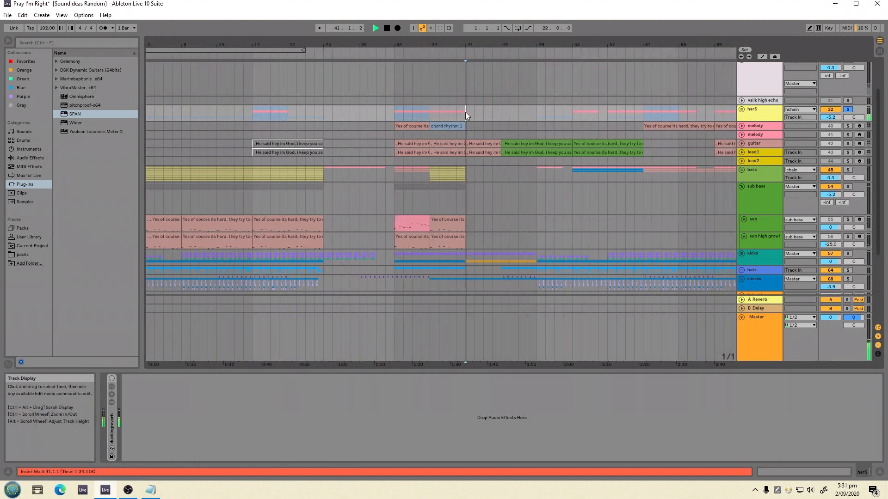
pyautogui.click(848, 110)
# Audition the full arrangement after bar 41 and from bar 53, and stop playback
pyautogui.scroll(2, 532, 115)
pyautogui.scroll(-2, 497, 115)
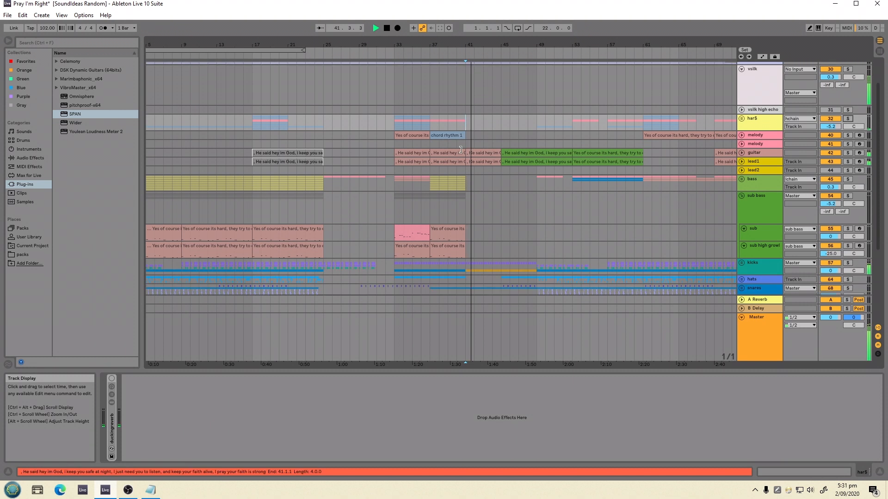
pyautogui.moveTo(476, 44); pyautogui.dragTo(477, 60)
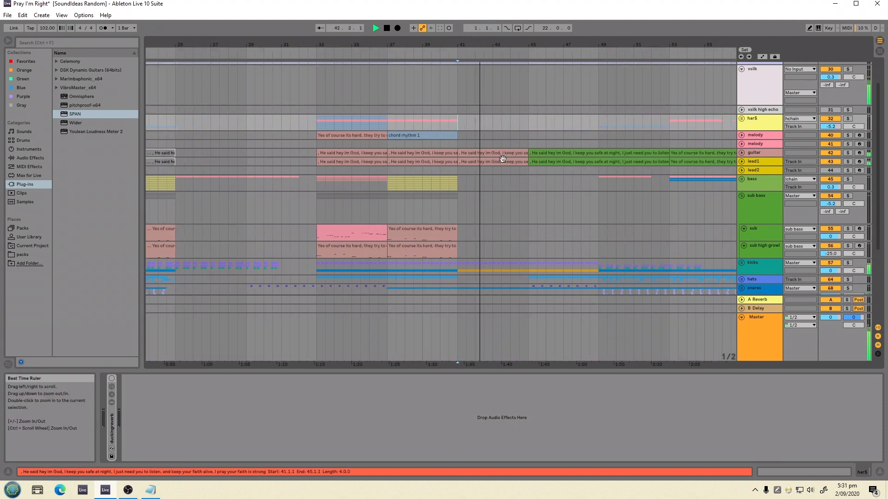
pyautogui.click(665, 122)
pyautogui.scroll(2, 478, 138)
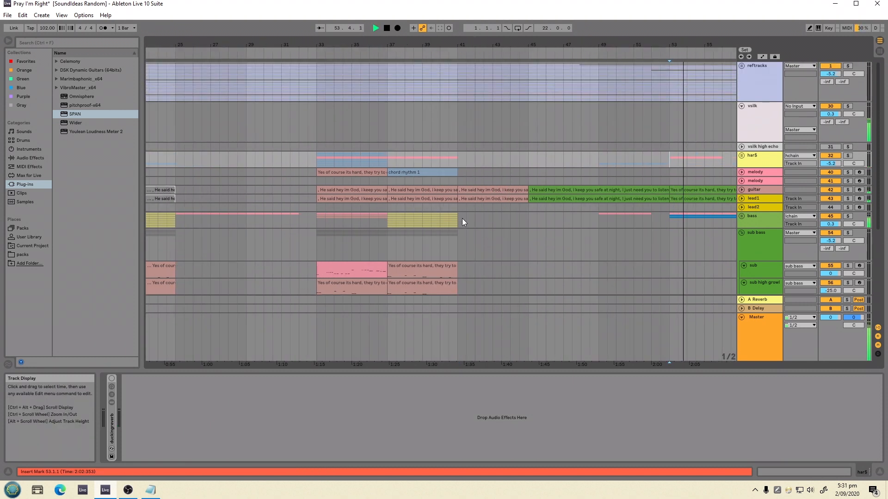
pyautogui.press('space')
pyautogui.moveTo(458, 223); pyautogui.dragTo(386, 159)
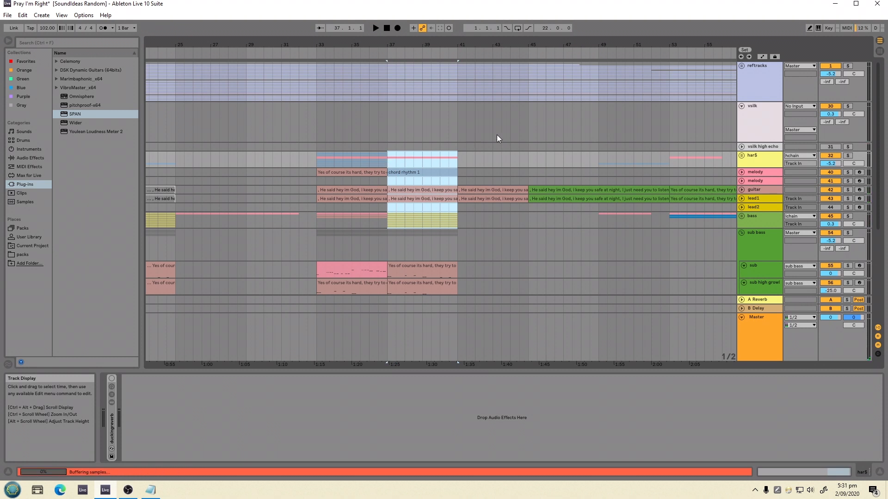
pyautogui.hotkey('ctrl', 'z')
pyautogui.hotkey('ctrl', 'y')
pyautogui.click(386, 157)
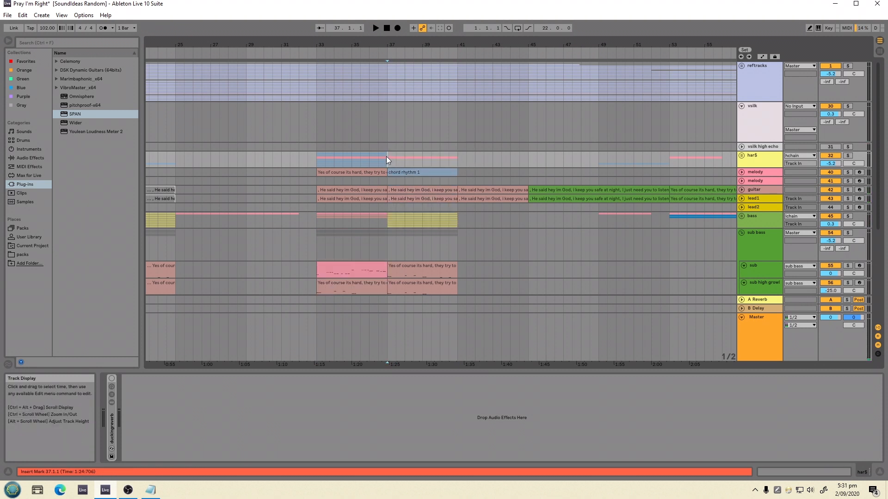
pyautogui.hotkey('ctrl', 'v')
pyautogui.hotkey('ctrl', 'z')
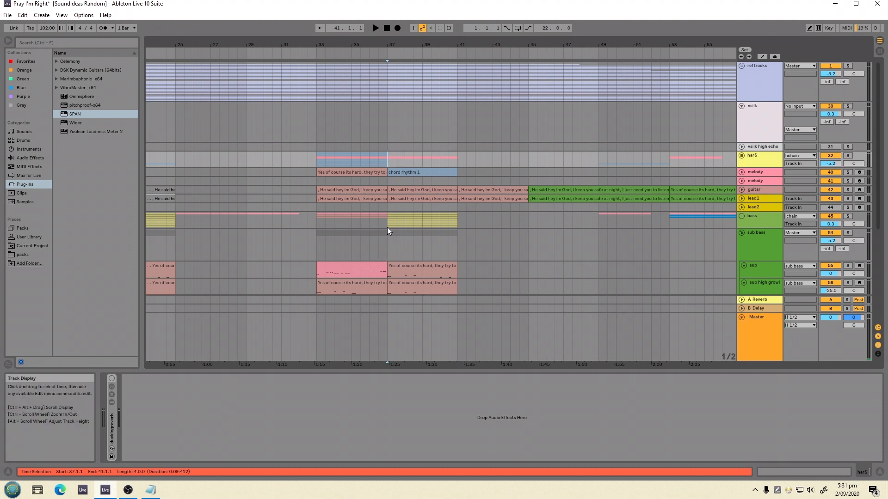
# Copy the har$ through sub high growl material of bars 33 to 37 into bars 37 to 41, keeping the guitar and lead1 clips there
pyautogui.moveTo(312, 153); pyautogui.dragTo(388, 265)
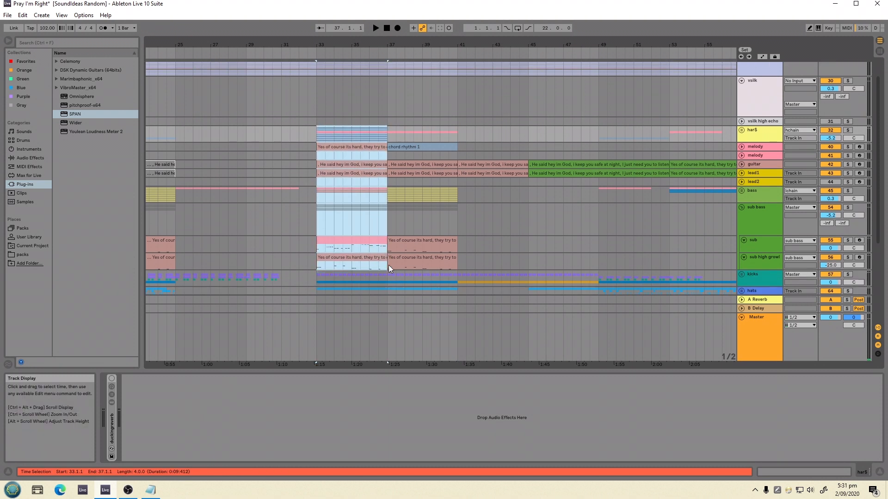
pyautogui.click(423, 165)
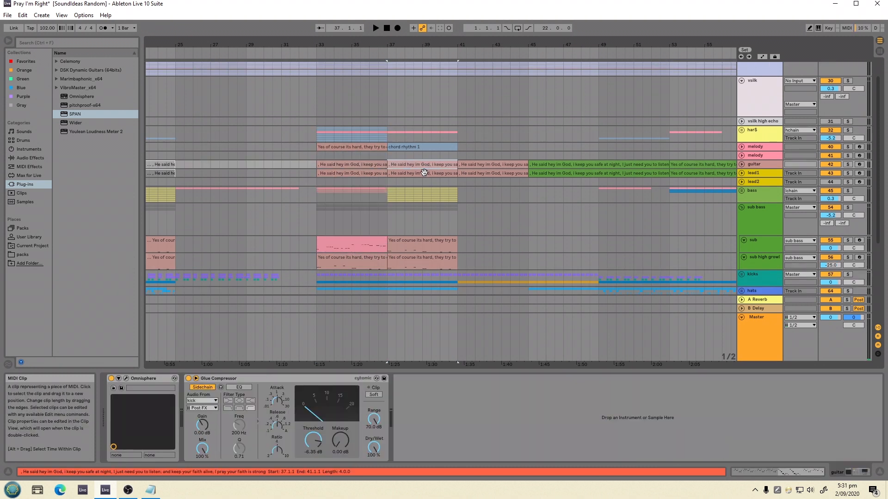
pyautogui.click(387, 128)
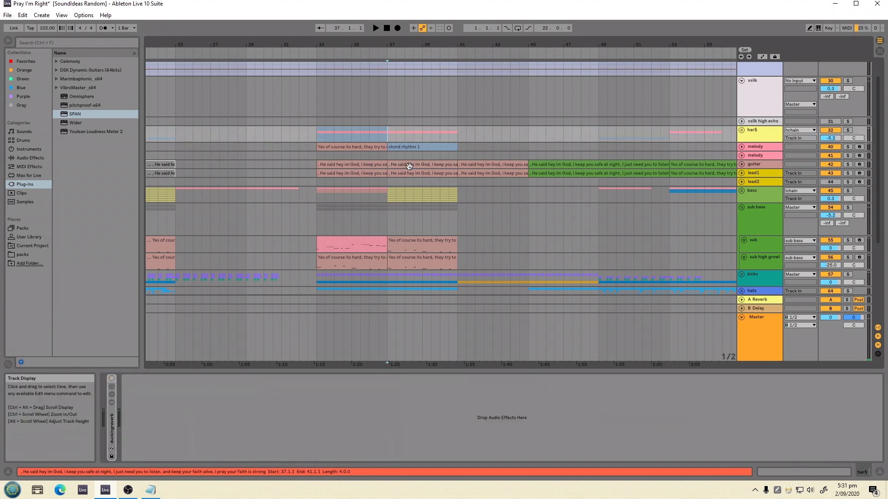
pyautogui.moveTo(428, 165); pyautogui.dragTo(430, 172)
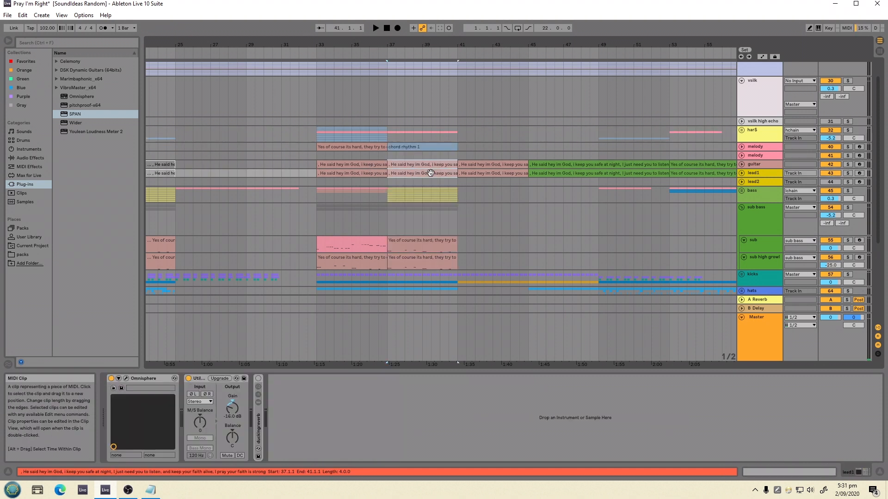
pyautogui.hotkey('ctrl', 'z')
pyautogui.click(428, 168)
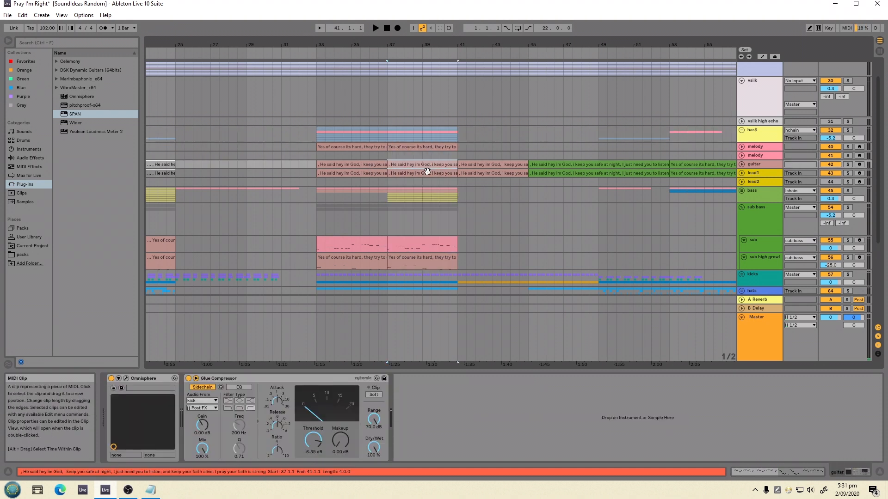
# Audition the full arrangement from around bar 36 and set the insert mark to bar 38
pyautogui.click(366, 157)
pyautogui.press('space')
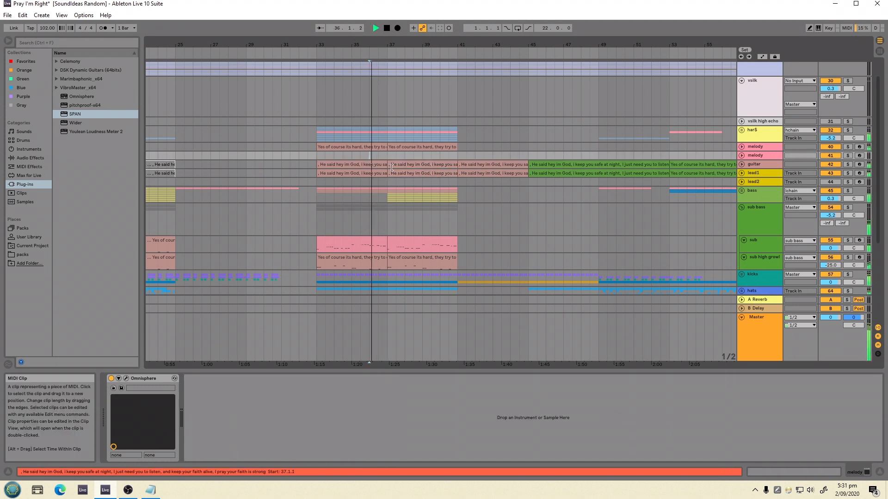
pyautogui.click(459, 190)
pyautogui.click(413, 156)
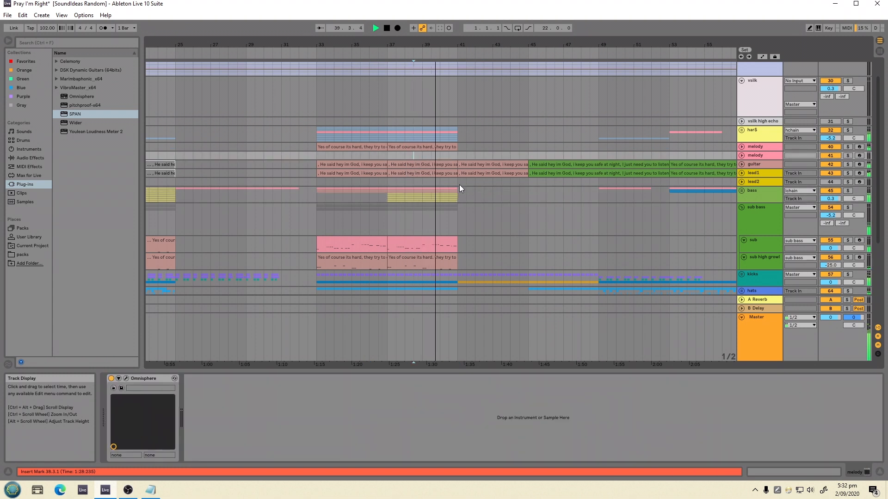
# Solo the first melody track and compare its clips in bars 37 to 41 and bars 33 to 37
pyautogui.click(442, 146)
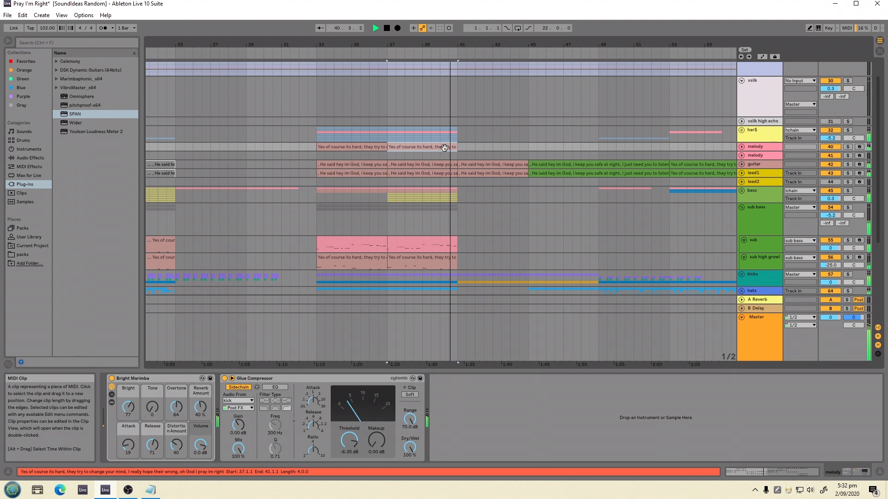
pyautogui.press('space')
pyautogui.press('space')
pyautogui.click(849, 147)
pyautogui.press('Left')
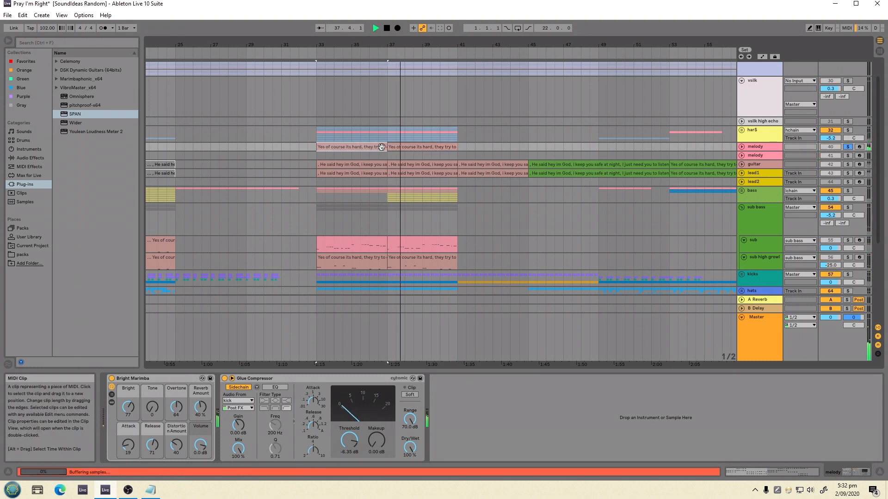
pyautogui.press('space')
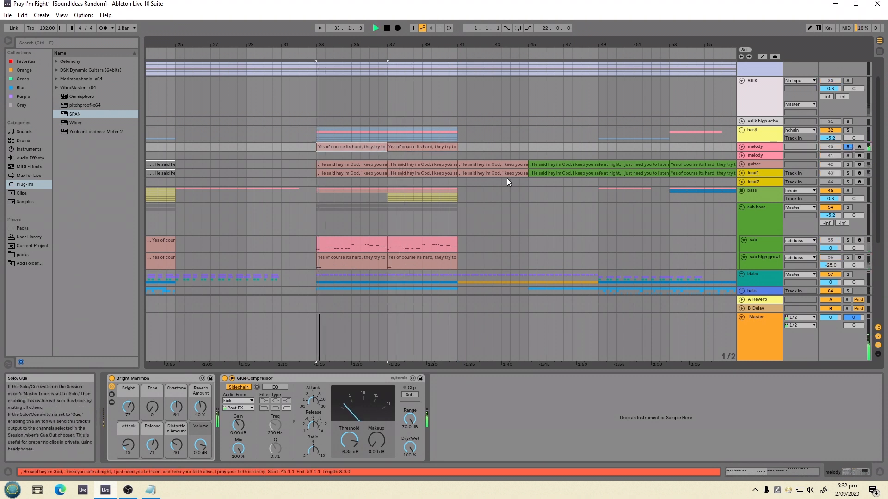
# Solo the sub track and audition its clip from bar 37
pyautogui.click(400, 240)
pyautogui.press('space')
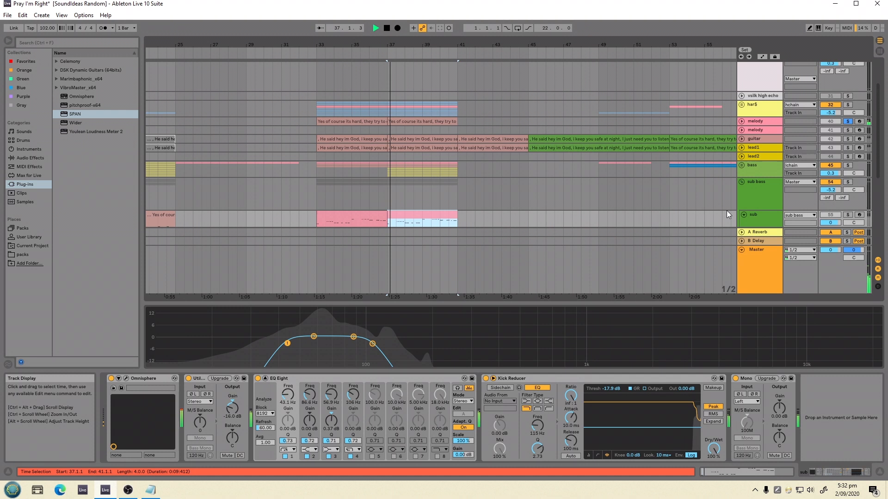
pyautogui.click(847, 215)
# Solo the bass group, place the insert mark at its bar 37 and unfold its tracks
pyautogui.scroll(-2, 431, 187)
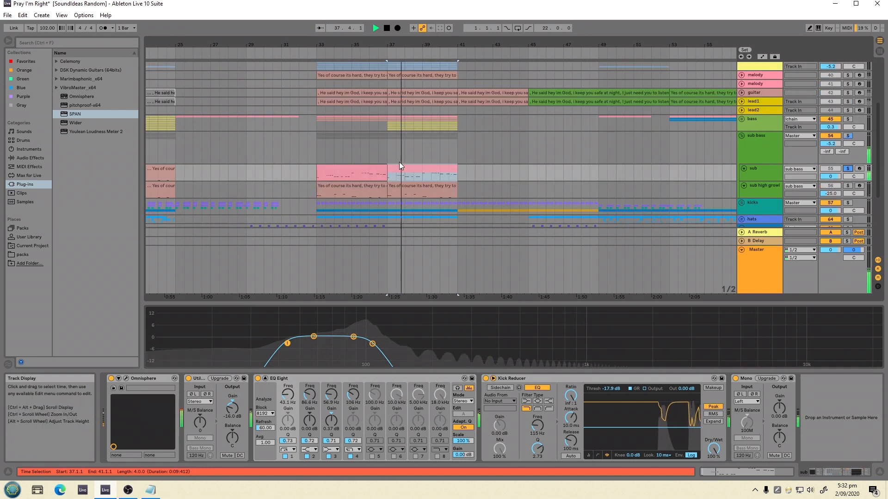
pyautogui.click(388, 125)
pyautogui.click(849, 119)
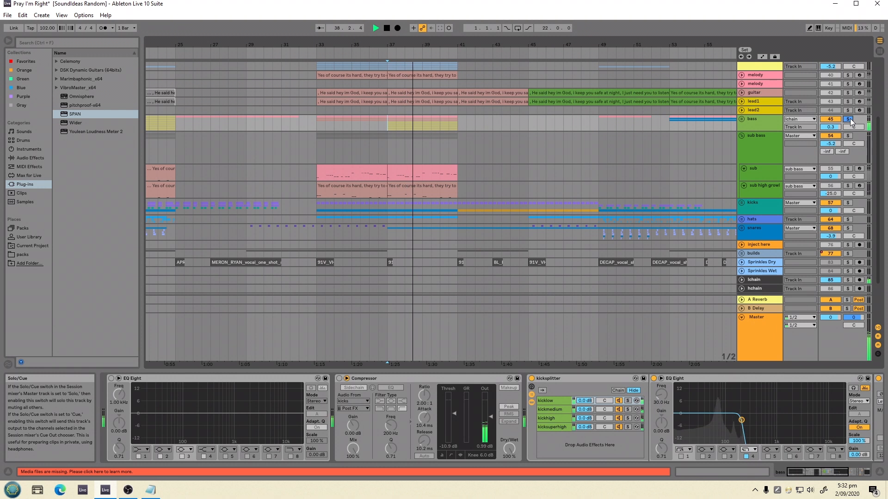
pyautogui.click(743, 118)
# Audition the bass group's tracks from bar 37 by soloing Bass, the basslines, bmain, bstereoalt and bpluck in turn
pyautogui.click(419, 160)
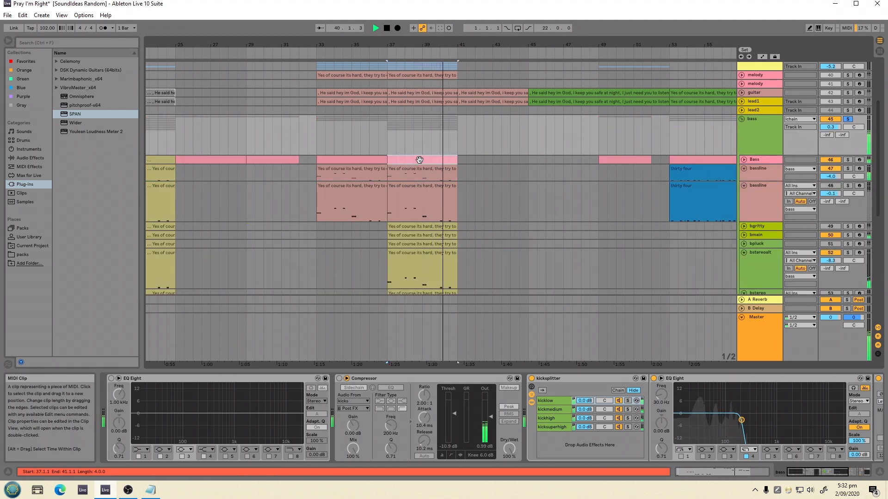
pyautogui.press('space')
pyautogui.press('space')
pyautogui.click(848, 160)
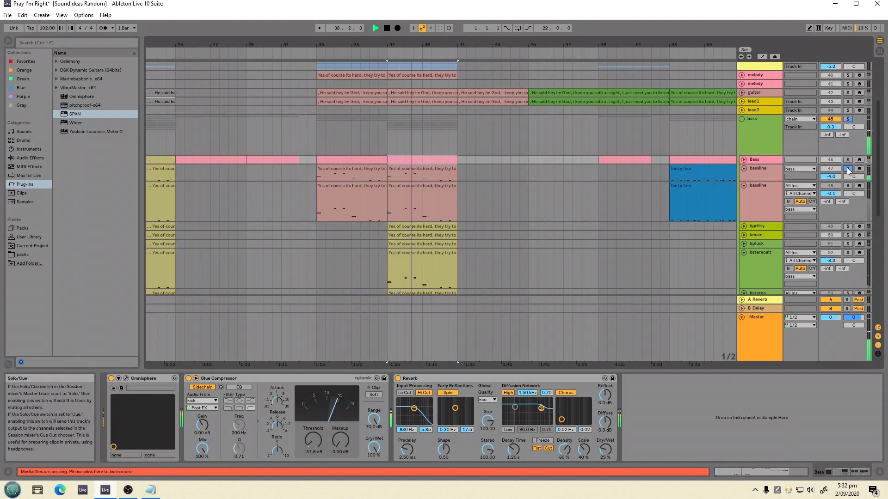
pyautogui.click(849, 185)
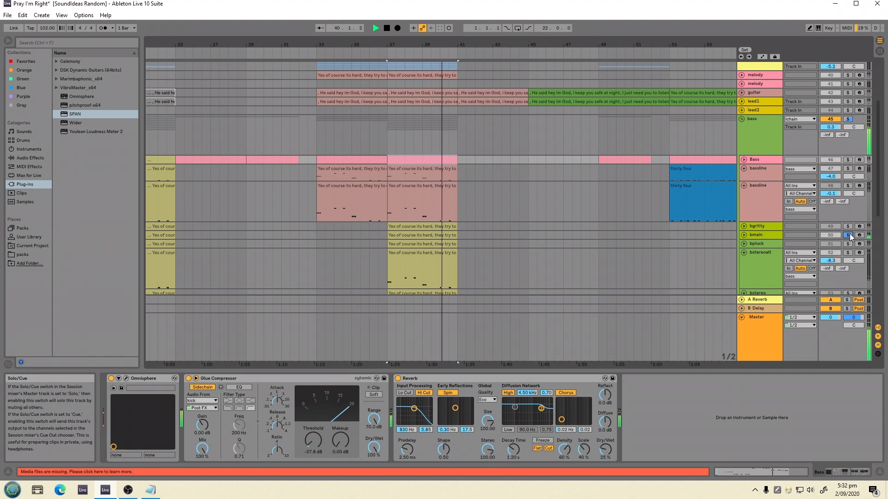
pyautogui.click(849, 253)
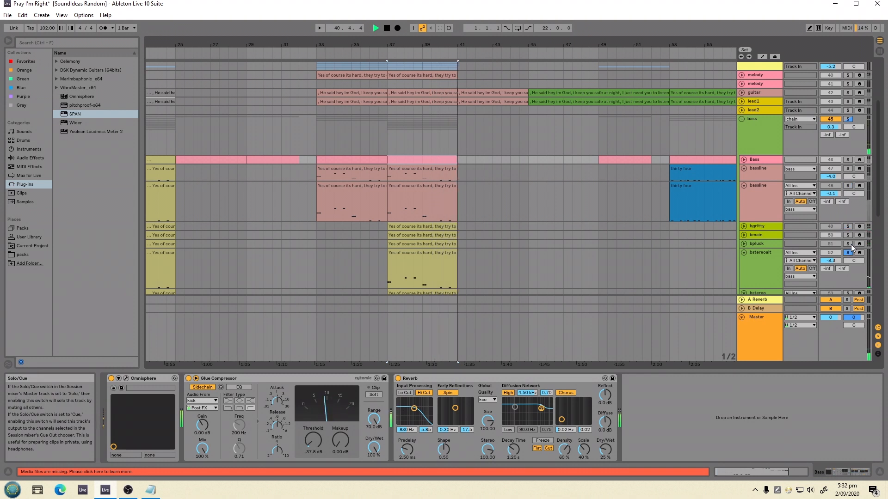
pyautogui.click(849, 244)
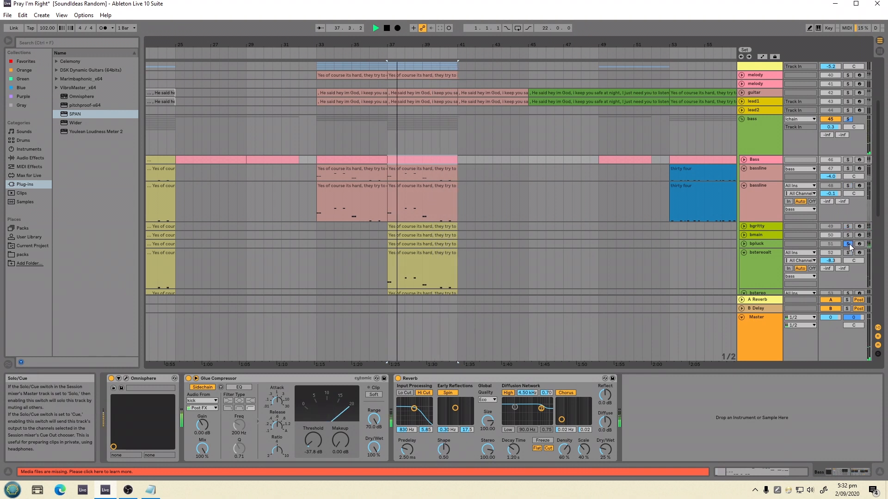
# Select the second-phrase bassline clip at bar 37 and compare it with the bgritty clip by soloing each track
pyautogui.click(417, 174)
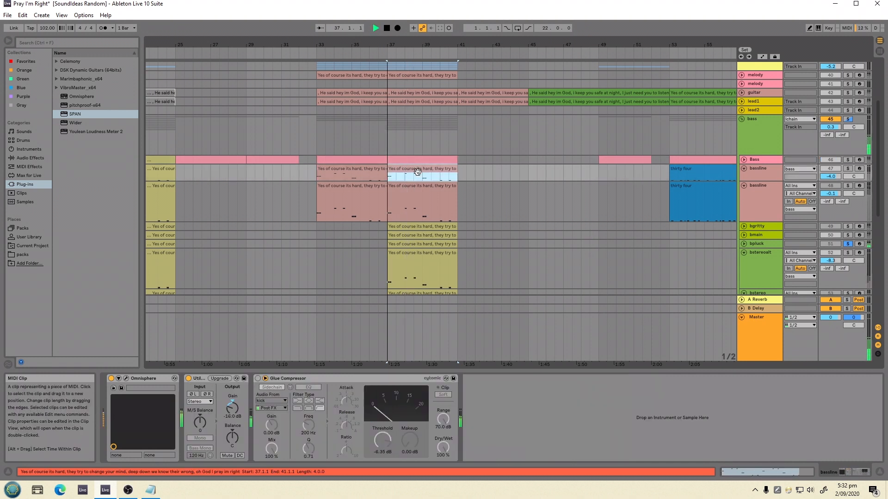
pyautogui.click(848, 168)
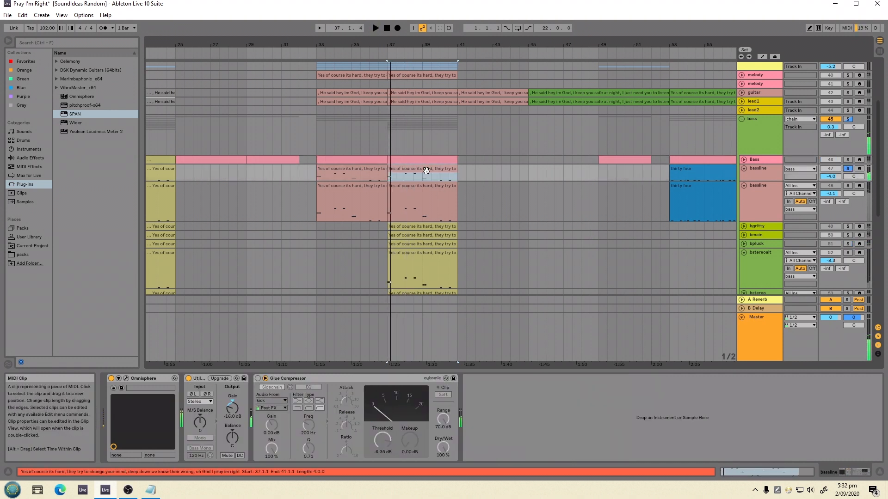
pyautogui.click(405, 259)
pyautogui.click(408, 226)
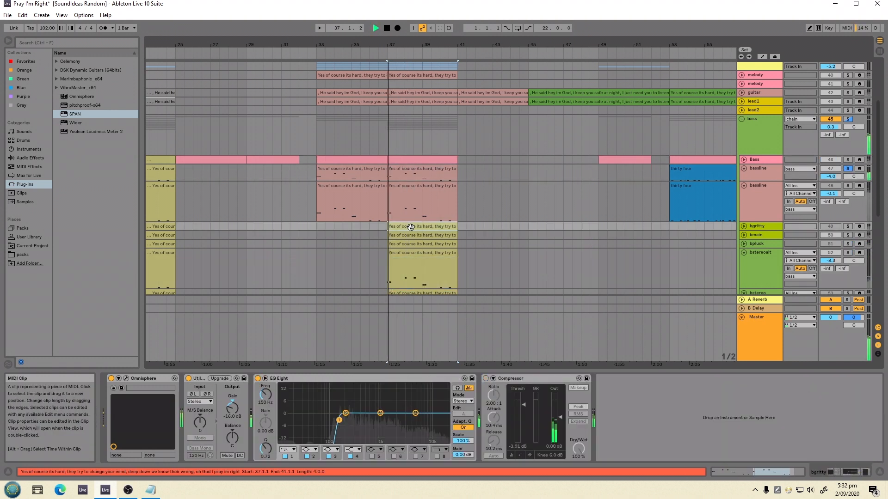
pyautogui.click(848, 226)
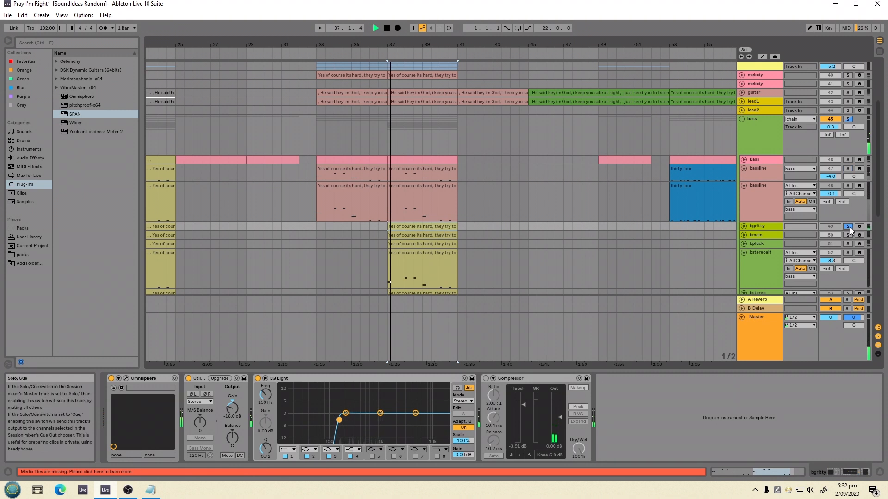
# Replace the bgritty, bmain, bpluck, bstereoalt and bstereo clips in bars 37 to 41 with copies of the bassline clip
pyautogui.click(412, 235)
pyautogui.hotkey('ctrl', 'v')
pyautogui.click(414, 244)
pyautogui.hotkey('ctrl', 'v')
pyautogui.click(411, 253)
pyautogui.hotkey('ctrl', 'v')
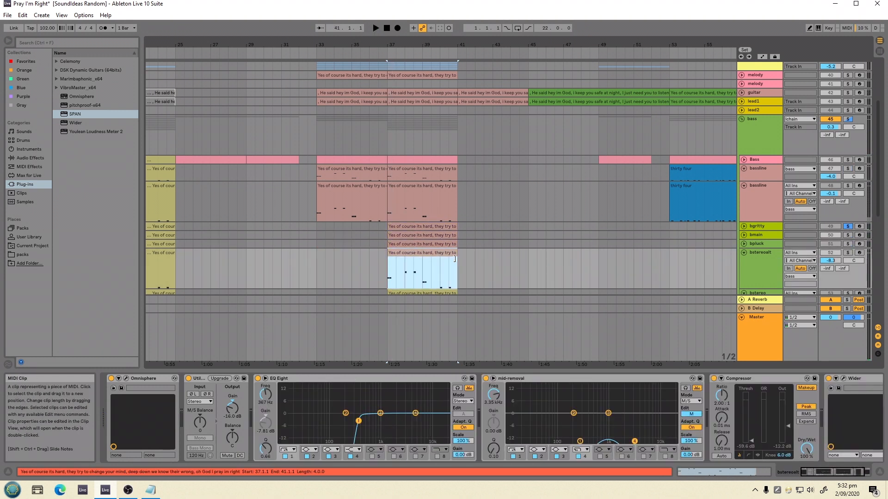
pyautogui.press('space')
pyautogui.scroll(-1, 454, 250)
pyautogui.scroll(-1, 454, 250)
pyautogui.click(453, 251)
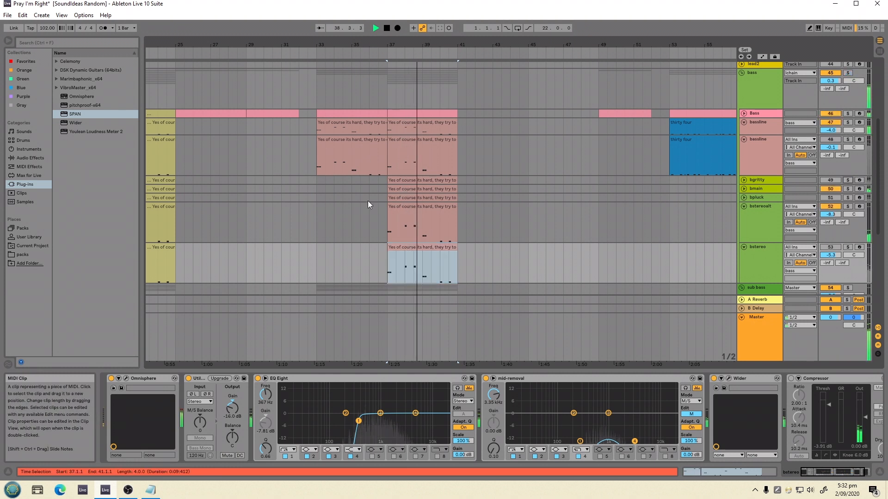
# Review the bass layers across the whole arrangement and play from bar 69
pyautogui.click(343, 221)
pyautogui.moveTo(448, 46); pyautogui.dragTo(259, 40)
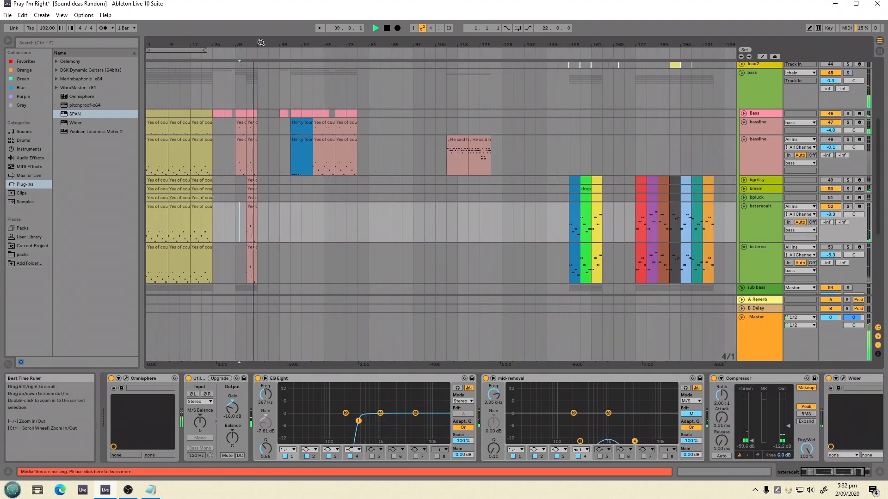
pyautogui.scroll(3, 465, 173)
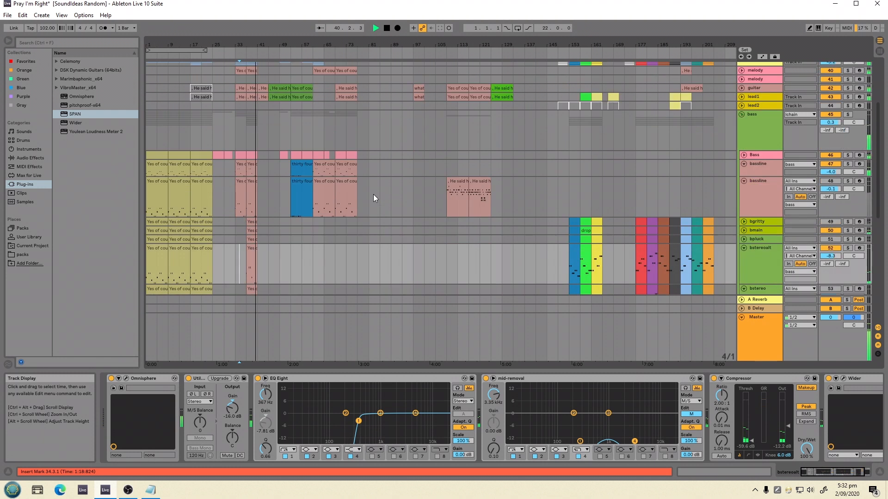
pyautogui.click(282, 230)
pyautogui.scroll(-1, 264, 236)
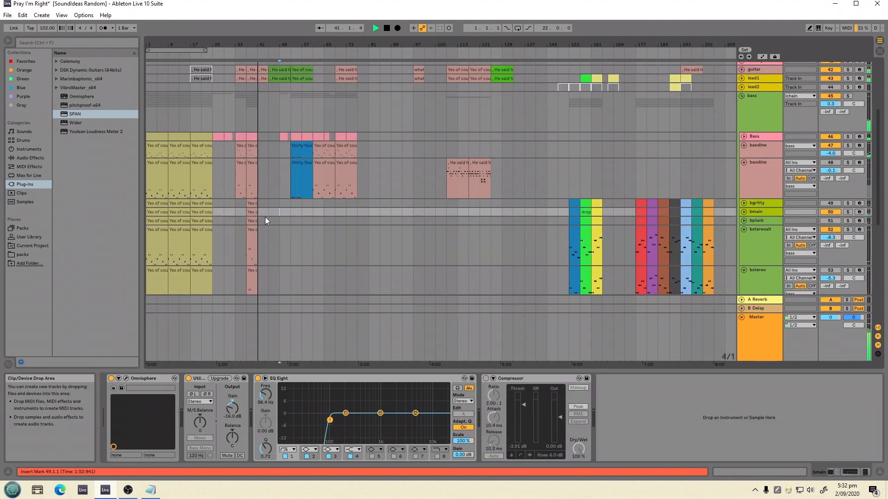
pyautogui.scroll(-2, 267, 214)
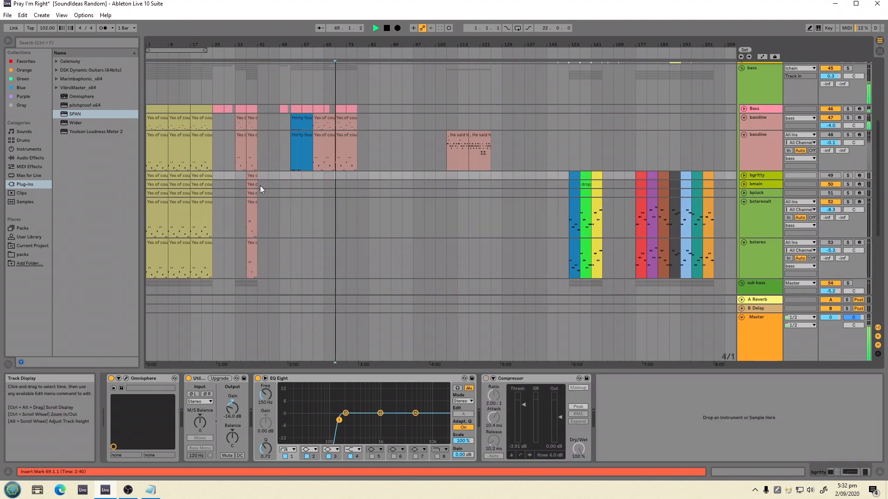
# Copy the bgritty through bstereo clips of bars 37 to 41 to bar 69 and move the copies to bar 73
pyautogui.moveTo(259, 174); pyautogui.dragTo(240, 274)
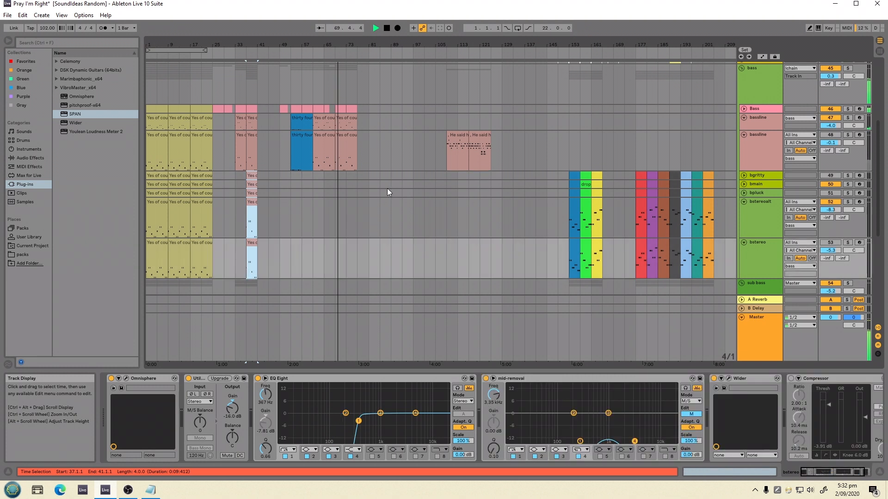
pyautogui.click(337, 175)
pyautogui.moveTo(347, 50); pyautogui.dragTo(454, 46)
pyautogui.hotkey('ctrl', 'v')
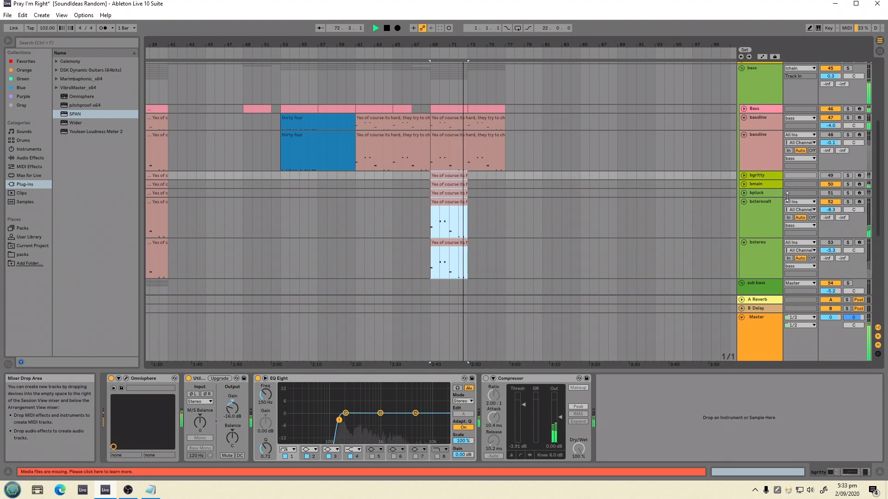
pyautogui.moveTo(434, 178); pyautogui.dragTo(472, 179)
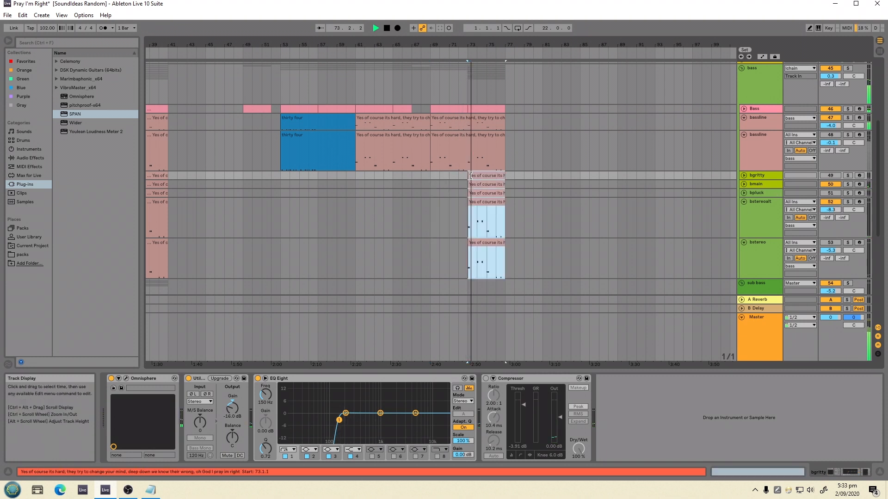
pyautogui.click(506, 173)
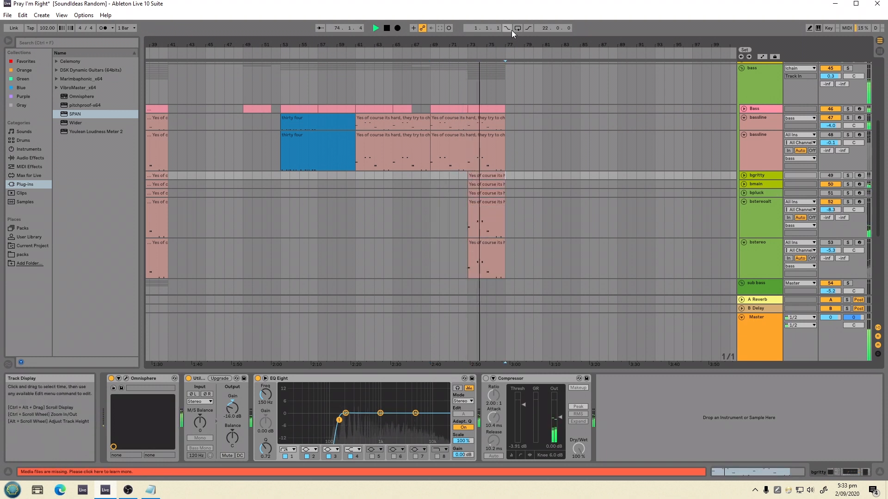
# Check the tracks from the vocals down to the drums around bar 77 during playback
pyautogui.moveTo(512, 45); pyautogui.dragTo(358, 45)
pyautogui.scroll(4, 337, 162)
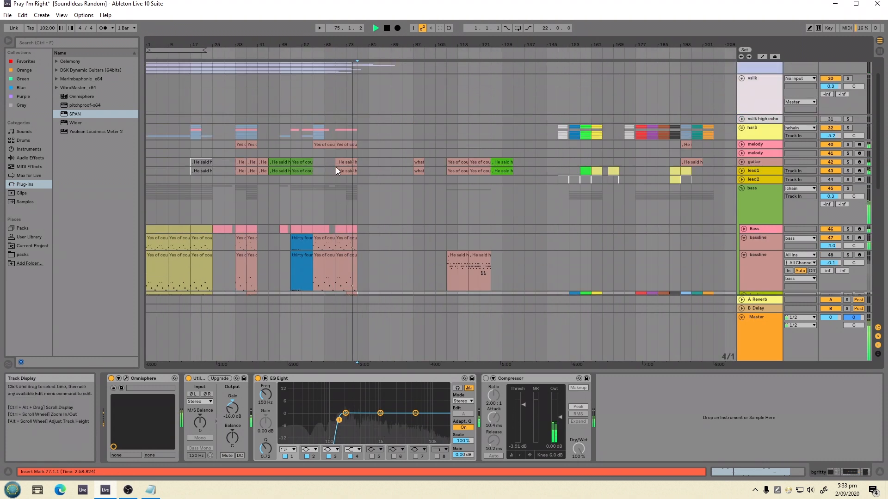
pyautogui.scroll(-5, 335, 168)
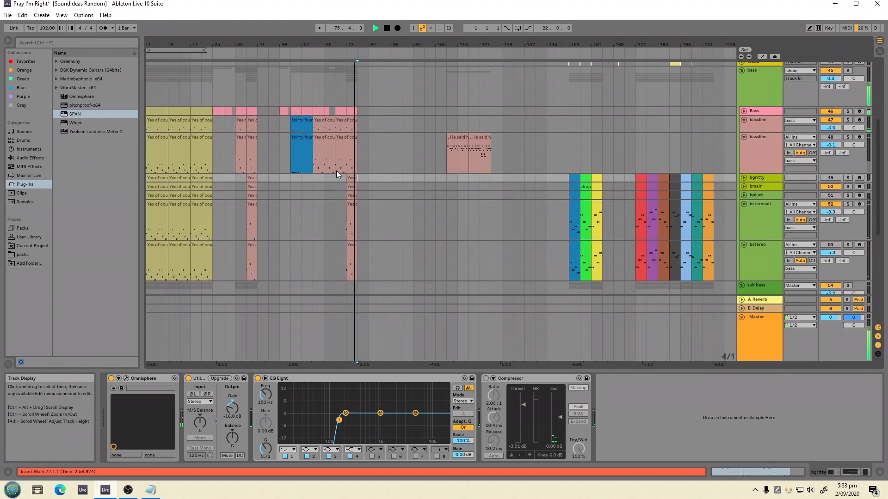
pyautogui.scroll(3, 337, 171)
pyautogui.scroll(-7, 345, 174)
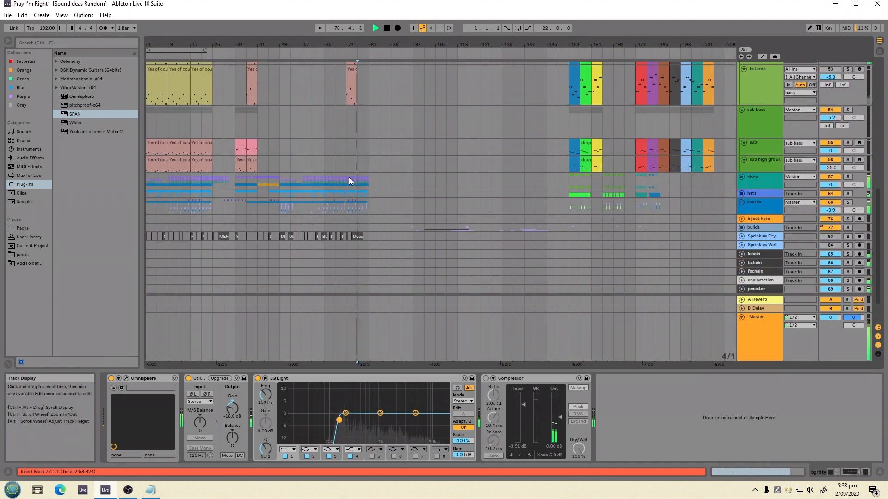
pyautogui.scroll(5, 349, 178)
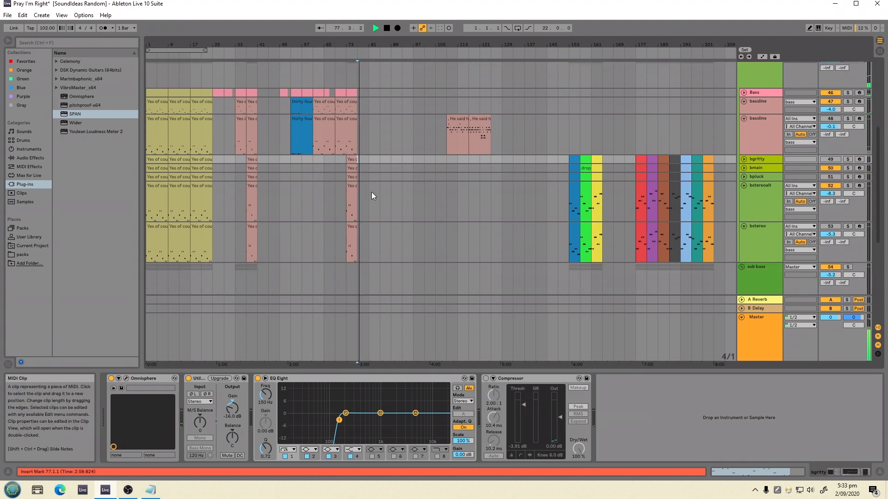
pyautogui.scroll(5, 371, 192)
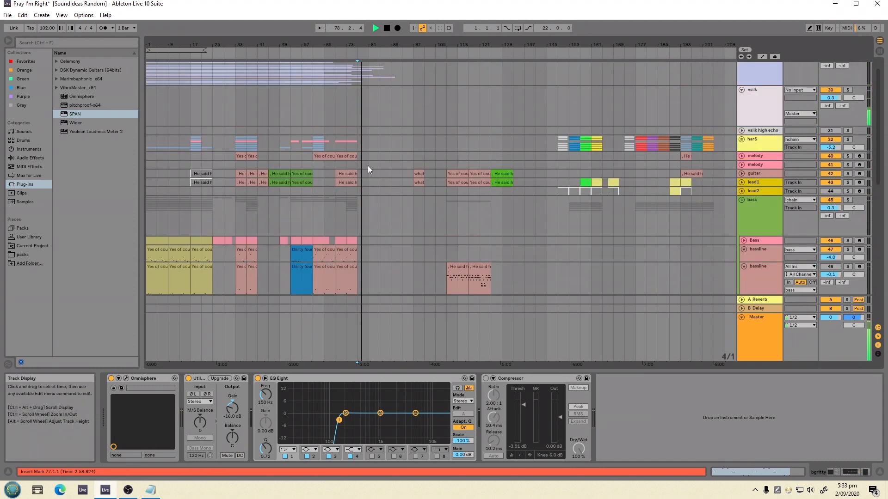
# Open the vsilk vocal in Melodyne and select all its notes from bar 77 to the end with the Main tool
pyautogui.click(356, 106)
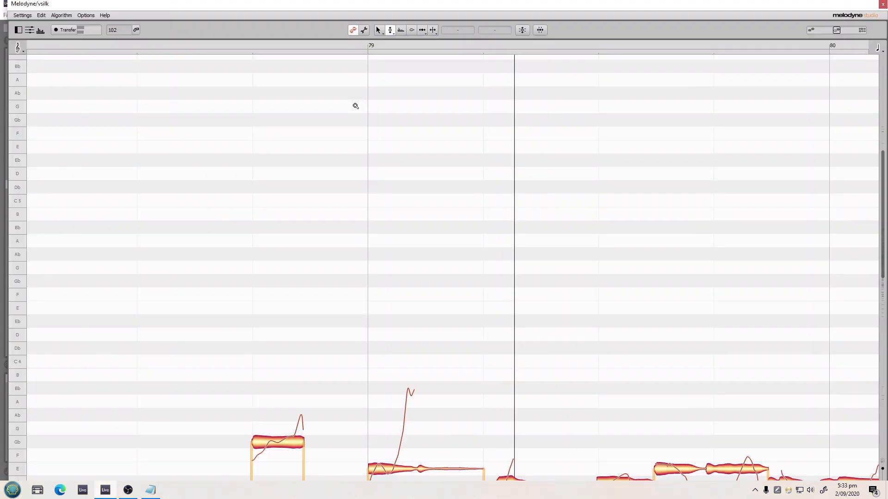
pyautogui.scroll(-4, 721, 296)
pyautogui.scroll(-3, 676, 303)
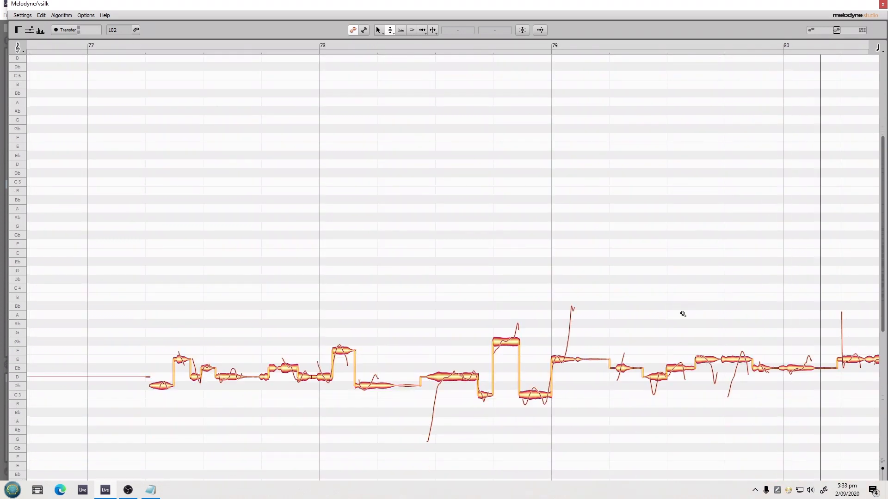
pyautogui.scroll(-5, 680, 312)
pyautogui.rightClick(487, 235)
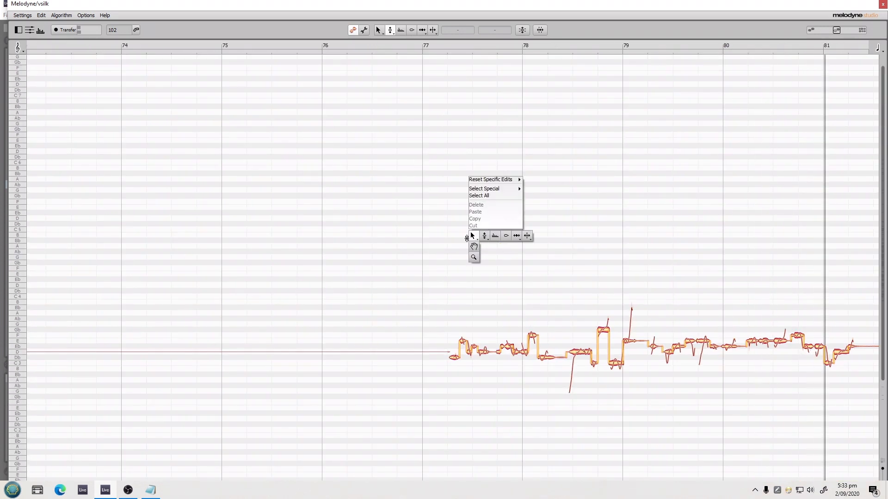
pyautogui.click(472, 236)
pyautogui.moveTo(596, 267); pyautogui.dragTo(887, 317)
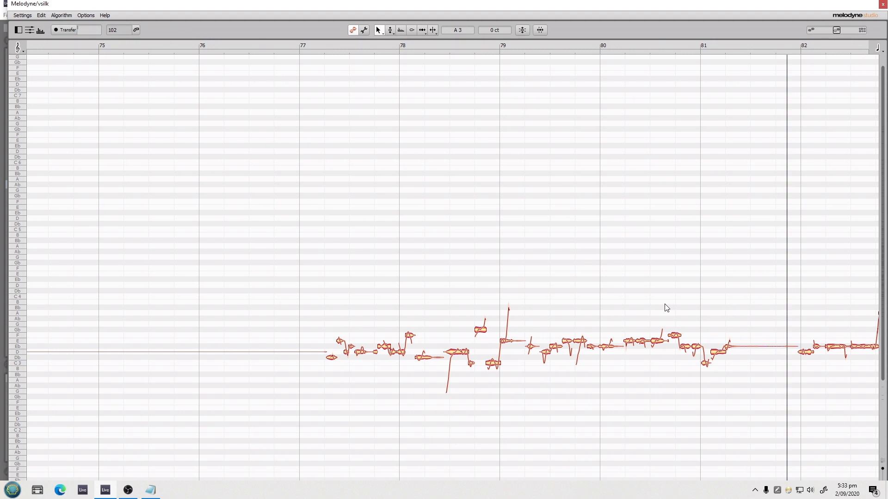
pyautogui.scroll(-3, 667, 307)
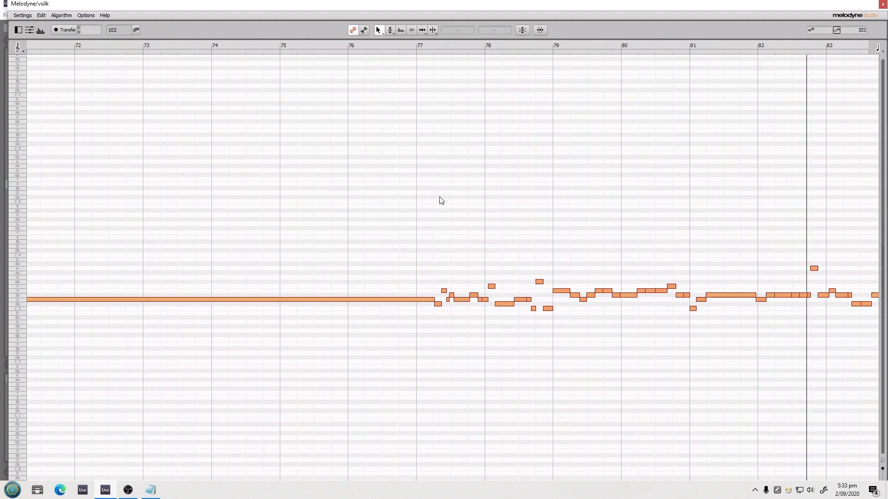
pyautogui.moveTo(440, 198); pyautogui.dragTo(885, 379)
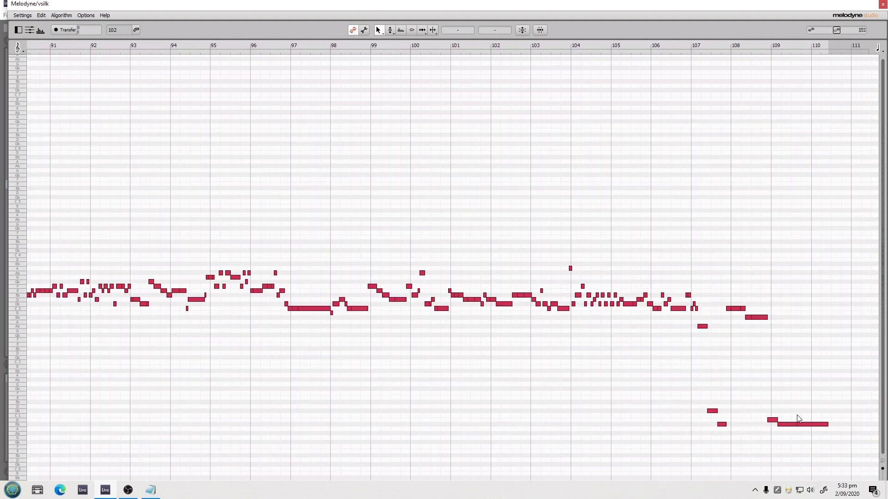
# Activate the Amplitude tool for the selected vocal notes
pyautogui.moveTo(768, 391); pyautogui.dragTo(642, 328)
pyautogui.scroll(-3, 641, 328)
pyautogui.rightClick(637, 315)
pyautogui.click(669, 308)
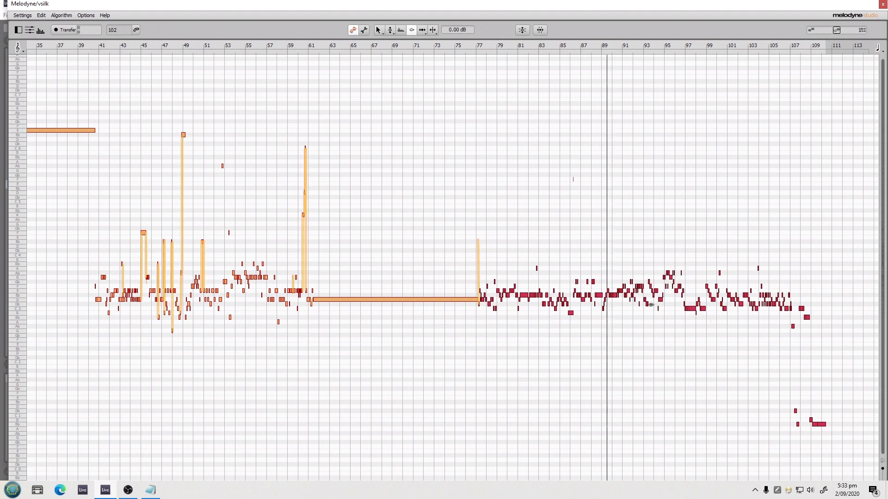
# Examine the selected vocal notes closely where the phrase starts at bar 77
pyautogui.moveTo(597, 283); pyautogui.dragTo(681, 339)
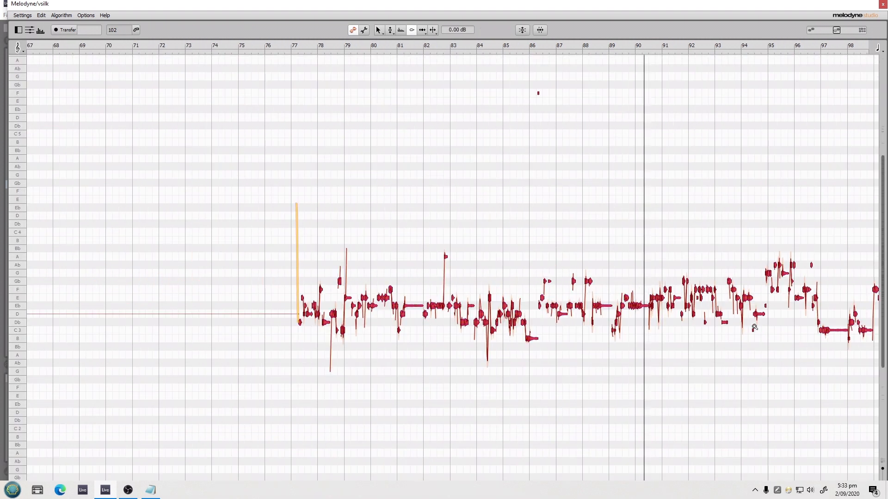
pyautogui.moveTo(755, 326); pyautogui.dragTo(716, 298)
pyautogui.moveTo(415, 241); pyautogui.dragTo(565, 263)
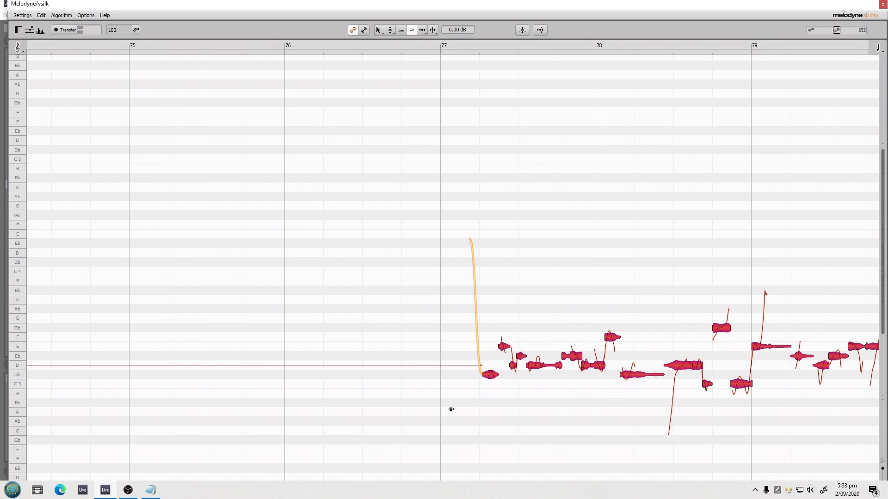
pyautogui.moveTo(573, 404); pyautogui.dragTo(504, 365)
pyautogui.scroll(-6, 642, 383)
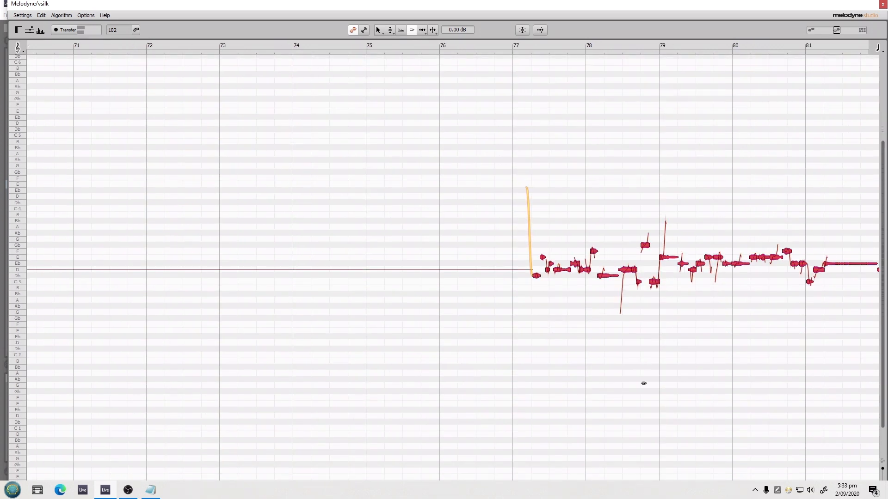
pyautogui.scroll(1, 641, 389)
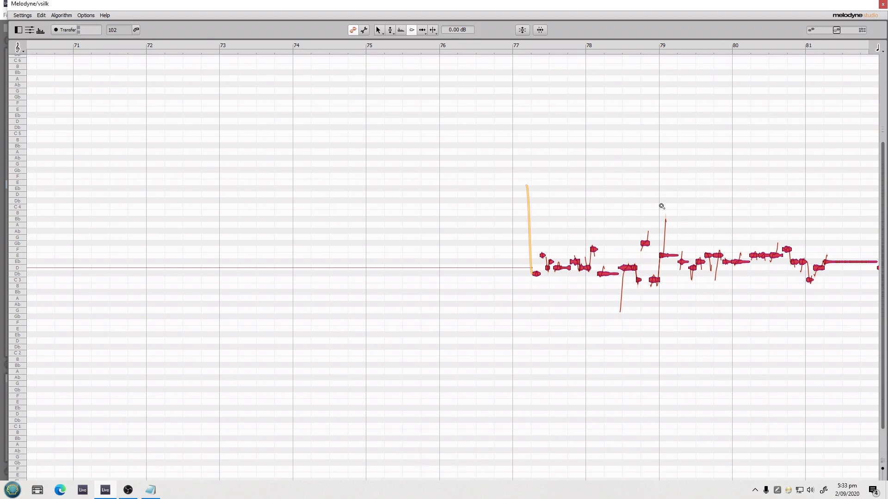
pyautogui.hotkey('ctrl', 'alt', 'p')
pyautogui.hotkey('ctrl', 'alt', 'p')
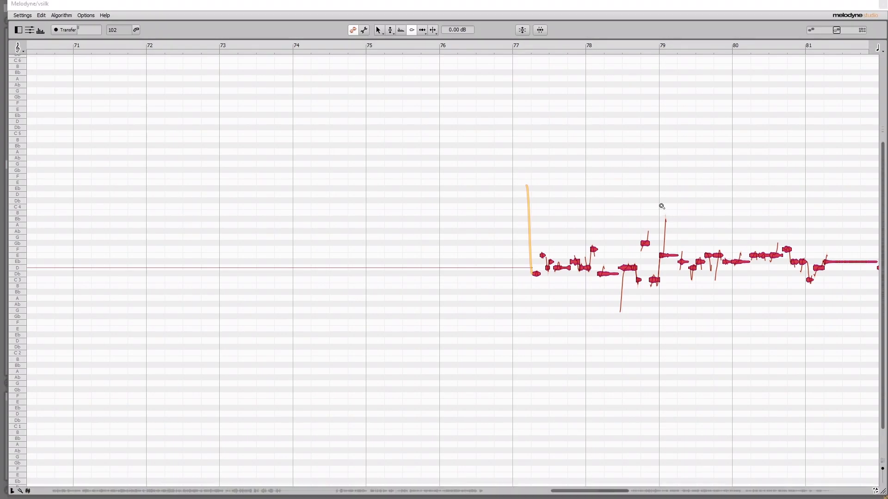
# Mute the selected vsilk notes from bar 77 onward and return to the Main tool
pyautogui.moveTo(616, 493); pyautogui.dragTo(766, 444)
pyautogui.moveTo(651, 385); pyautogui.dragTo(591, 347)
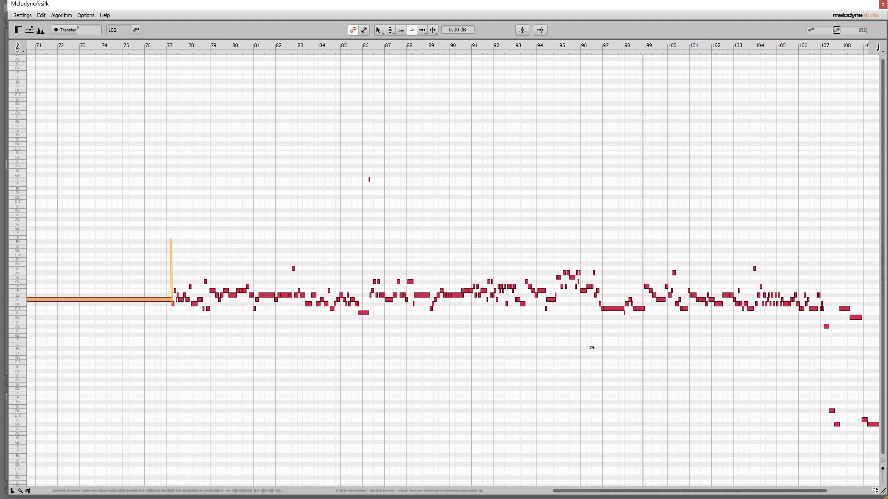
pyautogui.moveTo(656, 490); pyautogui.dragTo(785, 473)
pyautogui.moveTo(730, 424); pyautogui.dragTo(570, 320)
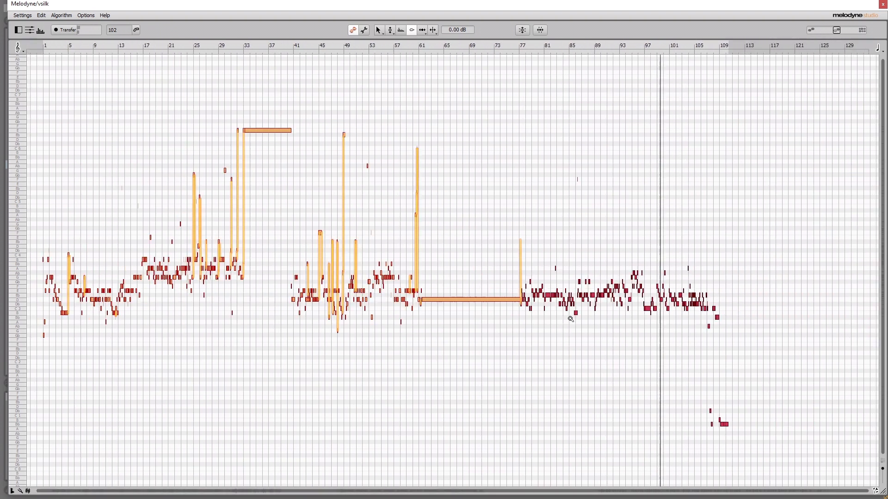
pyautogui.moveTo(482, 156); pyautogui.dragTo(411, 203)
pyautogui.moveTo(630, 286); pyautogui.dragTo(641, 237)
pyautogui.moveTo(483, 492); pyautogui.dragTo(447, 490)
pyautogui.moveTo(401, 288); pyautogui.dragTo(482, 315)
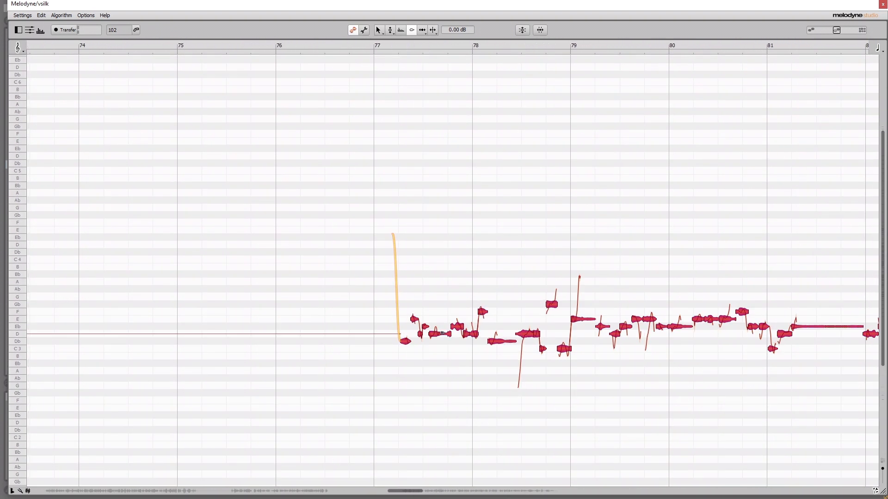
pyautogui.click(387, 317)
pyautogui.rightClick(393, 308)
pyautogui.click(387, 310)
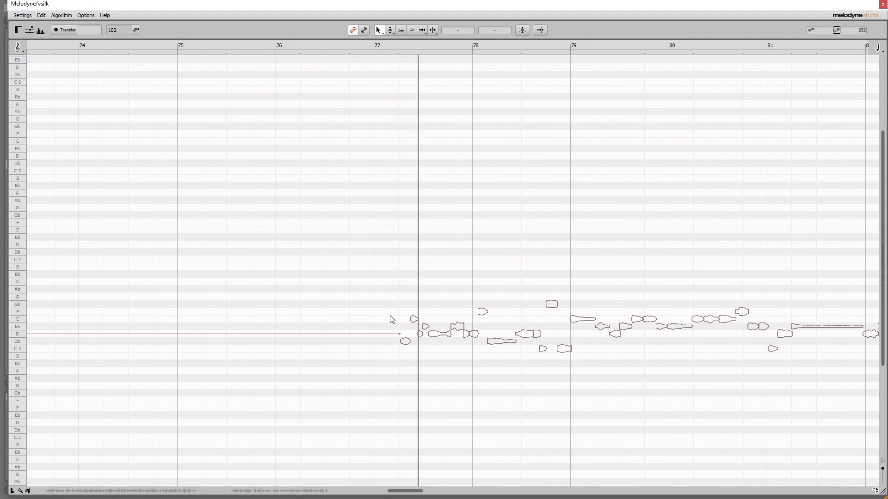
# Select the long vocal note ending at bar 77, activate the Formant tool and hide the Melodyne editor to return to the arrangement
pyautogui.doubleClick(394, 330)
pyautogui.rightClick(393, 312)
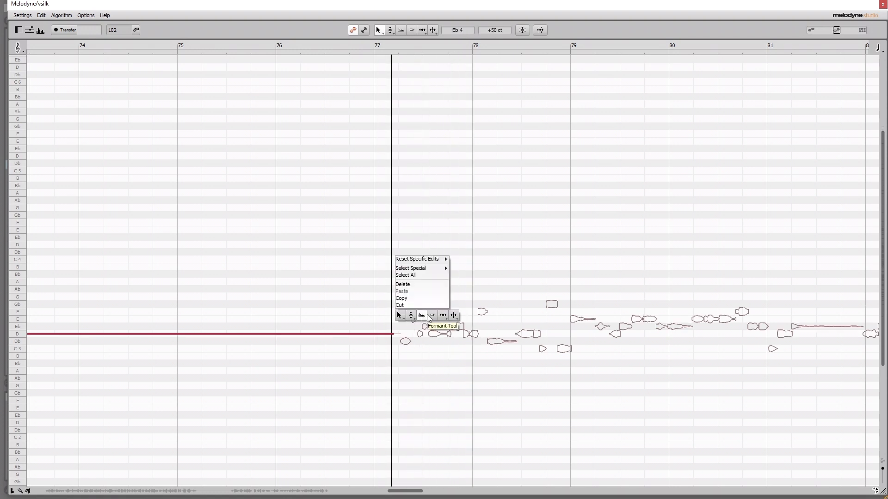
pyautogui.click(423, 313)
pyautogui.click(365, 314)
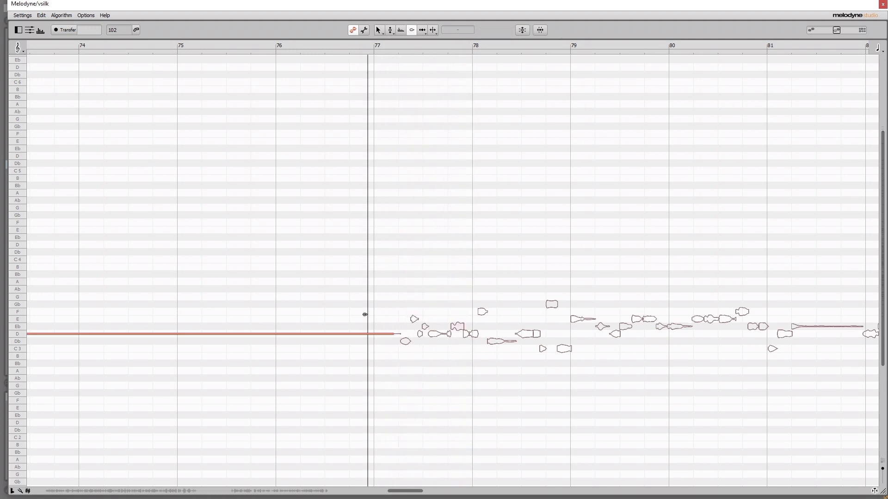
pyautogui.hotkey('ctrl', 'alt', 'p')
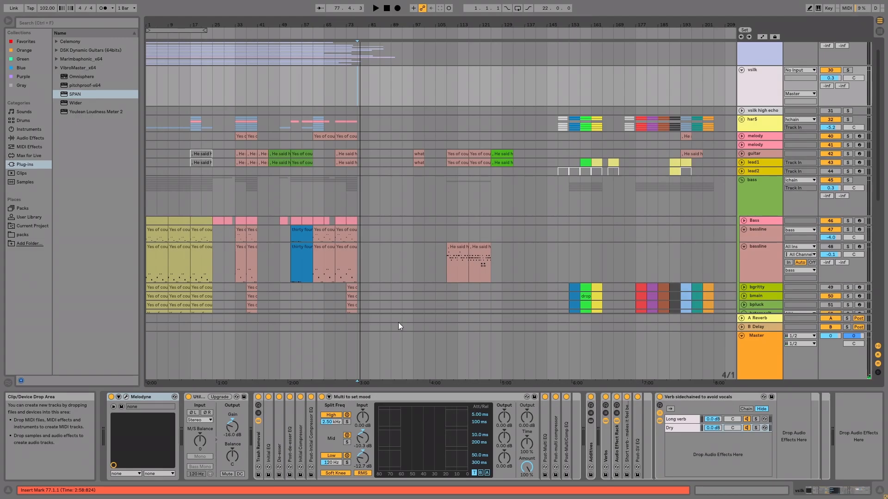
pyautogui.scroll(-5, 354, 272)
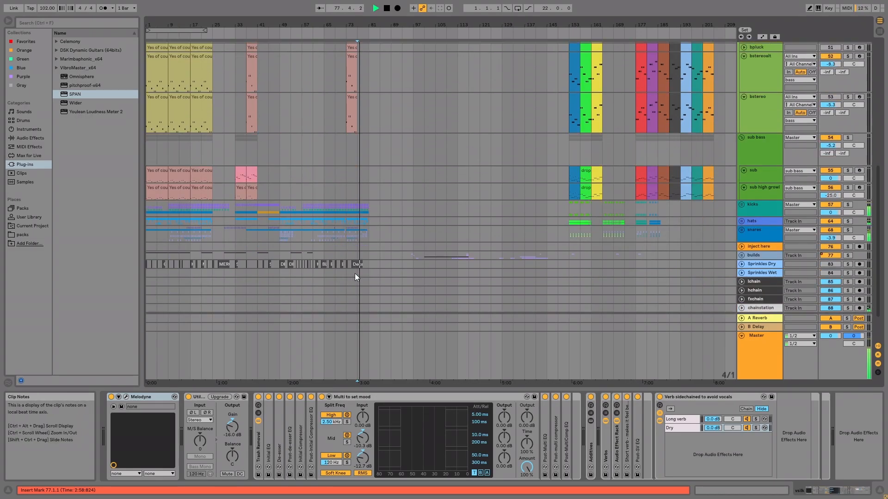
pyautogui.scroll(5, 354, 273)
pyautogui.scroll(-8, 354, 273)
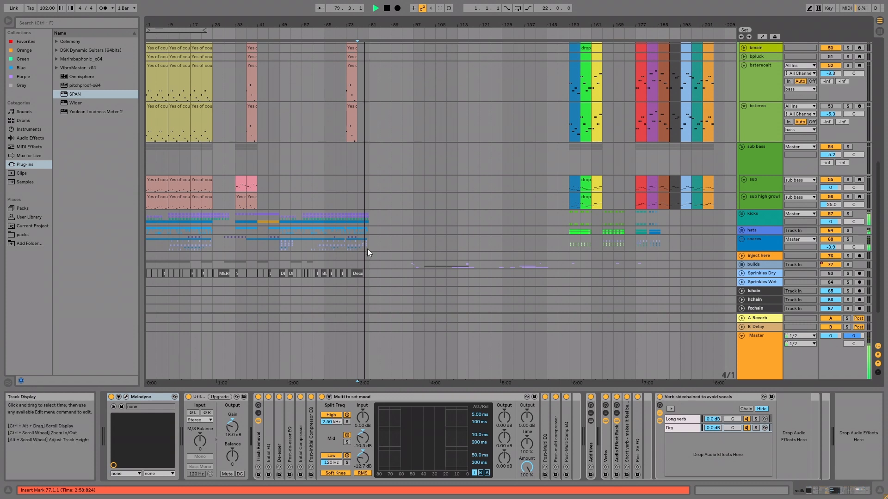
pyautogui.moveTo(368, 248); pyautogui.dragTo(348, 3)
pyautogui.scroll(8, 364, 104)
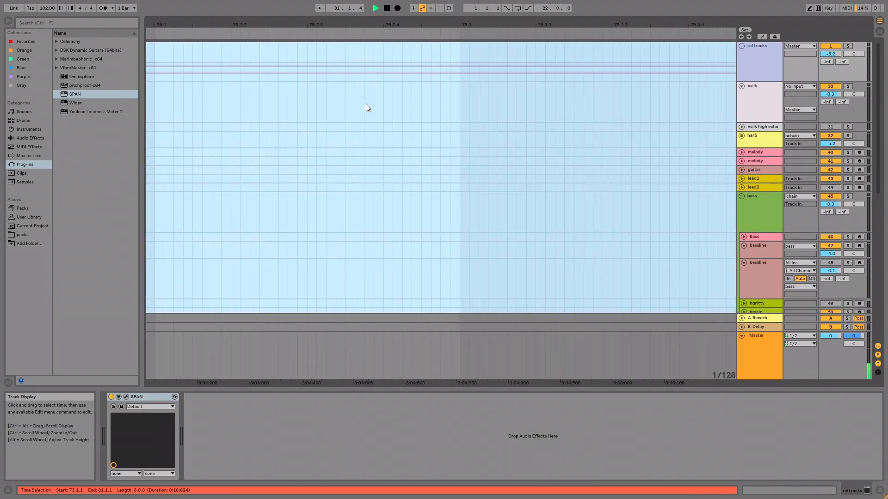
pyautogui.scroll(-5, 387, 137)
pyautogui.scroll(-8, 386, 140)
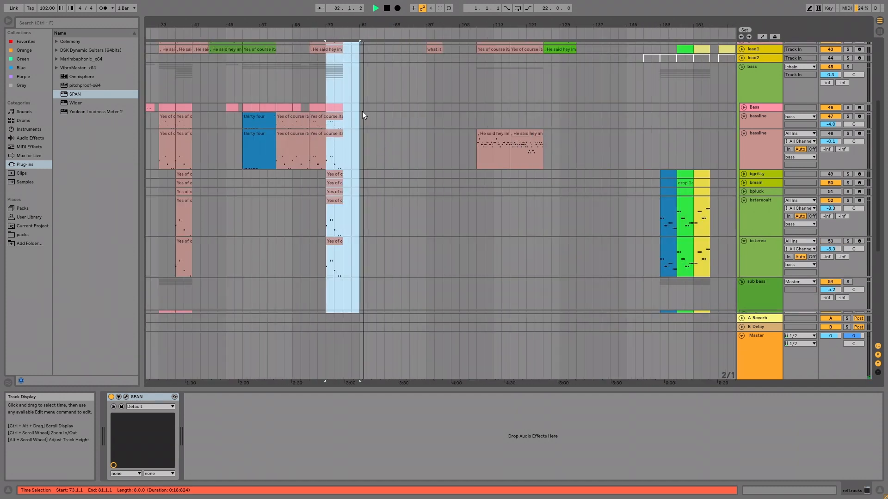
# Play back the section starting at bar 73
pyautogui.click(342, 108)
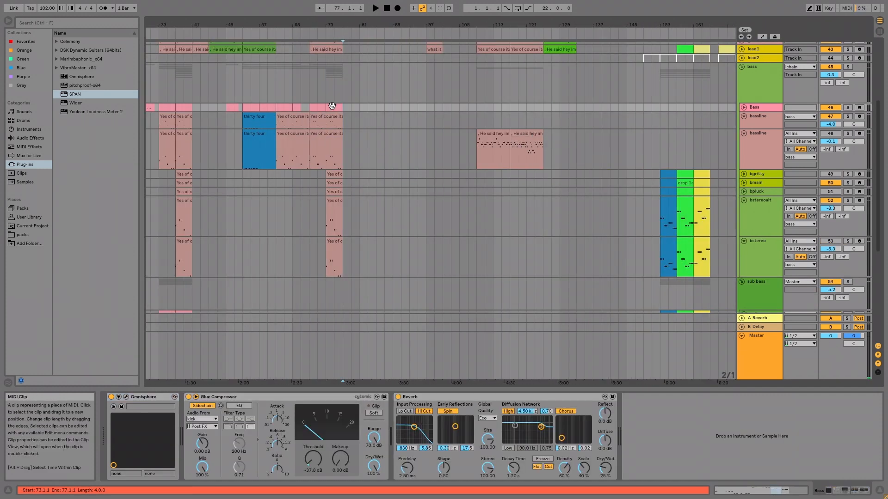
pyautogui.press('space')
pyautogui.scroll(-6, 364, 172)
pyautogui.scroll(5, 363, 184)
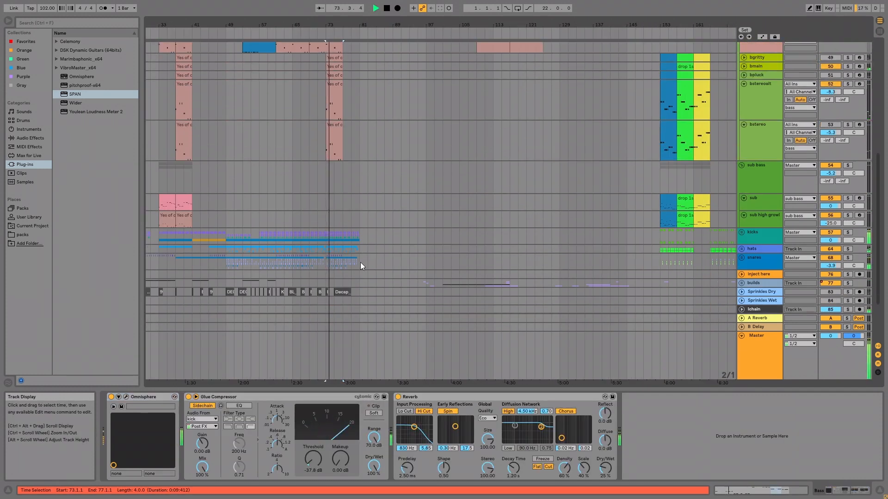
# Copy bars 69 to 81 of the Bass through snares tracks and paste them at bar 77
pyautogui.moveTo(360, 262); pyautogui.dragTo(313, 49)
pyautogui.scroll(6, 356, 119)
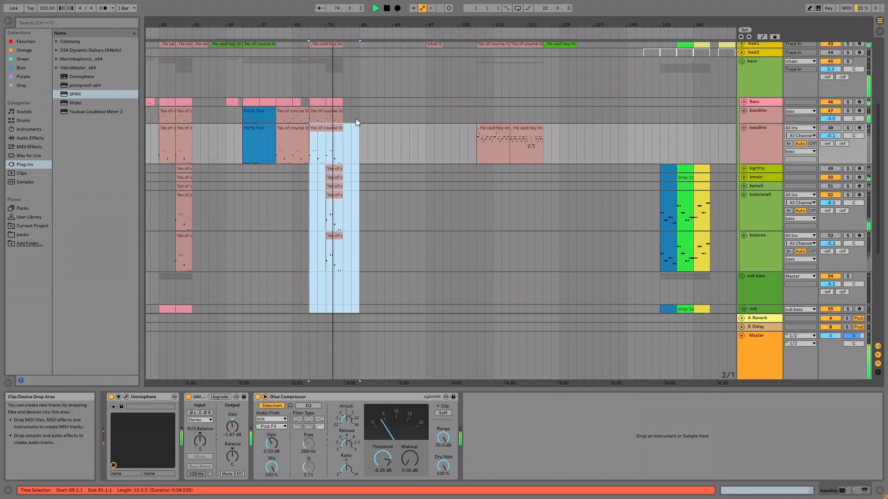
pyautogui.keyDown('shift'); pyautogui.click(314, 173); pyautogui.keyUp('shift')
pyautogui.hotkey('ctrl', 'c')
pyautogui.click(345, 176)
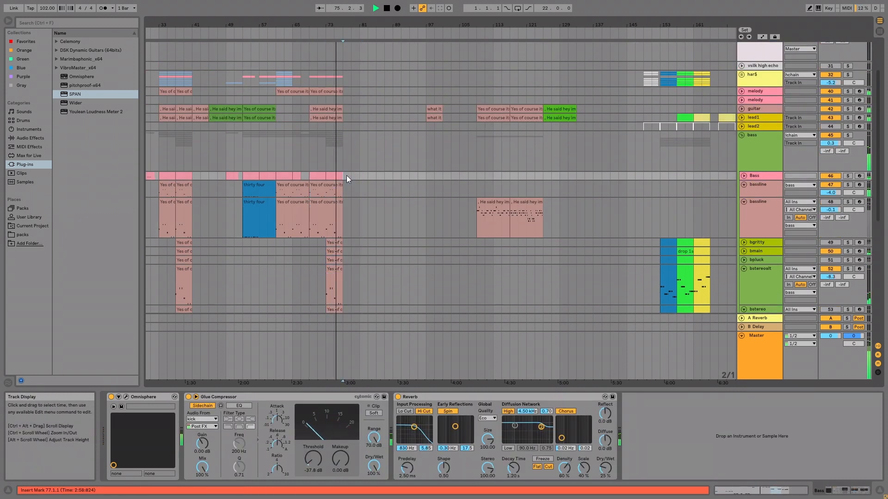
pyautogui.hotkey('ctrl', 'v')
pyautogui.scroll(-1, 382, 231)
pyautogui.scroll(-6, 382, 232)
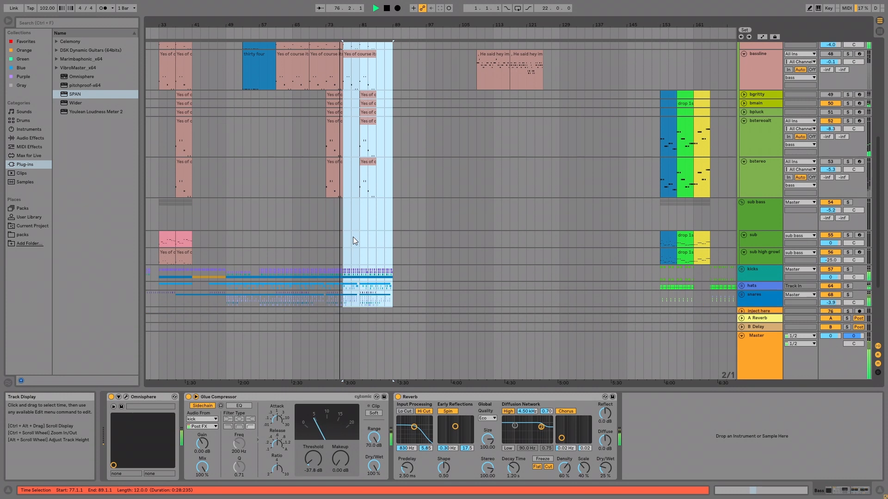
pyautogui.moveTo(330, 22); pyautogui.dragTo(333, 111)
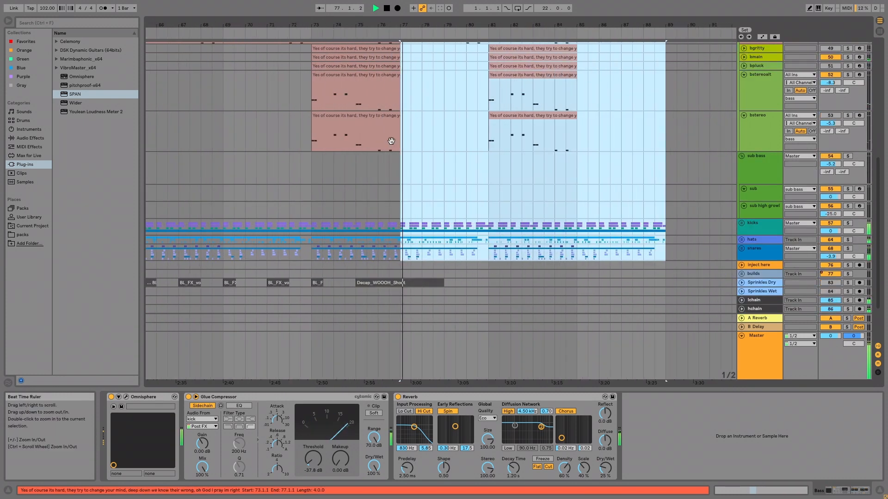
# Unfold the kicks group and delete the kick, TEMP and V_RIOT clips between beat 76.2 and bar 77
pyautogui.click(357, 206)
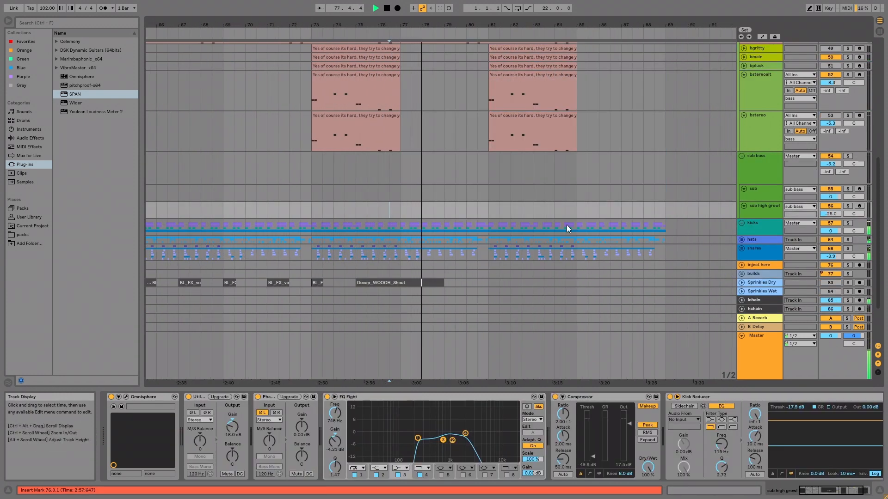
pyautogui.click(746, 223)
pyautogui.click(742, 224)
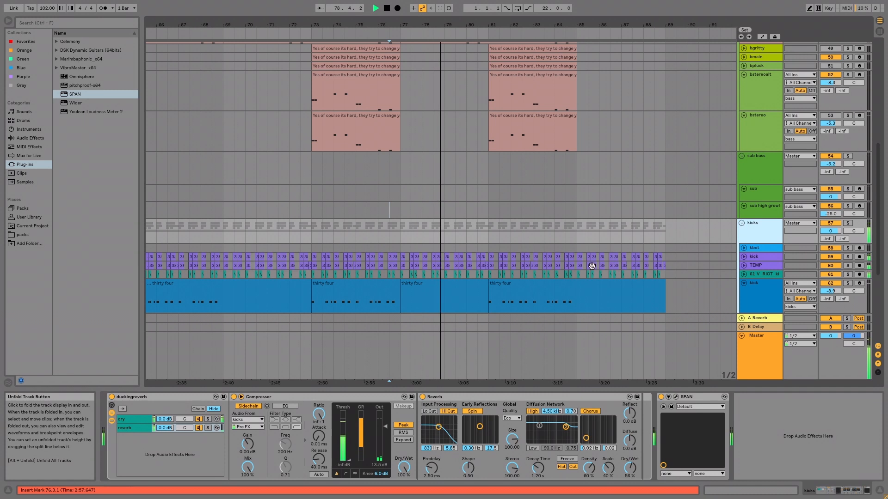
pyautogui.click(378, 250)
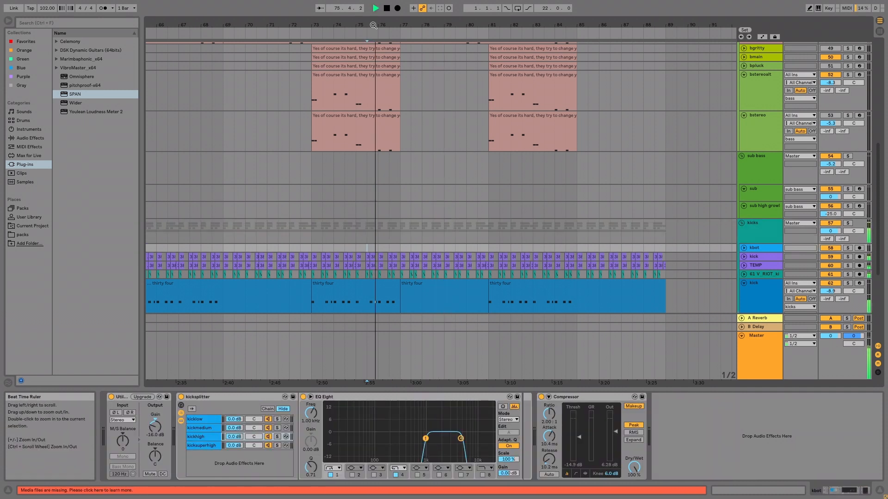
pyautogui.moveTo(373, 25); pyautogui.dragTo(462, 273)
pyautogui.press('Delete')
# Play back the transition into bar 77 to check the gap in the kick clips
pyautogui.click(366, 255)
pyautogui.press('space')
pyautogui.press('space')
pyautogui.click(401, 257)
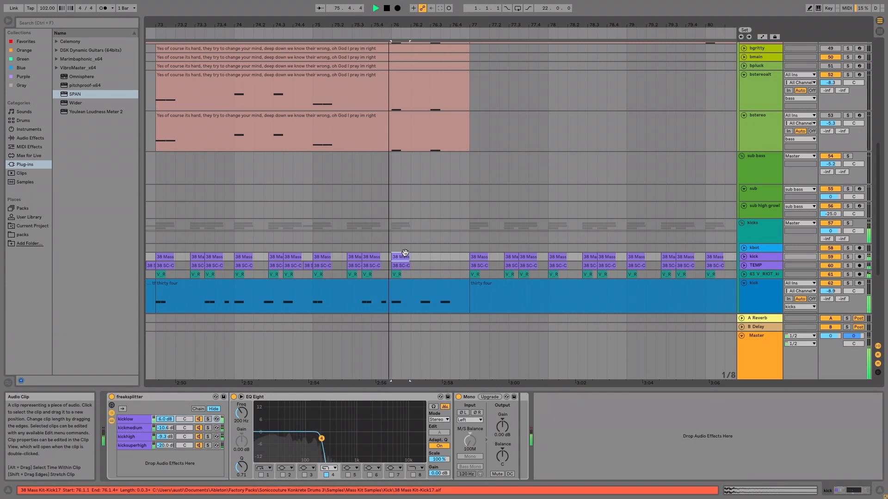
pyautogui.moveTo(514, 25); pyautogui.dragTo(515, 9)
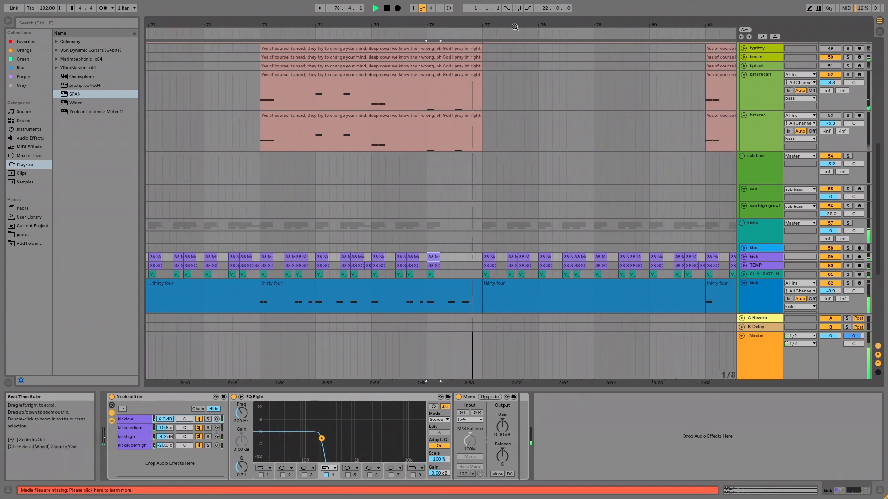
pyautogui.click(462, 256)
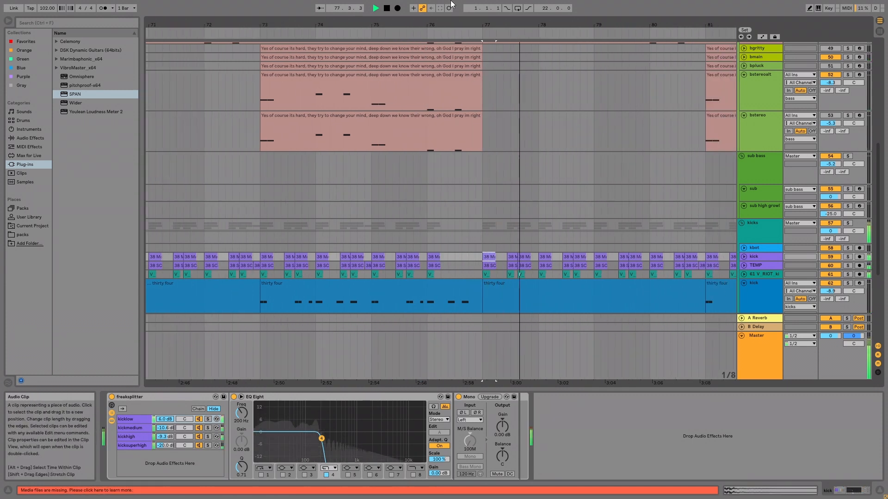
pyautogui.moveTo(394, 27); pyautogui.dragTo(393, 7)
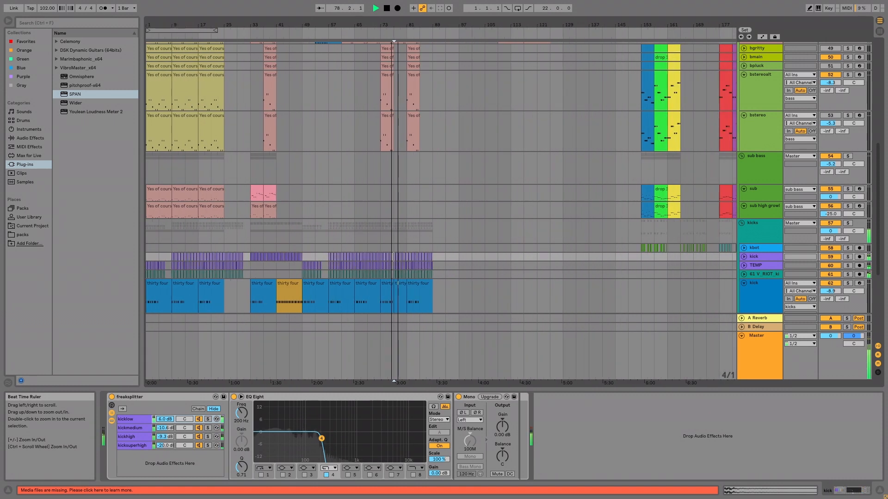
# Listen to the kick pattern in the sections starting at bars 33 and 49
pyautogui.click(250, 245)
pyautogui.click(279, 248)
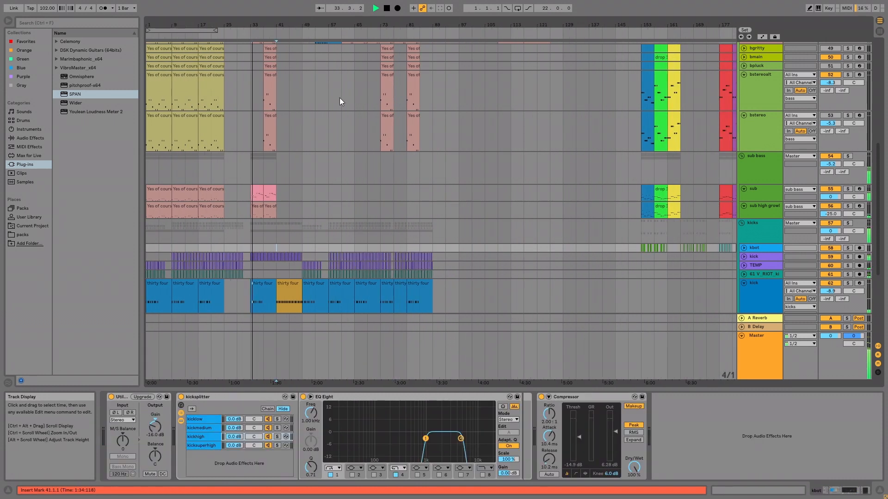
pyautogui.moveTo(278, 24)
pyautogui.mouseDown()
pyautogui.moveTo(278, 51)
pyautogui.moveTo(356, 54)
pyautogui.moveTo(356, 65)
pyautogui.moveTo(356, 50)
pyautogui.mouseUp()
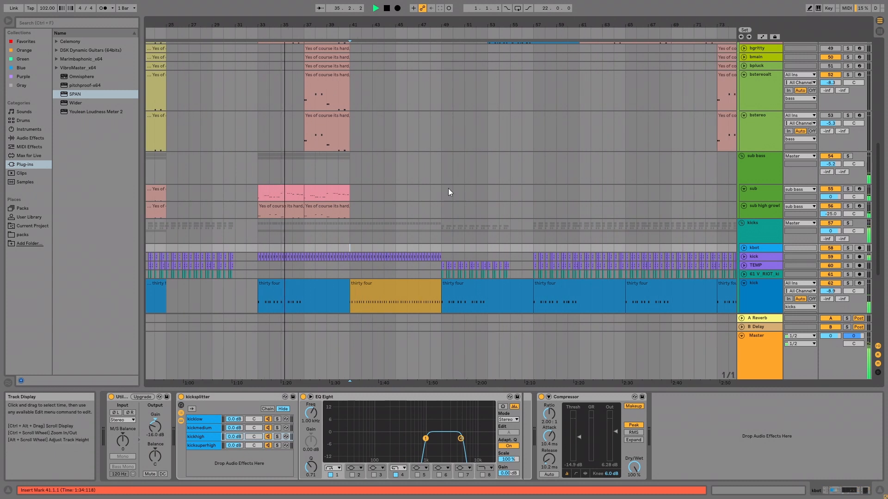
pyautogui.click(442, 247)
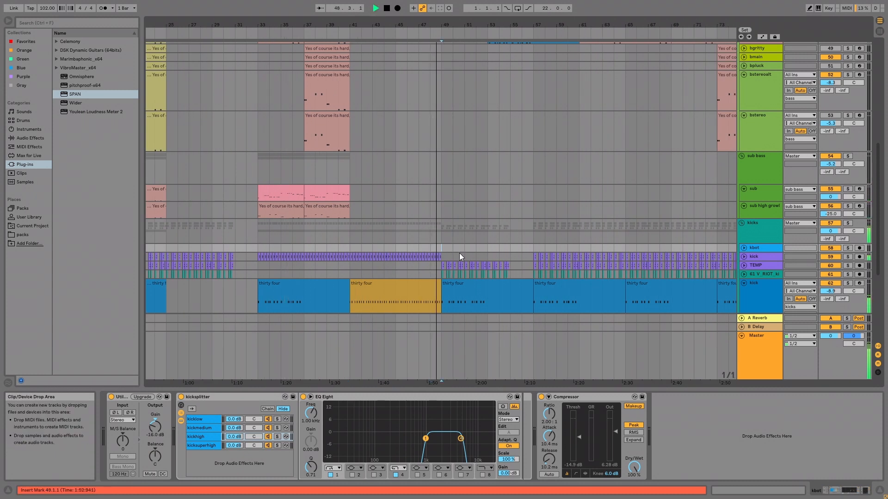
pyautogui.click(508, 257)
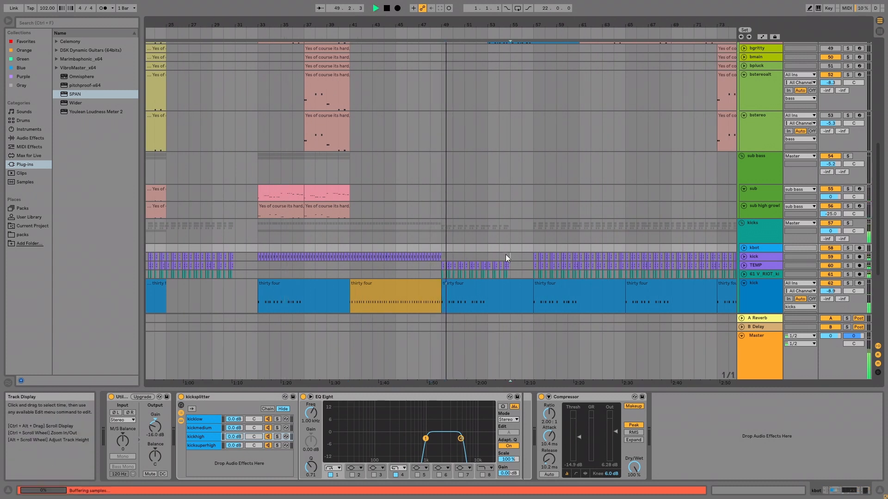
pyautogui.click(523, 258)
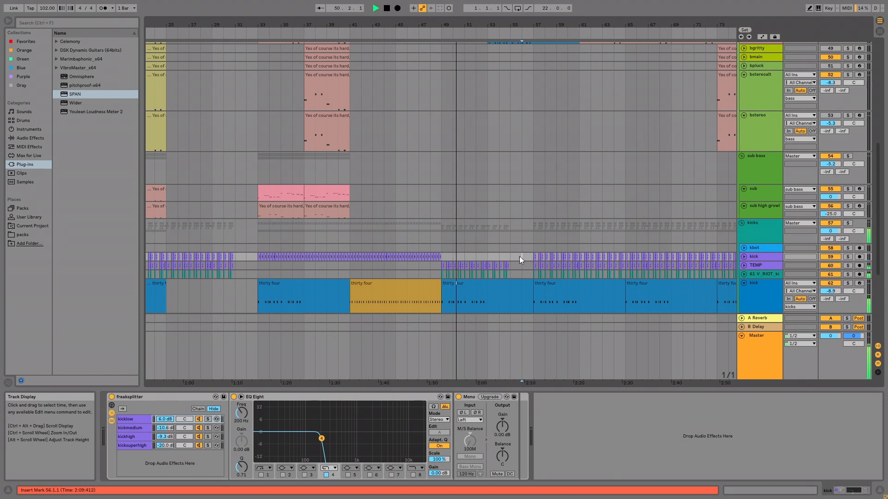
# Audition the guitar, lead1, melody and har$ tracks in solo from bars 49 and 45
pyautogui.scroll(10, 520, 256)
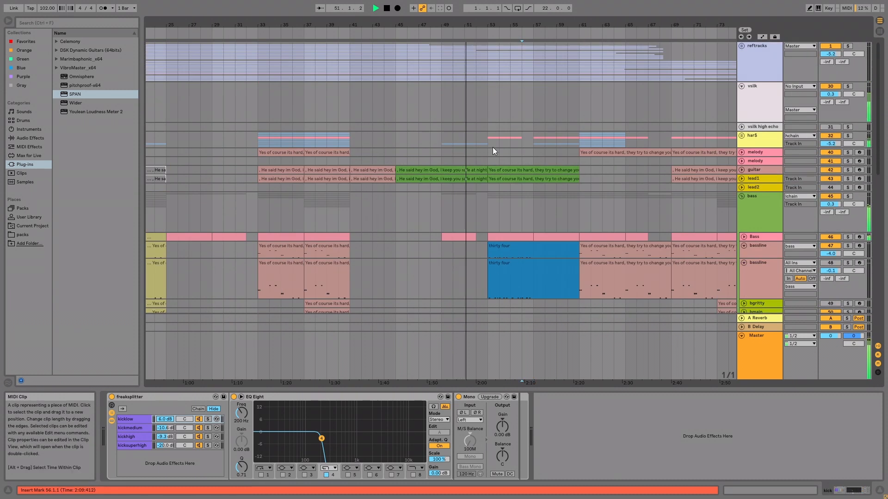
pyautogui.click(461, 129)
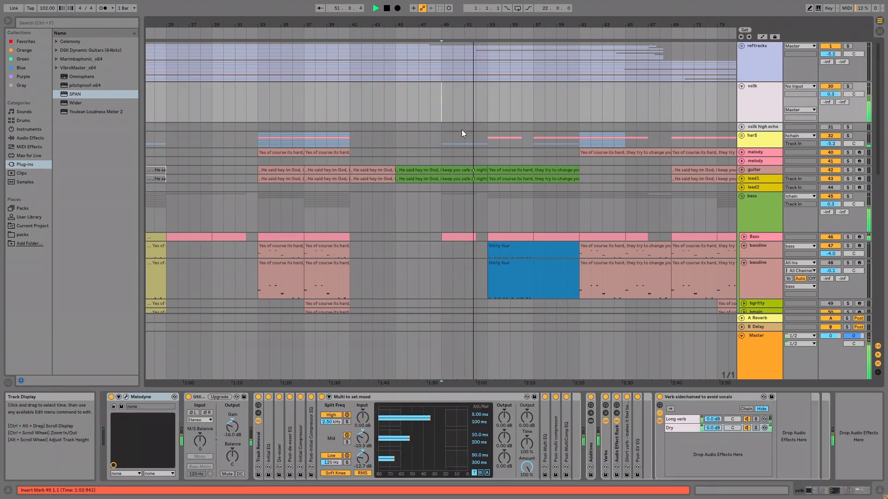
pyautogui.click(476, 170)
pyautogui.click(442, 161)
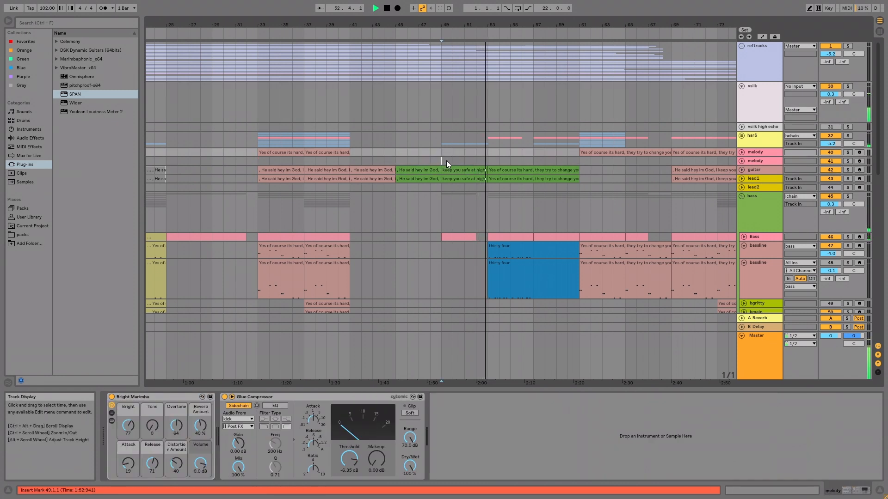
pyautogui.click(848, 170)
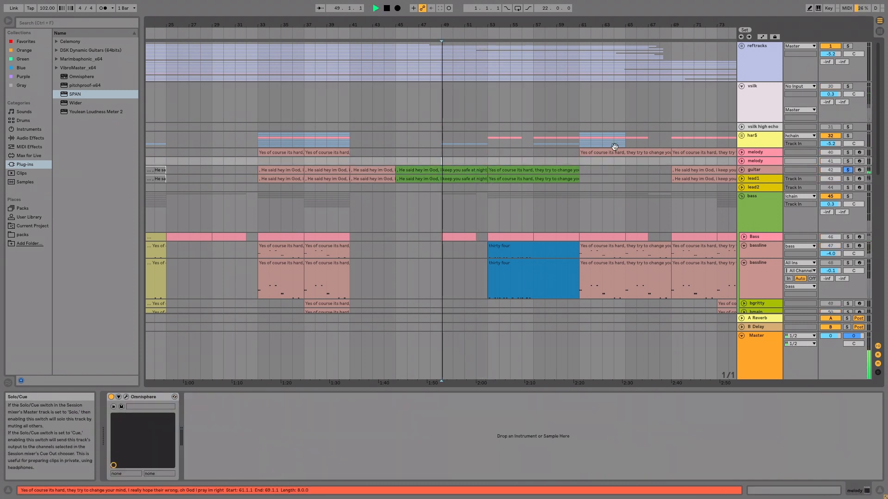
pyautogui.click(465, 172)
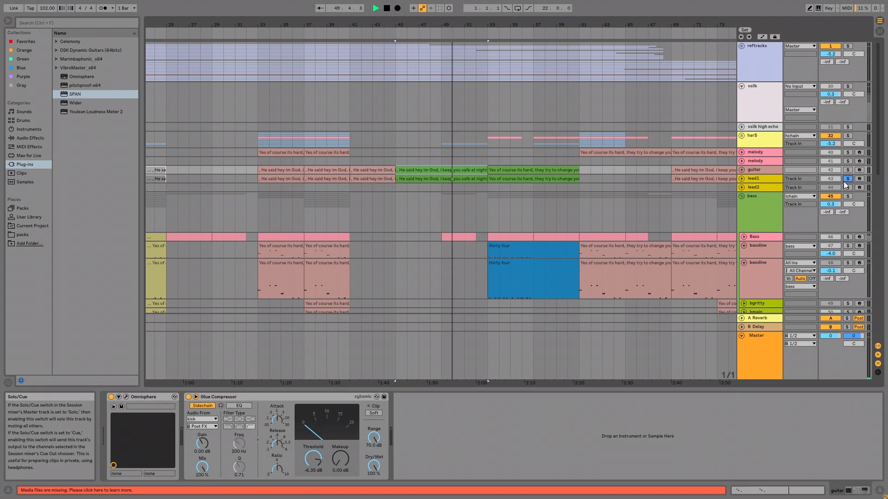
pyautogui.press('space')
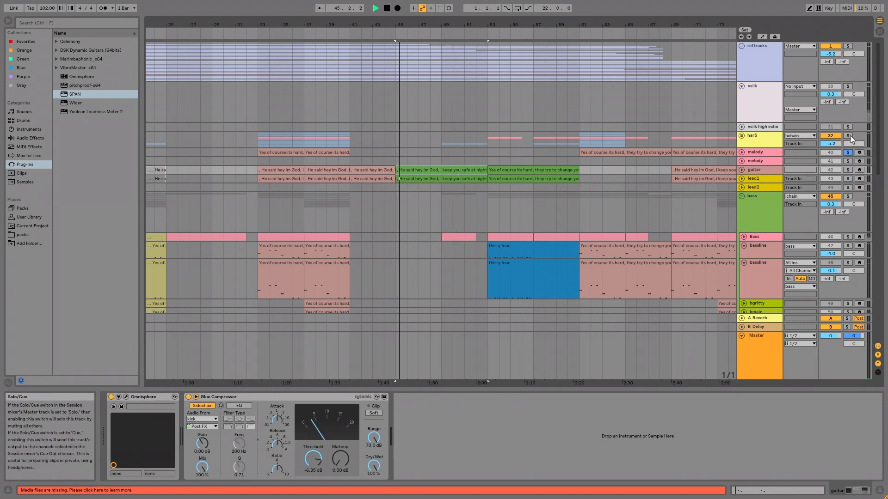
pyautogui.click(848, 136)
# Fold the bass and sub bass groups and place the insert marker at bar 45 on the har$ track
pyautogui.scroll(-3, 489, 213)
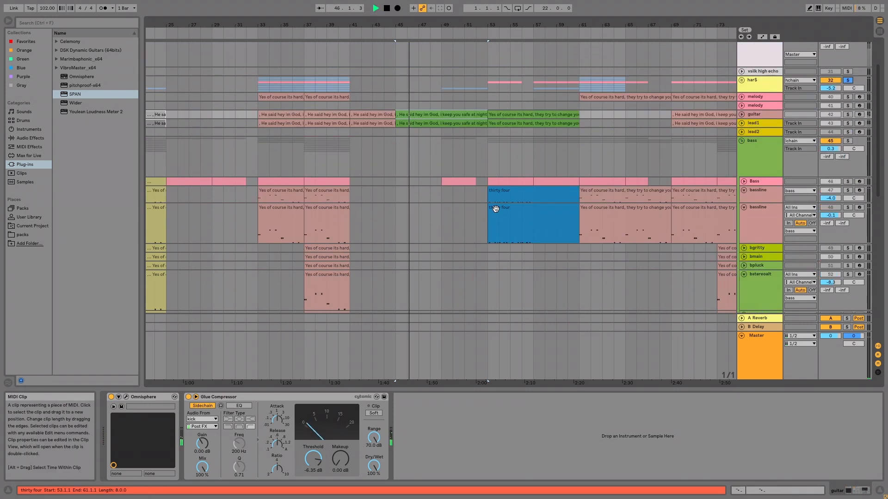
pyautogui.click(741, 141)
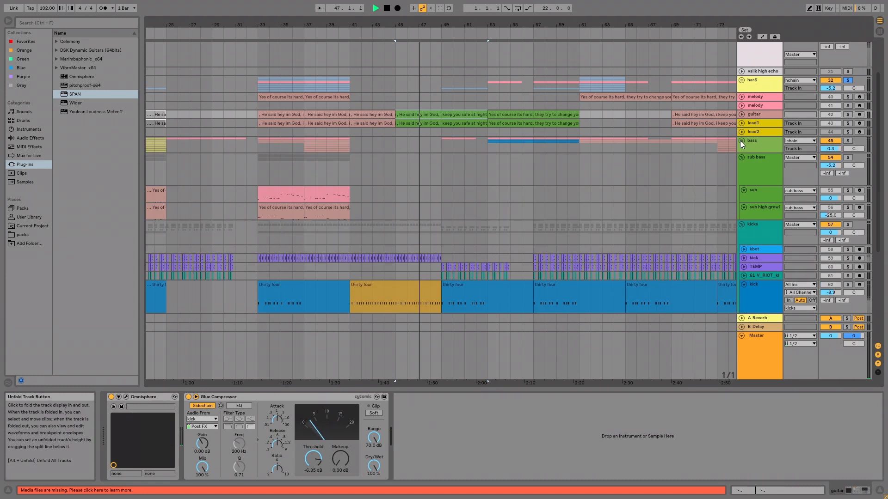
pyautogui.scroll(2, 704, 177)
pyautogui.scroll(1, 704, 177)
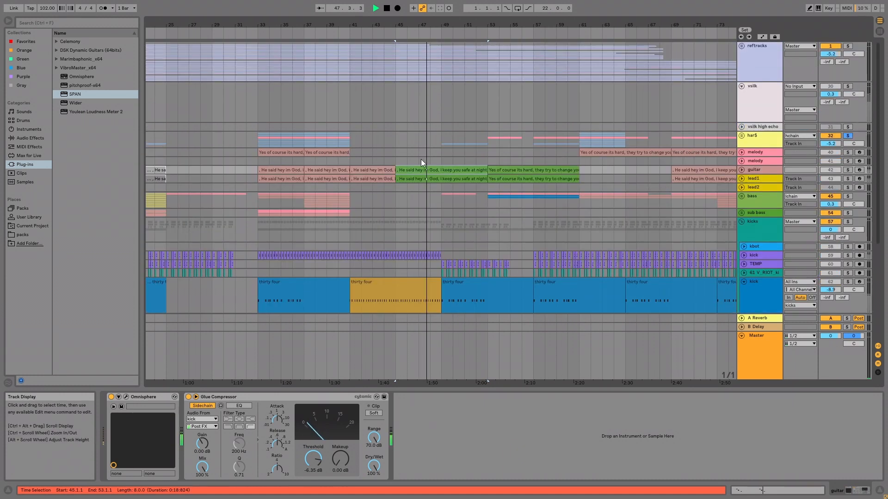
pyautogui.click(395, 138)
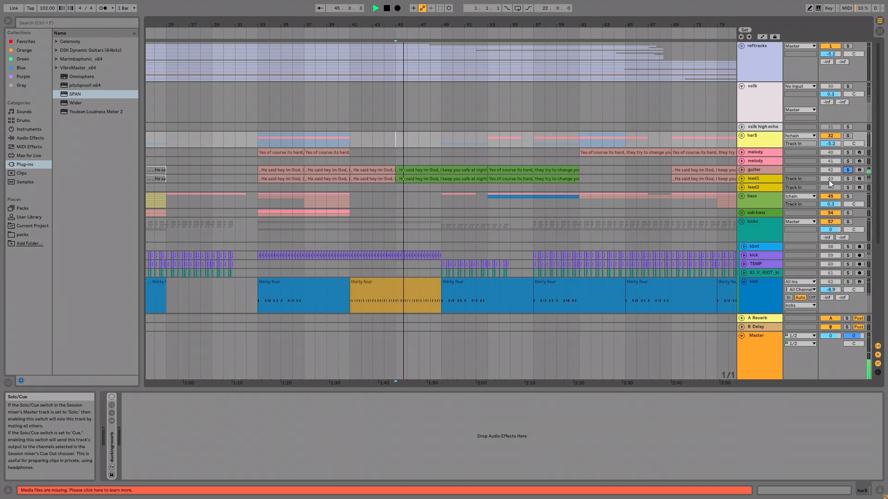
# Audition the lead1 track in solo from bar 45, then turn solo off and listen to the full mix
pyautogui.press('space')
pyautogui.click(418, 181)
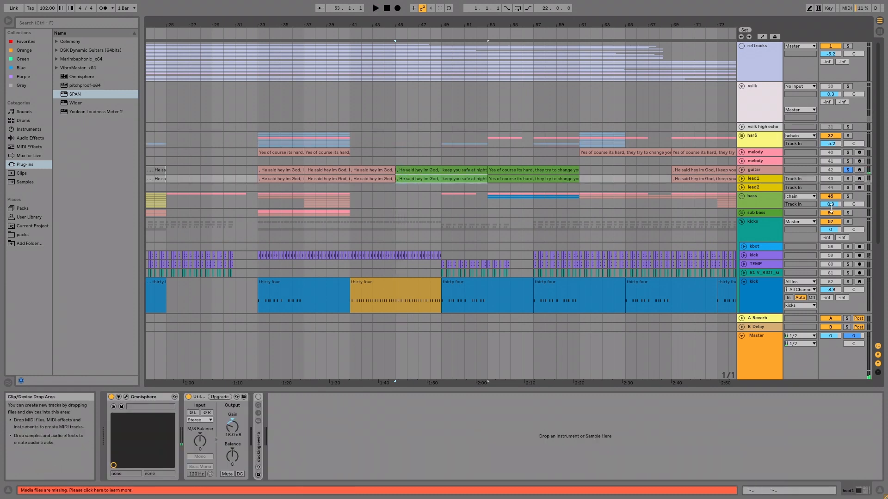
pyautogui.click(847, 179)
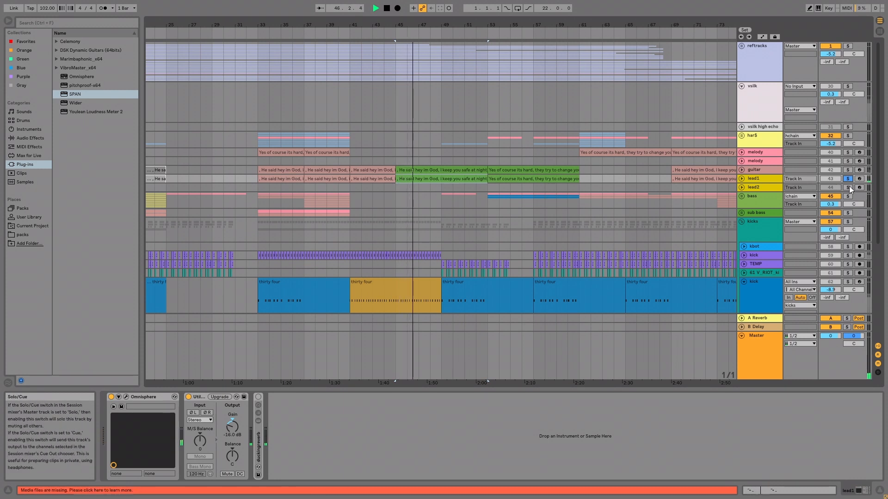
pyautogui.click(847, 179)
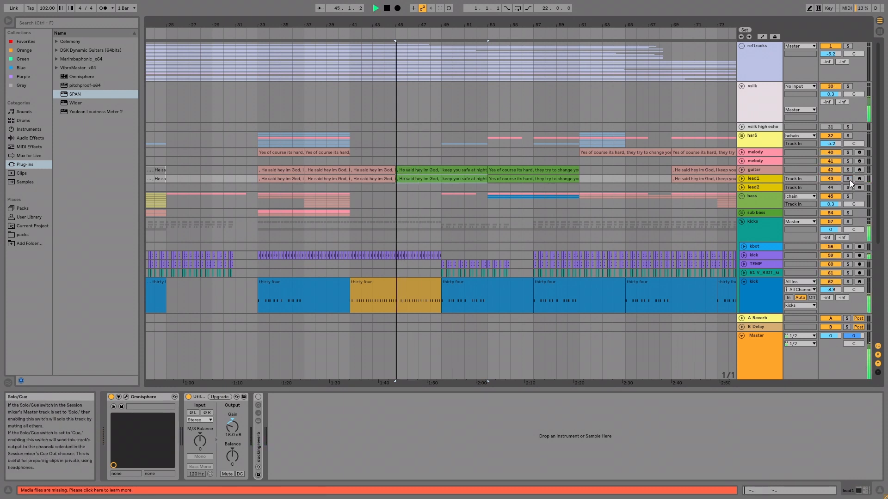
pyautogui.scroll(-3, 455, 189)
pyautogui.scroll(3, 455, 189)
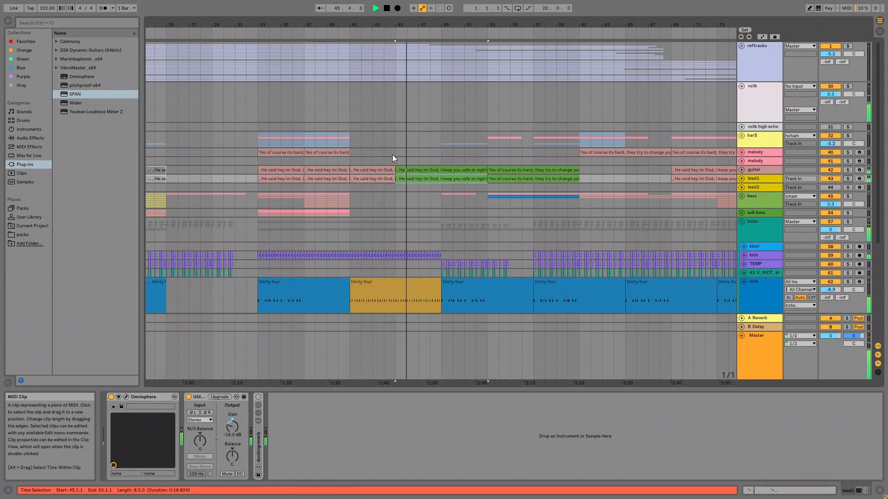
# Unfold the har$ group and listen to its harmony layers from bars 49, 51 and 53
pyautogui.click(440, 146)
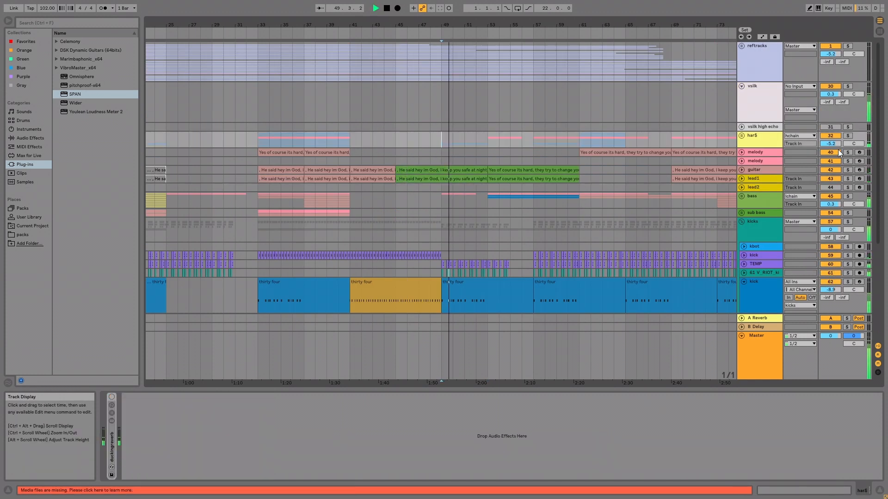
pyautogui.click(741, 136)
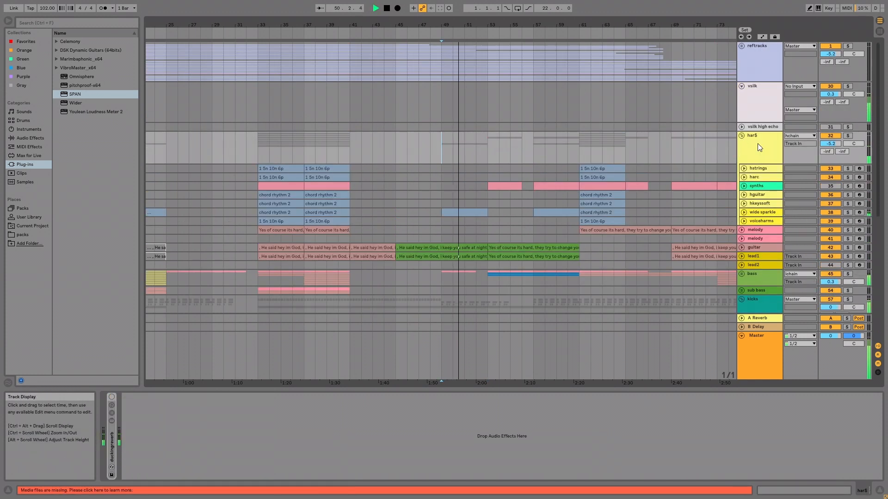
pyautogui.scroll(-2, 475, 196)
pyautogui.scroll(2, 475, 195)
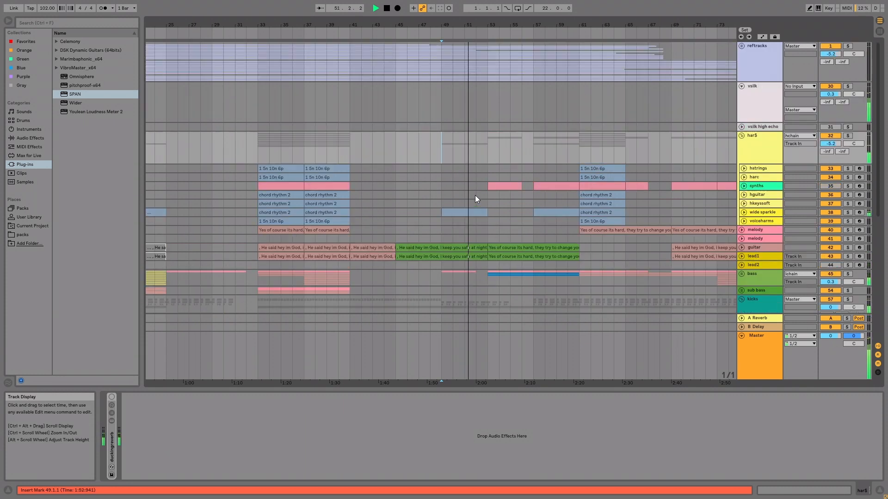
pyautogui.click(458, 152)
pyautogui.press('Right')
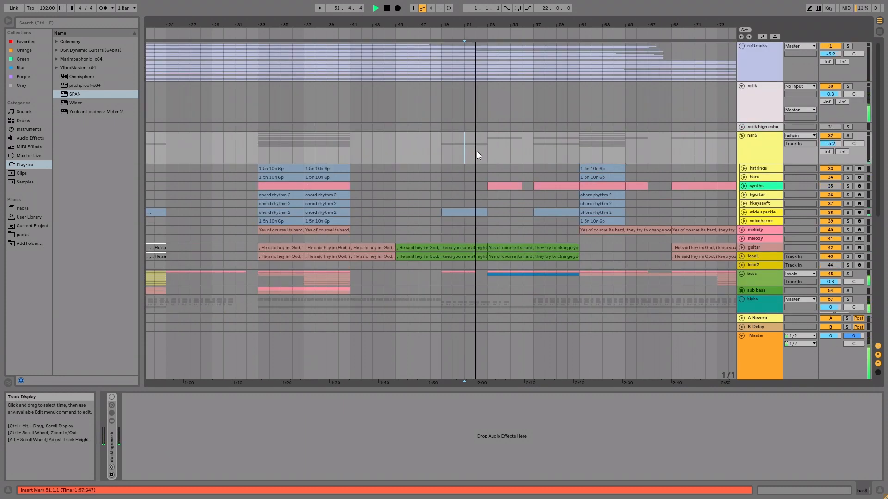
pyautogui.click(761, 221)
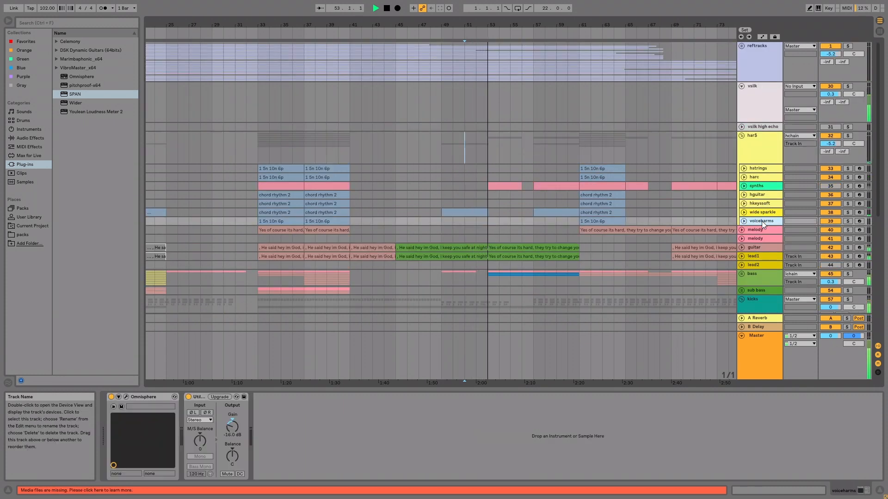
pyautogui.click(492, 154)
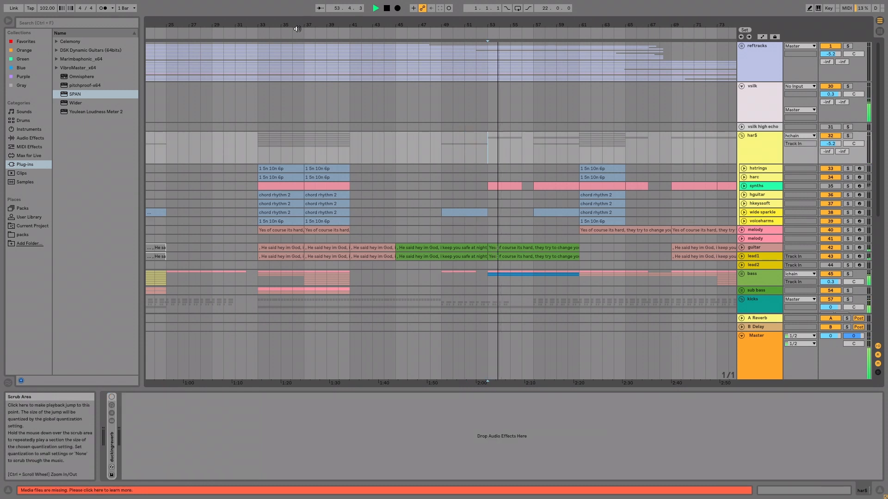
# Examine the whole arrangement, from the harmony and kick layers down to the effects and chain tracks
pyautogui.moveTo(297, 28); pyautogui.dragTo(297, 7)
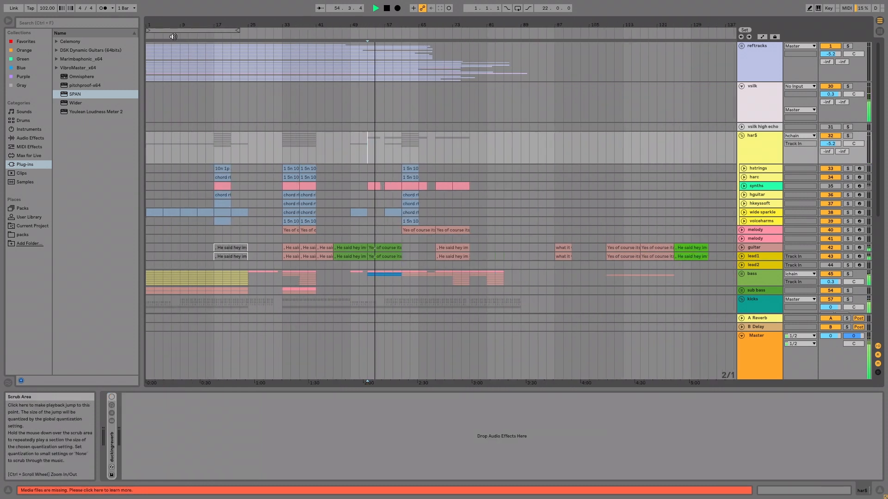
pyautogui.moveTo(181, 25); pyautogui.dragTo(181, 25)
pyautogui.scroll(-3, 367, 212)
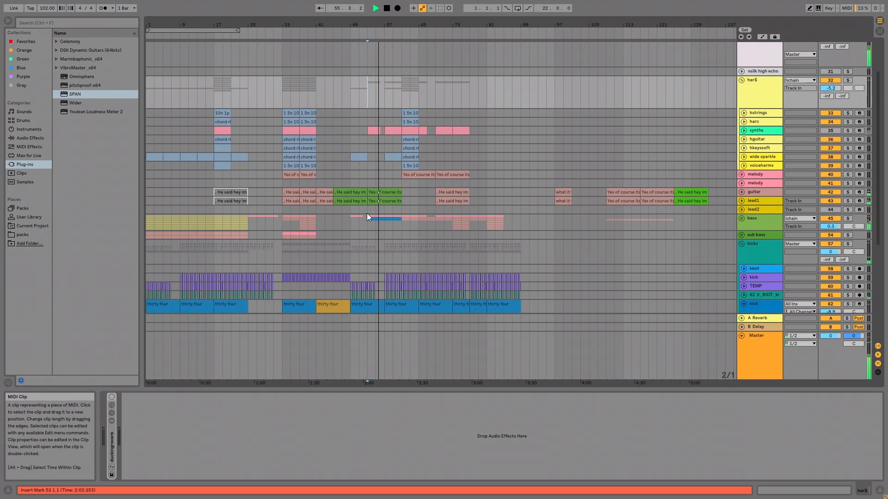
pyautogui.scroll(-7, 366, 245)
pyautogui.scroll(5, 366, 250)
pyautogui.scroll(-5, 365, 250)
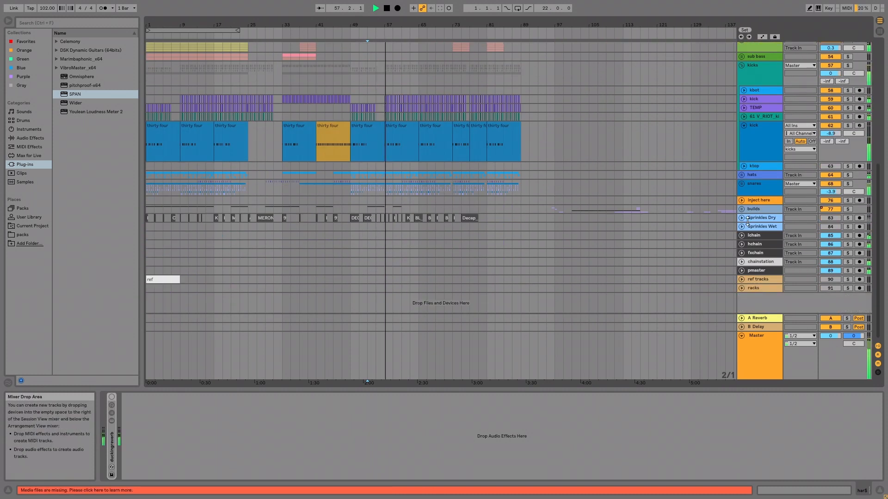
pyautogui.moveTo(368, 25); pyautogui.dragTo(369, 45)
pyautogui.scroll(10, 693, 208)
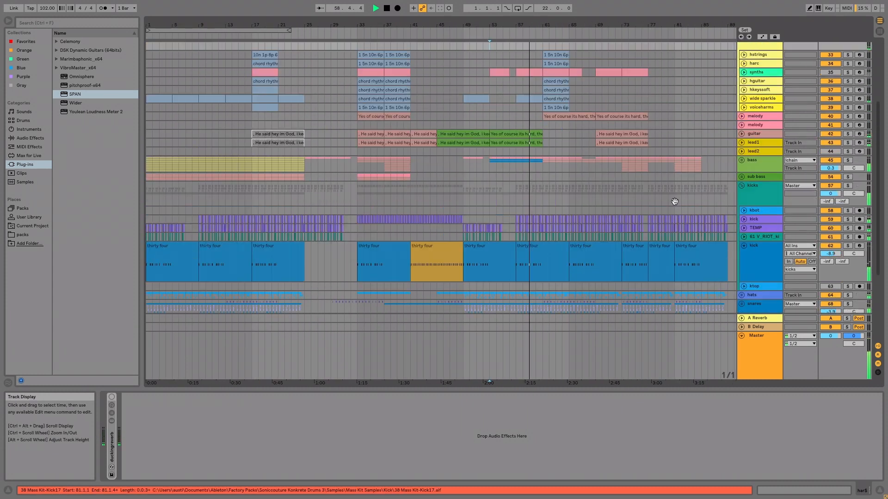
# Open SPAN on the Master track to examine the mix's frequency spectrum during playback, and hide its window
pyautogui.click(758, 352)
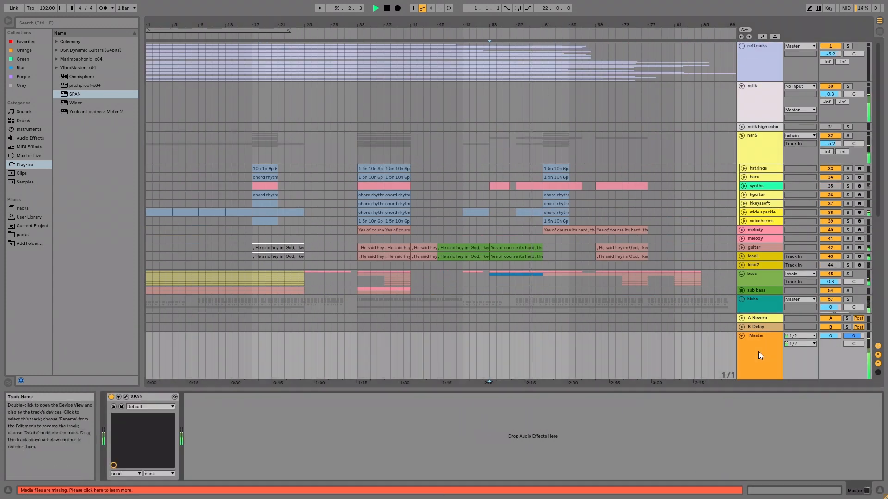
pyautogui.click(126, 399)
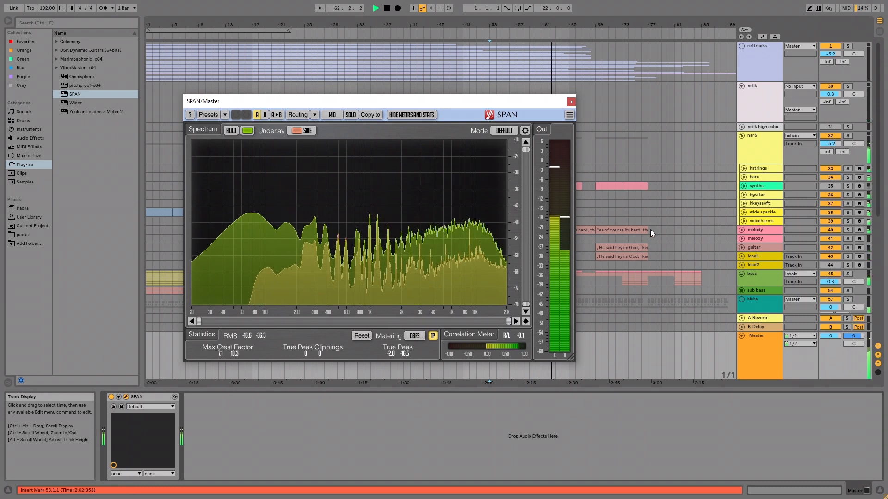
pyautogui.click(757, 354)
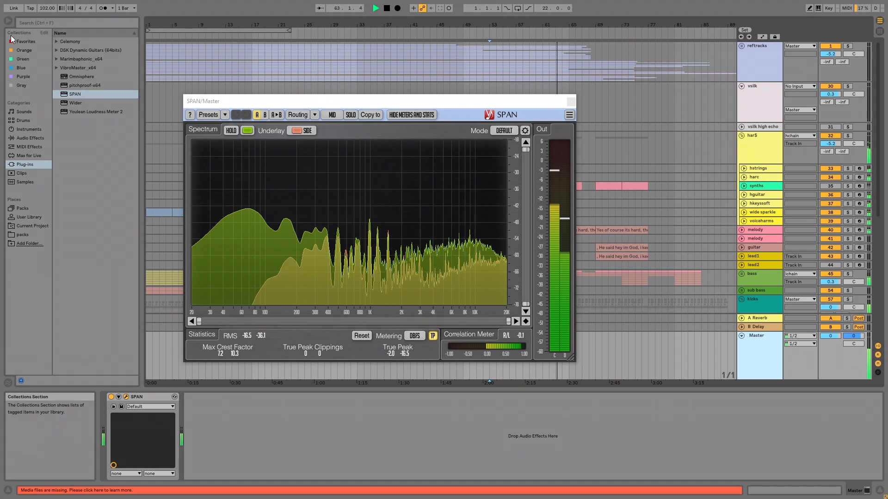
pyautogui.click(391, 101)
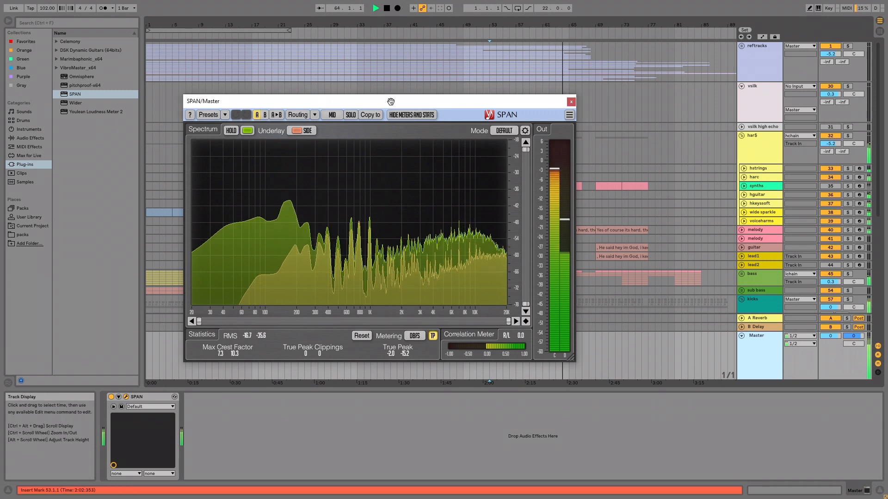
pyautogui.hotkey('ctrl', 'alt', 'p')
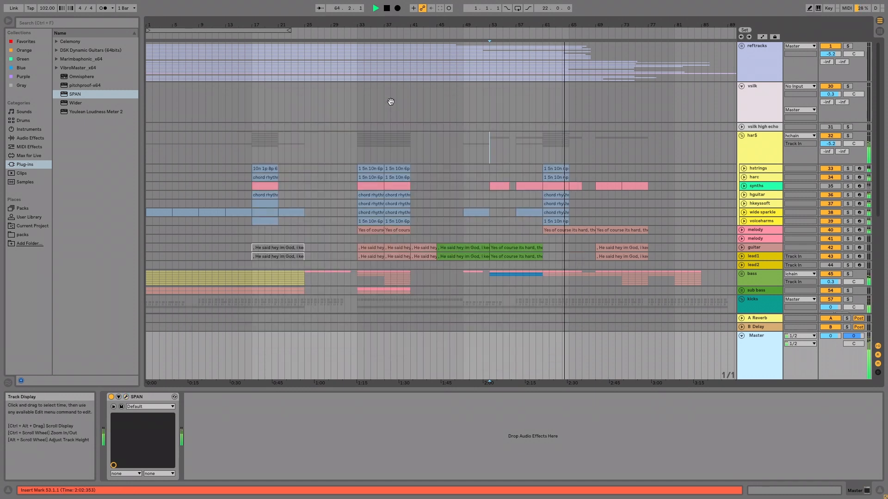
# Stop playback and compare the device chains of the vsilk and vsilk high echo tracks
pyautogui.click(765, 95)
pyautogui.press('space')
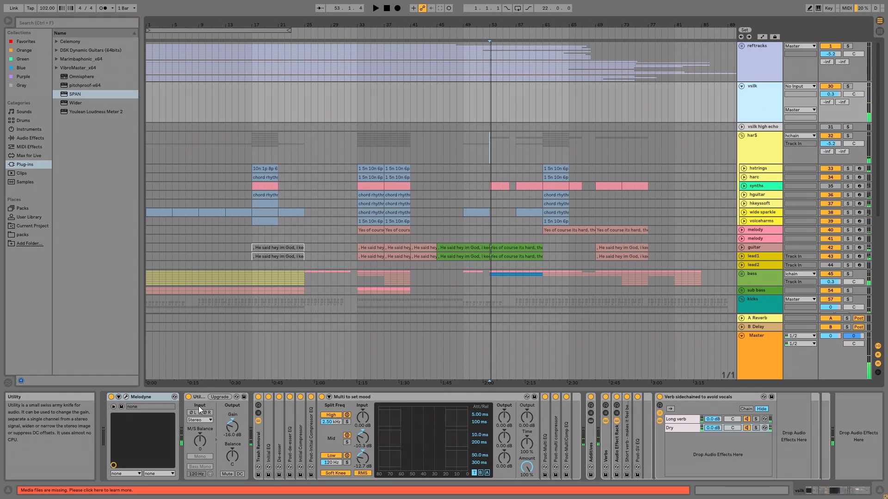
pyautogui.click(765, 128)
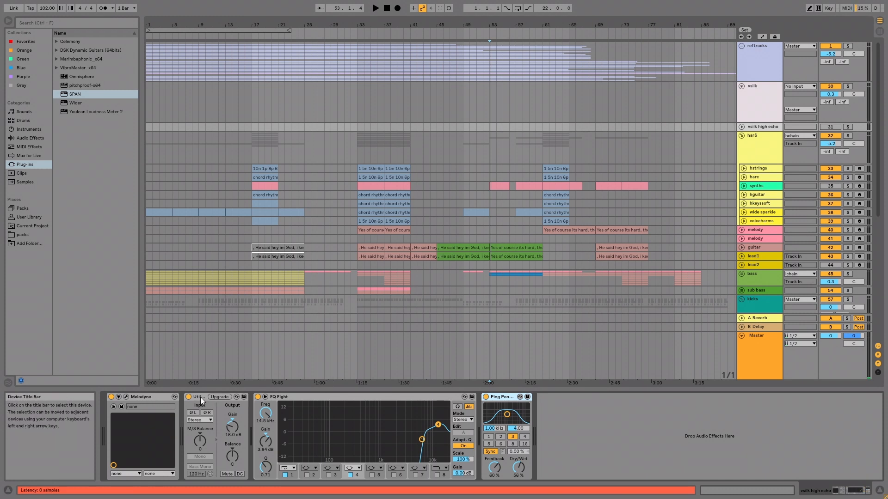
pyautogui.click(759, 110)
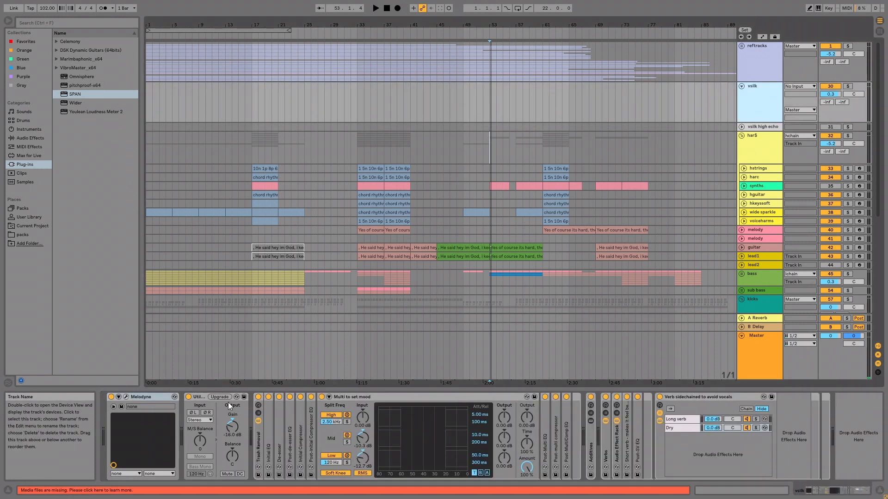
# Inspect the Melodyne, Utility, Multi to set mood and Verb sidechained to avoid vocals devices on the vsilk track
pyautogui.click(143, 397)
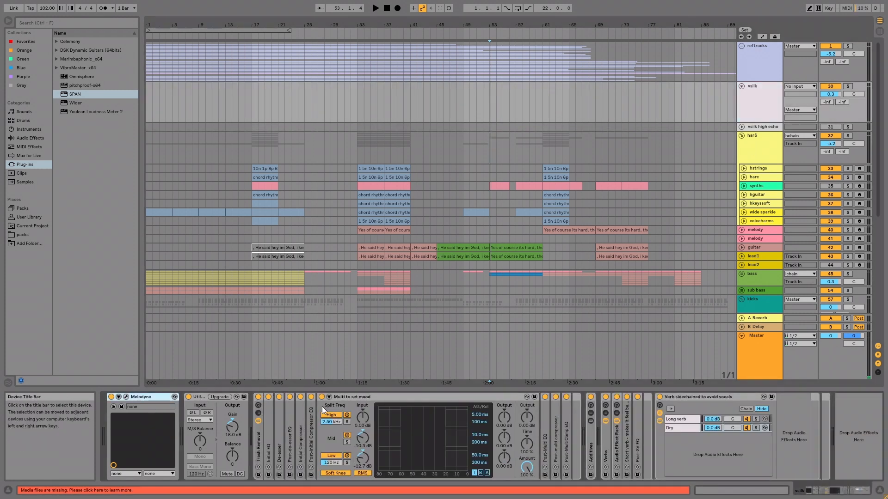
pyautogui.click(726, 396)
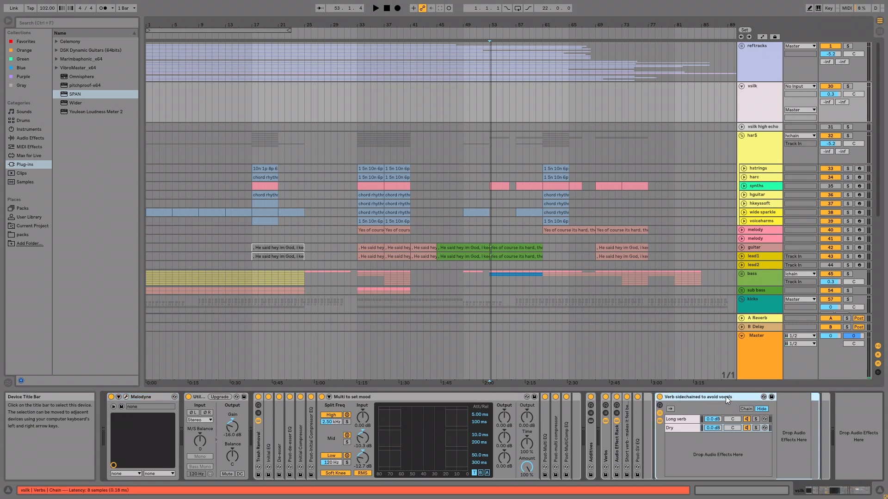
pyautogui.click(138, 398)
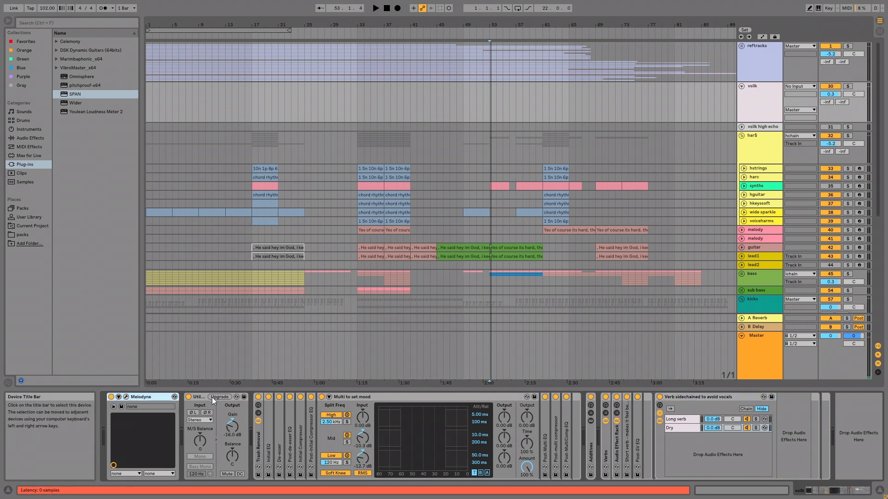
pyautogui.click(353, 396)
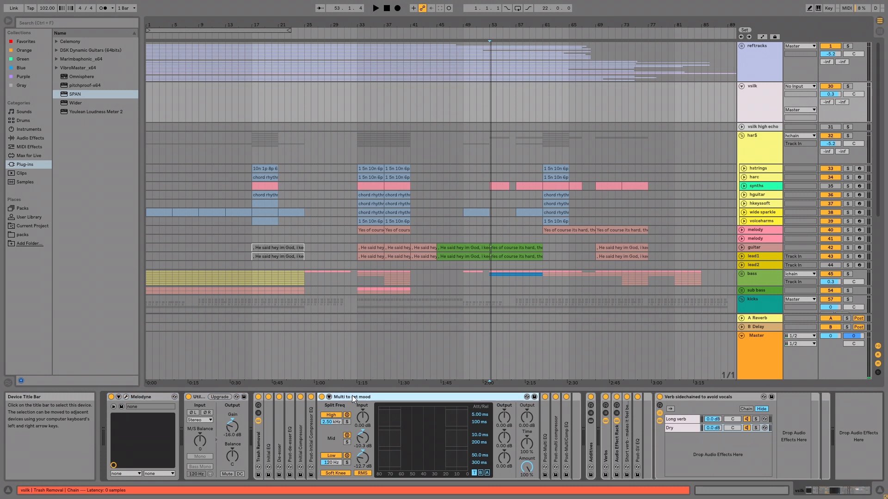
pyautogui.click(200, 398)
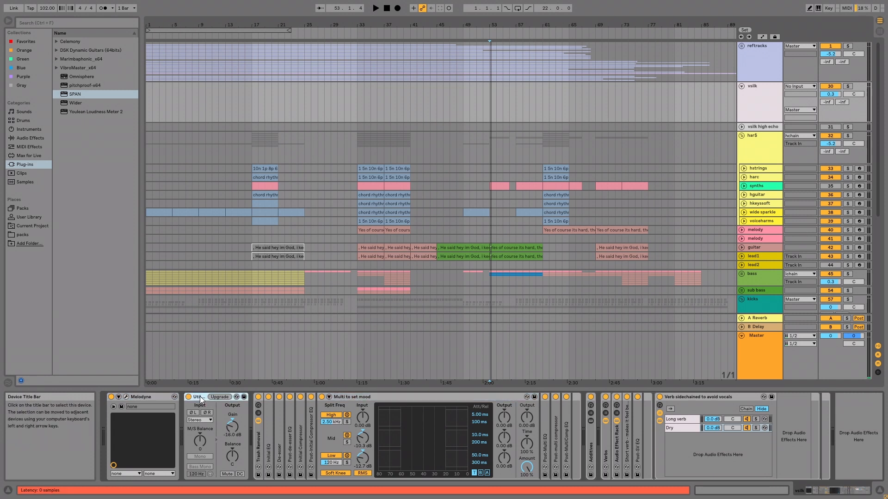
pyautogui.click(724, 396)
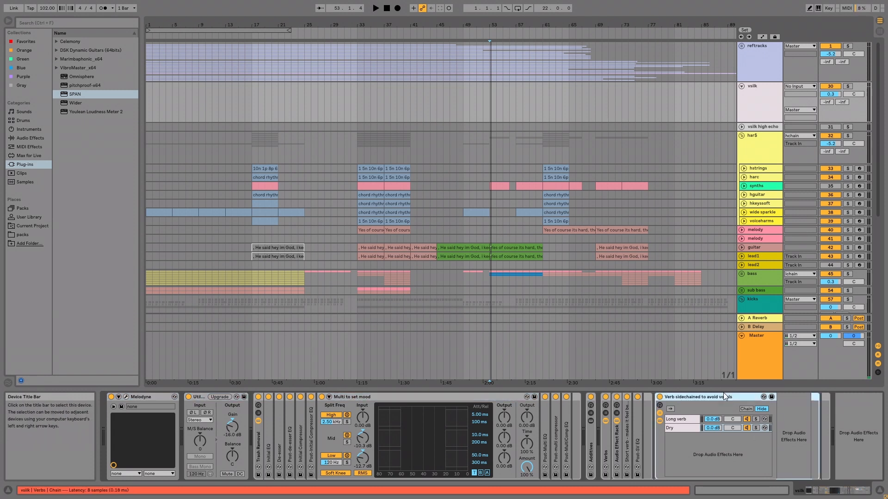
# Review the Post-Multi EQ, Additives, Verbs and Post-SV EQ devices in the vsilk chain, ending with the vsilk track selected
pyautogui.click(634, 409)
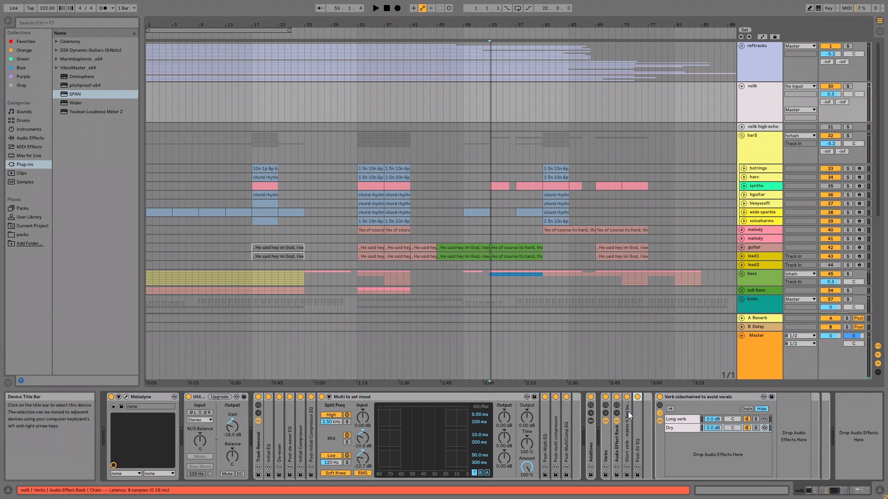
pyautogui.click(604, 453)
pyautogui.keyDown('shift'); pyautogui.click(592, 451); pyautogui.keyUp('shift')
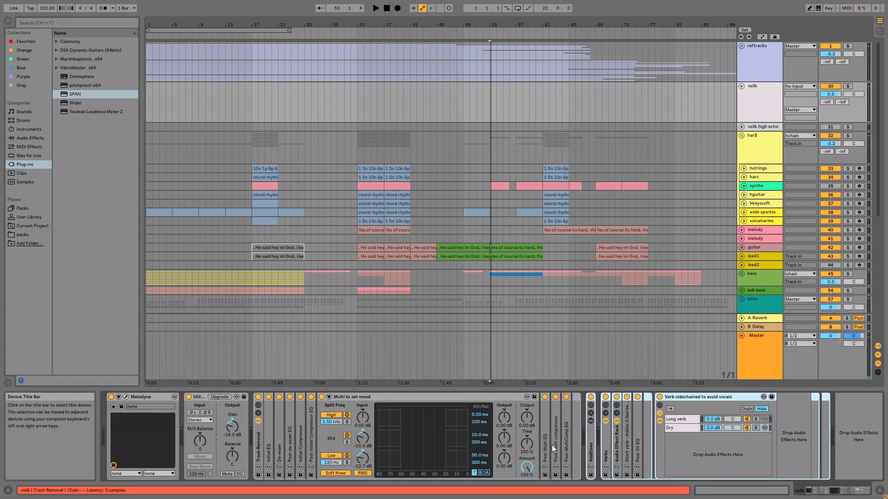
pyautogui.click(548, 448)
pyautogui.click(591, 442)
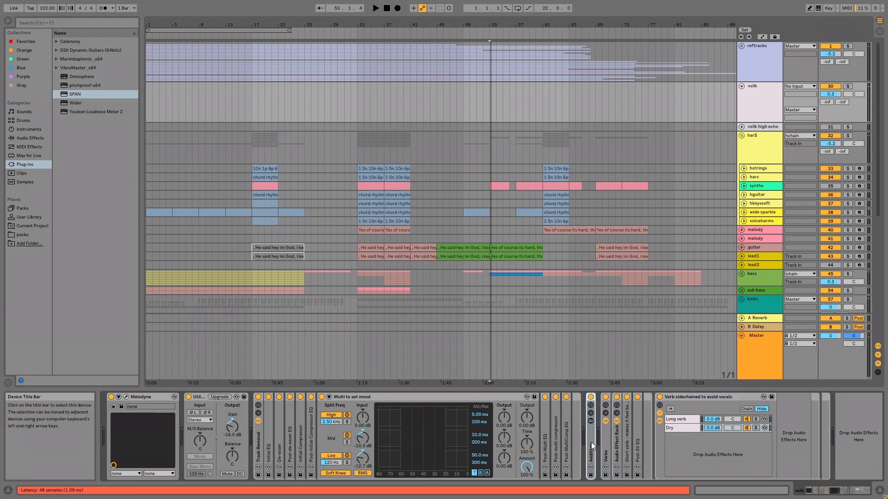
pyautogui.click(696, 396)
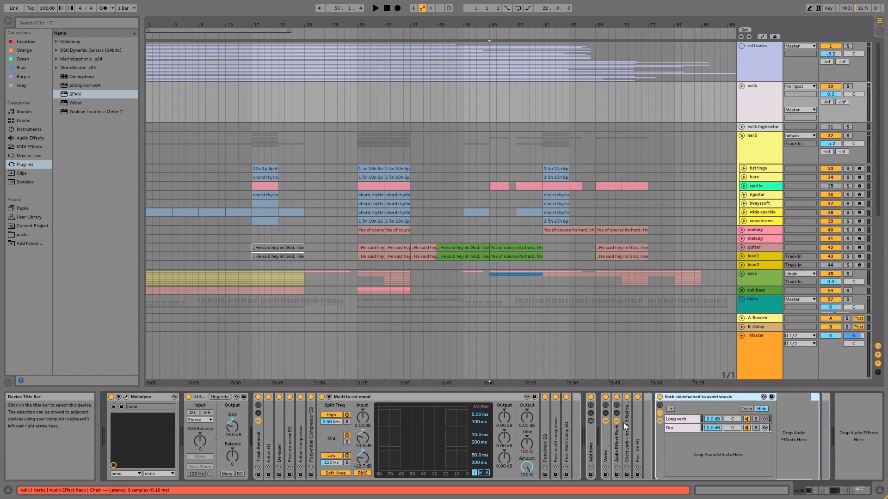
pyautogui.click(603, 436)
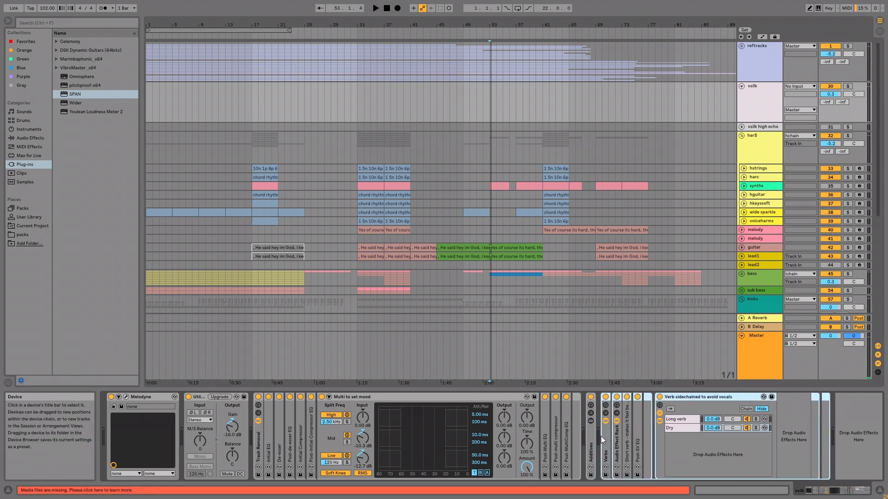
pyautogui.click(590, 437)
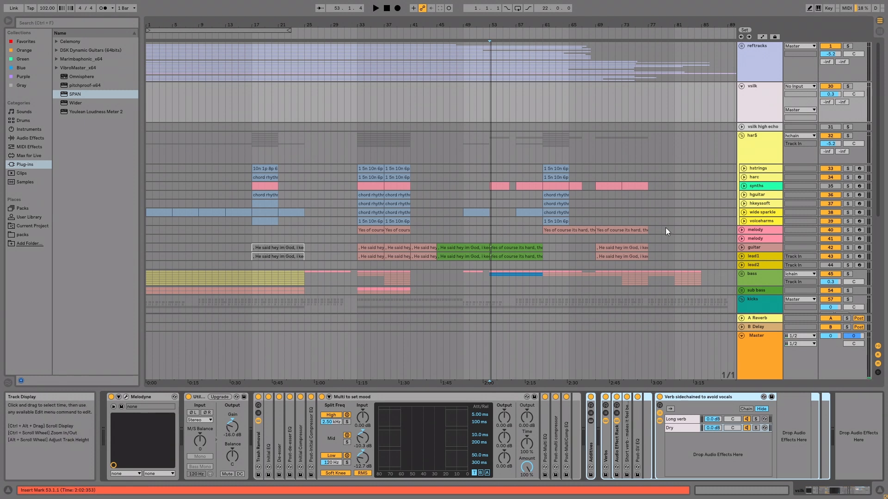
pyautogui.click(760, 104)
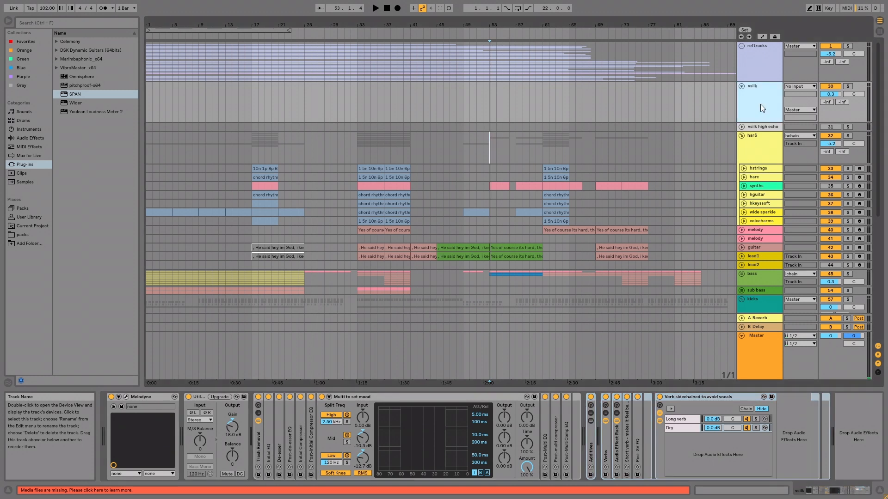
# Paste the copied Additives and Verbs racks ahead of EQ Eight on the vsilk high echo track
pyautogui.click(761, 126)
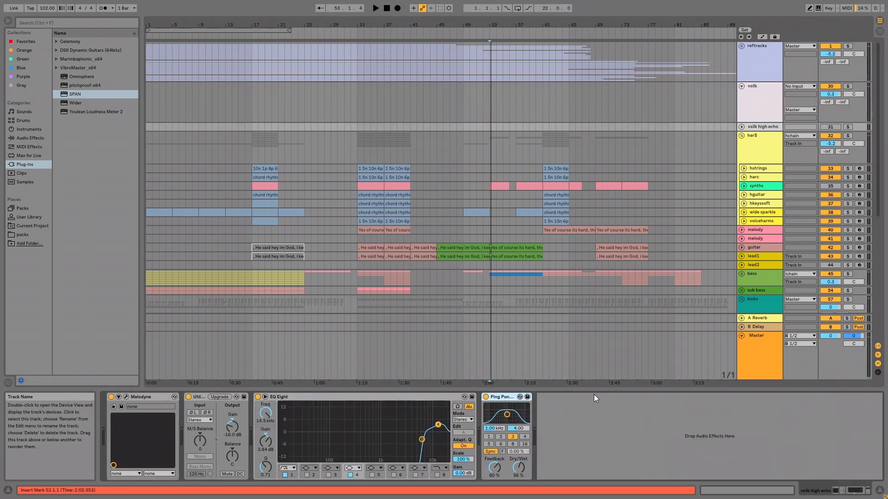
pyautogui.click(547, 450)
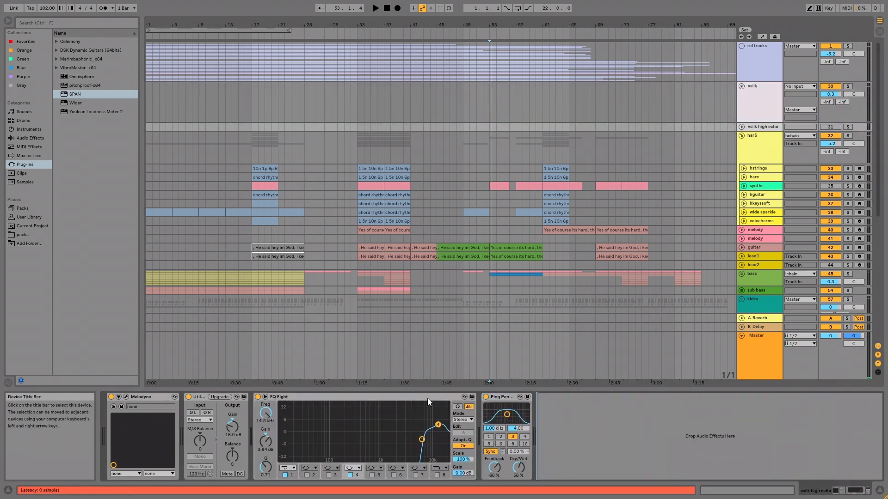
pyautogui.click(387, 397)
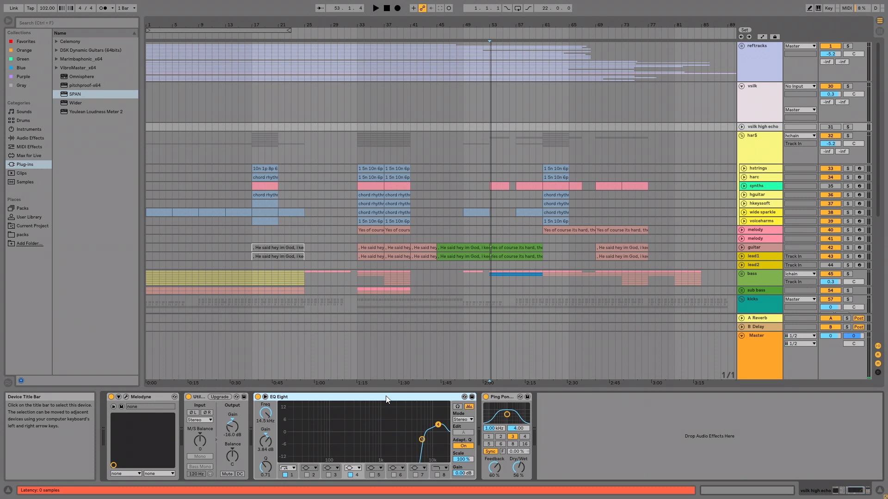
pyautogui.hotkey('ctrl', 'v')
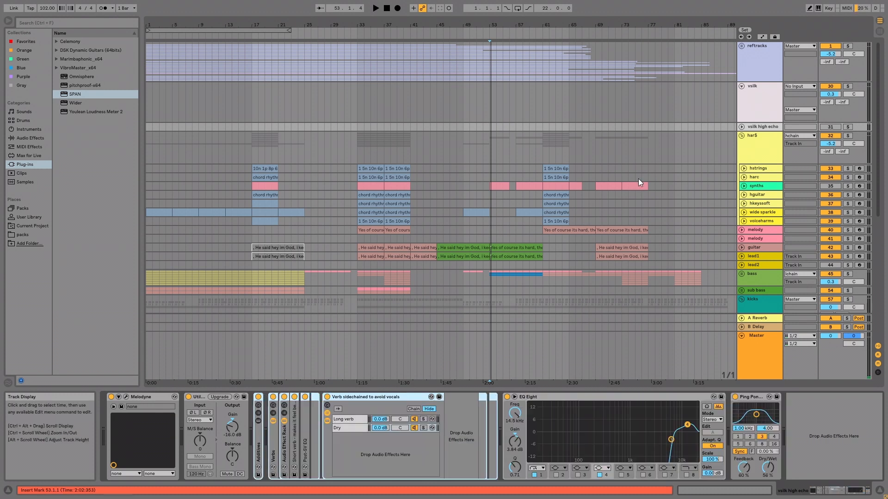
pyautogui.hotkey('ctrl', 'z')
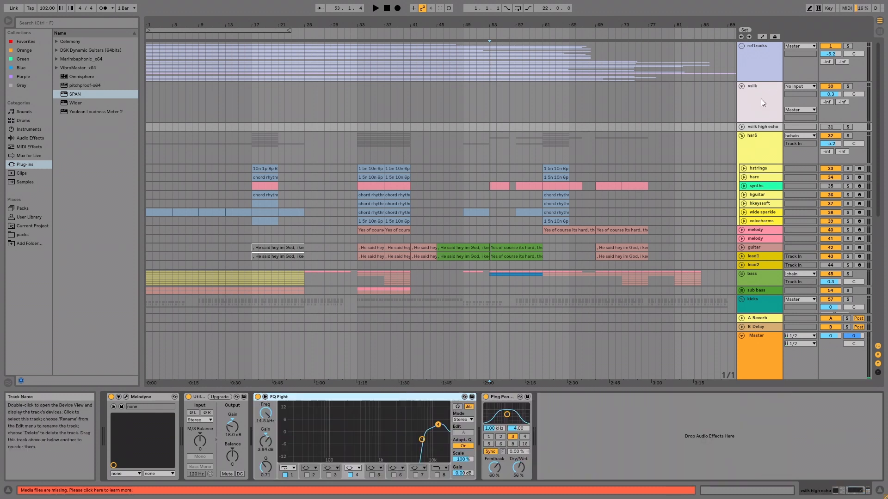
# Copy the rack beginning with Trash Removal from the vsilk track and paste it before Additives on the vsilk high echo track
pyautogui.click(761, 87)
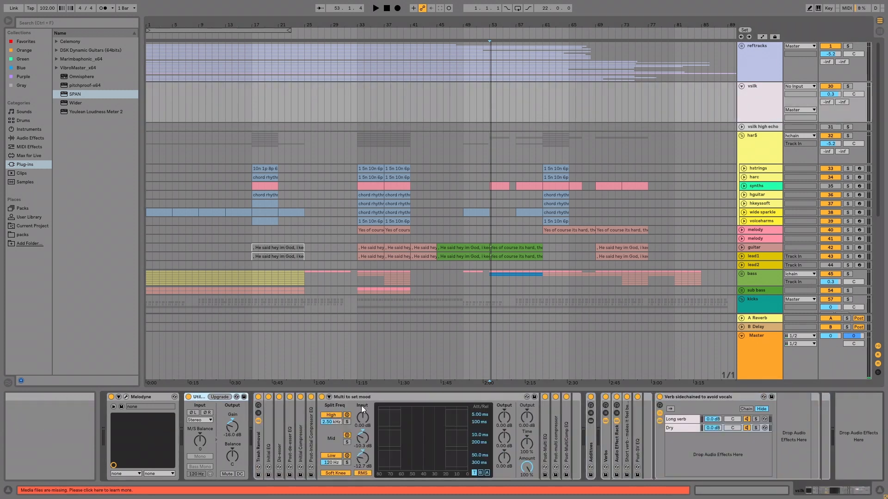
pyautogui.click(259, 443)
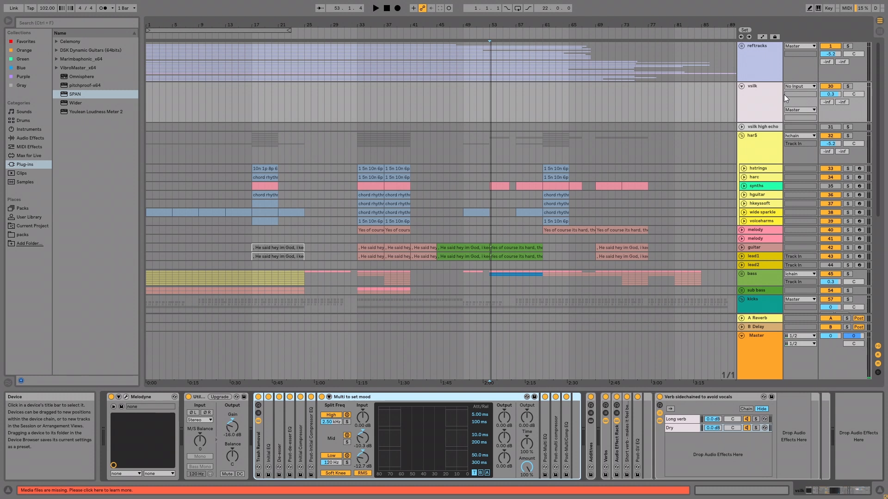
pyautogui.click(764, 127)
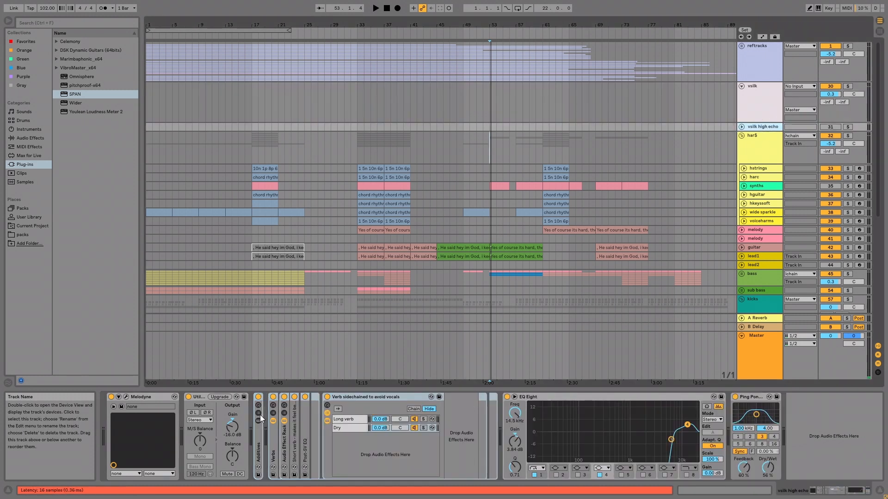
pyautogui.click(261, 444)
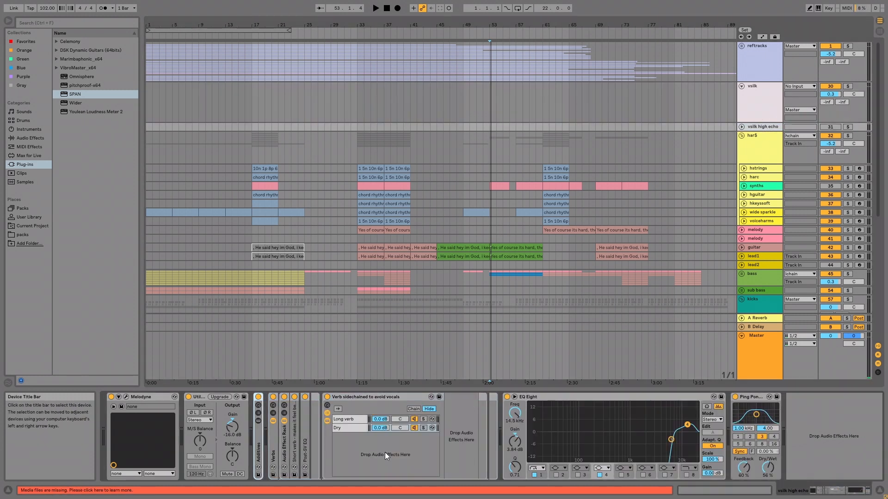
pyautogui.hotkey('ctrl', 'v')
pyautogui.click(717, 113)
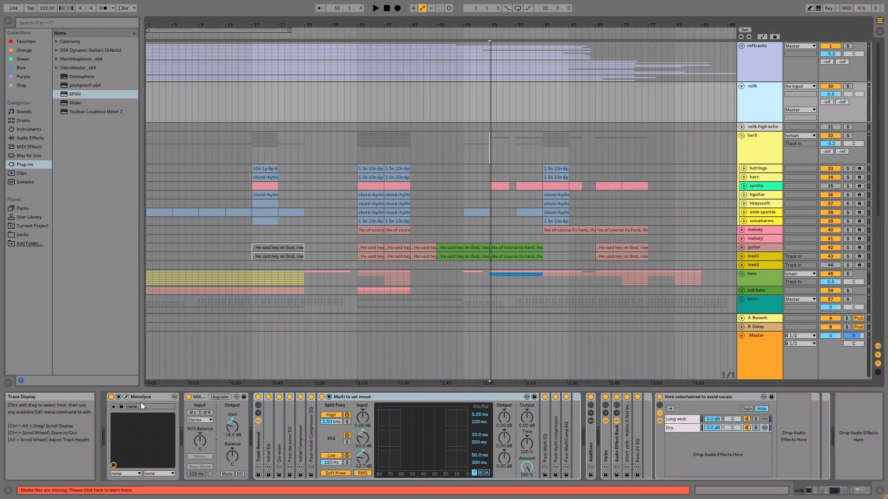
pyautogui.click(759, 129)
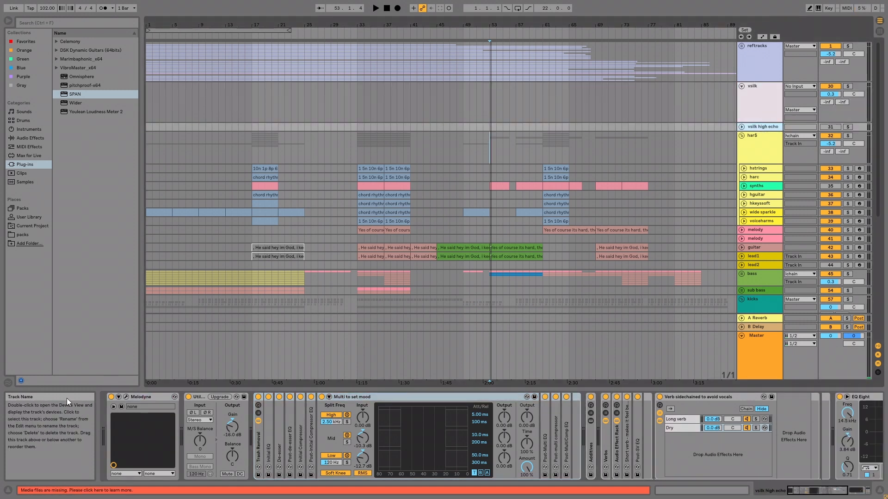
pyautogui.click(155, 396)
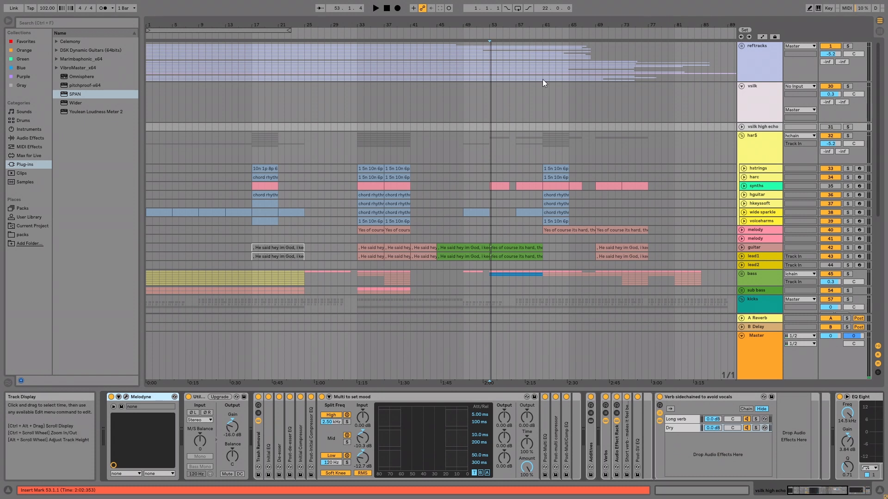
# Audition the vsilk vocal from bar 52, restarting playback at 52.3.1
pyautogui.click(482, 110)
pyautogui.press('space')
pyautogui.moveTo(479, 22)
pyautogui.mouseDown()
pyautogui.moveTo(480, 51)
pyautogui.moveTo(480, 4)
pyautogui.mouseUp()
pyautogui.press('space')
pyautogui.press('space')
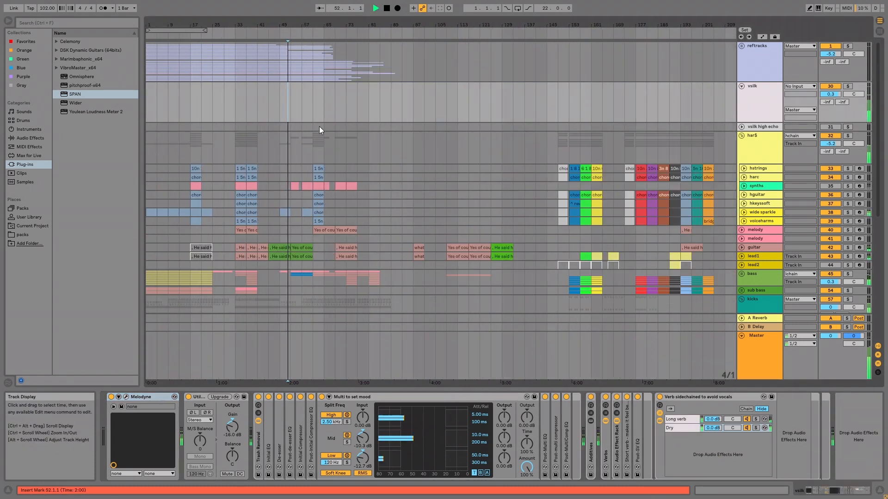
pyautogui.moveTo(257, 24); pyautogui.dragTo(257, 53)
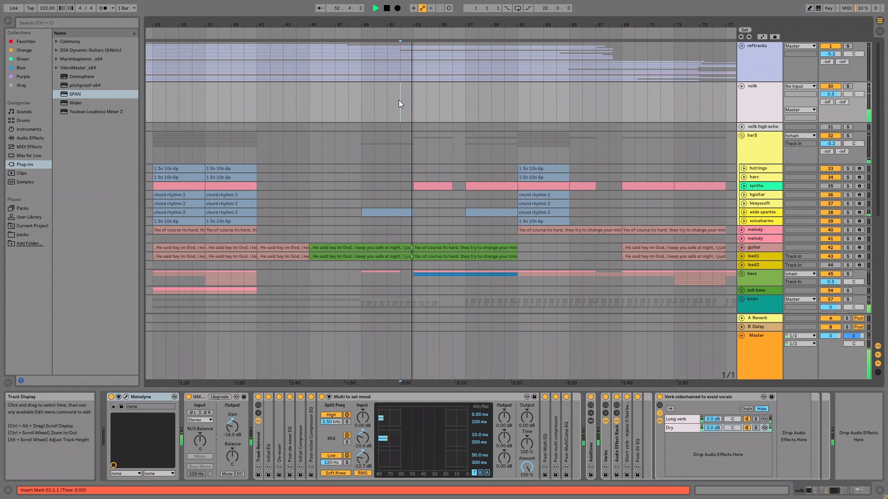
pyautogui.moveTo(406, 22); pyautogui.dragTo(413, 99)
pyautogui.click(412, 97)
pyautogui.press('space')
pyautogui.press('space')
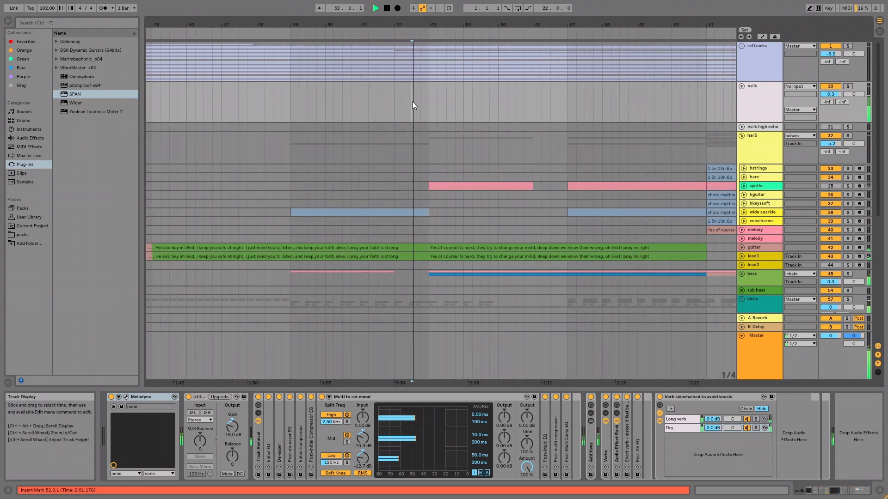
# Open the vsilk vocal in Melodyne and split the long Gb 3 note at the start of bar 53 in two
pyautogui.hotkey('ctrl', 'alt', 'p')
pyautogui.moveTo(119, 266); pyautogui.dragTo(310, 355)
pyautogui.rightClick(223, 306)
pyautogui.click(219, 304)
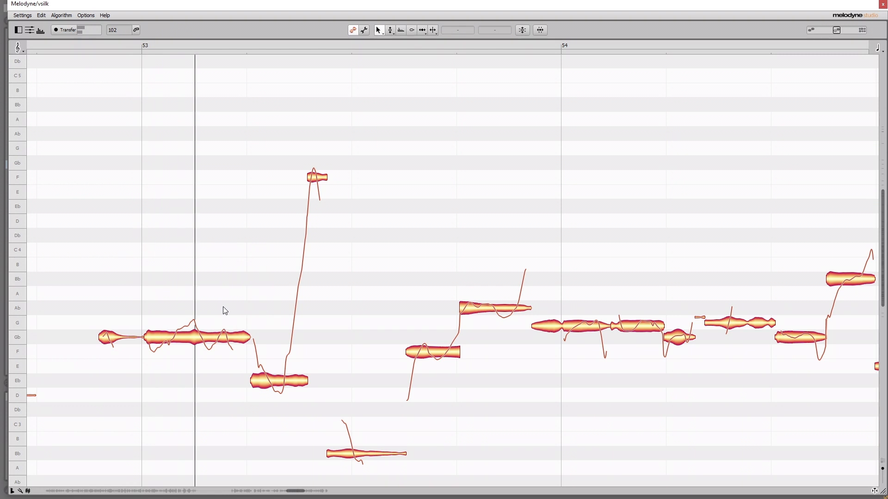
pyautogui.doubleClick(200, 331)
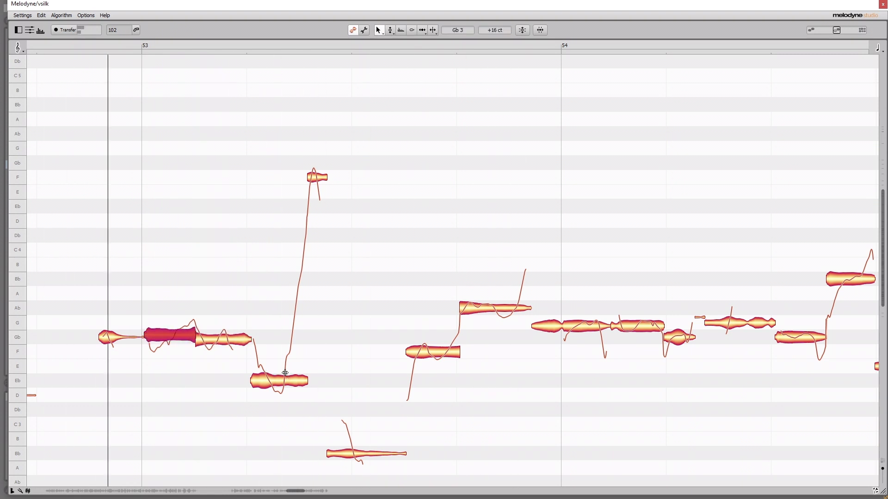
# Start the first half of the split Gb 3 note slightly later, and extend the short Gb 3 note just before bar 53 earlier
pyautogui.press('space')
pyautogui.press('space')
pyautogui.moveTo(151, 339); pyautogui.dragTo(153, 339)
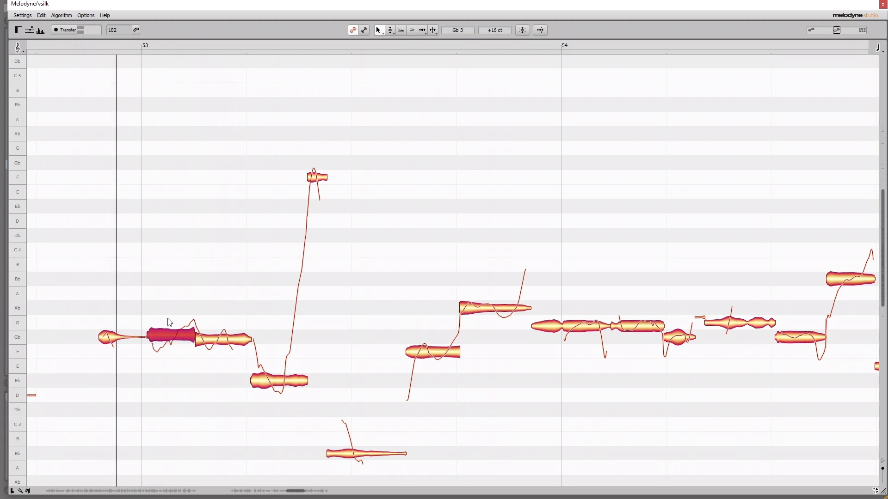
pyautogui.click(196, 352)
pyautogui.click(200, 337)
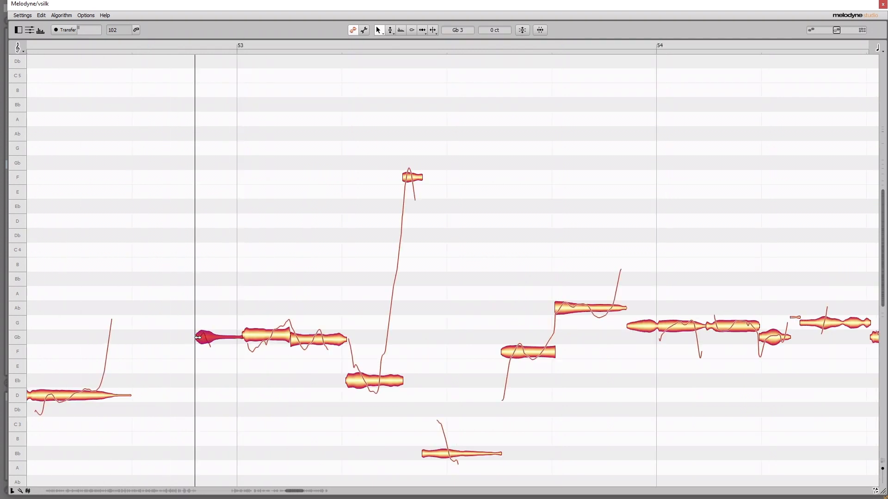
pyautogui.moveTo(197, 341); pyautogui.dragTo(185, 340)
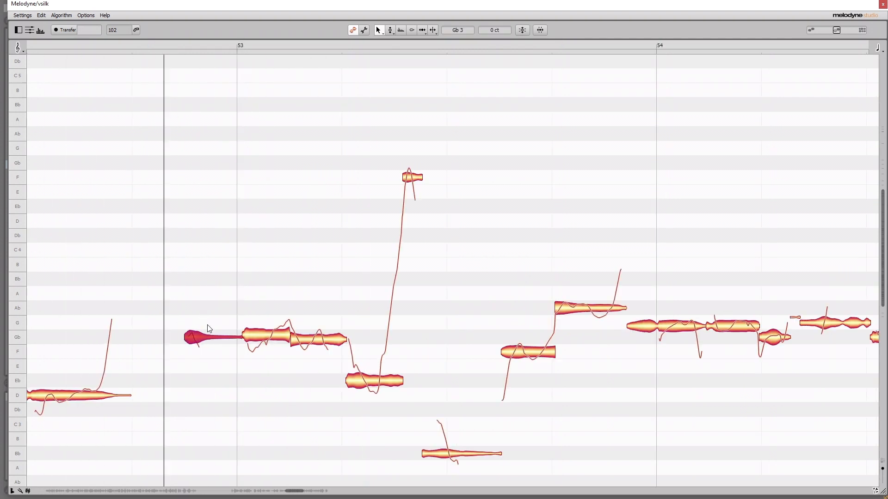
pyautogui.click(370, 288)
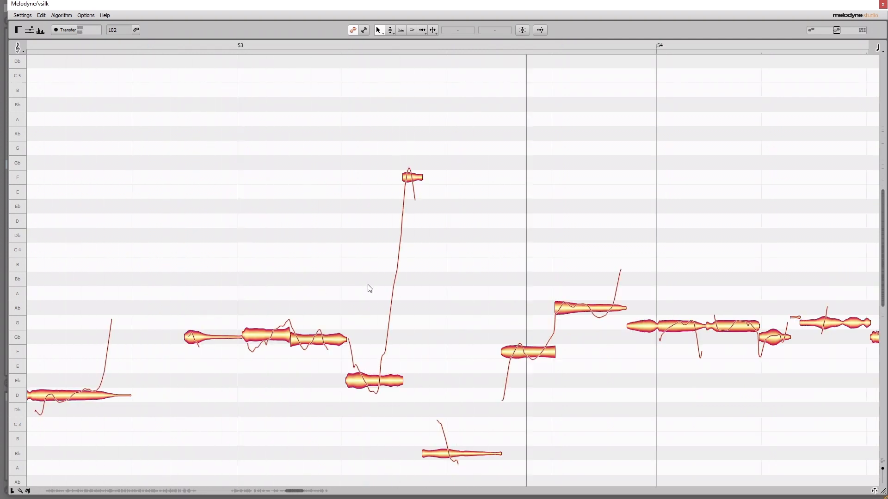
# Lower the Ab 3 note just before bar 54 by a semitone to G 3
pyautogui.hotkey('ctrl', 'alt', 'p')
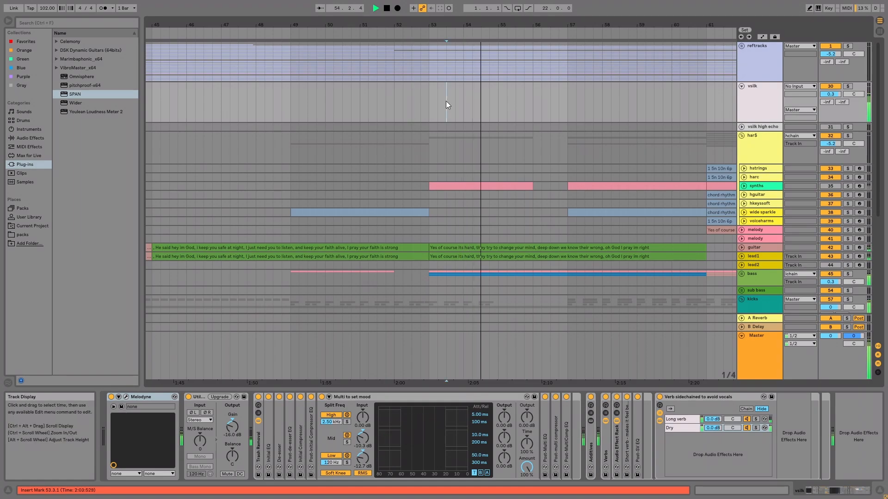
pyautogui.hotkey('ctrl', 'alt', 'p')
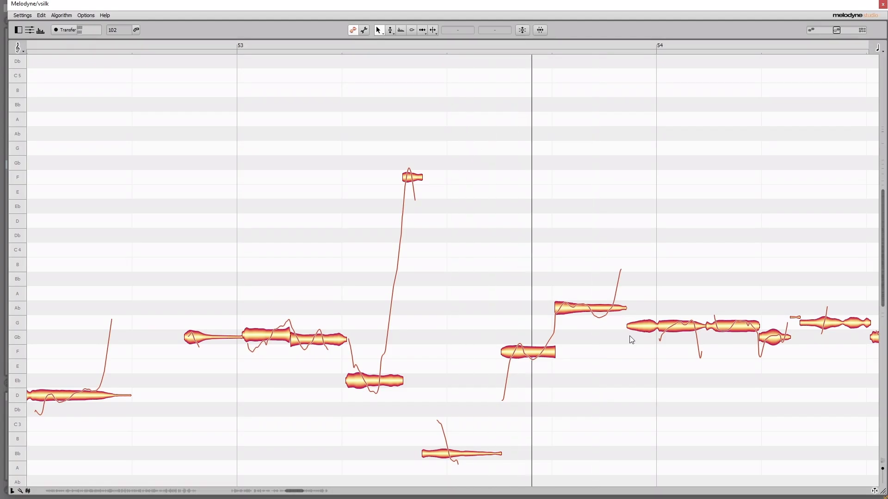
pyautogui.moveTo(585, 307); pyautogui.dragTo(585, 313)
pyautogui.click(578, 297)
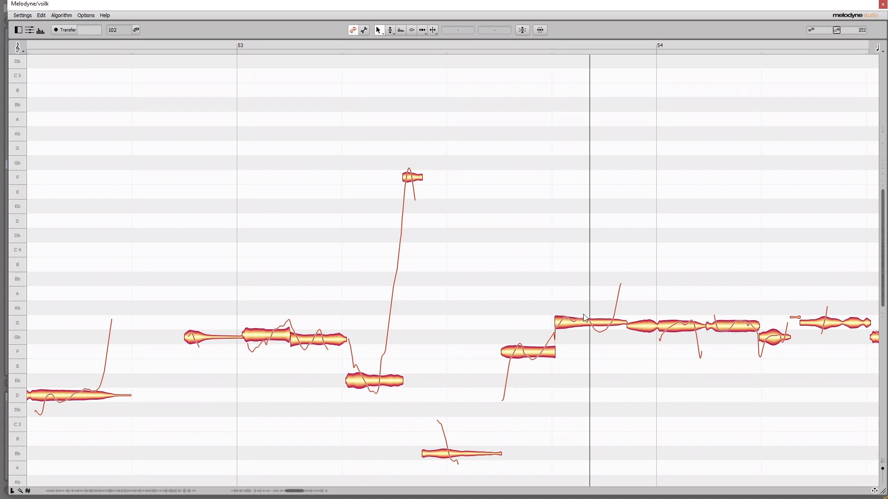
# Split the lowered G 3 note before bar 54 into three pieces and fine-tune their pitches around G 3
pyautogui.doubleClick(590, 315)
pyautogui.click(605, 320)
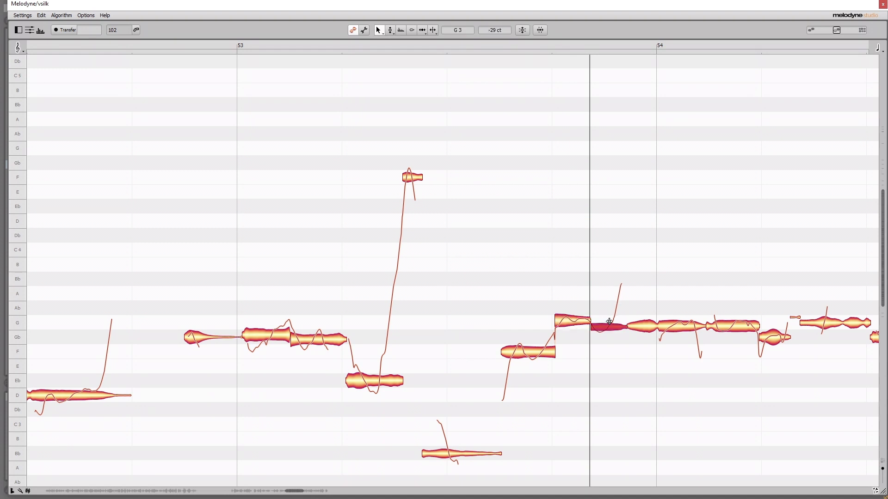
pyautogui.doubleClick(611, 321)
pyautogui.moveTo(617, 317); pyautogui.dragTo(575, 323)
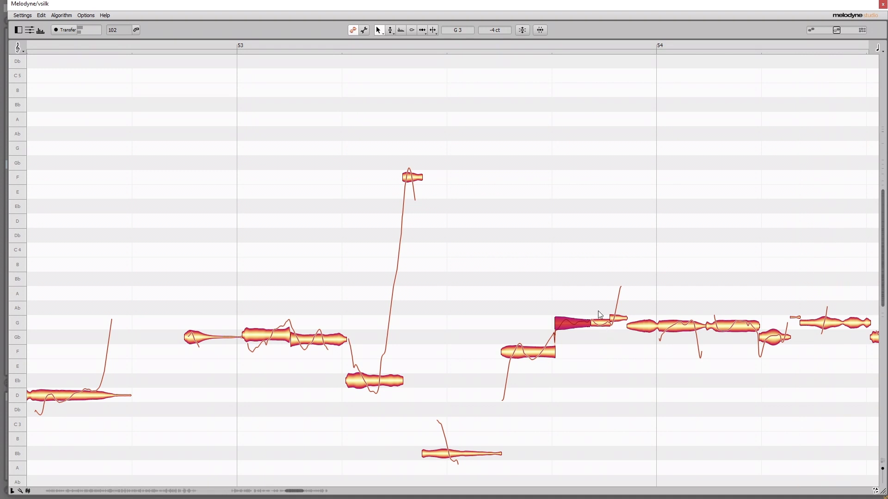
pyautogui.click(596, 307)
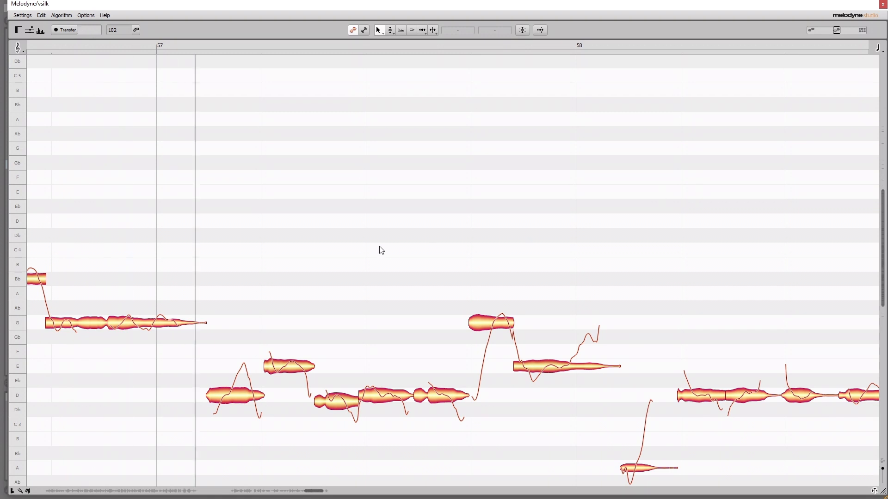
# Shorten the end of the G 3 note crossing bar 57 slightly, review the notes through bar 61, and close the Melodyne editor
pyautogui.click(204, 323)
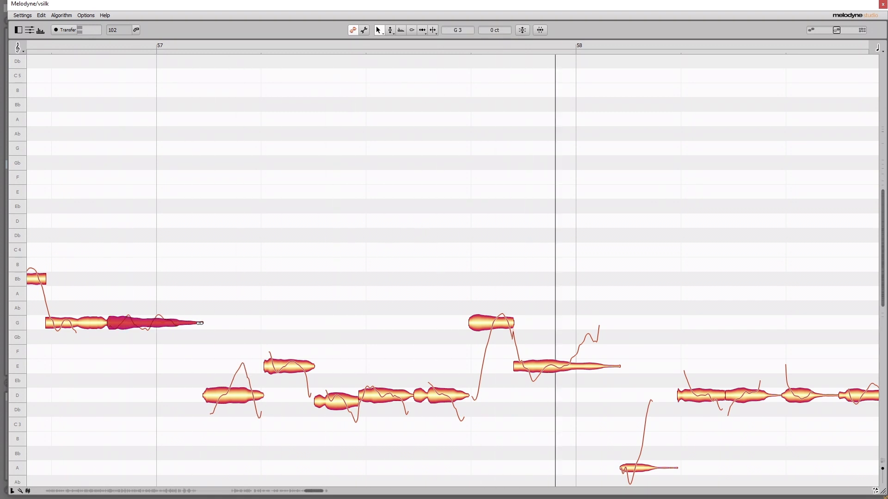
pyautogui.rightClick(353, 301)
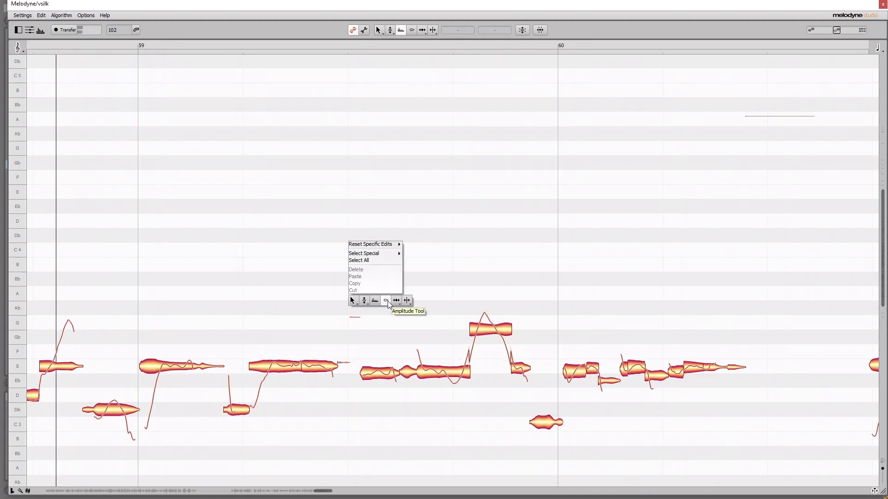
pyautogui.click(354, 322)
pyautogui.moveTo(290, 333); pyautogui.dragTo(220, 272)
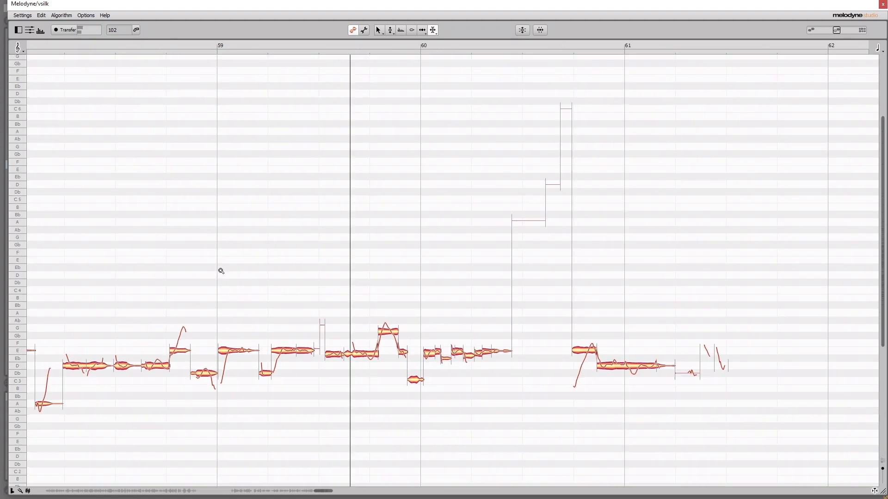
pyautogui.rightClick(445, 295)
pyautogui.click(402, 287)
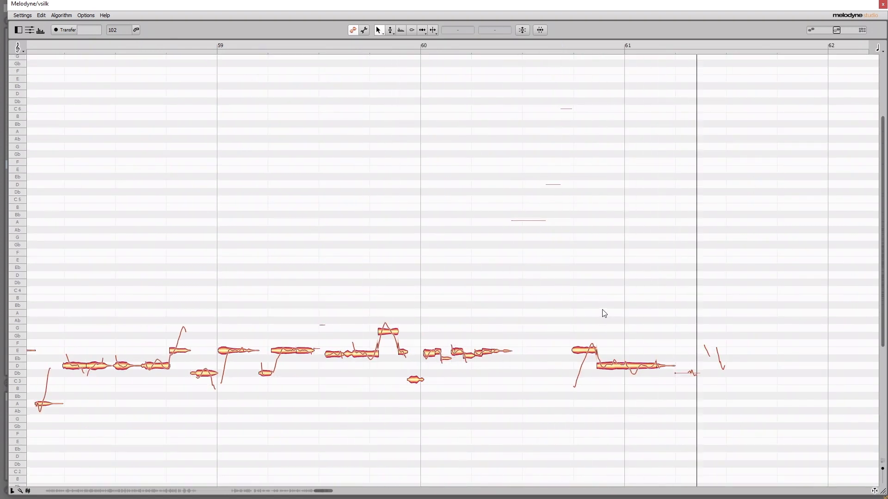
pyautogui.press('space')
pyautogui.hotkey('ctrl', 'alt', 'p')
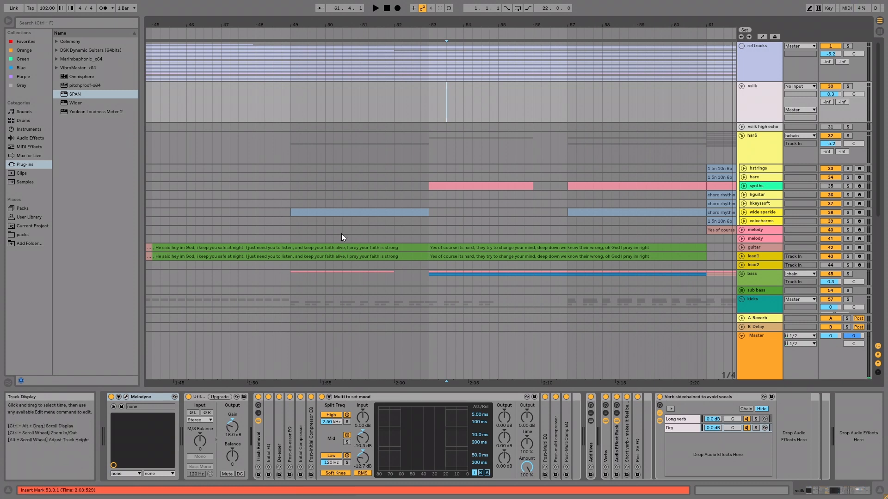
# Play the edited vocal from 53.3.1 while comparing the vsilk high echo and vsilk device chains
pyautogui.press('space')
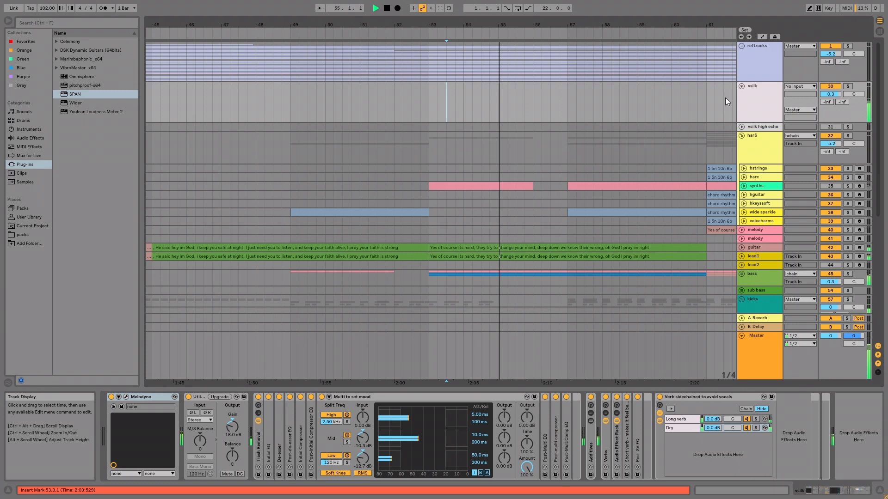
pyautogui.click(775, 127)
pyautogui.press('space')
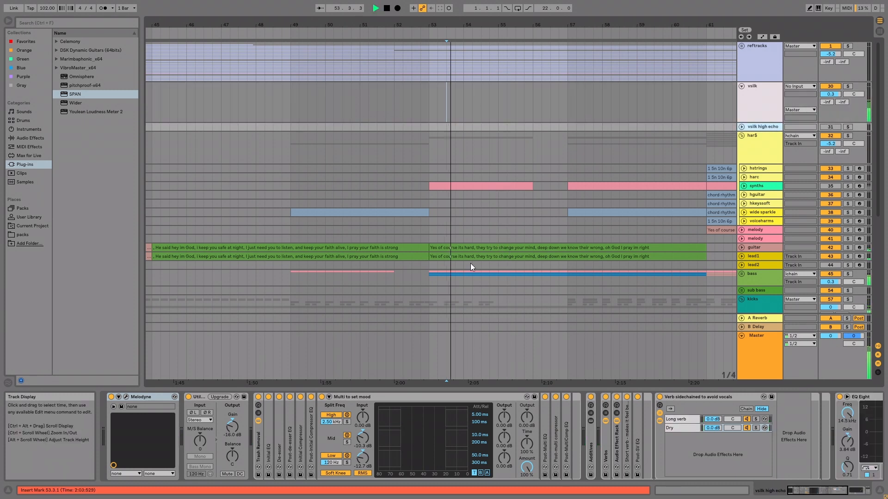
pyautogui.click(765, 107)
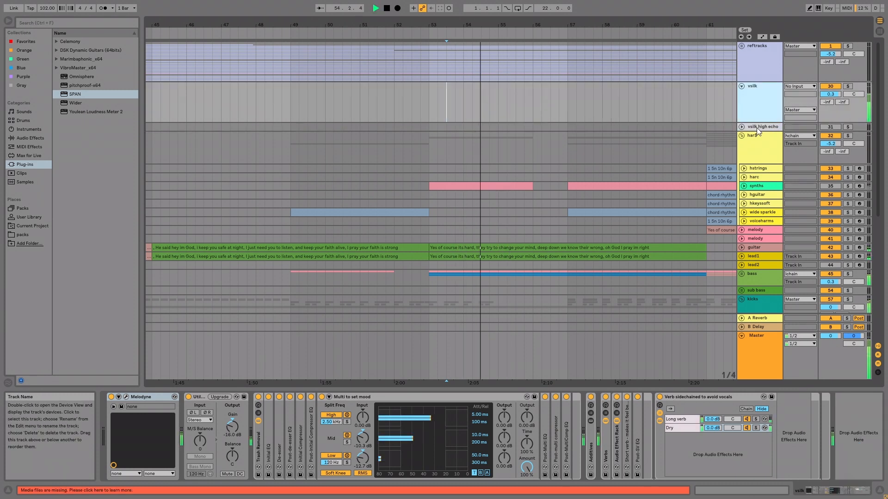
# Copy the vsilk track's Melodyne device into the vsilk high echo chain ahead of its existing Melodyne, and play the vocal from 53.3.1
pyautogui.click(756, 127)
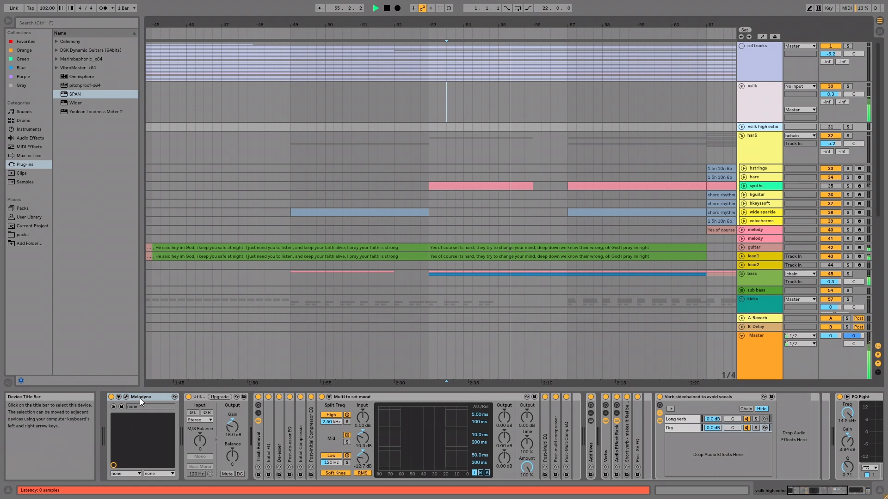
pyautogui.press('space')
pyautogui.click(764, 99)
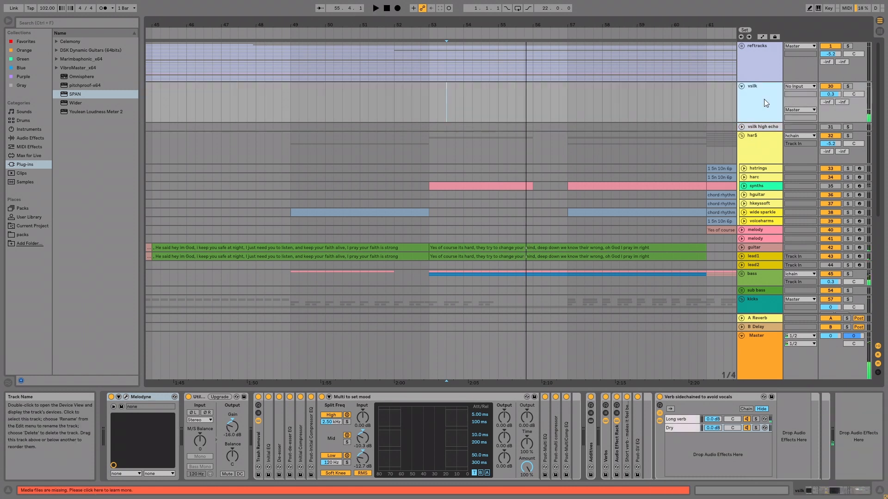
pyautogui.press('space')
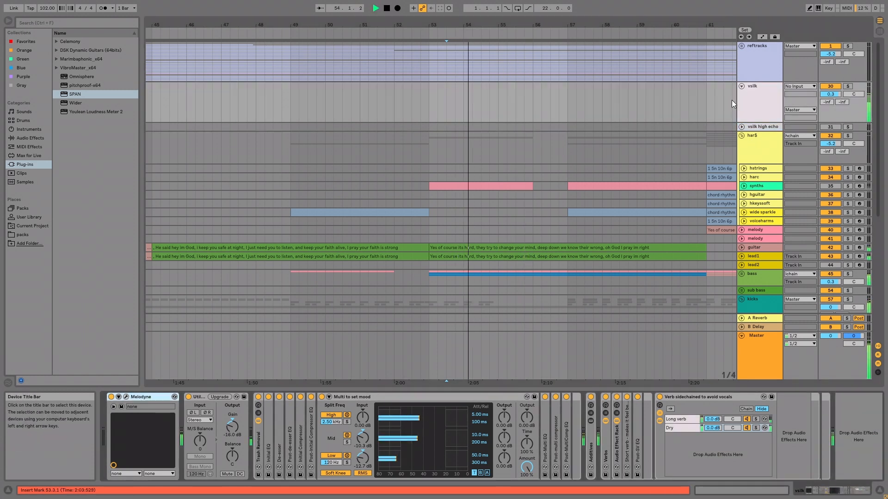
pyautogui.press('space')
pyautogui.click(761, 128)
pyautogui.doubleClick(155, 396)
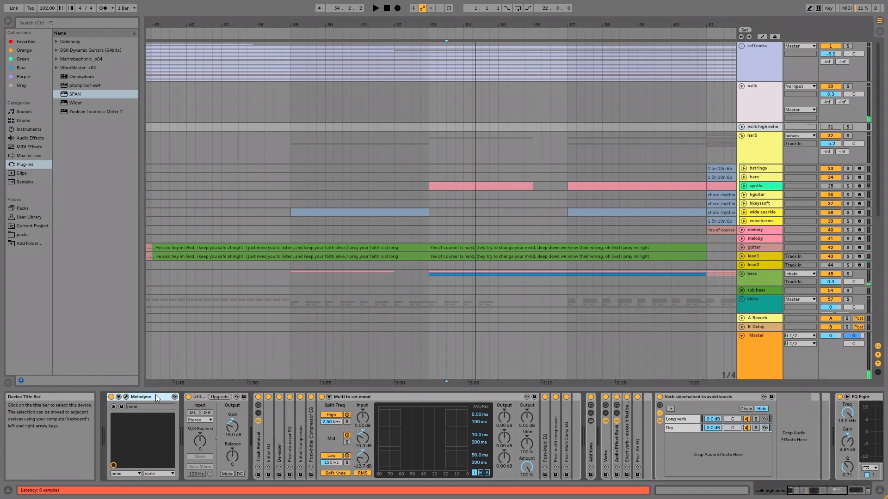
pyautogui.hotkey('ctrl', 'alt', 'p')
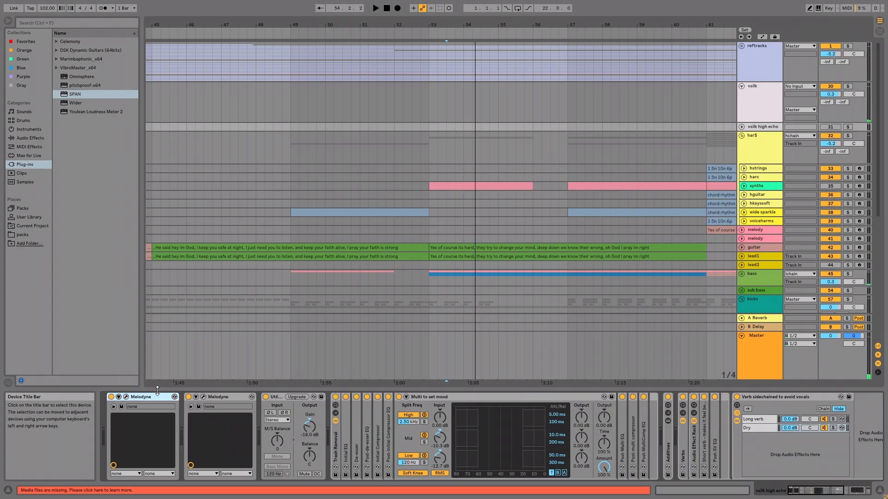
pyautogui.press('space')
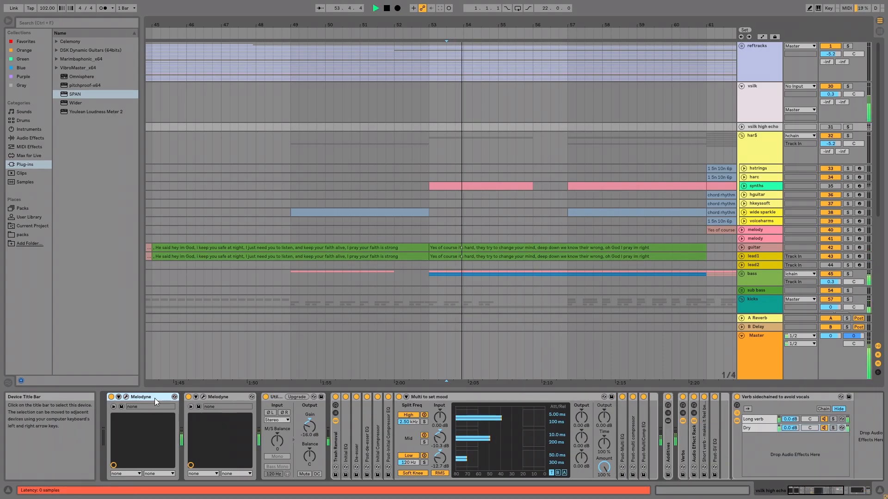
# Try removing the first Melodyne from the vsilk high echo chain during playback, and undo the removal
pyautogui.press('Delete')
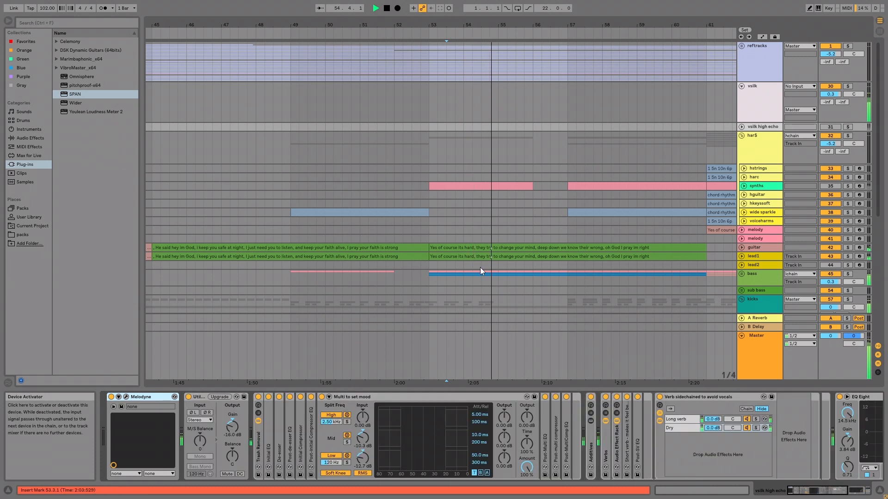
pyautogui.press('space')
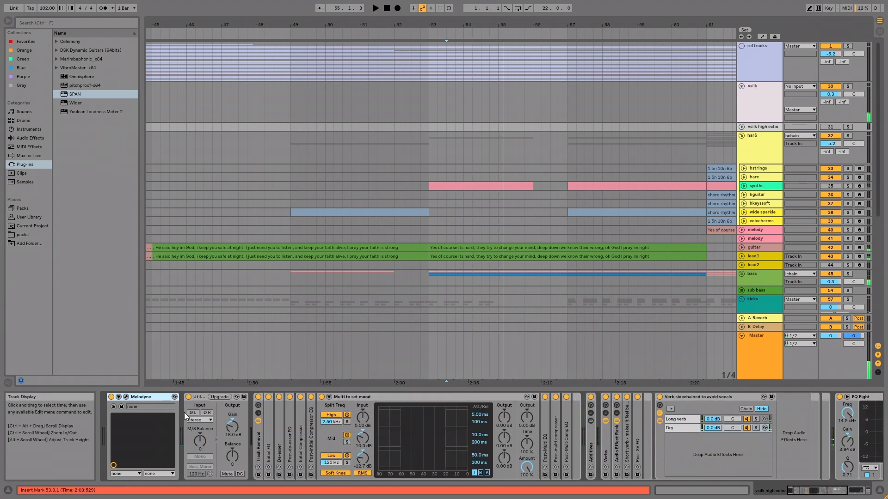
pyautogui.hotkey('ctrl', 'z')
pyautogui.press('space')
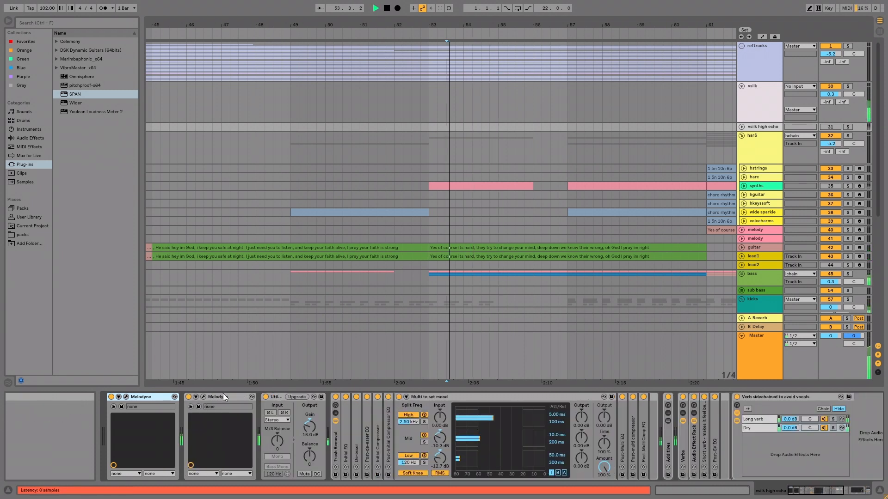
# Delete the second Melodyne from the vsilk high echo chain and activate the vsilk high echo track
pyautogui.click(223, 394)
pyautogui.press('Delete')
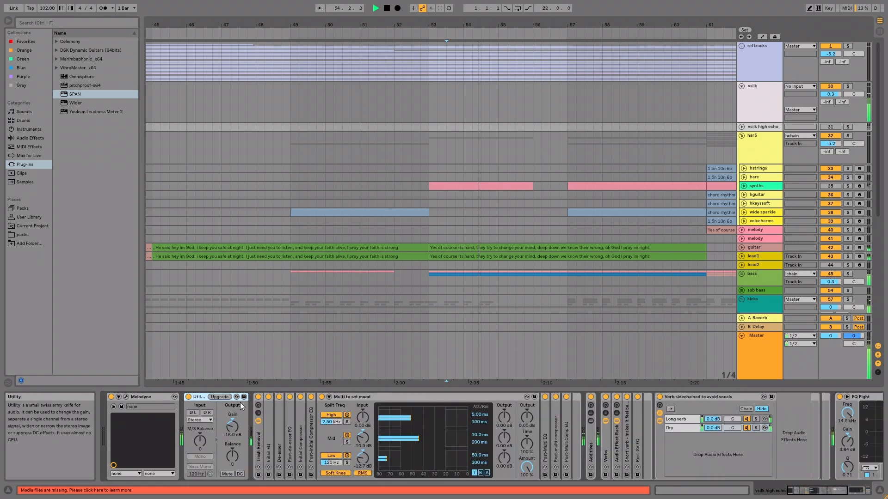
pyautogui.click(834, 127)
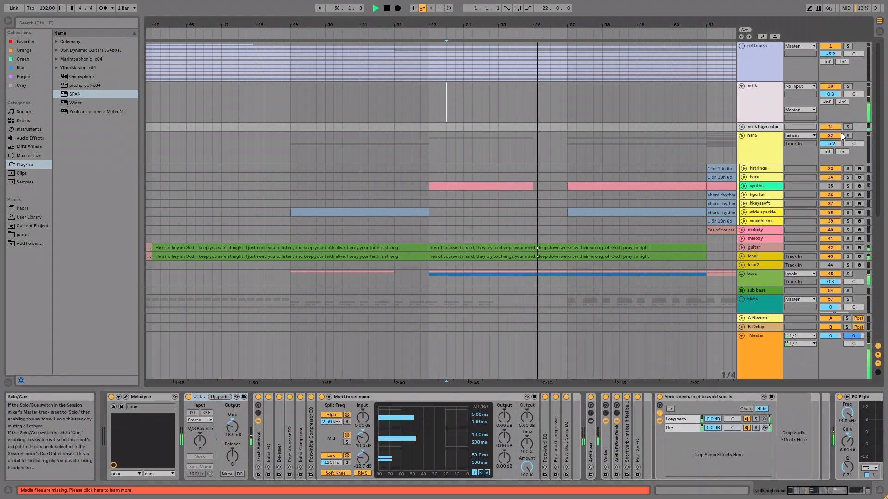
# Duplicate the vsilk track with its device chain and select the copy
pyautogui.click(751, 86)
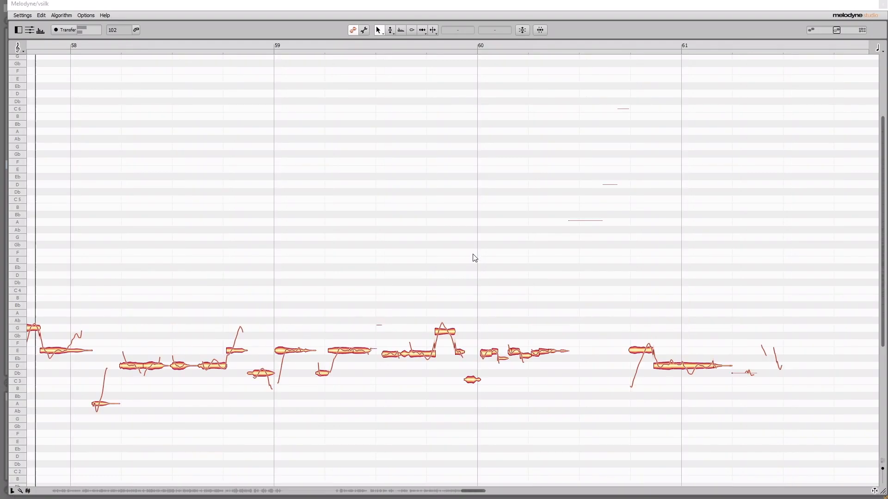
pyautogui.hotkey('ctrl', 'alt', 'p')
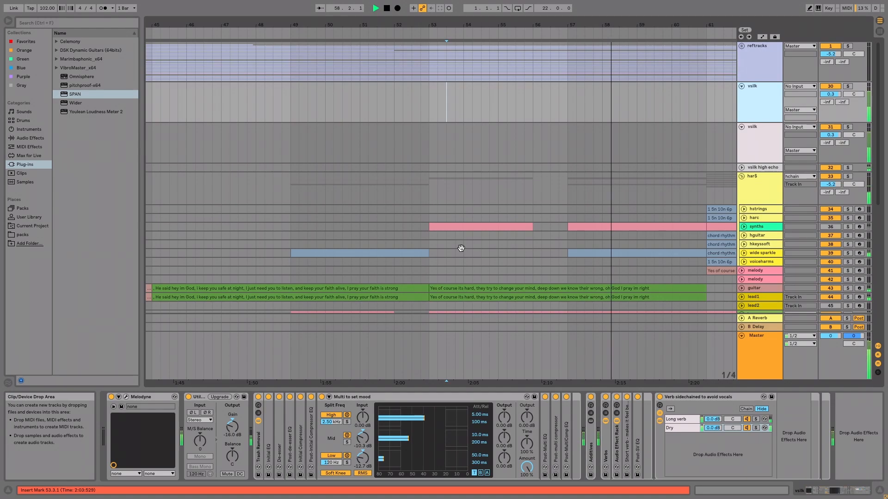
pyautogui.click(743, 142)
pyautogui.click(741, 127)
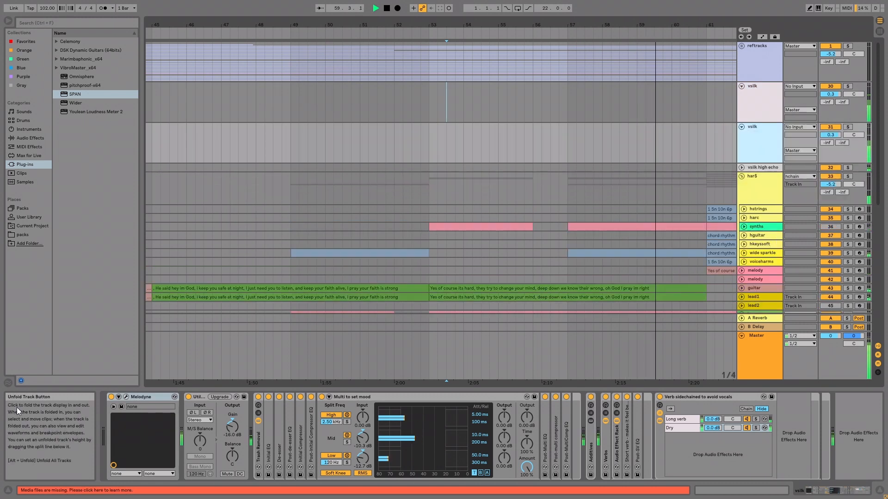
# Open Melodyne on the duplicated vsilk track, select all notes, and try adding subtle random timing deviations
pyautogui.click(126, 397)
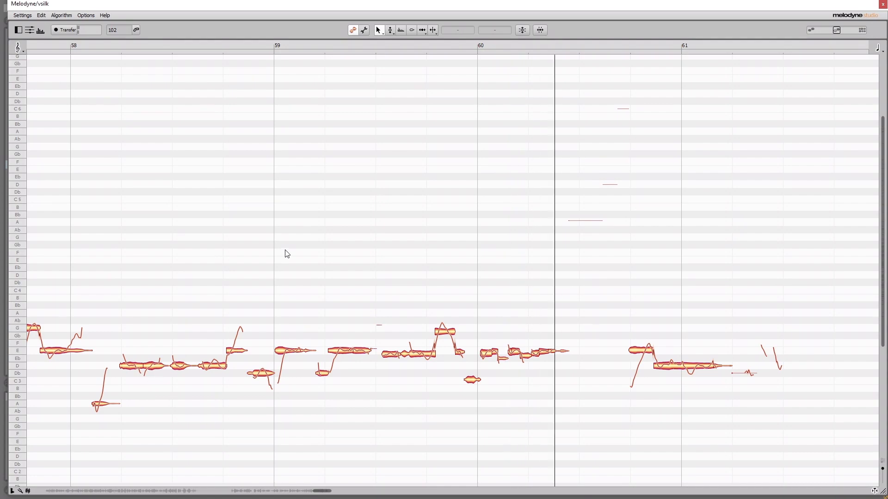
pyautogui.click(285, 318)
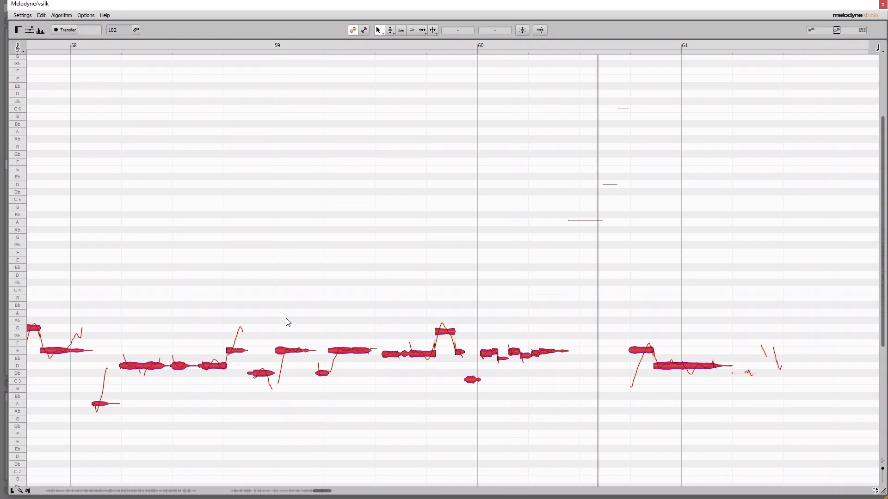
pyautogui.click(62, 16)
pyautogui.moveTo(89, 18)
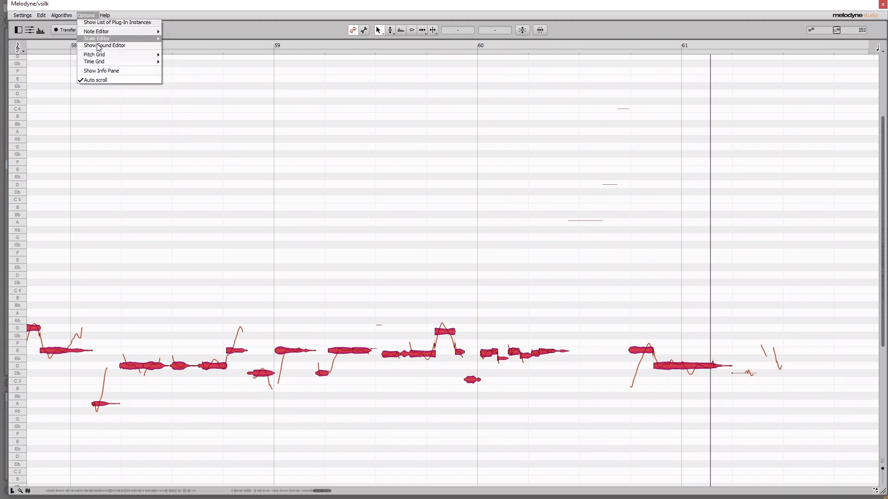
pyautogui.moveTo(99, 34)
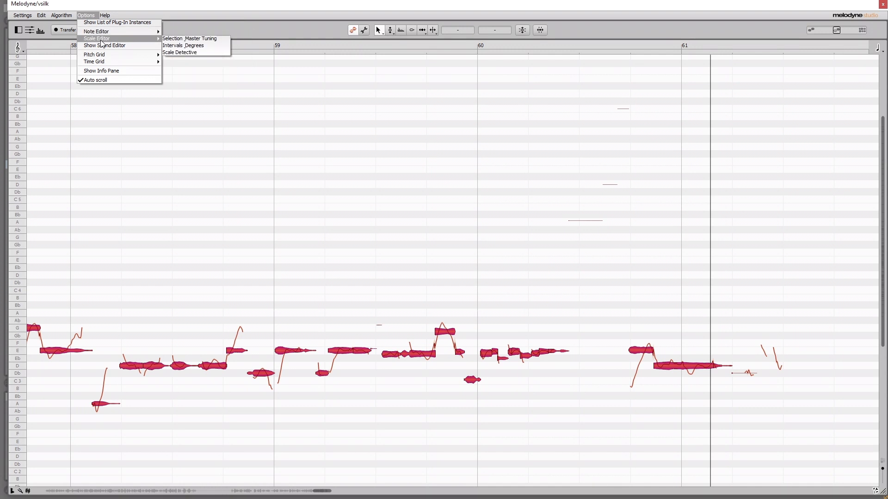
pyautogui.moveTo(46, 18)
pyautogui.moveTo(55, 76)
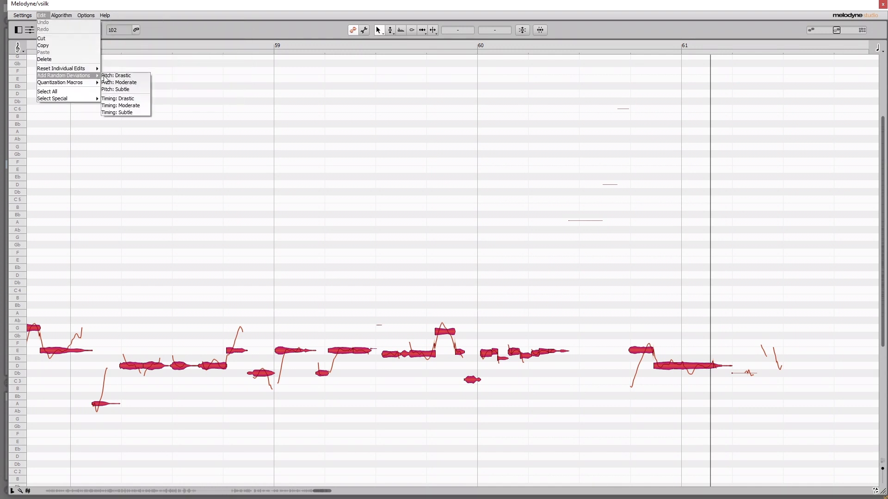
pyautogui.click(115, 112)
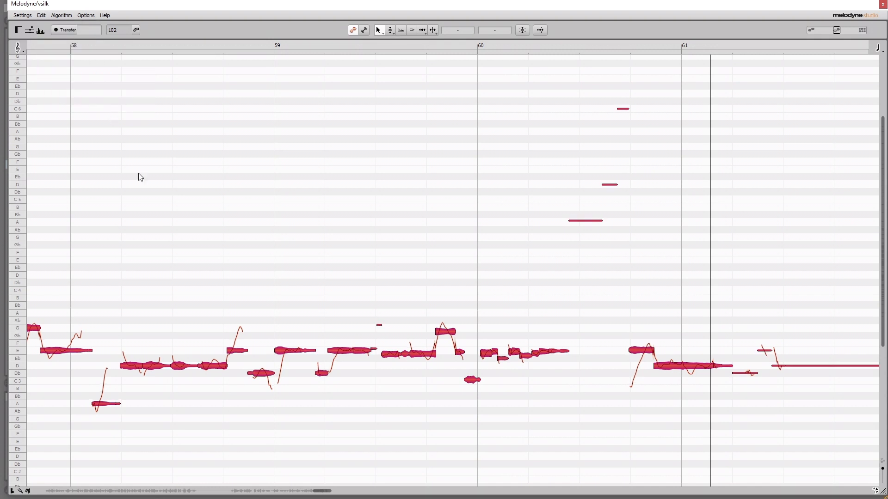
pyautogui.press('space')
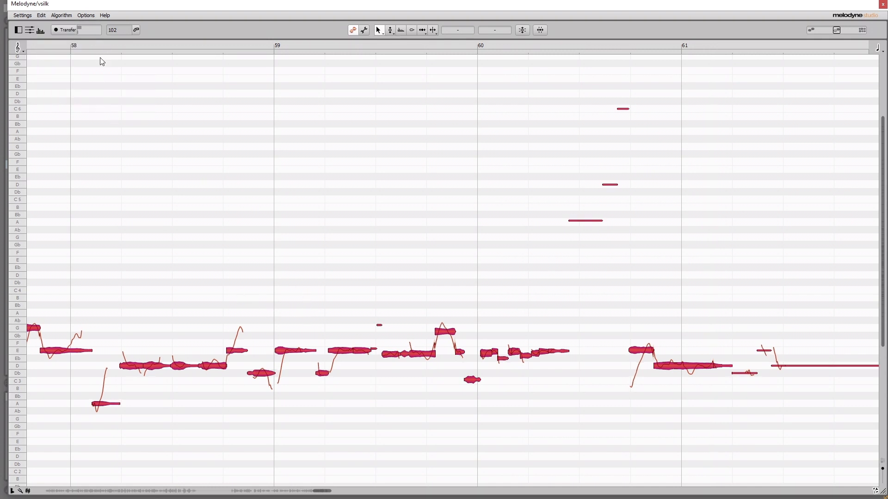
# Add drastic random timing deviations to all notes of the duplicated vsilk vocal and play it together with the original
pyautogui.click(61, 17)
pyautogui.moveTo(41, 15)
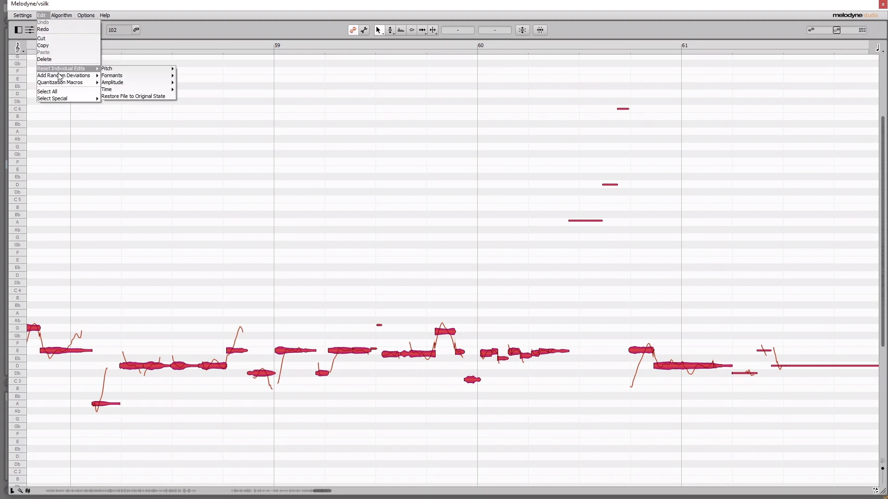
pyautogui.moveTo(66, 83)
pyautogui.moveTo(92, 78)
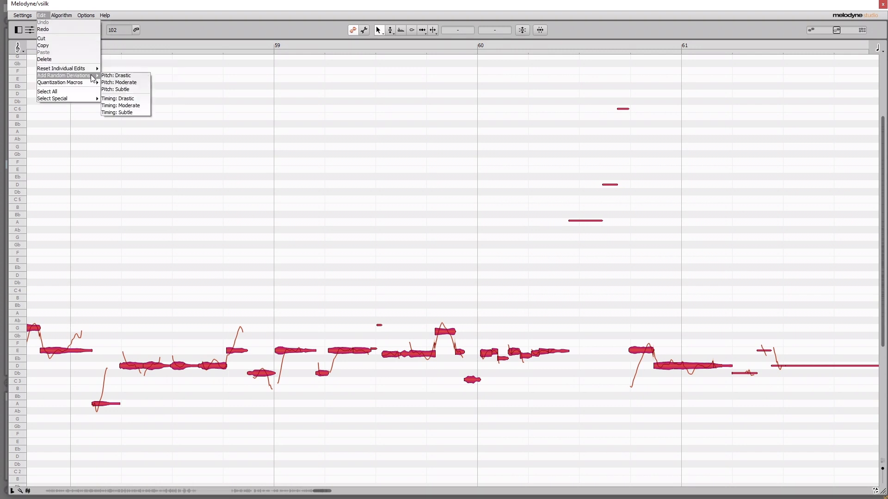
pyautogui.click(125, 99)
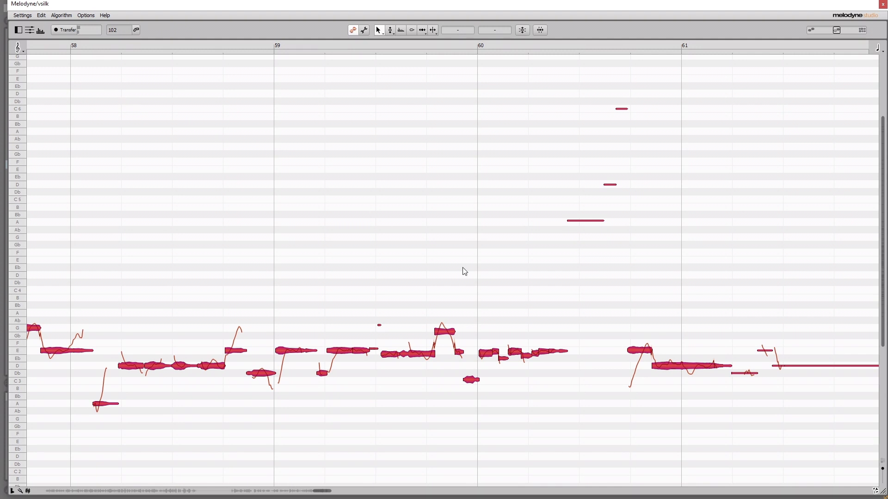
pyautogui.hotkey('ctrl', 'alt', 'p')
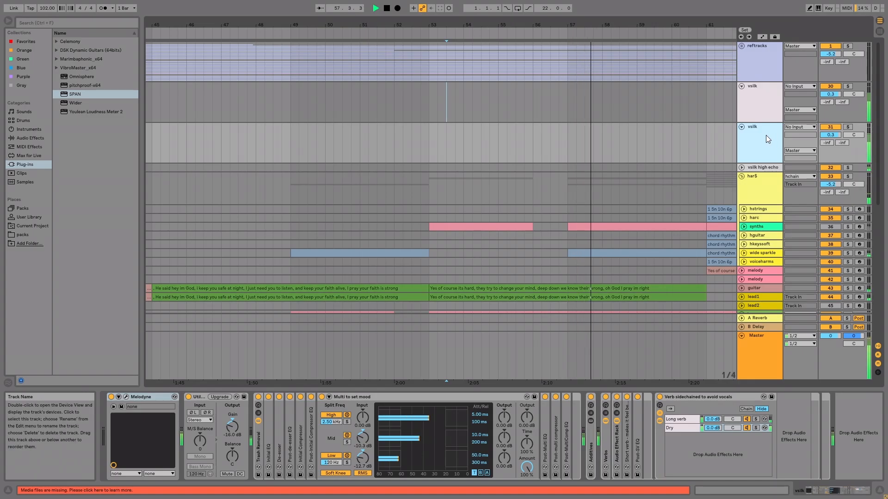
pyautogui.hotkey('ctrl', 'alt', 'p')
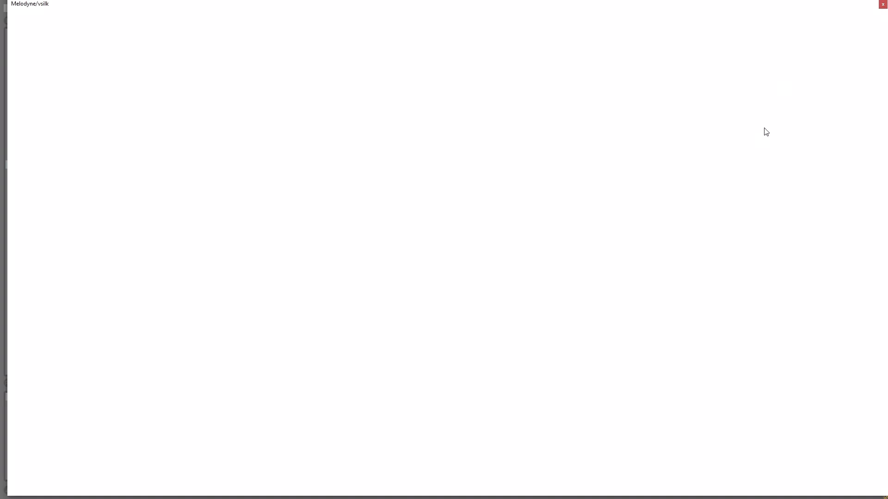
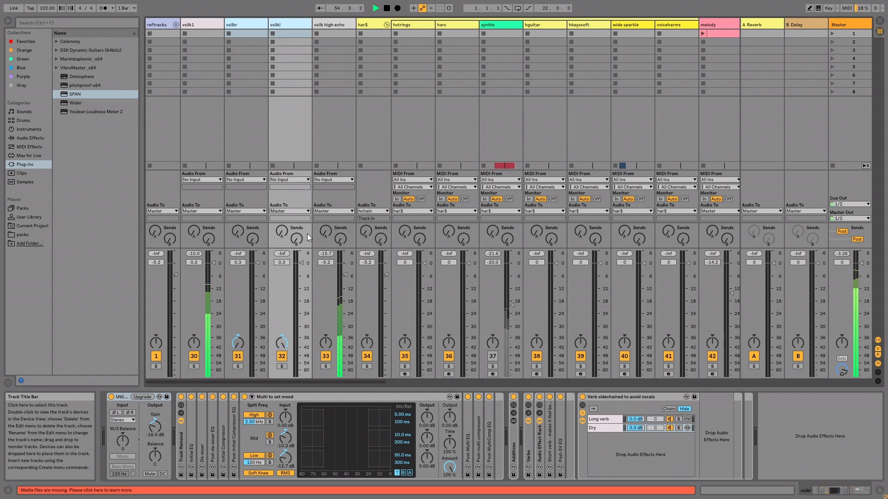
# Set vsilkr and vsilkl to -11.6 dB and, with only vsilk1 soloed alongside it, vsilk high echo to -19.3 dB
pyautogui.moveTo(301, 263); pyautogui.dragTo(301, 288)
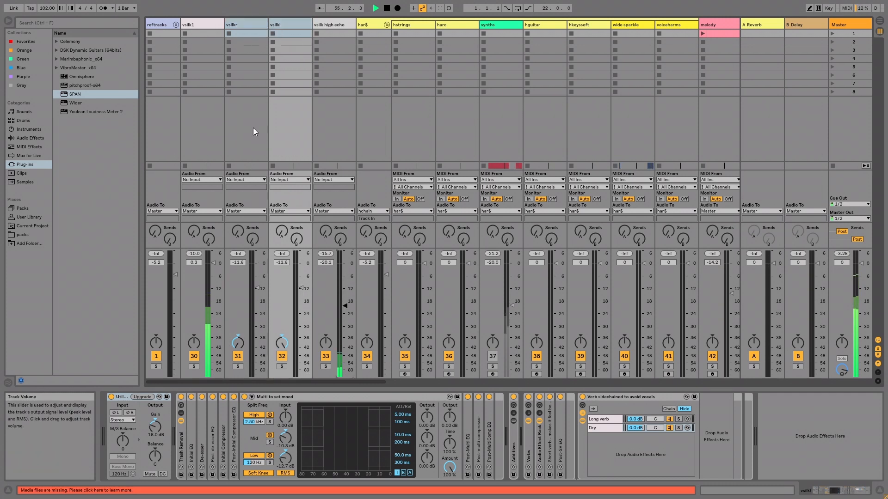
pyautogui.click(194, 366)
pyautogui.keyDown('ctrl'); pyautogui.click(325, 366); pyautogui.keyUp('ctrl')
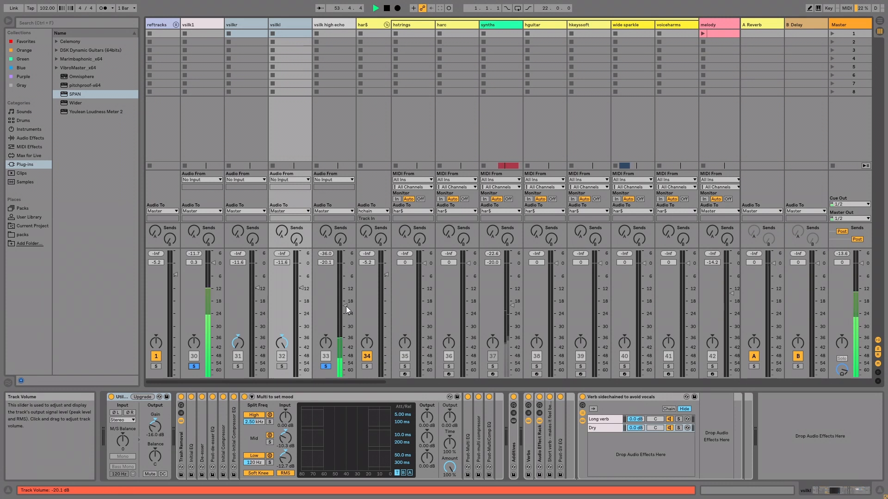
pyautogui.moveTo(345, 306); pyautogui.dragTo(346, 304)
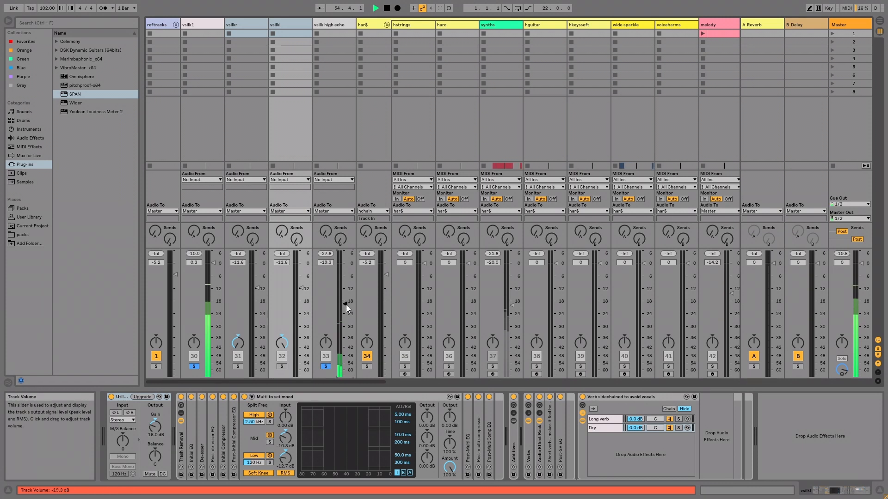
# Return to the arrangement, stop playback, and compare the device chains of vsilk1, vsilkr, and vsilkl
pyautogui.click(240, 26)
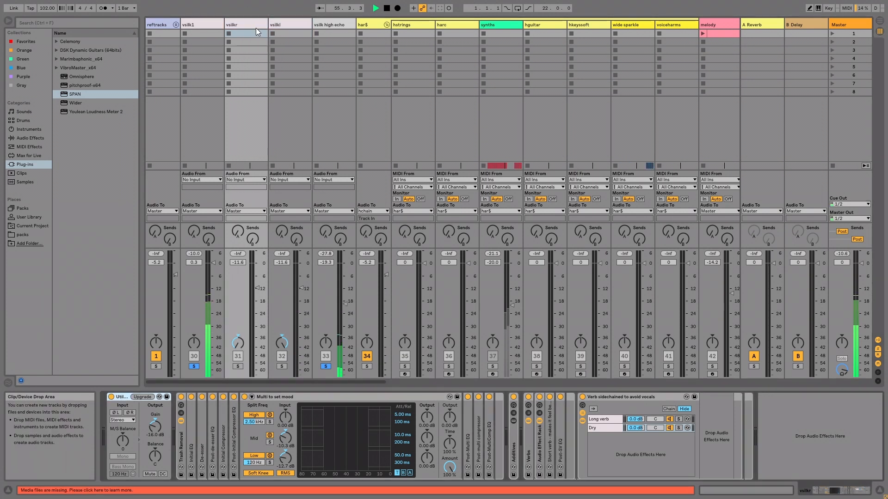
pyautogui.press('Tab')
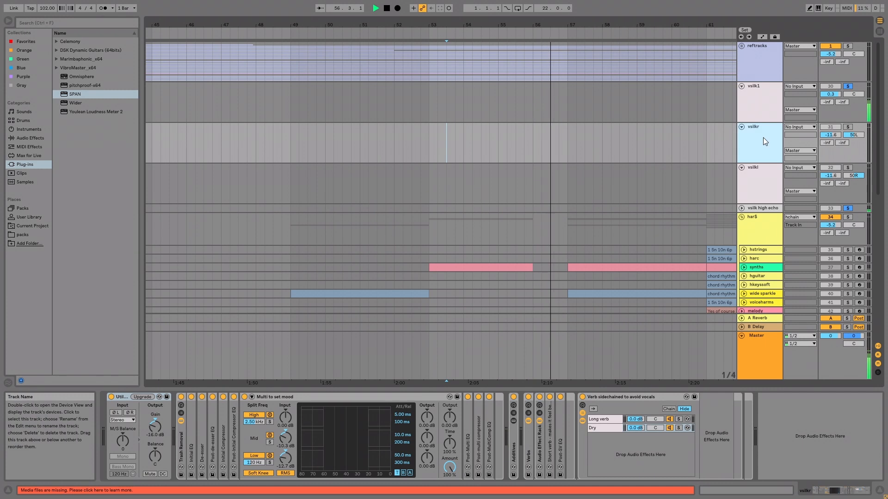
pyautogui.click(725, 104)
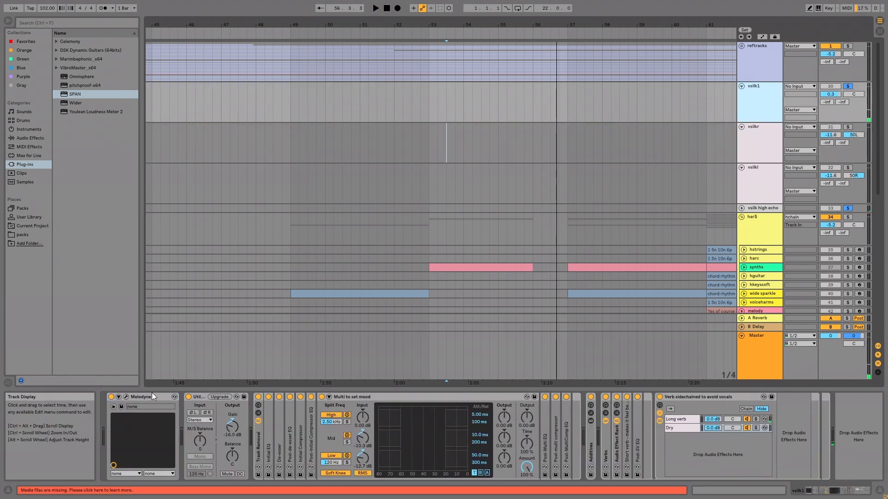
pyautogui.click(753, 142)
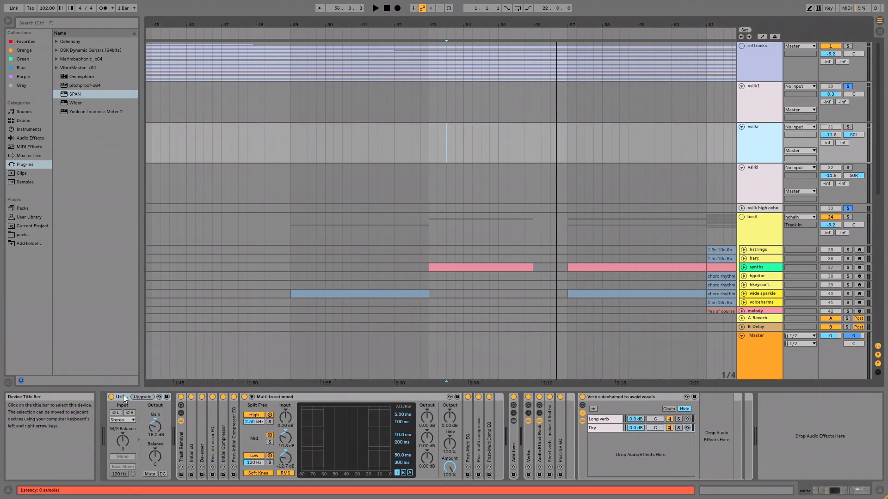
pyautogui.click(766, 176)
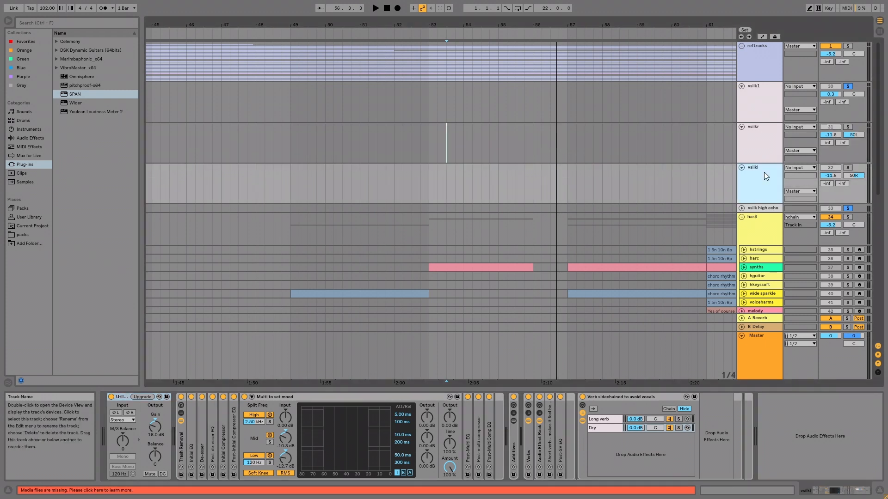
# Open Melodyne on the vsilkr track and add moderate random timing deviations to all of its notes
pyautogui.click(764, 136)
pyautogui.click(126, 397)
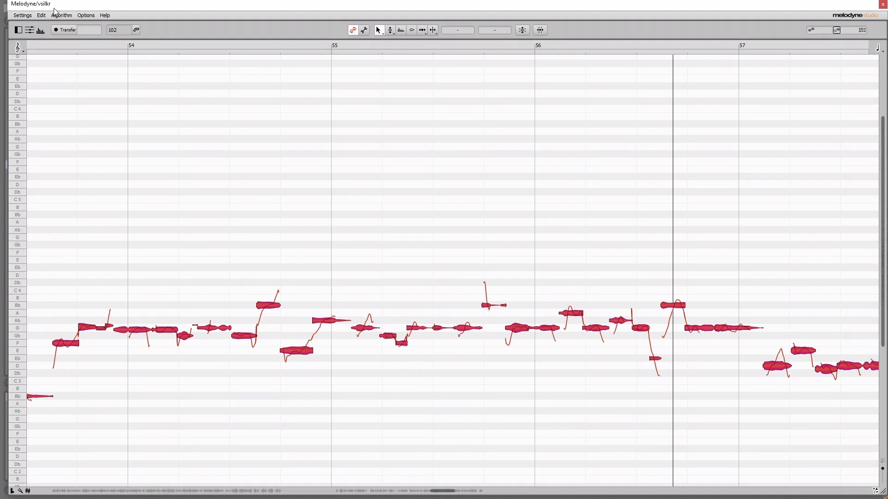
pyautogui.click(60, 16)
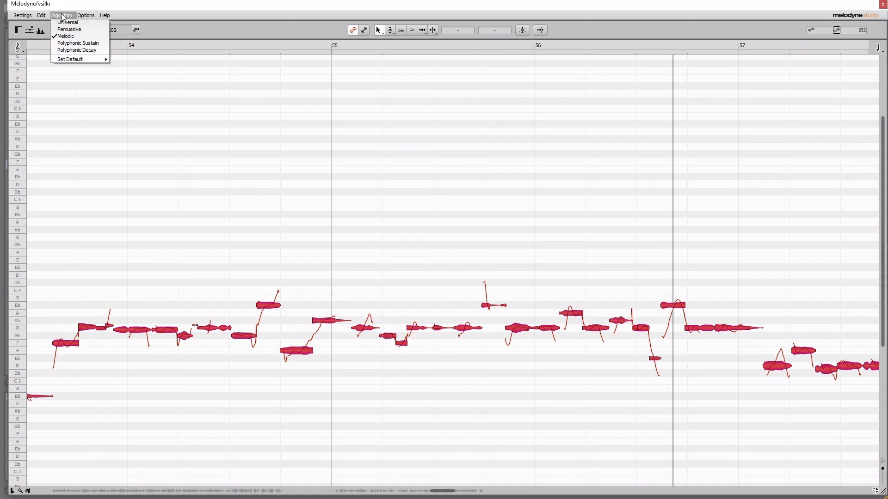
pyautogui.moveTo(44, 18)
pyautogui.moveTo(86, 15)
pyautogui.moveTo(95, 61)
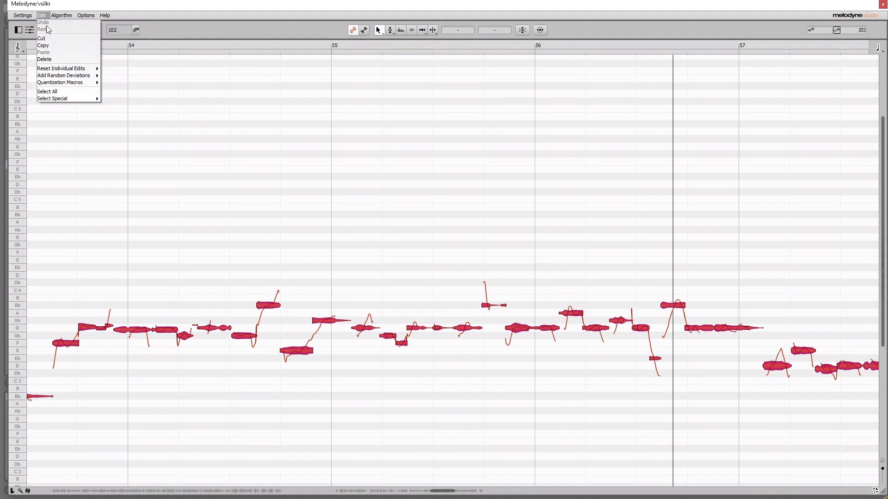
pyautogui.moveTo(66, 77)
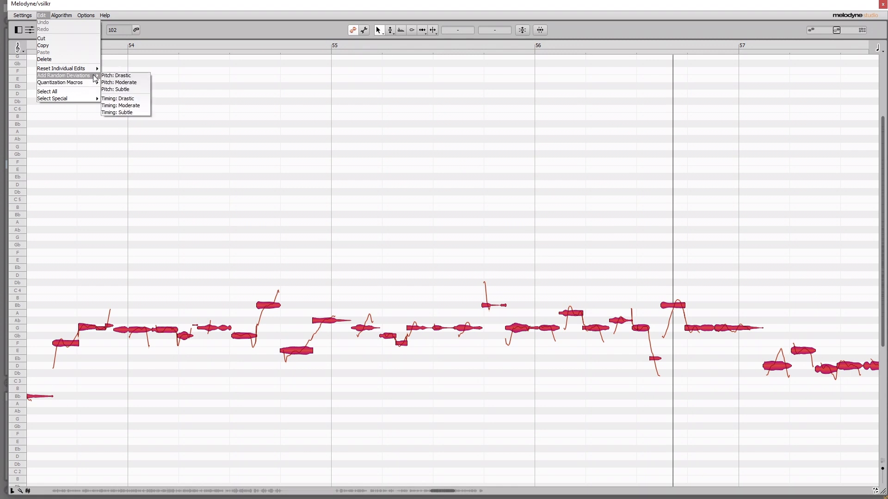
pyautogui.click(132, 103)
pyautogui.hotkey('ctrl', 'alt', 'p')
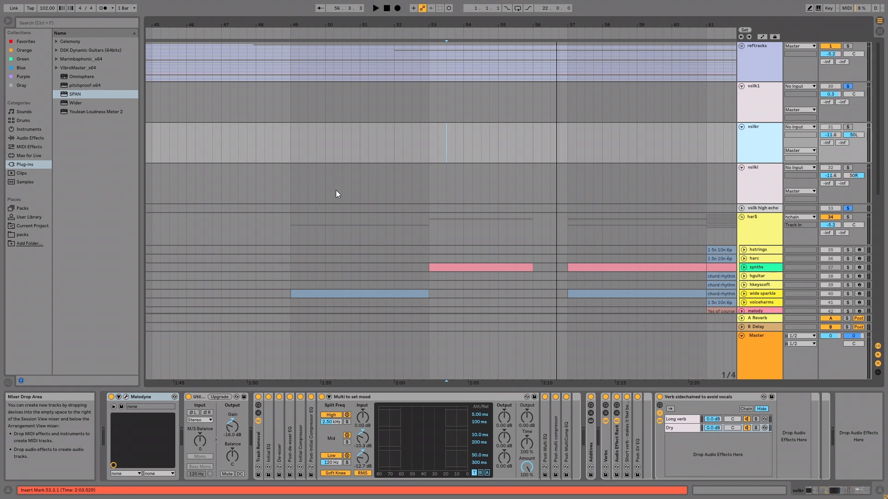
# Try subtle random timing deviations on all notes of vsilkl in Melodyne, and undo them
pyautogui.click(753, 180)
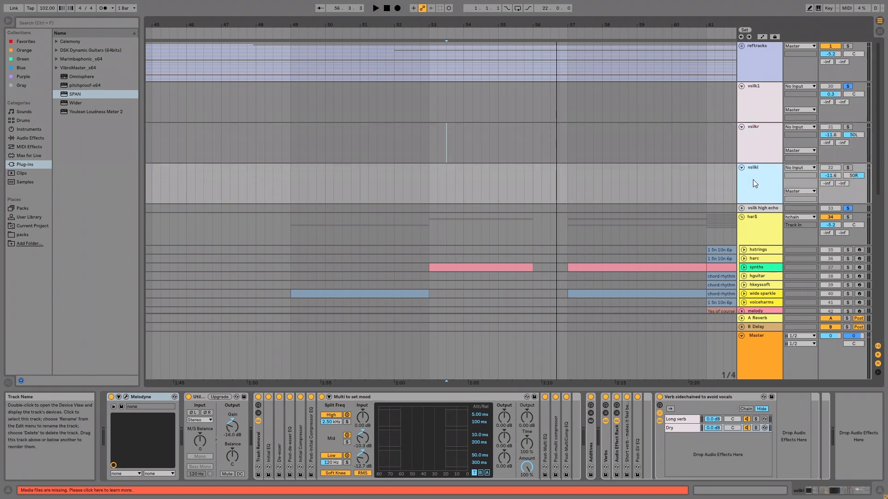
pyautogui.click(126, 398)
pyautogui.click(60, 15)
pyautogui.moveTo(41, 16)
pyautogui.moveTo(45, 84)
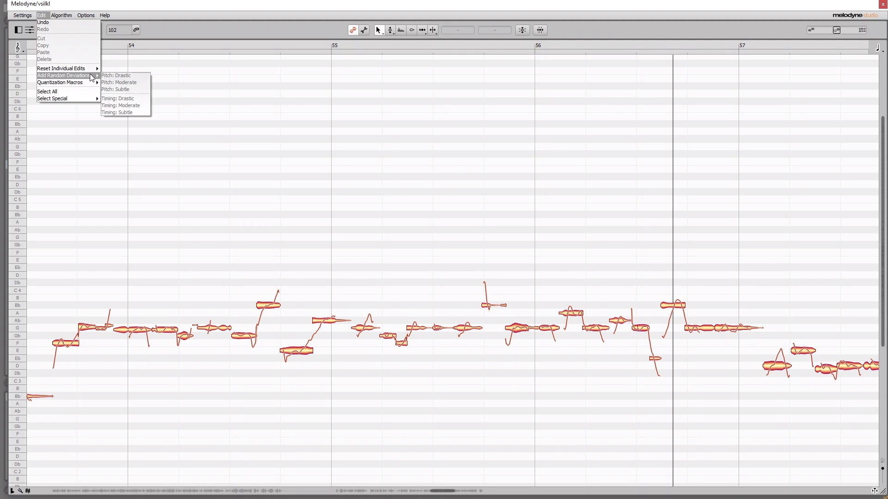
pyautogui.moveTo(91, 76)
pyautogui.click(121, 181)
pyautogui.hotkey('ctrl', 'a')
pyautogui.click(42, 15)
pyautogui.moveTo(87, 78)
pyautogui.click(116, 112)
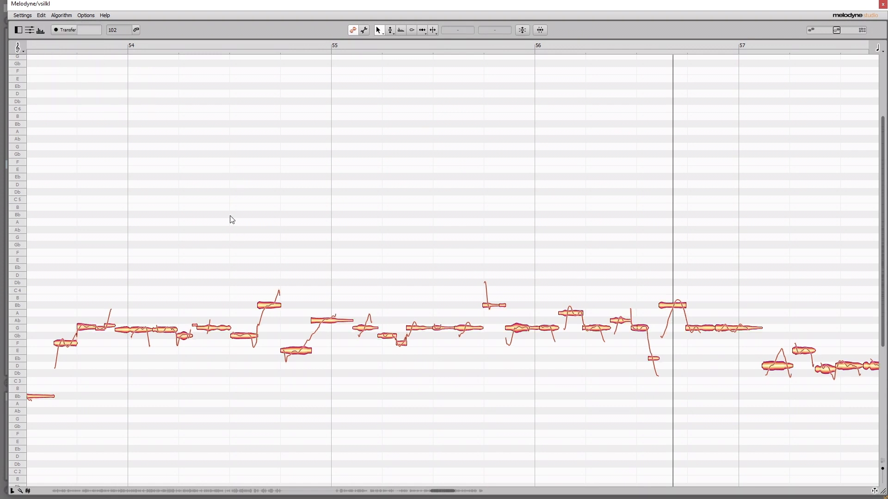
pyautogui.hotkey('ctrl', 'z')
pyautogui.hotkey('ctrl', 'alt', 'p')
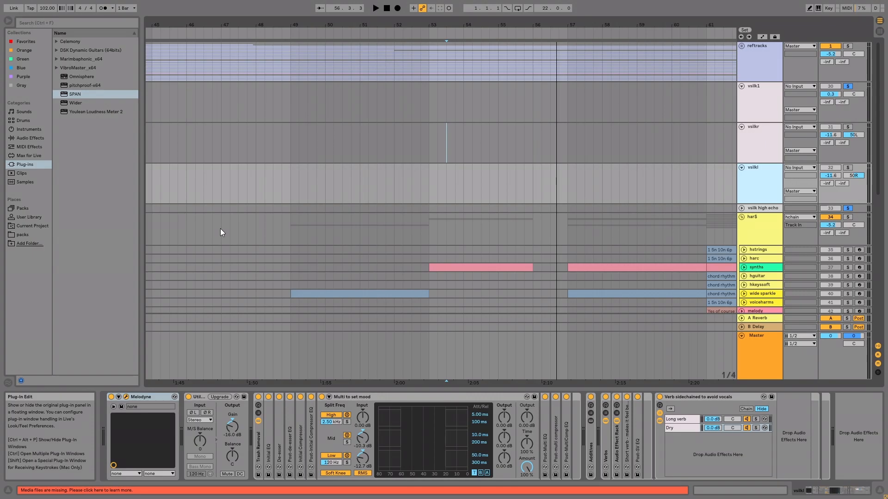
pyautogui.hotkey('ctrl', 't')
pyautogui.click(759, 176)
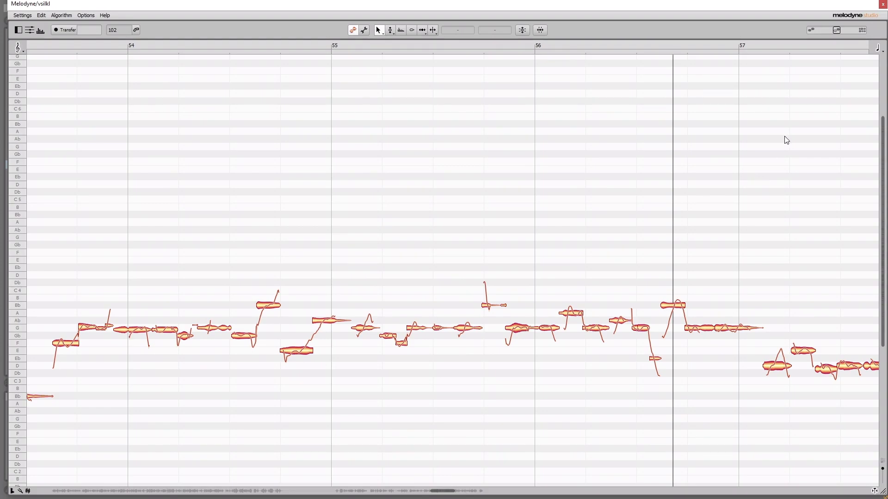
pyautogui.hotkey('ctrl', 'alt', 'p')
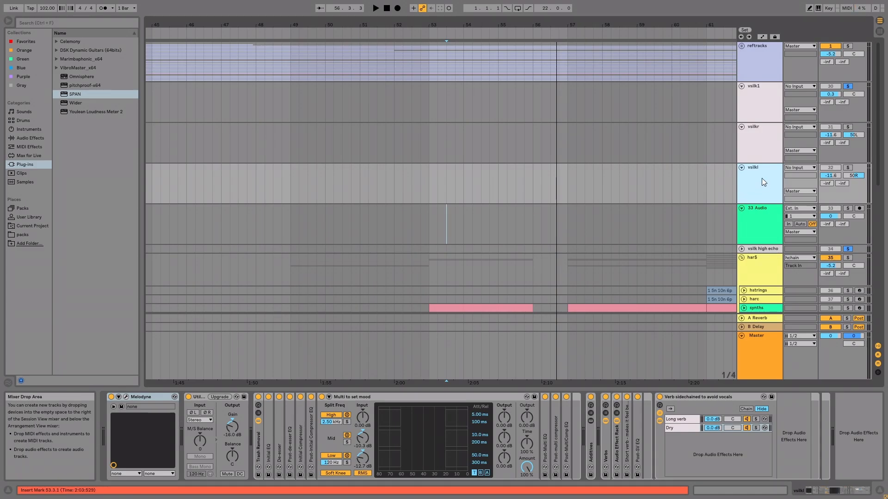
pyautogui.hotkey('ctrl', 'z')
# Play vsilkr and vsilkl soloed together and inspect the vsilkl notes in Melodyne
pyautogui.press('space')
pyautogui.click(847, 168)
pyautogui.keyDown('ctrl'); pyautogui.click(848, 127); pyautogui.keyUp('ctrl')
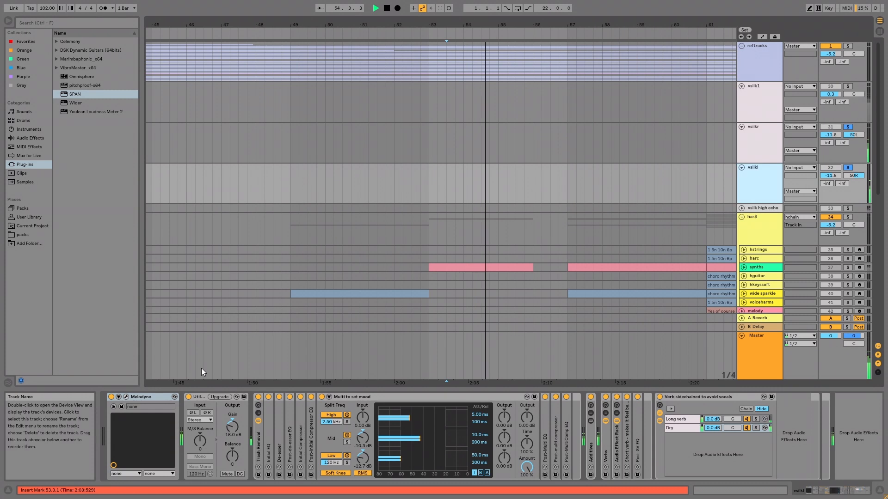
pyautogui.press('space')
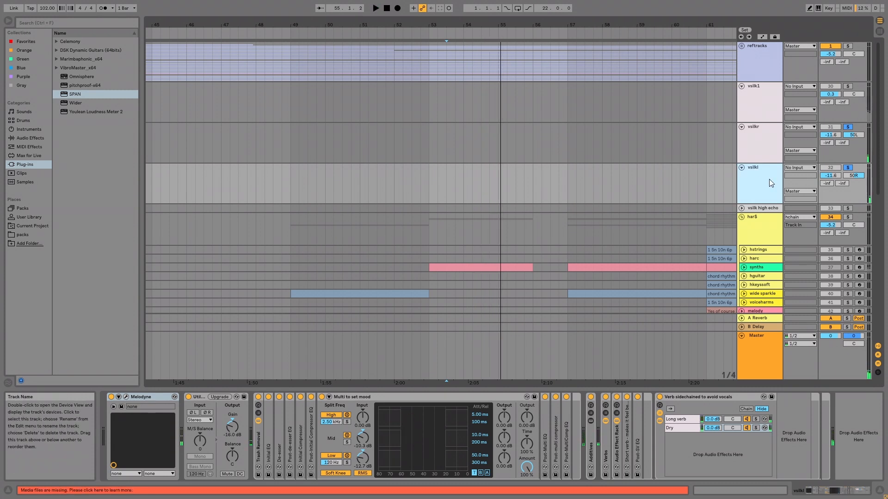
pyautogui.click(126, 397)
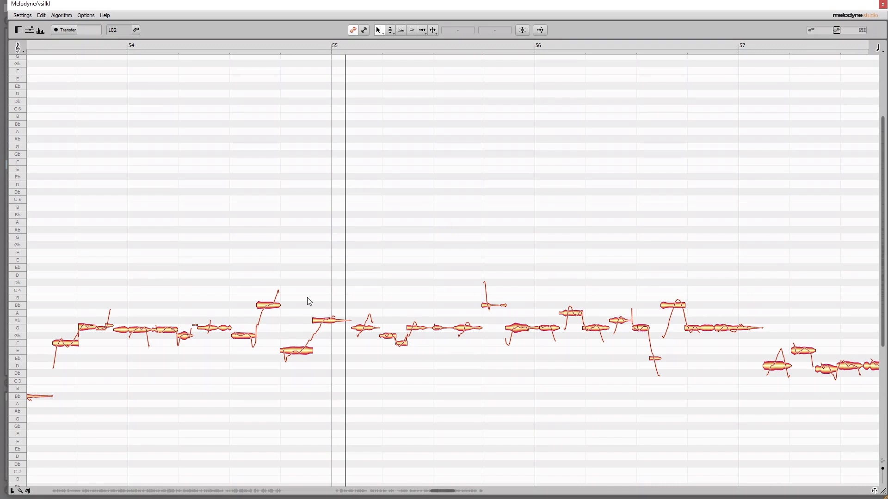
pyautogui.press('Escape')
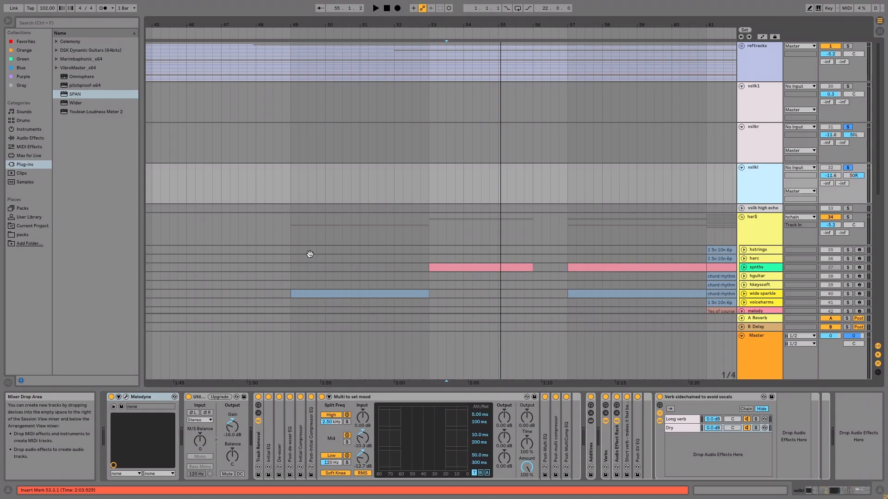
# Replace the Melodyne device on vsilkl with a copy of the one from vsilk1, placed at the start of the chain
pyautogui.click(752, 95)
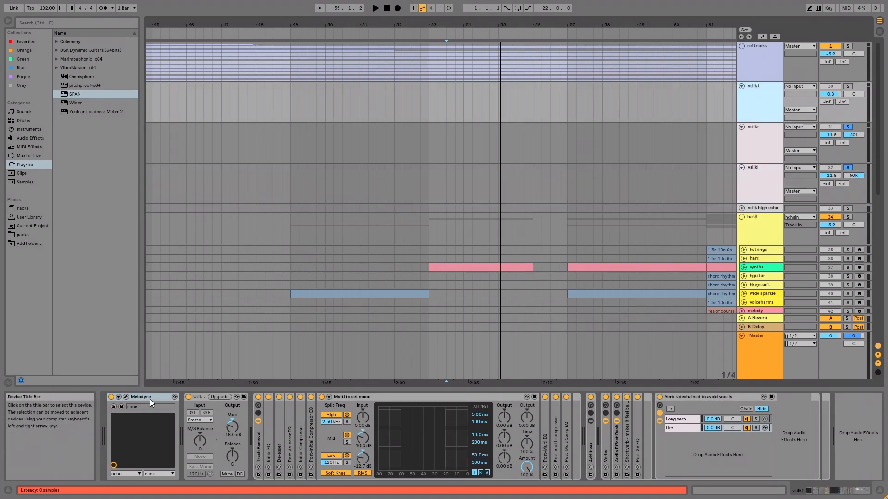
pyautogui.click(762, 176)
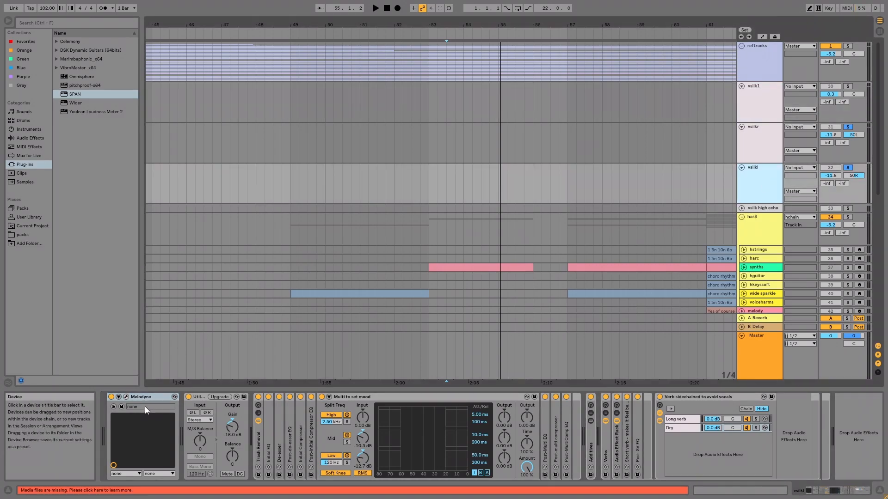
pyautogui.click(764, 188)
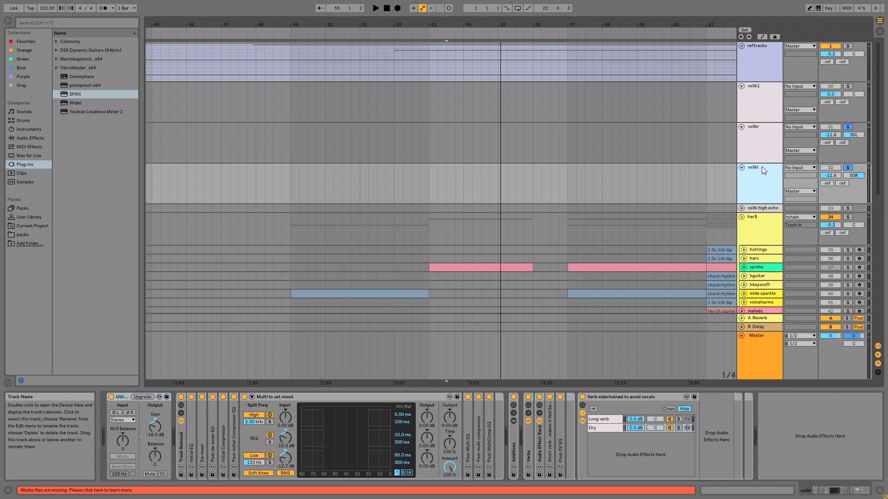
pyautogui.click(128, 398)
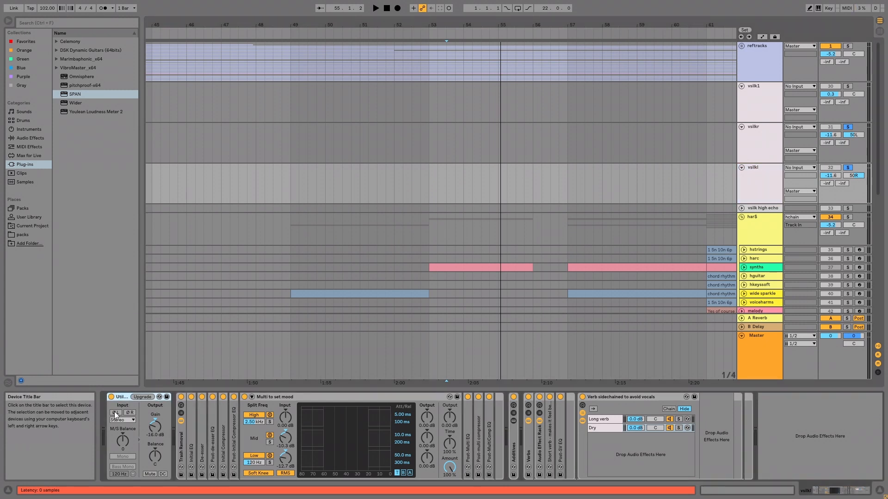
pyautogui.hotkey('ctrl', 'v')
# Add subtle random timing deviations to all notes of vsilkl in its new Melodyne instance
pyautogui.click(126, 398)
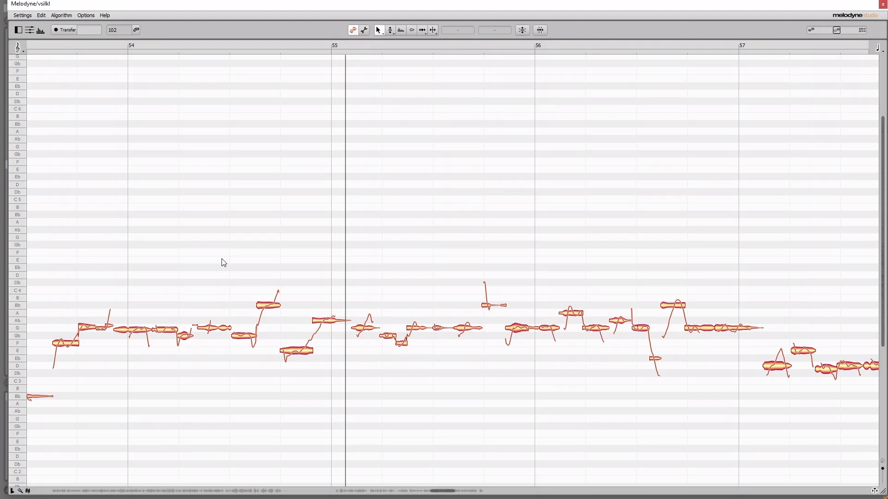
pyautogui.hotkey('ctrl', 'a')
pyautogui.click(41, 15)
pyautogui.moveTo(77, 76)
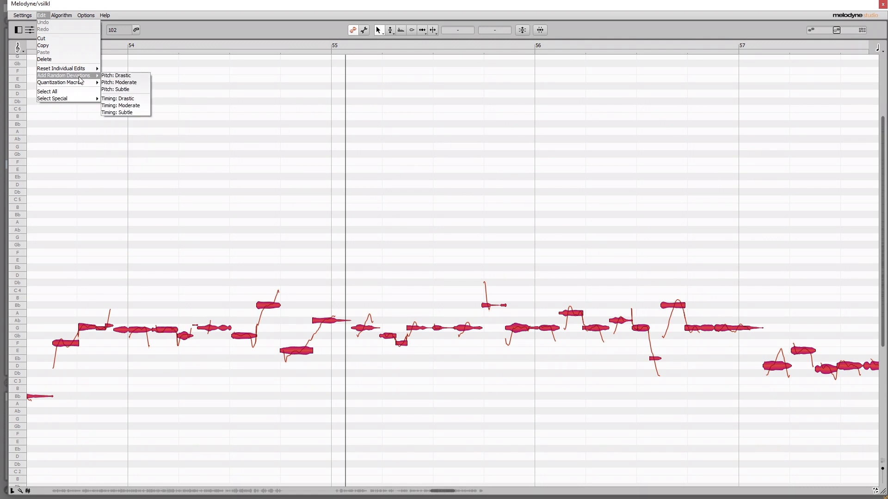
pyautogui.click(117, 112)
pyautogui.hotkey('ctrl', 'alt', 'p')
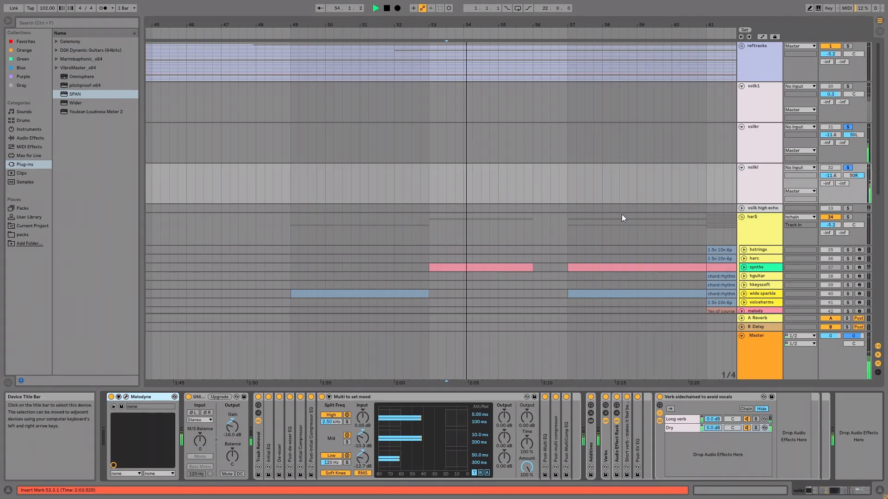
# Unsolo vsilkr and vsilkl and listen to them in the full mix while checking the mixer levels
pyautogui.click(848, 128)
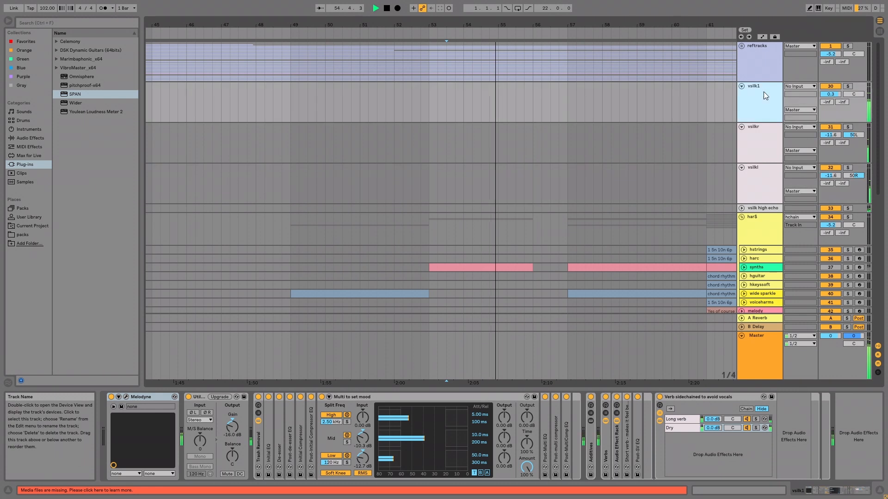
pyautogui.press('Tab')
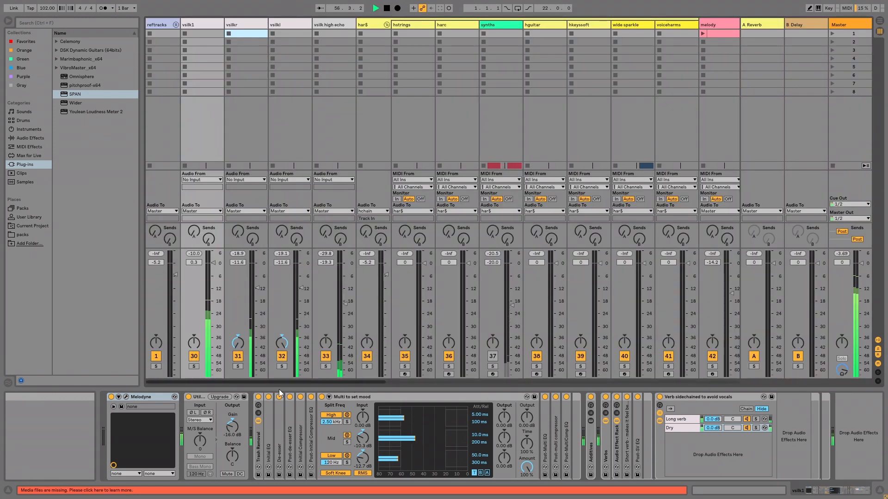
pyautogui.click(249, 19)
pyautogui.press('Tab')
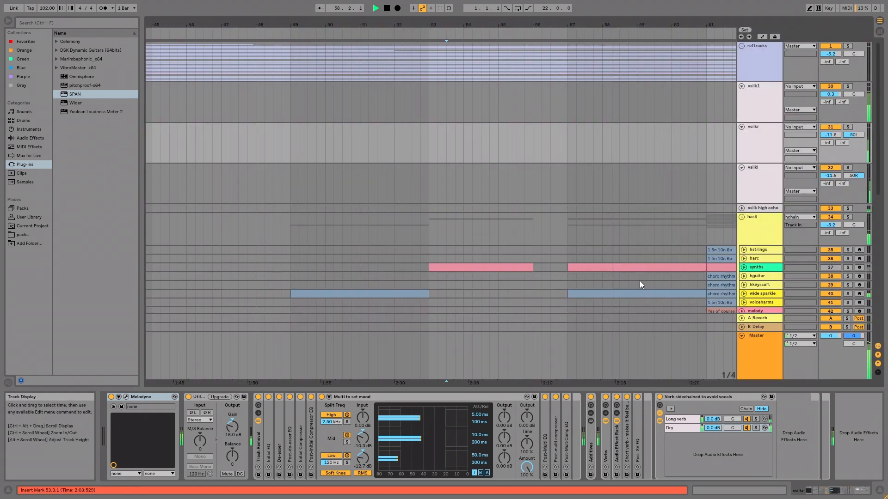
pyautogui.press('Tab')
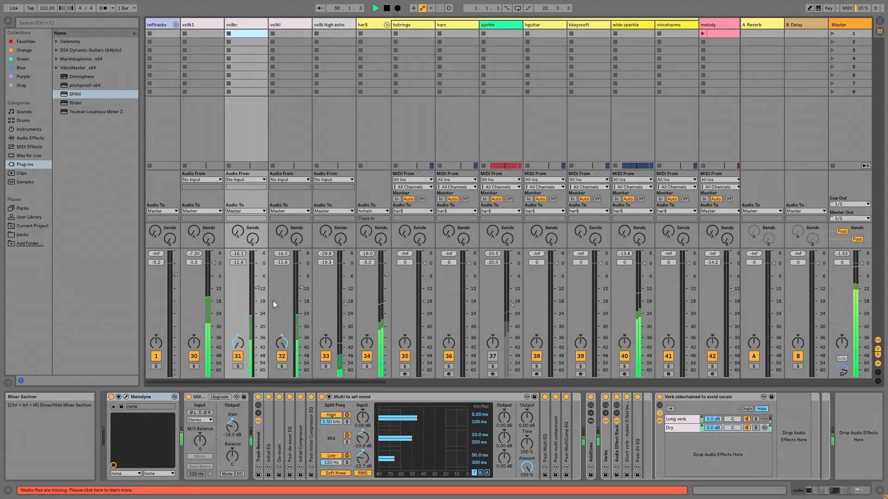
pyautogui.click(200, 21)
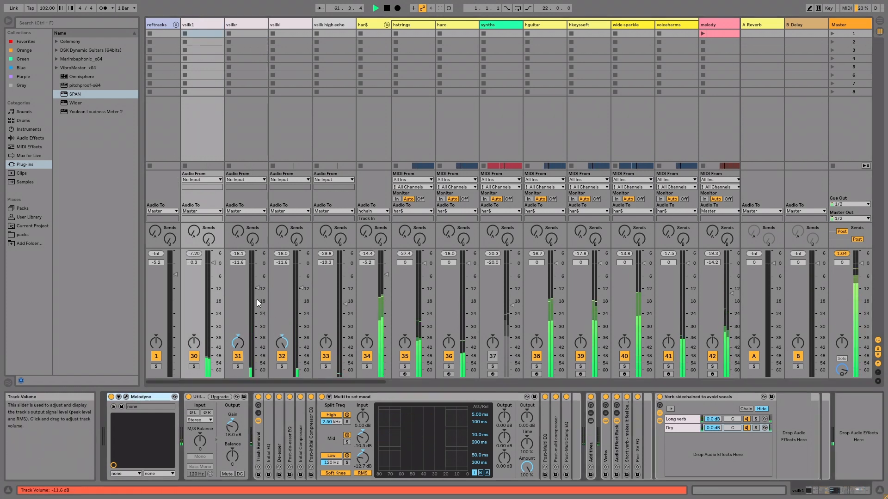
# Solo vsilk1, vsilkr, and vsilkl together in the mixer during playback
pyautogui.click(194, 367)
pyautogui.keyDown('ctrl'); pyautogui.click(238, 366); pyautogui.keyUp('ctrl')
pyautogui.keyDown('ctrl'); pyautogui.click(282, 366); pyautogui.keyUp('ctrl')
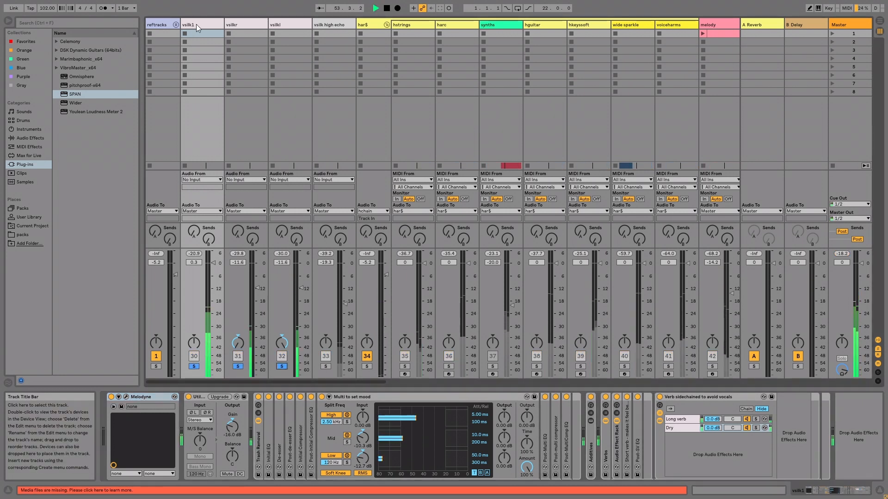
pyautogui.click(199, 24)
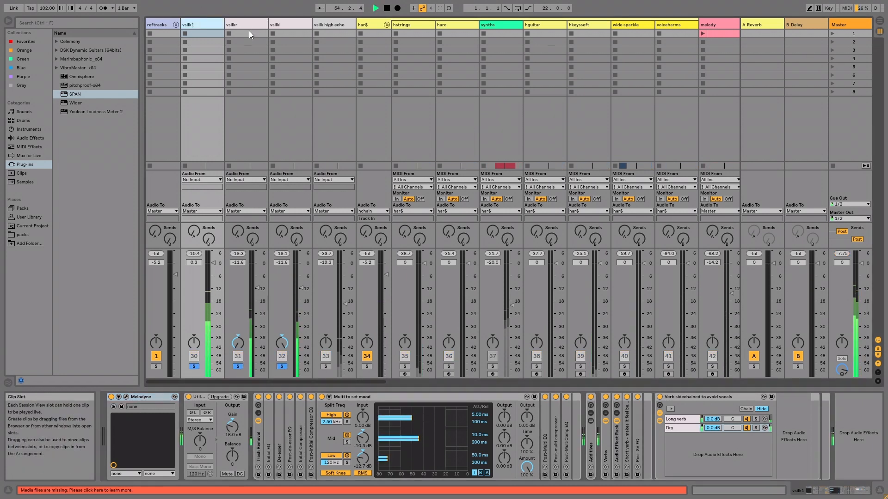
# Select vsilkr and vsilkl together and lower both track volumes to -22.0 dB
pyautogui.click(250, 24)
pyautogui.click(284, 22)
pyautogui.click(251, 25)
pyautogui.click(286, 23)
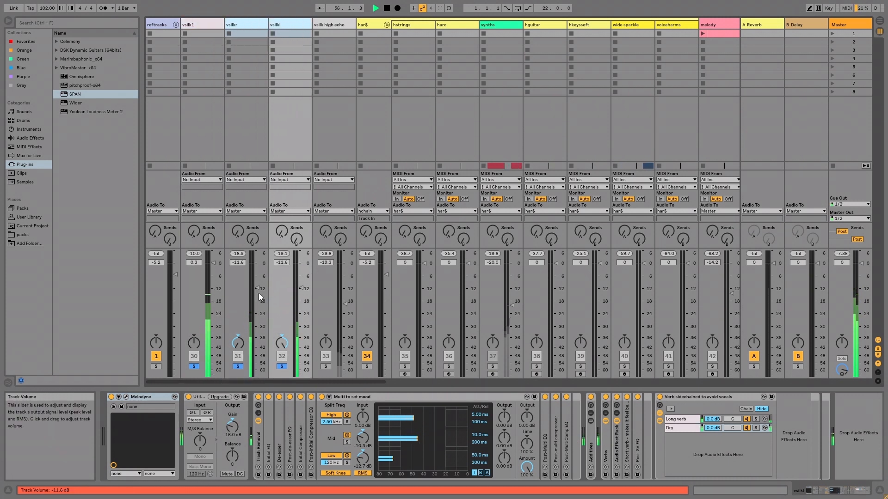
pyautogui.moveTo(257, 288); pyautogui.dragTo(257, 296)
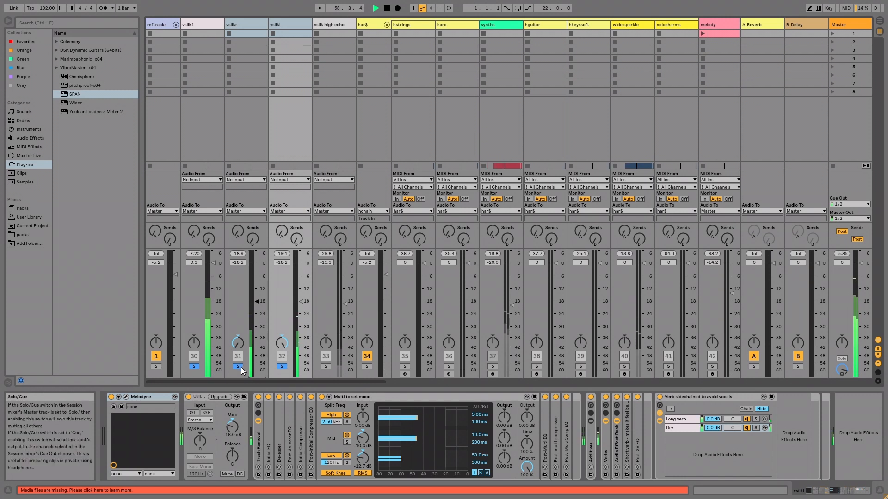
pyautogui.moveTo(257, 301); pyautogui.dragTo(257, 309)
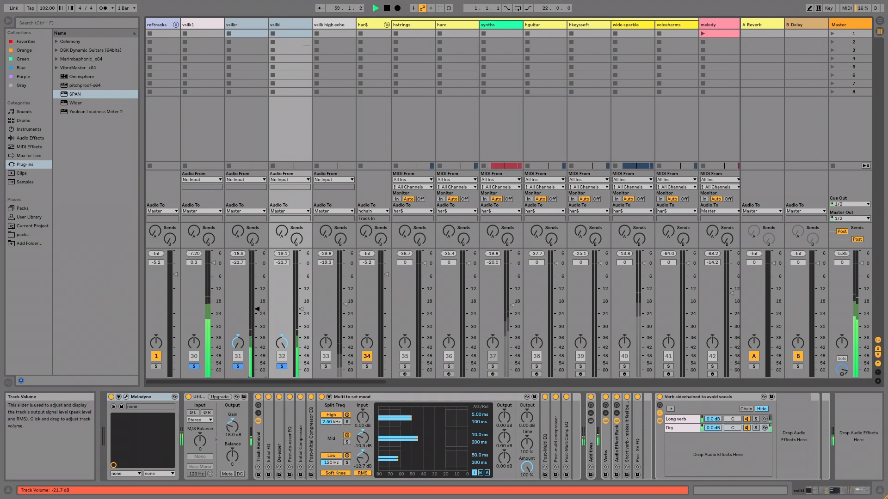
# Unsolo the three vsilk tracks, return to the arrangement, and select vsilkr while the full mix plays
pyautogui.click(237, 365)
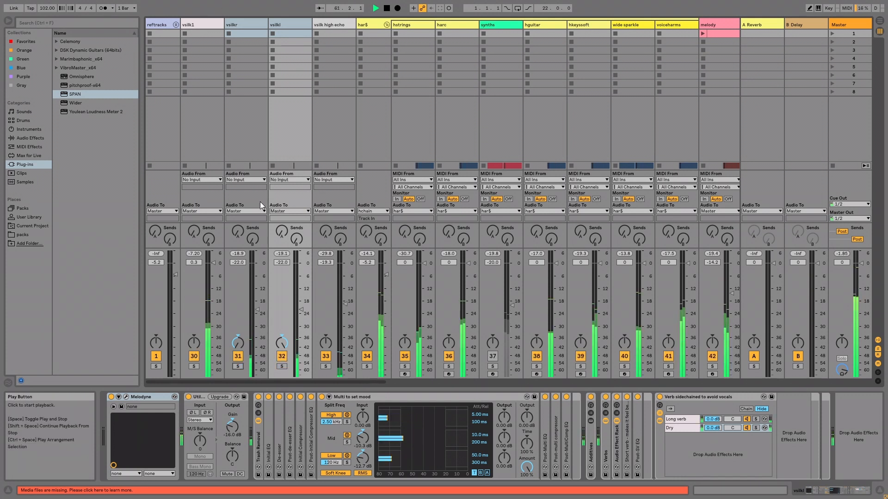
pyautogui.press('Tab')
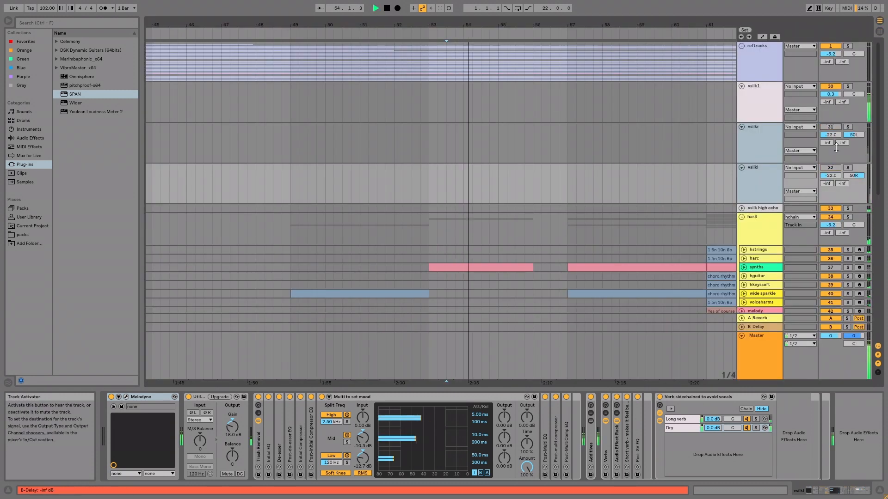
pyautogui.click(755, 135)
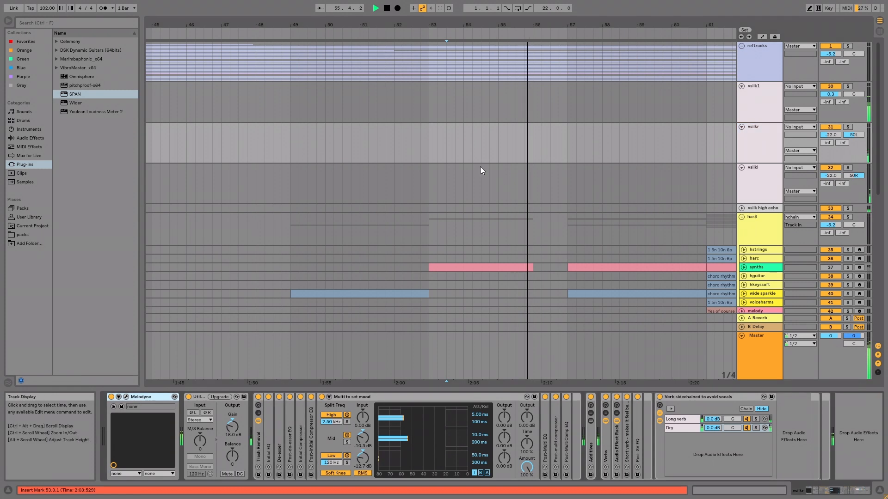
# Collapse the vsilk1, vsilkr, and vsilkl tracks in the arrangement
pyautogui.moveTo(307, 33); pyautogui.dragTo(307, 5)
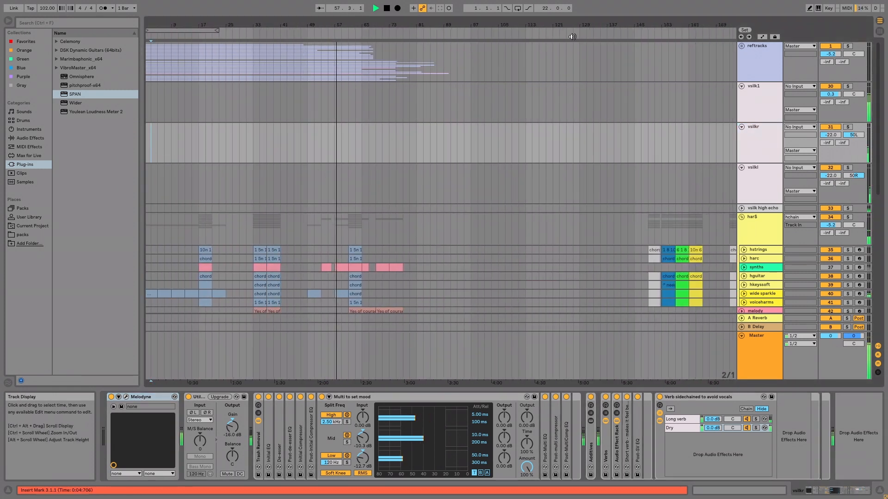
pyautogui.click(742, 87)
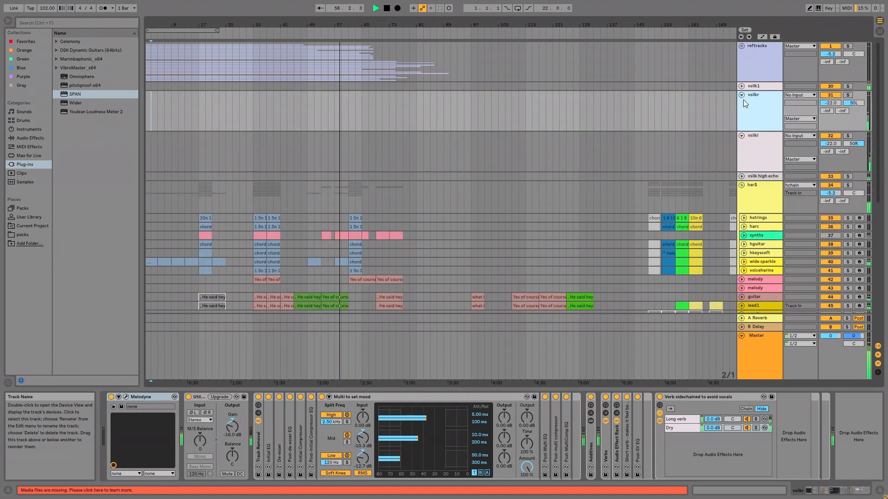
pyautogui.click(742, 96)
pyautogui.click(742, 105)
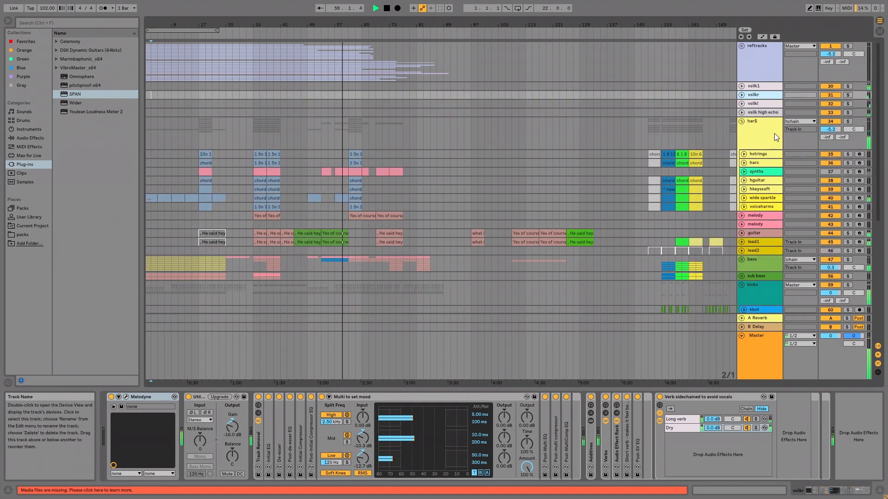
# Open SPAN on the Master track, examine the mix's spectrum and output level from bar 3, and hide the plug-in window
pyautogui.moveTo(880, 80); pyautogui.dragTo(880, 222)
pyautogui.click(765, 346)
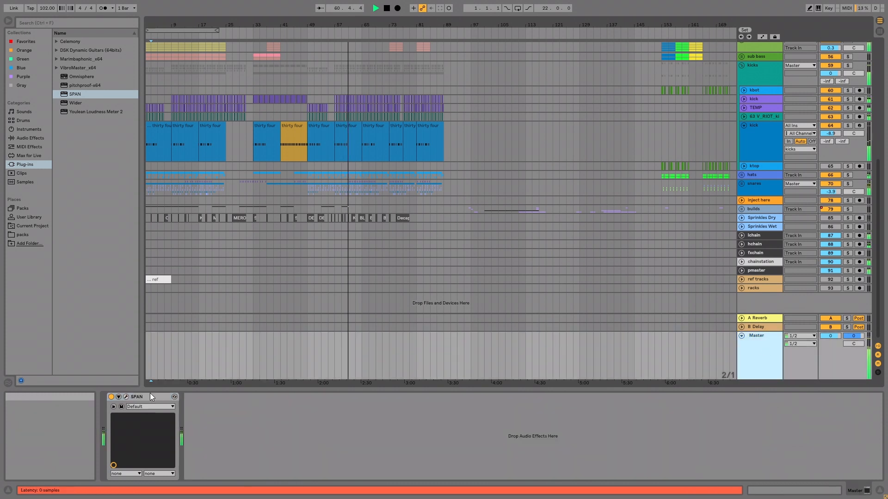
pyautogui.click(125, 396)
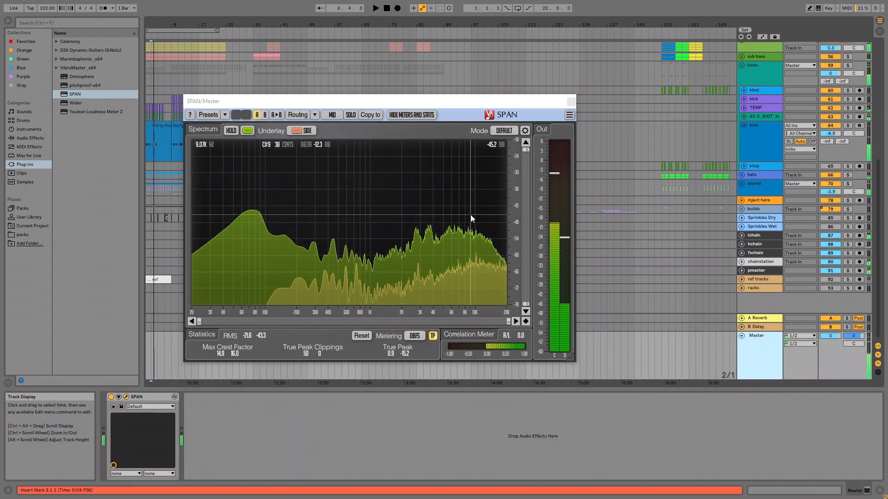
pyautogui.hotkey('ctrl', 'alt', 'p')
# Inspect the pmaster and lchain effect chains and check the chain, bass, and kick levels in the mixer
pyautogui.click(761, 268)
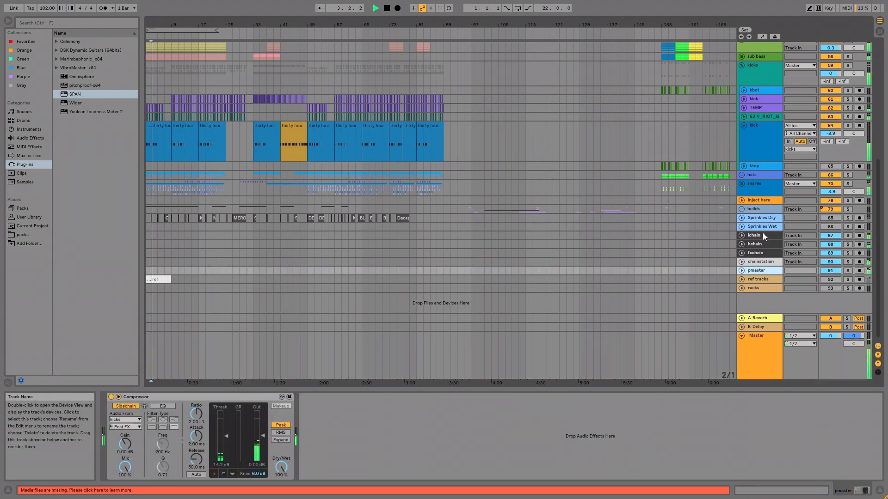
pyautogui.click(762, 233)
pyautogui.press('Tab')
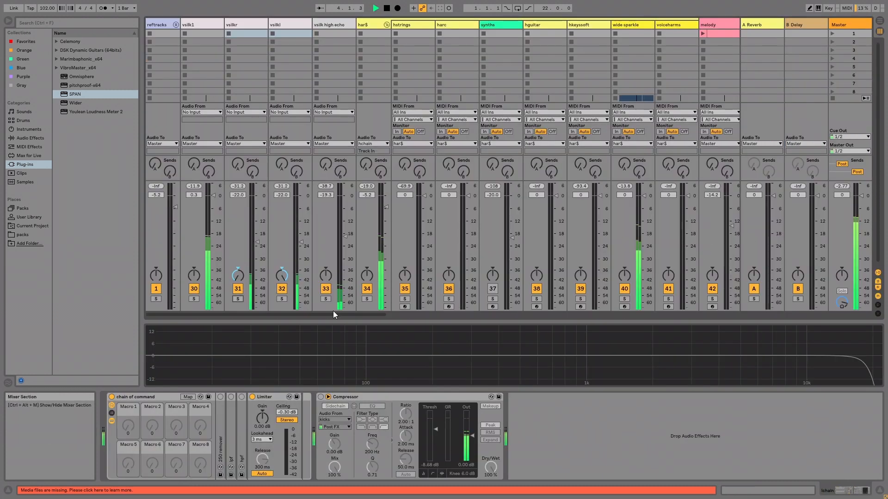
pyautogui.click(728, 317)
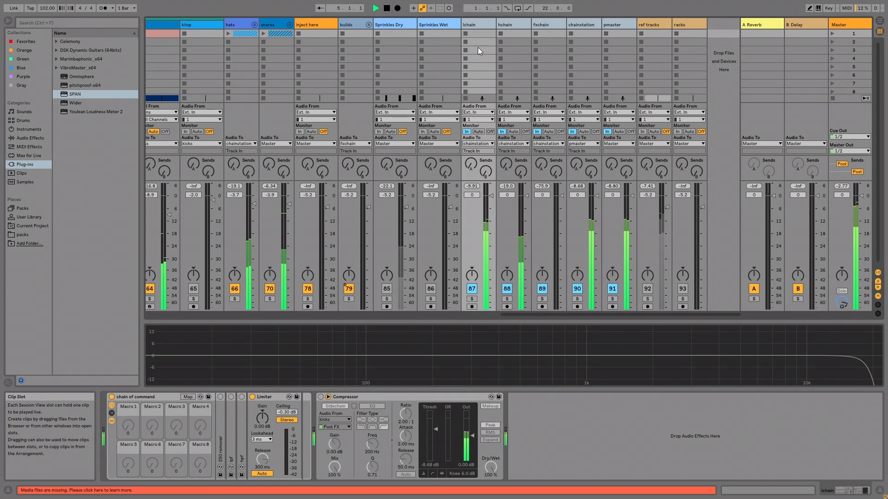
pyautogui.moveTo(664, 315); pyautogui.dragTo(500, 314)
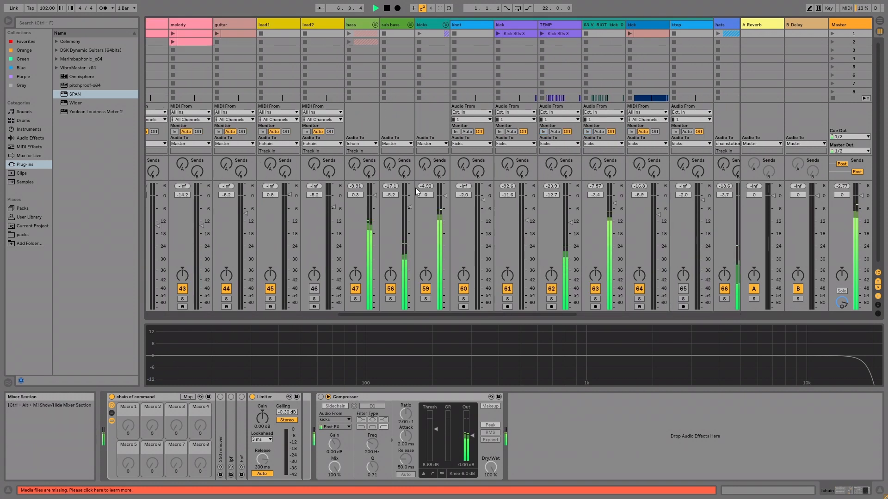
# Select all the main tracks in the mixer and raise their volumes together, bringing builds to -3.9 dB
pyautogui.click(469, 25)
pyautogui.click(425, 26)
pyautogui.hotkey('ctrl', 'a')
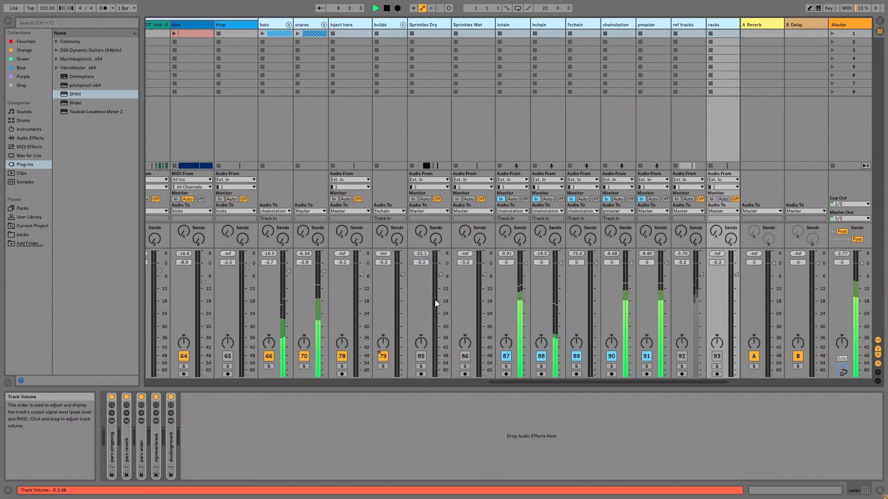
pyautogui.moveTo(402, 276); pyautogui.dragTo(402, 272)
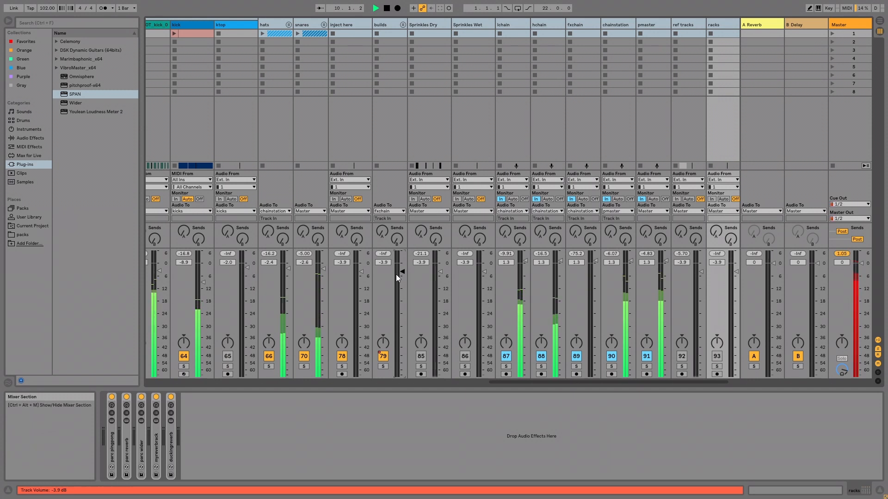
# Try raising all selected track volumes further, with inject here at -2.6 dB, check the Master track, and undo that raise
pyautogui.moveTo(362, 272); pyautogui.dragTo(362, 268)
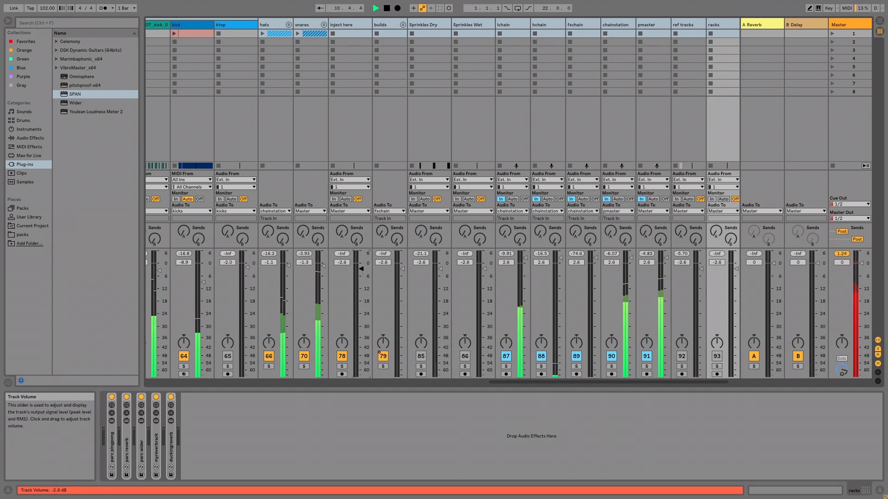
pyautogui.click(856, 23)
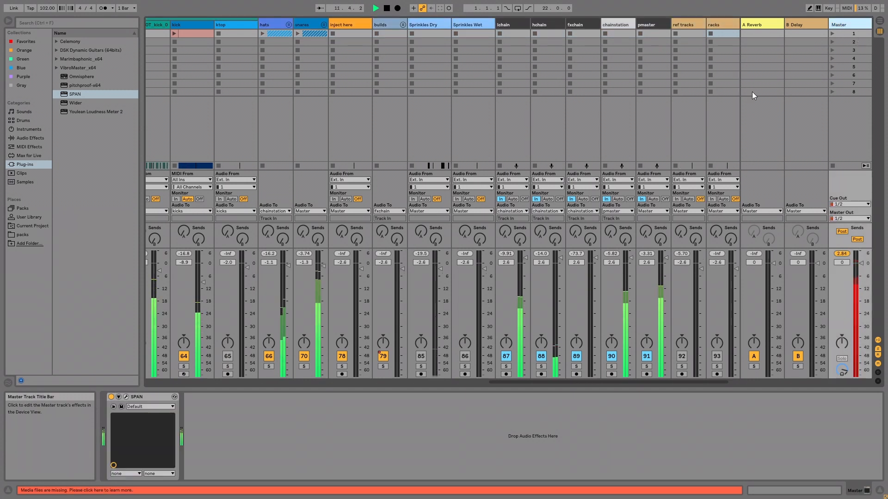
pyautogui.hotkey('ctrl', 'z')
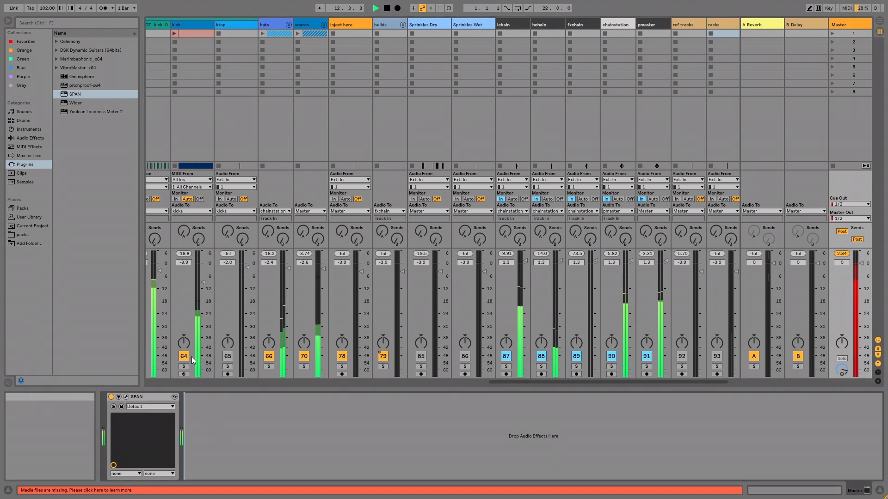
# Look through the plug-in list and the session mixer's tracks, and show the Instruments category in the browser
pyautogui.click(70, 105)
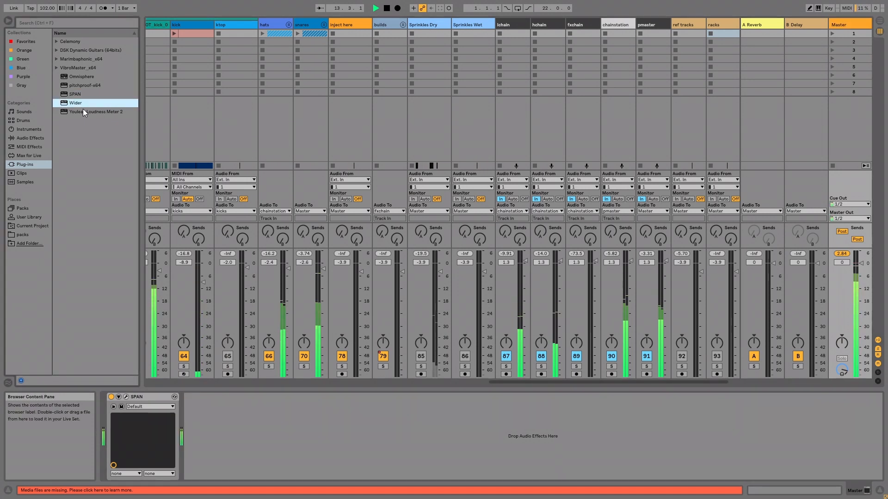
pyautogui.hscroll(-2, 506, 383)
pyautogui.moveTo(501, 383); pyautogui.dragTo(10, 361)
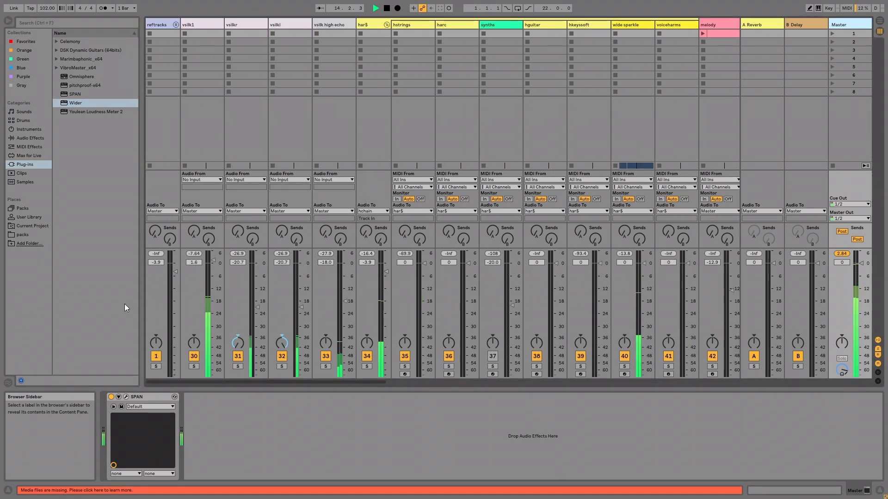
pyautogui.click(55, 69)
pyautogui.click(56, 68)
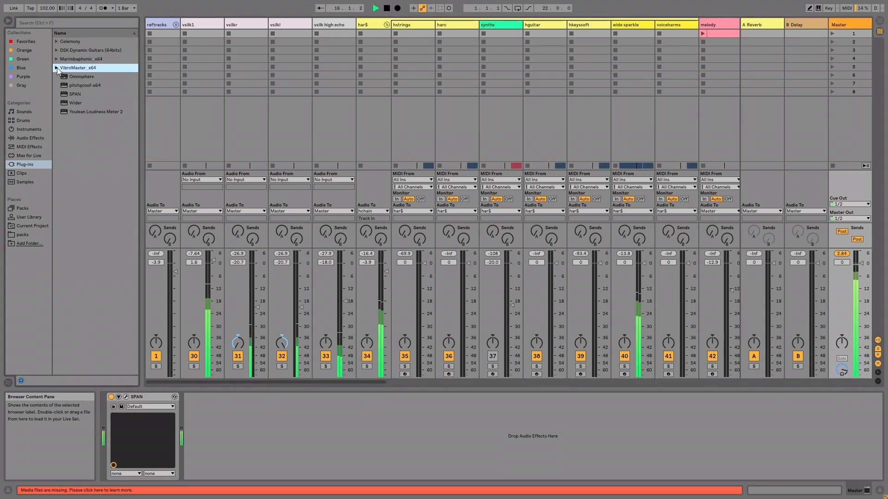
pyautogui.click(26, 140)
pyautogui.click(30, 128)
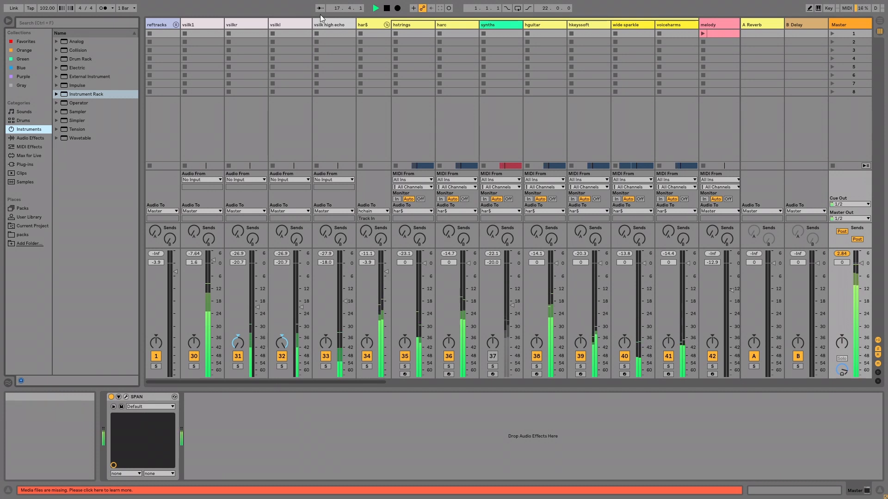
# Switch to the Arrangement view and place the insert mark at bar 25 on the hguitar track
pyautogui.press('Tab')
pyautogui.scroll(10, 245, 116)
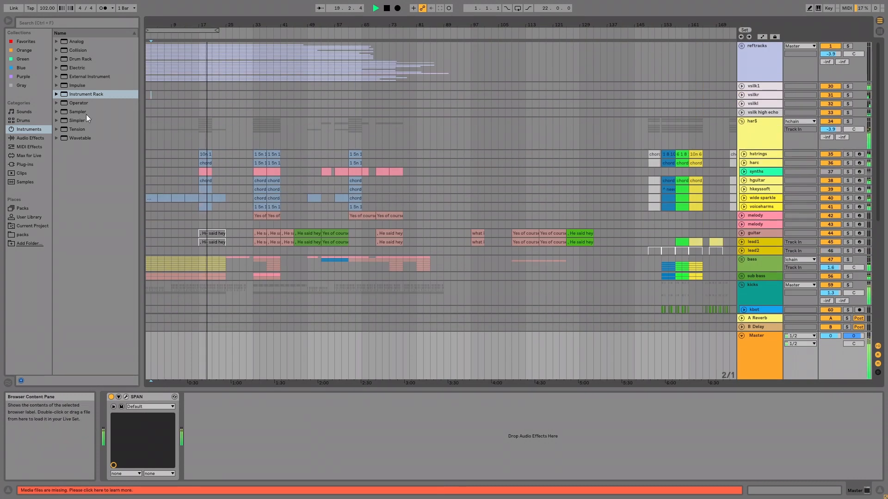
pyautogui.click(147, 139)
pyautogui.click(147, 161)
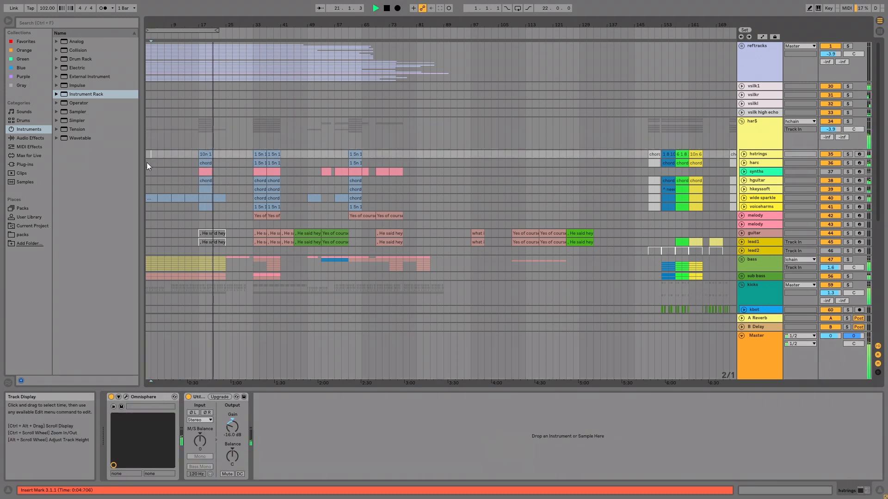
pyautogui.moveTo(161, 25); pyautogui.dragTo(254, 59)
pyautogui.click(307, 181)
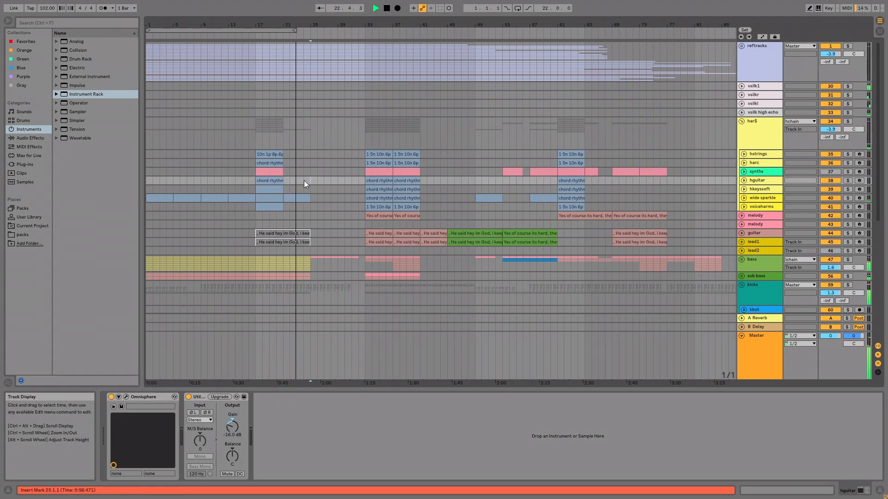
# Show the fxchain track's devices and unfold the Sprinkles Dry track
pyautogui.click(740, 300)
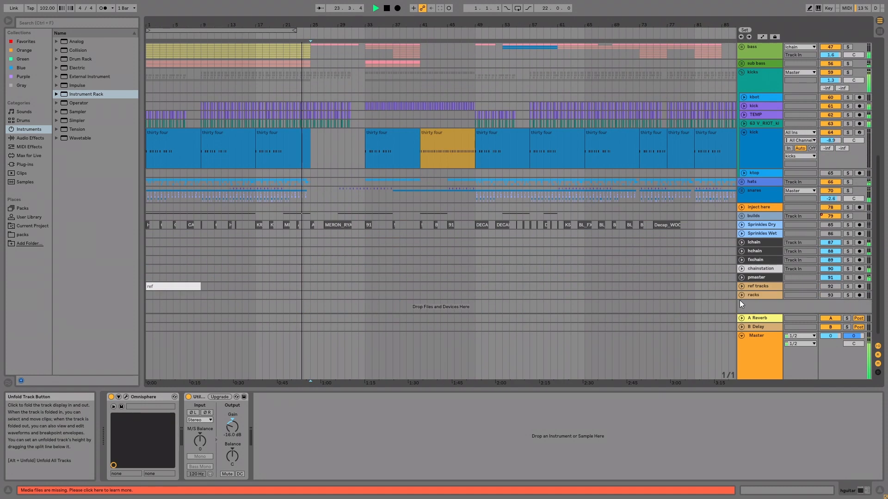
pyautogui.click(761, 258)
pyautogui.scroll(-4, 750, 242)
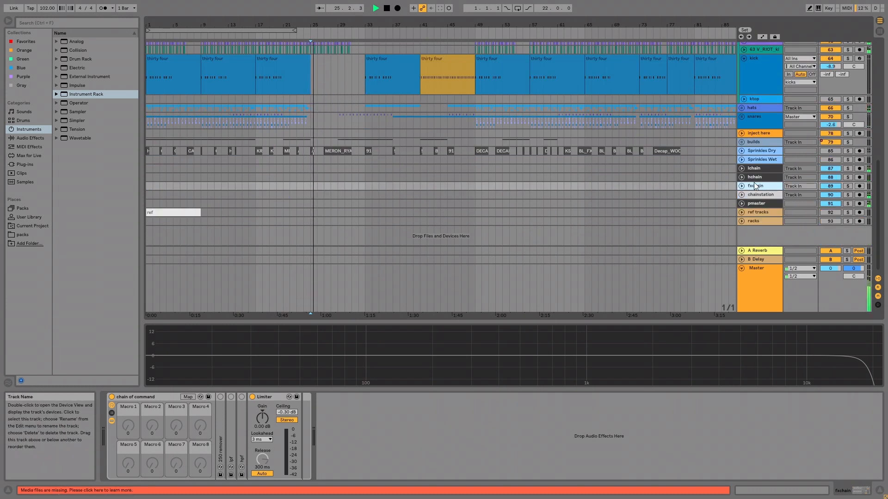
pyautogui.scroll(2, 651, 151)
pyautogui.scroll(-2, 651, 151)
pyautogui.click(742, 159)
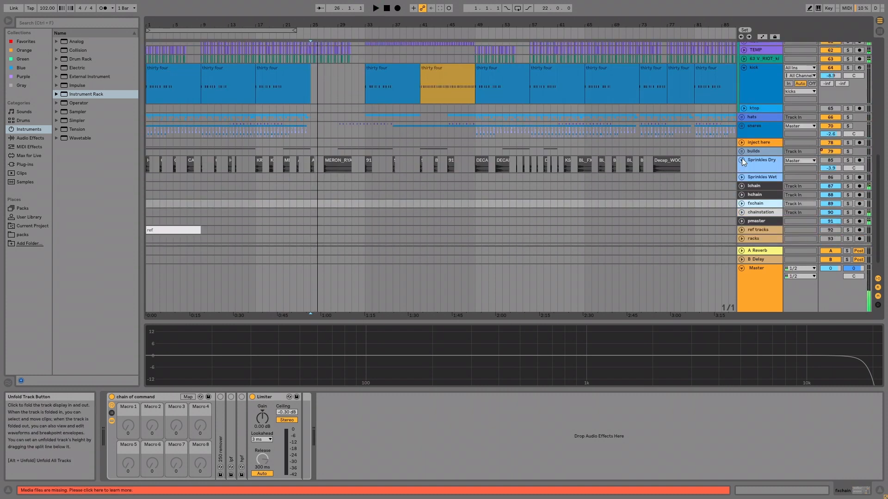
# Solo the Sprinkles Dry track and audition its Decap_WOO clip near bar 75
pyautogui.press('space')
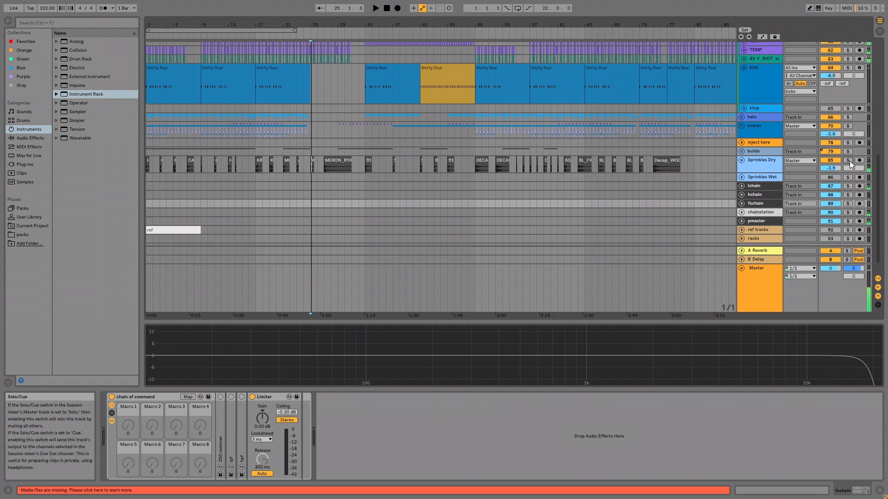
pyautogui.click(666, 164)
pyautogui.press('space')
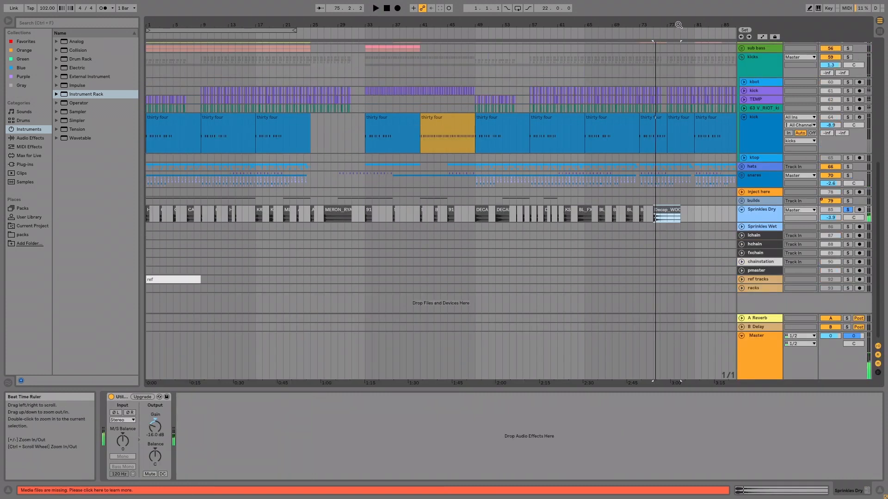
pyautogui.moveTo(676, 25); pyautogui.dragTo(342, 25)
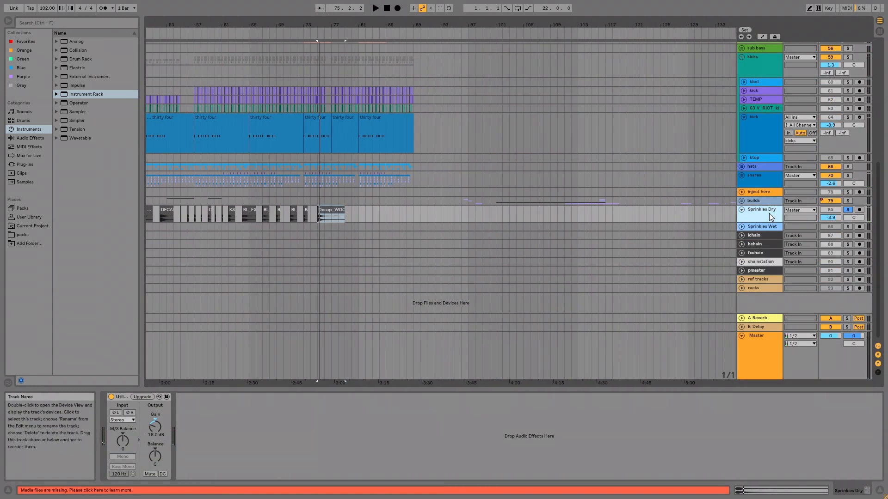
# Fold the Sprinkles Dry track, then unfold and solo the builds group
pyautogui.click(741, 210)
pyautogui.click(742, 201)
pyautogui.click(847, 202)
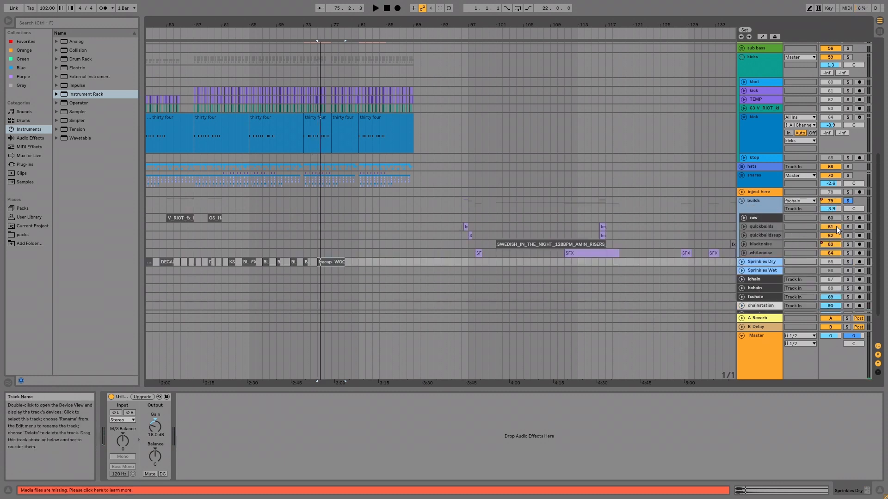
pyautogui.click(832, 217)
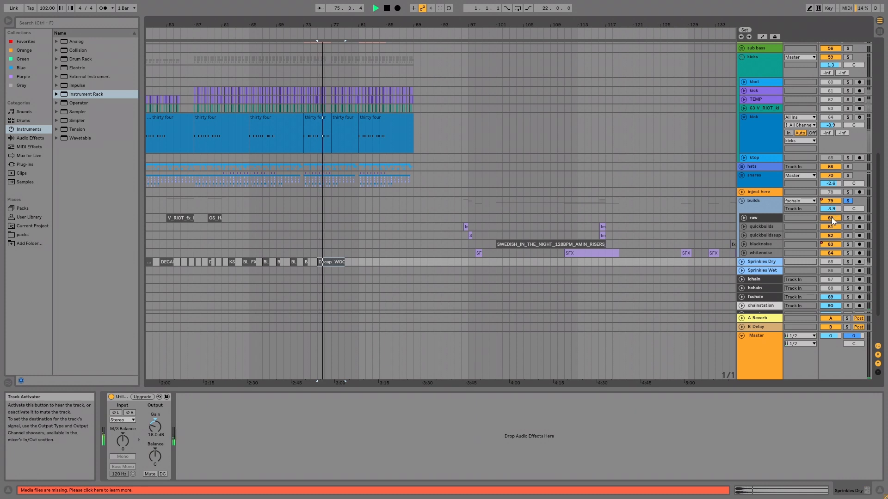
# Audition the SWEDISH_IN_THE_NIGHT riser clip on the blacknoise track and the SFX clip at bar 111 on whitenoise
pyautogui.press('space')
pyautogui.click(571, 244)
pyautogui.press('space')
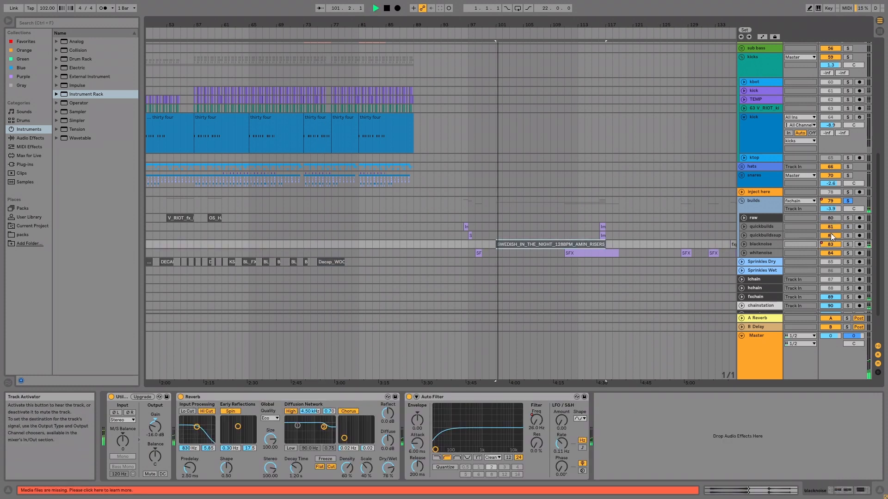
pyautogui.press('space')
pyautogui.click(603, 253)
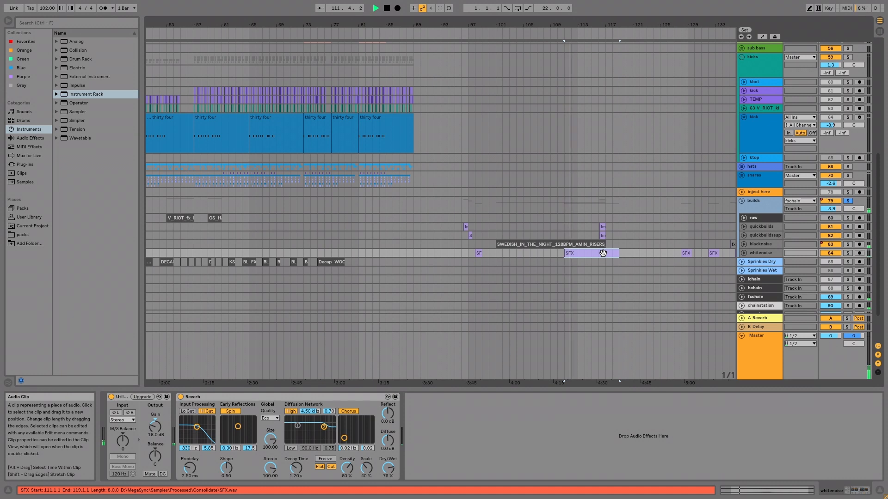
# Try the SFX clip on the Sprinkles Wet track at bar 53, audition it soloed and in the mix, and undo the move
pyautogui.moveTo(603, 253); pyautogui.dragTo(206, 271)
pyautogui.press('space')
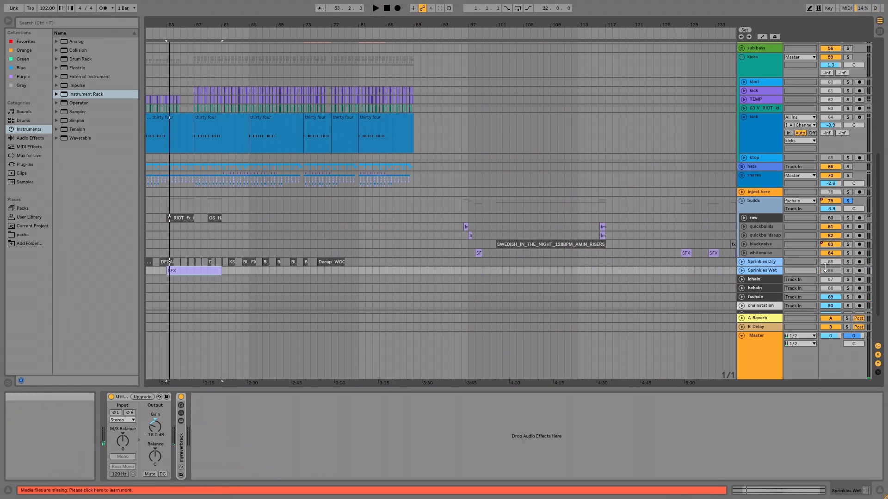
pyautogui.press('space')
pyautogui.click(847, 271)
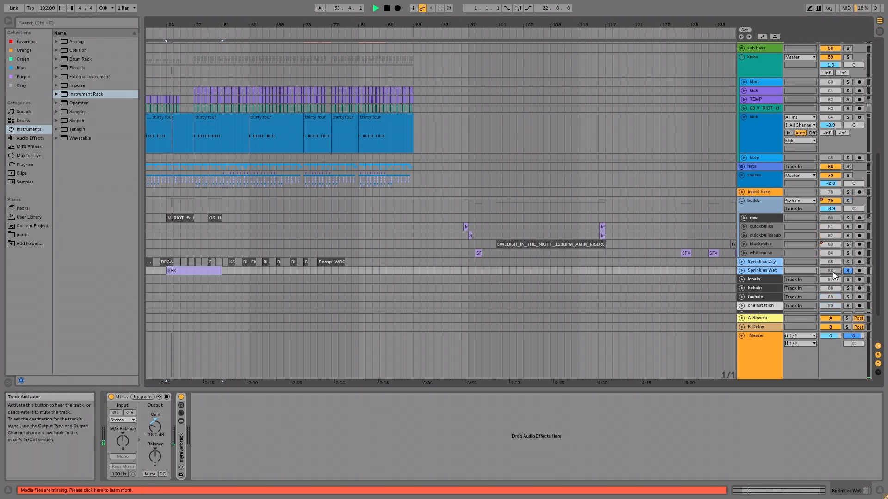
pyautogui.click(848, 271)
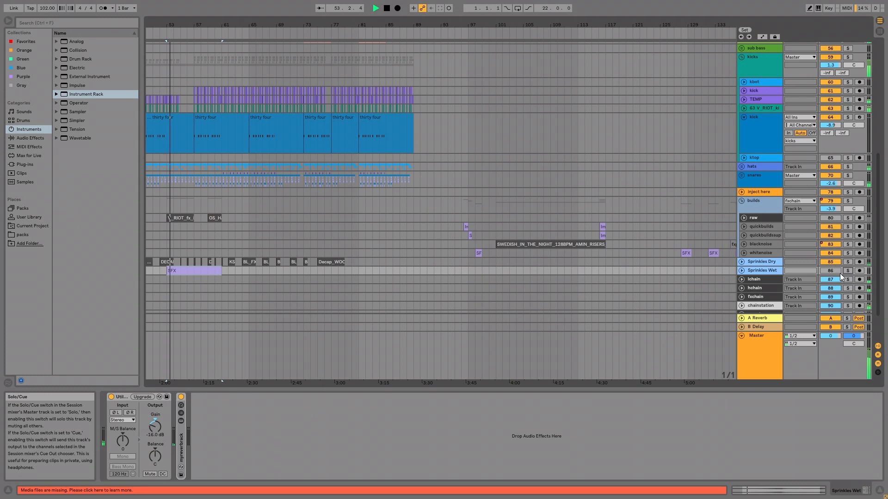
pyautogui.click(848, 271)
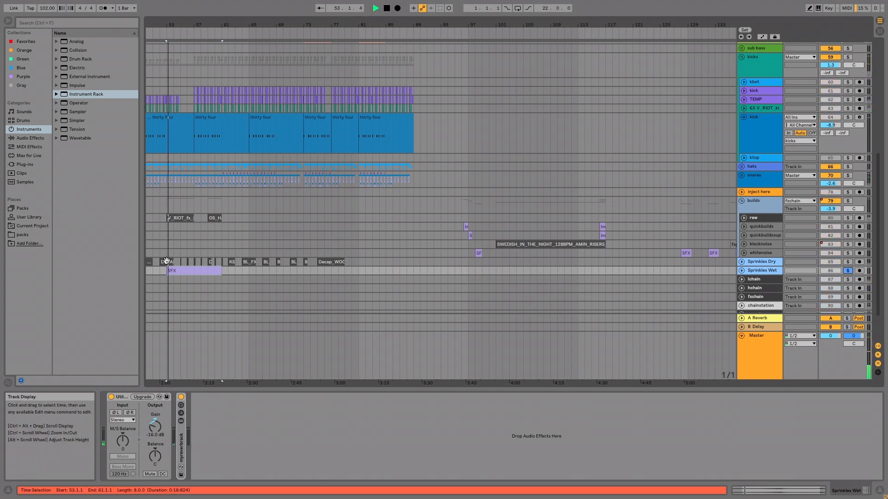
pyautogui.click(197, 245)
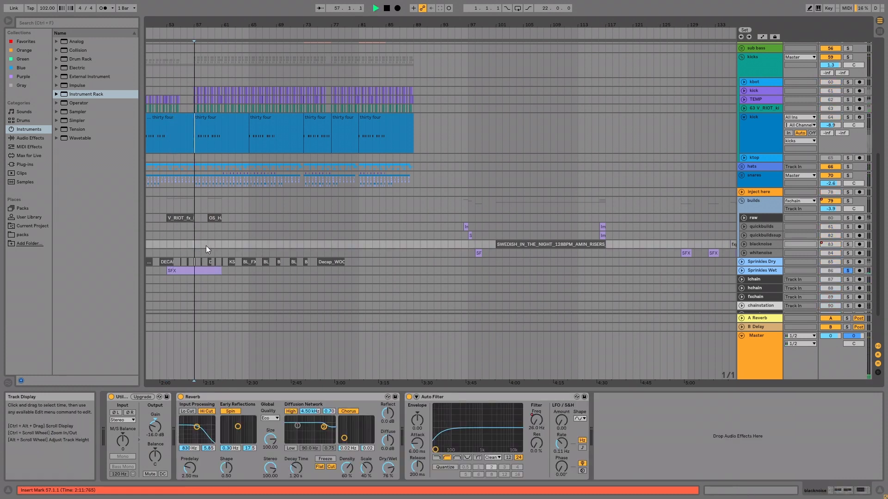
pyautogui.press('space')
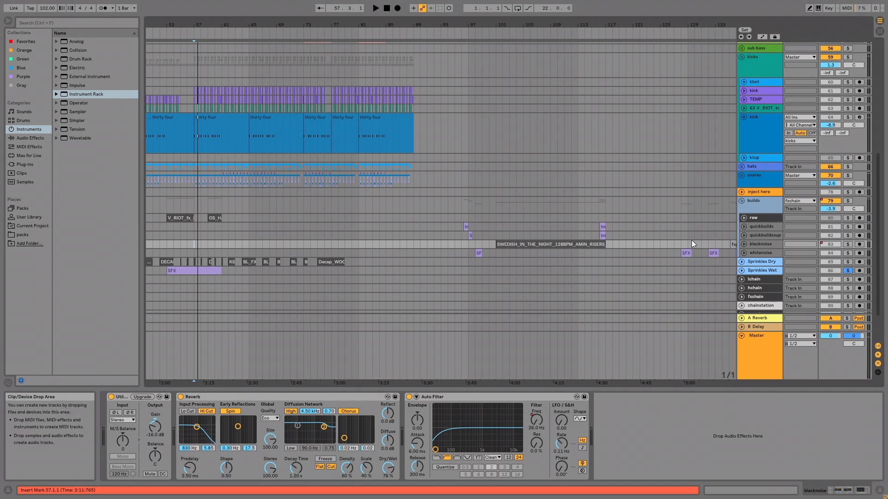
pyautogui.hotkey('ctrl', 'z')
# Solo the whitenoise track and audition its SFX clip at bar 111
pyautogui.click(601, 251)
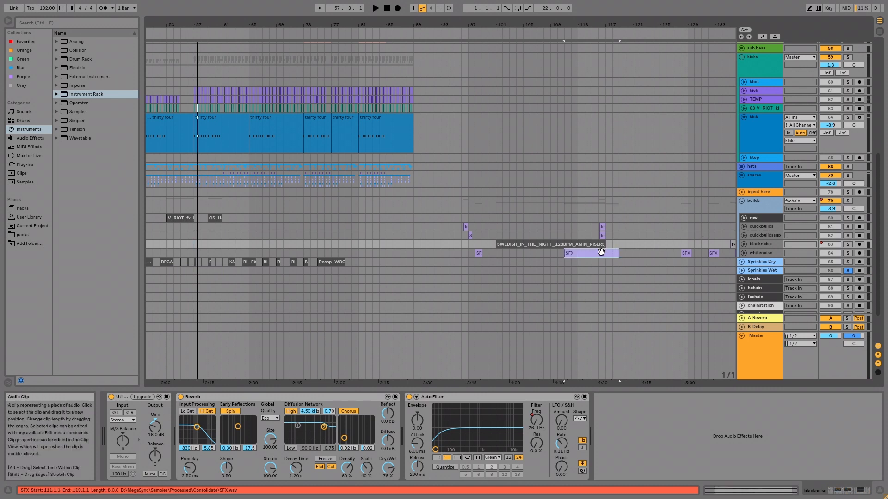
pyautogui.click(851, 253)
pyautogui.press('space')
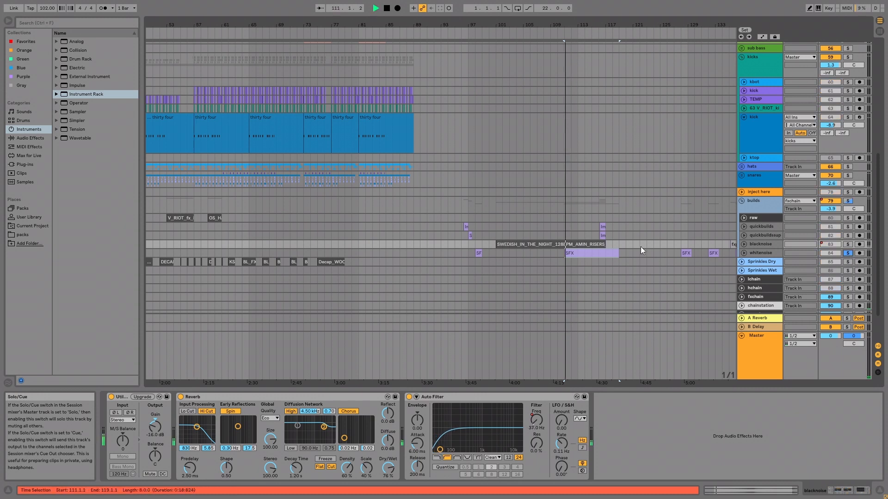
# Move the SFX clip along the whitenoise track to start at bar 55 and play it back
pyautogui.moveTo(602, 252); pyautogui.dragTo(217, 249)
pyautogui.press('space')
pyautogui.press('space')
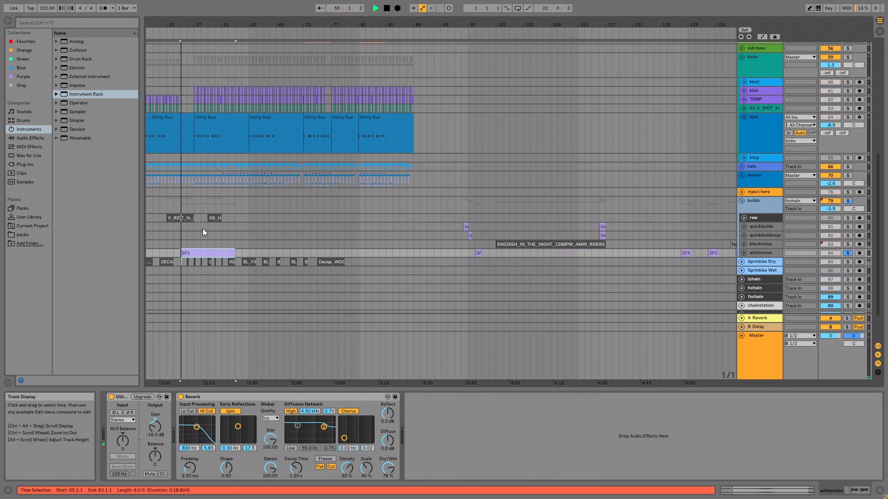
pyautogui.moveTo(187, 29); pyautogui.dragTo(467, 35)
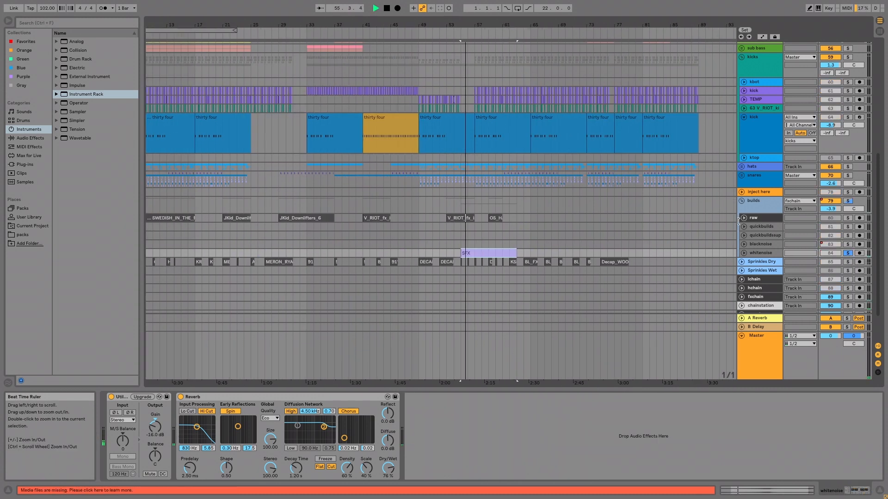
# Unsolo the whitenoise track and mute the blacknoise, quickbuildsup and quickbuilds tracks
pyautogui.click(846, 253)
pyautogui.click(835, 244)
pyautogui.click(834, 235)
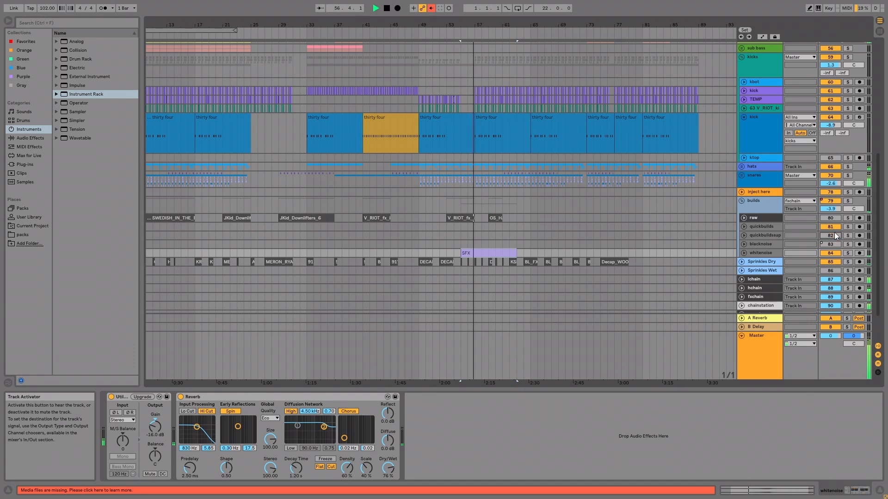
pyautogui.click(514, 252)
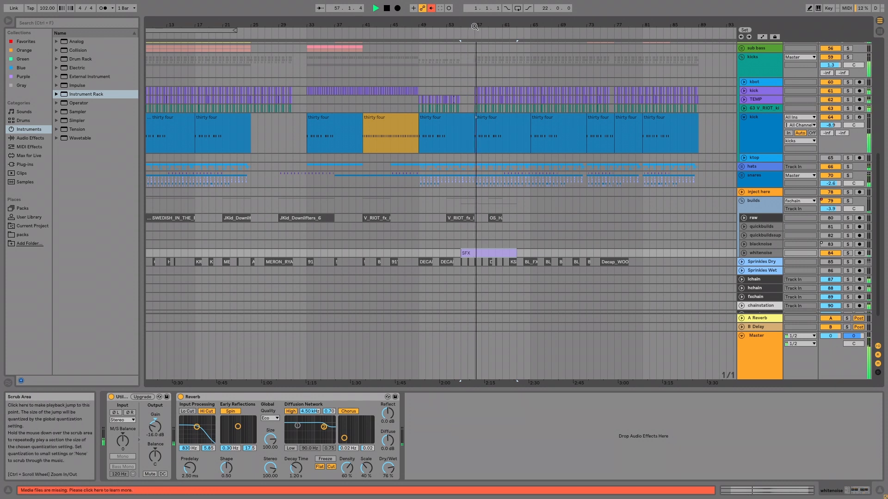
# Nudge the SFX clip on the whitenoise track about half a bar earlier and place the insert mark at bar 59
pyautogui.moveTo(474, 27); pyautogui.dragTo(476, 50)
pyautogui.click(550, 243)
pyautogui.moveTo(573, 253); pyautogui.dragTo(565, 250)
pyautogui.click(511, 244)
# Select the builds group, check it in the Session mixer, return to the Arrangement view and stop playback
pyautogui.click(761, 202)
pyautogui.press('Tab')
pyautogui.moveTo(300, 383); pyautogui.dragTo(626, 368)
pyautogui.press('Tab')
pyautogui.press('space')
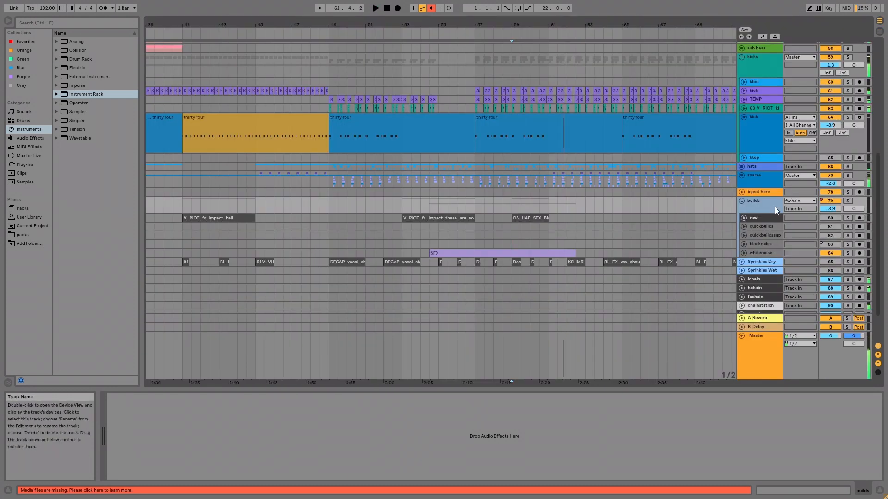
# Turn on automation mode and display the builds group's Speaker On envelope across the whole arrangement
pyautogui.press('a')
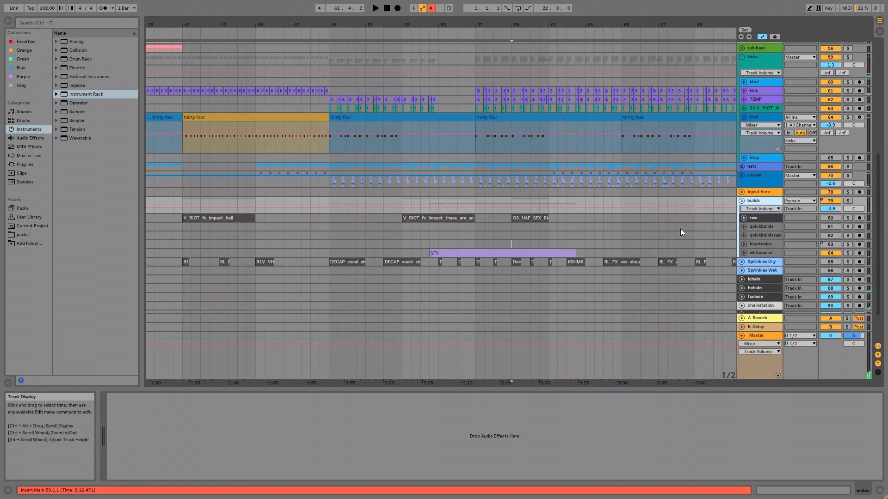
pyautogui.rightClick(831, 201)
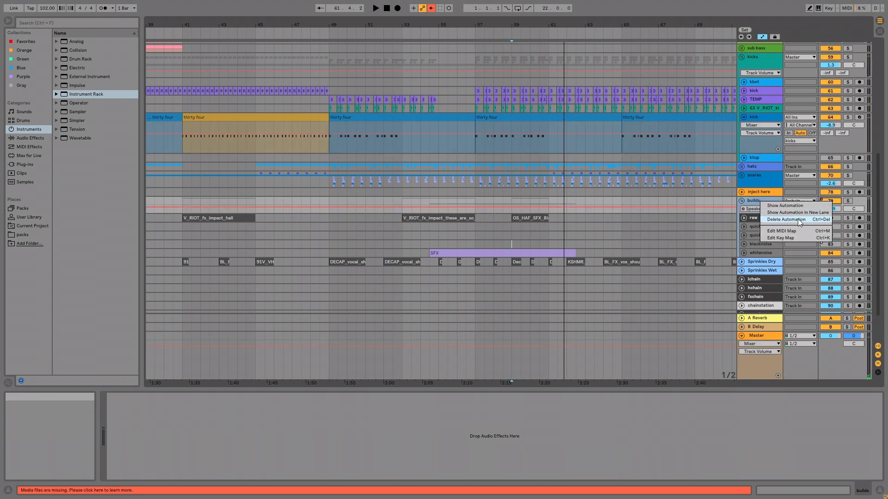
pyautogui.moveTo(485, 20); pyautogui.dragTo(325, 20)
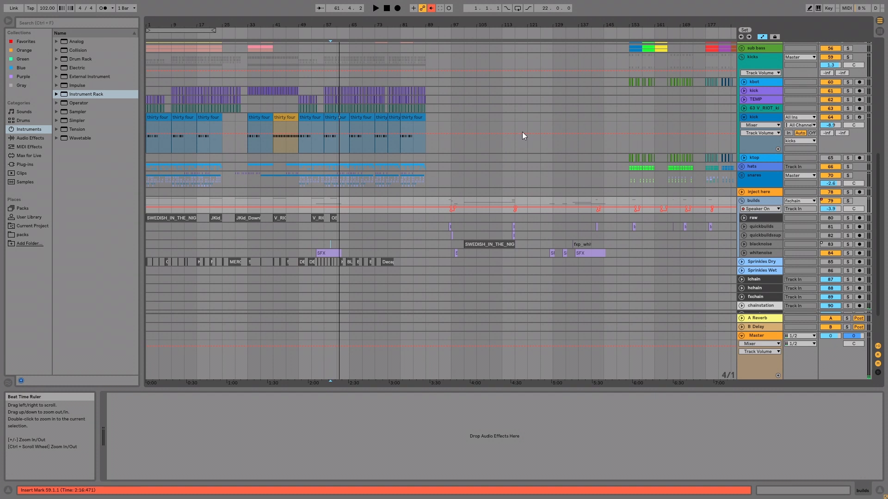
# Copy the builds group's Speaker On automation segment around bar 97 to bar 57 and play it back
pyautogui.click(440, 209)
pyautogui.click(327, 210)
pyautogui.press('space')
# Play the arrangement from bar 31 to hear the builds group's effects
pyautogui.moveTo(324, 27)
pyautogui.mouseDown()
pyautogui.moveTo(324, 39)
pyautogui.moveTo(529, 39)
pyautogui.mouseUp()
pyautogui.press('space')
pyautogui.click(351, 202)
pyautogui.press('space')
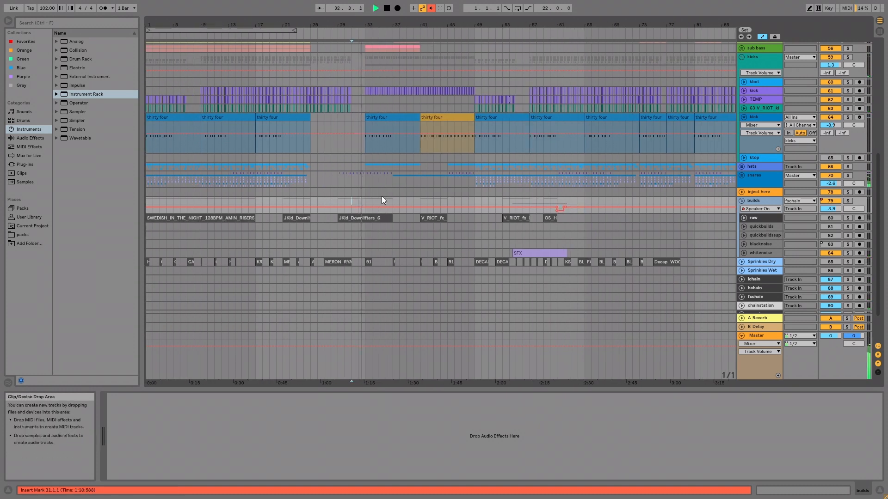
# Clear the Speaker On automation just after bar 61 on the builds group and paste the copied eight-bar segment at bar 61
pyautogui.press('space')
pyautogui.moveTo(578, 211)
pyautogui.mouseDown()
pyautogui.moveTo(546, 213)
pyautogui.moveTo(547, 250)
pyautogui.moveTo(554, 211)
pyautogui.moveTo(568, 213)
pyautogui.mouseUp()
pyautogui.press('Delete')
pyautogui.hotkey('ctrl', 'v')
pyautogui.click(553, 211)
pyautogui.hotkey('ctrl', 'v')
pyautogui.click(557, 210)
pyautogui.hotkey('ctrl', 'v')
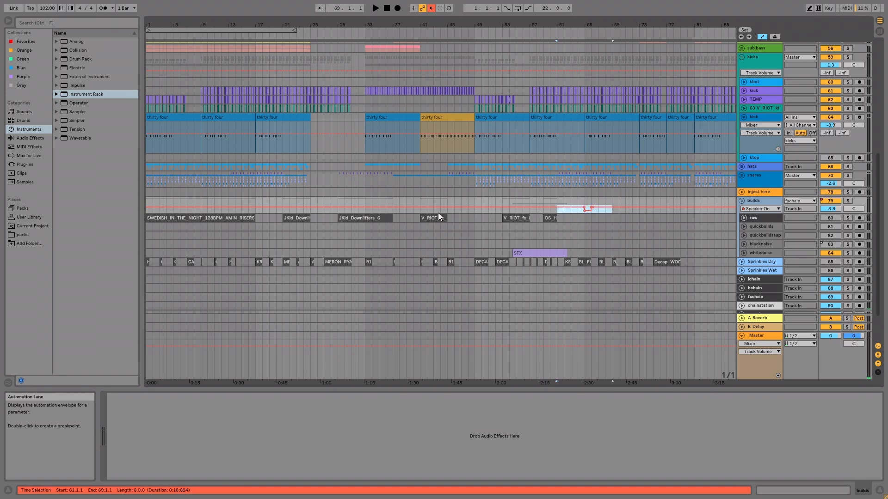
# Paste the copied eight-bar Speaker On automation segment at bars 29 and 13 of the builds group and play from bar 1
pyautogui.click(338, 210)
pyautogui.hotkey('ctrl', 'v')
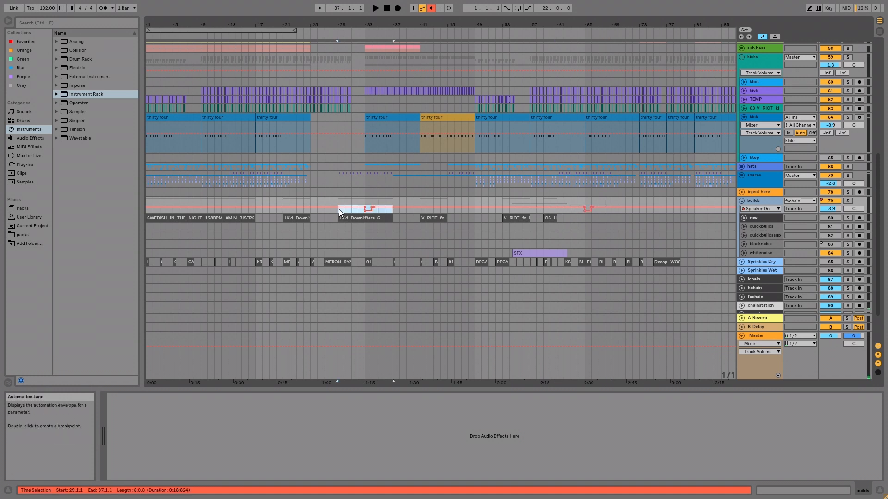
pyautogui.click(229, 210)
pyautogui.hotkey('ctrl', 'v')
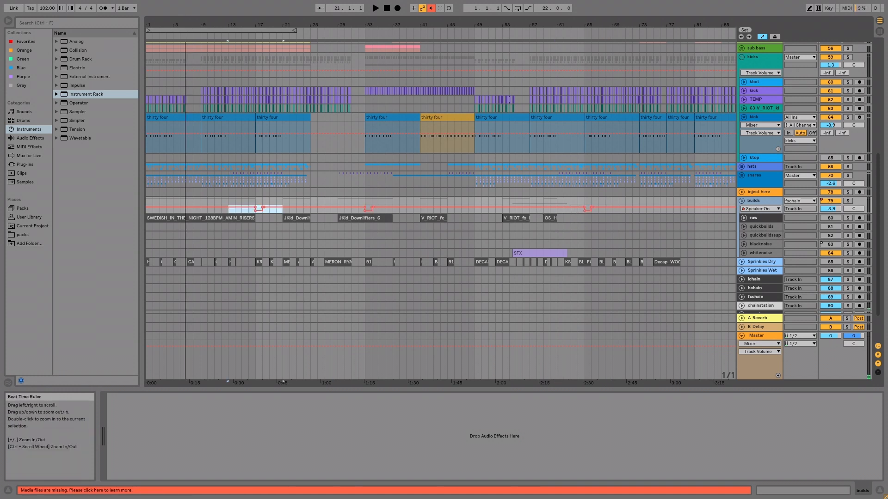
pyautogui.click(157, 210)
pyautogui.press('space')
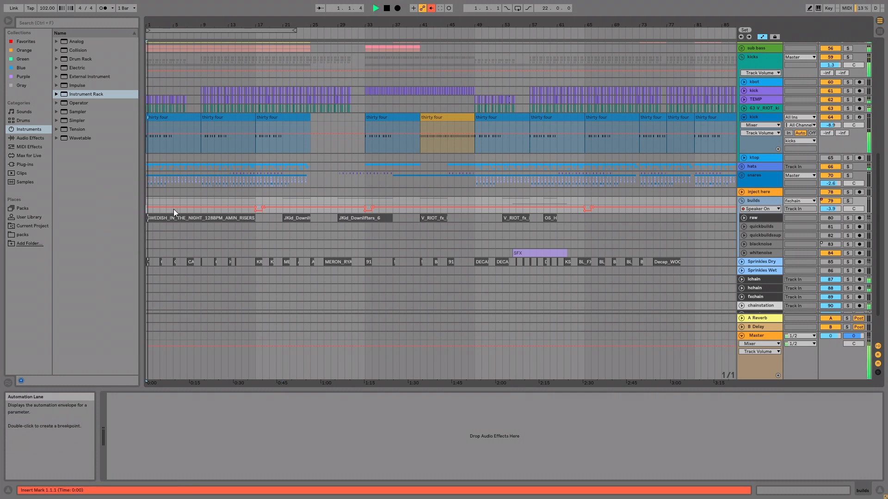
# Paste the same Speaker On automation segment at bars 5, 21 and 37 of the builds group
pyautogui.moveTo(175, 211); pyautogui.dragTo(228, 212)
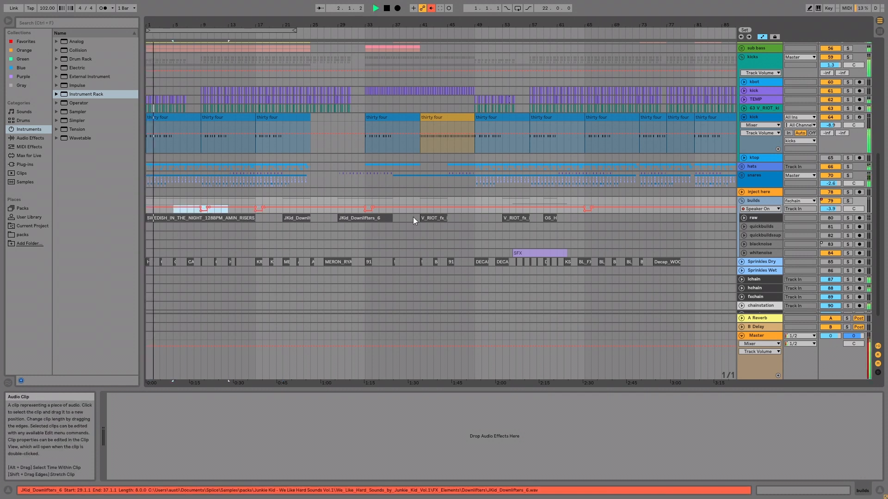
pyautogui.click(284, 210)
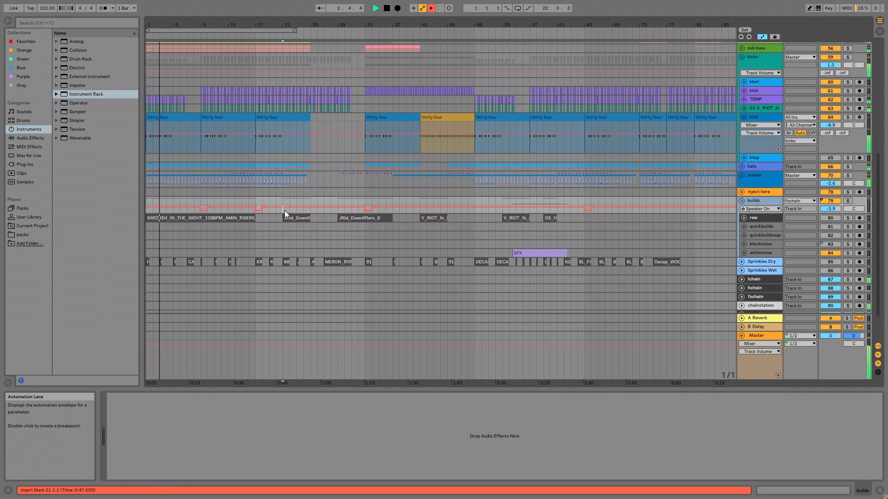
pyautogui.moveTo(284, 210); pyautogui.dragTo(326, 215)
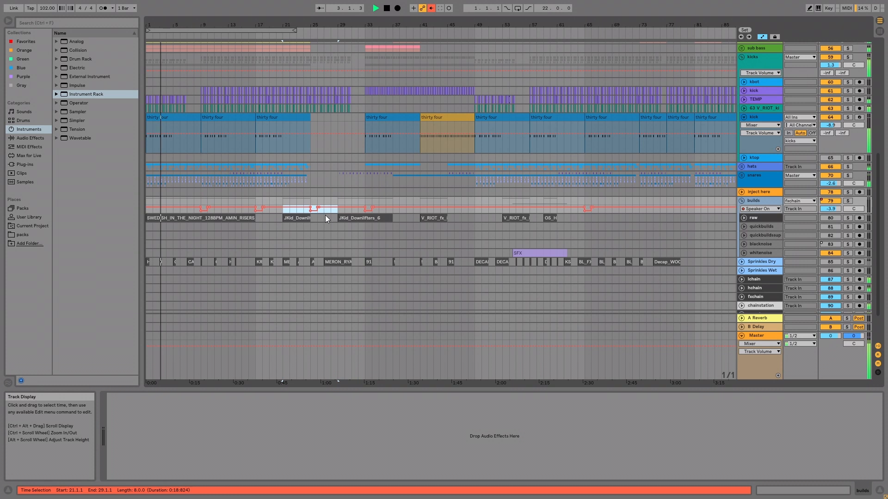
pyautogui.click(399, 210)
pyautogui.moveTo(397, 210); pyautogui.dragTo(463, 211)
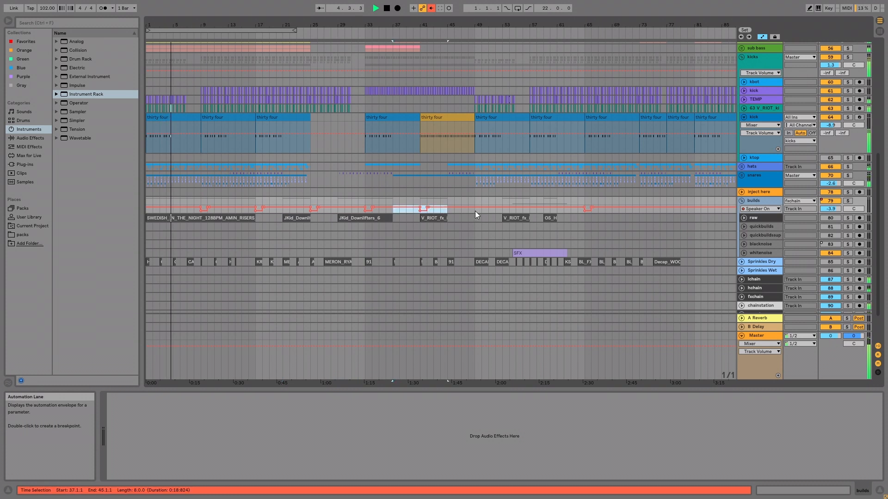
# Examine the Master track's frequency spectrum in the SPAN analyzer during playback and close it
pyautogui.click(766, 335)
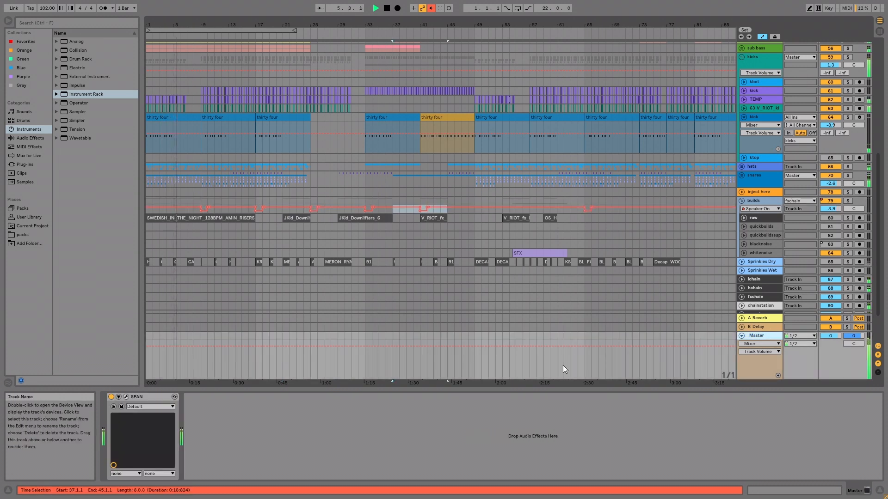
pyautogui.click(119, 398)
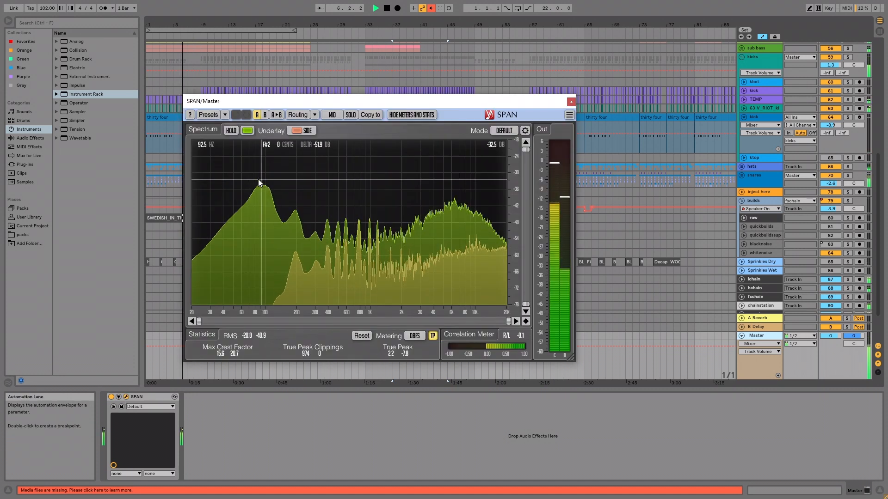
pyautogui.press('Escape')
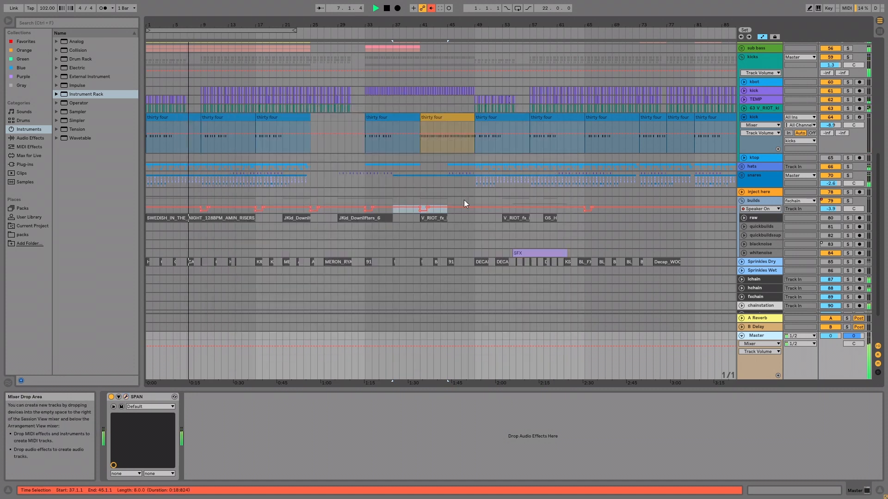
# Raise the mid band's input gain in the vsilk1 track's "Multi to set mood" multiband device
pyautogui.click(364, 124)
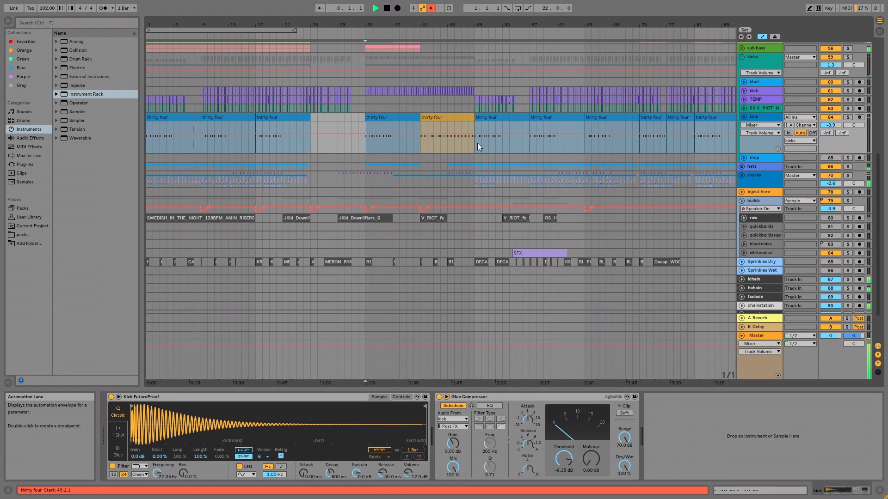
pyautogui.scroll(5, 468, 167)
pyautogui.scroll(6, 468, 168)
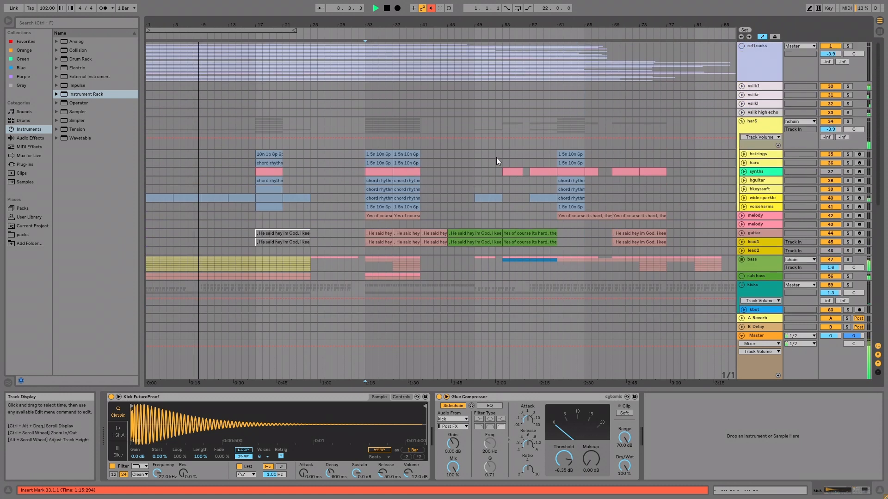
pyautogui.click(755, 129)
pyautogui.click(756, 87)
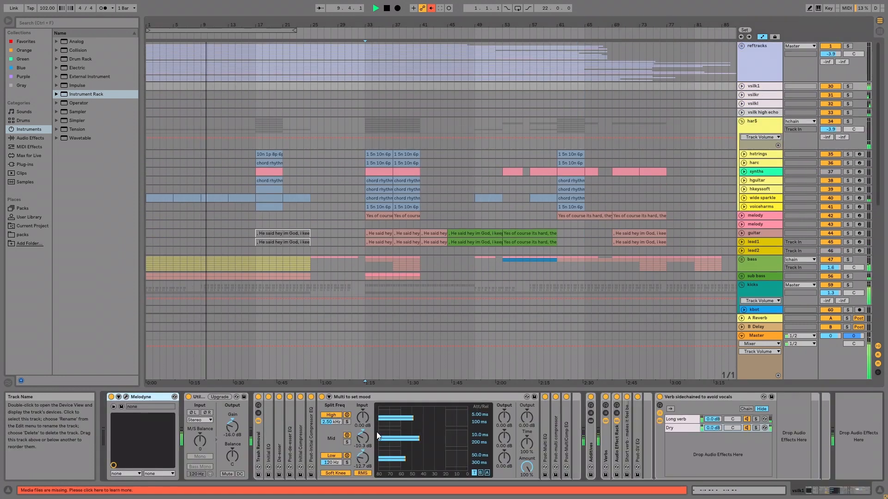
pyautogui.moveTo(362, 438); pyautogui.dragTo(362, 432)
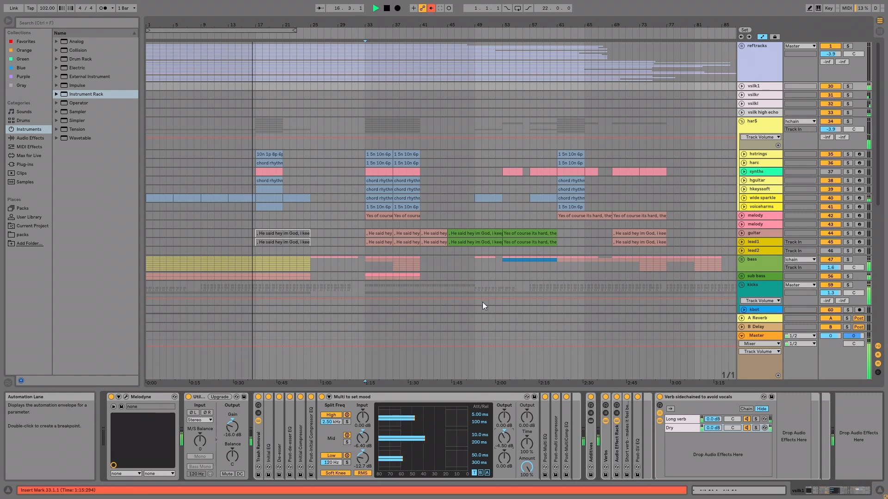
pyautogui.moveTo(504, 437); pyautogui.dragTo(504, 419)
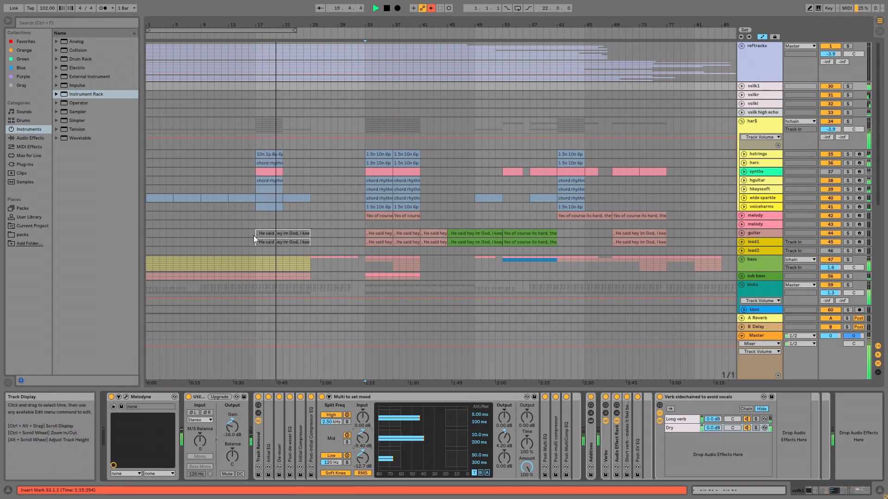
# Copy the whitenoise track's SFX clip from around bar 54 and paste it at bar 20 on the same track
pyautogui.click(276, 85)
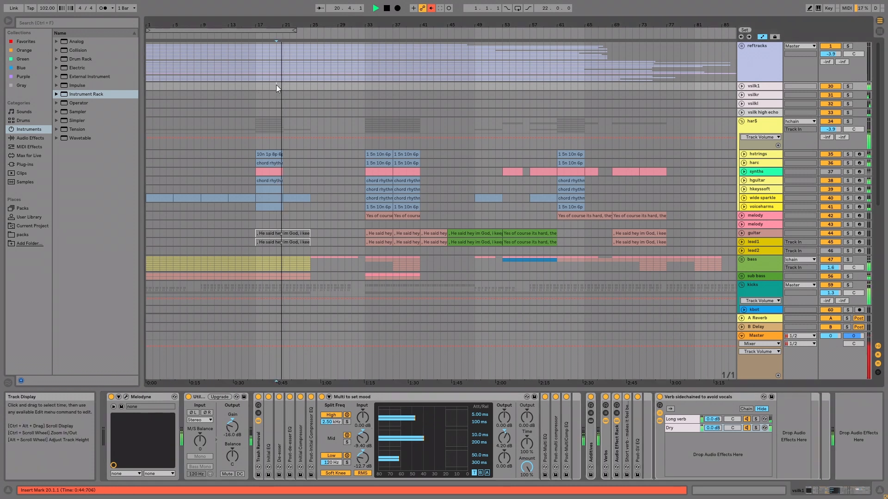
pyautogui.scroll(-15, 410, 180)
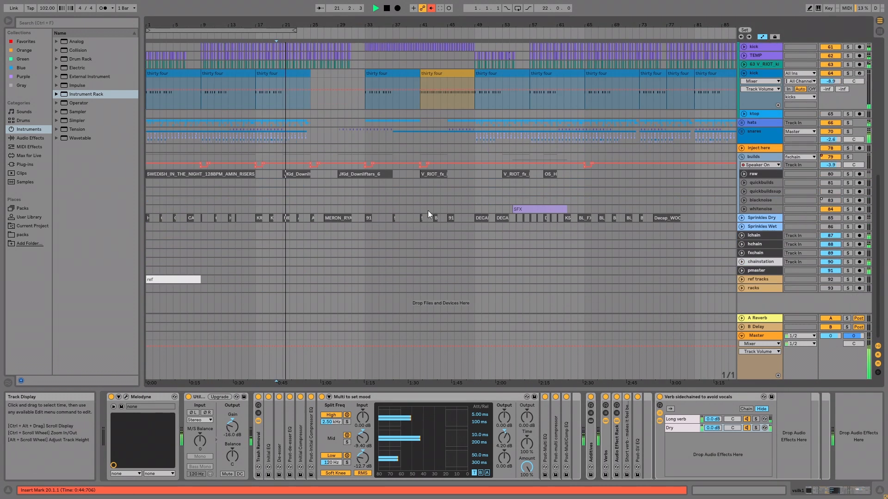
pyautogui.click(765, 272)
pyautogui.click(755, 280)
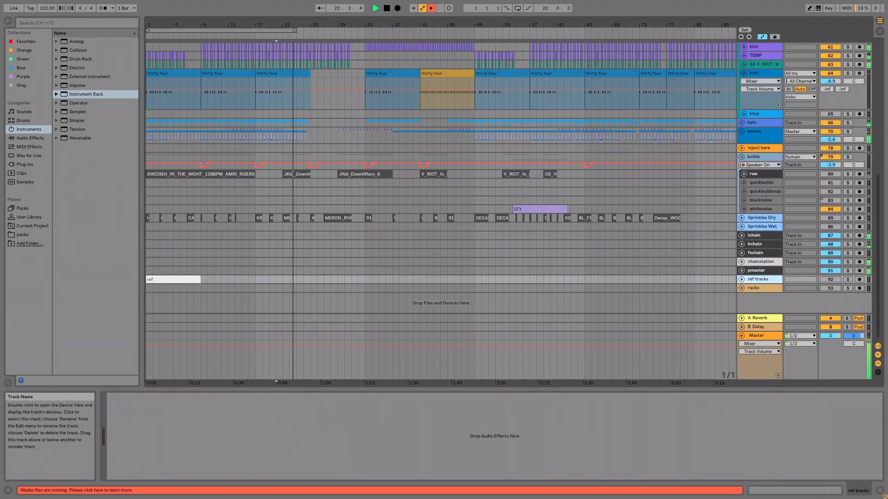
pyautogui.click(754, 156)
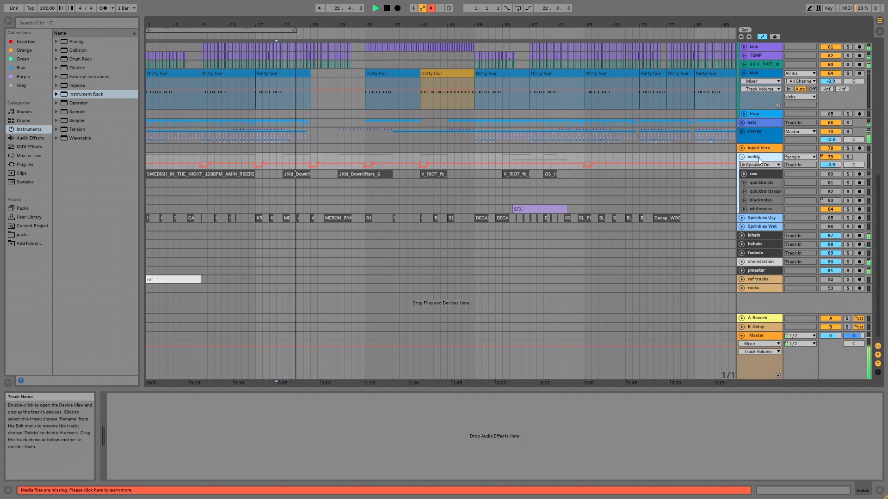
pyautogui.click(319, 184)
pyautogui.click(541, 209)
pyautogui.hotkey('ctrl', 'c')
pyautogui.click(277, 209)
pyautogui.hotkey('ctrl', 'v')
# Solo the builds group and play the SFX clip at bar 20 with a closer view of it
pyautogui.click(830, 157)
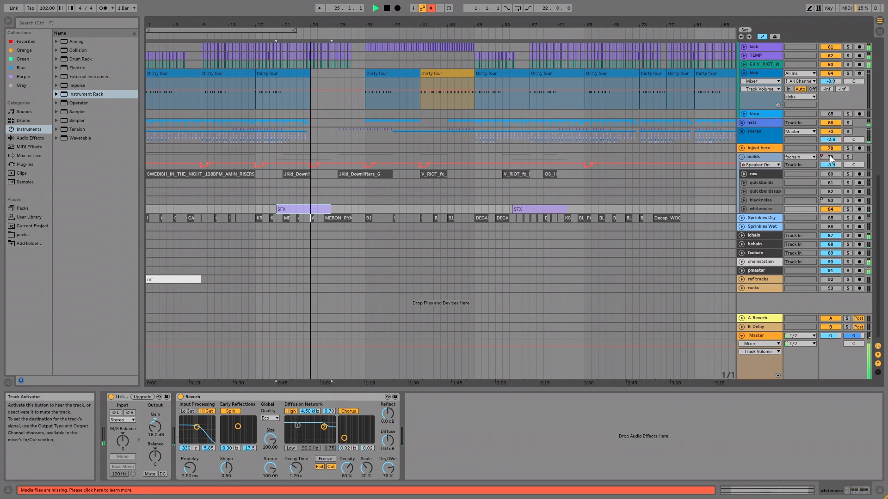
pyautogui.click(830, 157)
pyautogui.click(849, 157)
pyautogui.press('space')
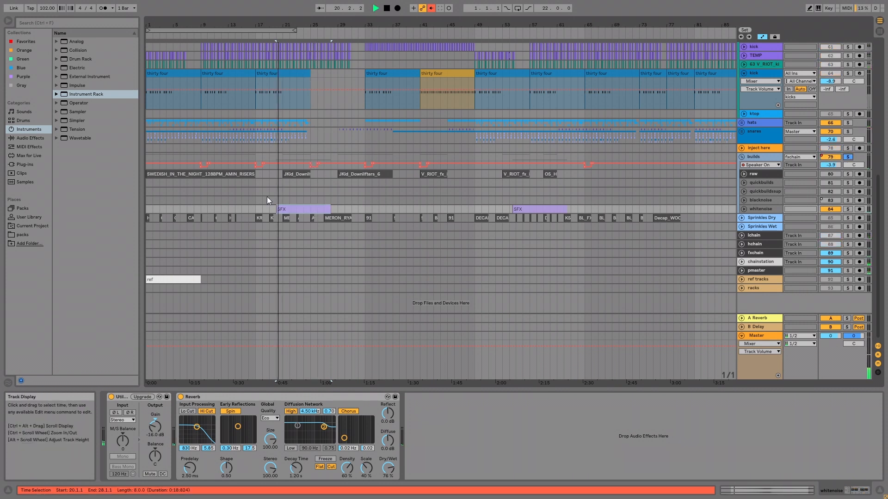
pyautogui.click(301, 200)
pyautogui.moveTo(297, 26); pyautogui.dragTo(298, 69)
pyautogui.press('space')
pyautogui.click(766, 210)
pyautogui.press('Tab')
pyautogui.press('space')
pyautogui.press('Tab')
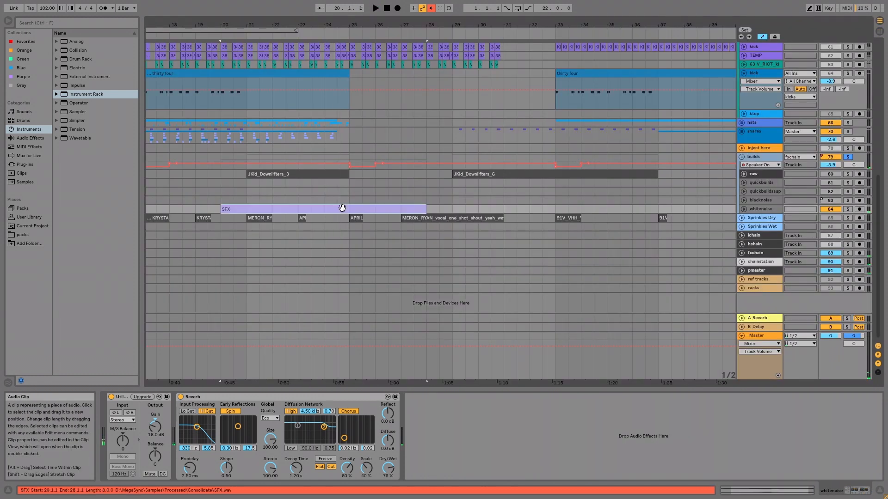
# Reset the gain of the SFX clip at bar 20 to its default and raise it to 1.56 dB
pyautogui.doubleClick(341, 208)
pyautogui.press('space')
pyautogui.press('space')
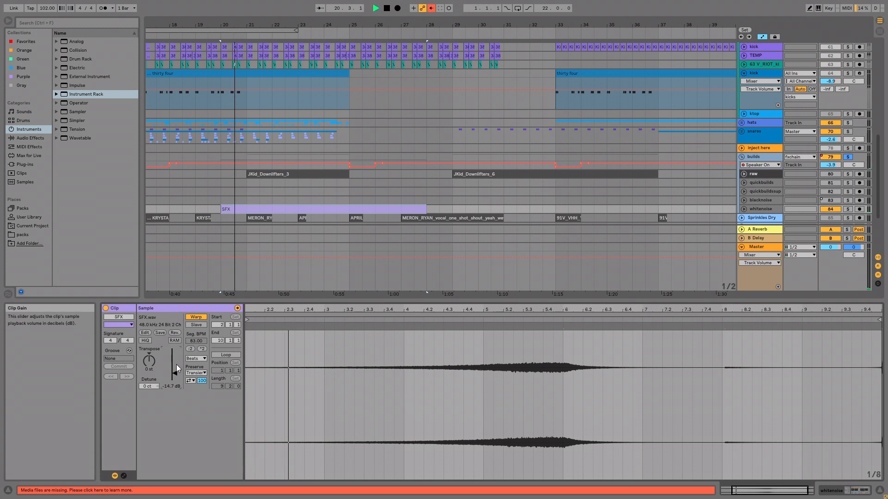
pyautogui.rightClick(175, 374)
pyautogui.click(200, 379)
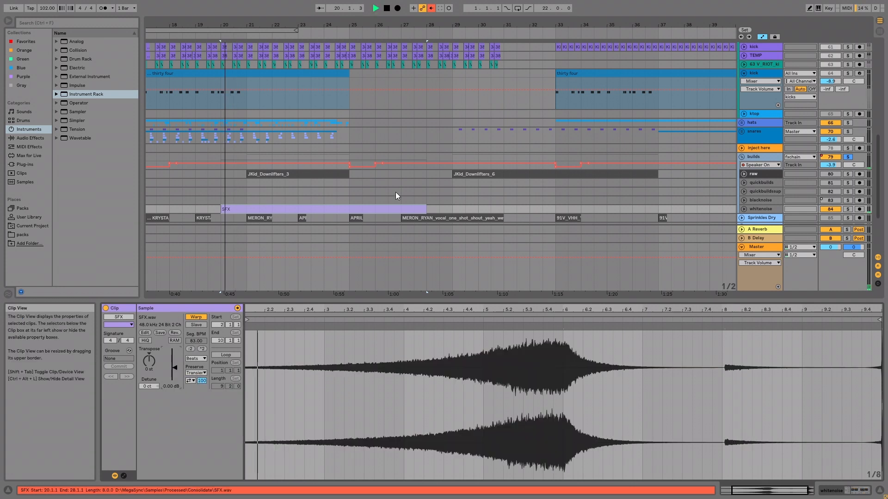
pyautogui.moveTo(175, 368); pyautogui.dragTo(175, 366)
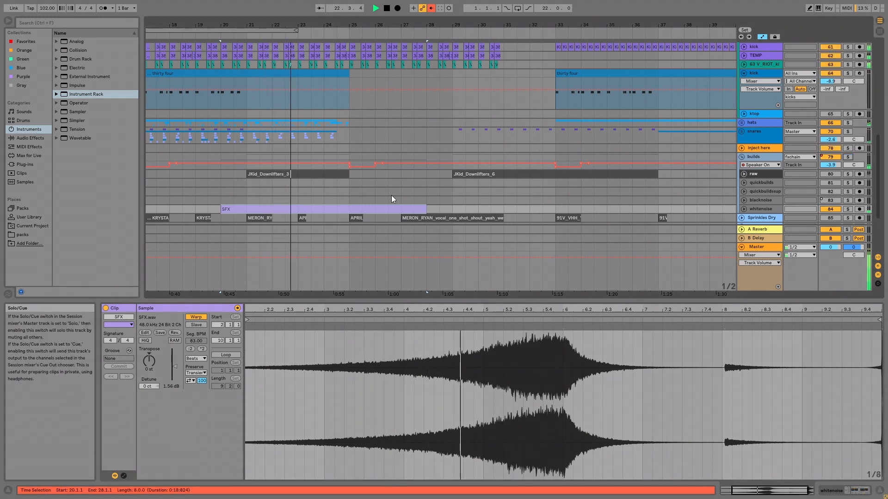
# Move the SFX clip from bar 20 to bar 21 and unfold the whitenoise track to show its waveform
pyautogui.click(340, 201)
pyautogui.click(339, 201)
pyautogui.moveTo(333, 209); pyautogui.dragTo(357, 207)
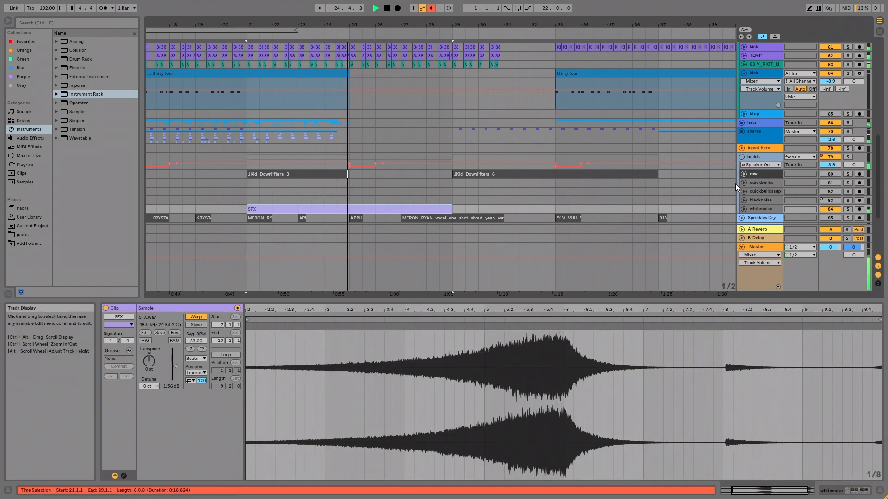
pyautogui.click(743, 209)
# Play from around bar 24 to hear the moved SFX clip against the builds group's automation
pyautogui.click(325, 200)
pyautogui.press('space')
pyautogui.press('space')
pyautogui.click(411, 209)
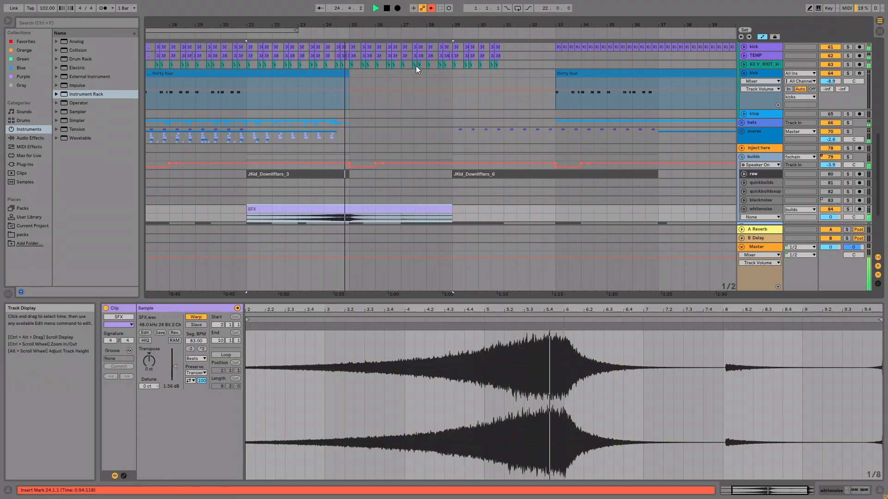
pyautogui.moveTo(412, 25)
pyautogui.mouseDown()
pyautogui.moveTo(412, 2)
pyautogui.moveTo(412, 17)
pyautogui.mouseUp()
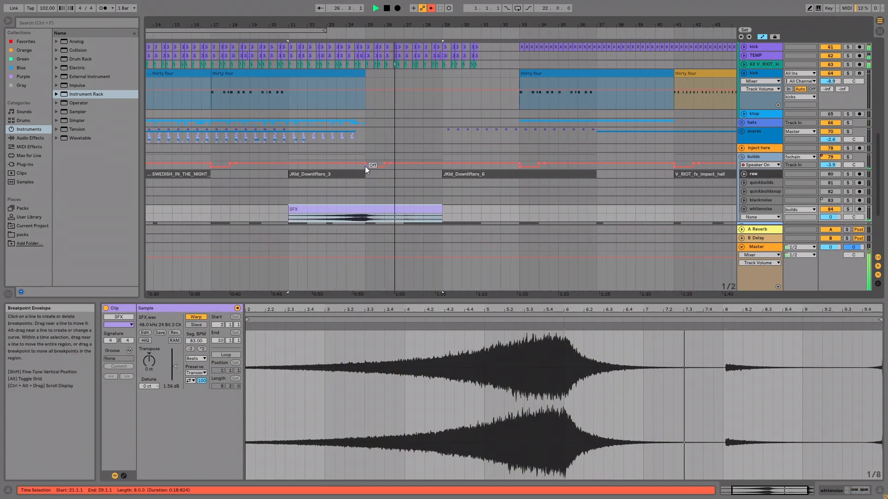
pyautogui.click(360, 200)
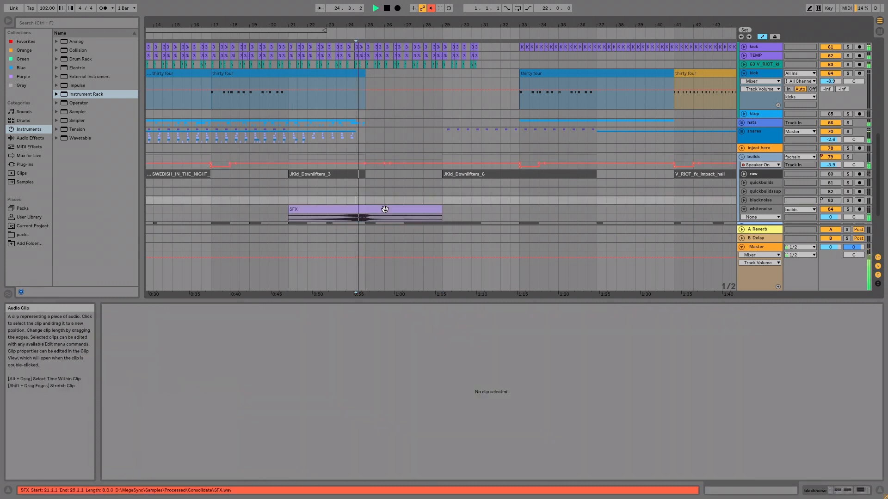
# Duplicate the SFX clip at bar 21 to bar 13 on the whitenoise track
pyautogui.click(384, 209)
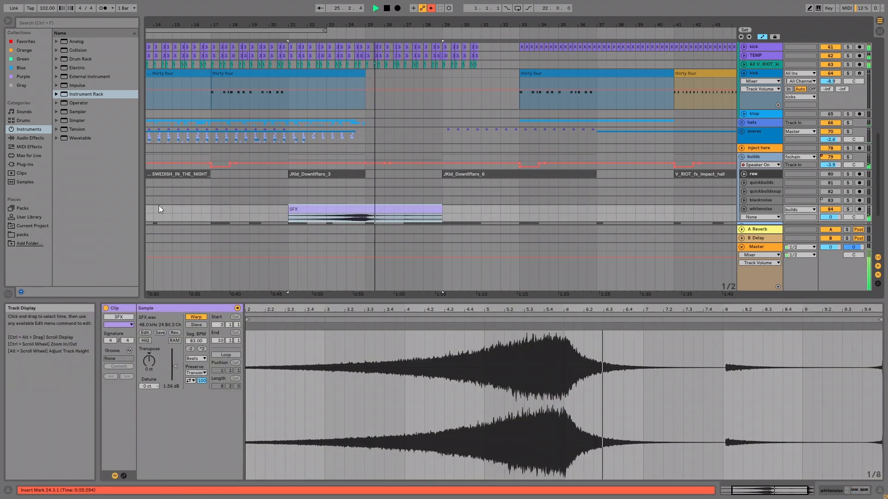
pyautogui.moveTo(251, 24); pyautogui.dragTo(294, 24)
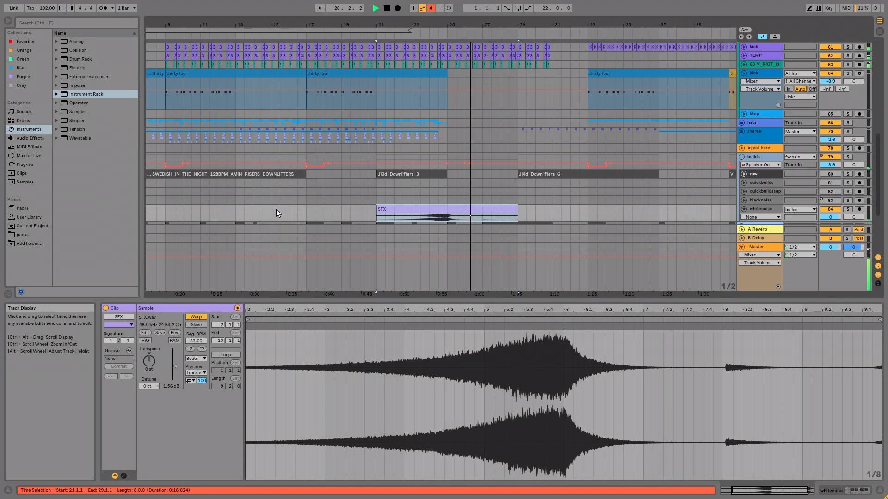
pyautogui.click(264, 207)
pyautogui.click(239, 206)
pyautogui.hotkey('ctrl', 'v')
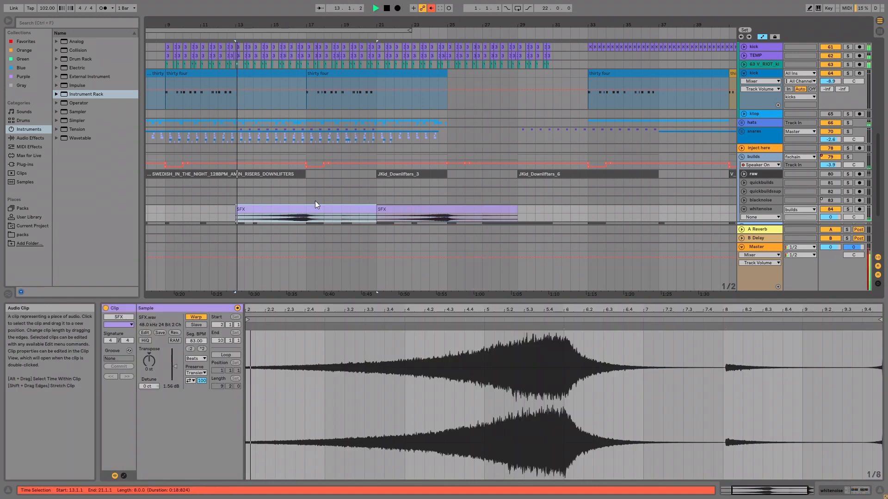
# Transpose the SFX clip at bar 13 down to -3 semitones and select the whitenoise track
pyautogui.click(290, 199)
pyautogui.click(318, 207)
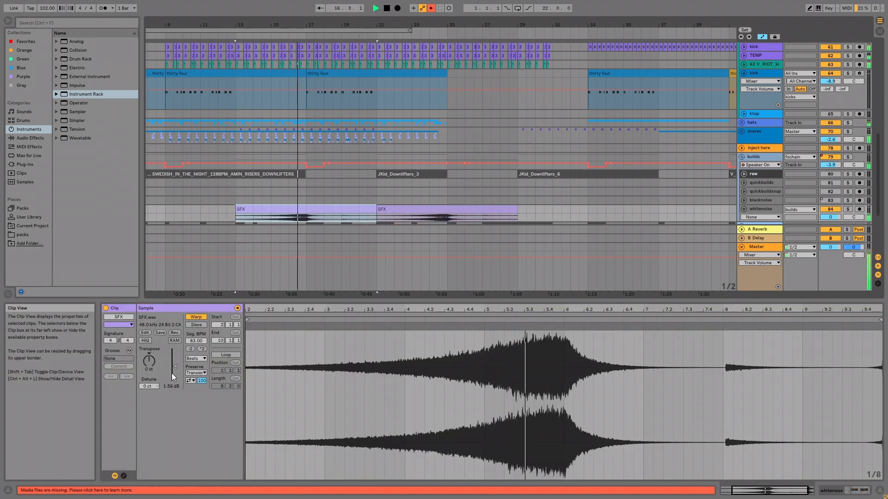
pyautogui.moveTo(150, 362); pyautogui.dragTo(151, 365)
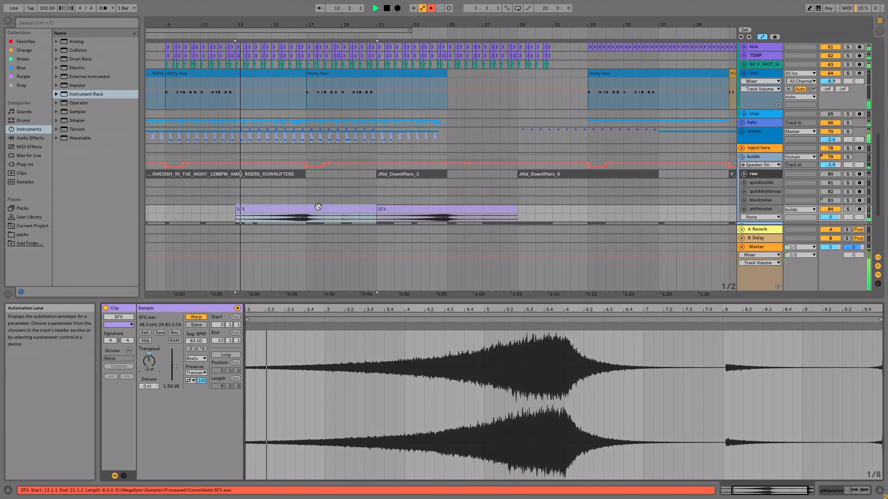
pyautogui.click(768, 211)
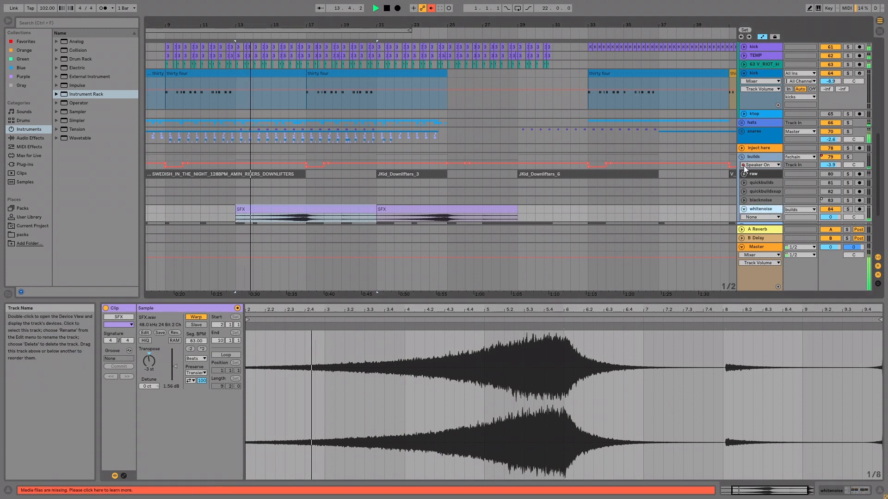
# Duplicate the whitenoise track and rename the copy whitenoisew
pyautogui.hotkey('ctrl', 'd')
pyautogui.click(764, 199)
pyautogui.hotkey('ctrl', 'r')
pyautogui.press('Return')
pyautogui.write('whitenoisew')
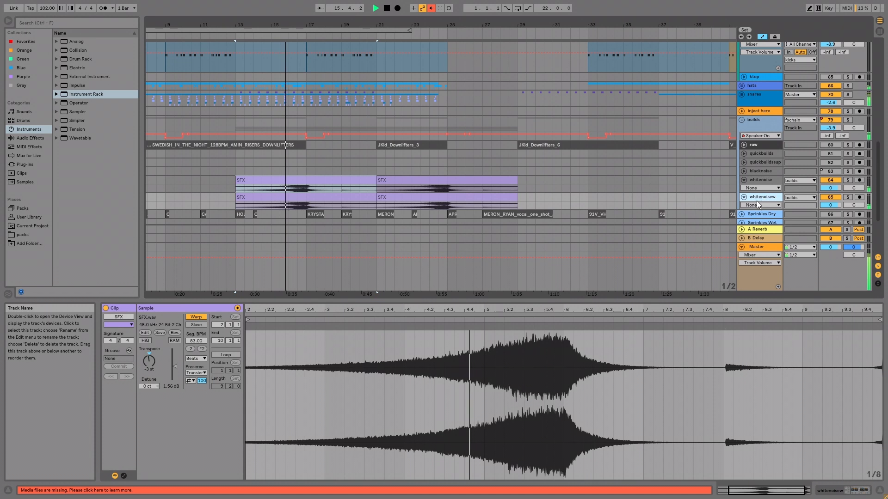
# Insert the Wider plug-in between Utility and Reverb on the whitenoisew track and set its width to 200%
pyautogui.doubleClick(773, 201)
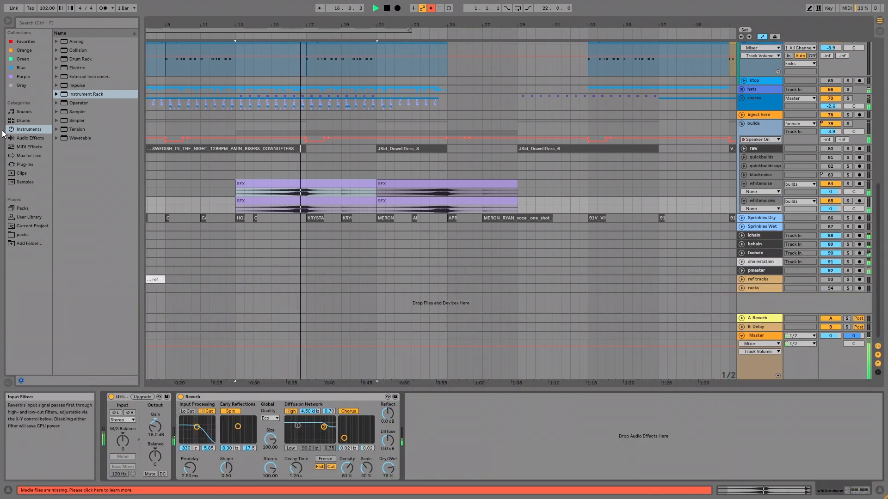
pyautogui.click(21, 161)
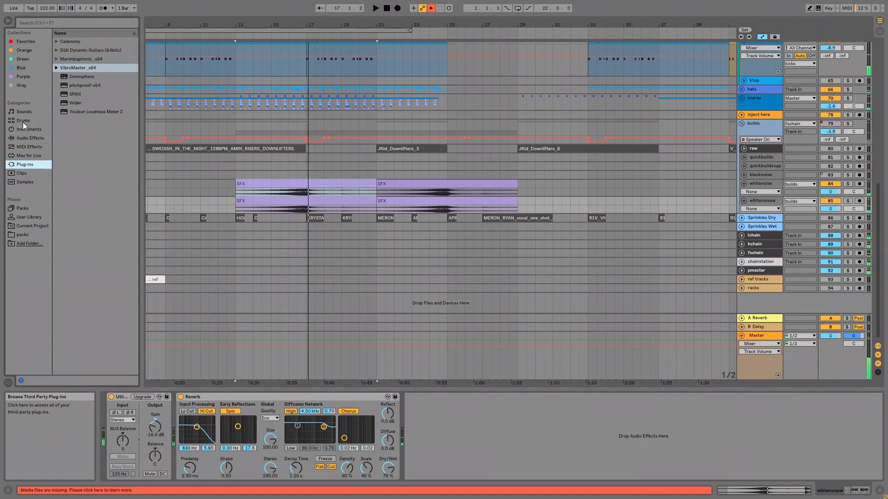
pyautogui.click(23, 121)
pyautogui.click(23, 165)
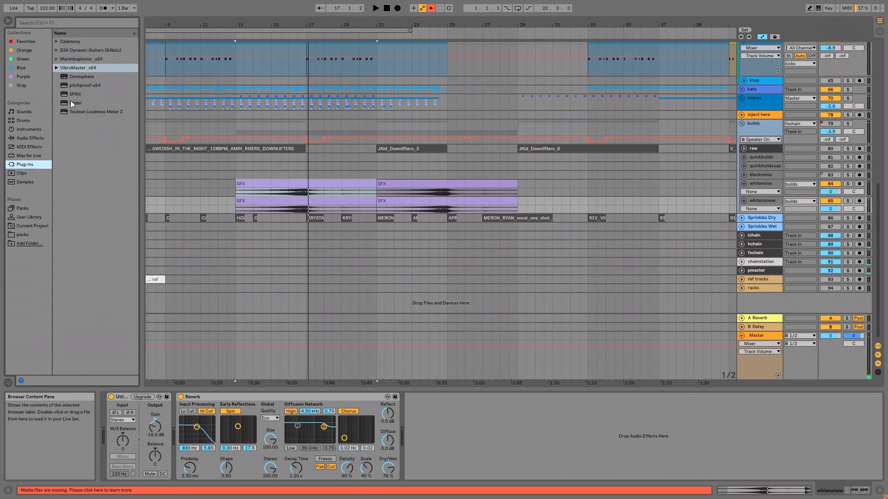
pyautogui.click(70, 103)
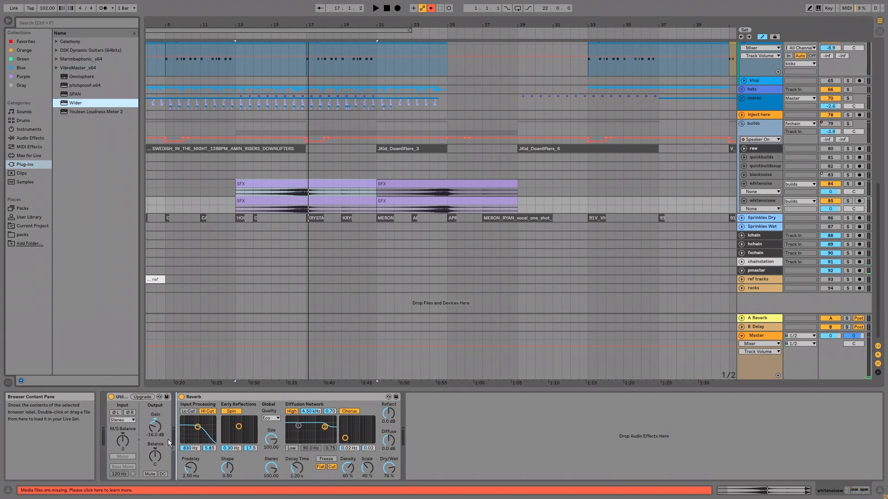
pyautogui.moveTo(149, 442); pyautogui.dragTo(193, 434)
pyautogui.moveTo(172, 1); pyautogui.dragTo(172, 0)
pyautogui.press('space')
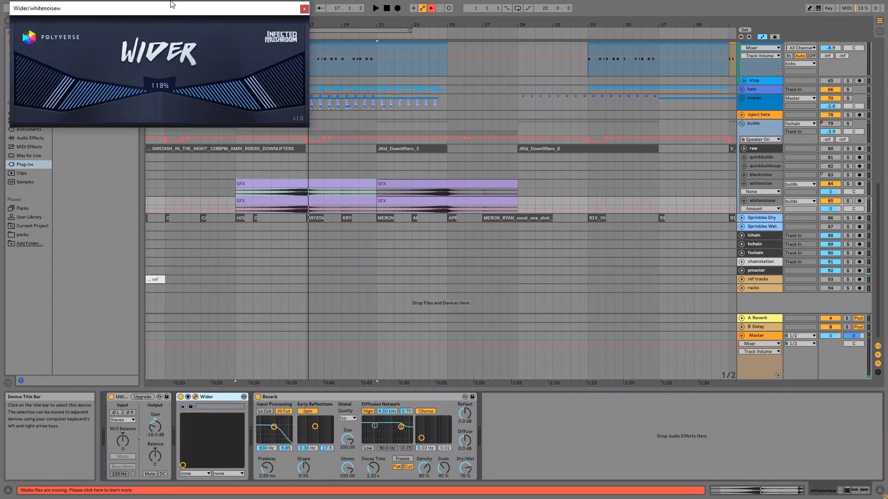
pyautogui.moveTo(162, 72); pyautogui.dragTo(161, 9)
# Play the stacked SFX clips on the whitenoise and whitenoisew tracks from bars 13 and 24 to hear the widened layer
pyautogui.click(289, 196)
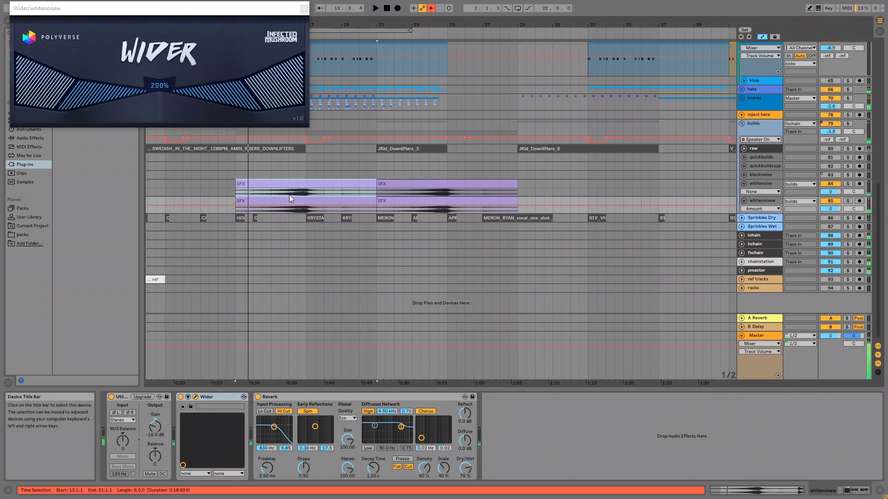
pyautogui.click(296, 193)
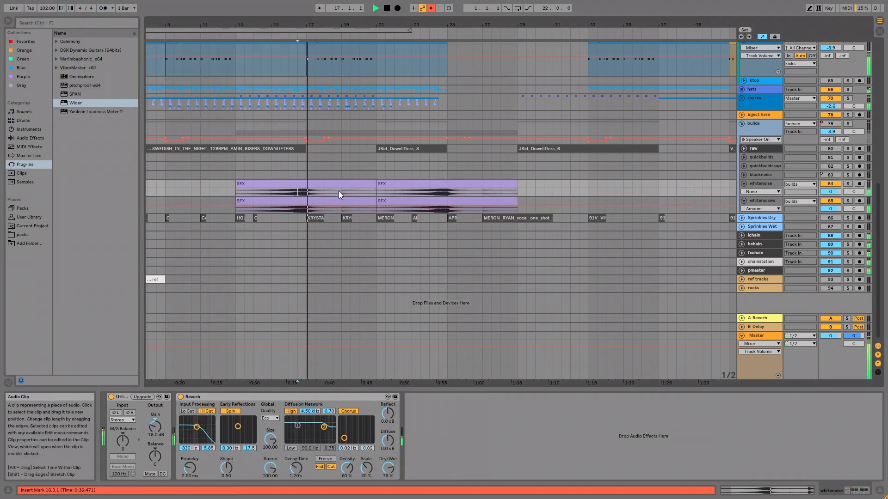
pyautogui.click(273, 198)
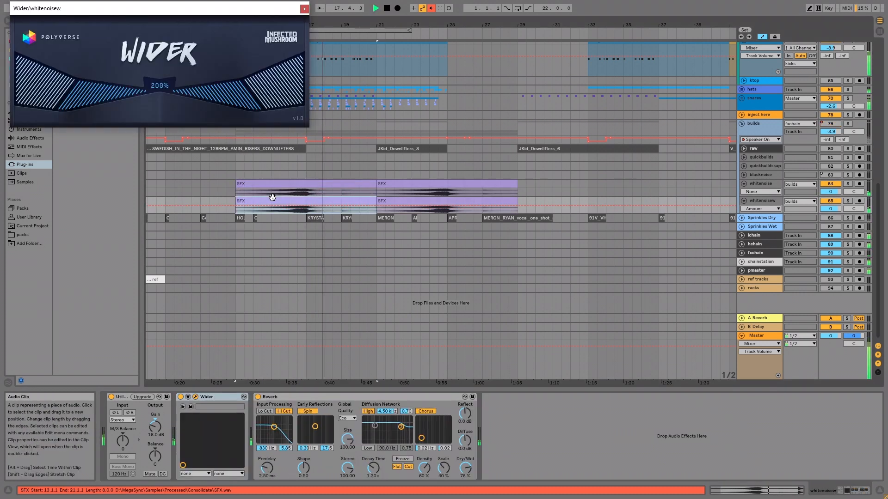
pyautogui.click(268, 194)
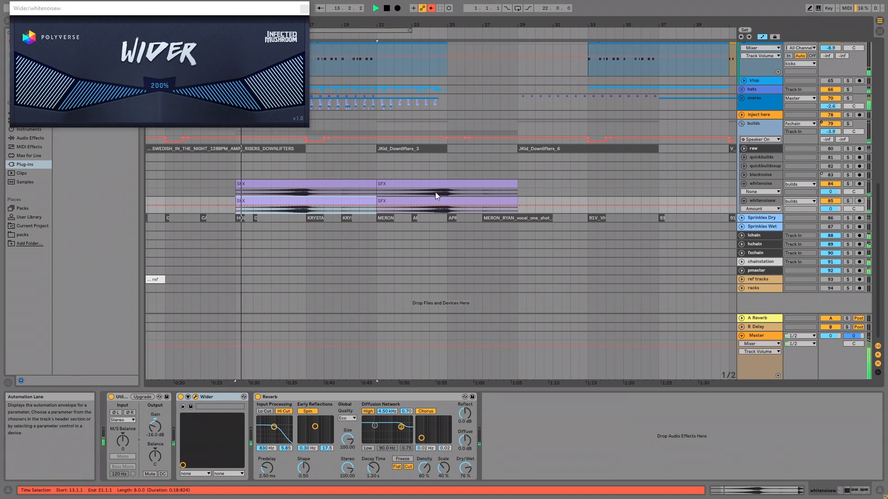
pyautogui.click(436, 193)
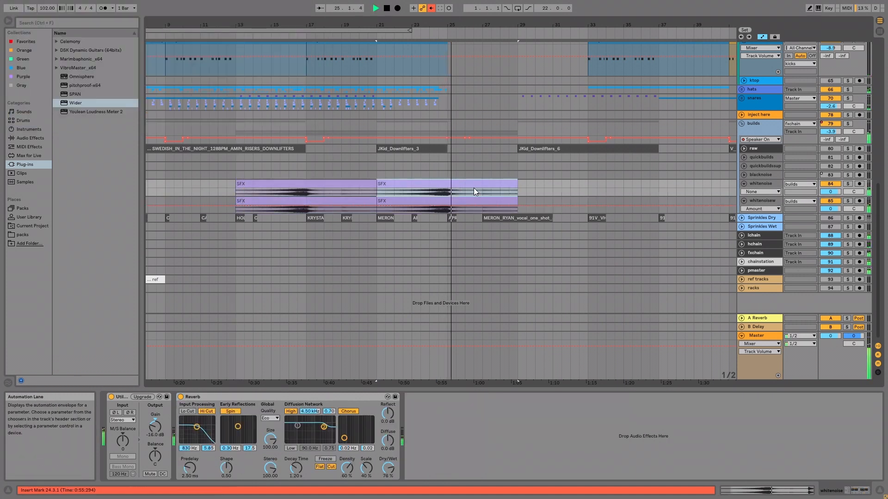
pyautogui.keyDown('shift'); pyautogui.click(497, 199); pyautogui.keyUp('shift')
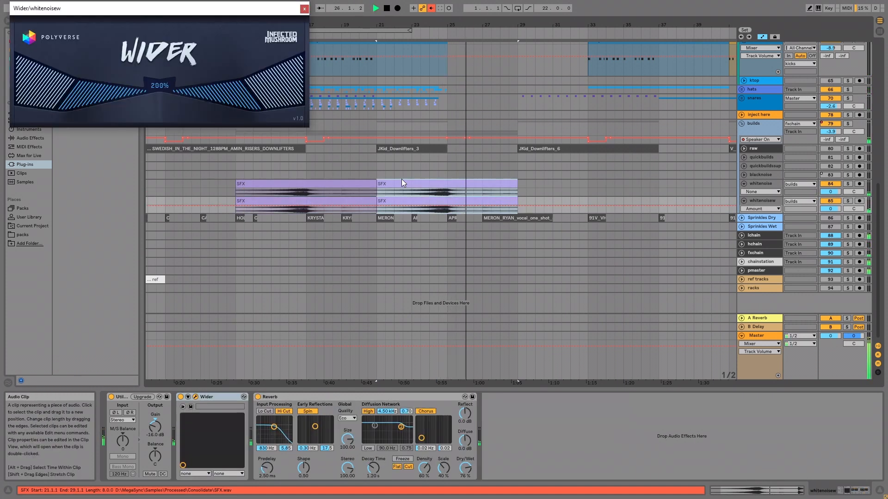
# Play the arrangement from around bar 39 and bar 55 to check the SFX clips near bar 54
pyautogui.scroll(-3, 417, 134)
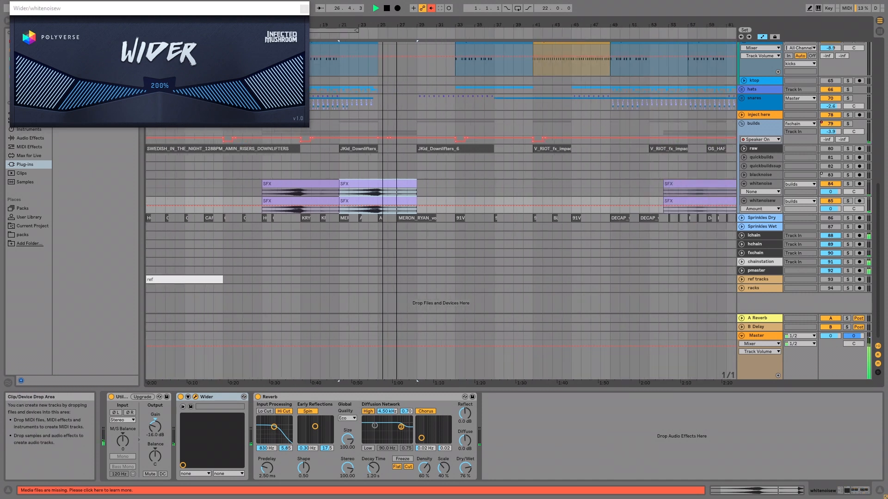
pyautogui.click(481, 182)
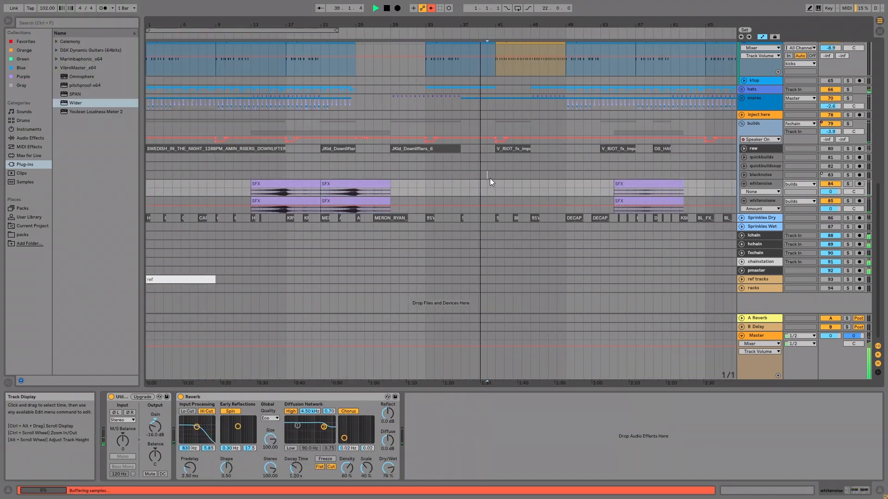
pyautogui.click(492, 176)
pyautogui.click(645, 184)
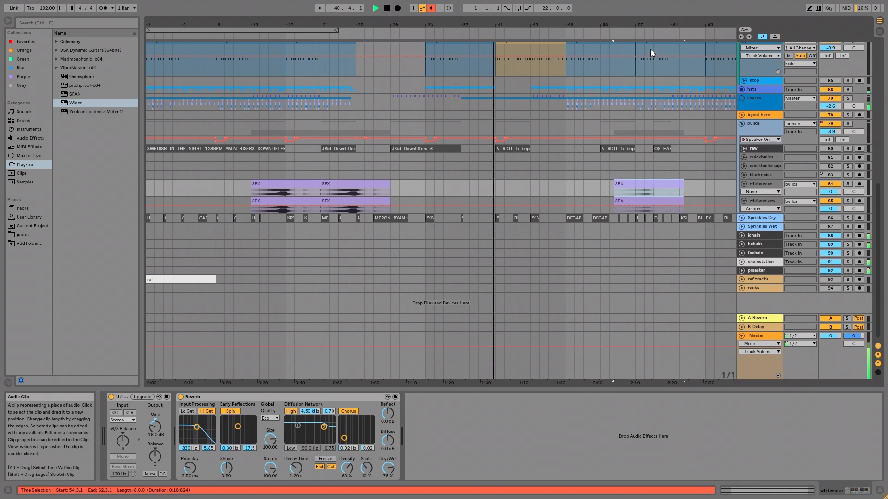
pyautogui.click(529, 201)
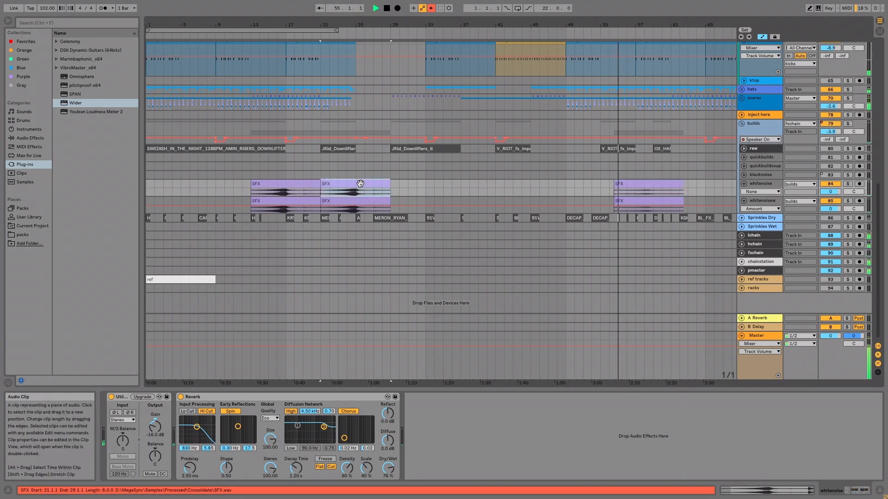
pyautogui.click(618, 182)
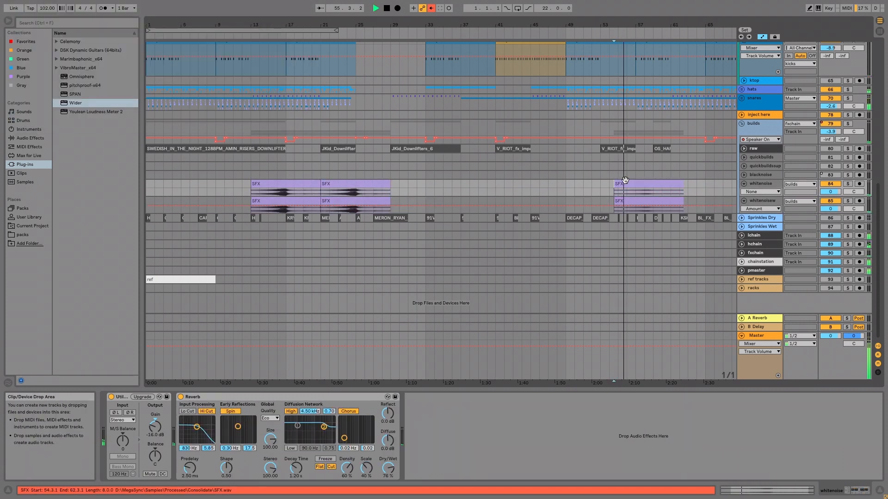
pyautogui.click(686, 184)
# Delete both SFX clips near bar 54 and copy the whitenoise track's bar 21 SFX clip to bar 57
pyautogui.click(650, 183)
pyautogui.keyDown('shift'); pyautogui.click(655, 201); pyautogui.keyUp('shift')
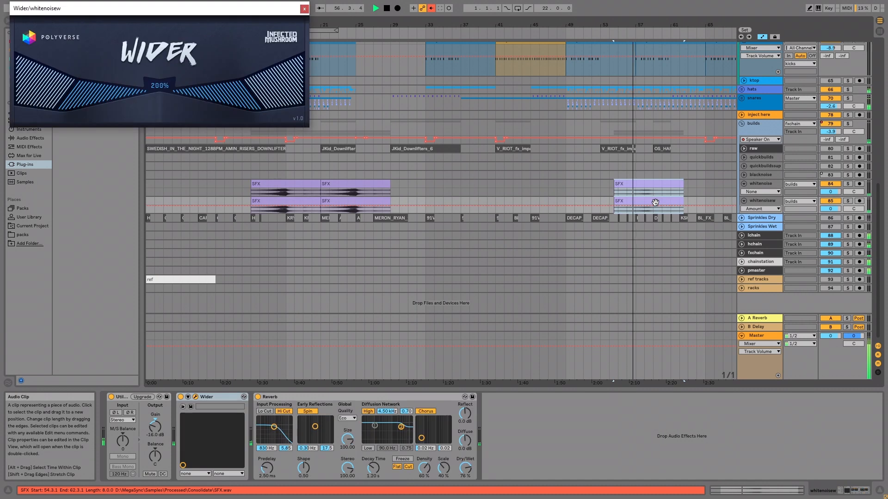
pyautogui.click(666, 184)
pyautogui.keyDown('shift'); pyautogui.click(669, 199); pyautogui.keyUp('shift')
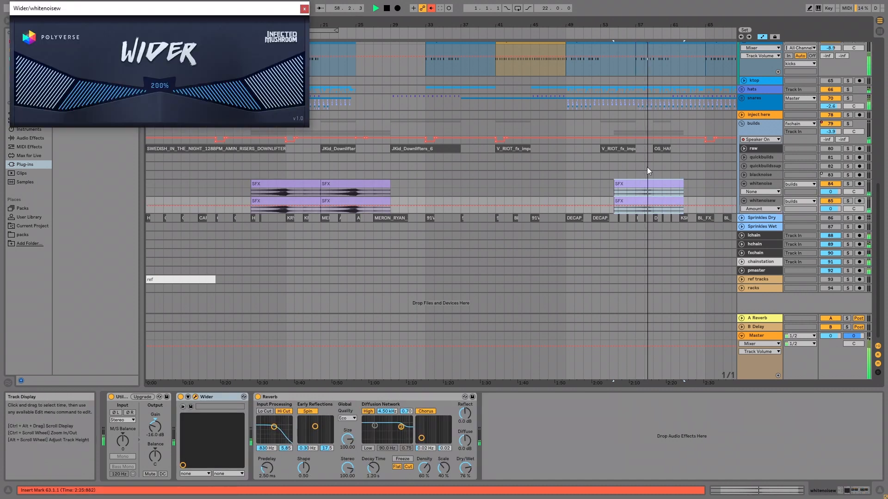
pyautogui.click(651, 185)
pyautogui.click(650, 202)
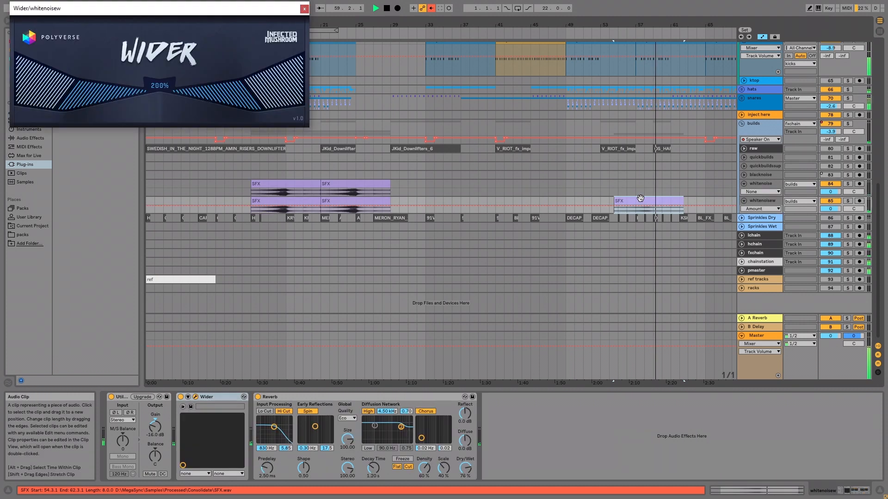
pyautogui.click(304, 7)
pyautogui.press('Delete')
pyautogui.click(353, 184)
pyautogui.moveTo(605, 184); pyautogui.dragTo(668, 189)
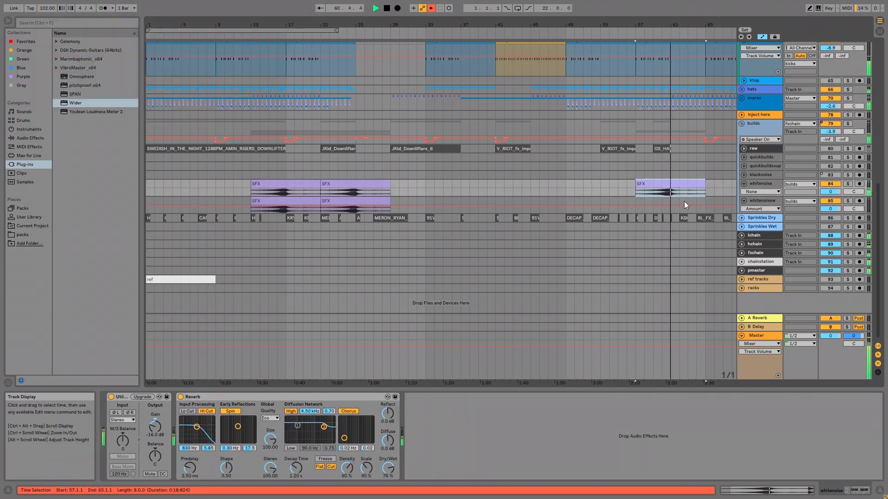
# Transpose the SFX clip at bar 57 down to -9 semitones and play it from its start
pyautogui.click(654, 201)
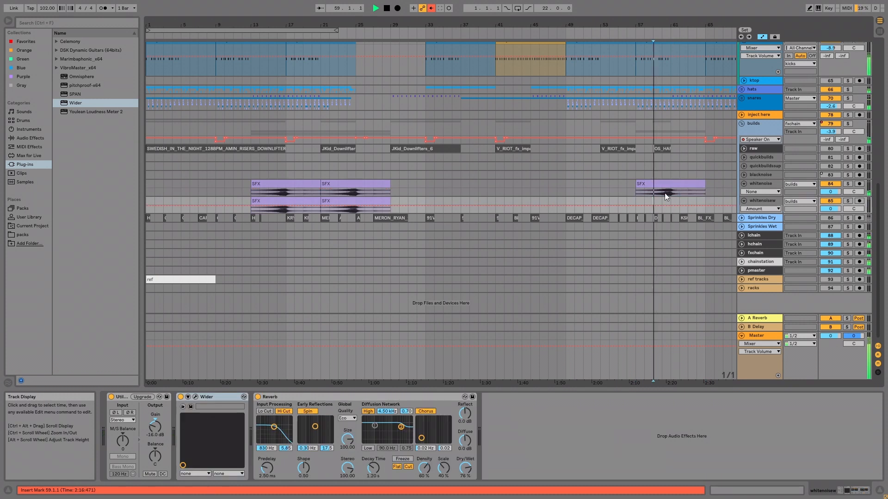
pyautogui.click(673, 182)
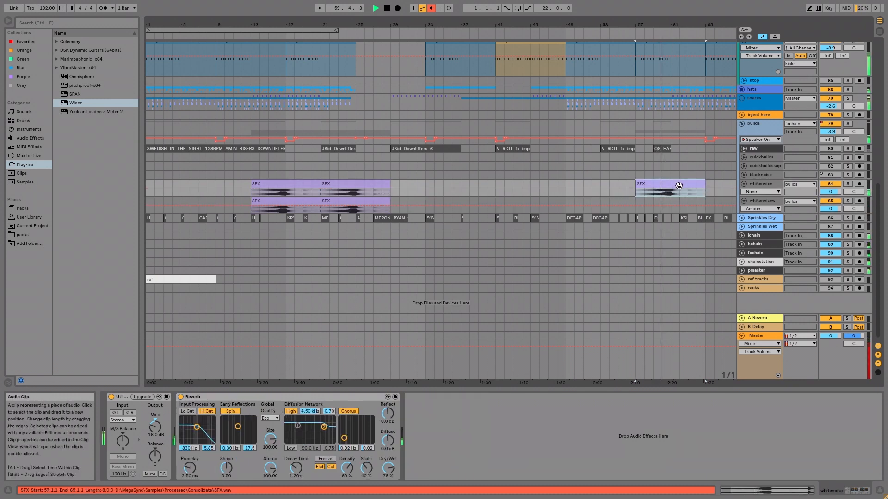
pyautogui.doubleClick(682, 181)
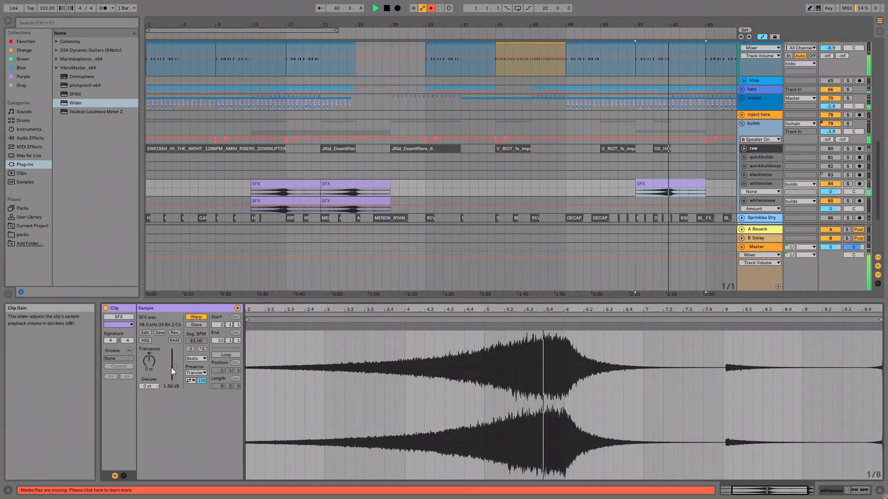
pyautogui.press('space')
pyautogui.press('space')
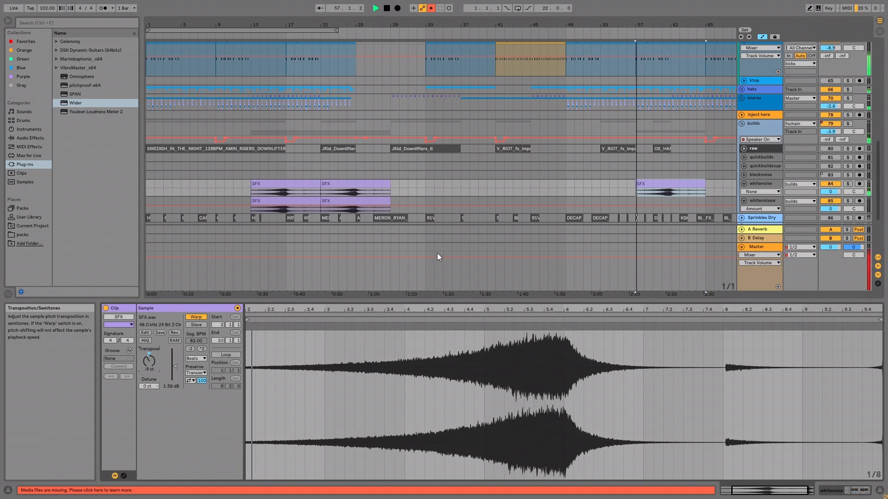
# Lower the bar 57 SFX clip's gain to 0.31 dB and listen to it from around bar 60
pyautogui.click(664, 192)
pyautogui.press('space')
pyautogui.press('space')
pyautogui.moveTo(675, 24); pyautogui.dragTo(427, 35)
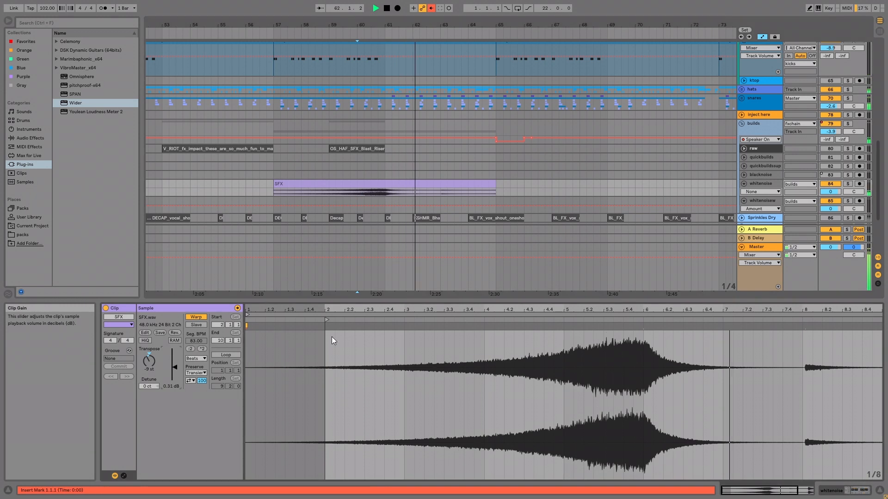
pyautogui.moveTo(472, 24); pyautogui.dragTo(472, 9)
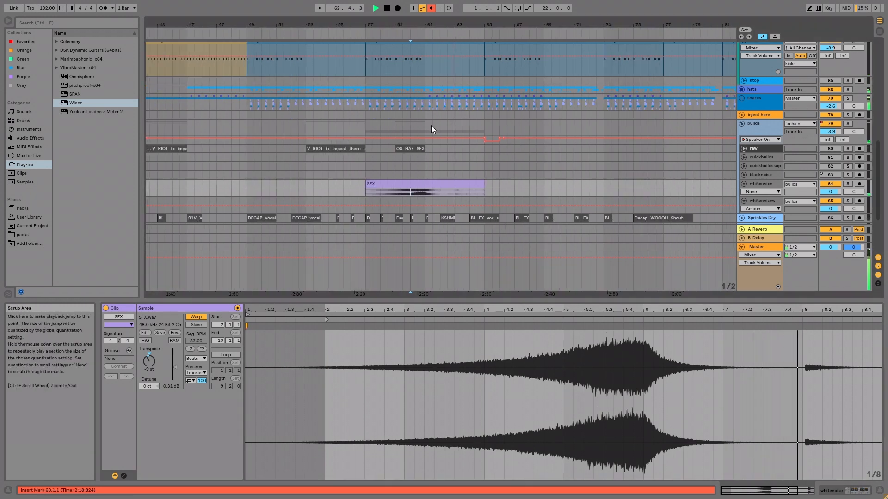
# Unfold the snares group to show its tracks and select the group track
pyautogui.scroll(-2, 417, 152)
pyautogui.scroll(1, 417, 151)
pyautogui.scroll(5, 417, 152)
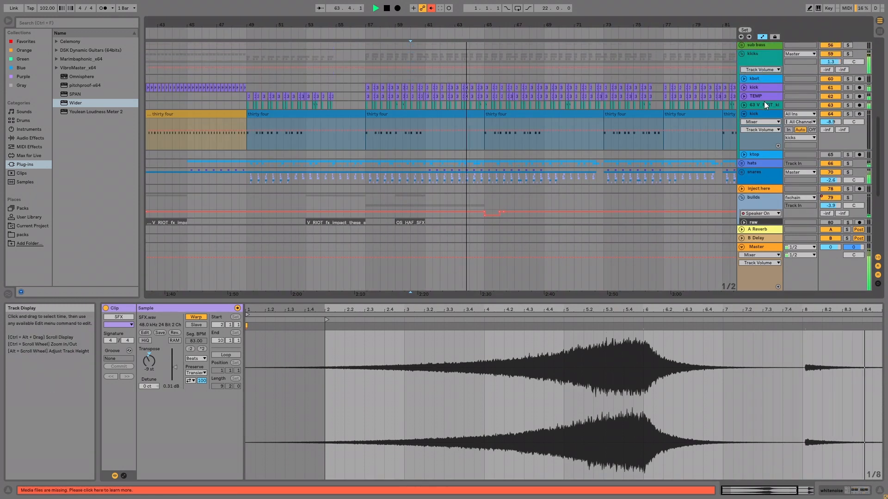
pyautogui.click(762, 172)
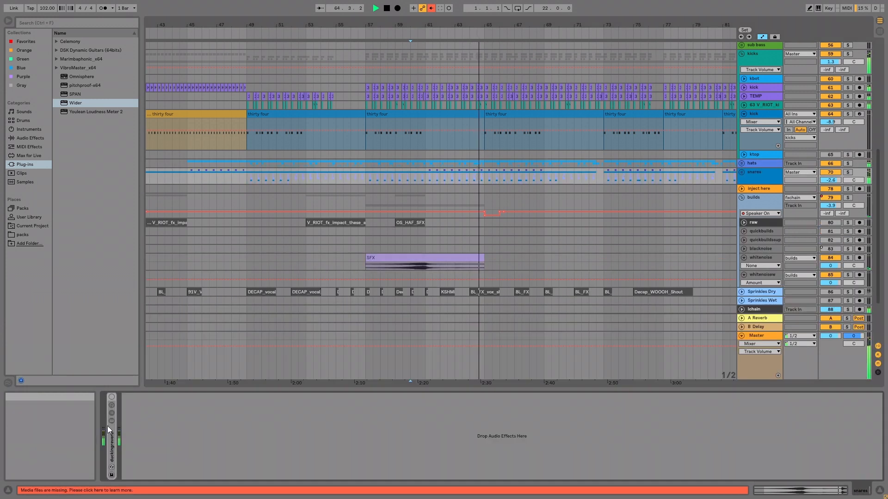
pyautogui.click(741, 172)
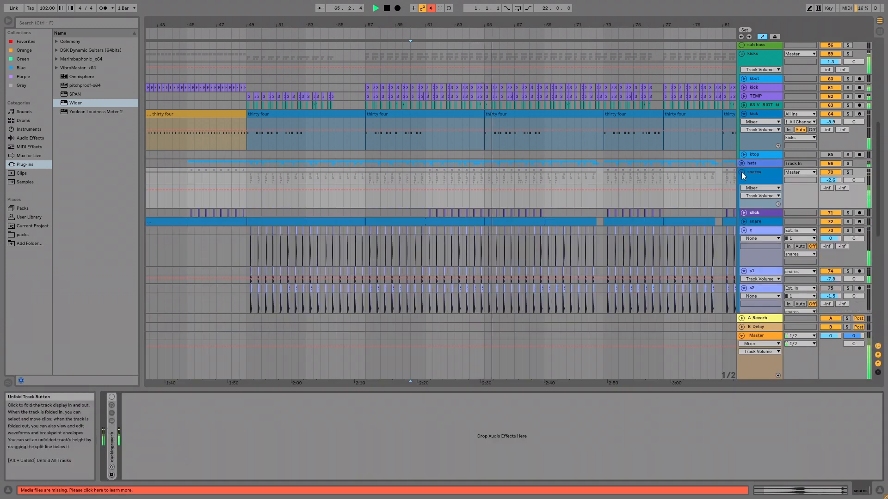
pyautogui.click(762, 221)
pyautogui.click(759, 183)
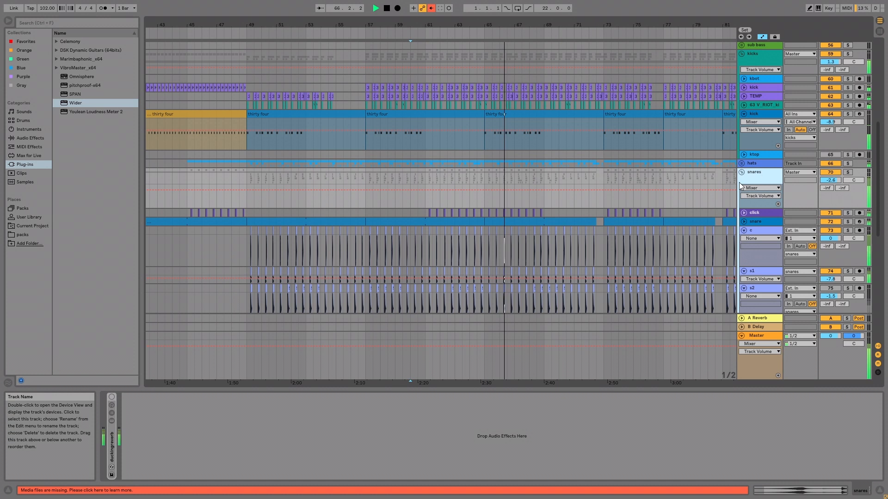
# Add a Reverb to the end of the snares group's device chain and set its Dry/Wet to 6.3%
pyautogui.click(57, 22)
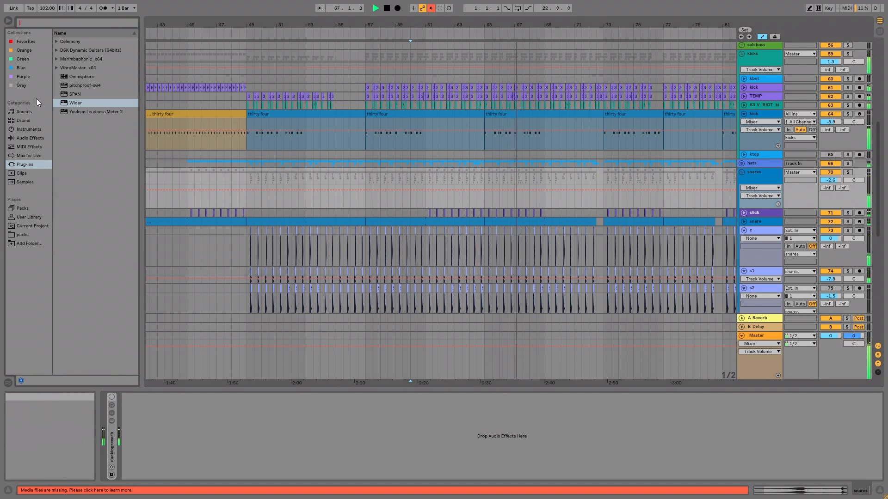
pyautogui.click(30, 138)
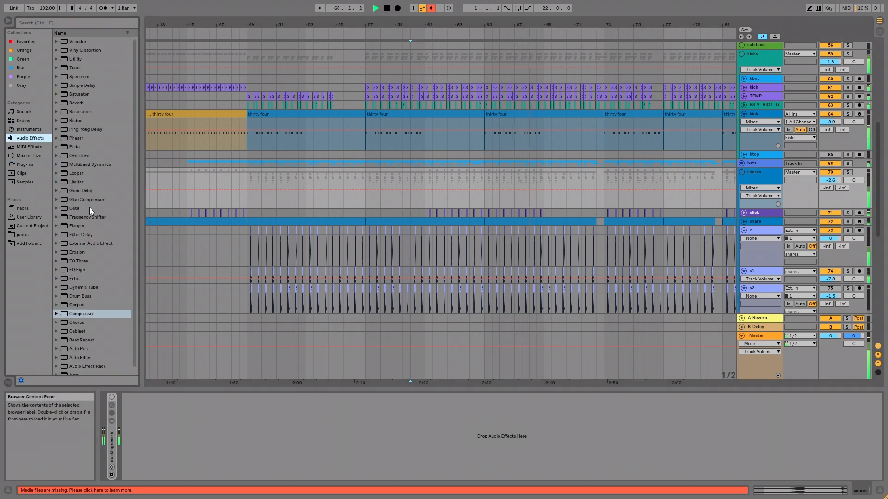
pyautogui.click(72, 103)
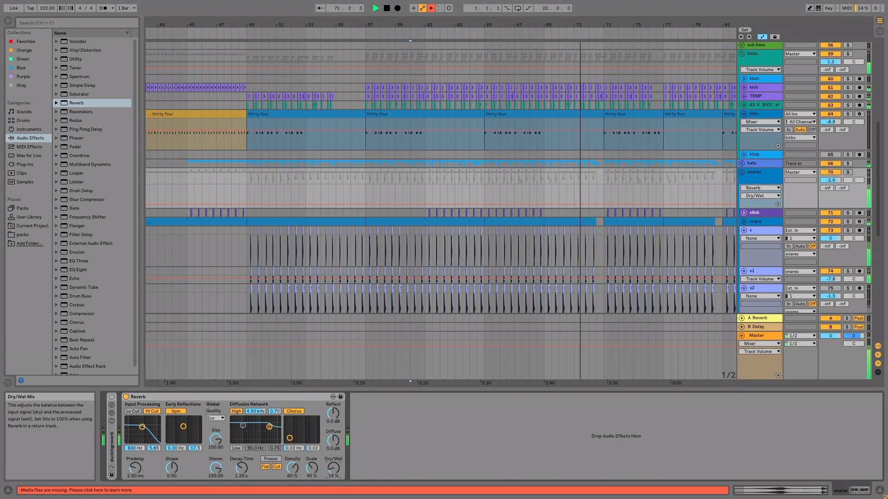
pyautogui.moveTo(334, 468); pyautogui.dragTo(333, 469)
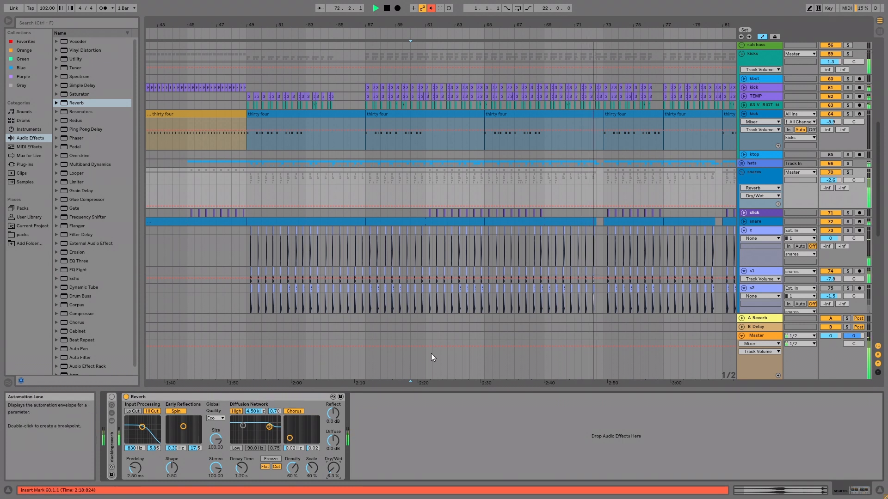
# Check the mix's frequency spectrum in the SPAN analyzer on the Master track and hide the plug-in window
pyautogui.scroll(-10, 736, 194)
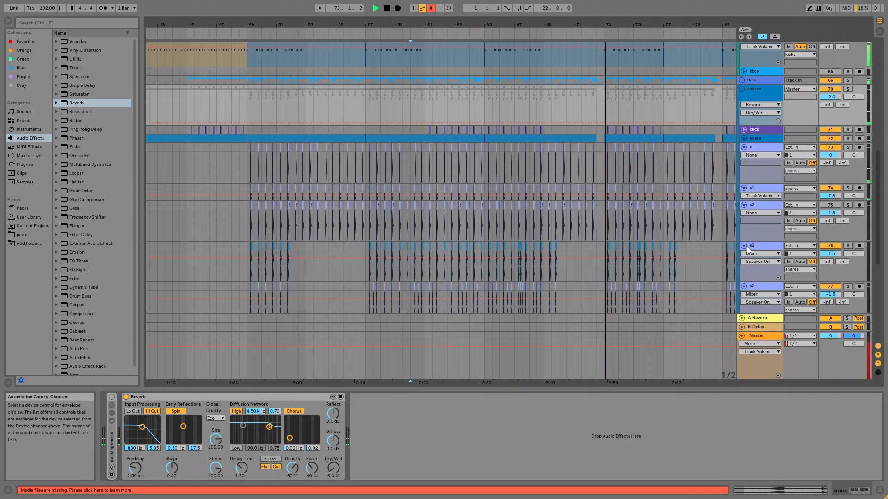
pyautogui.click(762, 335)
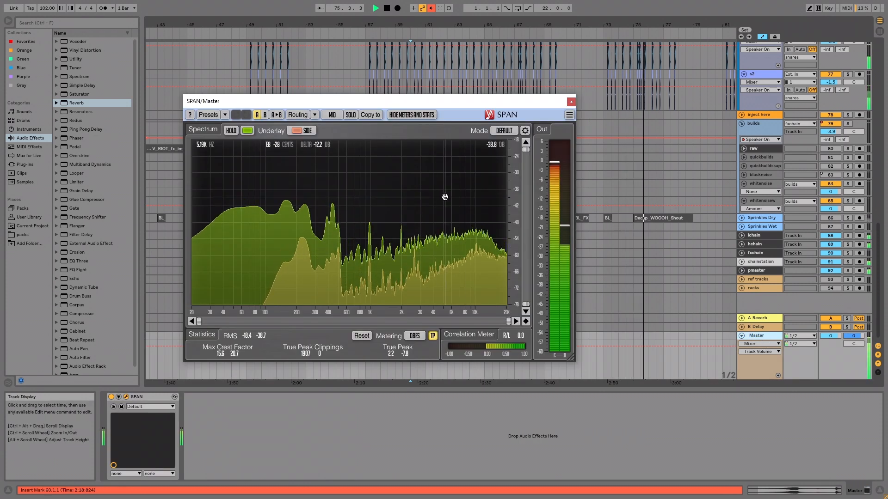
pyautogui.hotkey('ctrl', 'alt', 'p')
pyautogui.scroll(10, 447, 166)
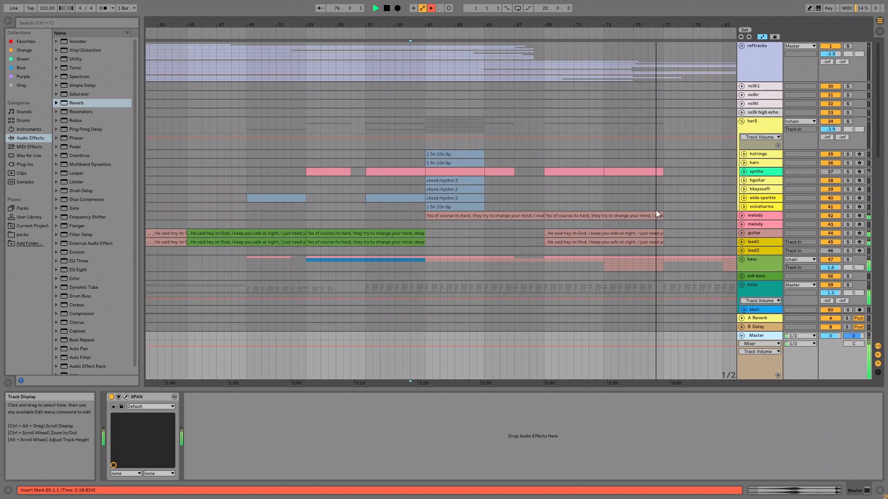
# Play the first melody track's clip from bar 69 and open its MIDI notes
pyautogui.click(763, 215)
pyautogui.press('space')
pyautogui.press('space')
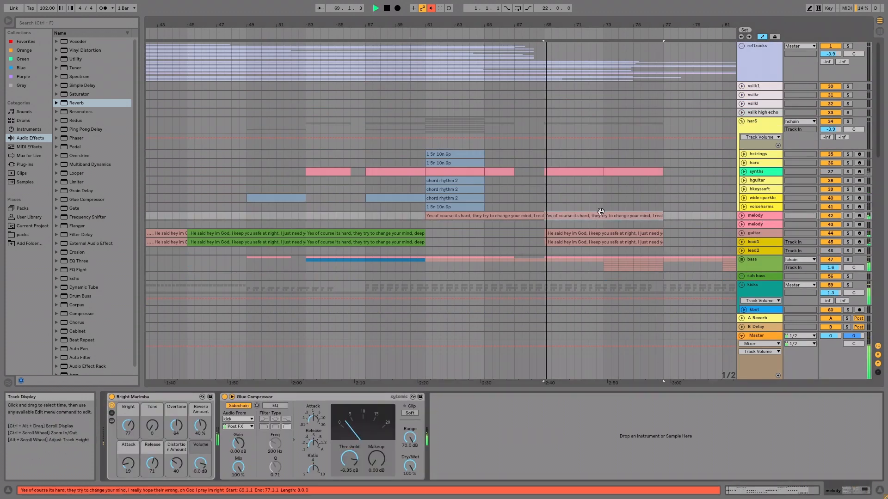
pyautogui.doubleClick(601, 215)
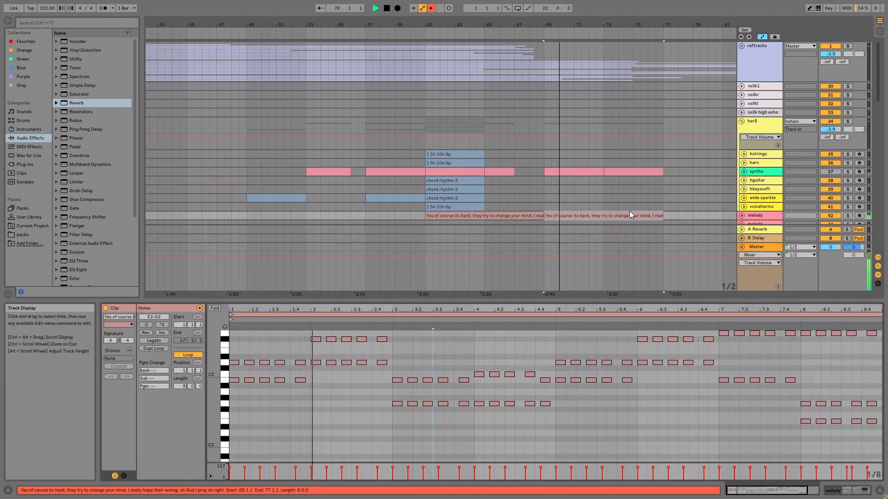
pyautogui.scroll(-5, 630, 204)
pyautogui.scroll(3, 631, 204)
# Solo the guitar track and listen to its clip from bar 53
pyautogui.click(636, 187)
pyautogui.click(847, 187)
pyautogui.press('space')
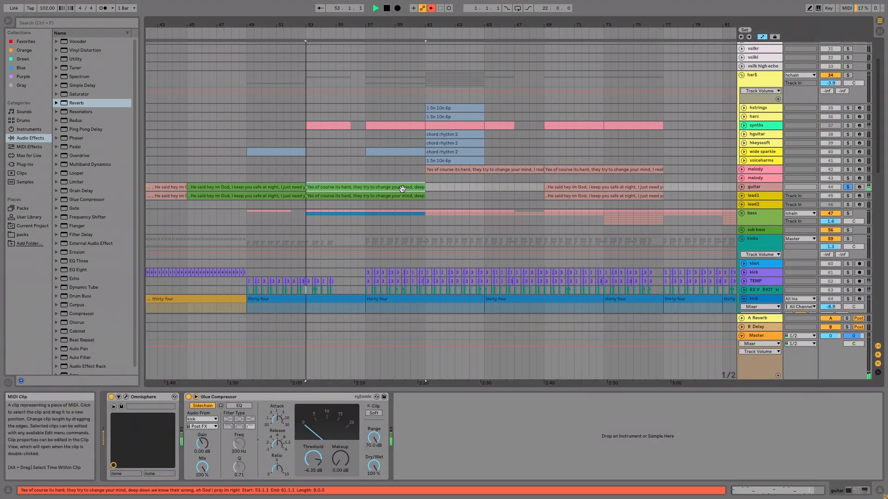
pyautogui.press('space')
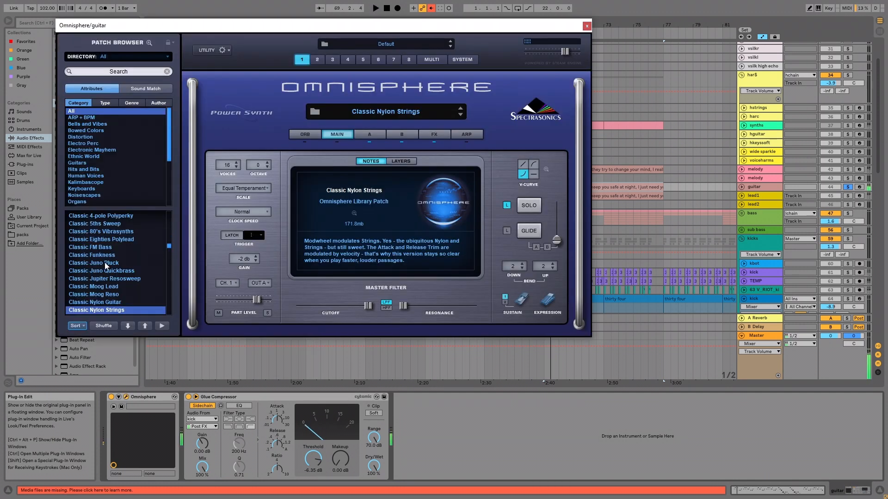
# Try the Omnisphere patches Classic Juno Pluck, Ceramic Kalimbadrum Toothpicks and Jazz Guitar Fingers a on the soloed guitar track
pyautogui.press('space')
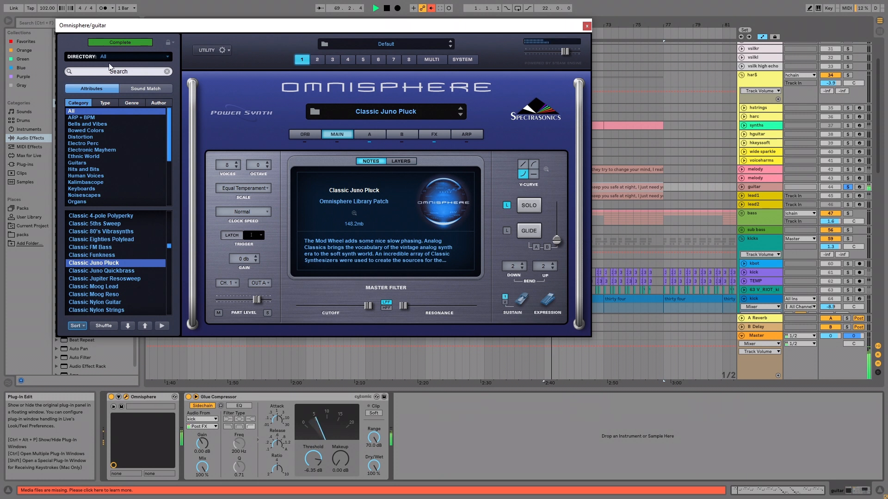
pyautogui.press('space')
pyautogui.click(111, 182)
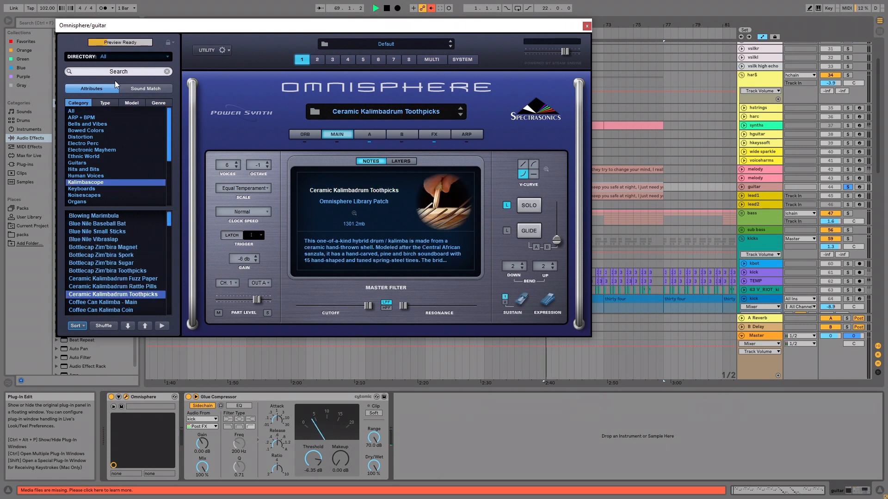
pyautogui.click(92, 165)
pyautogui.scroll(-5, 129, 276)
pyautogui.click(129, 272)
pyautogui.scroll(6, 127, 242)
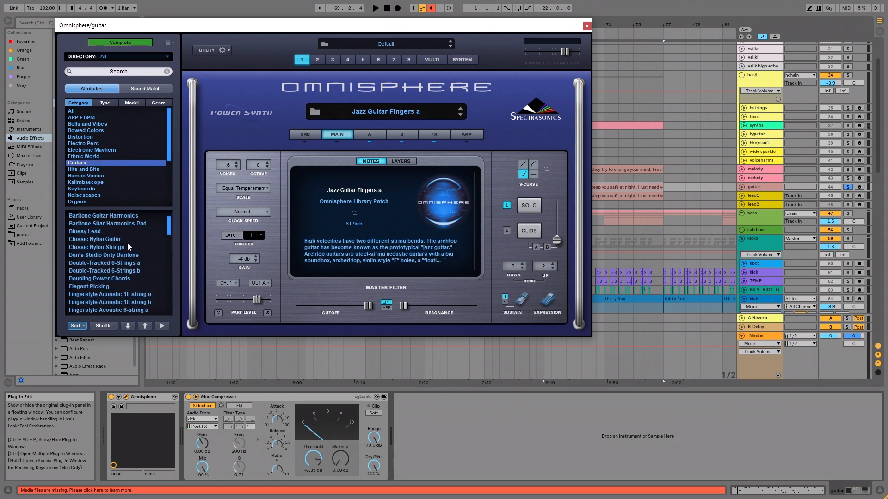
# Try the Classic Nylon Guitar and Glorious Harmonic 5ths patches on the guitar track
pyautogui.click(125, 241)
pyautogui.press('space')
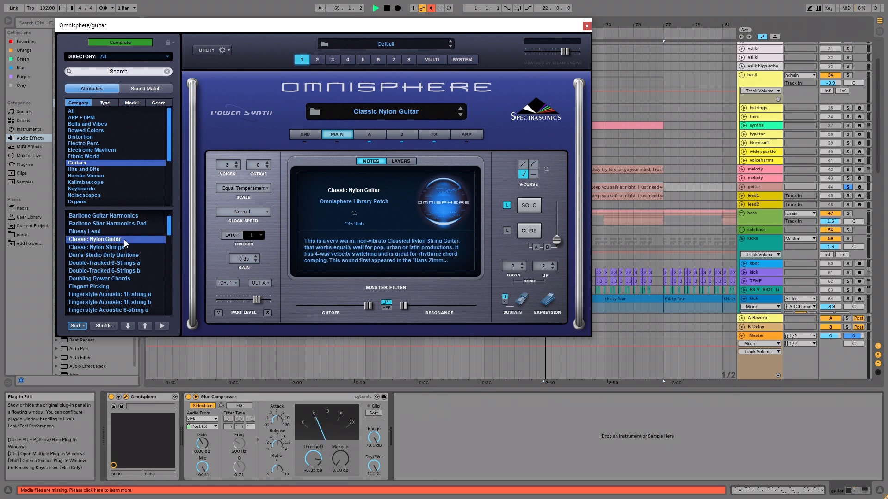
pyautogui.scroll(-4, 118, 280)
pyautogui.scroll(-2, 117, 279)
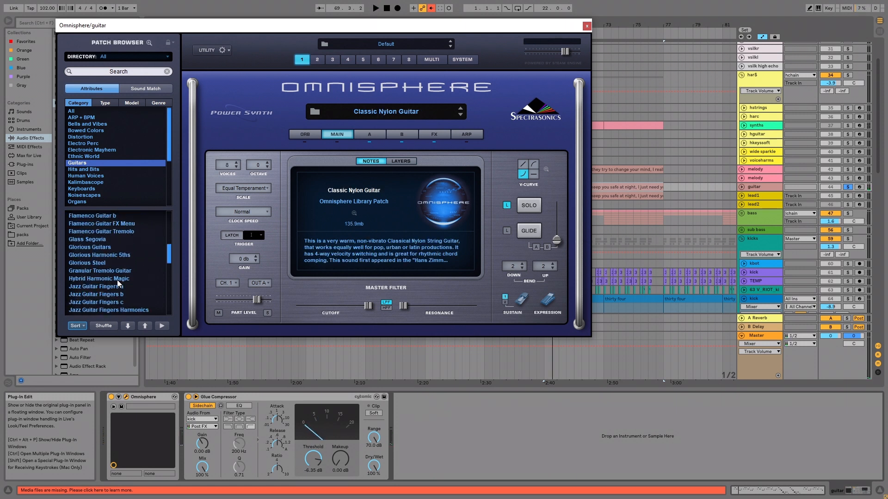
pyautogui.click(107, 255)
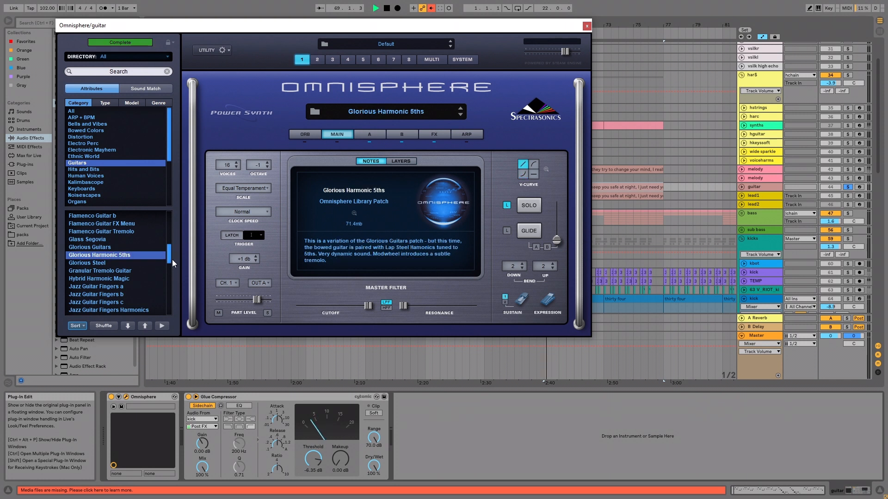
# Load the Glorious Steel patch on the guitar track, unsolo the track and close the Omnisphere window
pyautogui.click(111, 262)
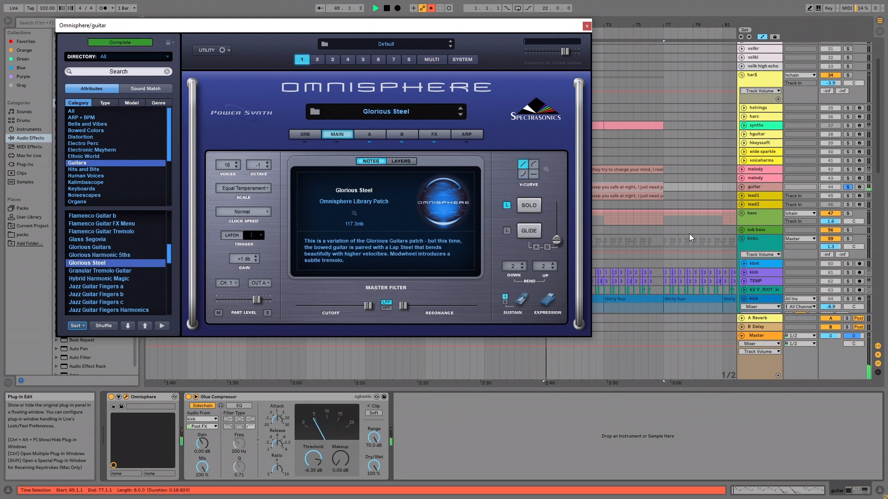
pyautogui.click(848, 187)
pyautogui.moveTo(473, 31); pyautogui.dragTo(613, 49)
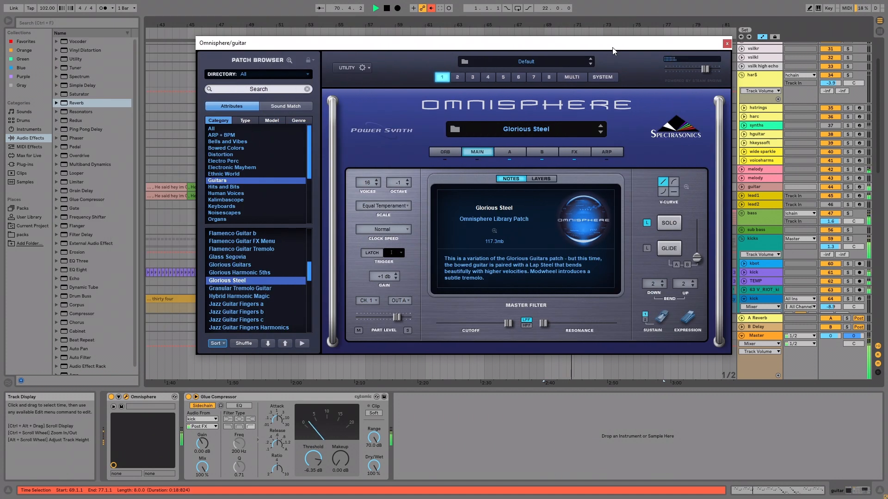
pyautogui.click(727, 43)
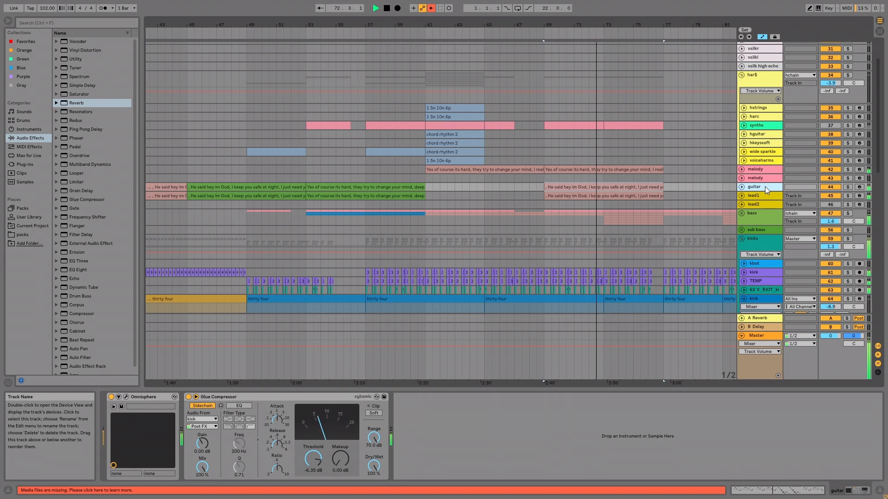
# Inspect the devices on the guitar and lead1 tracks and play the arrangement from bar 53
pyautogui.click(617, 186)
pyautogui.click(308, 177)
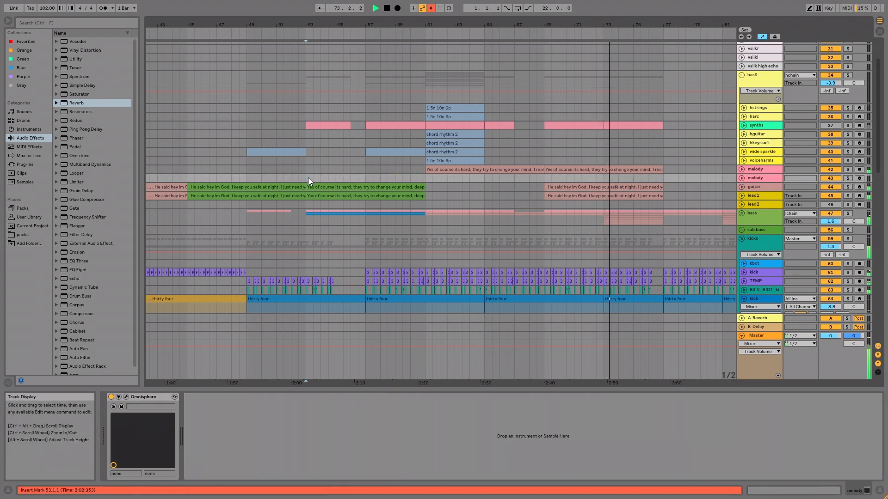
pyautogui.click(622, 185)
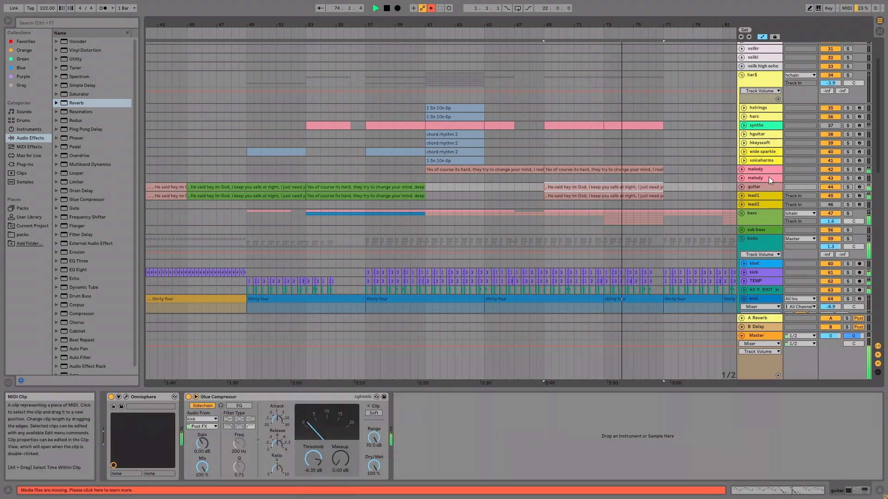
pyautogui.click(765, 195)
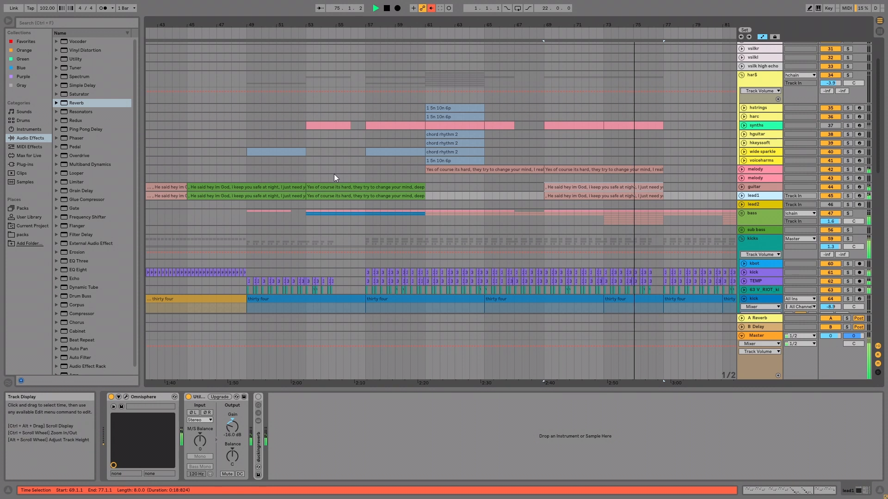
pyautogui.click(303, 175)
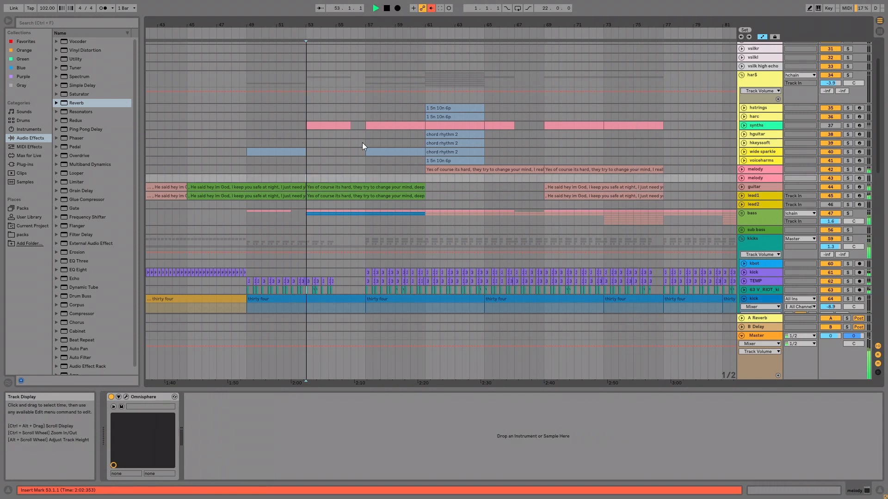
# Duplicate the guitar track with its Omnisphere and Glue Compressor devices
pyautogui.click(766, 187)
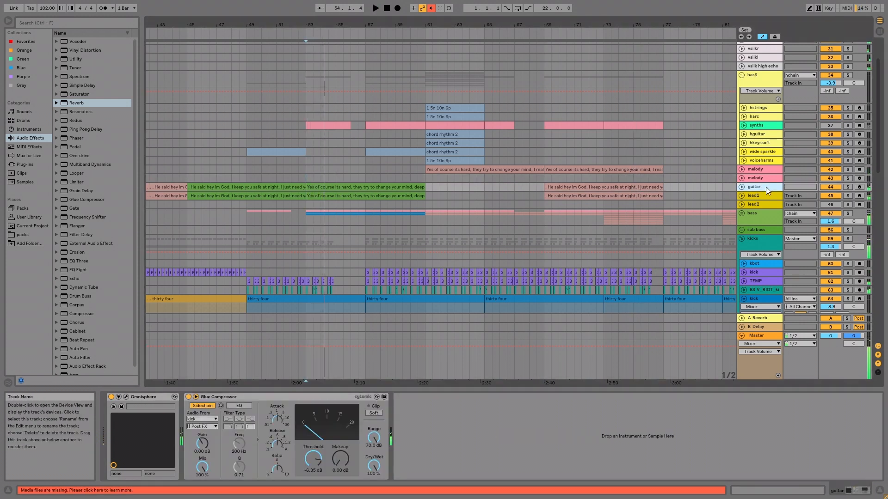
pyautogui.click(143, 394)
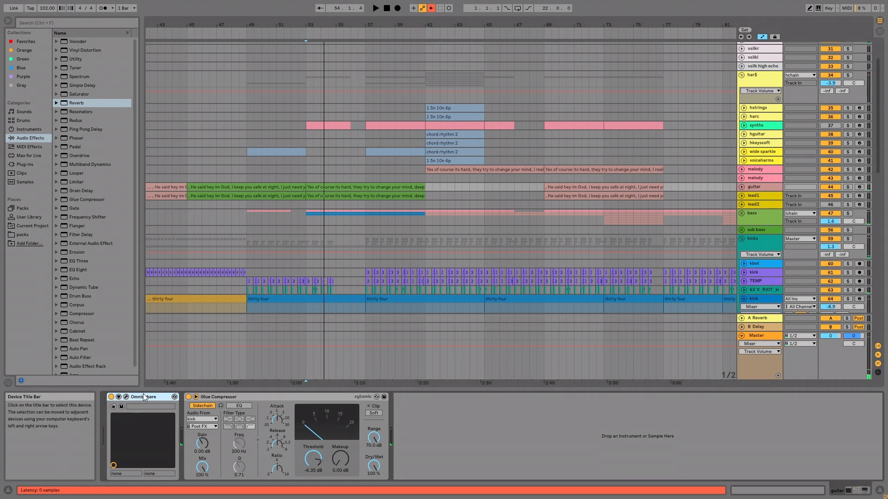
pyautogui.click(761, 187)
pyautogui.press('space')
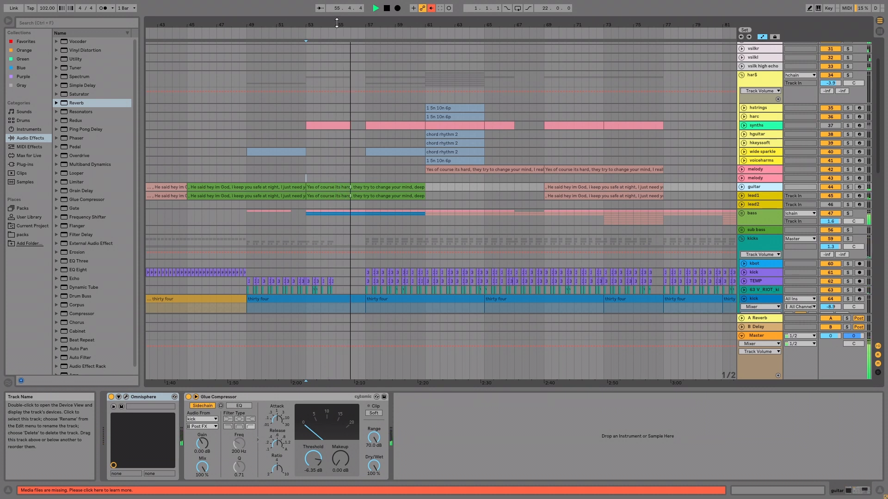
pyautogui.hotkey('ctrl', 'd')
# Move the bar 53 clips of both guitar tracks up to the hguitar and voiceharms tracks
pyautogui.click(365, 194)
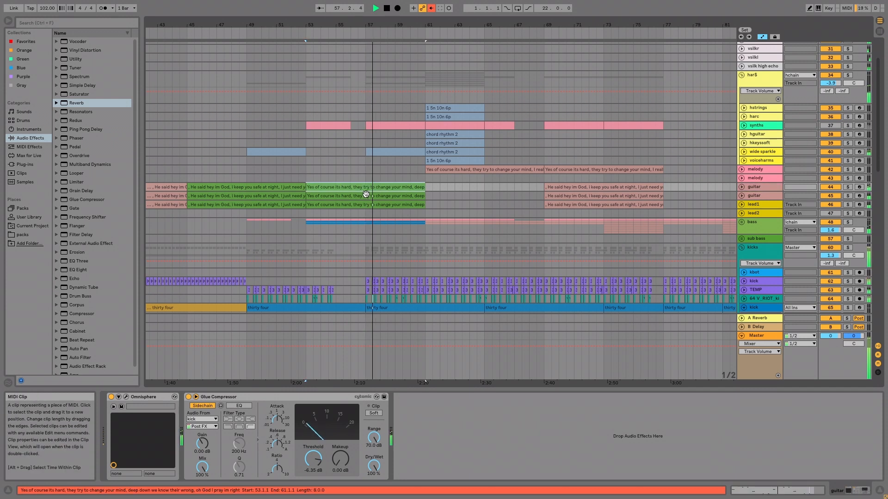
pyautogui.moveTo(366, 189); pyautogui.dragTo(374, 131)
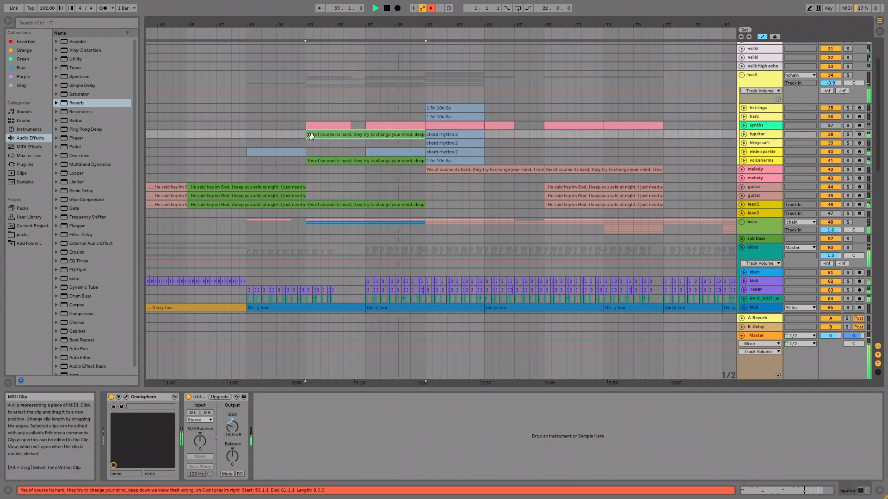
pyautogui.click(299, 143)
# Move the bar 45 clips of both guitar tracks to the synths and hguitar tracks and play from bar 45
pyautogui.click(187, 144)
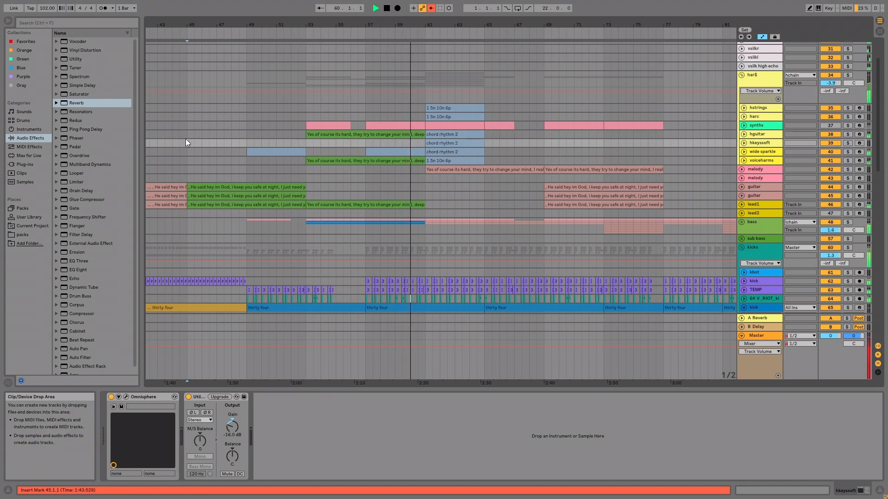
pyautogui.click(216, 188)
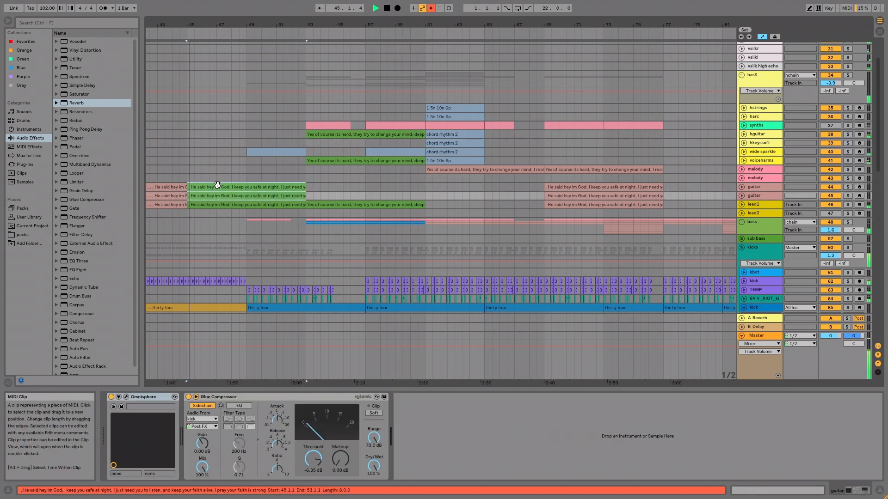
pyautogui.moveTo(216, 187); pyautogui.dragTo(221, 127)
pyautogui.click(223, 95)
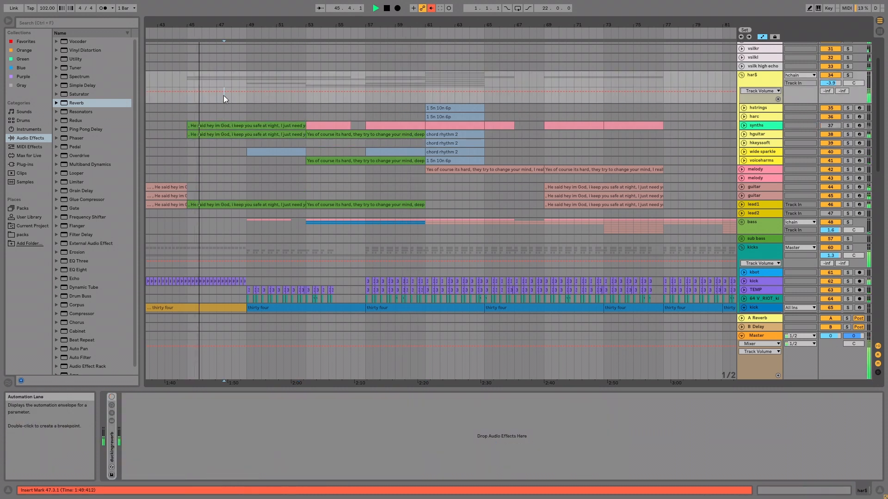
pyautogui.click(198, 125)
pyautogui.press('space')
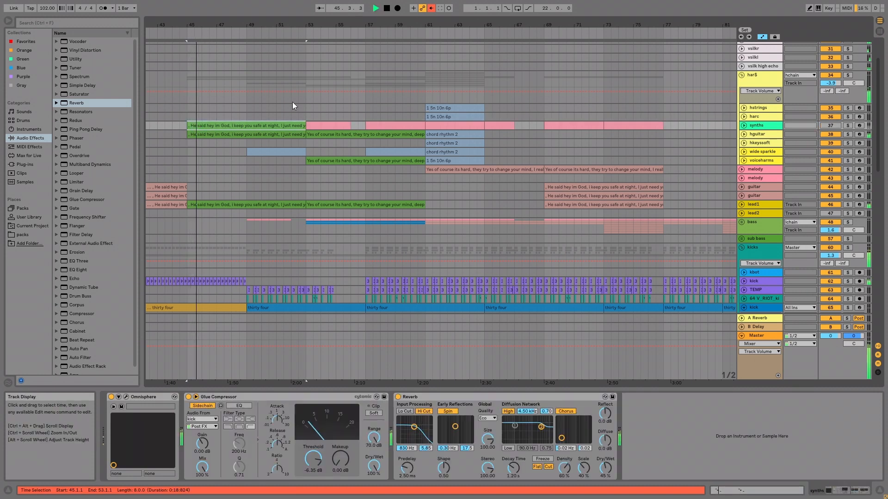
# Move the bar 45 clip from the synths track up to the harc track
pyautogui.click(261, 109)
pyautogui.moveTo(248, 122); pyautogui.dragTo(253, 116)
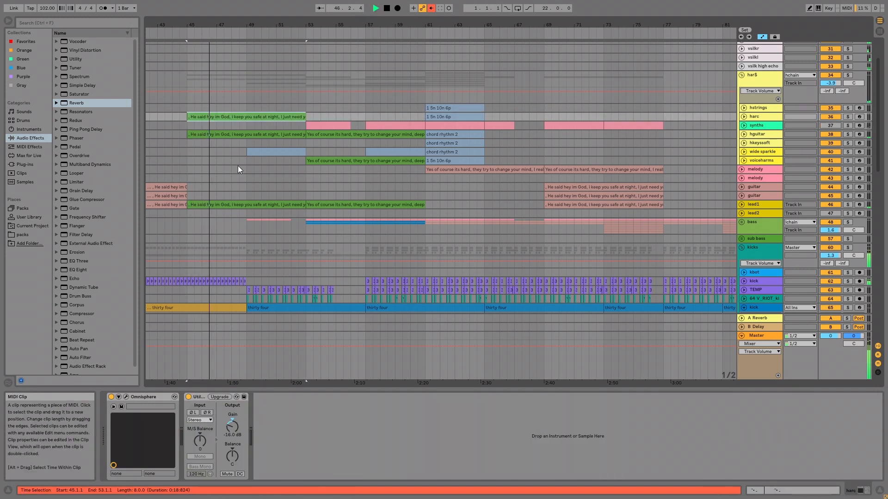
pyautogui.click(228, 169)
pyautogui.click(187, 152)
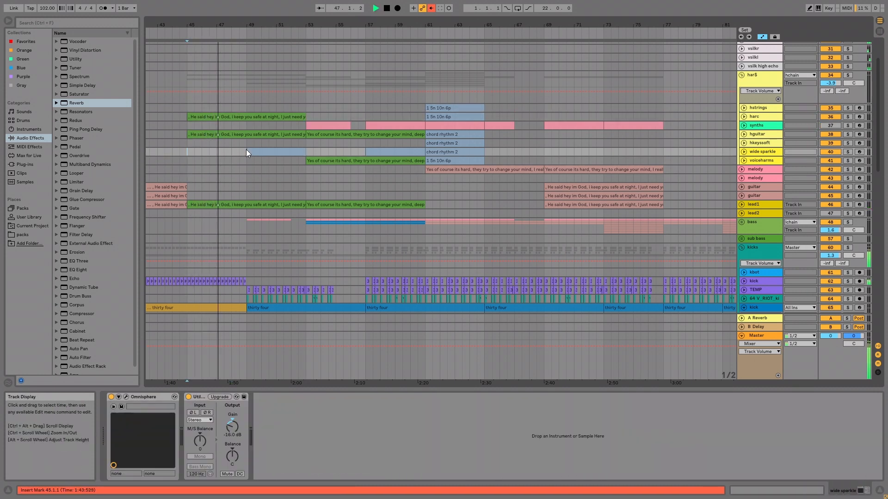
pyautogui.click(245, 181)
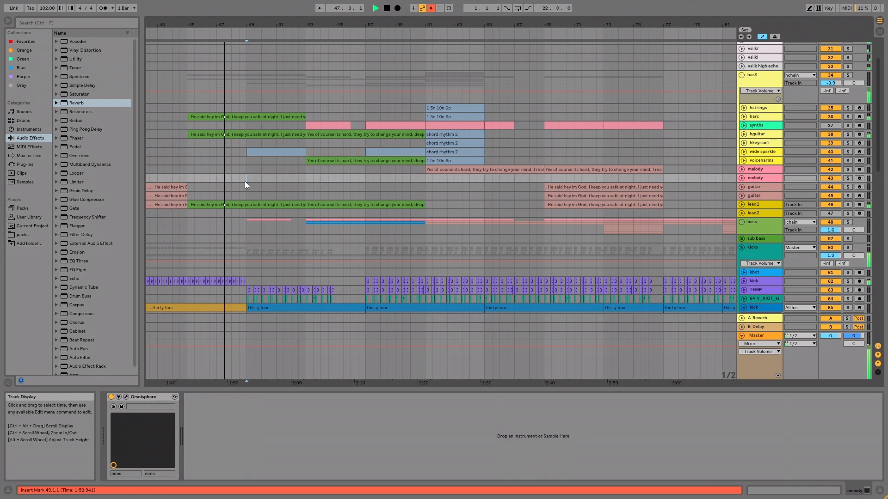
pyautogui.click(248, 133)
# Paste the copied clip onto the upper guitar track at bar 45 and listen from there
pyautogui.click(192, 185)
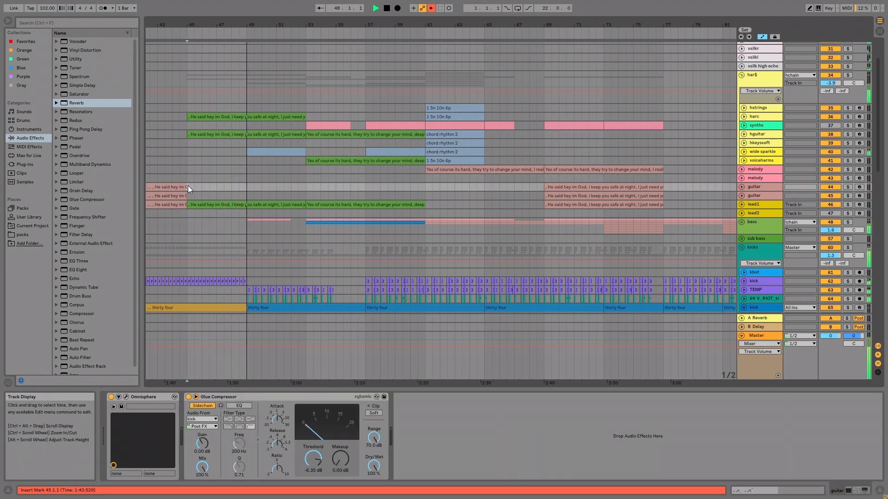
pyautogui.hotkey('ctrl', 'v')
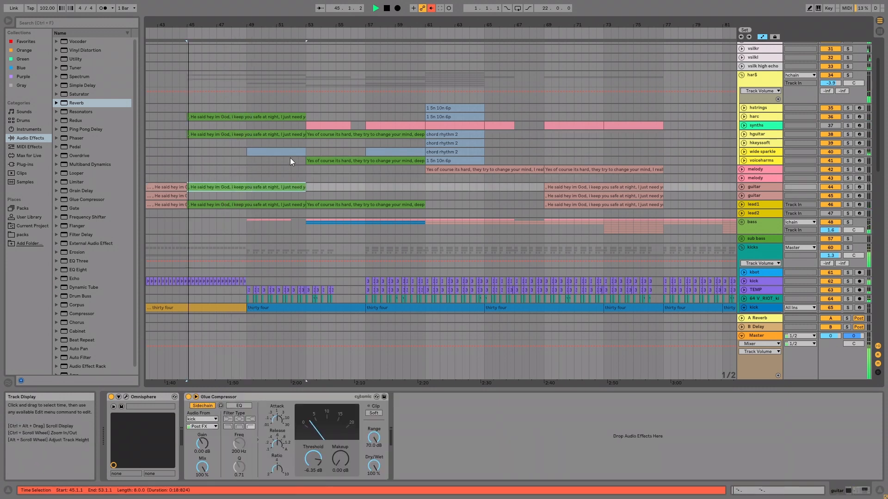
pyautogui.click(225, 171)
pyautogui.click(242, 180)
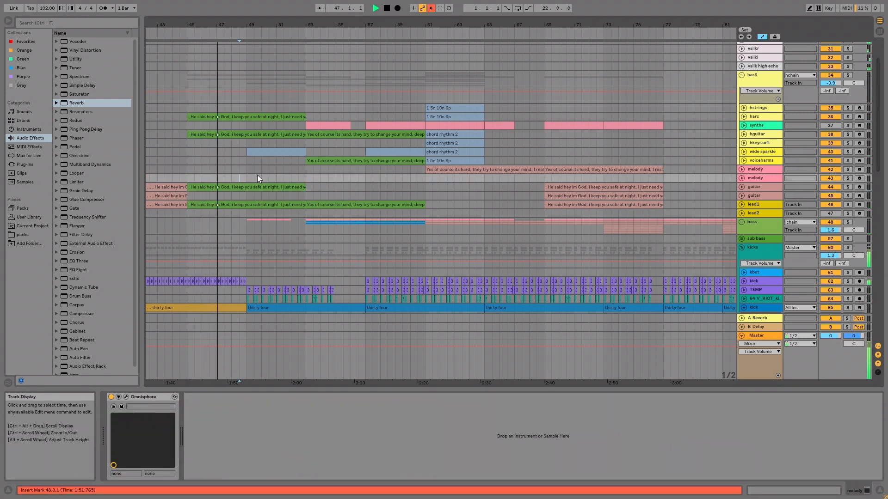
# Paste the SFX noise clip onto the whitenoise track and position it to start at bar 45
pyautogui.scroll(-2, 257, 176)
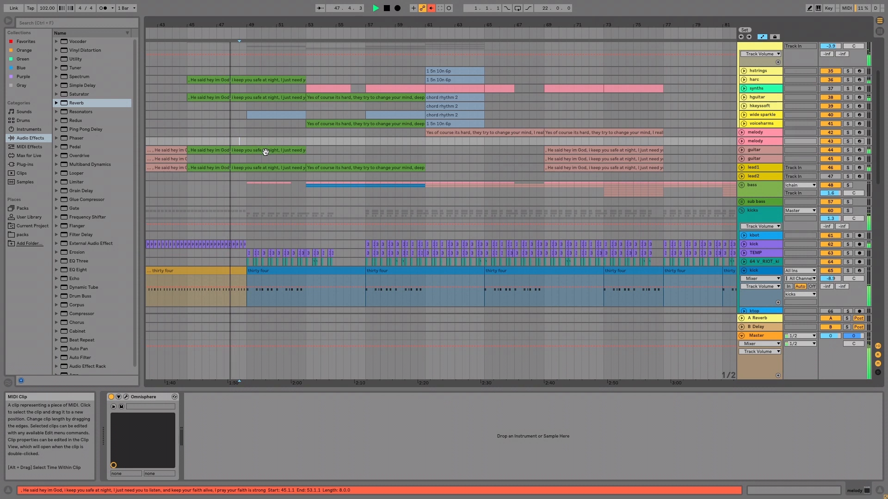
pyautogui.click(268, 159)
pyautogui.moveTo(281, 22); pyautogui.dragTo(330, 9)
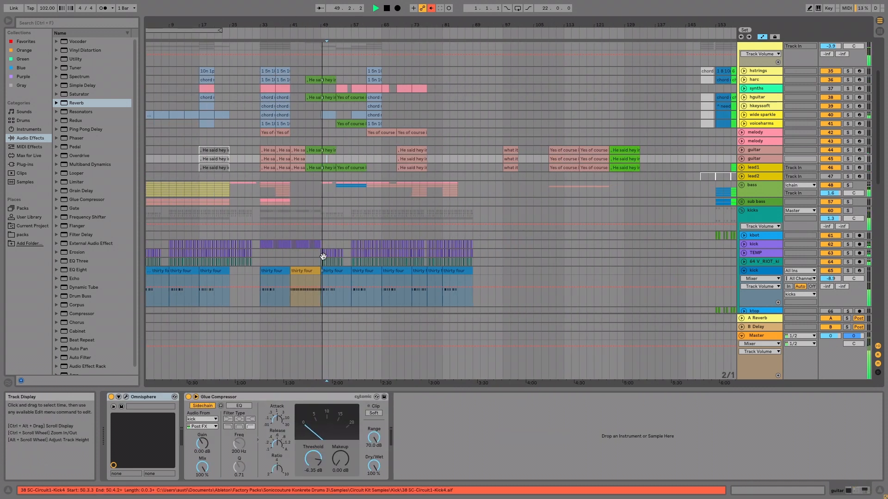
pyautogui.click(303, 235)
pyautogui.scroll(-3, 302, 235)
pyautogui.scroll(-3, 309, 254)
pyautogui.scroll(-5, 346, 237)
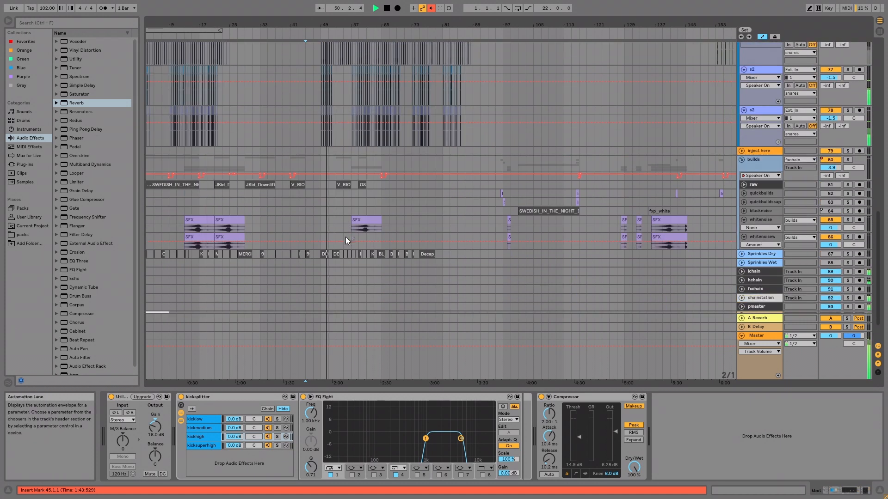
pyautogui.click(301, 222)
pyautogui.hotkey('ctrl', 'v')
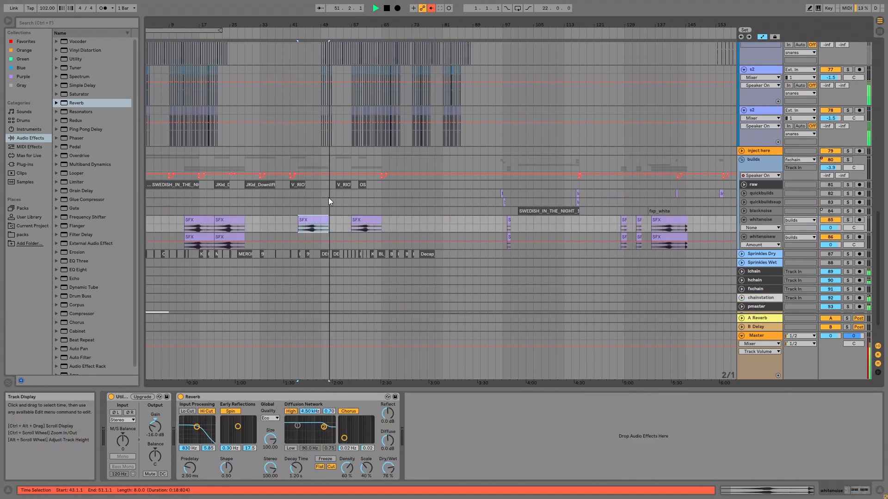
pyautogui.click(306, 211)
pyautogui.moveTo(312, 16); pyautogui.dragTo(308, 209)
pyautogui.click(333, 219)
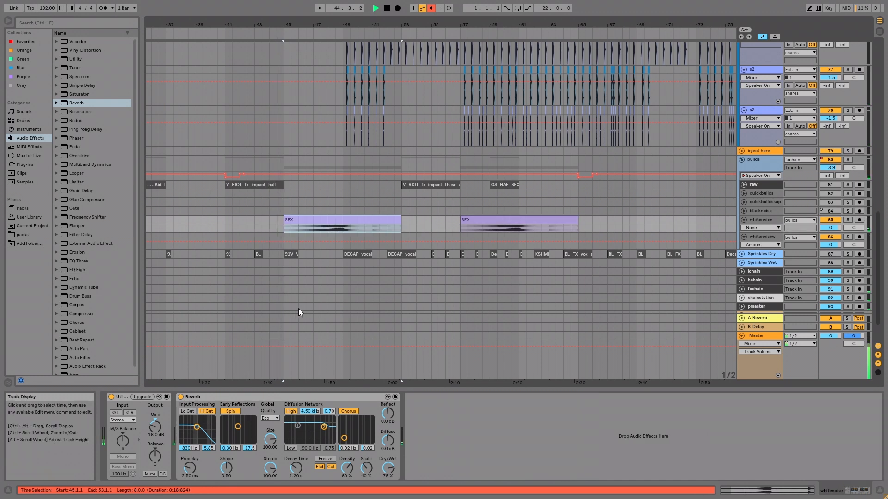
# Transpose the bar 45 SFX clip to 6 semitones and copy it onto the whitenoisew track at bar 45
pyautogui.doubleClick(338, 217)
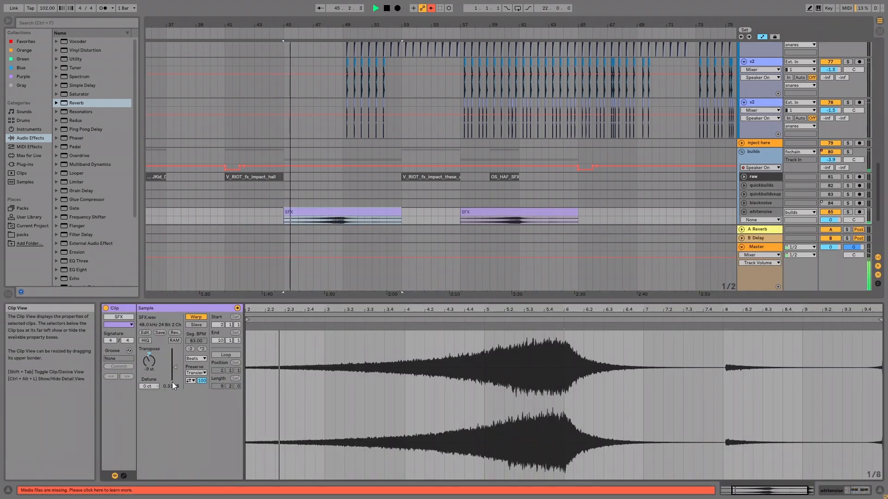
pyautogui.moveTo(149, 361); pyautogui.dragTo(148, 356)
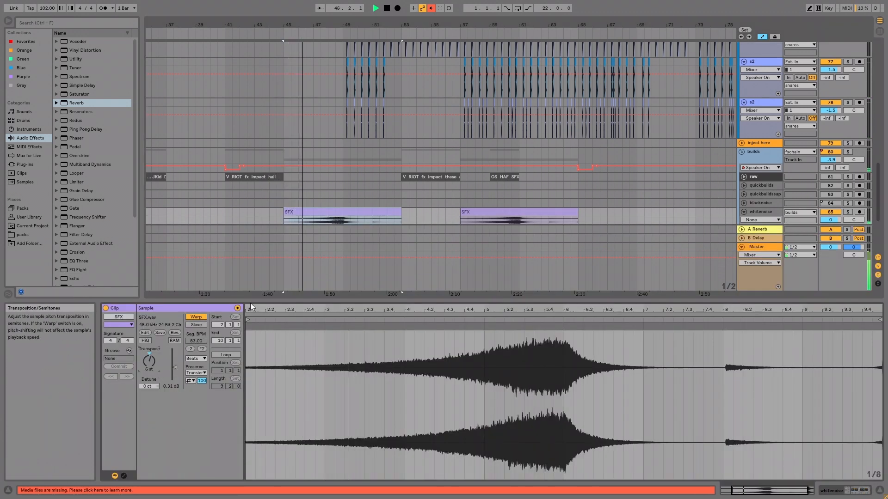
pyautogui.click(332, 212)
pyautogui.scroll(-2, 332, 198)
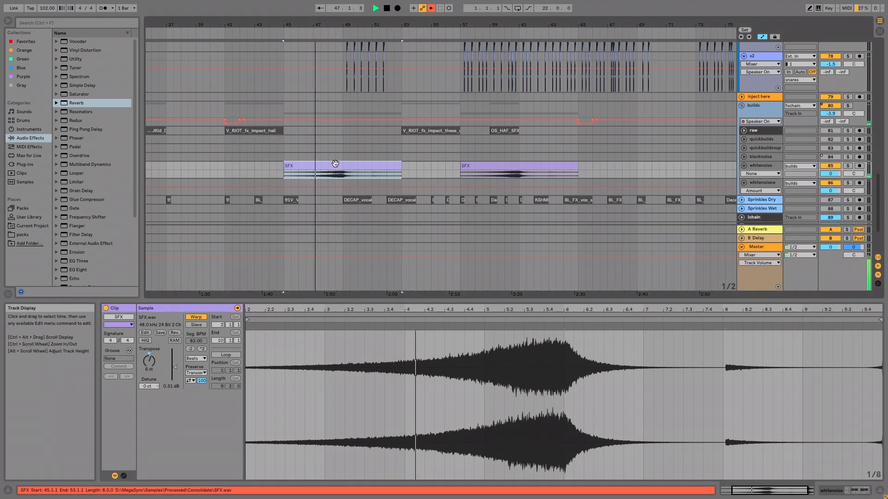
pyautogui.click(279, 181)
pyautogui.hotkey('ctrl', 'v')
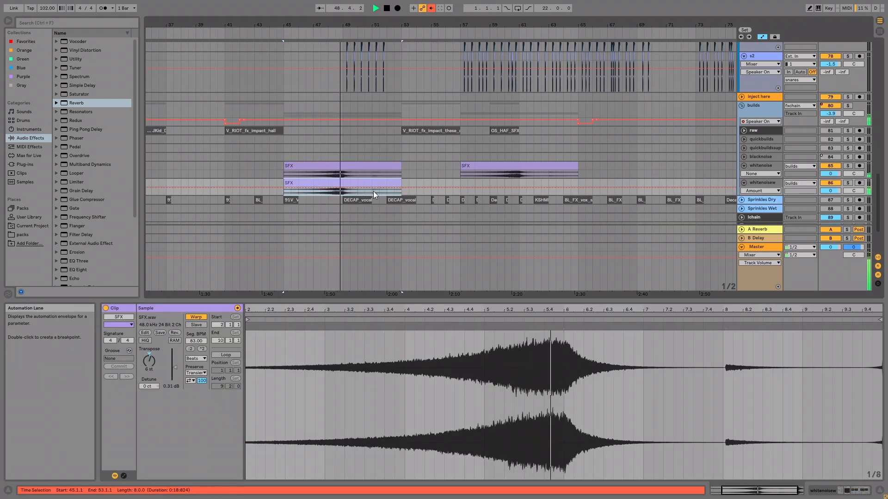
# Turn off warping for the whitenoisew SFX clip, copy it over the whitenoise clip at bar 45, and delete the leftover piece
pyautogui.click(196, 317)
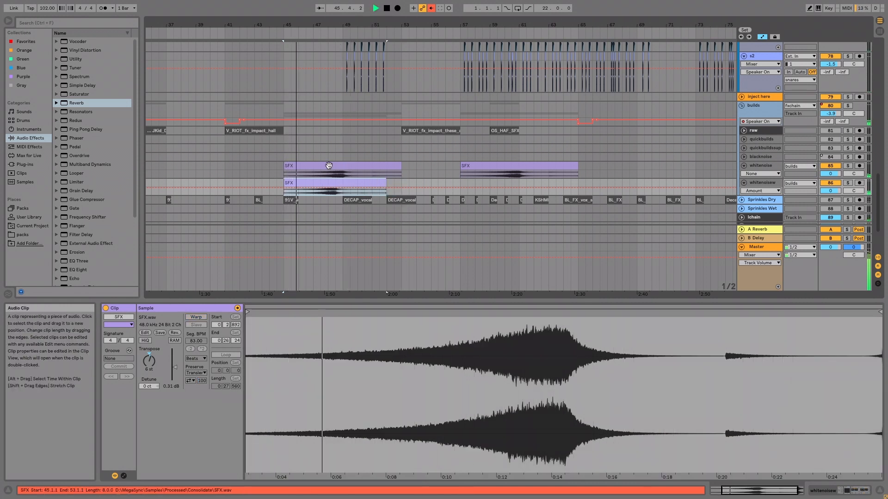
pyautogui.moveTo(330, 183); pyautogui.dragTo(328, 166)
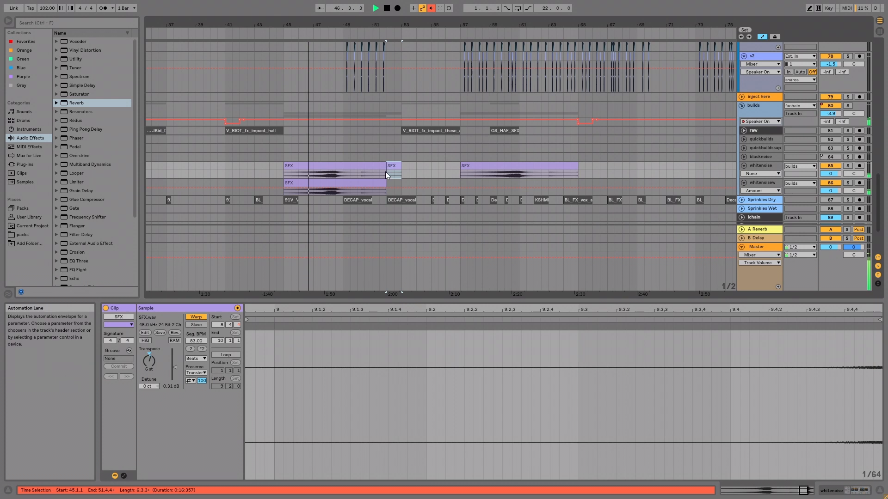
pyautogui.press('Delete')
pyautogui.click(371, 167)
pyautogui.keyDown('shift'); pyautogui.click(371, 167); pyautogui.keyUp('shift')
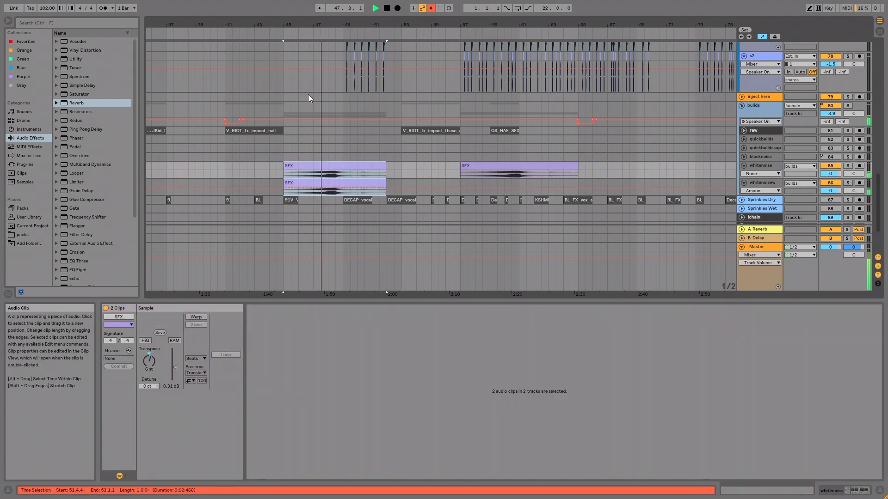
# Trim the ends of both bar 45 SFX clips back to just after 48.2 and listen to the build
pyautogui.moveTo(313, 21); pyautogui.dragTo(314, 69)
pyautogui.moveTo(536, 180); pyautogui.dragTo(374, 181)
pyautogui.click(360, 178)
pyautogui.press('space')
pyautogui.press('space')
pyautogui.click(375, 169)
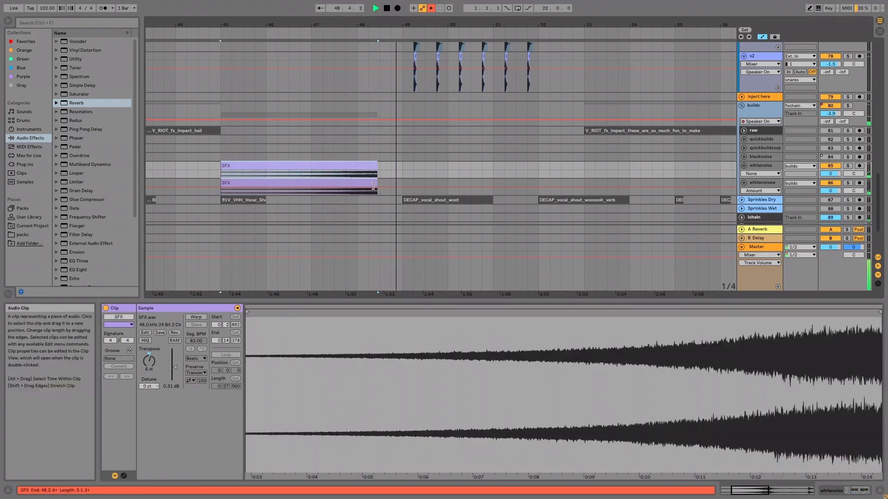
pyautogui.keyDown('shift'); pyautogui.click(376, 184); pyautogui.keyUp('shift')
pyautogui.scroll(2, 393, 178)
pyautogui.press('space')
# Search the drum samples for "crea" and audition the creak sounds among the miscellaneous percussion
pyautogui.click(55, 23)
pyautogui.write('crea')
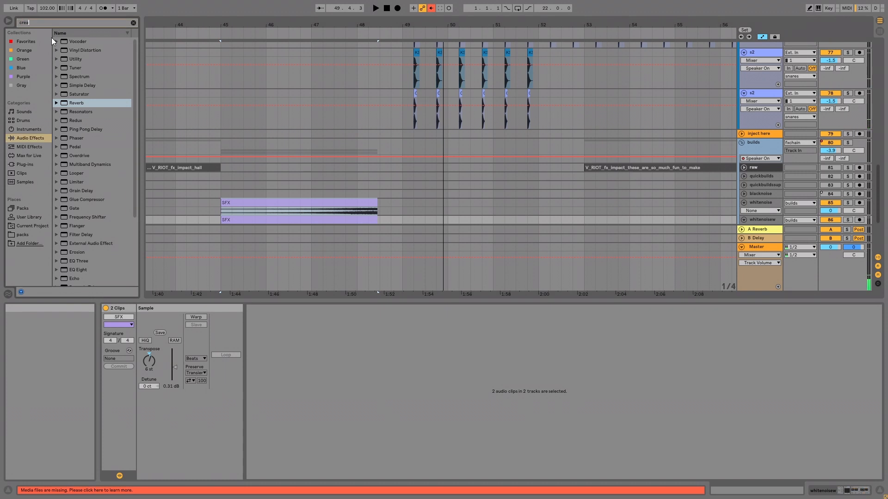
pyautogui.click(29, 130)
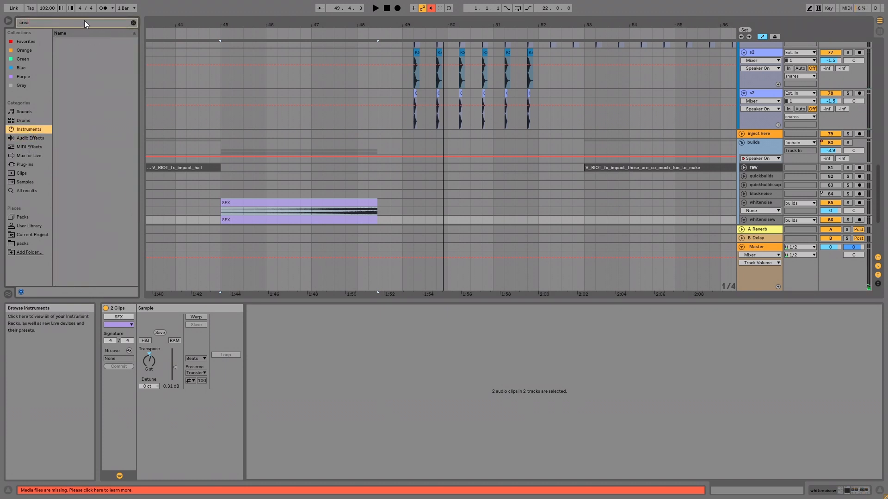
pyautogui.click(35, 121)
pyautogui.click(62, 51)
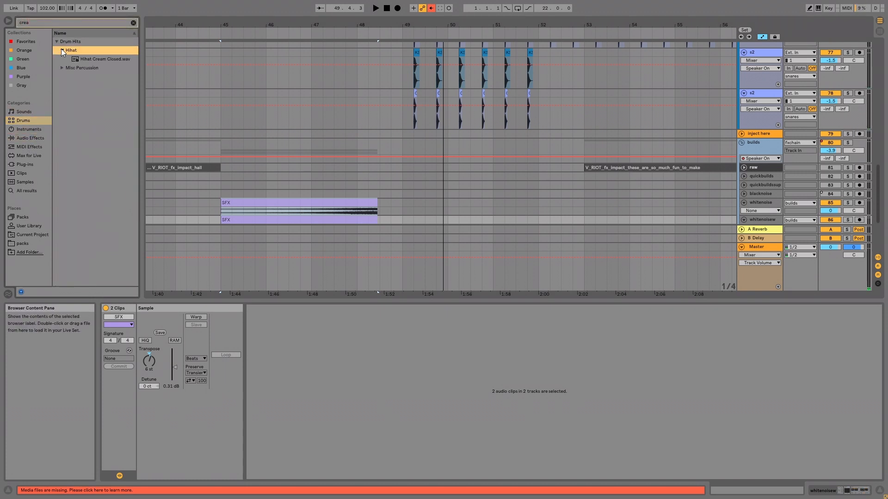
pyautogui.click(79, 58)
pyautogui.click(71, 66)
pyautogui.click(74, 87)
pyautogui.click(92, 111)
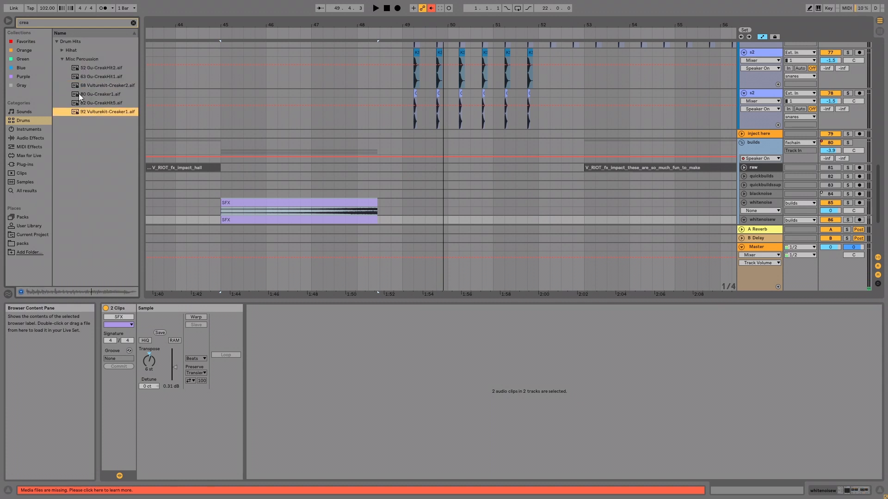
# Search the drum samples for "cra" and look through the FX Hit and Kick results for a crash sound
pyautogui.click(23, 111)
pyautogui.click(35, 21)
pyautogui.press('BackSpace')
pyautogui.press('BackSpace')
pyautogui.write('a')
pyautogui.click(23, 120)
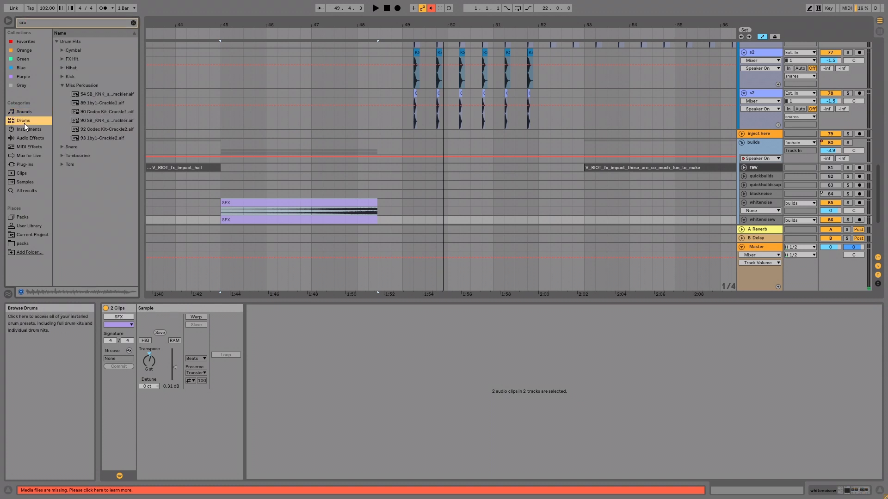
pyautogui.click(63, 60)
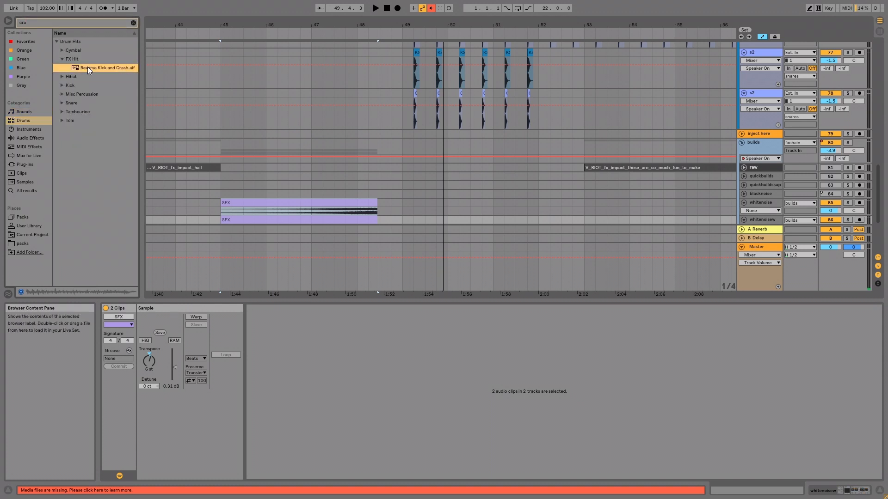
pyautogui.click(62, 85)
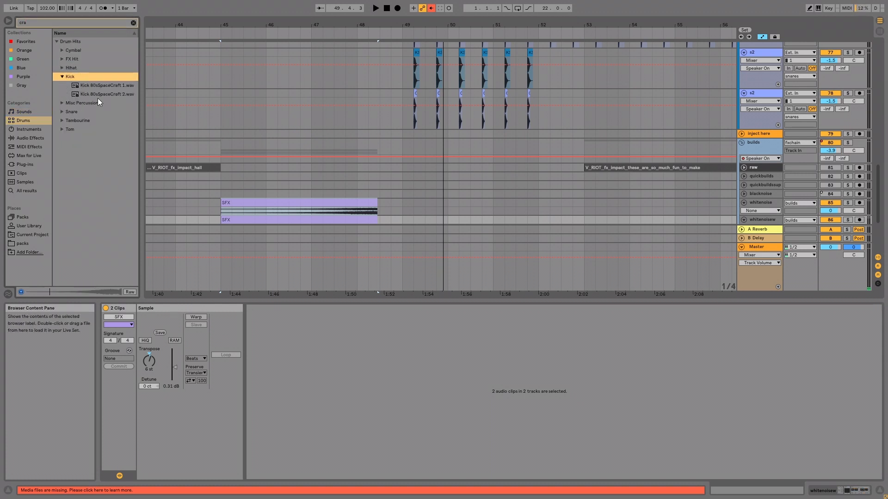
pyautogui.click(62, 76)
pyautogui.click(62, 59)
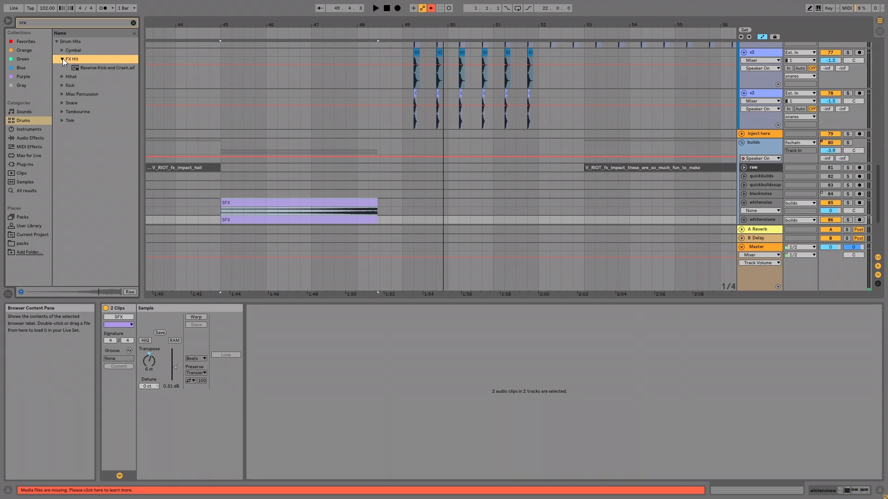
# Place the Reverse Kick and Crash sample on the whitenoise track over the SFX clip, spanning bar 45 to bar 49
pyautogui.moveTo(105, 71); pyautogui.dragTo(195, 163)
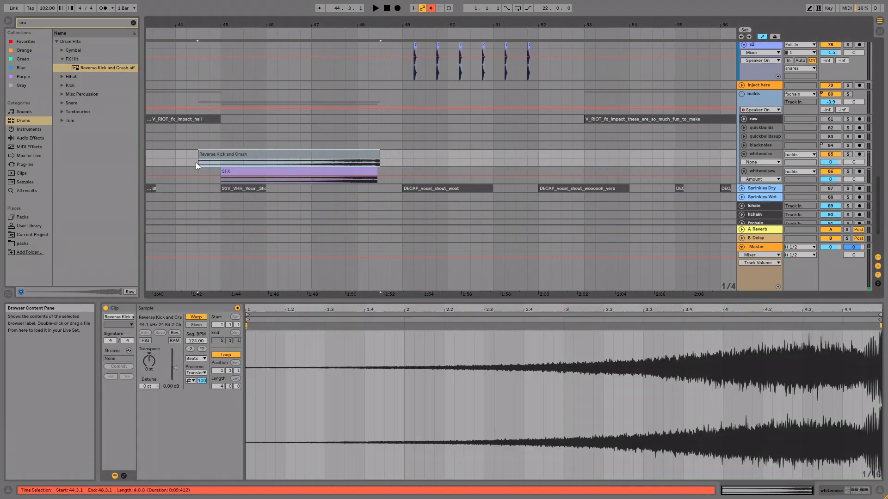
pyautogui.click(357, 145)
pyautogui.press('space')
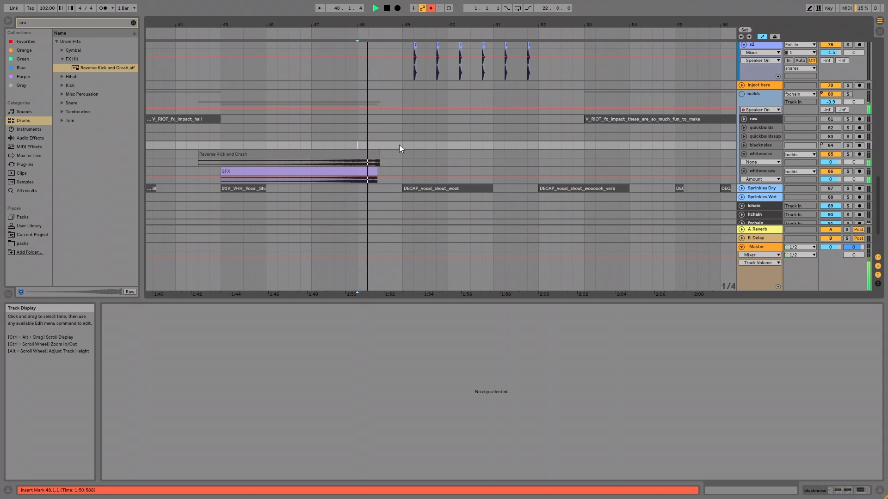
pyautogui.moveTo(374, 153); pyautogui.dragTo(397, 161)
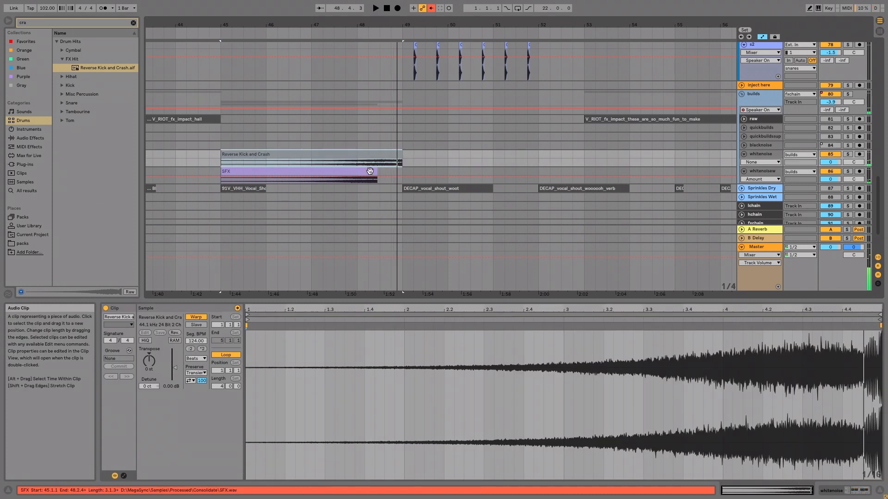
pyautogui.press('space')
# Enlarge the whitenoisew track and lower its SFX clip's gain to -3.10 dB during playback
pyautogui.click(372, 172)
pyautogui.click(377, 174)
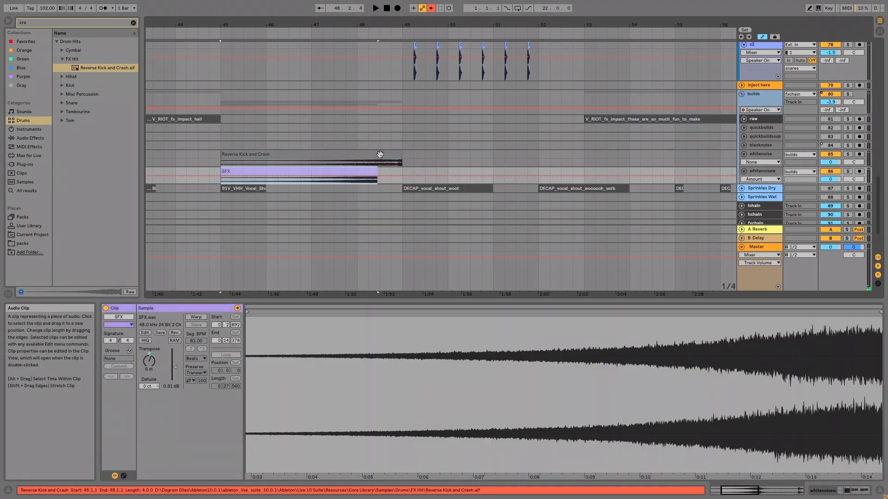
pyautogui.press('z')
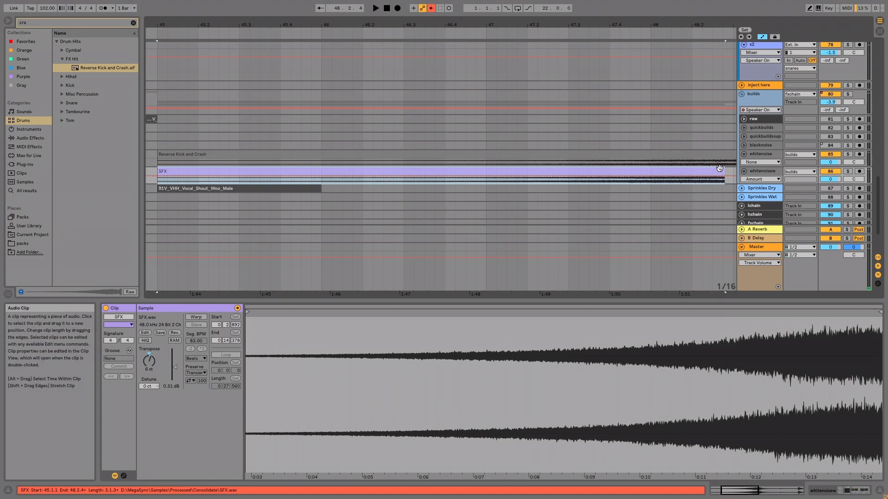
pyautogui.moveTo(798, 184); pyautogui.dragTo(797, 224)
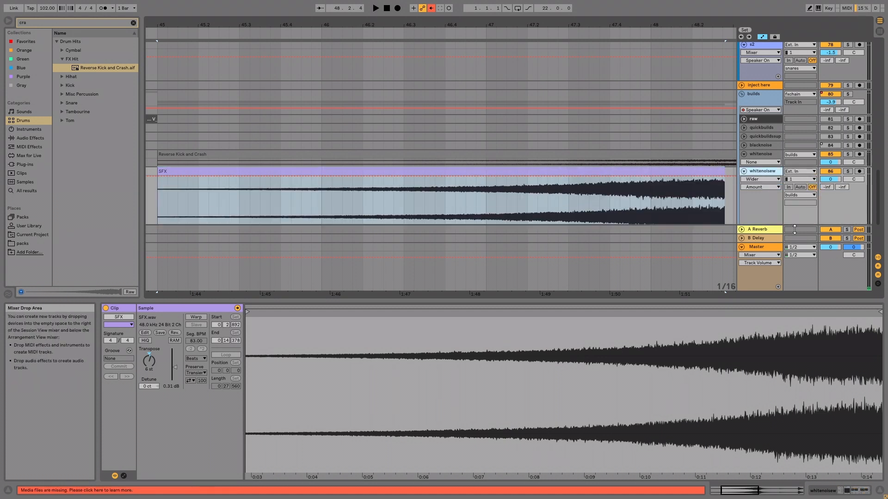
pyautogui.press('space')
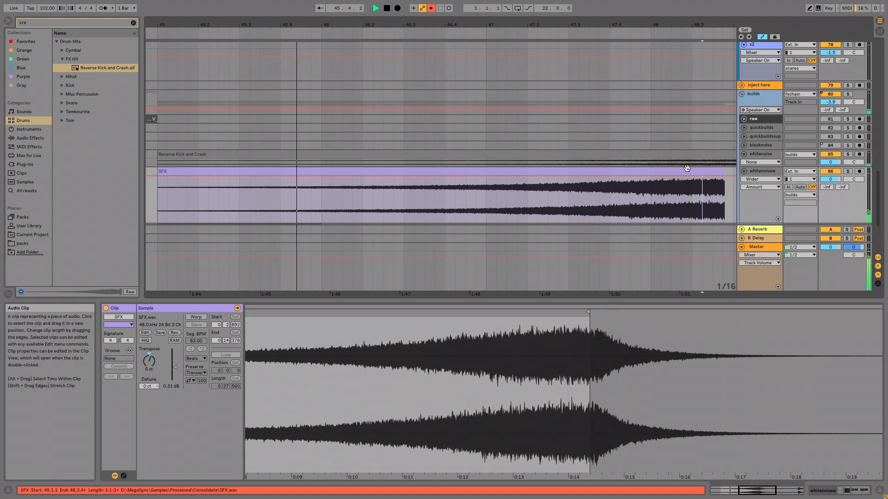
pyautogui.moveTo(171, 369); pyautogui.dragTo(171, 371)
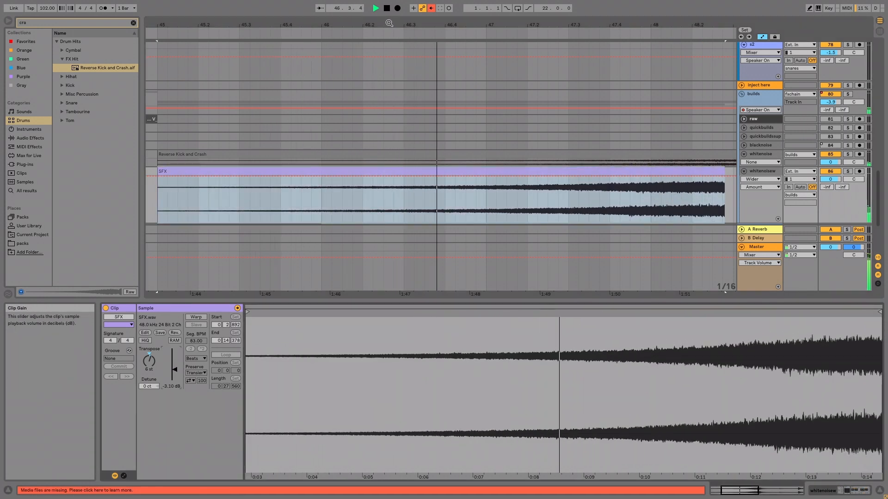
# Move the whitenoisew SFX clip to start at 45.3.1 and listen to it against the reverse crash
pyautogui.moveTo(388, 24); pyautogui.dragTo(388, 4)
pyautogui.press('space')
pyautogui.moveTo(449, 171); pyautogui.dragTo(472, 172)
pyautogui.click(445, 196)
pyautogui.press('space')
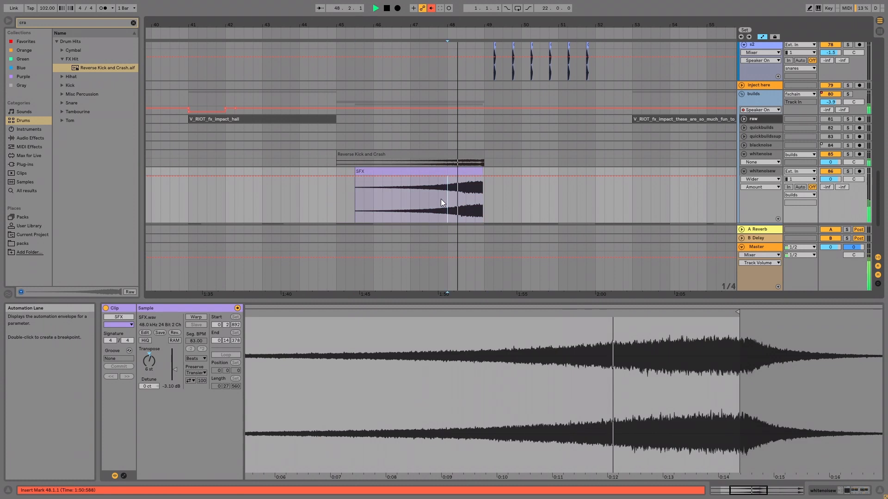
pyautogui.click(477, 201)
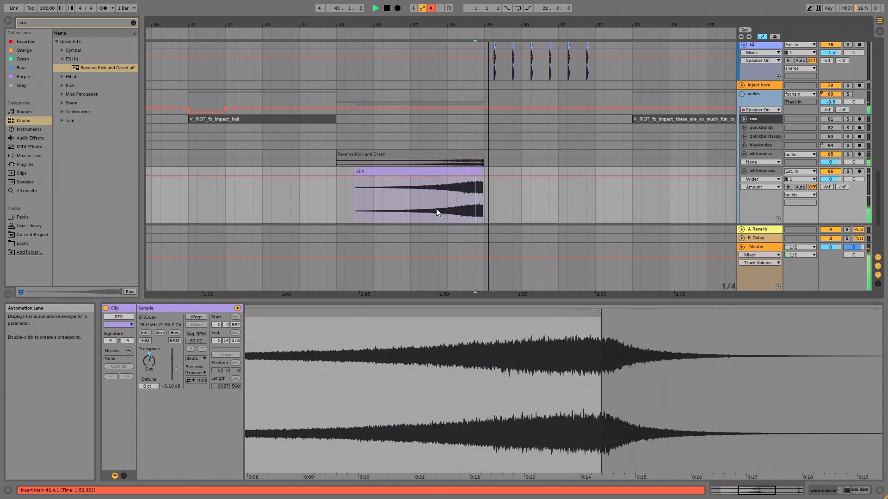
pyautogui.click(346, 192)
pyautogui.click(390, 199)
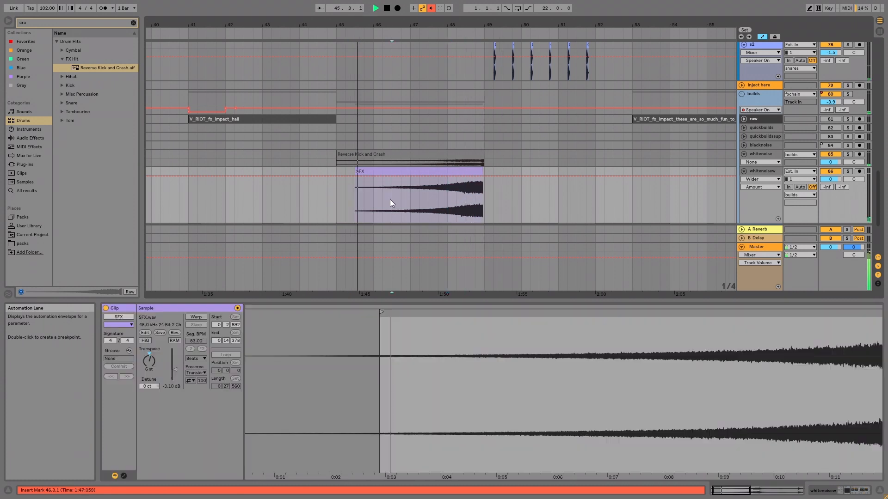
pyautogui.click(405, 171)
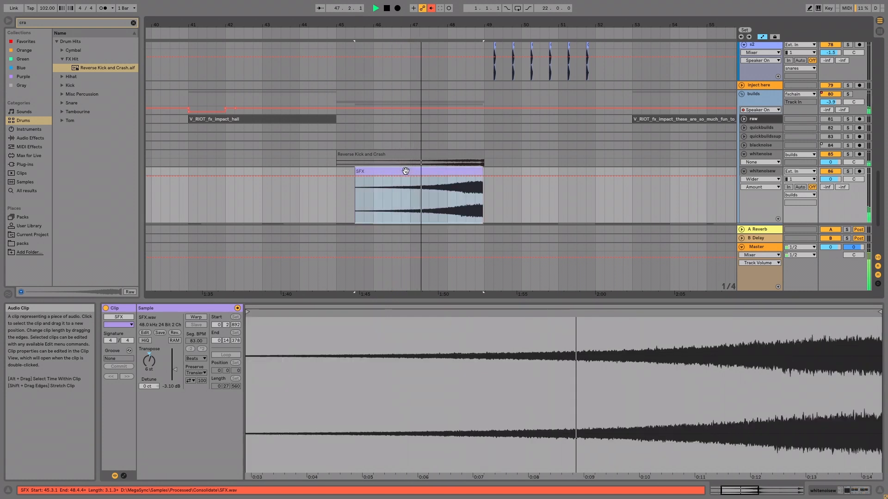
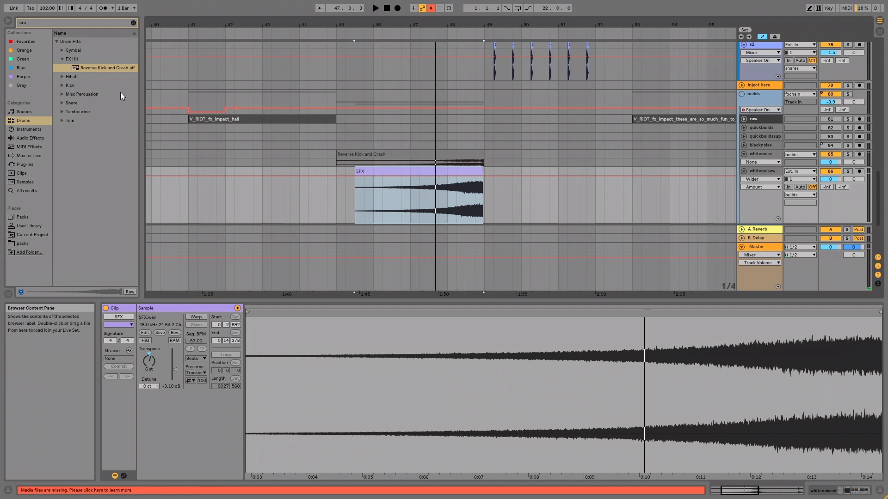
# Look through the Kick and Tambourine results for a crash sound and preview the Tamb 80sSpaceCraft.wav sample
pyautogui.click(69, 87)
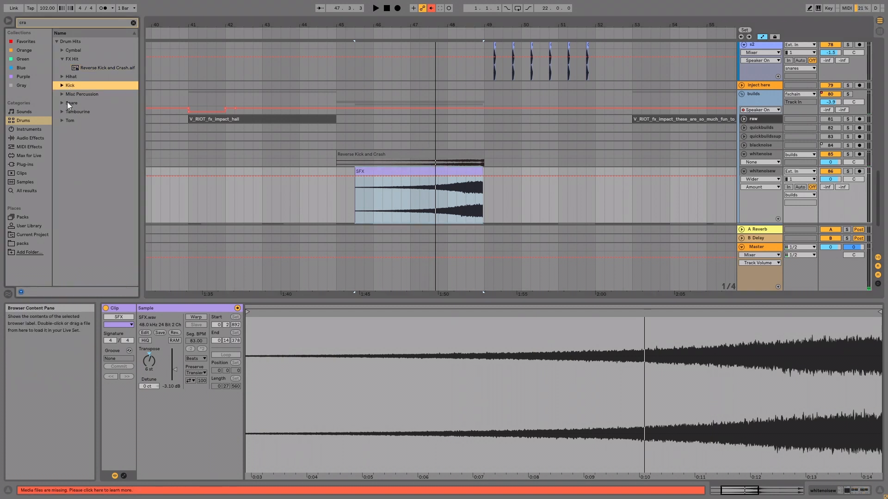
pyautogui.click(65, 103)
pyautogui.click(62, 110)
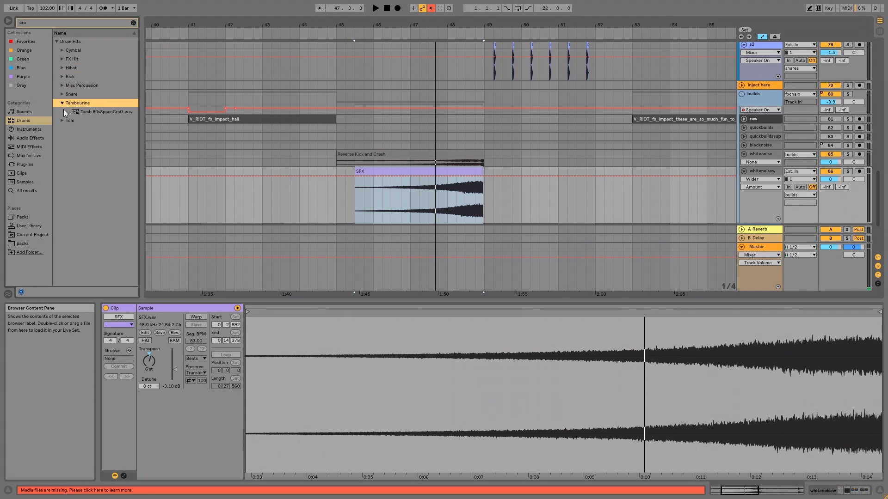
pyautogui.click(99, 111)
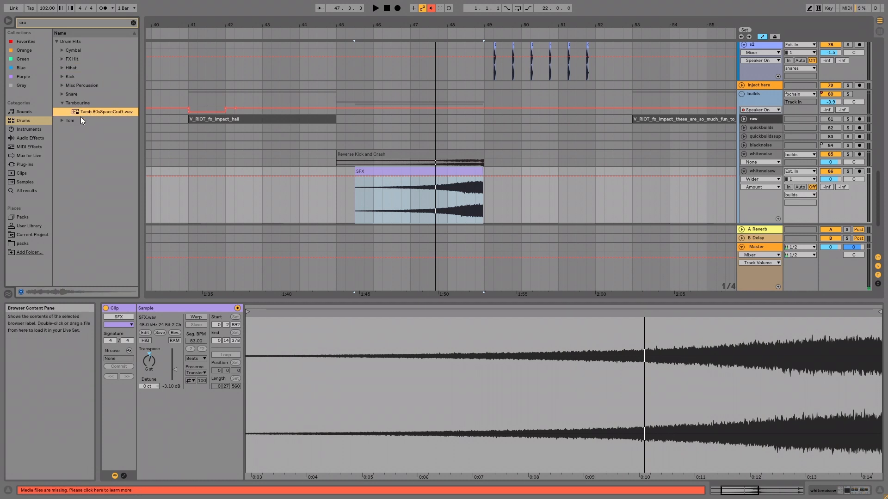
pyautogui.rightClick(99, 112)
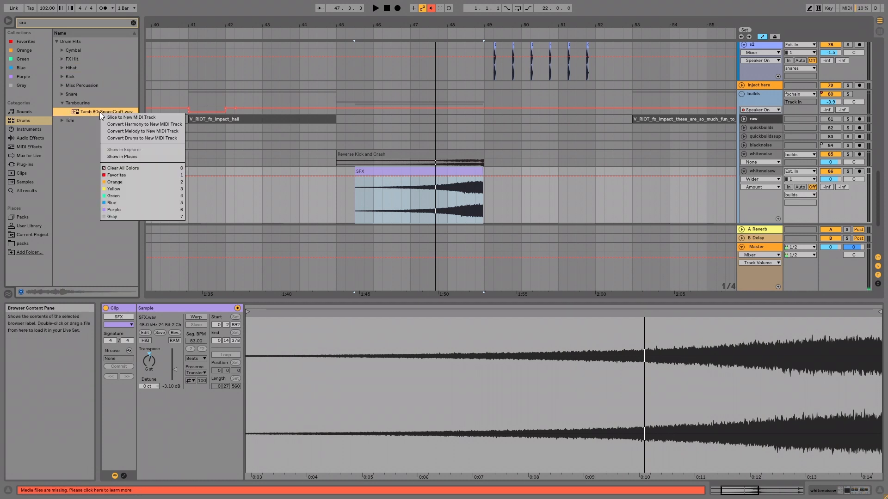
pyautogui.click(126, 184)
# Add a reversed copy of the SFX clip on the whitenoisew track, spanning bar 45 to bar 47 before the rising SFX, and play it
pyautogui.click(346, 201)
pyautogui.press('space')
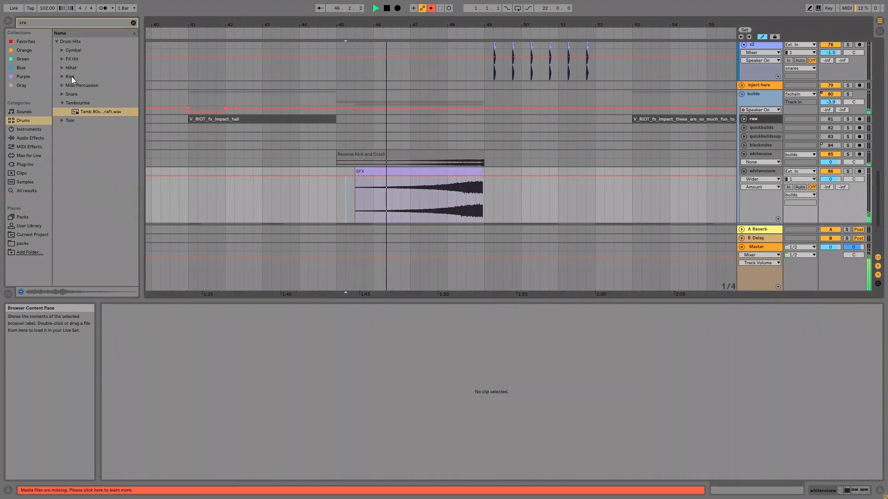
pyautogui.click(408, 191)
pyautogui.click(345, 199)
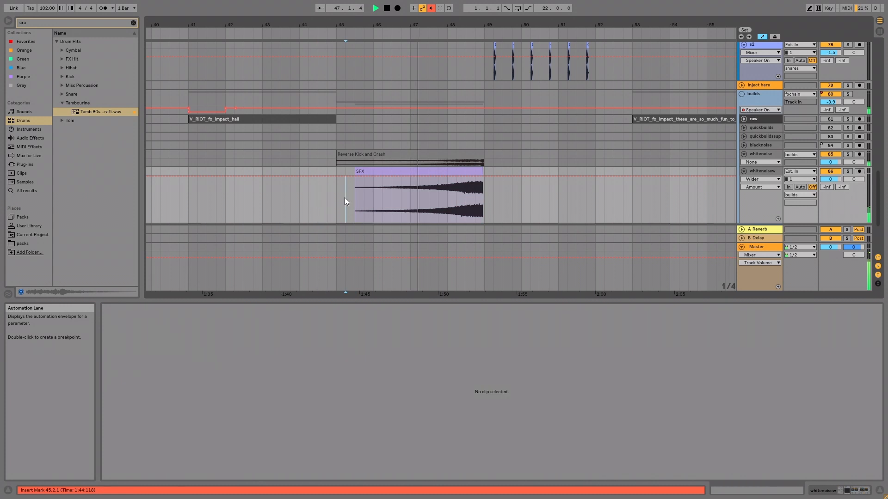
pyautogui.click(234, 201)
pyautogui.hotkey('ctrl', 'v')
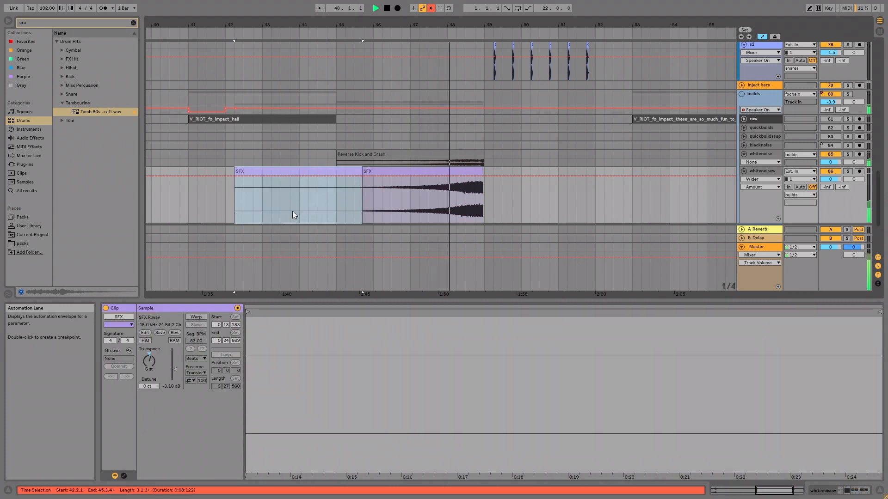
pyautogui.click(226, 198)
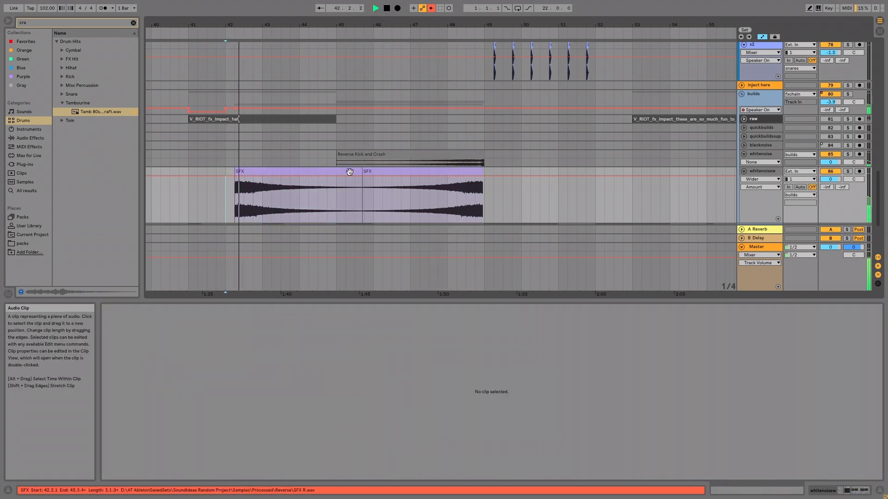
pyautogui.moveTo(360, 171)
pyautogui.mouseDown()
pyautogui.moveTo(306, 172)
pyautogui.moveTo(371, 178)
pyautogui.mouseUp()
pyautogui.click(402, 191)
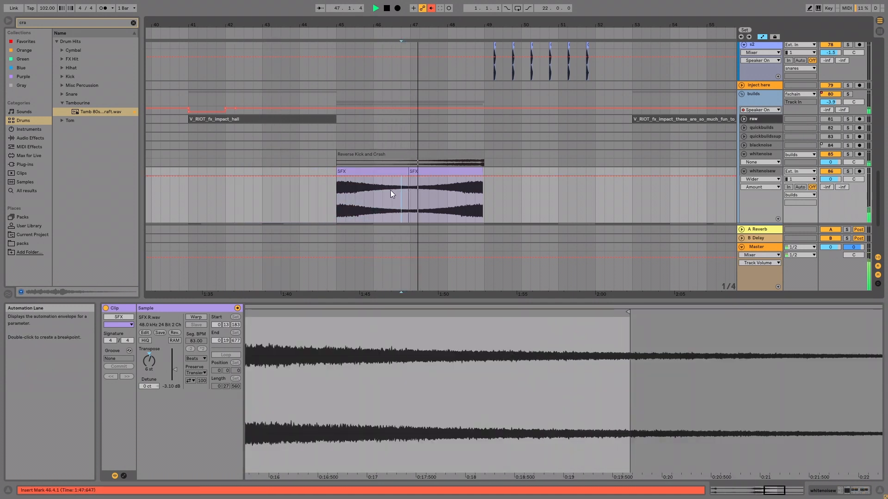
pyautogui.click(371, 193)
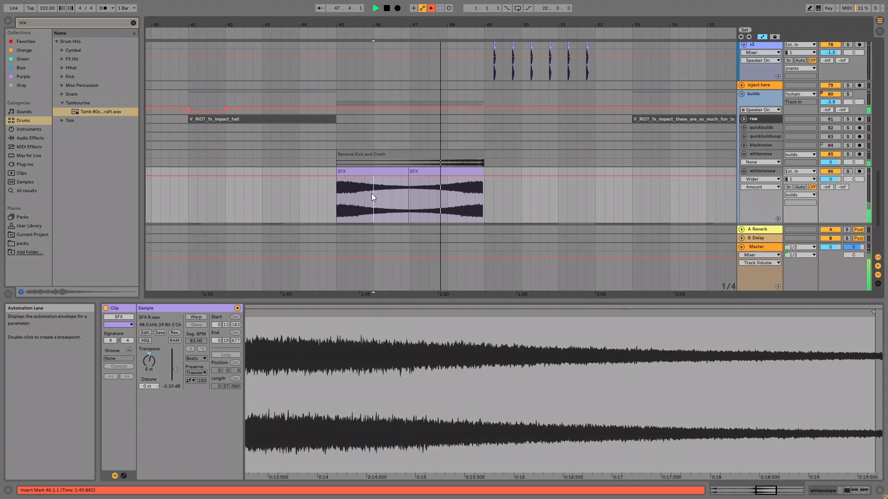
# Lower the gain of the reversed SFX clip at bar 45 and listen to the transition
pyautogui.click(368, 170)
pyautogui.moveTo(175, 370); pyautogui.dragTo(177, 374)
pyautogui.click(447, 206)
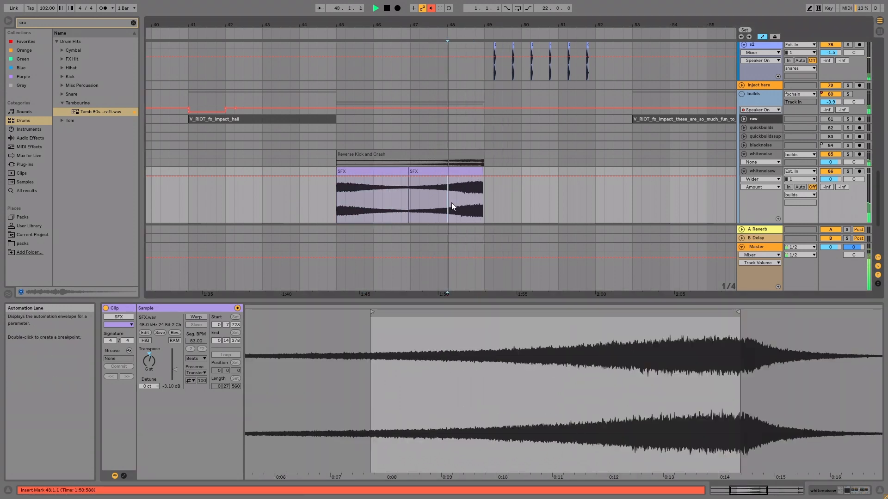
pyautogui.click(351, 208)
pyautogui.press('space')
pyautogui.press('space')
# Copy the Reverse Kick and Crash clip to bars 13 to 17 on the whitenoise track and play it from bar 16
pyautogui.click(432, 153)
pyautogui.moveTo(385, 26)
pyautogui.mouseDown()
pyautogui.moveTo(385, 13)
pyautogui.moveTo(484, 9)
pyautogui.mouseUp()
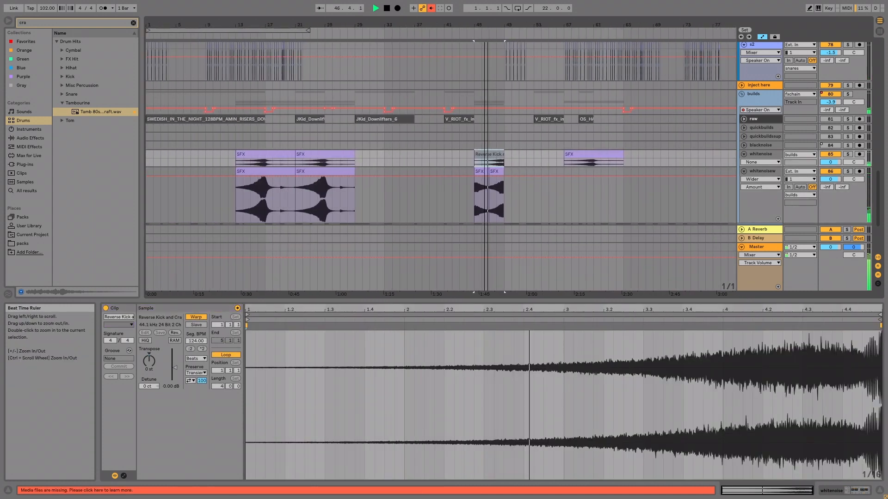
pyautogui.click(209, 162)
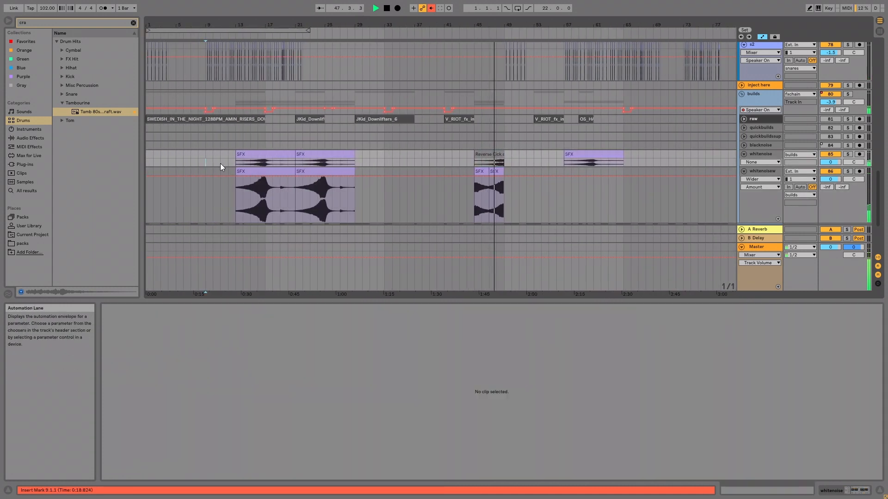
pyautogui.hotkey('ctrl', 'v')
pyautogui.moveTo(203, 25); pyautogui.dragTo(202, 51)
pyautogui.moveTo(261, 154); pyautogui.dragTo(369, 160)
pyautogui.click(396, 162)
pyautogui.press('space')
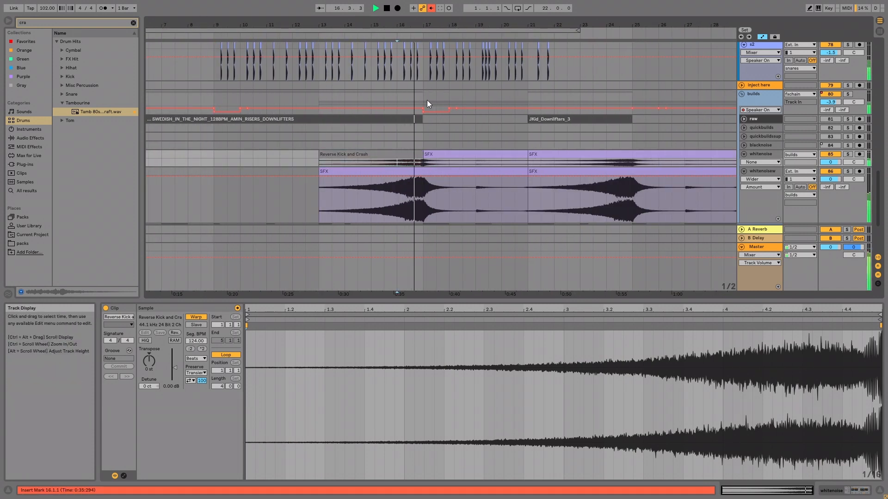
# Place a copy of Reverse Kick and Crash on the whitenoisew track from bar 5 to bar 9 and listen to its ending
pyautogui.moveTo(427, 24); pyautogui.dragTo(359, 23)
pyautogui.click(186, 154)
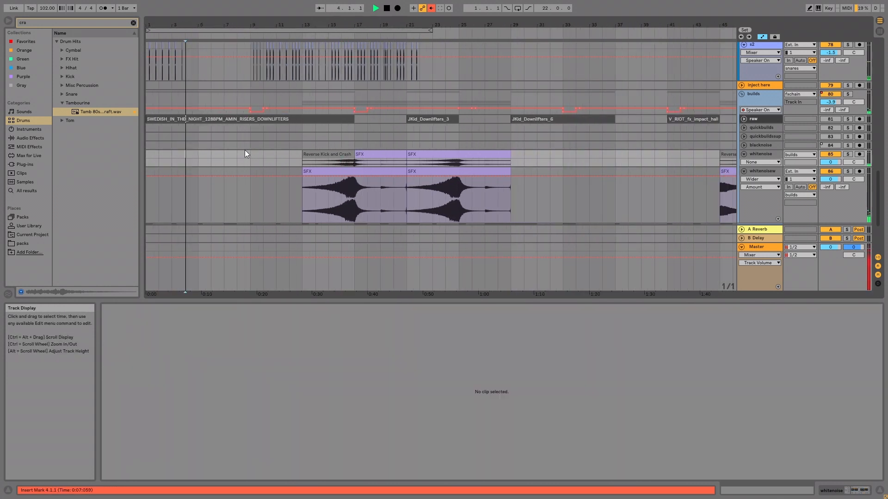
pyautogui.moveTo(329, 151); pyautogui.dragTo(238, 188)
pyautogui.click(237, 197)
pyautogui.moveTo(234, 24); pyautogui.dragTo(207, 52)
pyautogui.moveTo(352, 172); pyautogui.dragTo(345, 191)
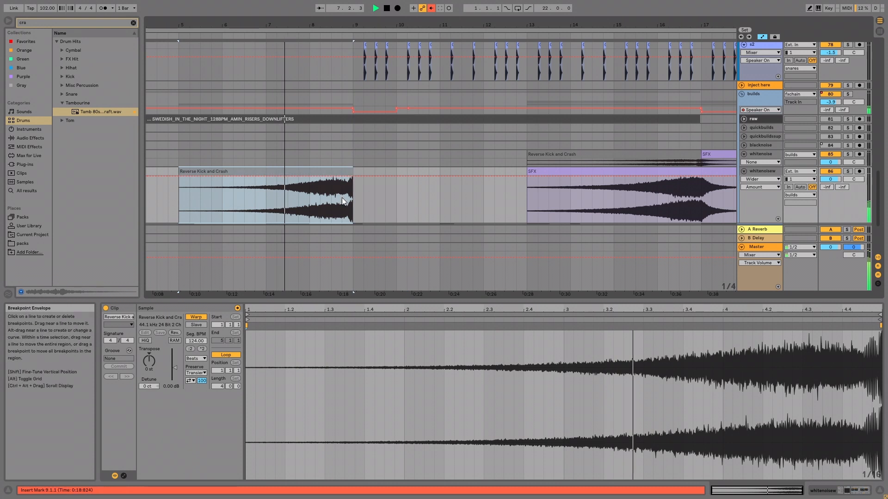
pyautogui.click(342, 198)
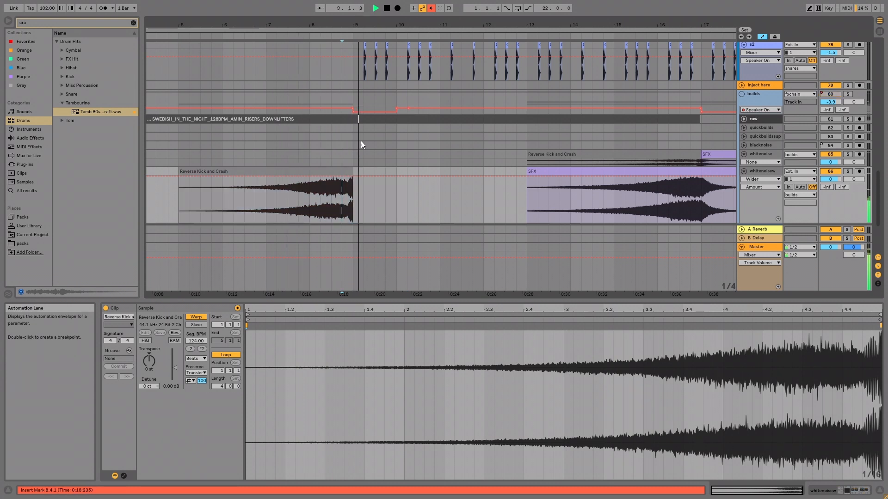
# Place another Reverse Kick and Crash copy on the whitenoisew track, spanning bar 57 to bar 61, while playing the surrounding section
pyautogui.moveTo(393, 23); pyautogui.dragTo(392, 2)
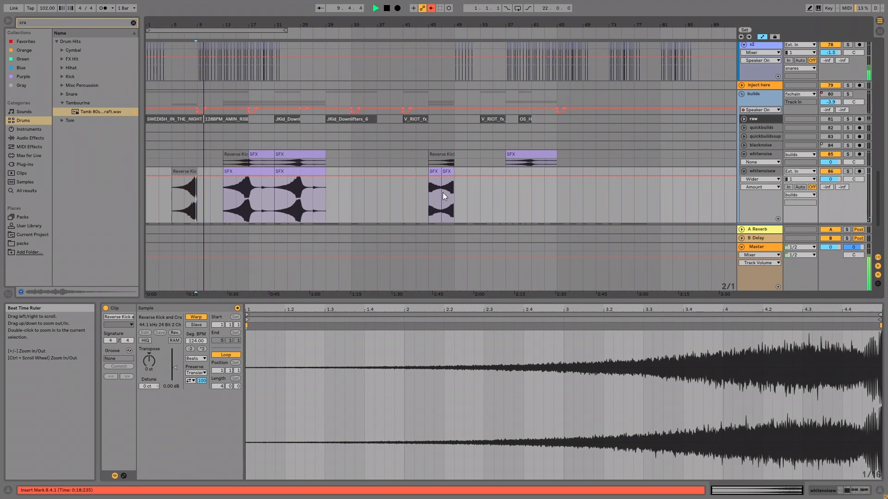
pyautogui.click(478, 202)
pyautogui.click(522, 189)
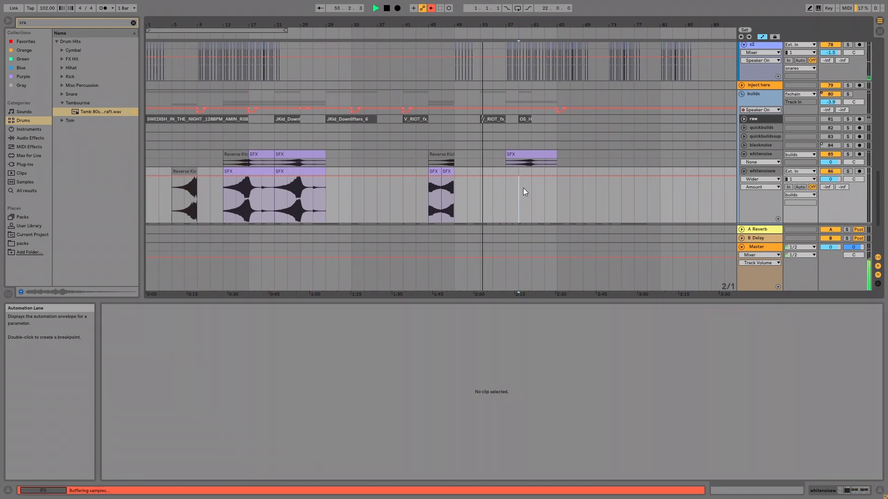
pyautogui.click(483, 186)
pyautogui.moveTo(526, 24); pyautogui.dragTo(451, 148)
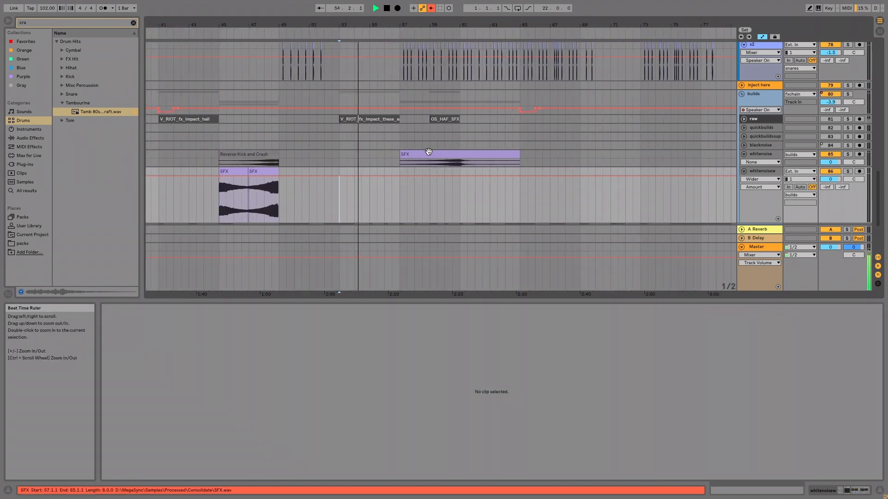
pyautogui.click(431, 138)
pyautogui.click(429, 202)
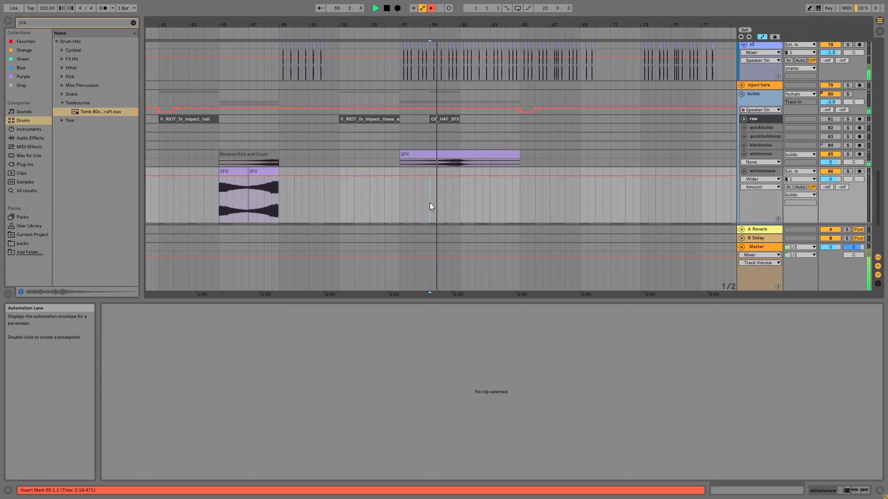
pyautogui.hotkey('ctrl', 'v')
pyautogui.moveTo(468, 190); pyautogui.dragTo(437, 193)
pyautogui.click(454, 196)
pyautogui.click(458, 197)
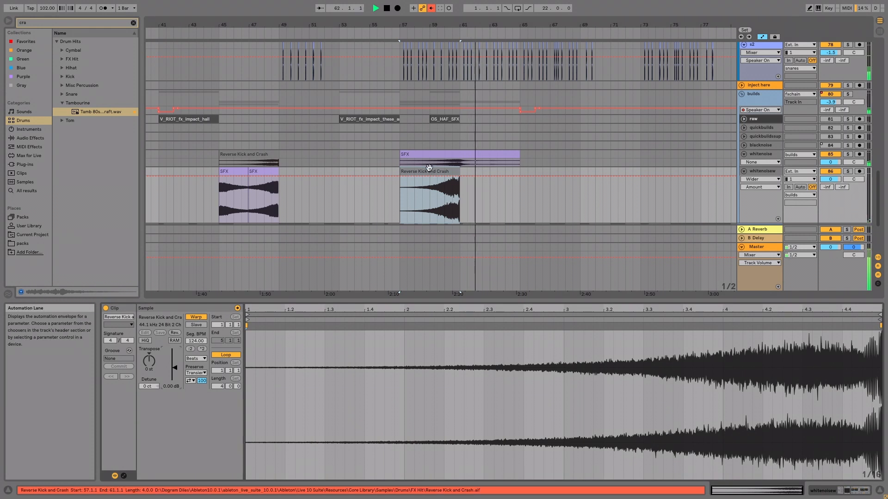
# Lower the gain of the bar 57 Reverse Kick and Crash clip to -4.27 dB and listen to its ending
pyautogui.moveTo(175, 367); pyautogui.dragTo(175, 376)
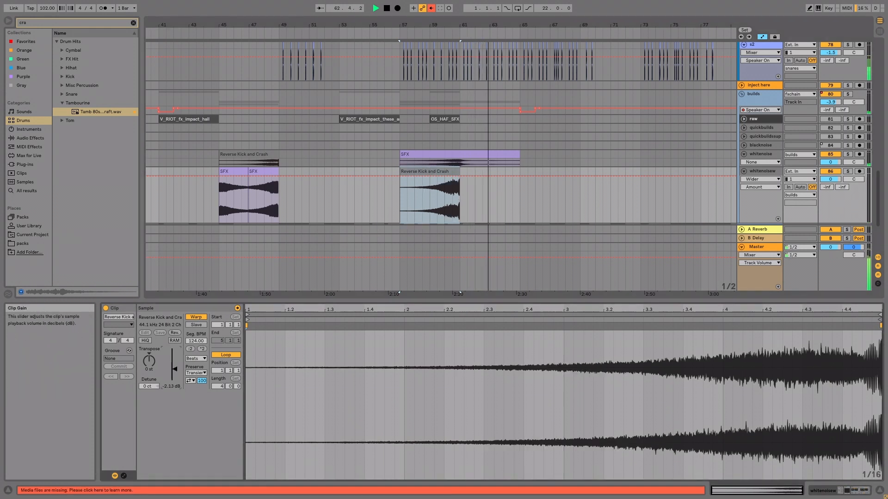
pyautogui.click(451, 203)
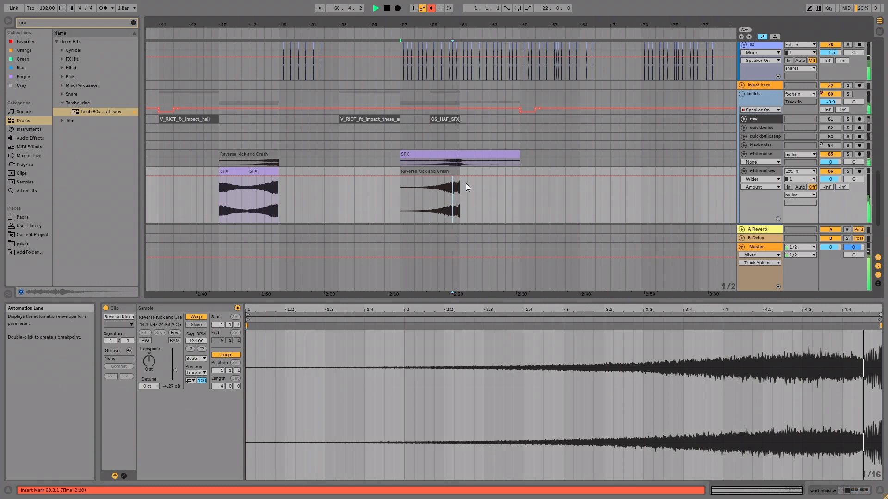
pyautogui.click(484, 195)
# Unfold the vsilk1 vocal track near the start of the track list and play the arrangement from bar 29 and bar 25
pyautogui.moveTo(555, 25); pyautogui.dragTo(548, 101)
pyautogui.scroll(15, 547, 107)
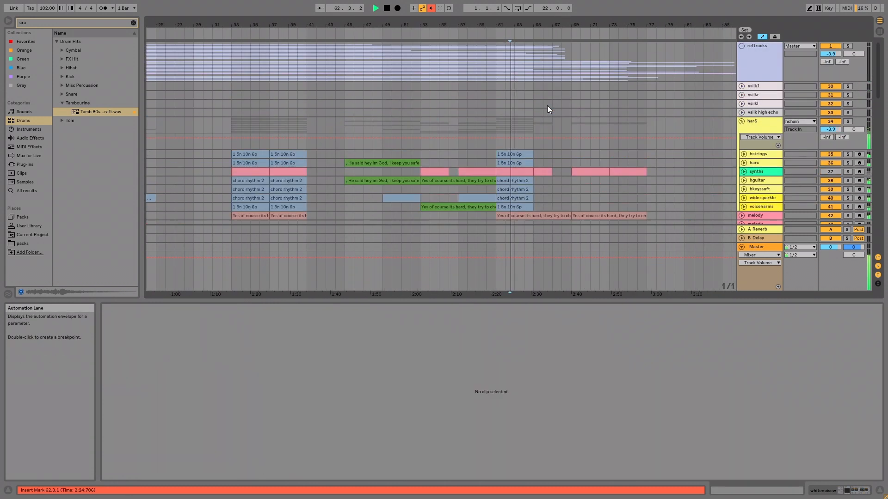
pyautogui.click(741, 86)
pyautogui.click(232, 97)
pyautogui.press('space')
pyautogui.click(197, 103)
pyautogui.press('space')
pyautogui.moveTo(228, 26); pyautogui.dragTo(235, 52)
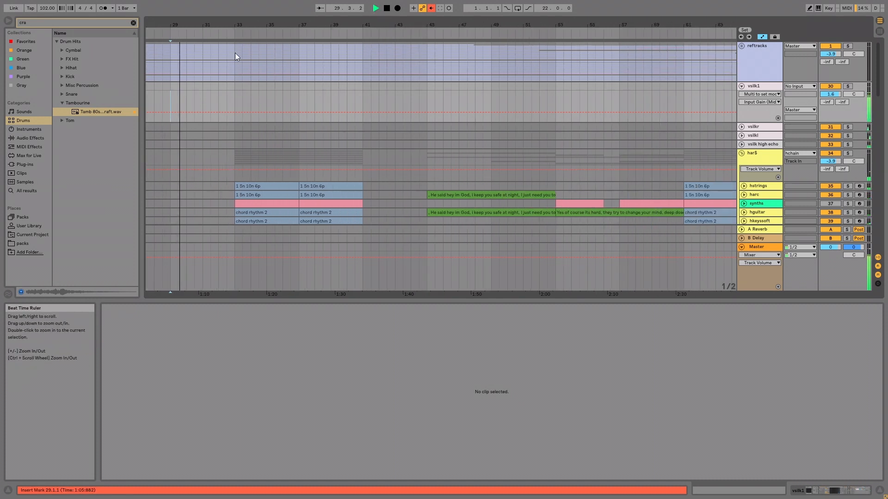
pyautogui.moveTo(170, 23); pyautogui.dragTo(288, 29)
pyautogui.click(226, 100)
pyautogui.press('space')
pyautogui.press('space')
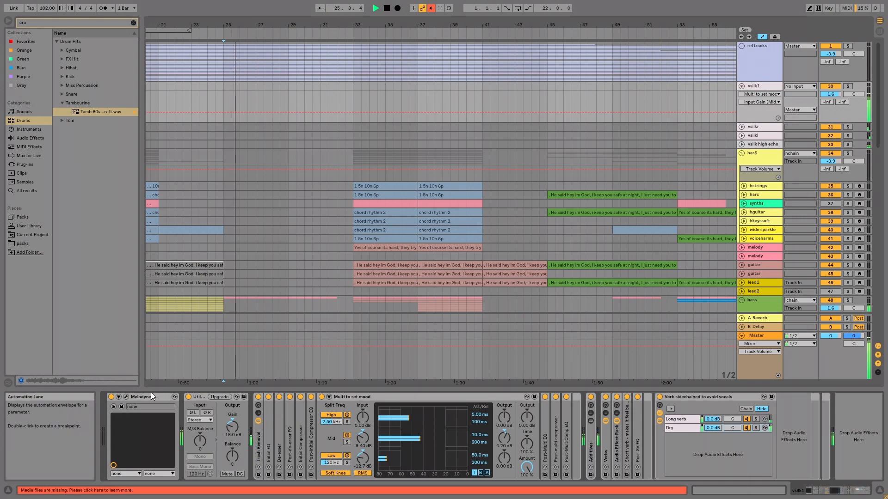
# Open vsilk1's Melodyne editor and select the vocal notes from bar 25 through bar 33
pyautogui.click(126, 397)
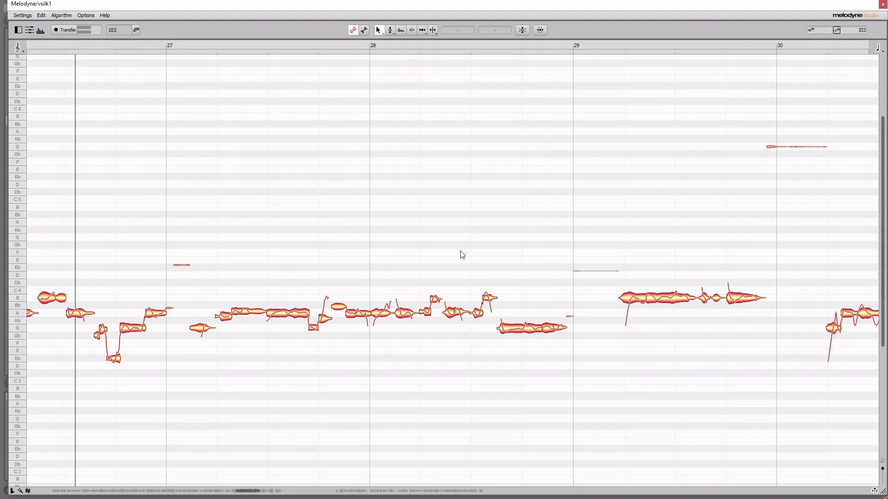
pyautogui.moveTo(506, 276); pyautogui.dragTo(324, 133)
pyautogui.doubleClick(386, 179)
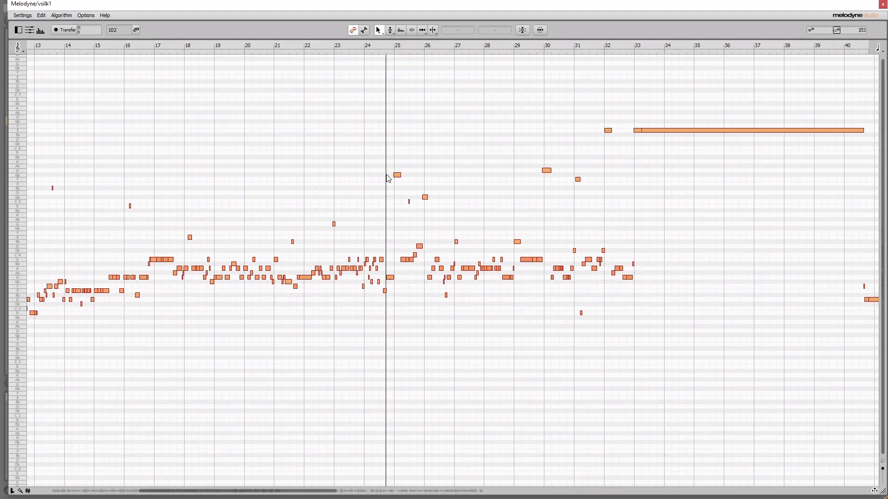
pyautogui.moveTo(497, 160); pyautogui.dragTo(595, 210)
pyautogui.moveTo(752, 86); pyautogui.dragTo(344, 376)
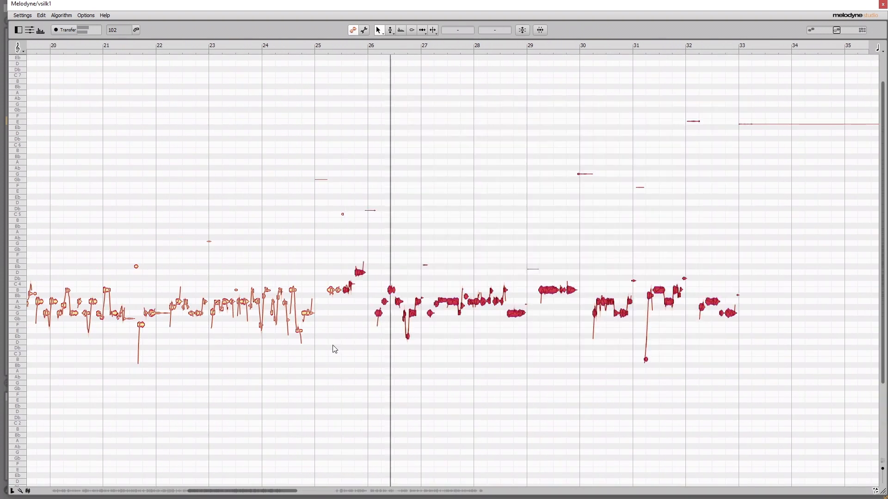
pyautogui.moveTo(326, 211); pyautogui.dragTo(381, 330)
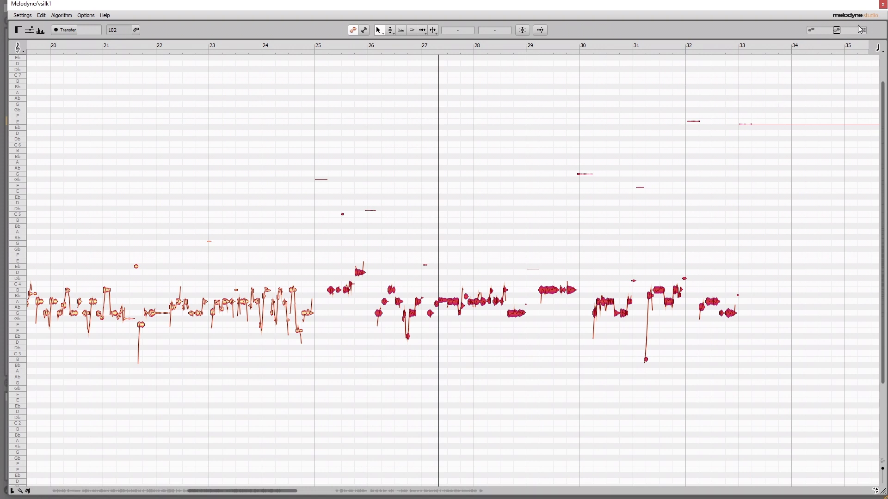
# Paste the copied vocal notes after bar 61 in Melodyne, inspect the source phrase at bar 25, and return to the full arrangement
pyautogui.moveTo(242, 493); pyautogui.dragTo(466, 488)
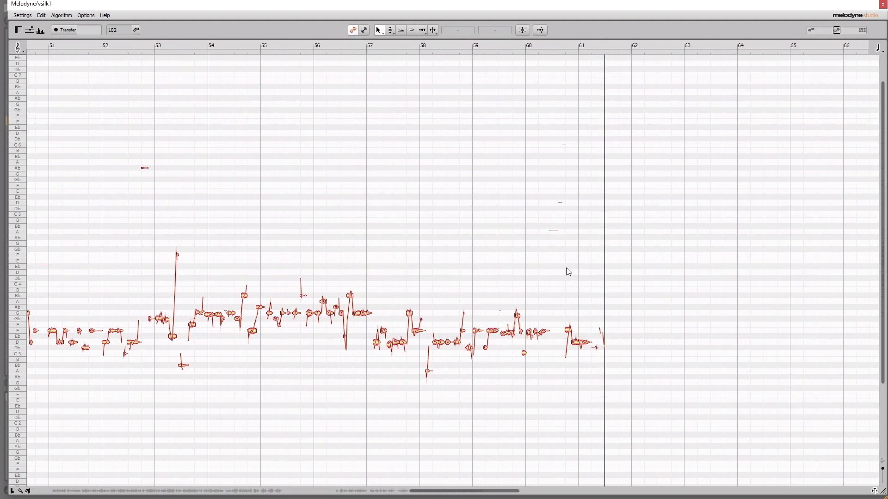
pyautogui.rightClick(583, 288)
pyautogui.click(597, 286)
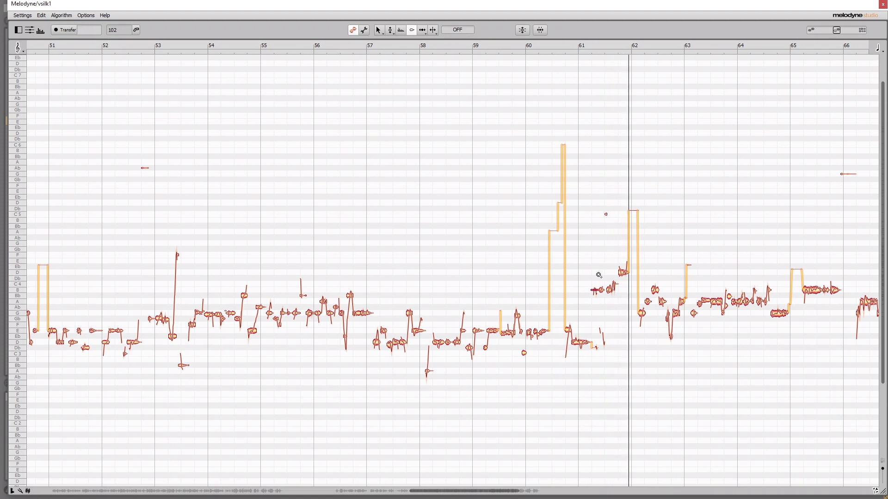
pyautogui.moveTo(590, 270); pyautogui.dragTo(625, 311)
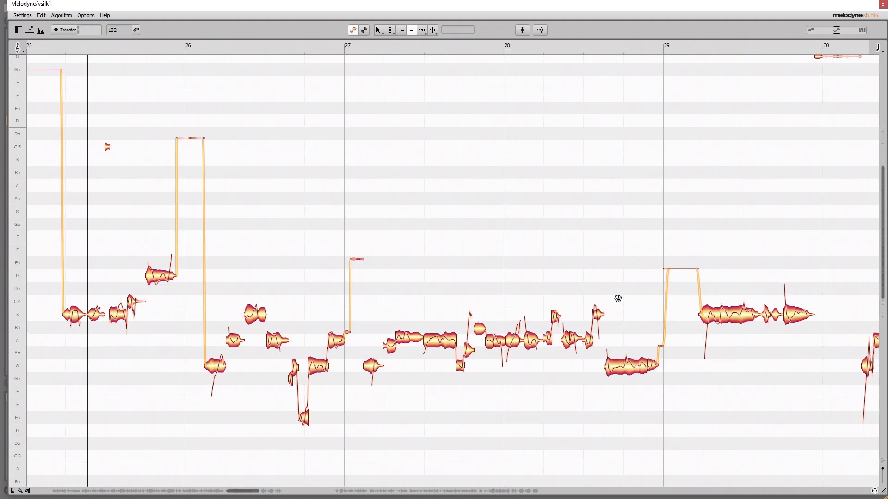
pyautogui.click(884, 4)
pyautogui.moveTo(618, 21); pyautogui.dragTo(279, 21)
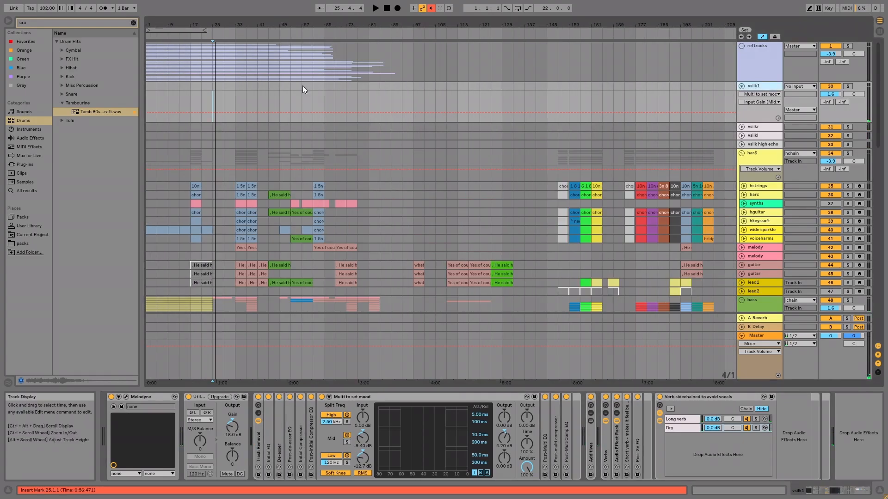
# Fold the unfolded tracks and play the arrangement from bar 77, then pick bar 65 on vsilk1
pyautogui.hotkey('alt', 'u')
pyautogui.click(356, 71)
pyautogui.press('space')
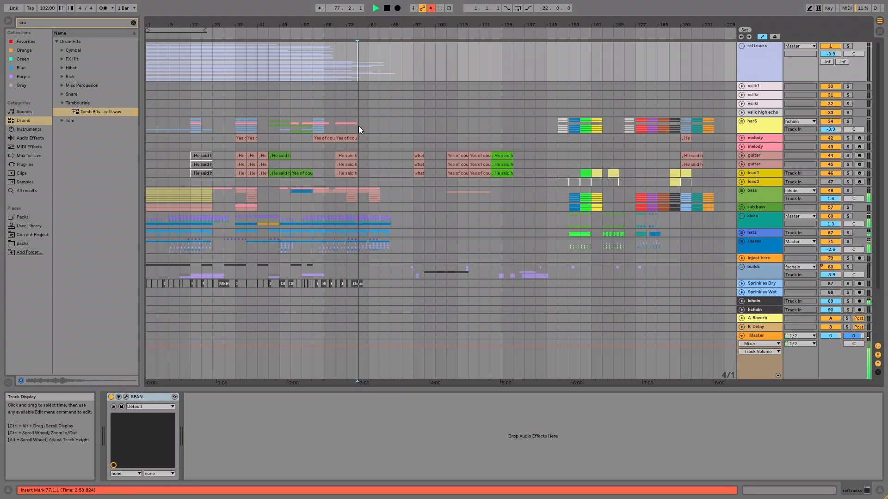
pyautogui.click(331, 85)
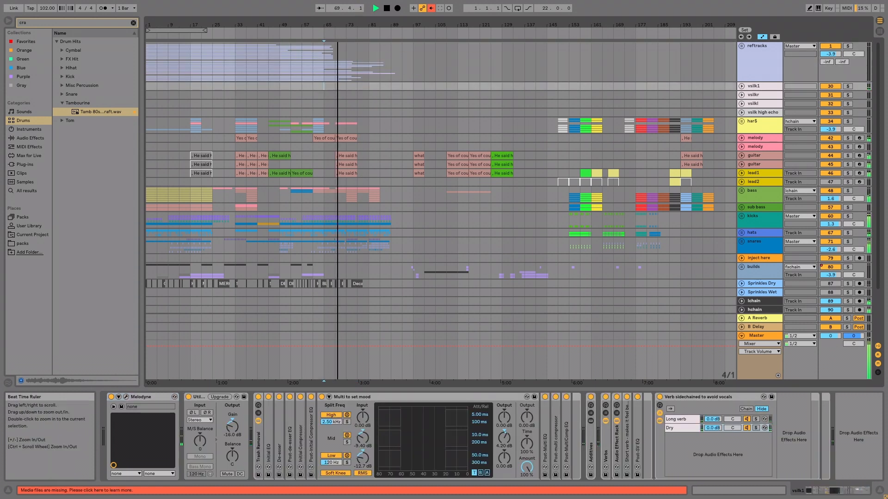
# Play the arrangement from bar 61 and check the guitar and lead1 clips at bars 69 to 77
pyautogui.moveTo(338, 27); pyautogui.dragTo(337, 60)
pyautogui.click(254, 86)
pyautogui.press('space')
pyautogui.press('space')
pyautogui.click(358, 156)
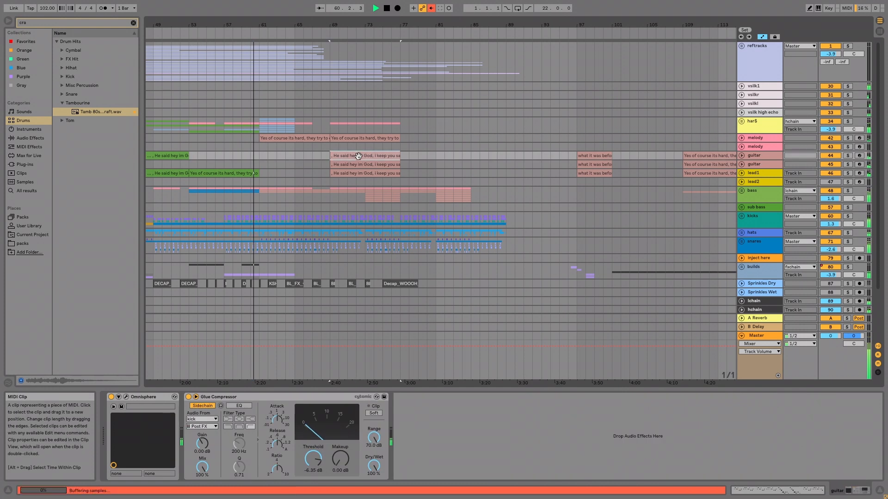
pyautogui.click(363, 174)
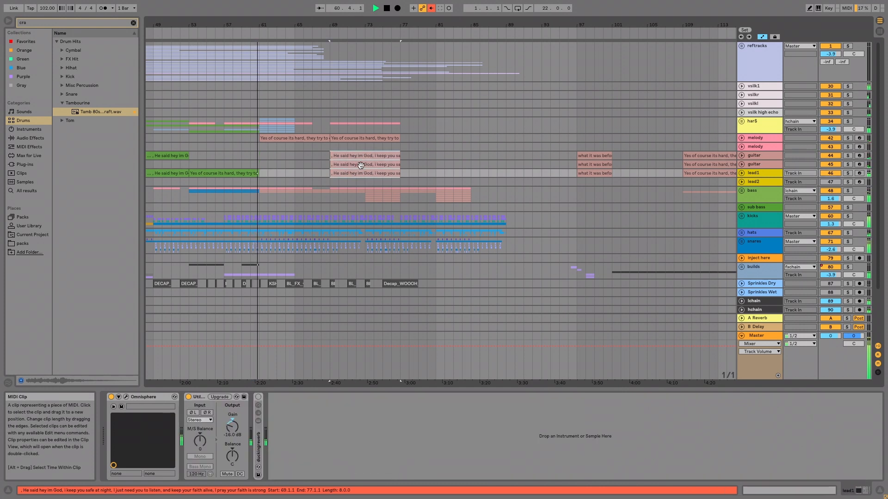
# Inspect vsilkr's vocal notes around bars 57 to 61 in Melodyne, and return to the arrangement
pyautogui.click(258, 95)
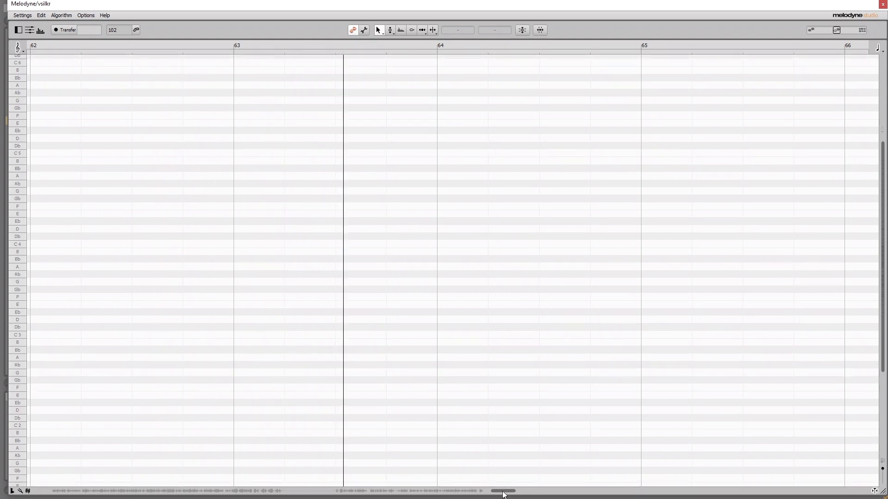
pyautogui.moveTo(503, 491); pyautogui.dragTo(474, 493)
pyautogui.moveTo(497, 381); pyautogui.dragTo(451, 353)
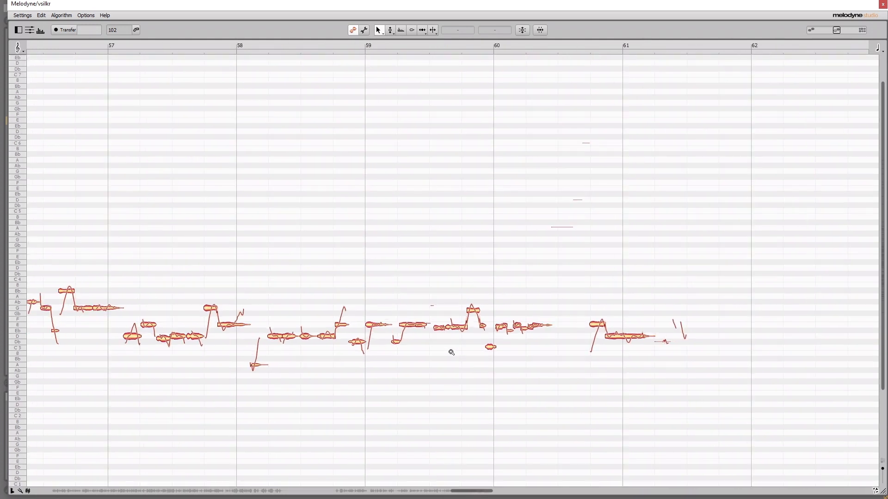
pyautogui.hotkey('ctrl', 'alt', 'p')
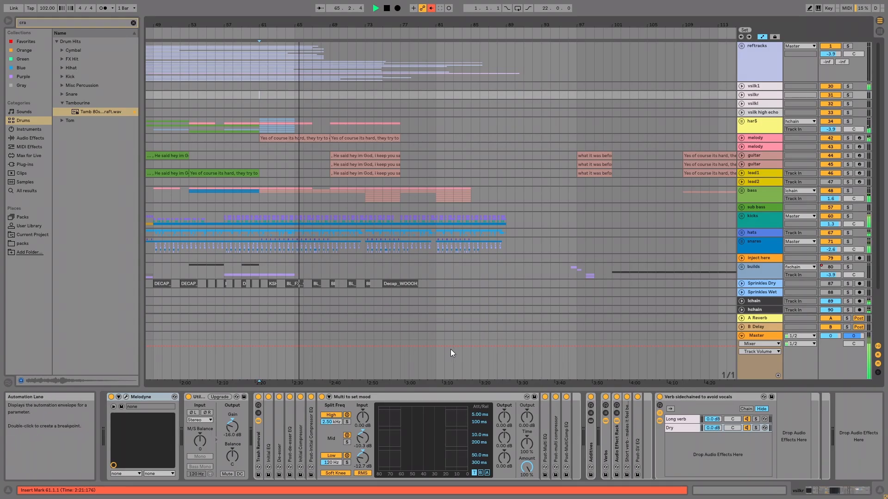
# Duplicate the har$ group's clips from bars 61–69 so they continue through bar 85
pyautogui.scroll(-2, 293, 120)
pyautogui.moveTo(295, 103); pyautogui.dragTo(403, 96)
pyautogui.click(296, 99)
pyautogui.hotkey('ctrl', 'd')
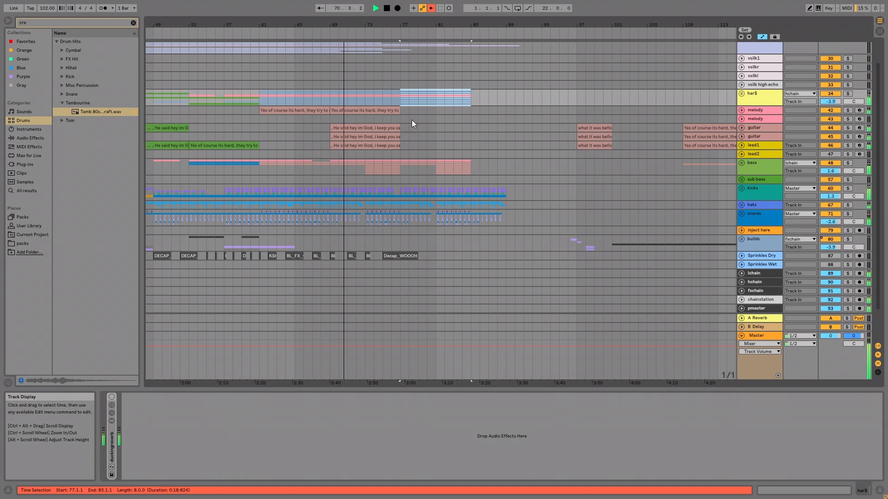
# Unfold the har$ group and delete the wide sparkle clips from bar 69 to bar 77
pyautogui.click(399, 123)
pyautogui.moveTo(318, 24); pyautogui.dragTo(396, 6)
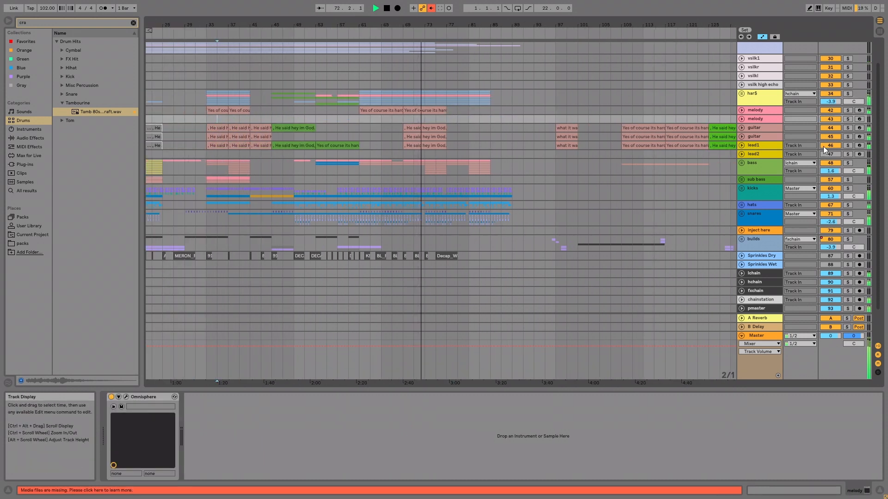
pyautogui.click(742, 94)
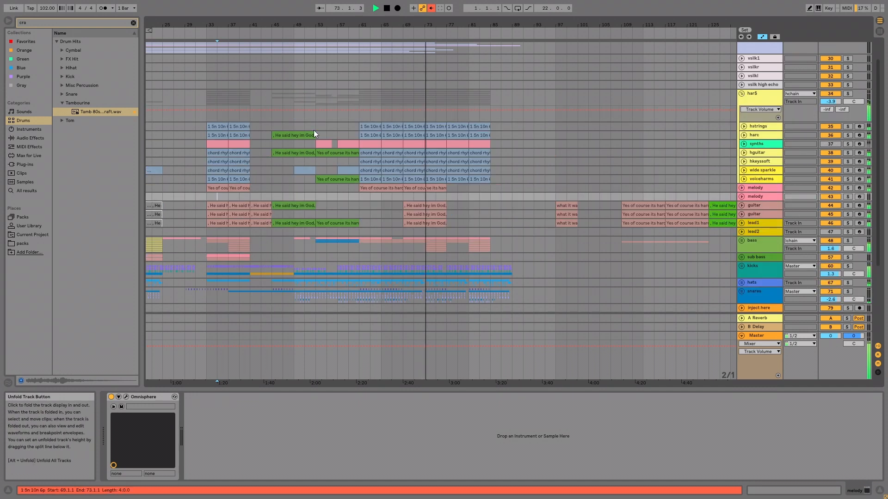
pyautogui.click(433, 179)
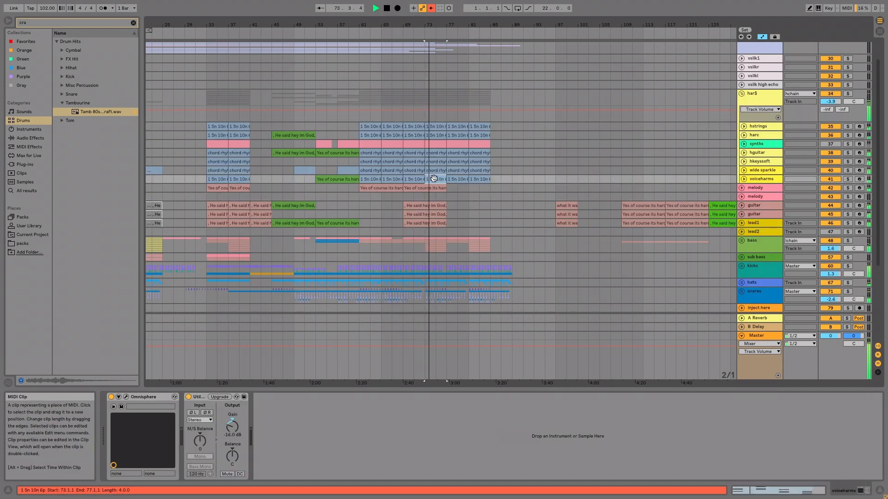
pyautogui.click(484, 170)
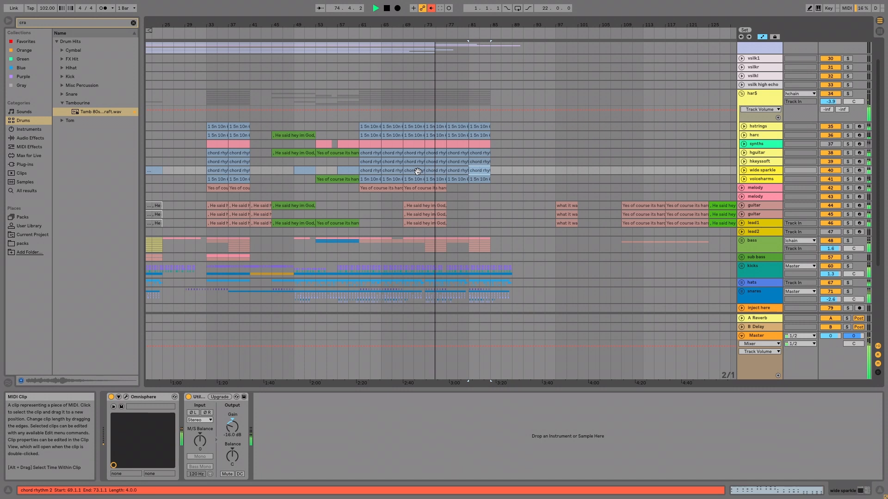
pyautogui.press('Delete')
pyautogui.moveTo(436, 162); pyautogui.dragTo(437, 153)
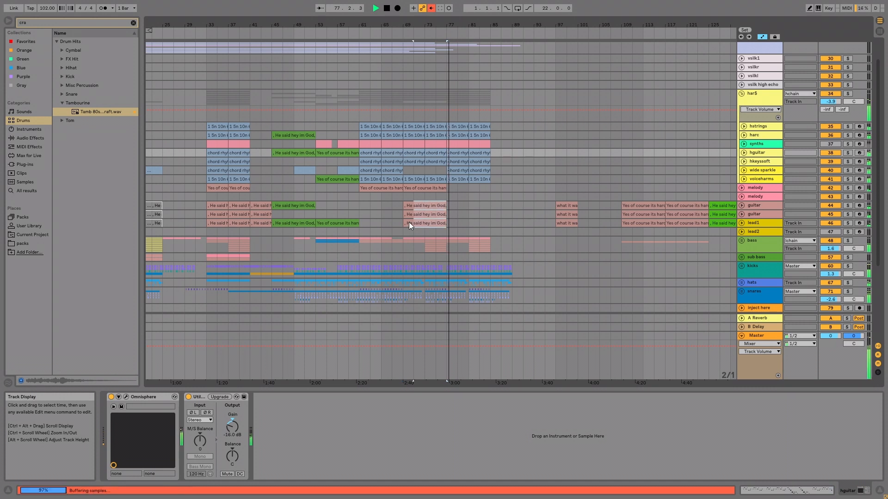
# Paste the copied guitar and lead1 clips at bar 77
pyautogui.click(451, 223)
pyautogui.hotkey('ctrl', 'v')
pyautogui.click(477, 213)
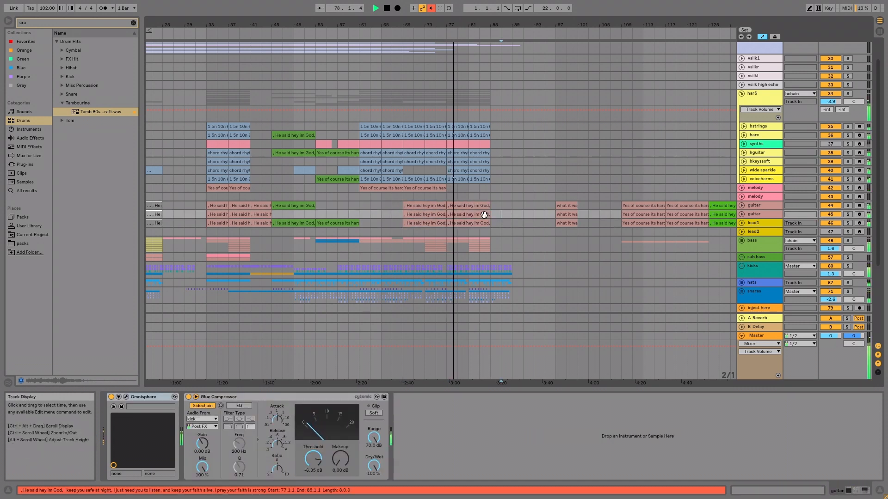
# Try the section at bars 77–85 without the second guitar and lead1 clips
pyautogui.press('Delete')
pyautogui.click(478, 222)
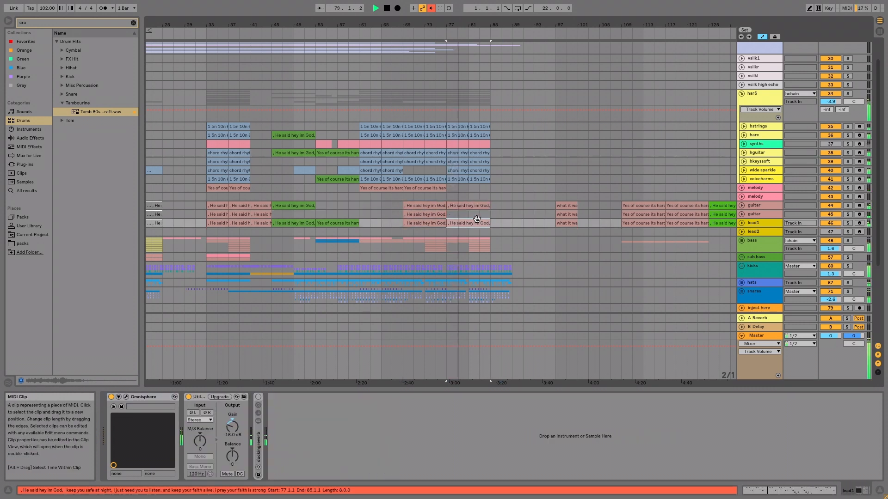
pyautogui.press('Delete')
pyautogui.click(462, 204)
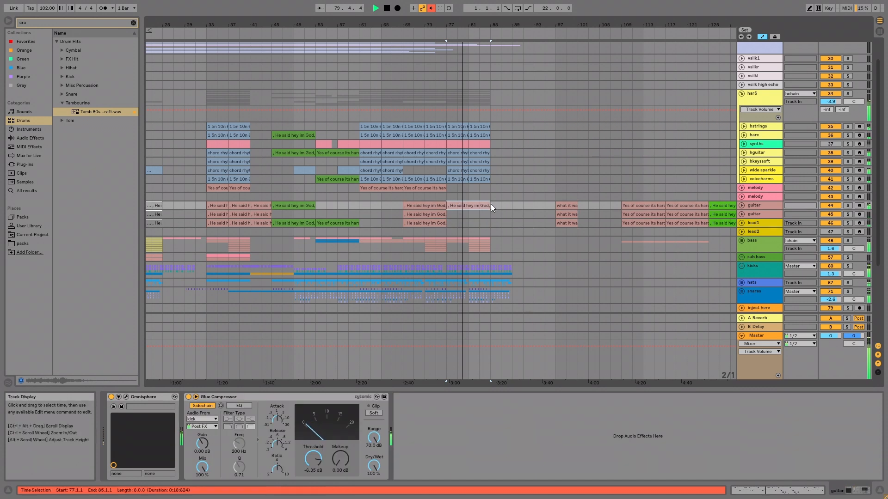
pyautogui.click(448, 224)
pyautogui.click(453, 215)
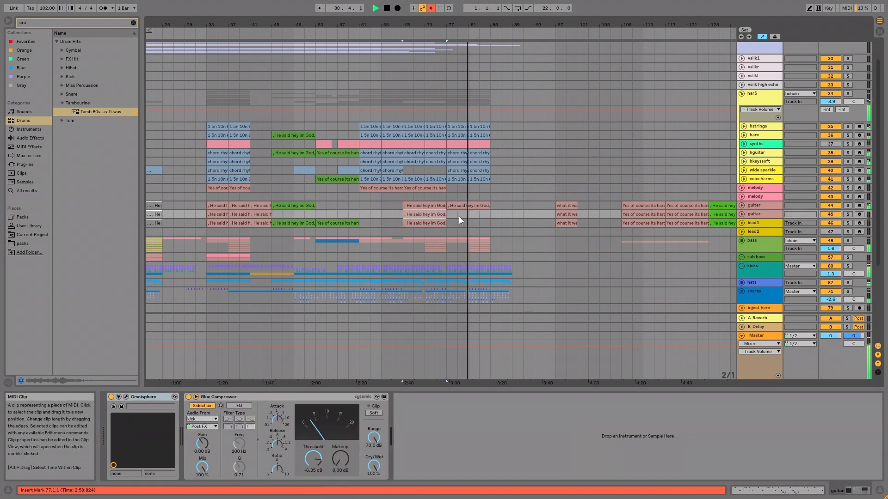
# Copy the second guitar and lead1 clips from bar 69 to bar 77 again
pyautogui.click(432, 215)
pyautogui.moveTo(431, 215); pyautogui.dragTo(476, 221)
pyautogui.click(414, 214)
pyautogui.click(469, 214)
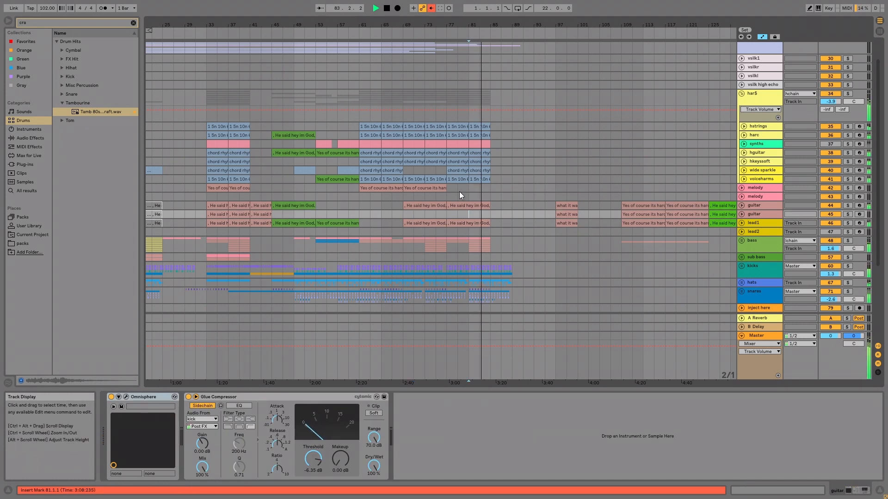
# Play the arrangement from bar 69 and select the wide sparkle clips at bars 77–85
pyautogui.click(399, 198)
pyautogui.press('space')
pyautogui.press('space')
pyautogui.moveTo(315, 25); pyautogui.dragTo(417, 19)
pyautogui.scroll(2, 536, 199)
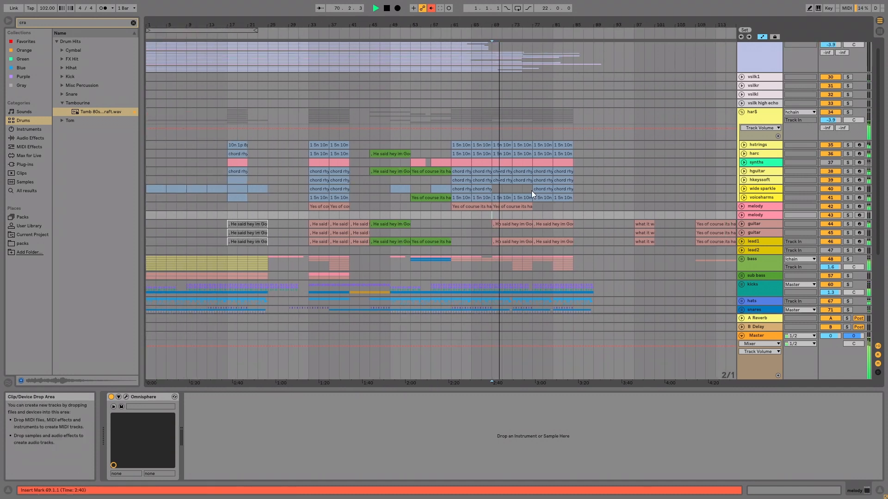
pyautogui.click(545, 189)
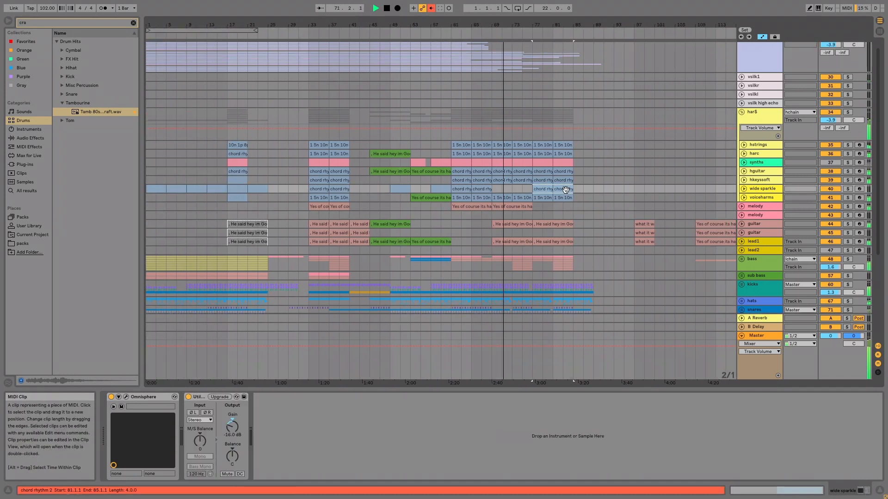
# Open SPAN on the Master track, play the song from the beginning to check its levels, and stop playback
pyautogui.hscroll(10, 598, 259)
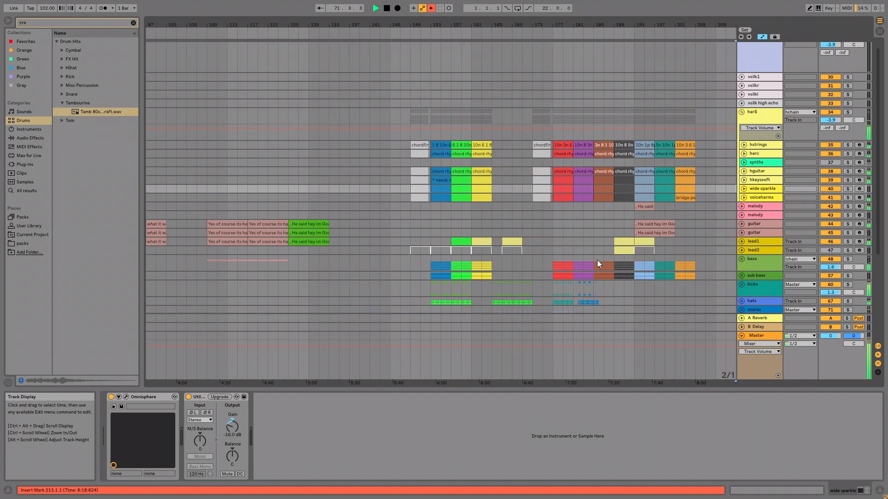
pyautogui.click(742, 334)
pyautogui.click(125, 397)
pyautogui.press('space')
pyautogui.press('space')
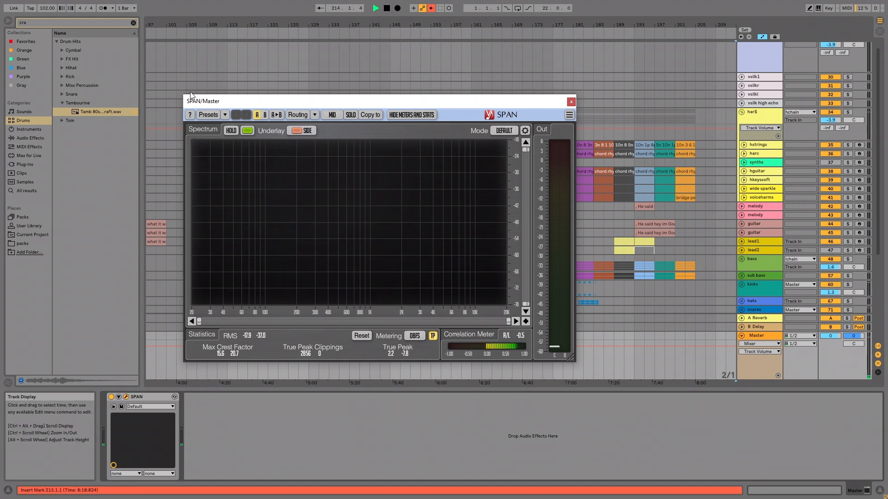
pyautogui.doubleClick(387, 9)
pyautogui.click(377, 8)
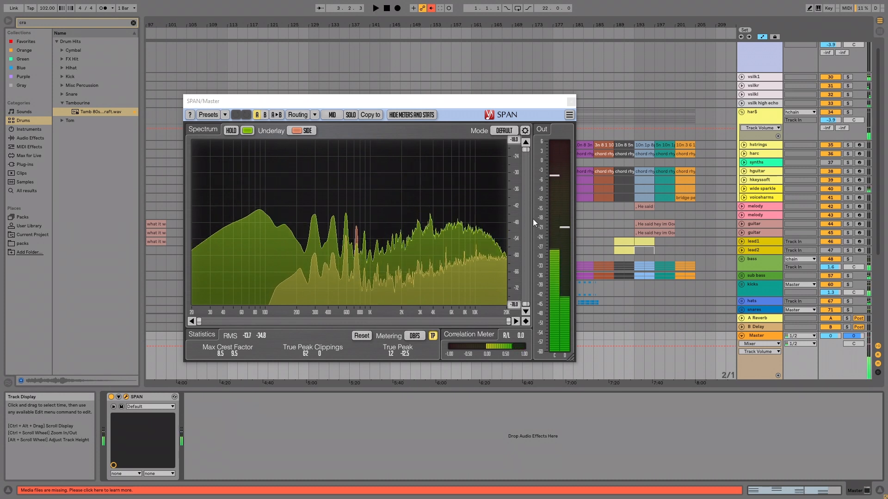
pyautogui.press('space')
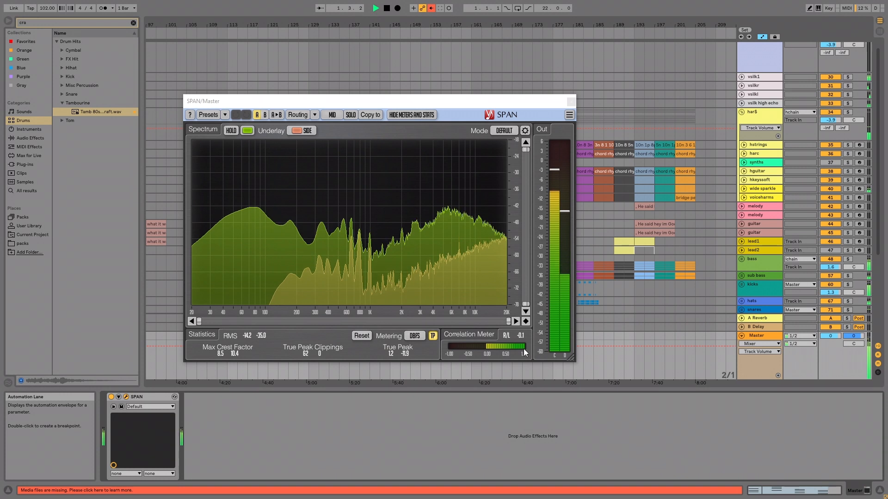
pyautogui.hotkey('ctrl', 'alt', 'p')
pyautogui.press('space')
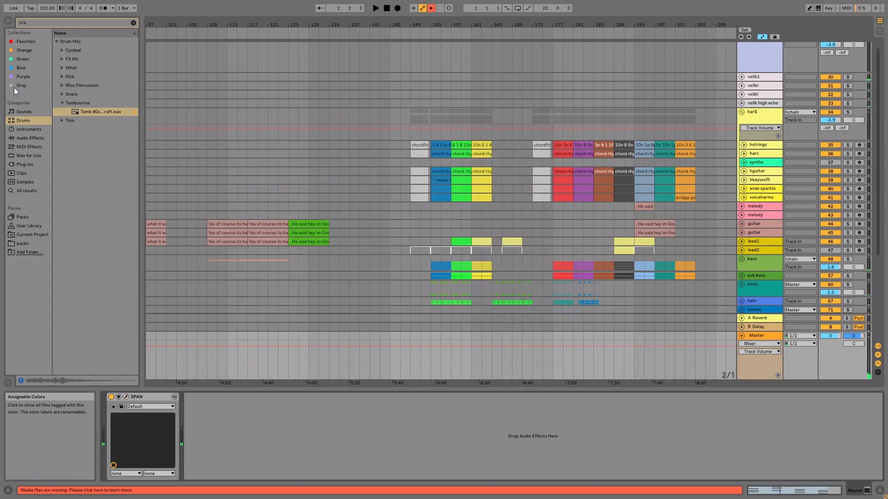
# Search the audio effects for "limiter" and add a Limiter after SPAN on the Master track
pyautogui.click(17, 138)
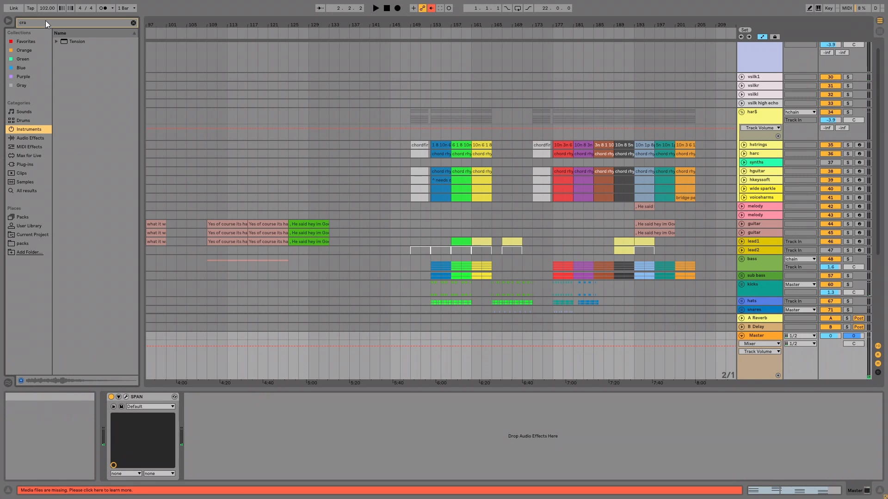
pyautogui.press('BackSpace')
pyautogui.press('BackSpace')
pyautogui.press('BackSpace')
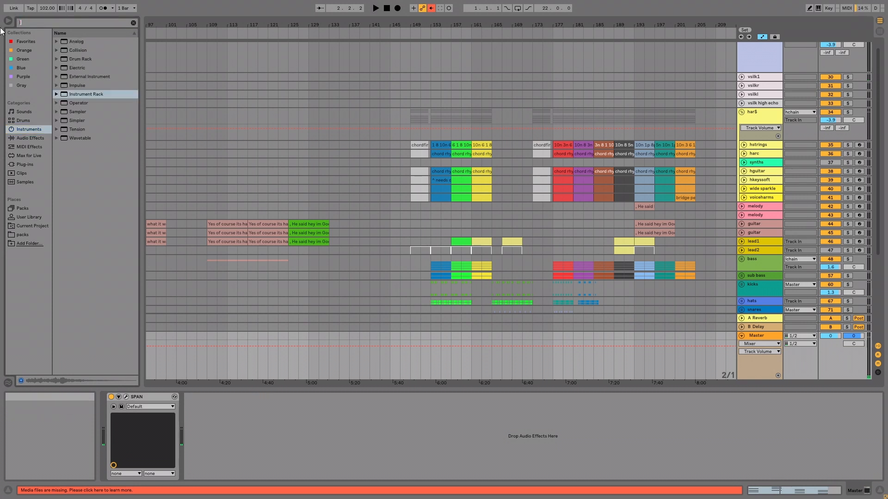
pyautogui.write('limiter')
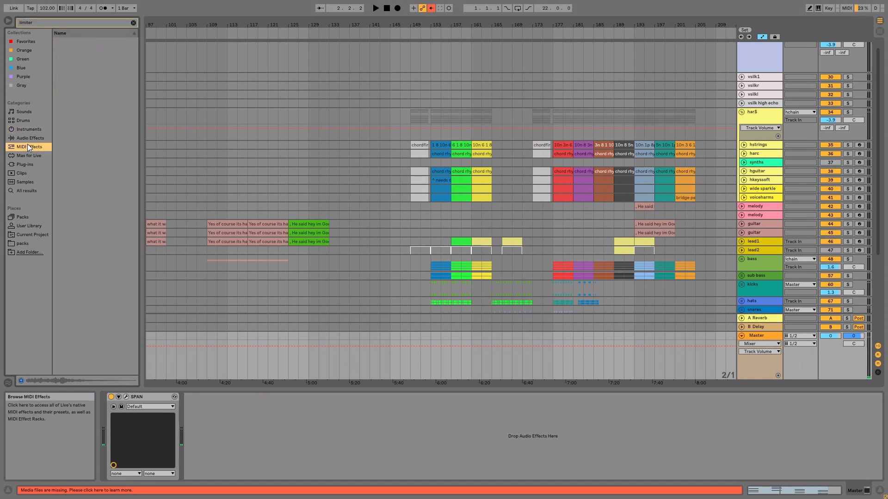
pyautogui.click(57, 41)
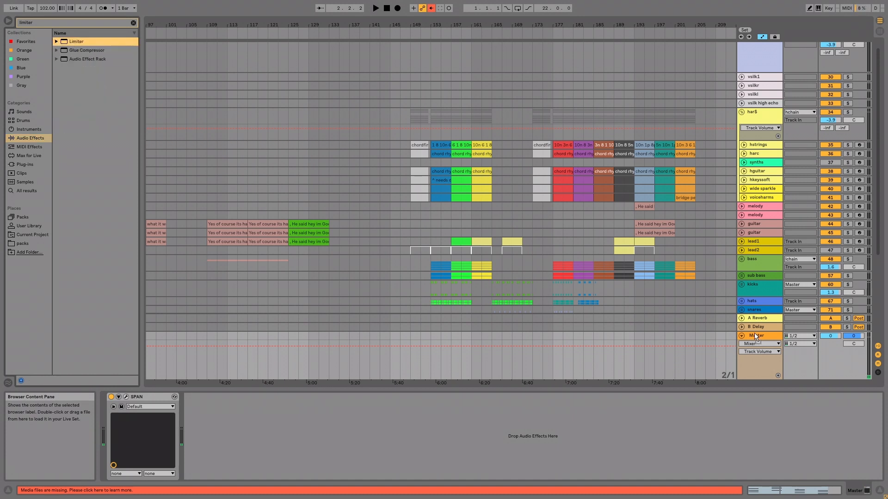
pyautogui.moveTo(196, 411); pyautogui.dragTo(229, 416)
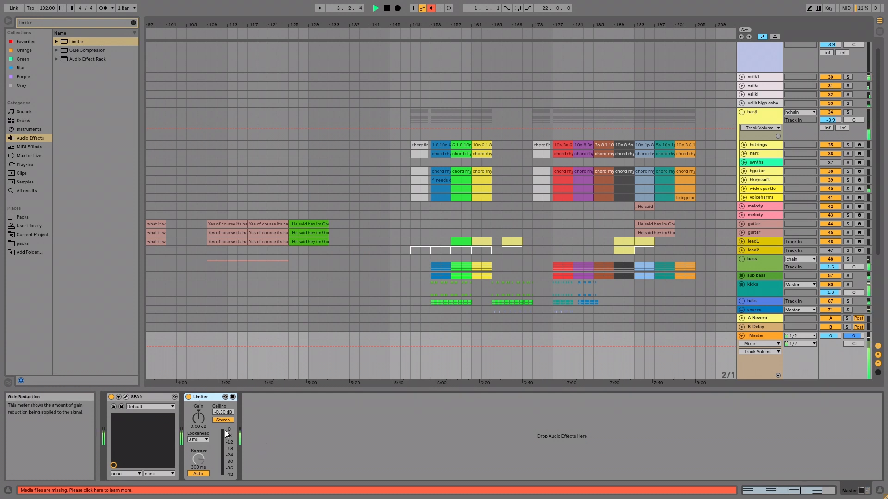
# Show the Session mixer from its first track and check the Master's spectrum and levels in SPAN during playback
pyautogui.press('Tab')
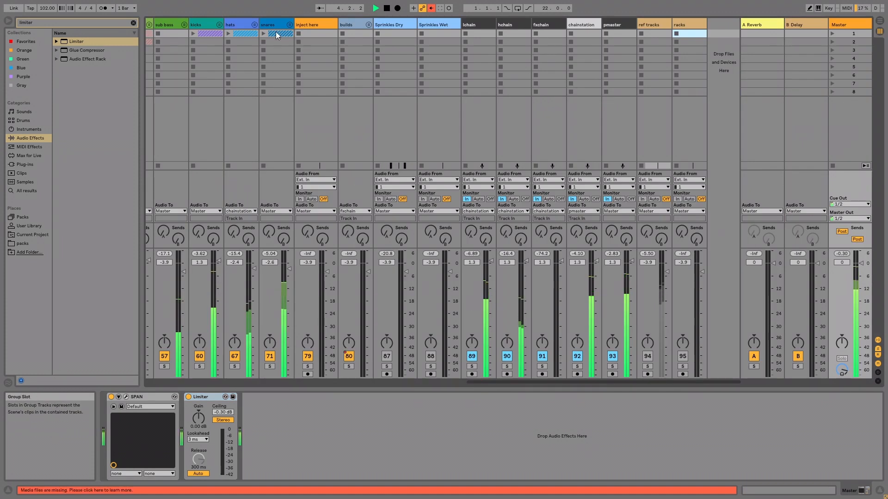
pyautogui.moveTo(573, 381); pyautogui.dragTo(220, 379)
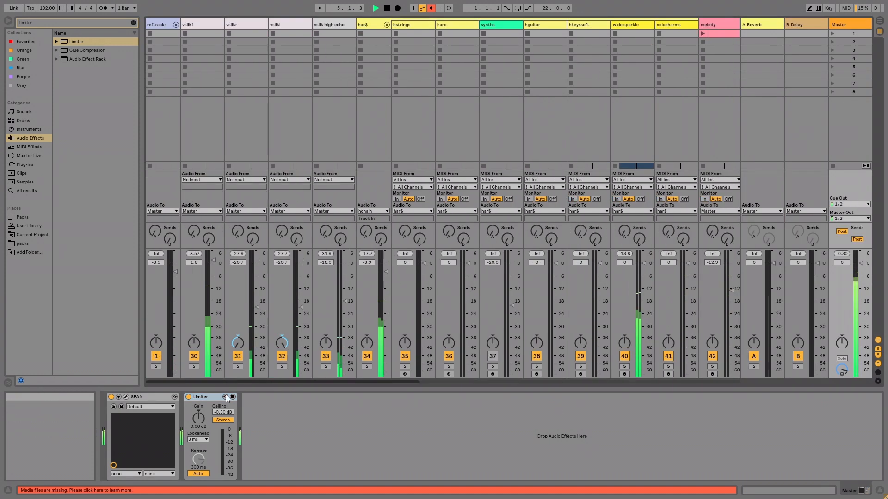
pyautogui.click(126, 397)
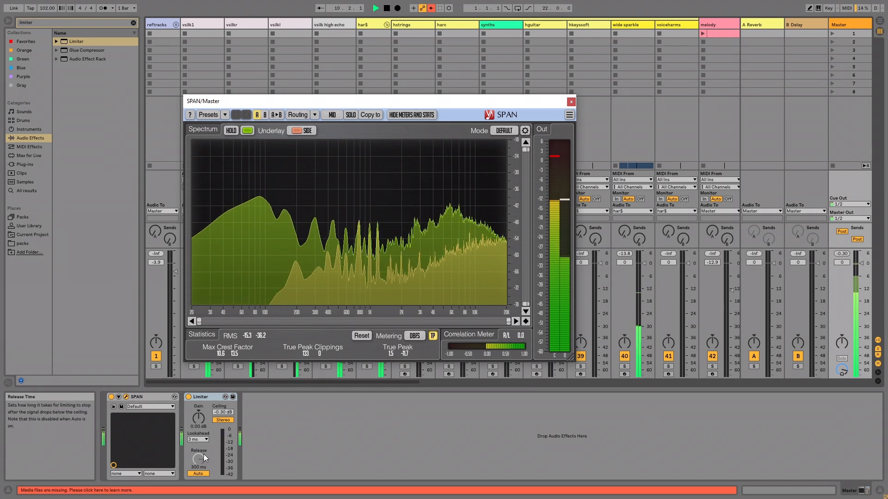
# Add the Limiter preset Upper Ceiling after the existing Limiter on the Master track
pyautogui.click(56, 40)
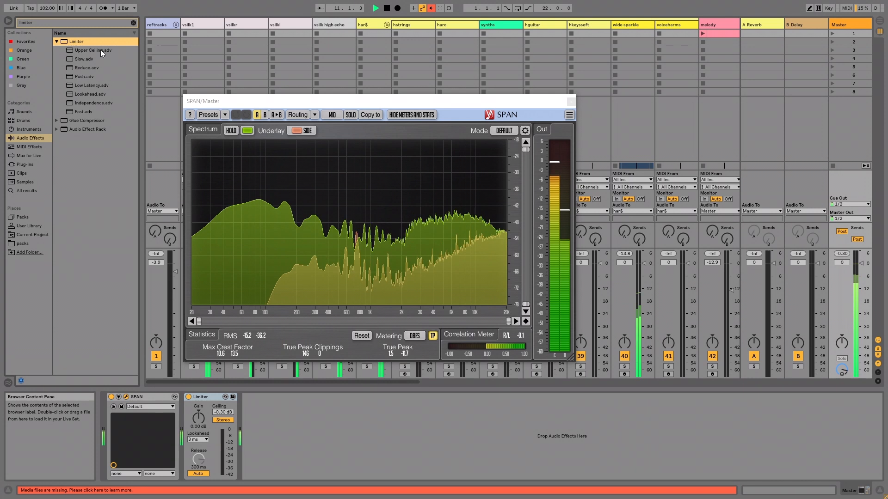
pyautogui.moveTo(99, 49); pyautogui.dragTo(269, 418)
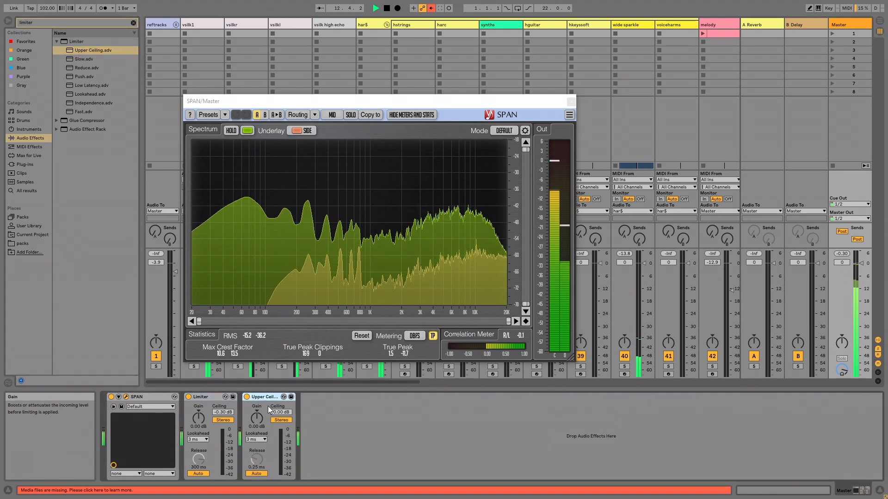
# Set the lookahead of the first Limiter on the Master track to 6 ms
pyautogui.click(217, 397)
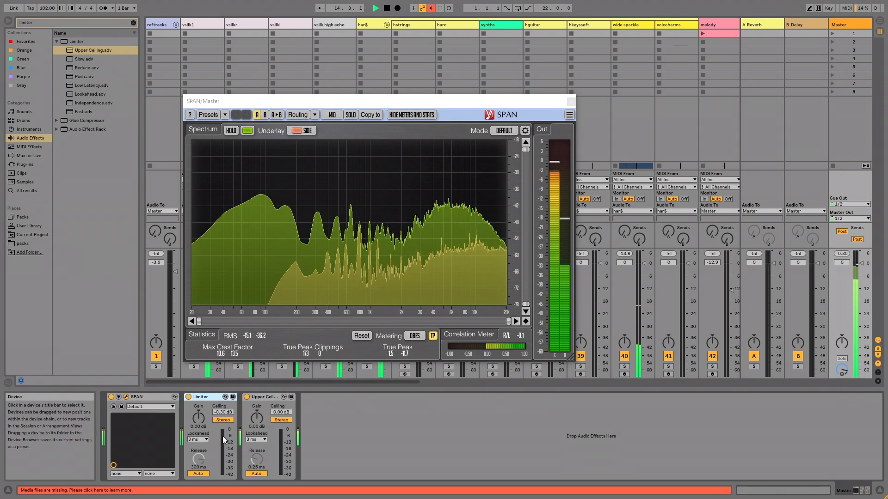
pyautogui.click(201, 439)
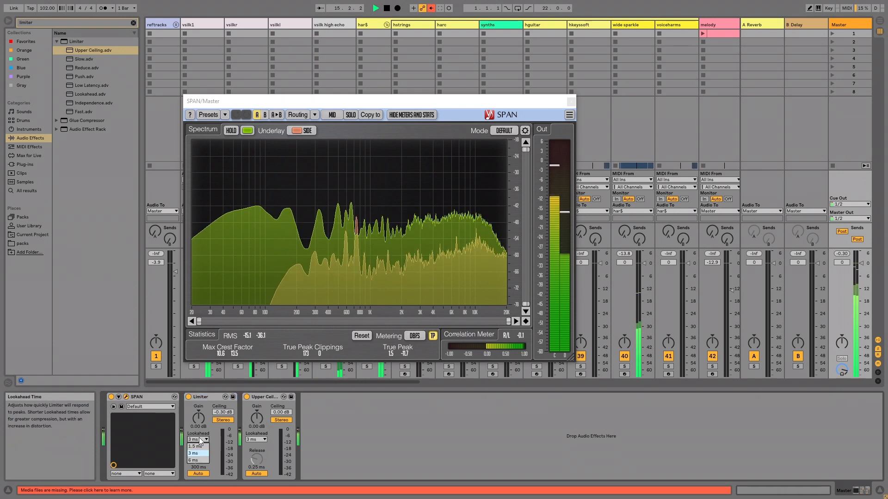
pyautogui.click(206, 460)
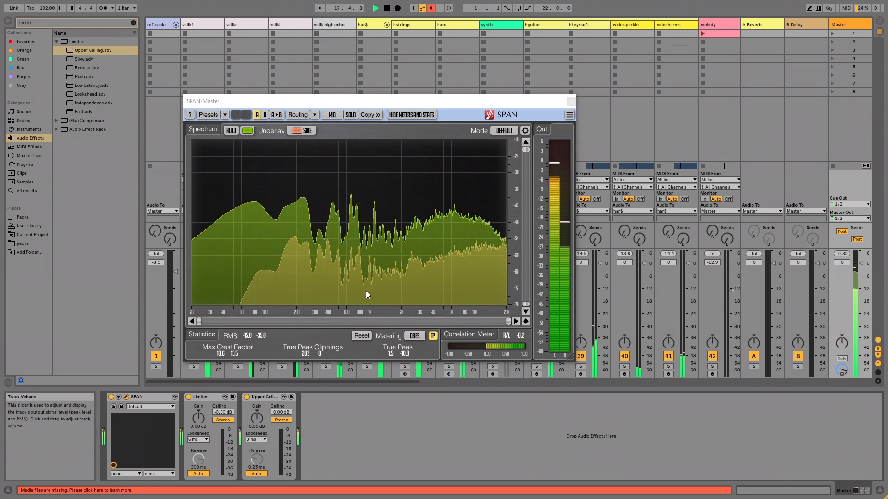
# Select all tracks and raise their volumes together until the snares track sits at -2.0 dB, and show the Master's devices again
pyautogui.click(262, 25)
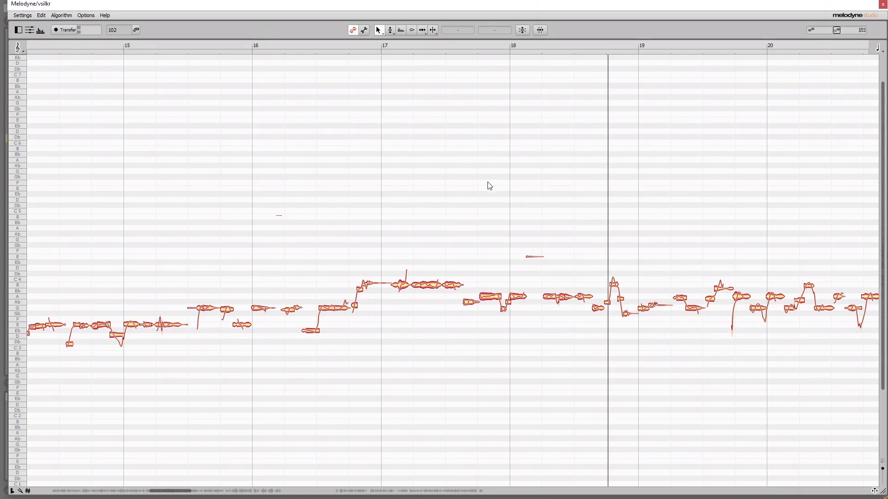
pyautogui.hotkey('ctrl', 'alt', 'p')
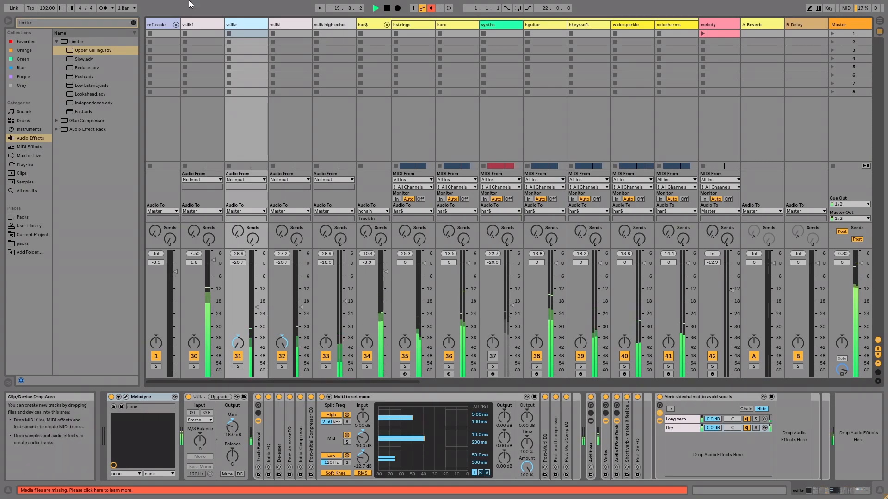
pyautogui.click(246, 24)
pyautogui.hotkey('ctrl', 'a')
pyautogui.click(319, 268)
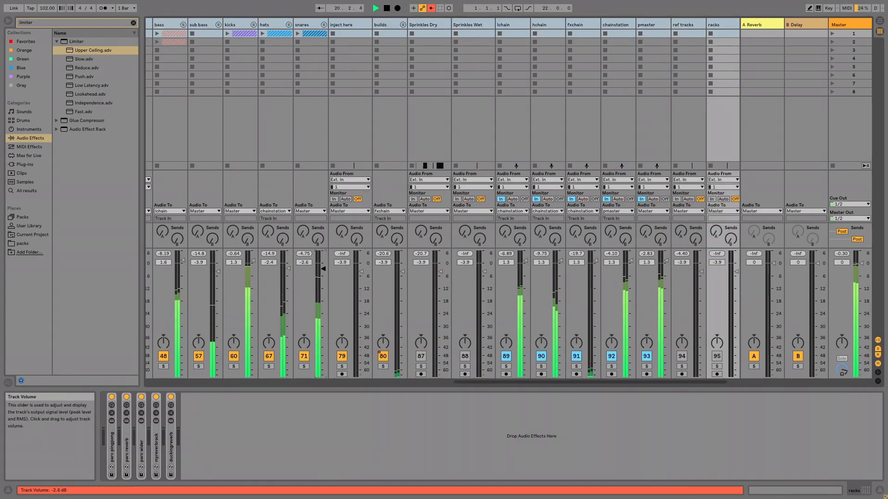
pyautogui.click(845, 23)
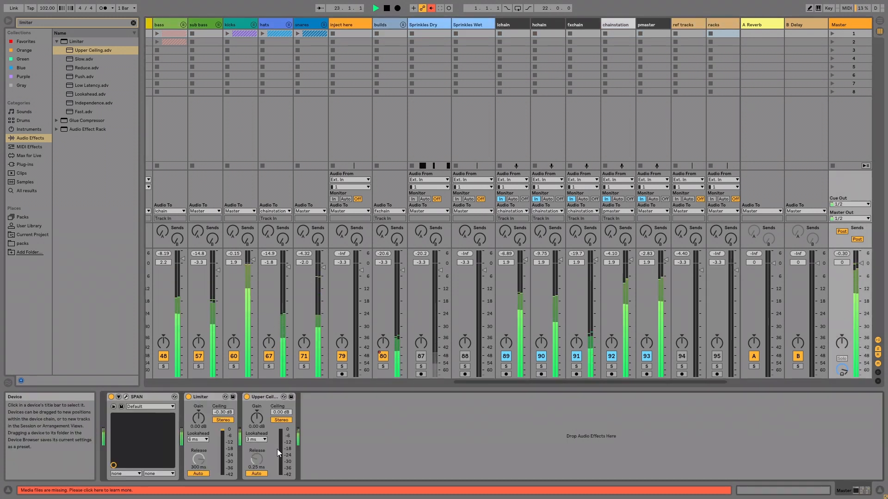
# Try raising all track volumes together until hats sits at 2.7 dB, check the Master's limiters, and undo the volume change
pyautogui.click(270, 25)
pyautogui.hotkey('ctrl', 'a')
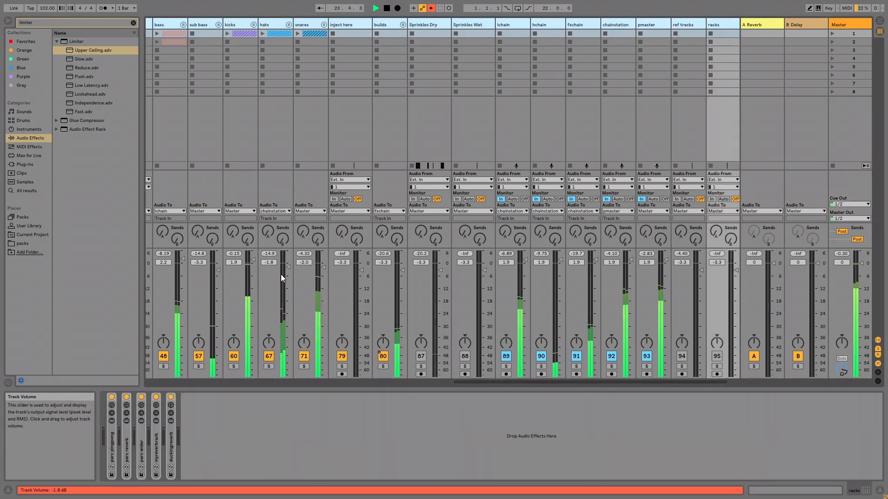
pyautogui.moveTo(288, 269); pyautogui.dragTo(288, 261)
pyautogui.click(852, 26)
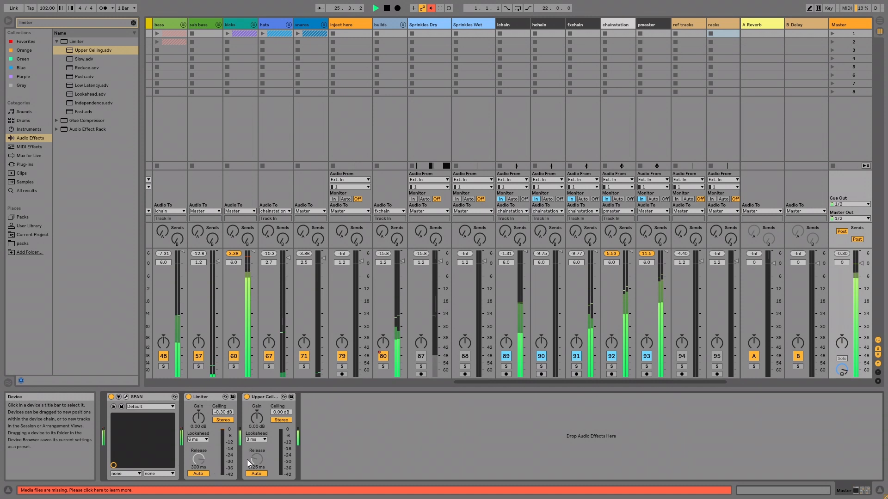
pyautogui.hotkey('ctrl', 'z')
# Try a 1.5 ms lookahead on the first Limiter with all track volumes raised together until hats sits at 4.2 dB
pyautogui.click(197, 440)
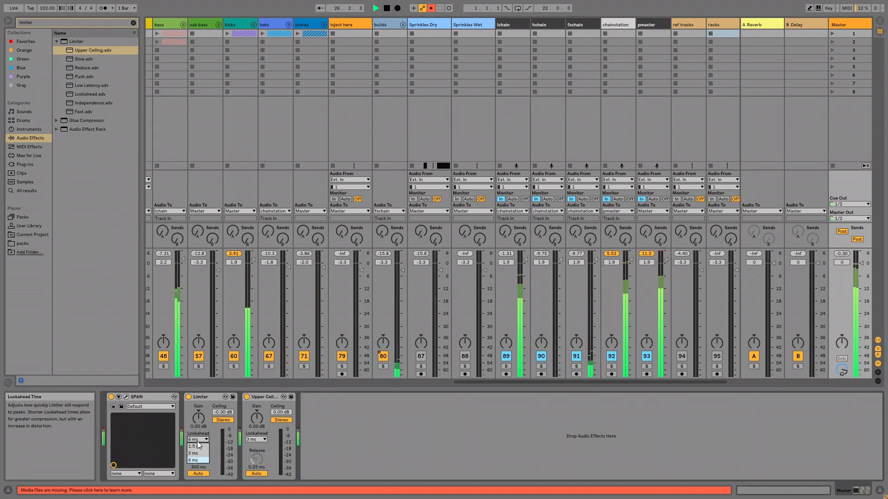
pyautogui.click(198, 447)
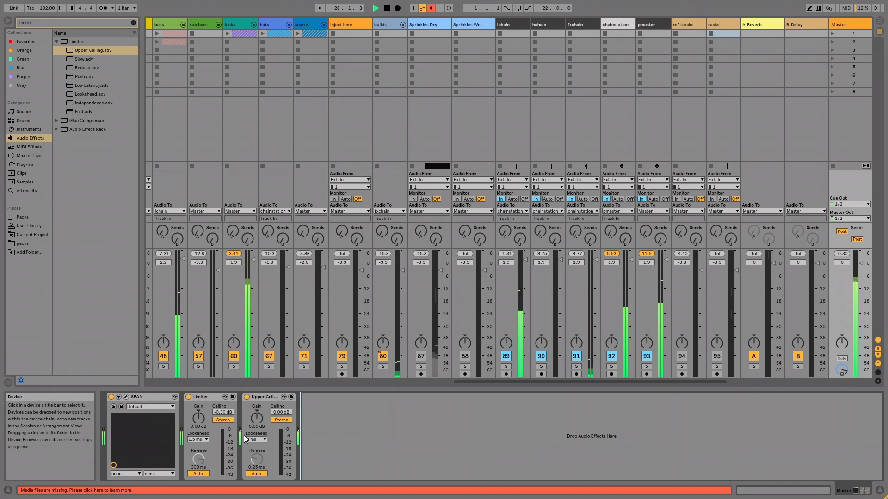
pyautogui.click(305, 24)
pyautogui.hotkey('ctrl', 'a')
pyautogui.moveTo(288, 267); pyautogui.dragTo(288, 254)
pyautogui.click(839, 25)
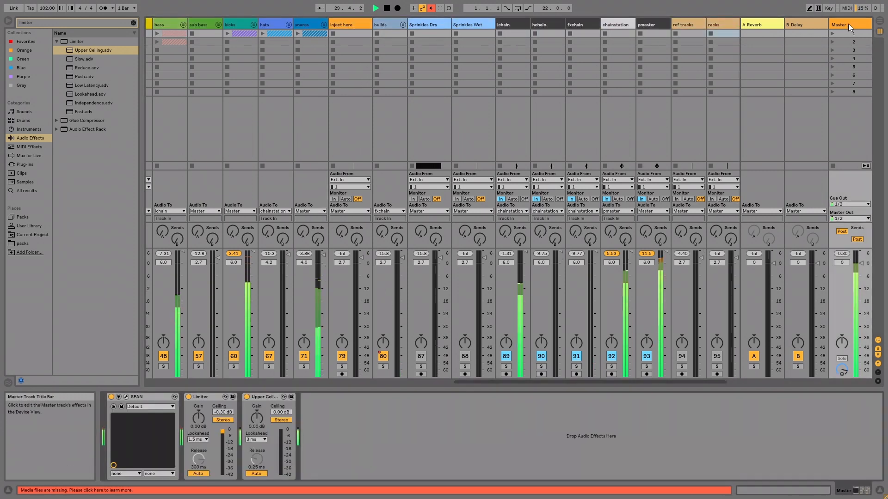
# Restart the song from the beginning and try the first Limiter with automatic release off and a 0.03 ms release
pyautogui.click(204, 440)
pyautogui.click(201, 462)
pyautogui.scroll(2, 205, 440)
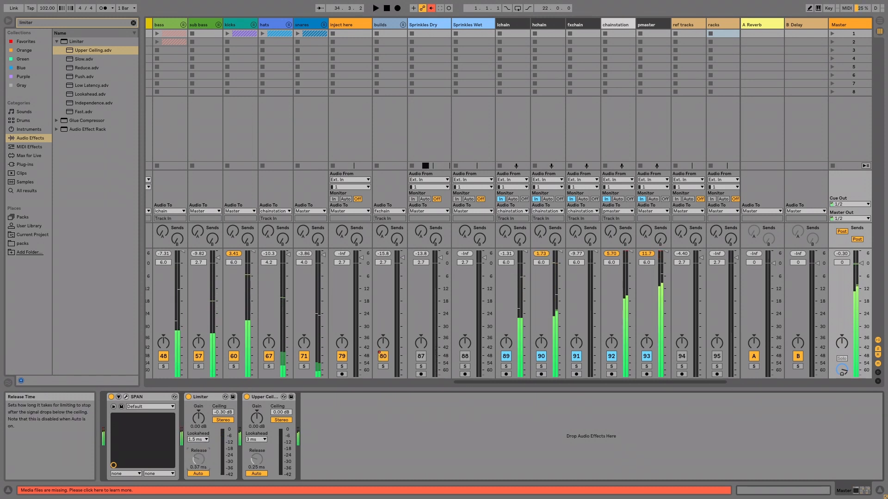
pyautogui.press('space')
pyautogui.click(198, 474)
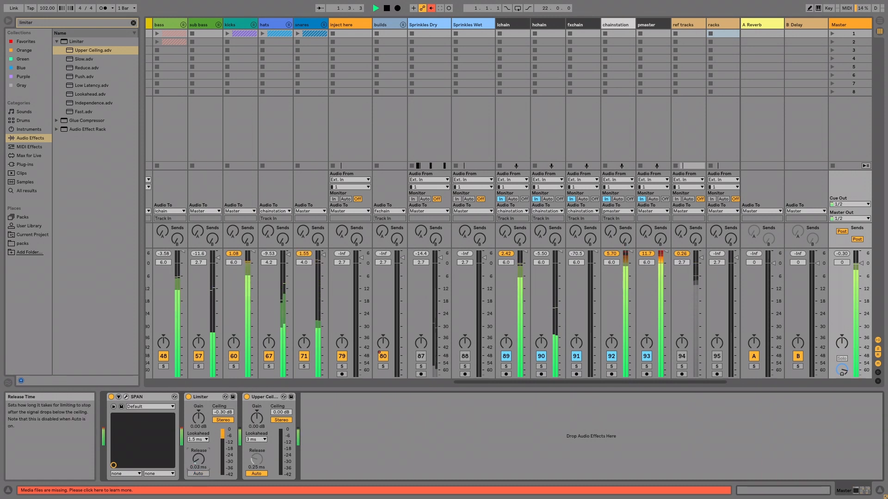
# Try the first Limiter with its ceiling reset to -0.30 dB, a 1.5 ms lookahead and a 0.04 ms release
pyautogui.click(200, 460)
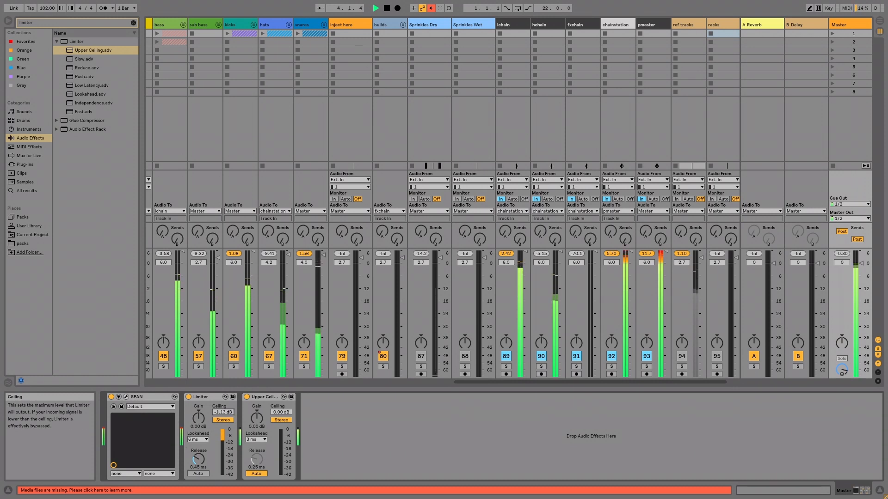
pyautogui.doubleClick(226, 412)
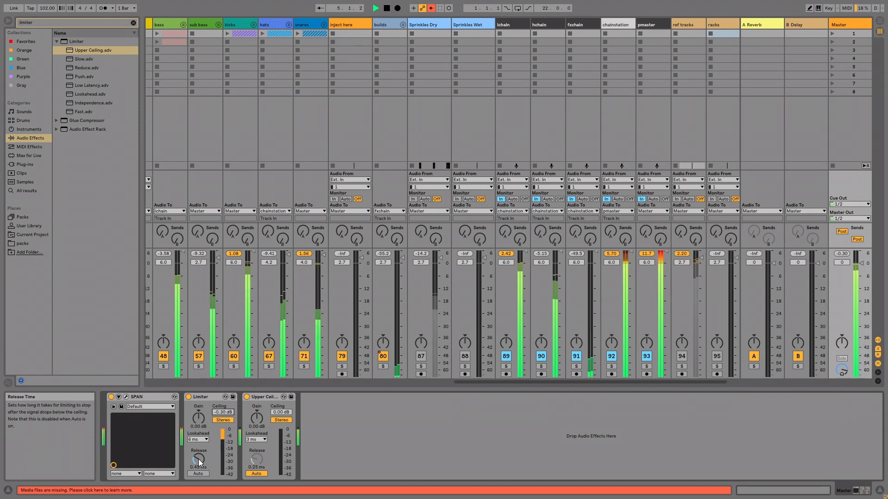
pyautogui.click(198, 441)
pyautogui.click(200, 447)
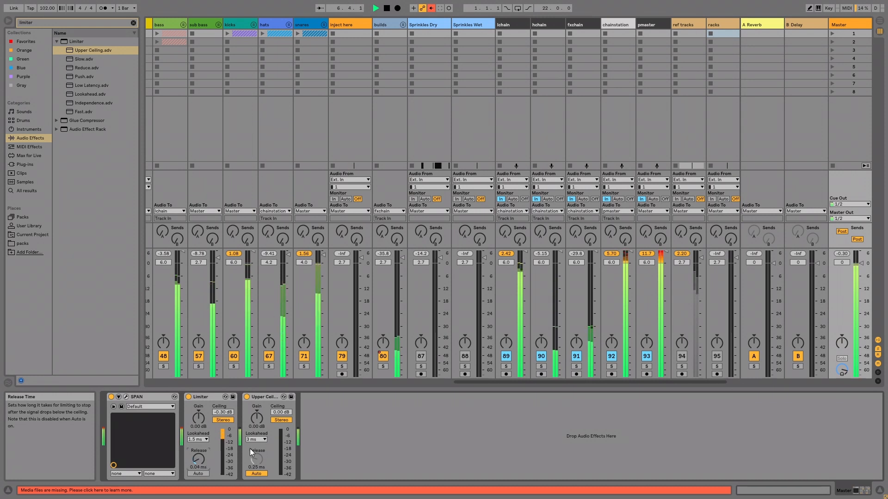
# Undo the recent Limiter lookahead and release adjustments and the joint raise of the track volumes
pyautogui.click(531, 398)
pyautogui.hotkey('ctrl', 'z')
pyautogui.hotkey('ctrl', 'z')
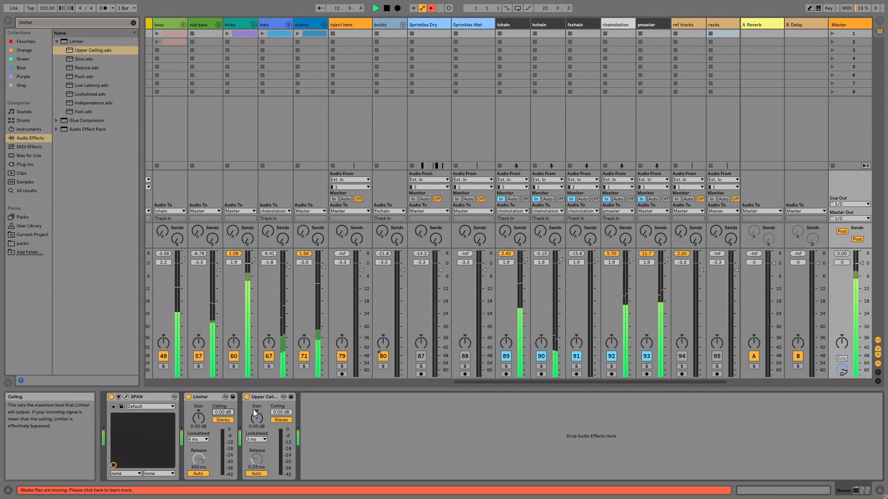
# Set the Upper Ceiling limiter's ceiling to -0.19 dB, and the first Limiter to 0.00 dB ceiling, 1.5 ms lookahead and automatic release off
pyautogui.moveTo(281, 412); pyautogui.dragTo(280, 415)
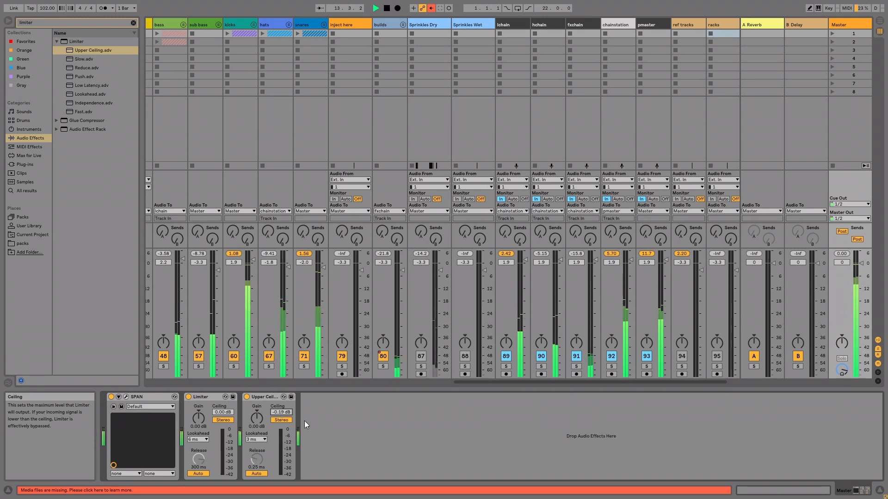
pyautogui.click(206, 439)
pyautogui.click(198, 453)
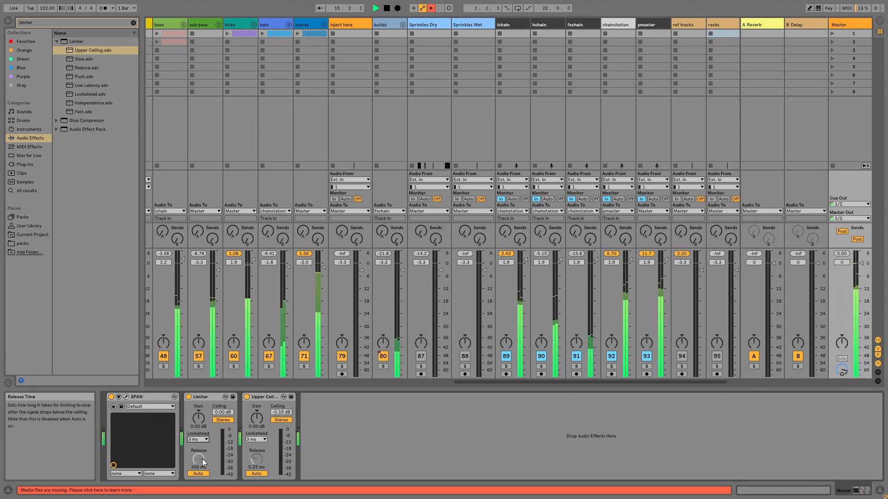
pyautogui.click(205, 439)
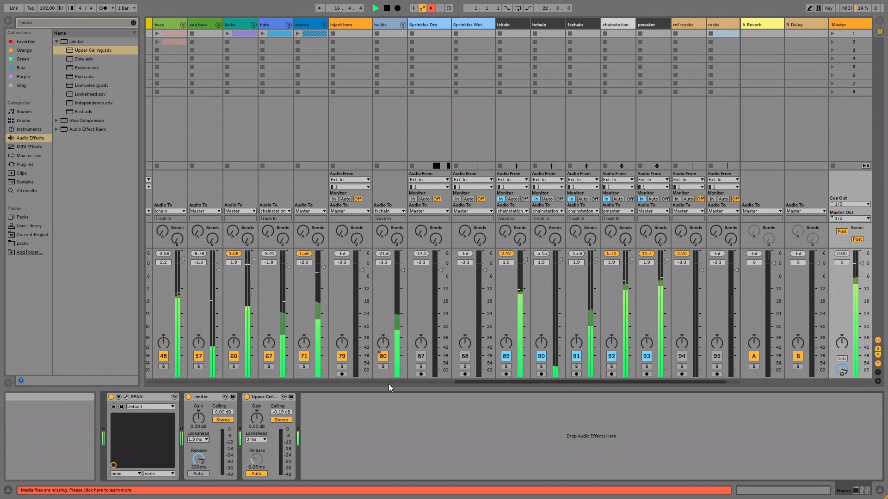
# Compare the sound with the first Limiter bypassed and active, and set its release to 27.2 ms, keeping the 1.5 ms lookahead
pyautogui.click(190, 398)
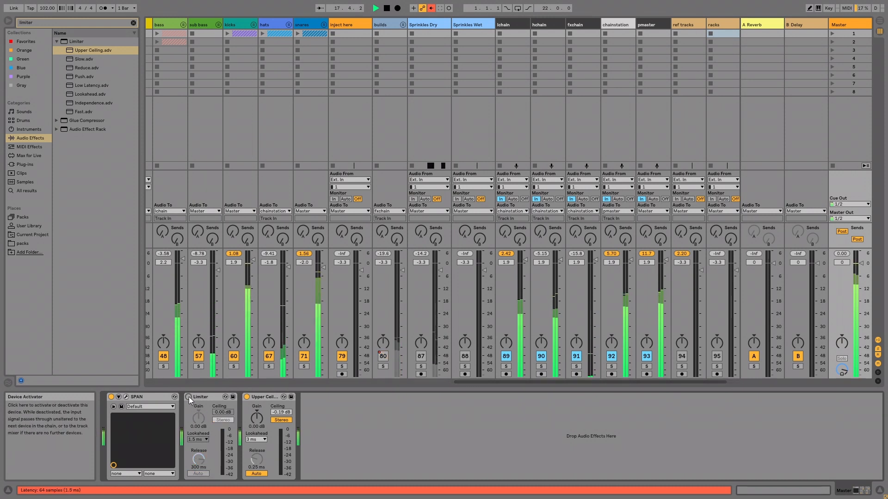
pyautogui.click(188, 396)
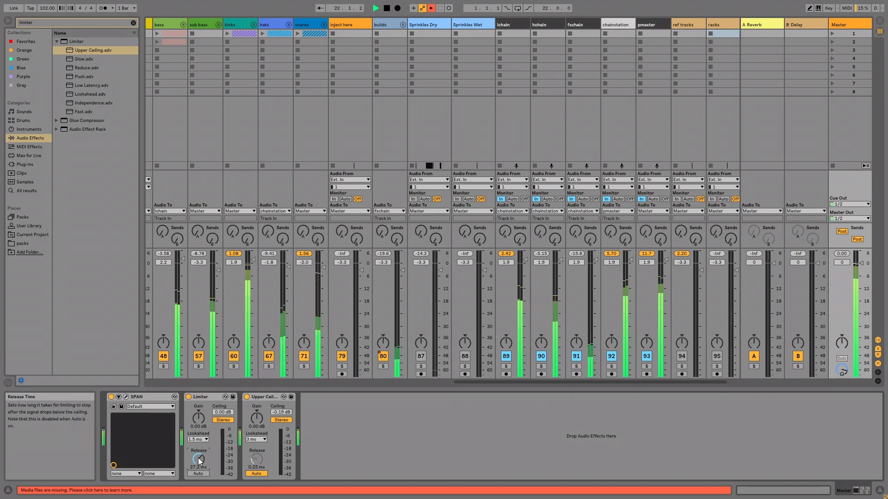
pyautogui.click(203, 440)
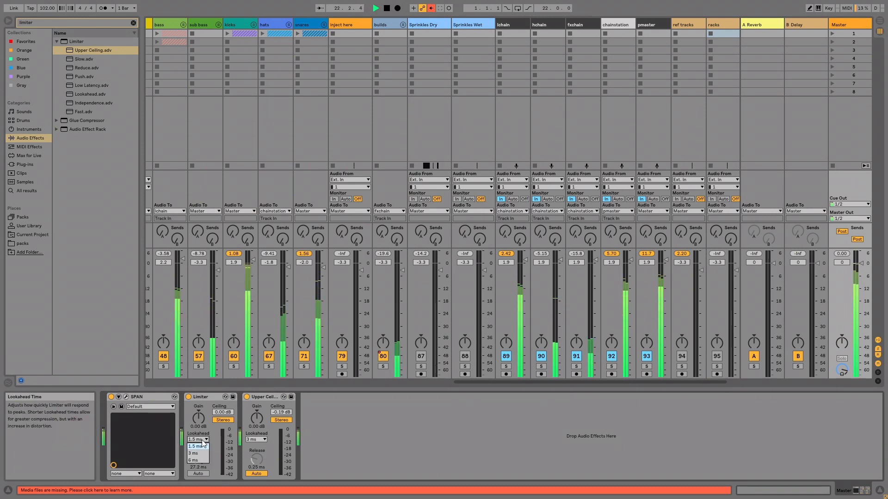
pyautogui.click(210, 469)
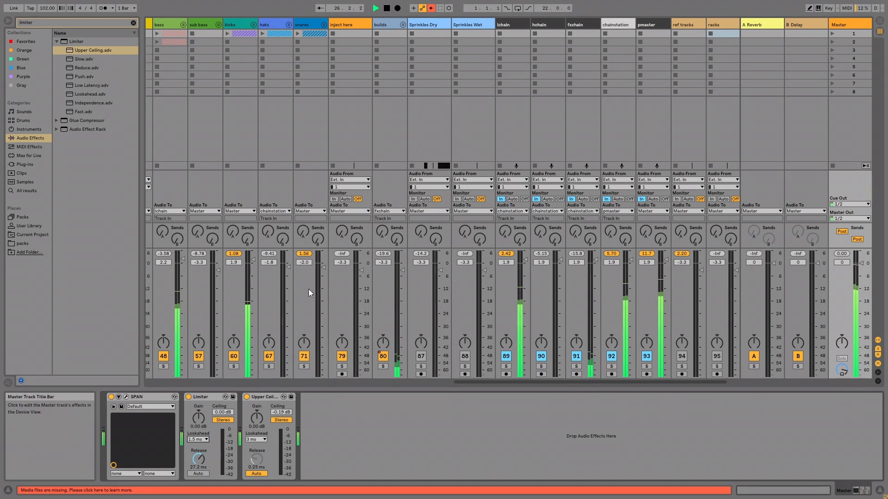
# Open SPAN on the Master track and set the Upper Ceiling limiter's ceiling to -0.25 dB
pyautogui.click(126, 397)
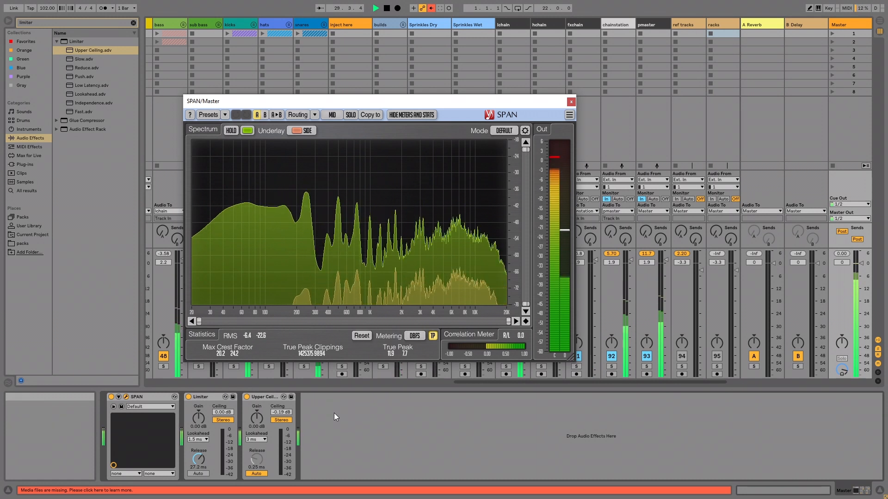
pyautogui.click(284, 414)
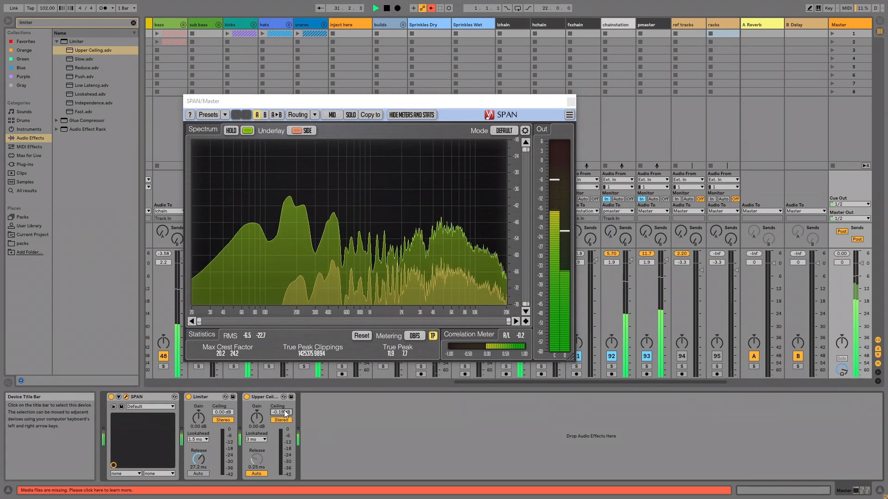
pyautogui.write('-0.3')
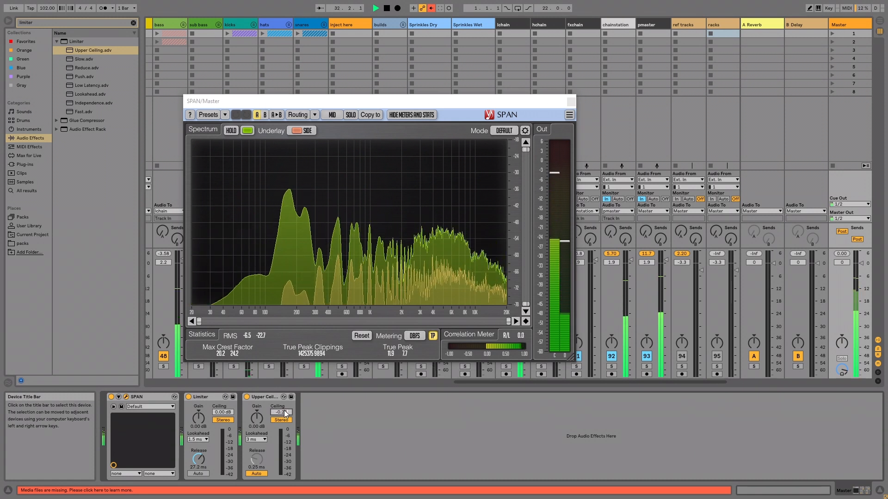
pyautogui.write('25')
pyautogui.press('Return')
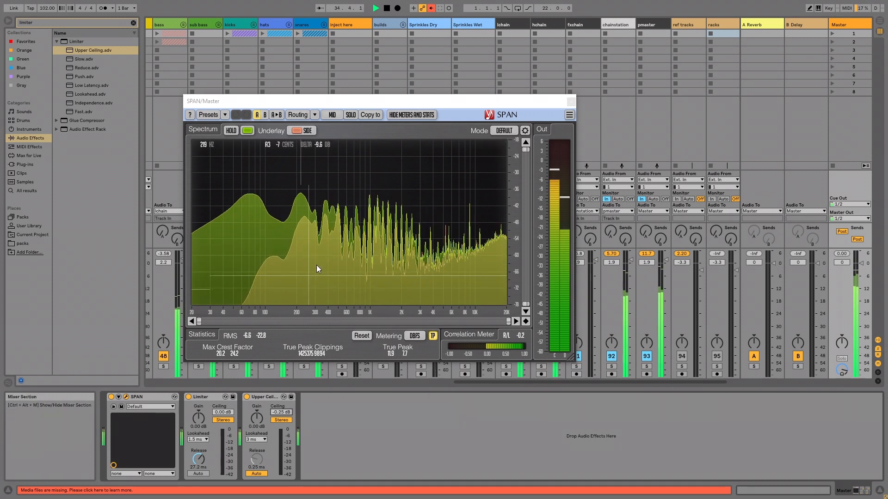
# Select all tracks and raise their volumes together until snares sits at -1.0 dB, and return to the Master's devices
pyautogui.click(348, 24)
pyautogui.hotkey('ctrl', 'a')
pyautogui.moveTo(322, 276); pyautogui.dragTo(322, 272)
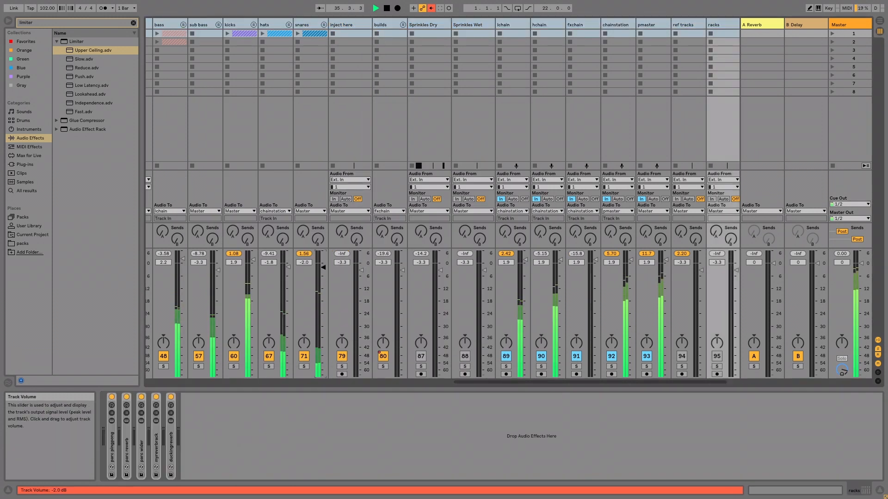
pyautogui.click(852, 22)
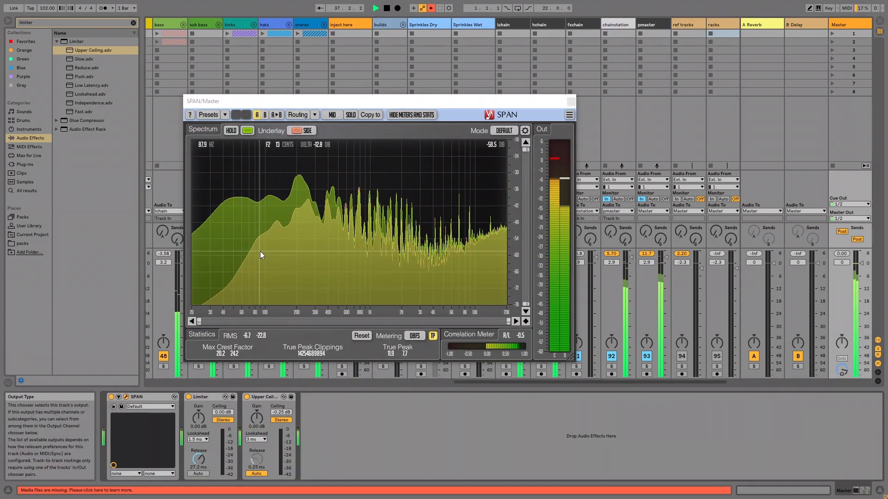
# Move the SPAN window aside, check the Master's spectrum and levels during playback alongside the limiters, and hide SPAN
pyautogui.moveTo(277, 105); pyautogui.dragTo(482, 86)
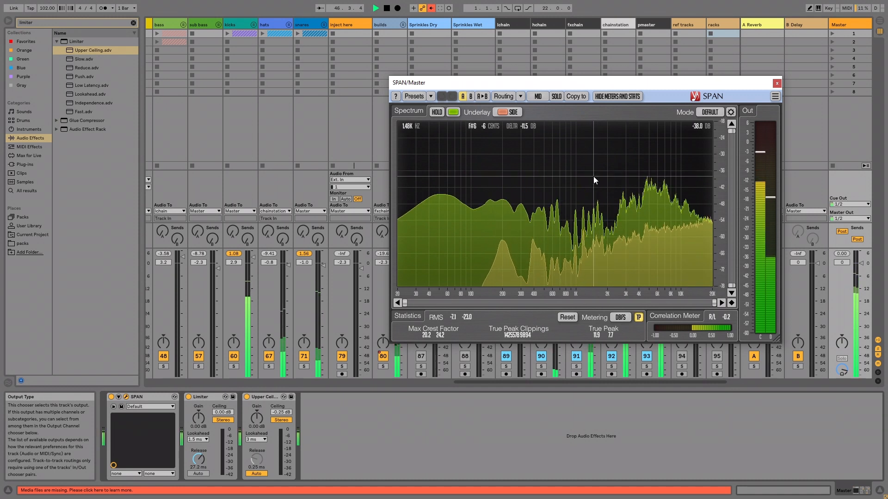
pyautogui.hotkey('ctrl', 'alt', 'p')
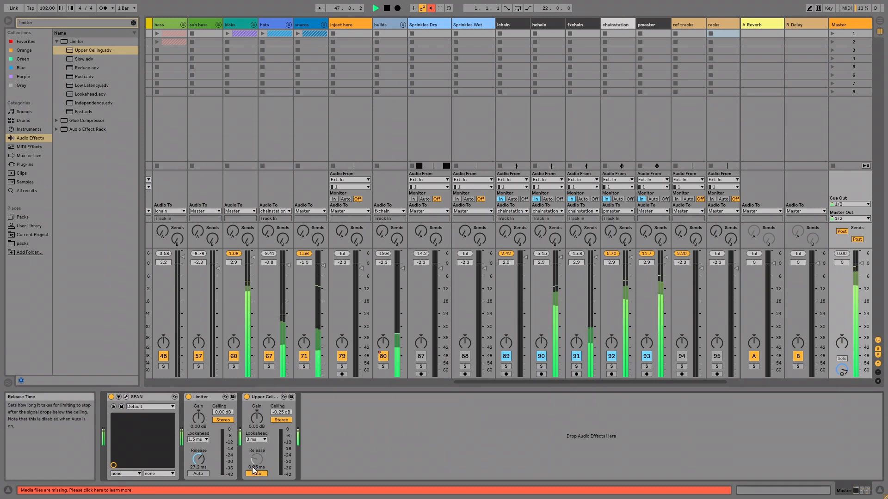
pyautogui.click(125, 397)
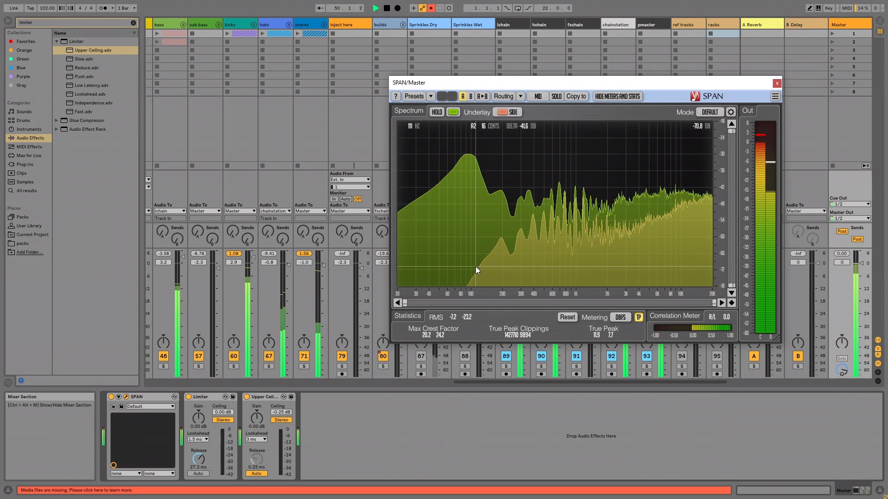
pyautogui.hotkey('ctrl', 'alt', 'p')
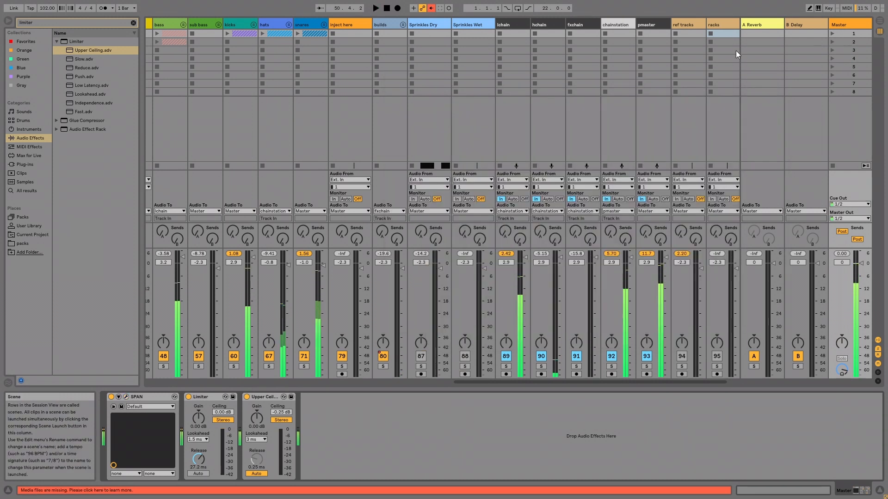
# Return to the arrangement and play it back from bars 77, 81 and 85 to find where the song should end
pyautogui.press('Tab')
pyautogui.scroll(1, 726, 203)
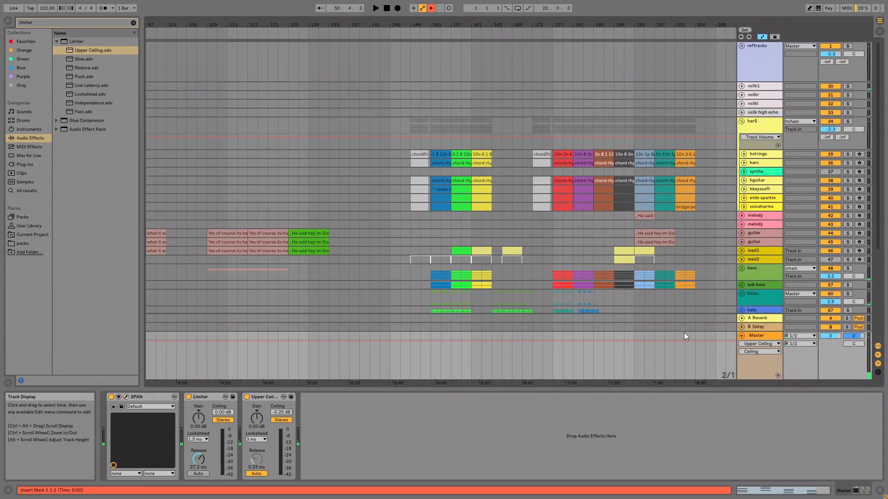
pyautogui.scroll(-5, 659, 300)
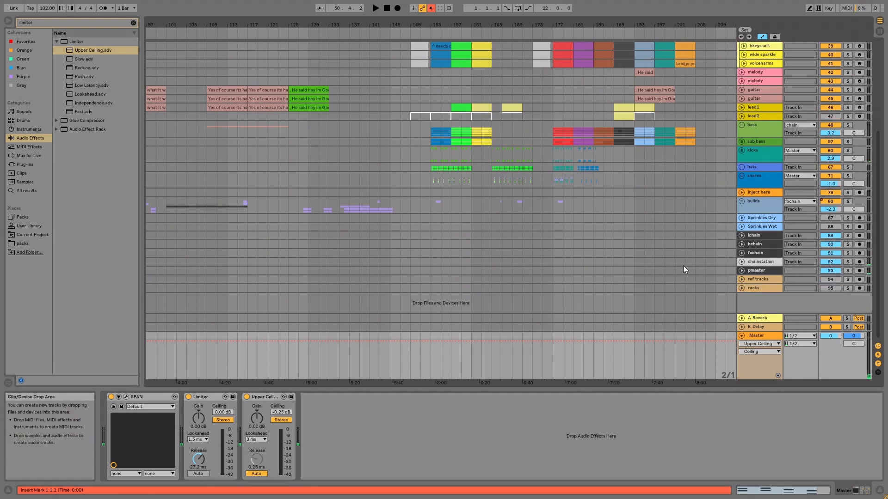
pyautogui.click(618, 202)
pyautogui.press('space')
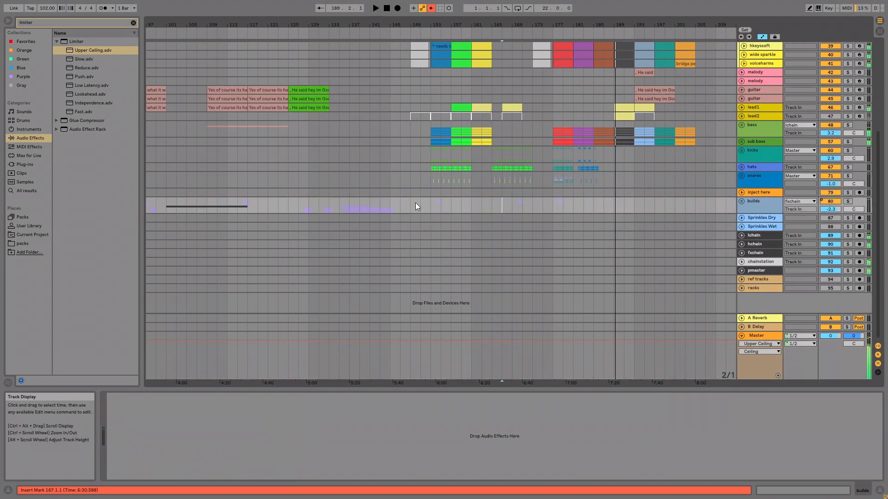
pyautogui.click(308, 177)
pyautogui.press('space')
pyautogui.moveTo(263, 25); pyautogui.dragTo(474, 24)
pyautogui.click(365, 204)
pyautogui.press('space')
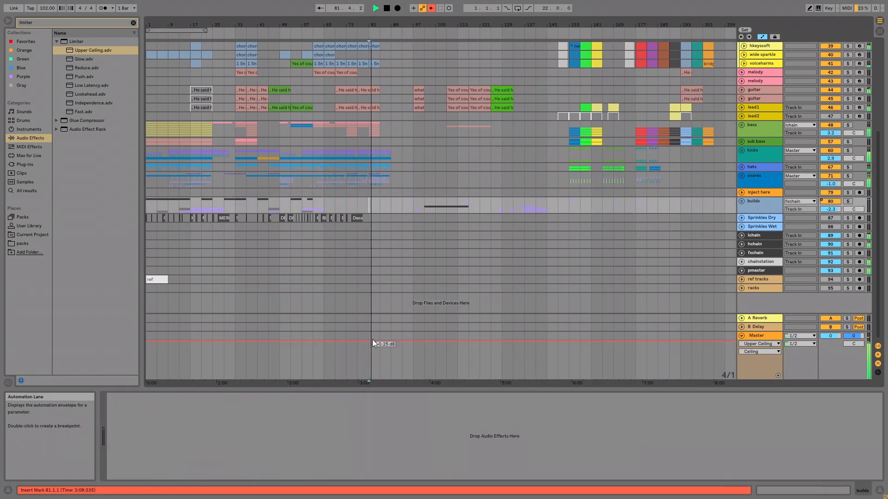
pyautogui.click(384, 204)
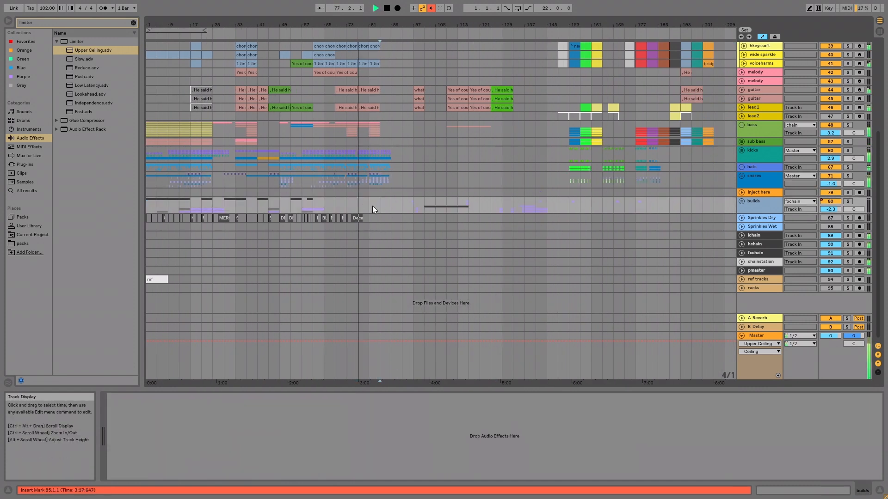
pyautogui.click(369, 204)
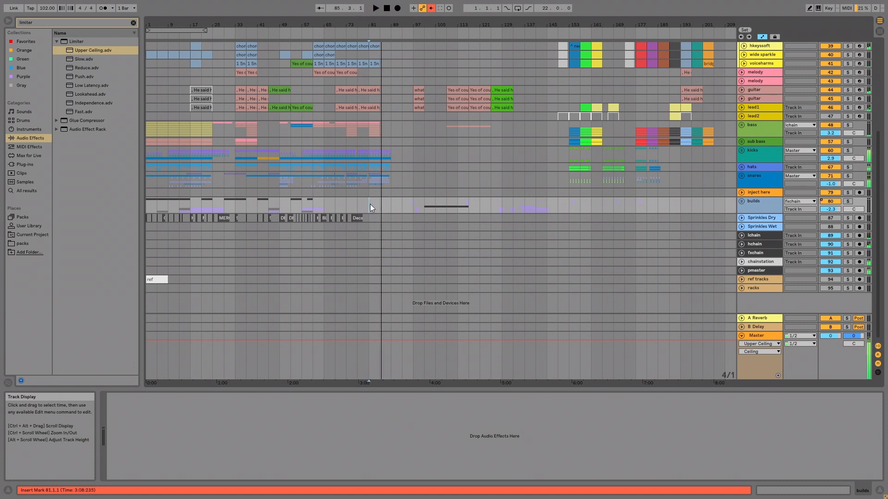
pyautogui.click(357, 204)
pyautogui.press('+')
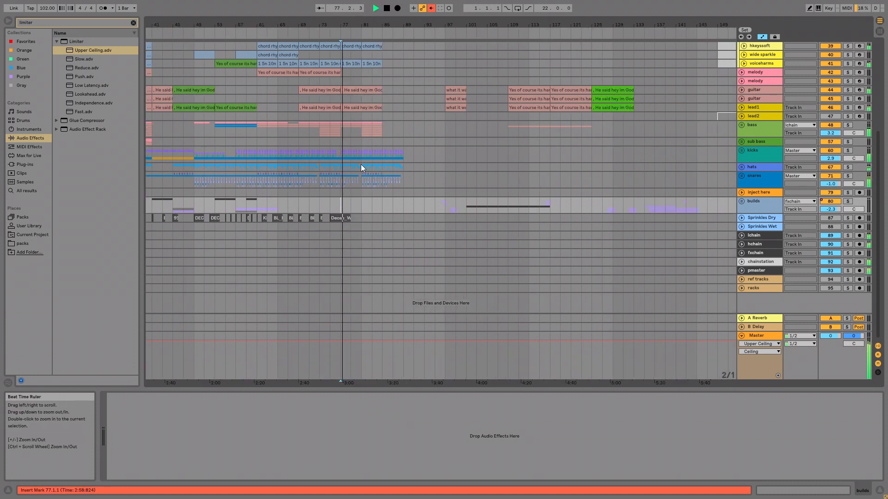
# Try fading out the ending by automating the Master's Upper Ceiling limiter ceiling down to -24 dB between bars 81 and 85, and undo it
pyautogui.click(362, 342)
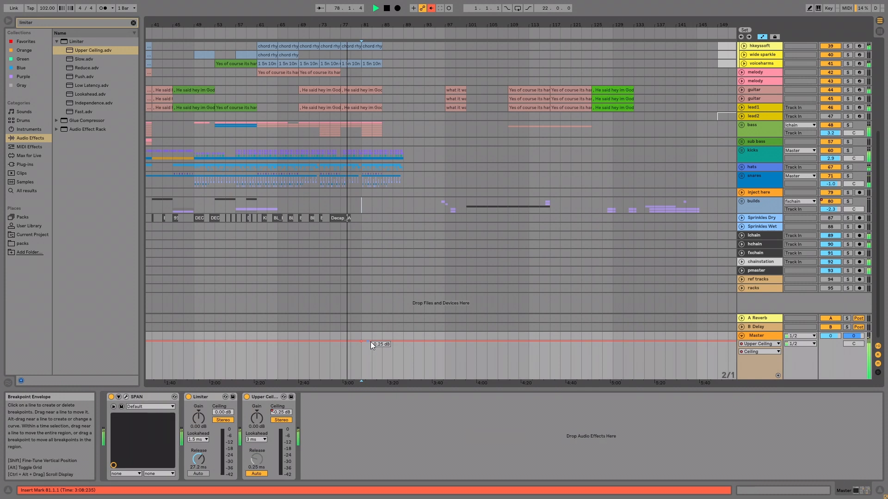
pyautogui.moveTo(385, 343); pyautogui.dragTo(382, 379)
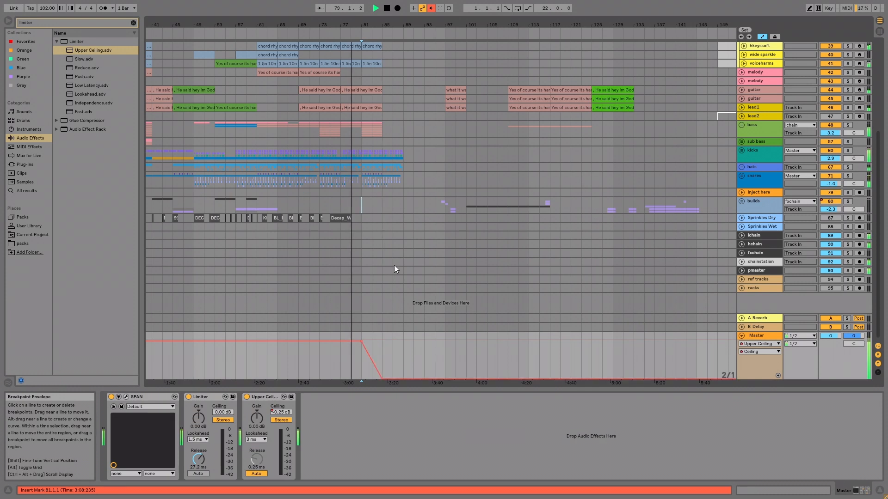
pyautogui.click(387, 288)
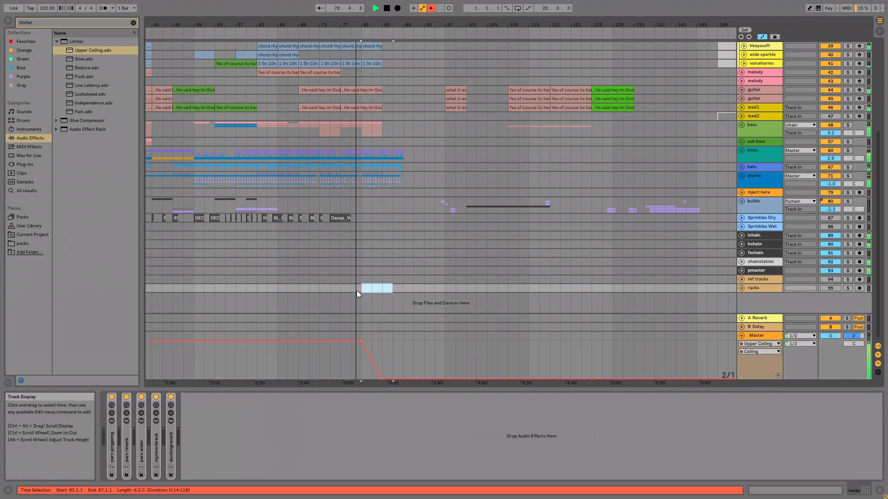
pyautogui.press('z')
pyautogui.click(476, 365)
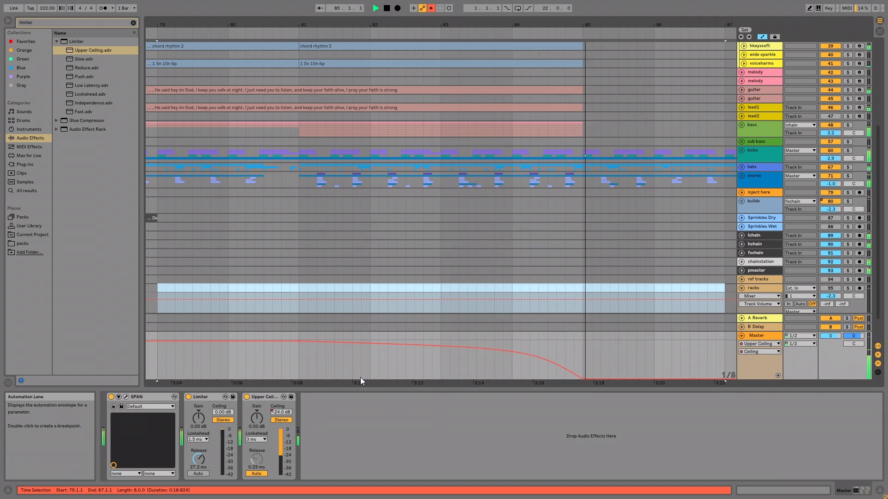
pyautogui.press('space')
pyautogui.hotkey('ctrl', 'z')
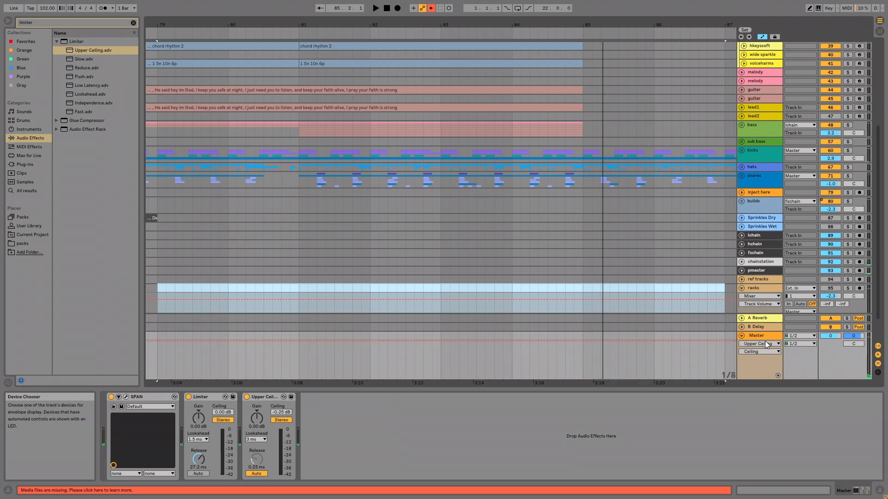
# Display the Mixer's Track Volume automation on the Master track in place of the limiter's ceiling
pyautogui.click(764, 342)
pyautogui.click(764, 350)
pyautogui.click(762, 343)
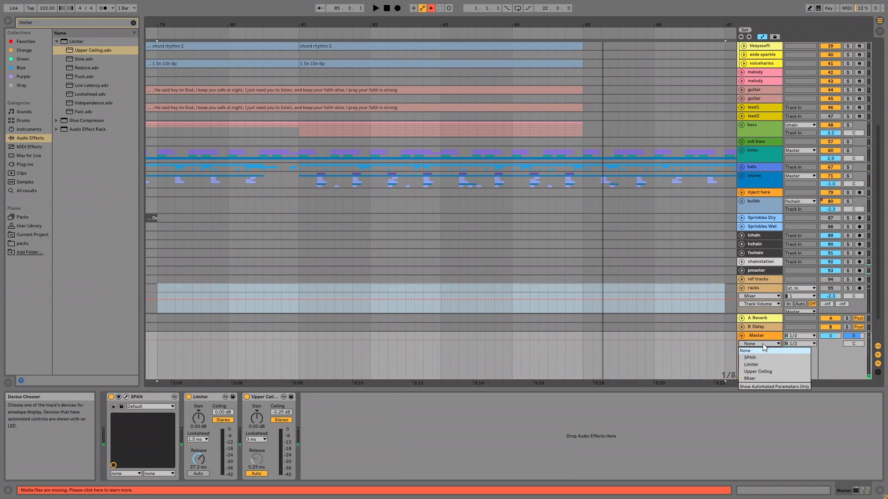
pyautogui.click(758, 378)
pyautogui.click(759, 352)
pyautogui.click(759, 352)
# Automate the Master's track volume to fade along a curve from 0.0 dB at bar 81 to silence at bar 85
pyautogui.press('space')
pyautogui.click(298, 346)
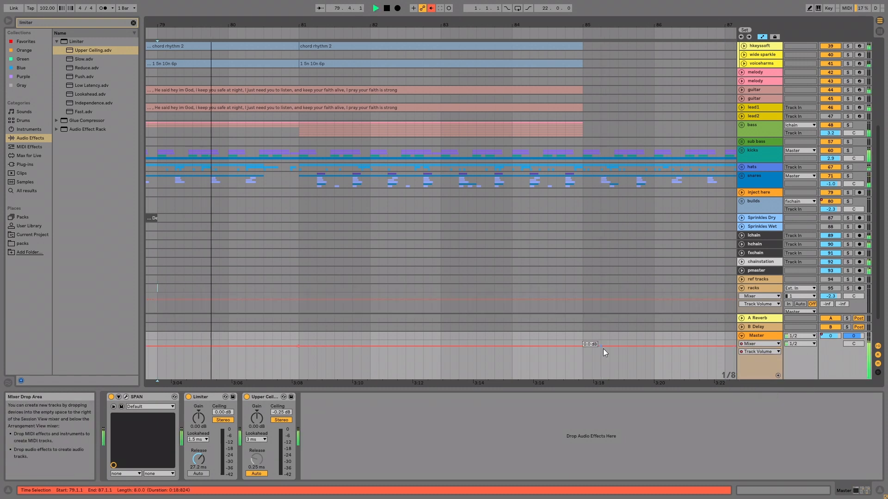
pyautogui.moveTo(585, 348); pyautogui.dragTo(582, 380)
pyautogui.moveTo(414, 359); pyautogui.dragTo(414, 354)
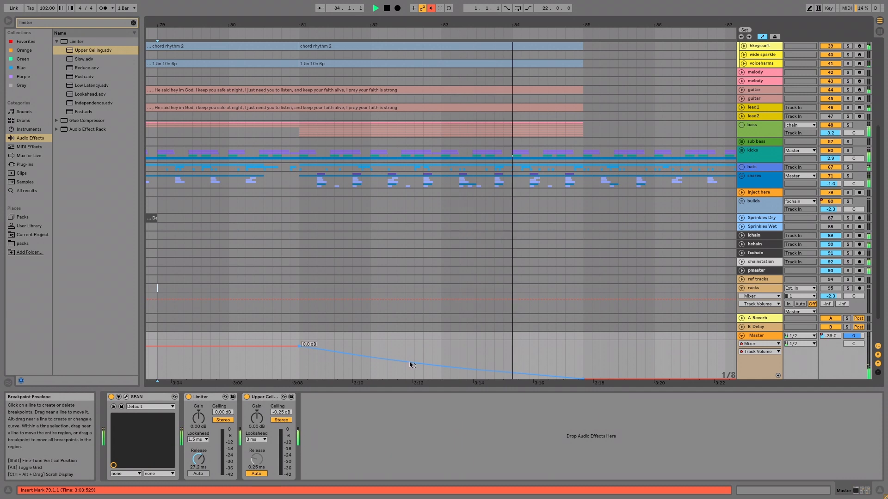
pyautogui.click(450, 355)
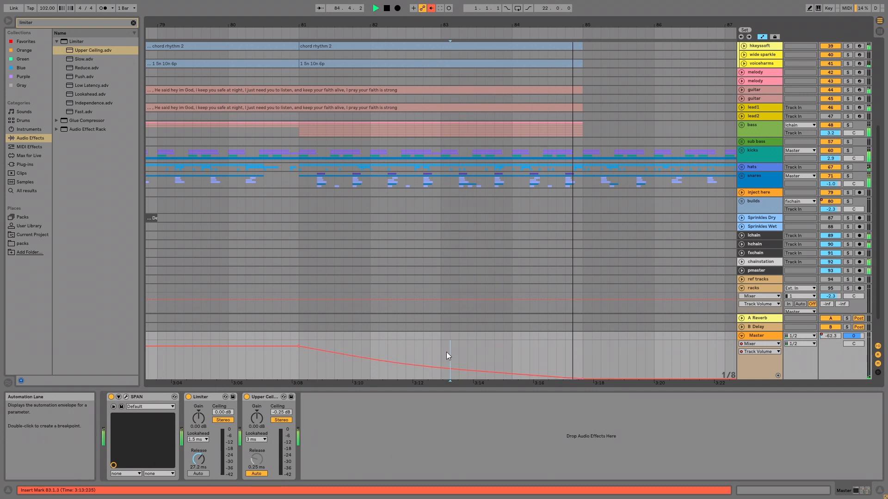
# Stop playback, select all tracks from the start of the song to the end of the fade-out, and save the set
pyautogui.moveTo(456, 25); pyautogui.dragTo(378, 7)
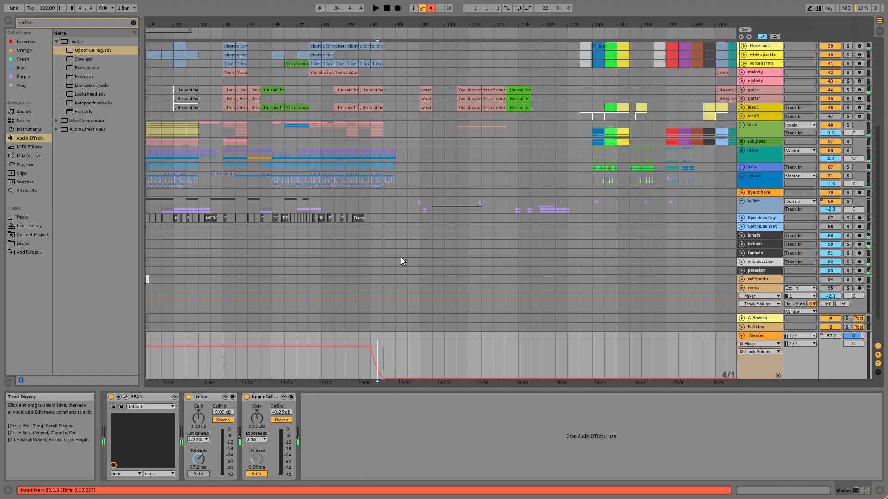
pyautogui.press('space')
pyautogui.moveTo(383, 327); pyautogui.dragTo(1, 4)
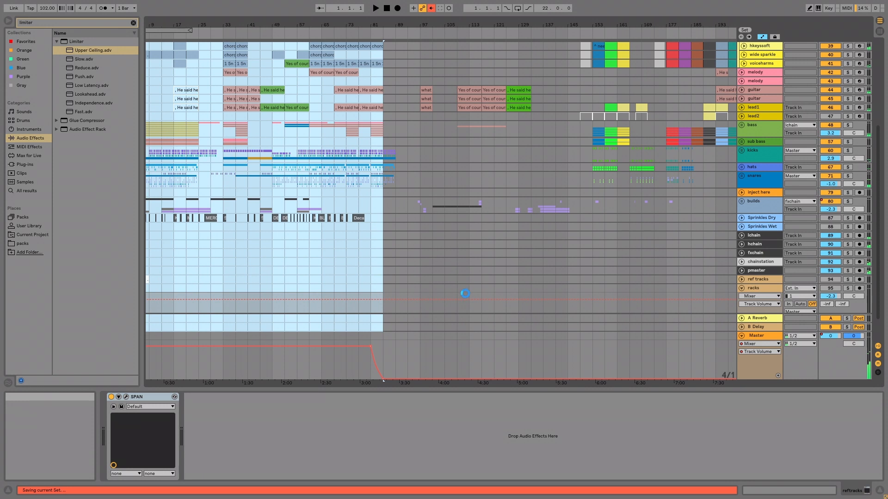
# Switch to the Notepad notes, replace them with "make intro perhaps" and "touch up volume automation", then save and close the file
pyautogui.hotkey('alt', 'Tab')
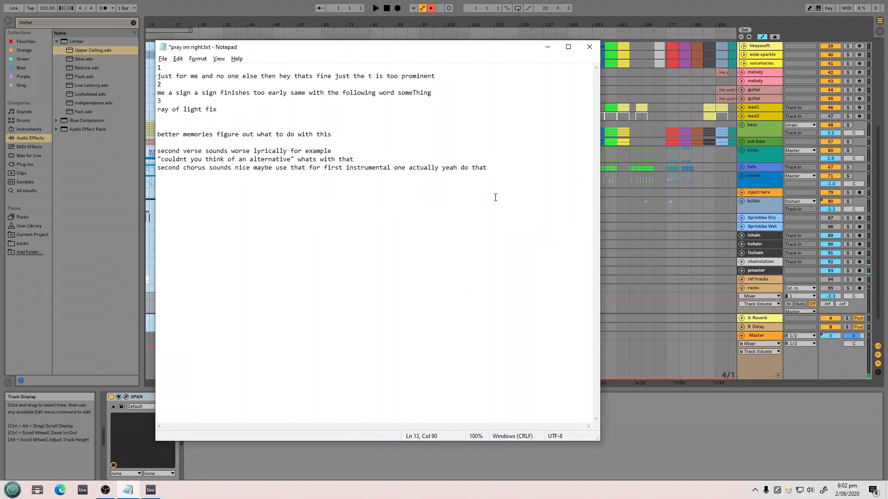
pyautogui.moveTo(511, 177); pyautogui.dragTo(43, 47)
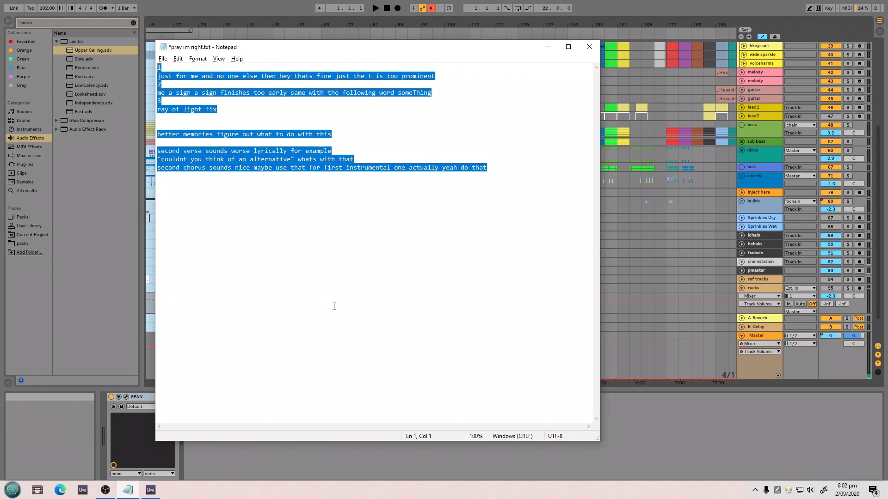
pyautogui.press('BackSpace')
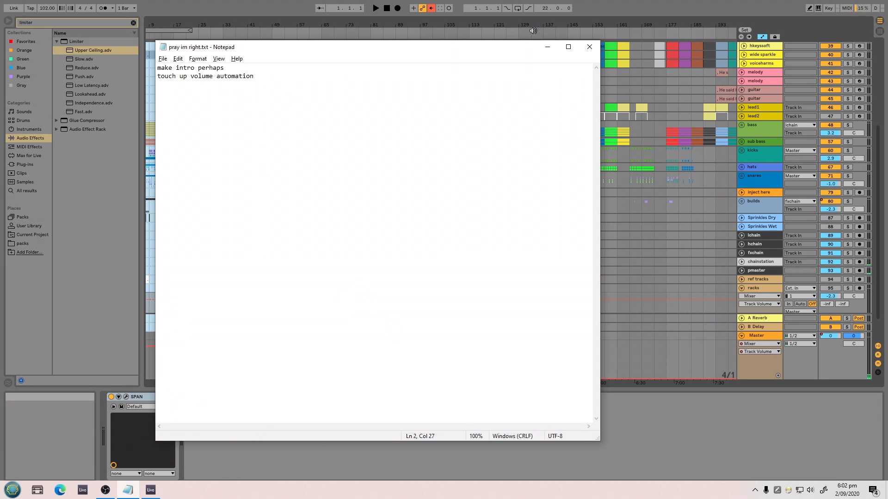
pyautogui.click(589, 47)
# Export the selected range from the Master as a 16-bit audio file and open Pray I'm Right.wav from the desktop in Audacity
pyautogui.hotkey('ctrl', 'shift', 'r')
pyautogui.press('Return')
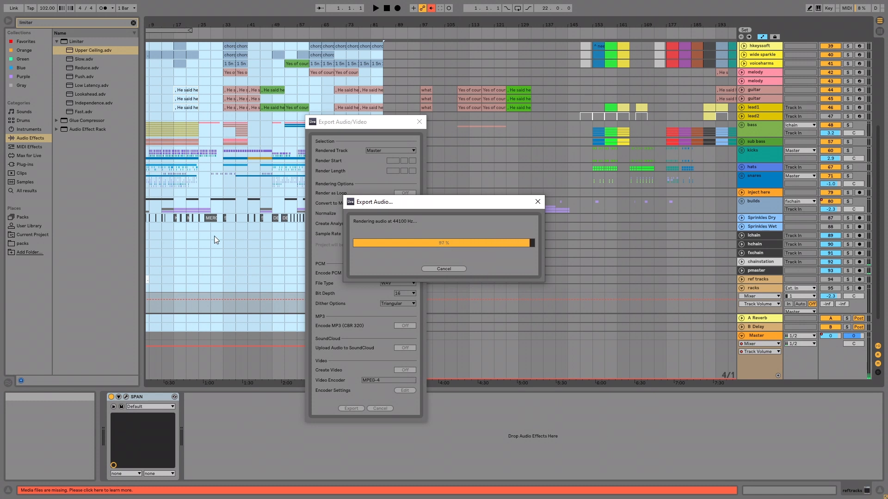
pyautogui.press('F11')
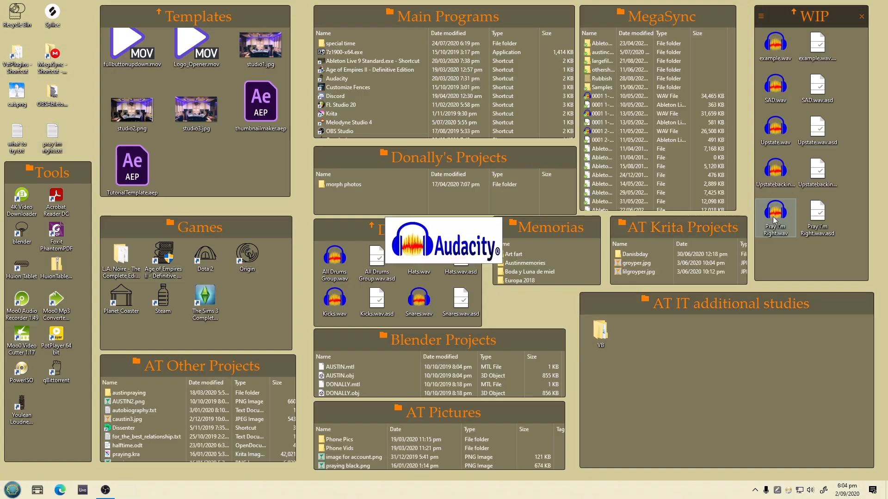
pyautogui.doubleClick(775, 213)
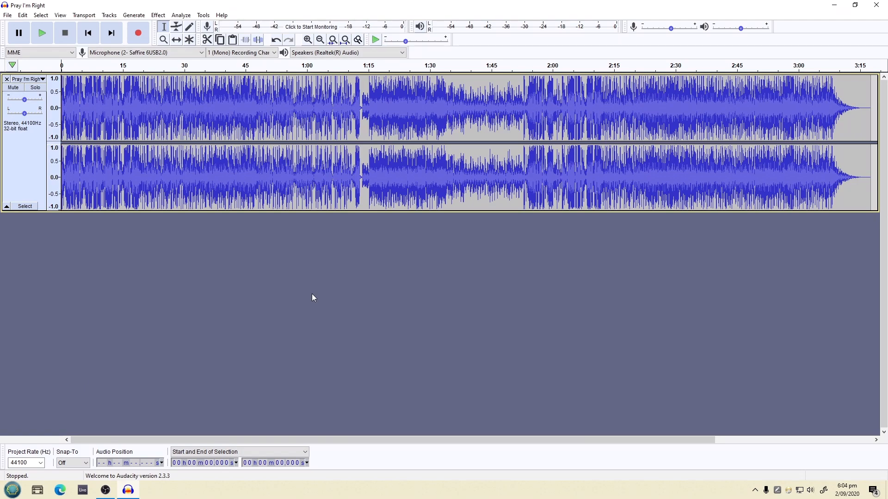
# Select the whole audio track and lower its pitch with the Change Pitch effect
pyautogui.hotkey('ctrl', 'a')
pyautogui.hotkey('alt', 'c')
pyautogui.press('Down')
pyautogui.press('Down')
pyautogui.press('Down')
pyautogui.press('Down')
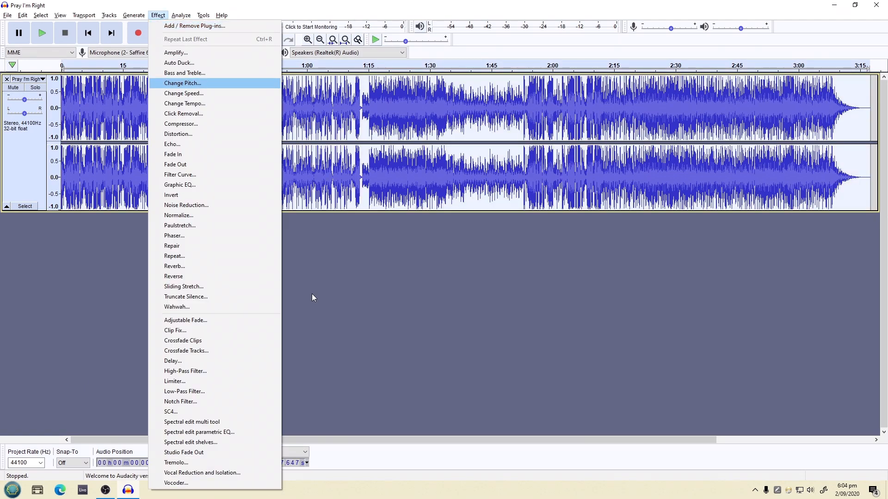
pyautogui.press('Return')
pyautogui.moveTo(461, 282); pyautogui.dragTo(430, 284)
pyautogui.click(454, 316)
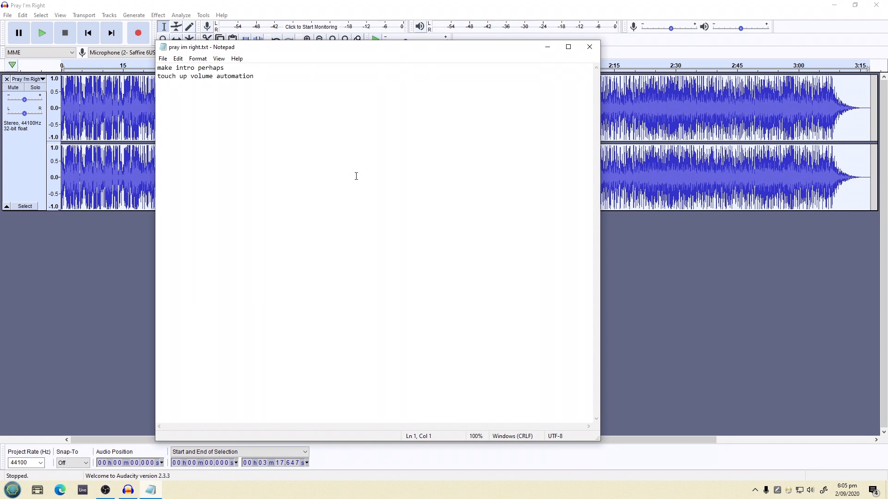
# Add the note "do some parralel compression to fix crest problems/reduce dynamics" to pray im right.txt, then save and close it
pyautogui.press('Return')
pyautogui.write('do some parralel compressio')
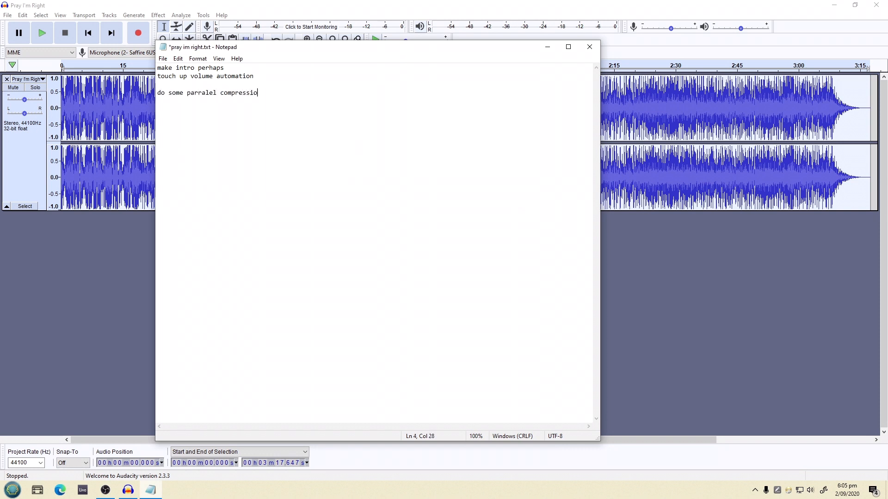
pyautogui.write('n to fix crest problems/')
pyautogui.write('namics')
pyautogui.click(595, 46)
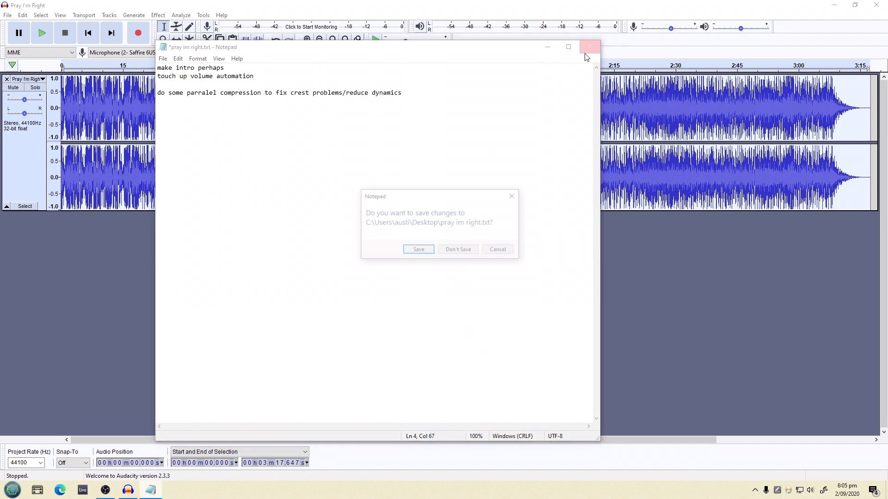
pyautogui.click(428, 255)
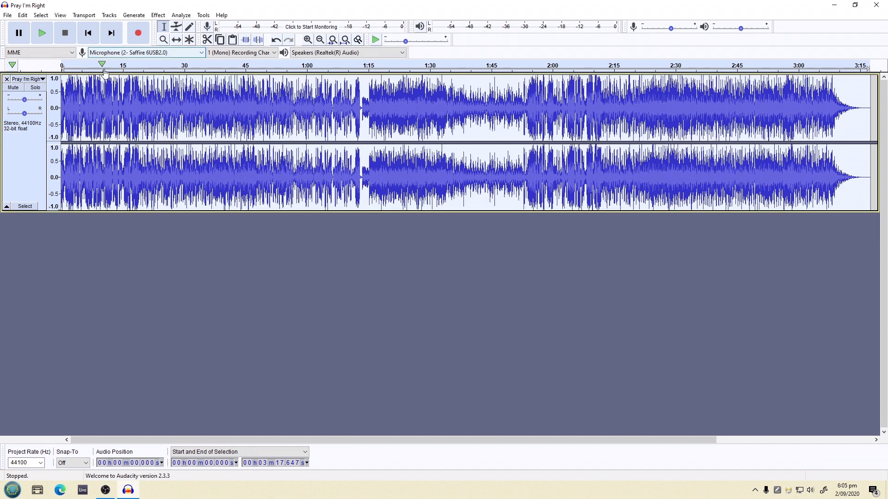
# Play the exported song from the start and lower the system's speaker volume
pyautogui.press('space')
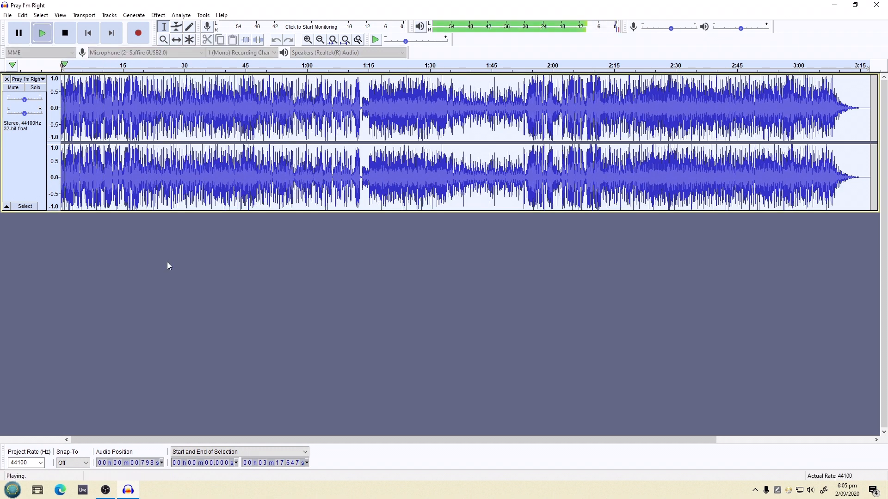
pyautogui.click(810, 490)
pyautogui.moveTo(795, 472); pyautogui.dragTo(785, 472)
pyautogui.click(330, 344)
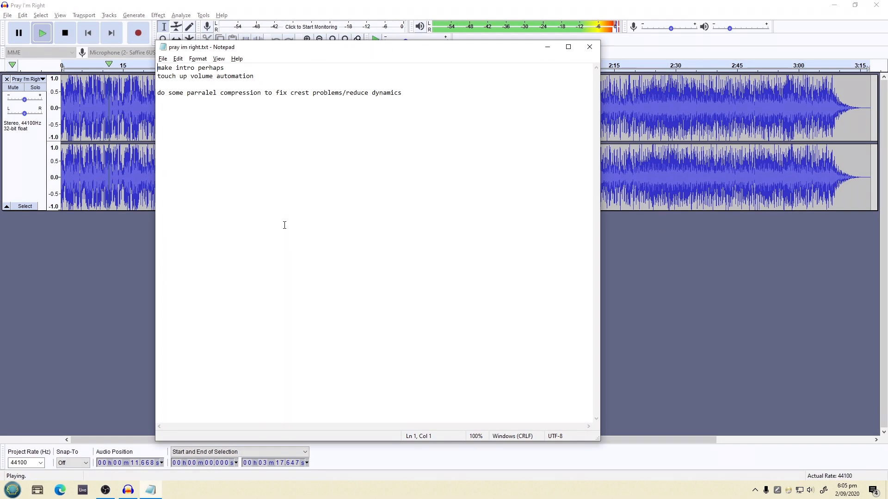
# Add the line "first verse intro just four bars instrumental of chords" below the existing notes in pray im right.txt
pyautogui.click(448, 117)
pyautogui.write('first verse a')
pyautogui.press('BackSpace')
pyautogui.write('intro just four bas')
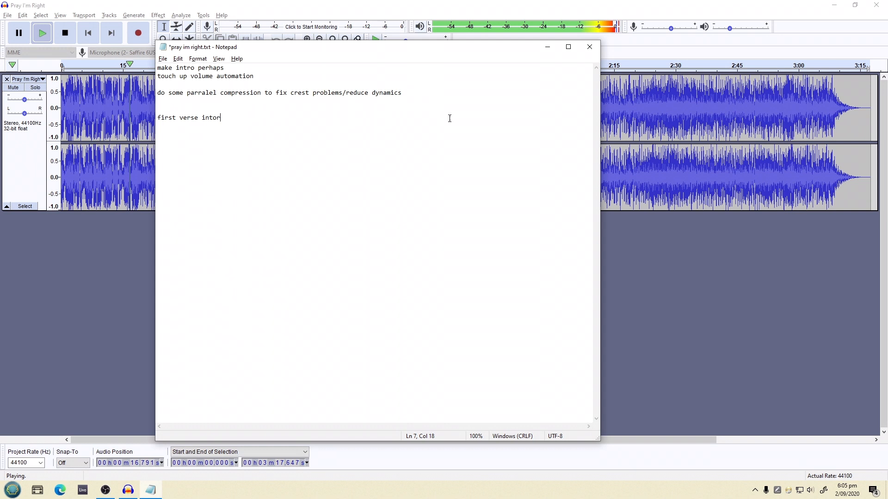
pyautogui.press('BackSpace')
pyautogui.write('rs instrumental of chords ')
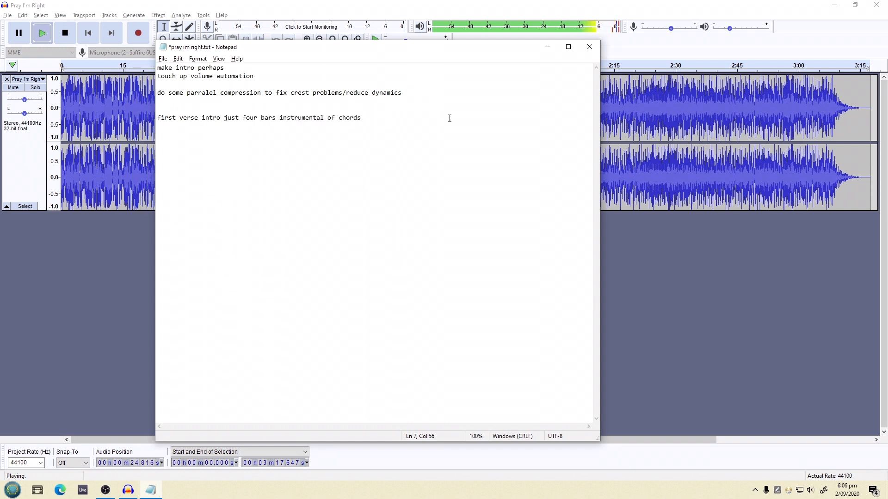
# Add the note "would be nice to mix up the inversions of the chords in the first verse a bit"
pyautogui.write('would be nice to mix up the inversions of the chor')
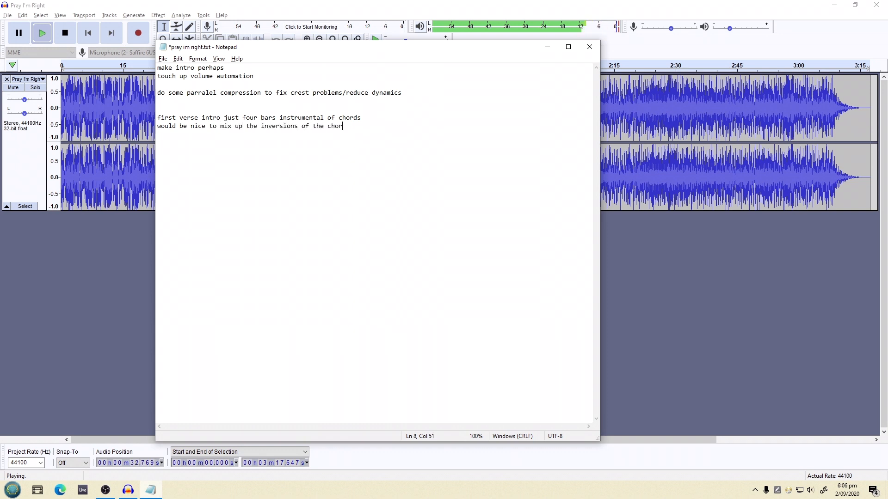
pyautogui.write('ds in the first verse a bit')
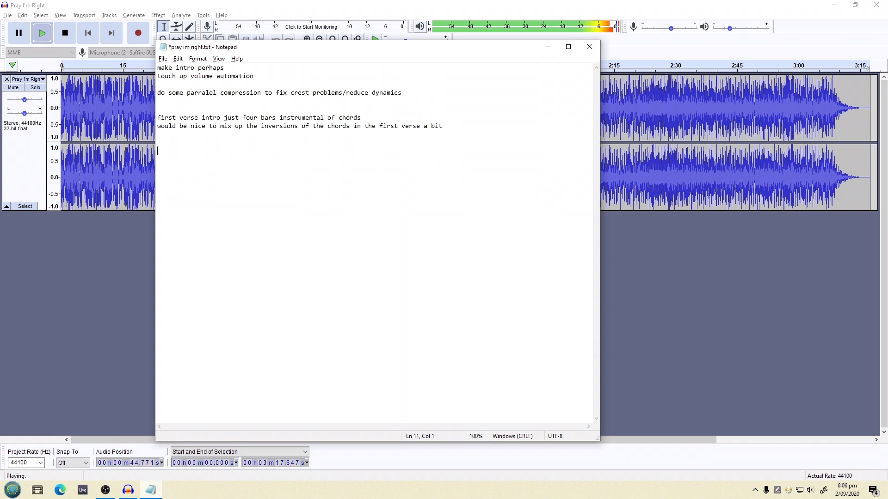
# Add the lines "mix seems bottom-heavy" and "split frequencies and add in saturation for the higher frequencies in some of the instruments"
pyautogui.write('   mix seems bottom-heavy ')
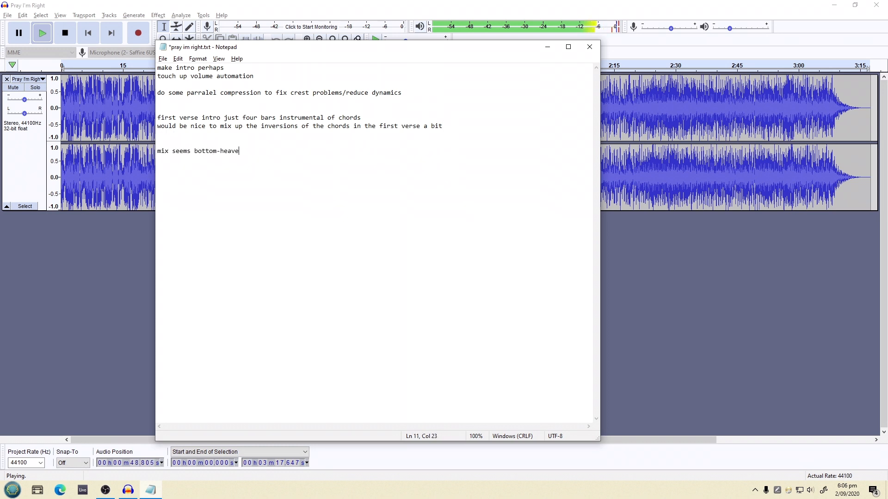
pyautogui.write('split frequencies and add in top saturation')
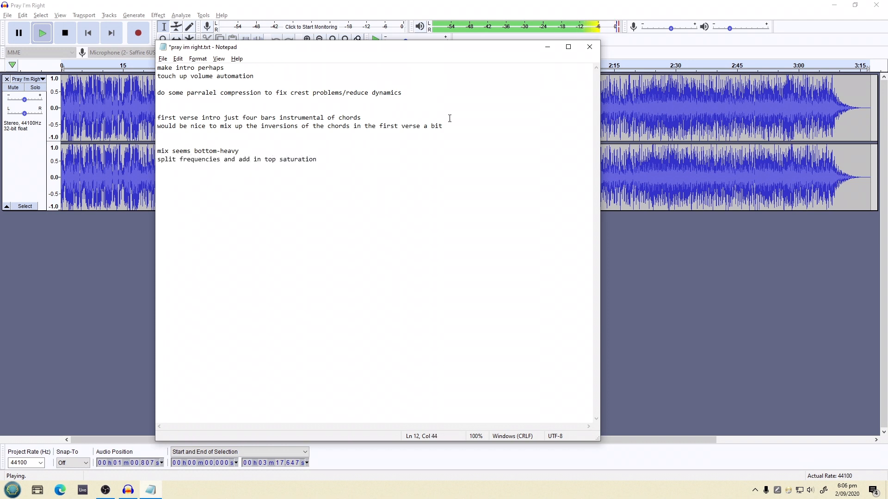
pyautogui.doubleClick(276, 159)
pyautogui.press('BackSpace')
pyautogui.write('fror the higher frequencies in')
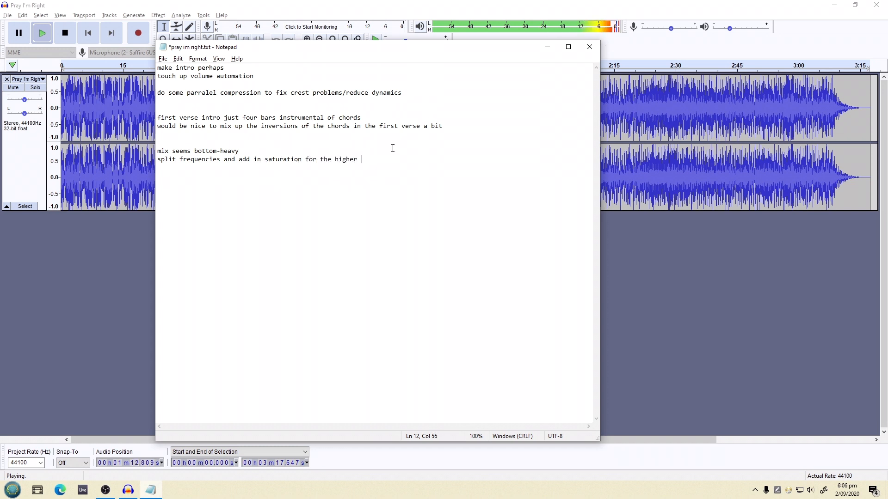
pyautogui.write(' some of the instrumen')
# Add the notes "that bell sounding piano thing is slightly irritation" and "the doos are too stagnant" on separate lines
pyautogui.write('oundgin ')
pyautogui.write('ing piano')
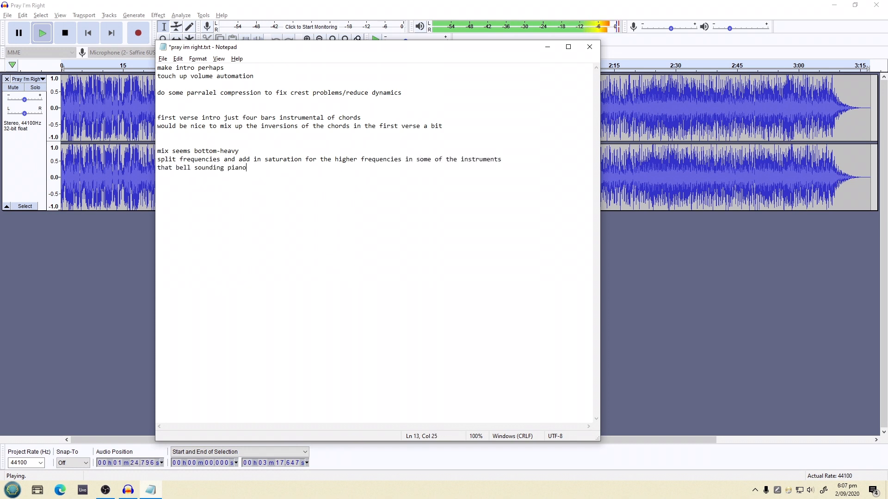
pyautogui.write('slightllyirritation')
pyautogui.press('Return')
pyautogui.write('the doos are too stagnant')
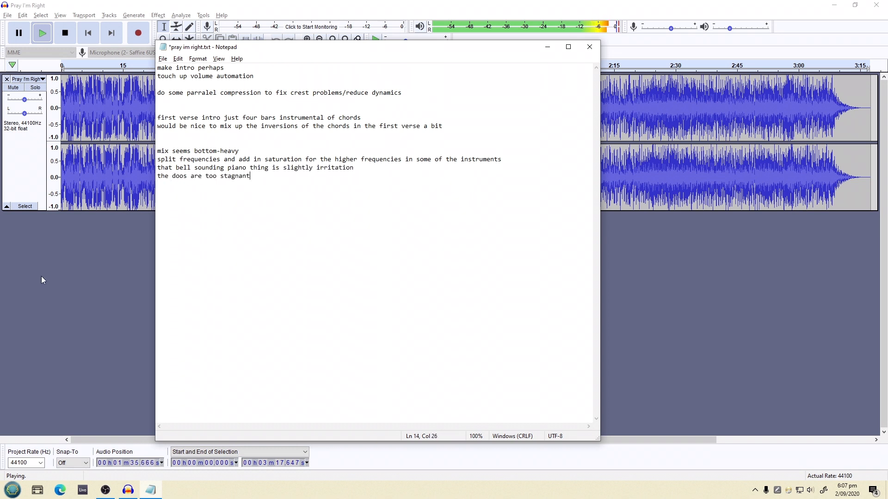
# Select about 1:38 to 1:53 of the track in Audacity, and note in Notepad "second verse the drums are super quiet first bit"
pyautogui.click(42, 280)
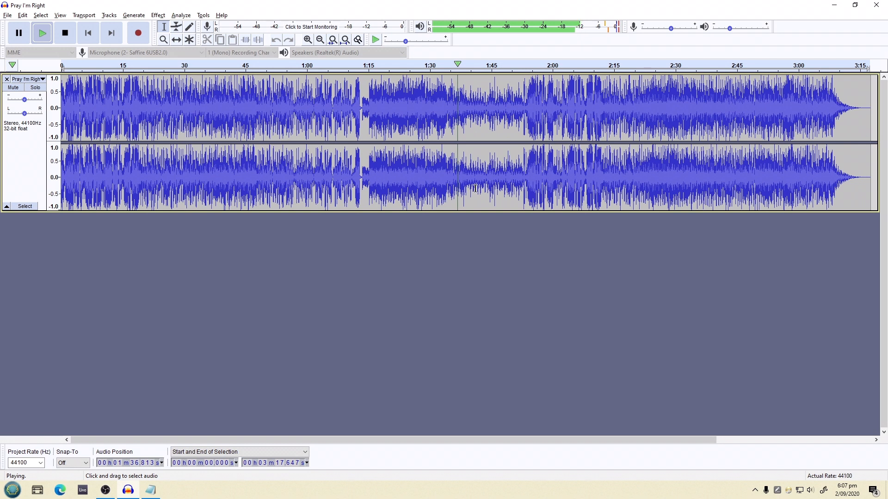
pyautogui.moveTo(462, 185)
pyautogui.mouseDown()
pyautogui.moveTo(530, 189)
pyautogui.moveTo(463, 194)
pyautogui.mouseUp()
pyautogui.hotkey('alt', 'Tab')
pyautogui.write('second verse the drums are sup')
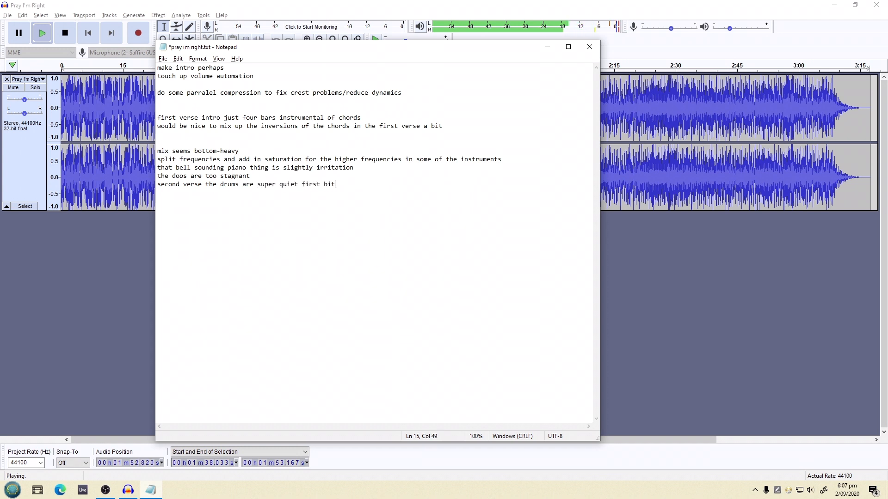
# Add the note "forgot to take off the <50 hertz off the master channel" after a blank line
pyautogui.press('BackSpace')
pyautogui.press('BackSpace')
pyautogui.write('f the l')
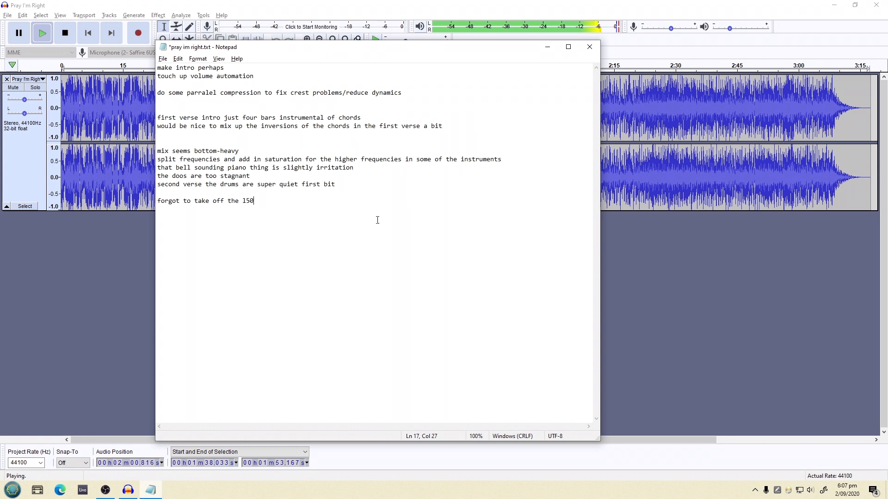
pyautogui.write('<50 hertz off the ')
pyautogui.write('main')
pyautogui.press('BackSpace')
pyautogui.press('BackSpace')
pyautogui.press('BackSpace')
pyautogui.write('ster channel')
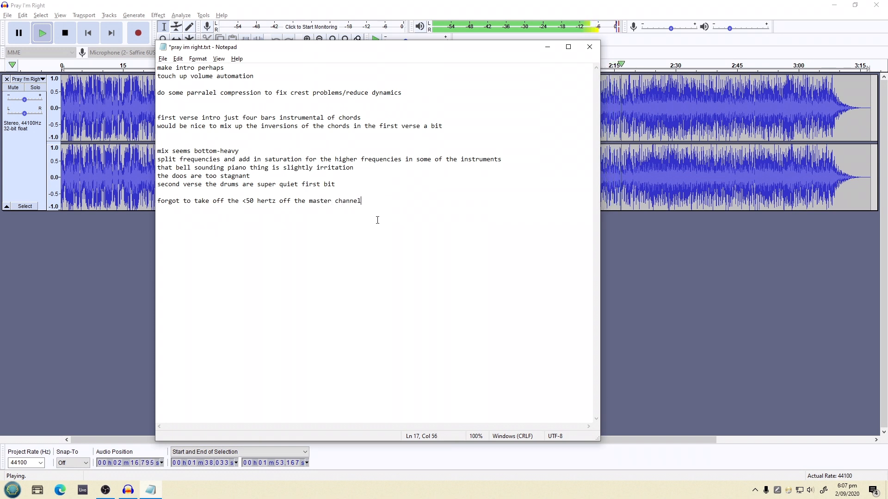
# Extend the master channel note with "+ super high freqs, cut those off, just add info which is only good for mp3", breaking the line before "cut"
pyautogui.write(' + super high freqs, cut those off, just add i')
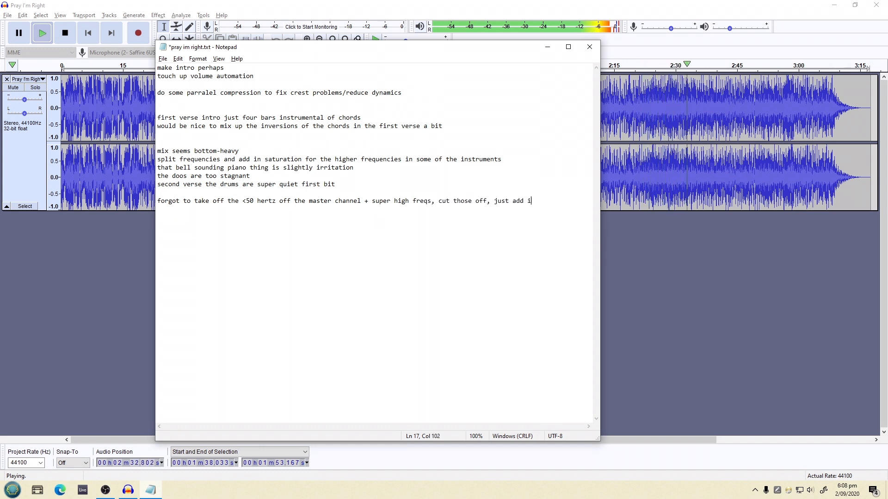
pyautogui.write('nfo which is only good for mp3')
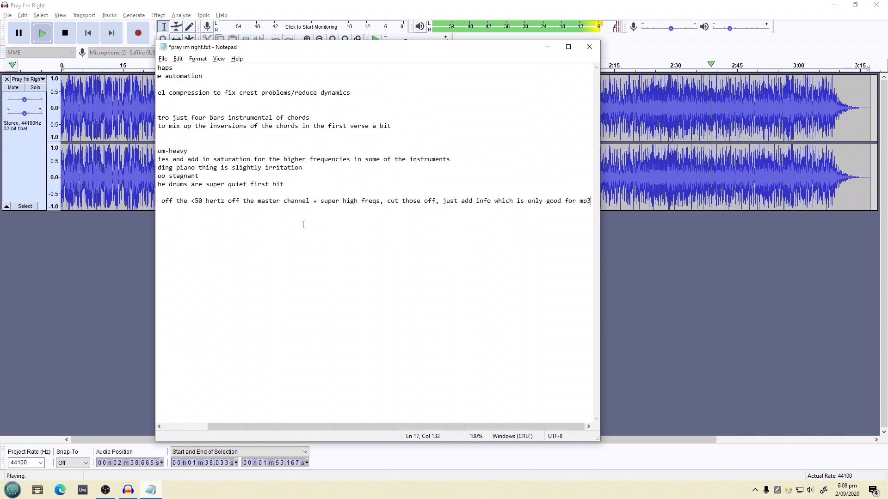
pyautogui.click(387, 201)
pyautogui.press('Return')
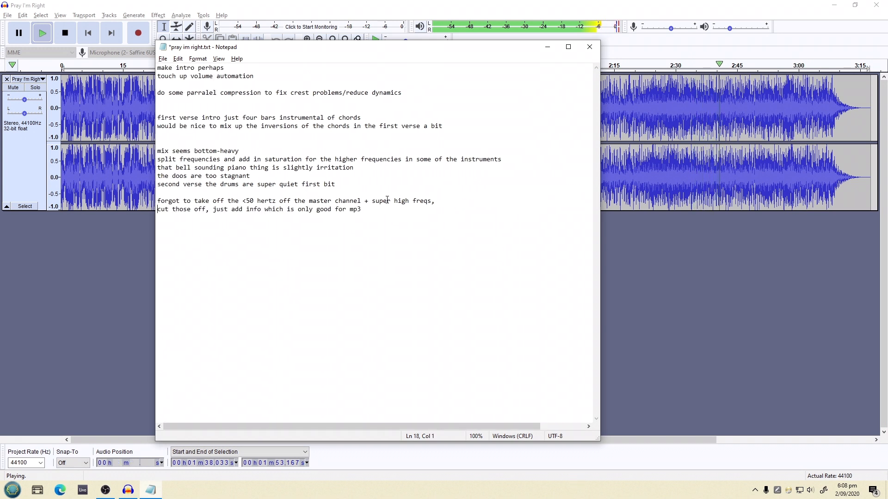
# Add the closing line "Overall, not a bad effort! So far..." two blank lines below the notes and save the file
pyautogui.press('End')
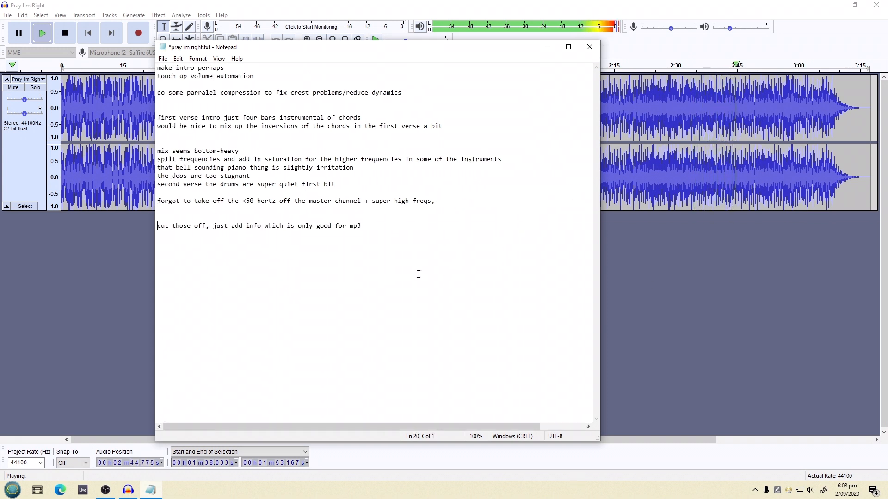
pyautogui.press('Return')
pyautogui.press('Return')
pyautogui.press('Return')
pyautogui.write('Overall, not a bad effort')
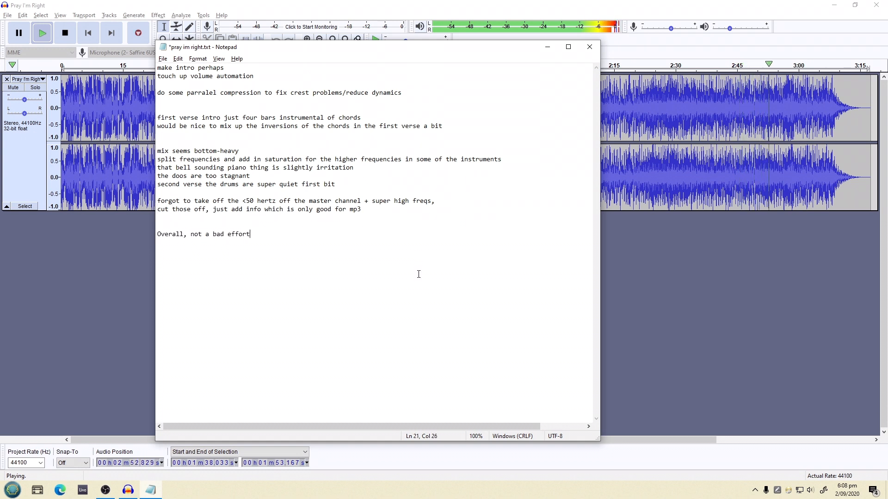
pyautogui.write('! So far...')
pyautogui.hotkey('ctrl', 's')
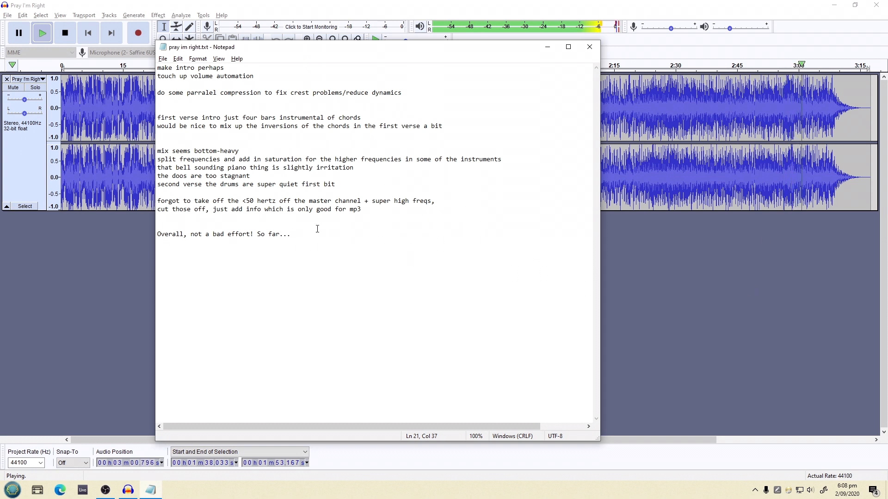
# Add the line "Outro sounds repetitive, remove melody from rep" to the mix notes below the mp3 remark
pyautogui.click(247, 217)
pyautogui.write('Outro sounds repetitib')
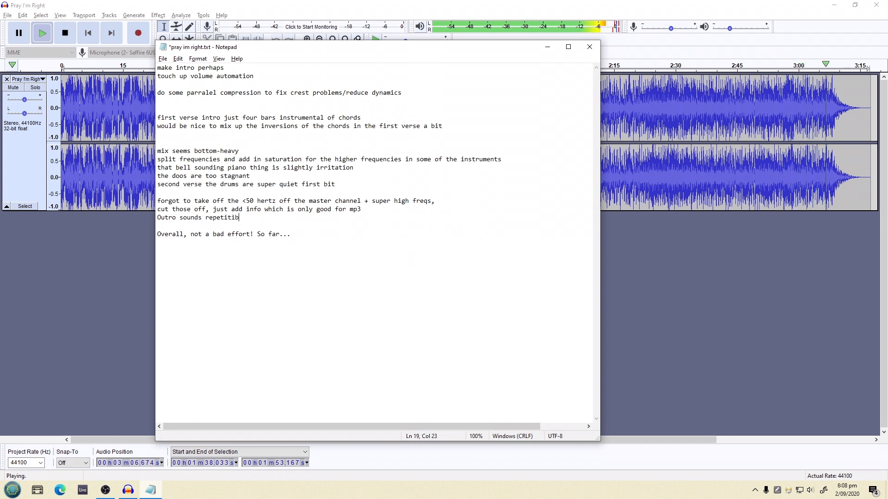
pyautogui.press('BackSpace')
pyautogui.write('ve, remove melody from rep')
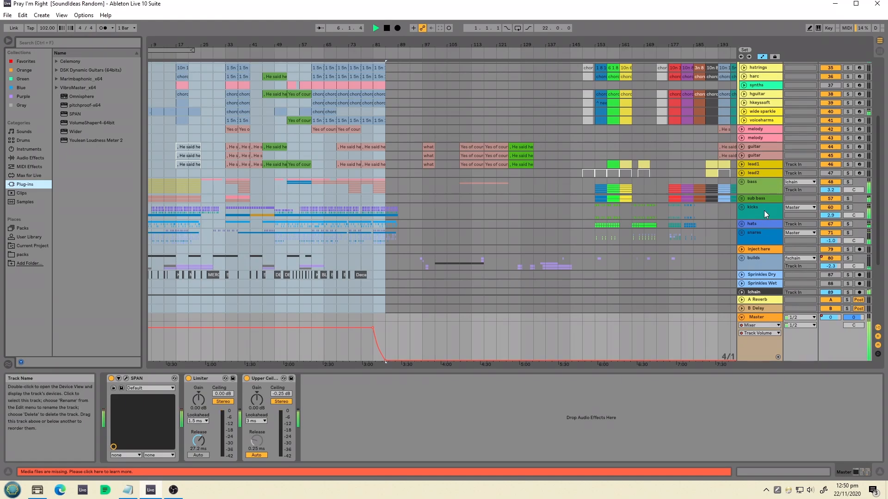
# Load the VolumeShaper4-64bit plug-in on the kicks track and place it first in the device chain
pyautogui.click(763, 210)
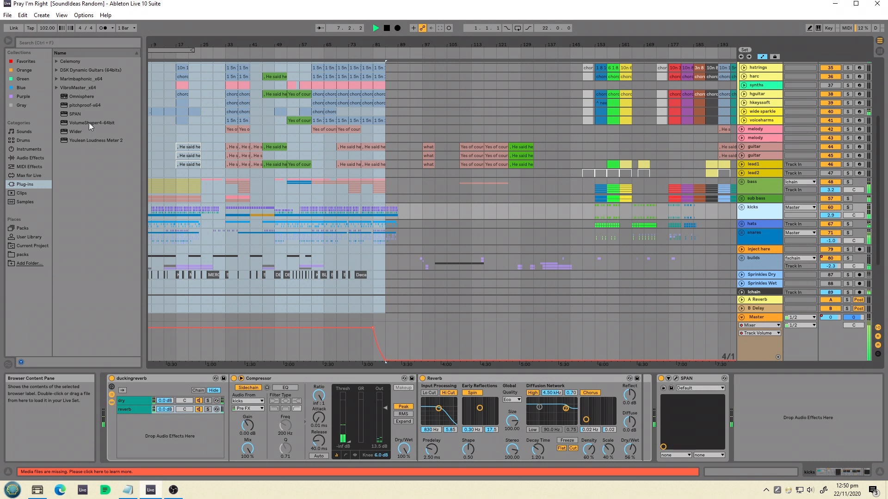
pyautogui.moveTo(88, 123); pyautogui.dragTo(420, 206)
pyautogui.moveTo(670, 370); pyautogui.dragTo(122, 401)
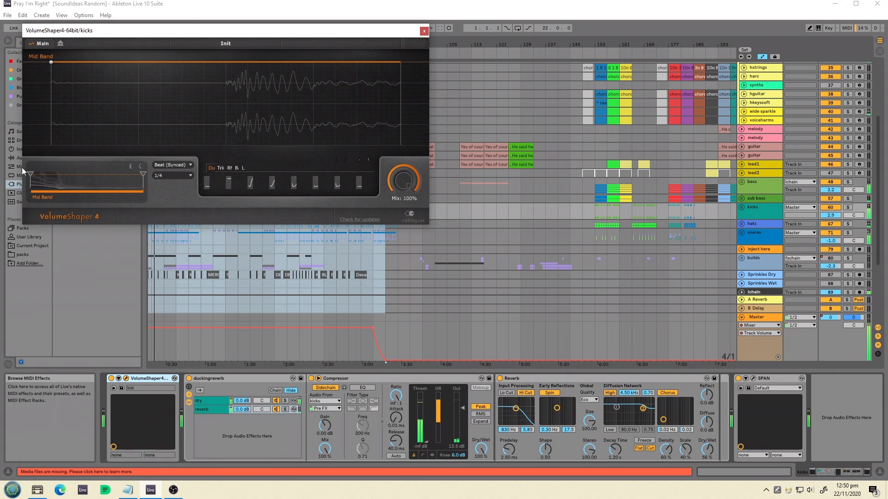
# Split VolumeShaper into low, mid and high bands, with the lower split at about 252 Hz, and solo the kicks track
pyautogui.moveTo(31, 175); pyautogui.dragTo(61, 174)
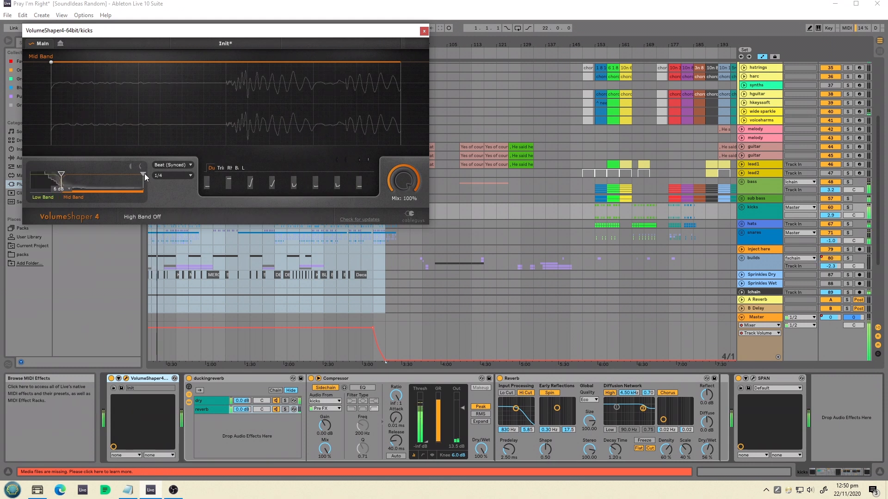
pyautogui.moveTo(143, 175); pyautogui.dragTo(105, 175)
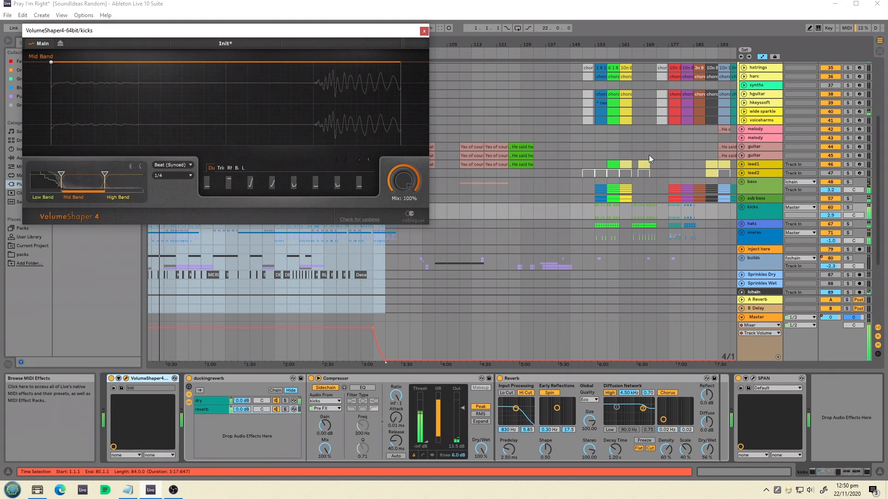
pyautogui.click(846, 207)
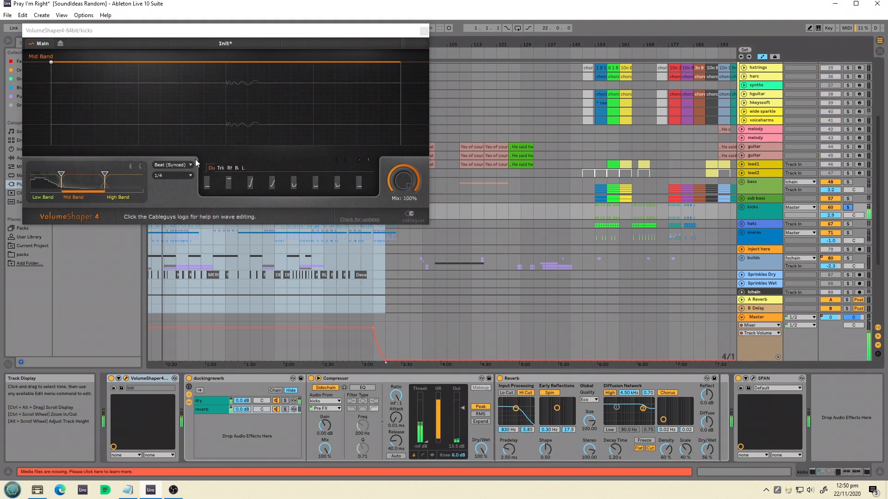
# Apply the third preset wave of the second preset group to the high band and close the plug-in's crash-log web pages
pyautogui.click(117, 181)
pyautogui.moveTo(222, 63); pyautogui.dragTo(209, 131)
pyautogui.click(229, 183)
pyautogui.click(230, 168)
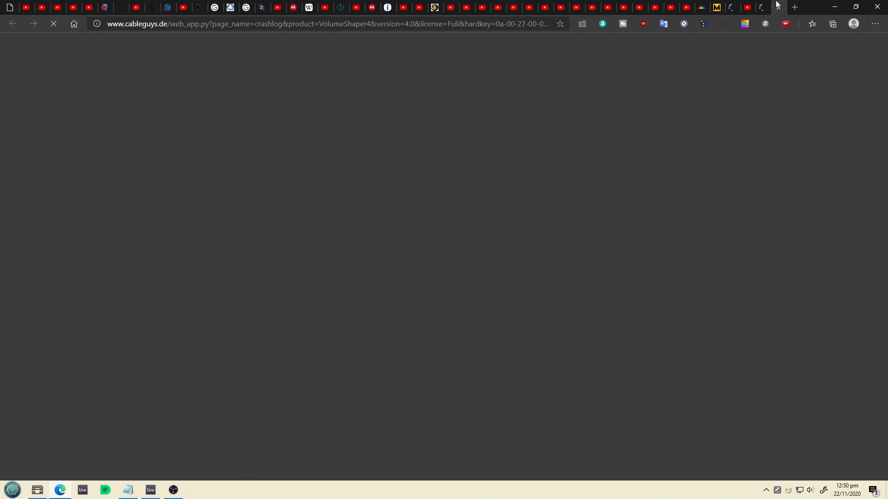
pyautogui.click(779, 7)
pyautogui.hotkey('alt', 'Tab')
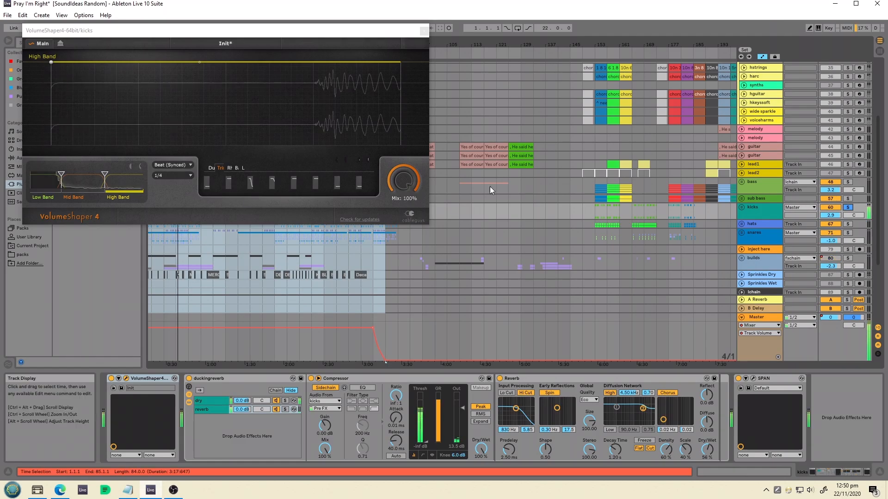
pyautogui.moveTo(402, 26); pyautogui.dragTo(459, 81)
pyautogui.click(306, 240)
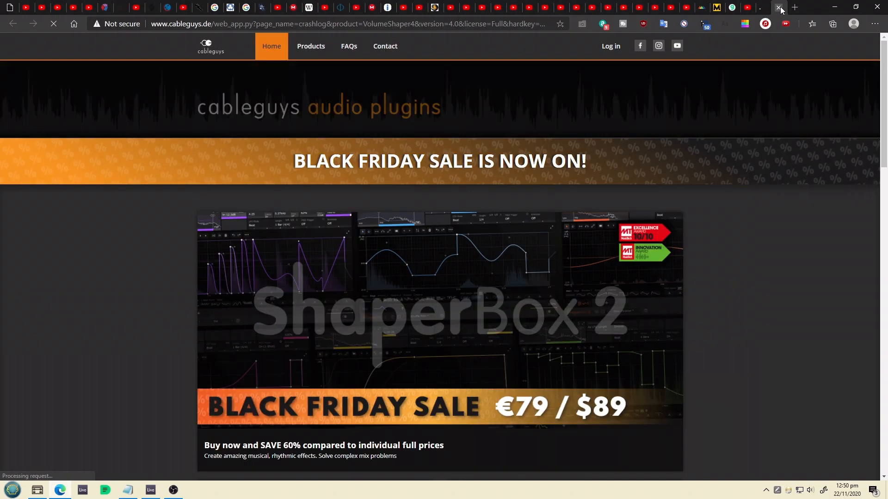
pyautogui.click(779, 8)
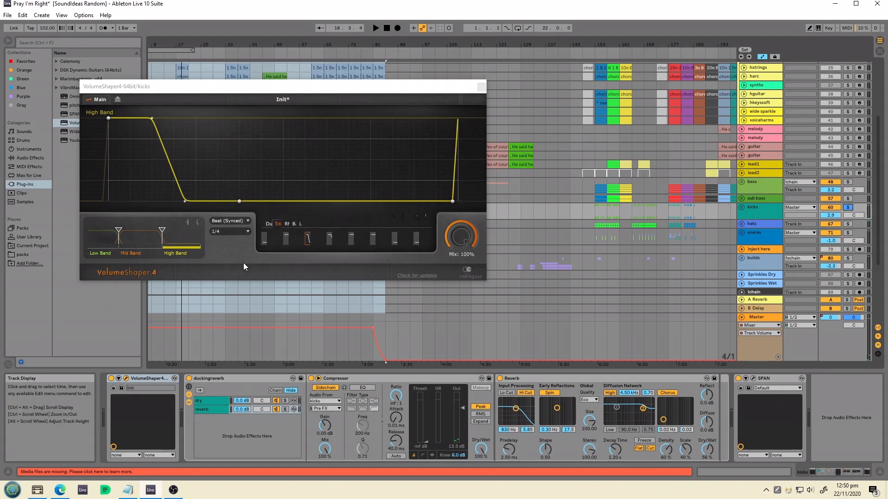
# Apply the same falling preset wave to the mid band and the low band
pyautogui.click(148, 233)
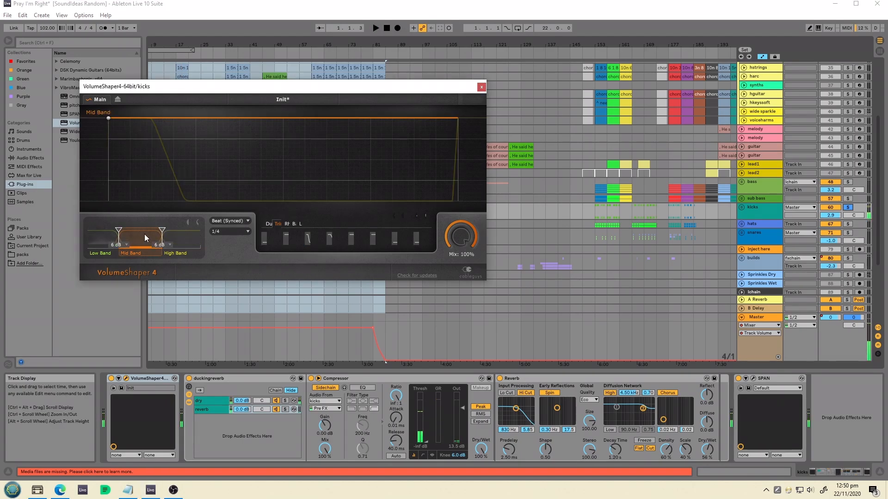
pyautogui.click(307, 237)
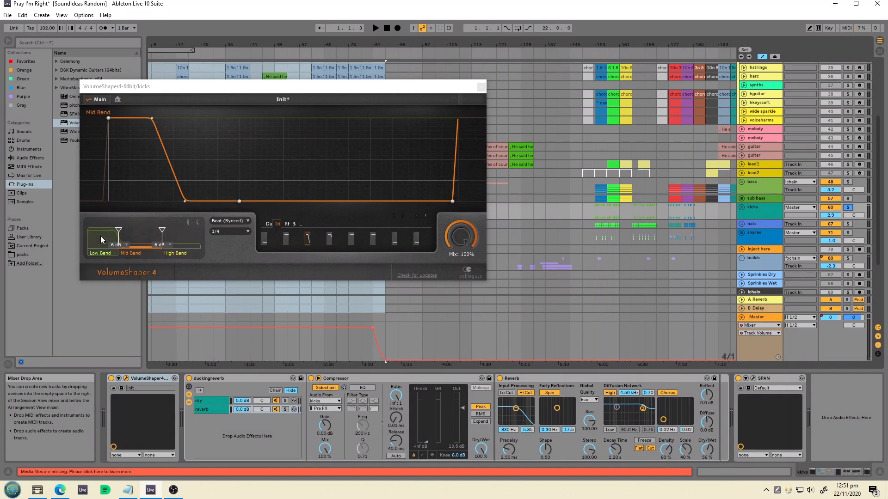
pyautogui.click(101, 236)
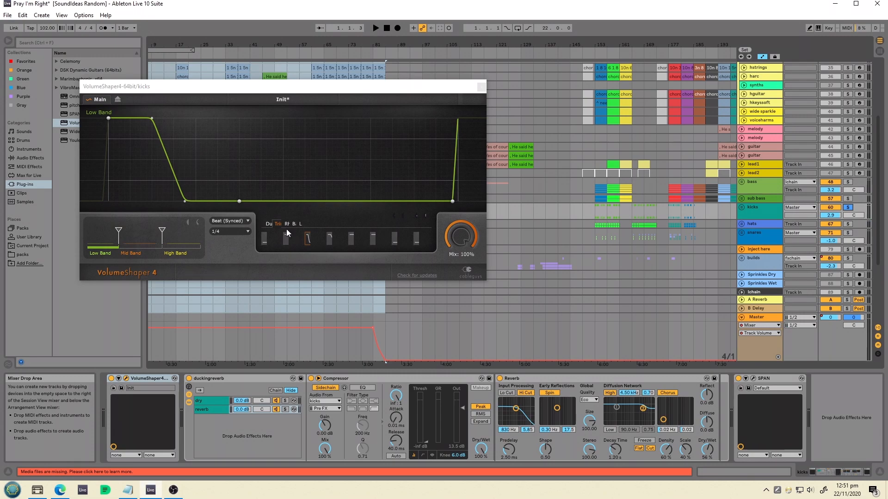
# Reshape the low band's volume curve into a more gradual two-stage decay while auditioning the soloed kicks
pyautogui.press('space')
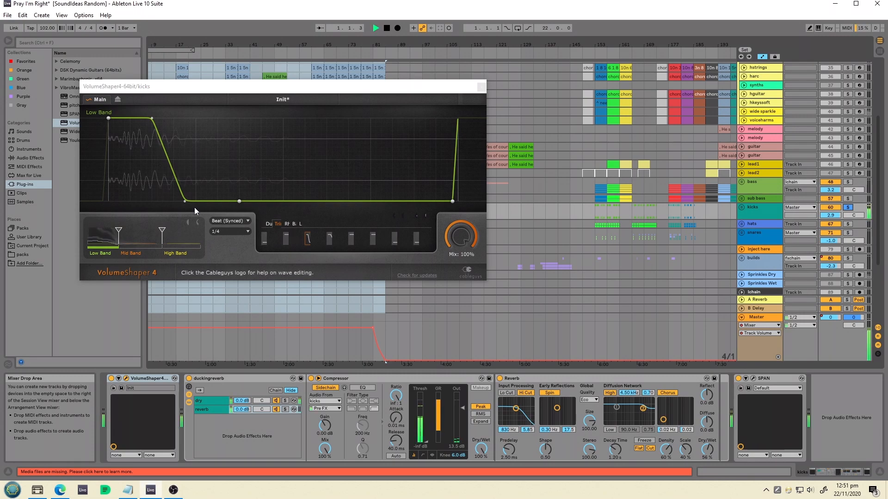
pyautogui.moveTo(185, 201); pyautogui.dragTo(275, 193)
pyautogui.press('space')
pyautogui.moveTo(199, 176); pyautogui.dragTo(208, 165)
pyautogui.press('space')
# Reshape the mid band's volume curve into a similar gradual decay with a raised tail
pyautogui.click(142, 237)
pyautogui.press('space')
pyautogui.moveTo(184, 202); pyautogui.dragTo(264, 188)
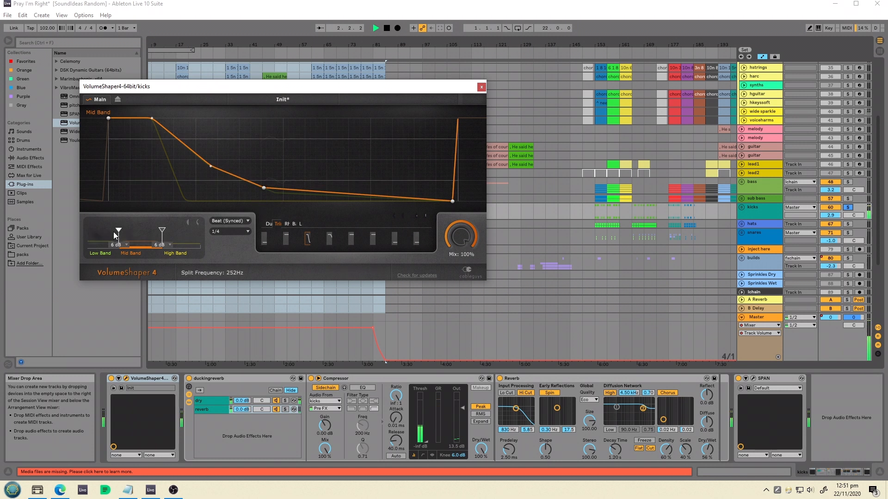
# Raise and delay the two decay points of the high band's volume curve to soften its fall
pyautogui.click(185, 231)
pyautogui.moveTo(185, 202); pyautogui.dragTo(206, 154)
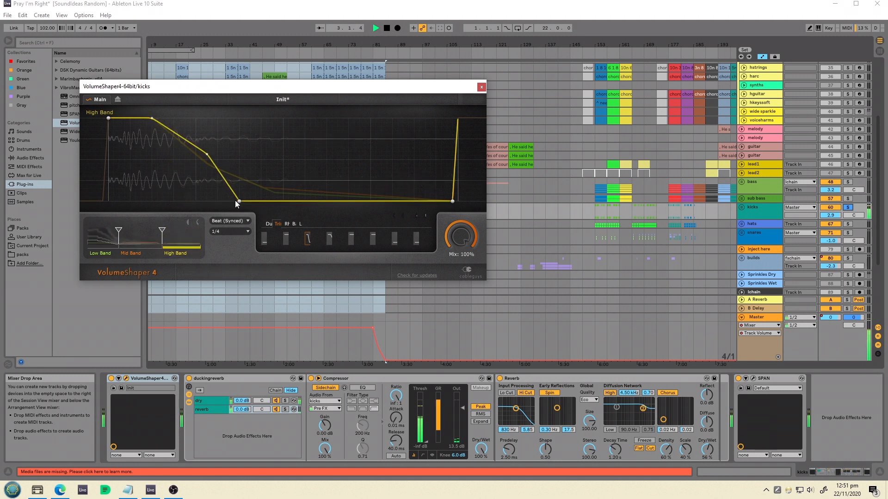
pyautogui.moveTo(239, 201); pyautogui.dragTo(261, 171)
# Set the beat loop length to 1/16 and bend the tail of the high band's curve downwards
pyautogui.click(234, 232)
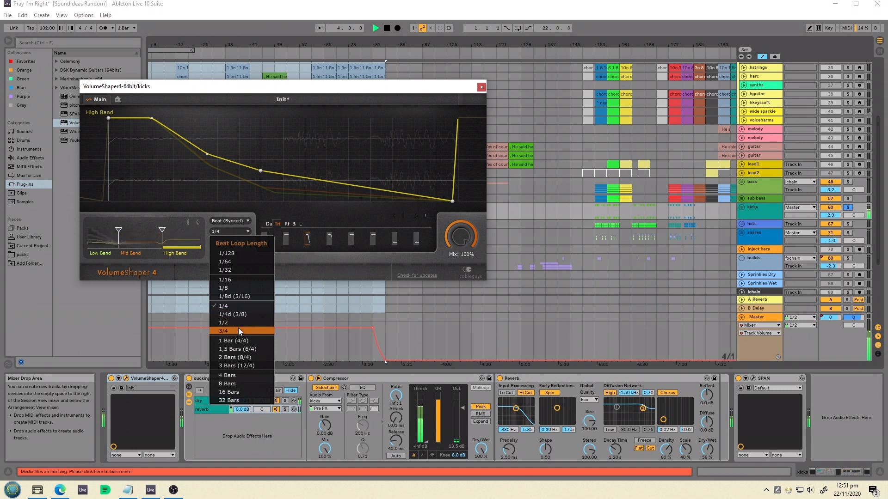
pyautogui.click(237, 287)
pyautogui.click(235, 233)
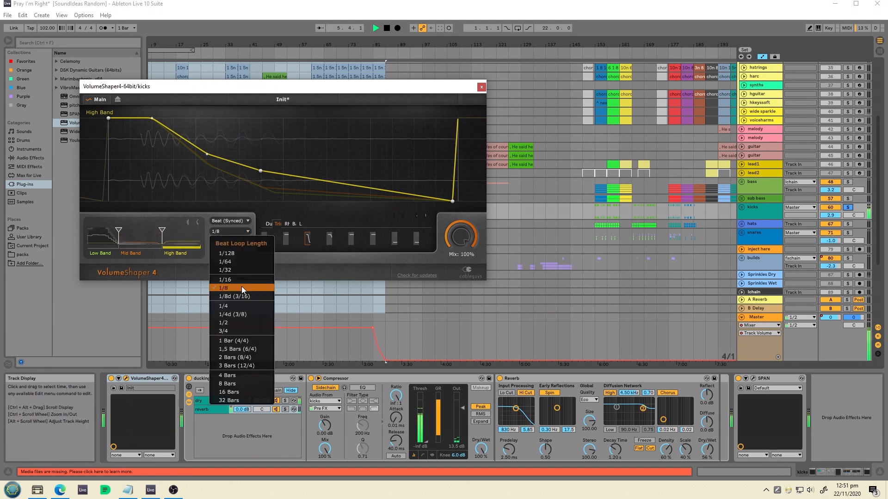
pyautogui.click(242, 280)
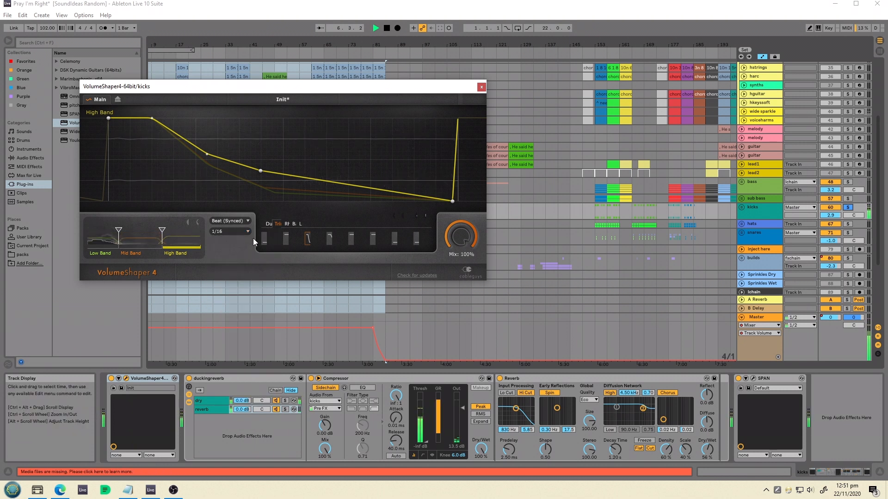
pyautogui.click(242, 231)
pyautogui.click(287, 188)
pyautogui.press('space')
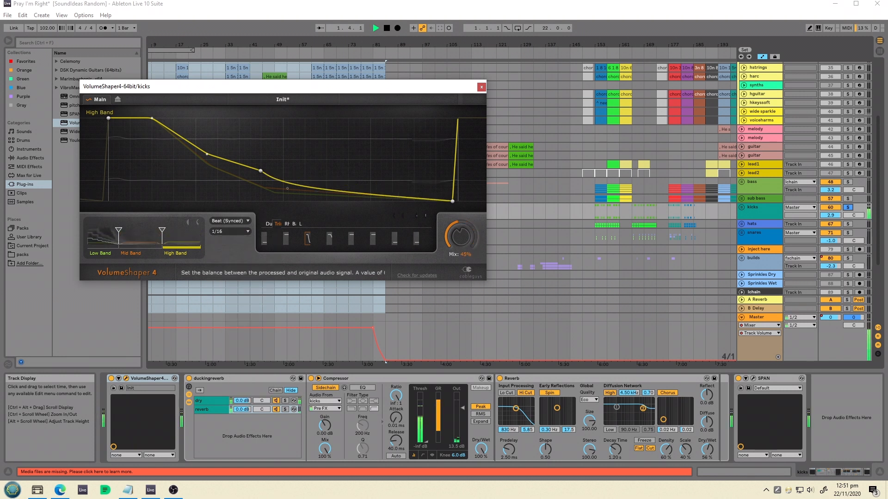
# Try VolumeShaper's mix at 66% during playback, restore it to 100%, and keep the loop length and sync mode
pyautogui.moveTo(461, 236); pyautogui.dragTo(460, 219)
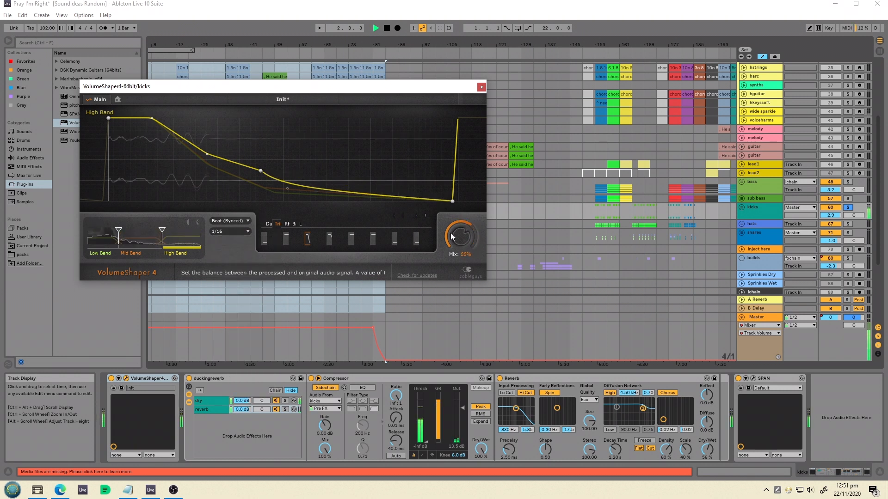
pyautogui.click(237, 230)
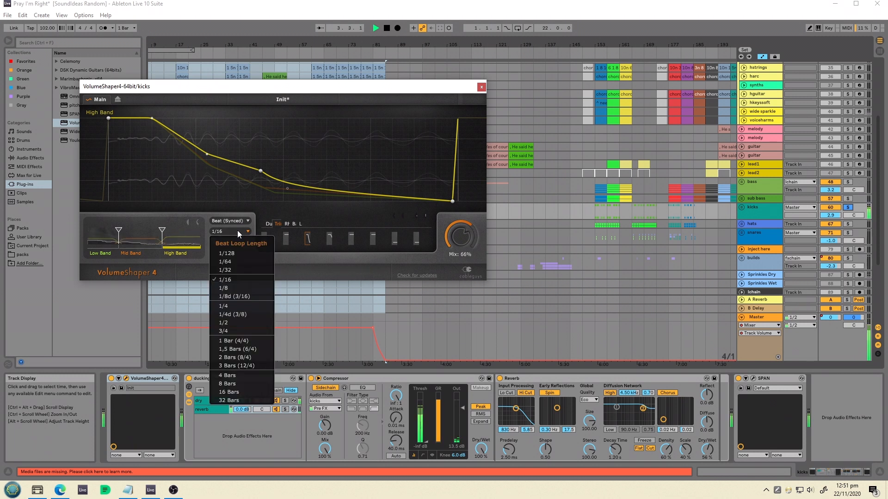
pyautogui.click(237, 231)
pyautogui.press('space')
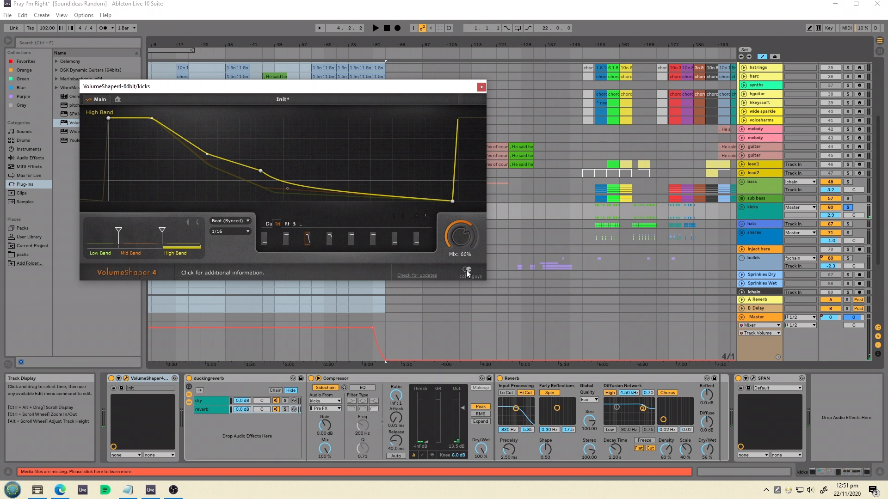
pyautogui.press('space')
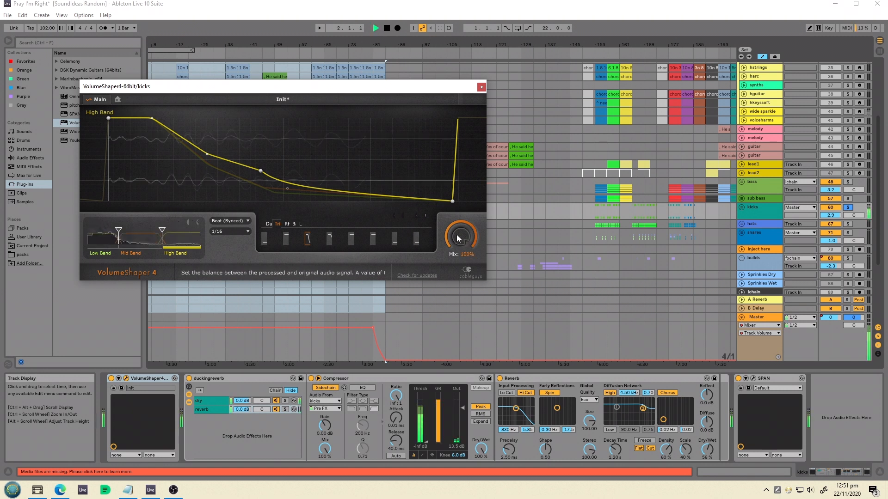
pyautogui.click(233, 221)
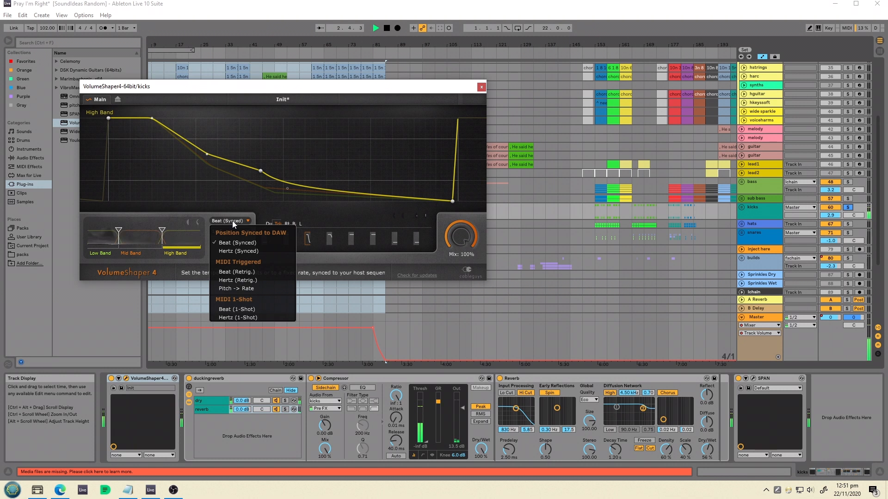
pyautogui.click(237, 221)
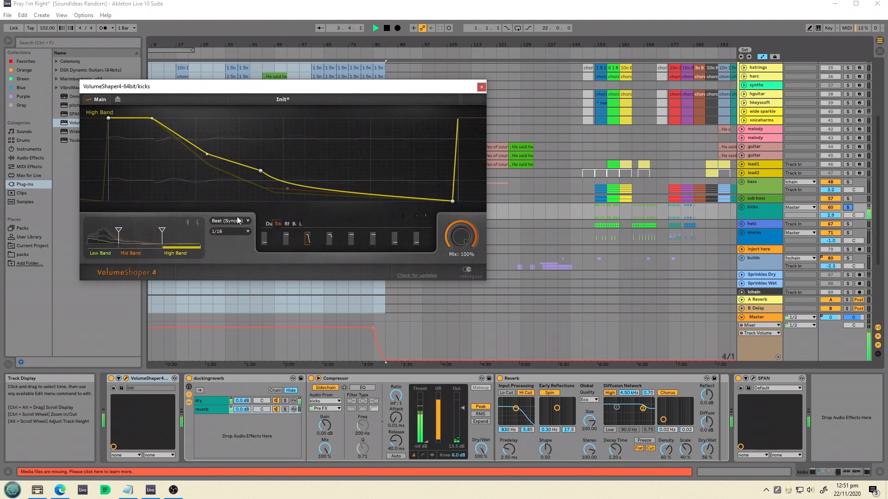
# Open the SPAN analyzer on the kicks track and compare the spectrum with VolumeShaper bypassed and active
pyautogui.click(356, 382)
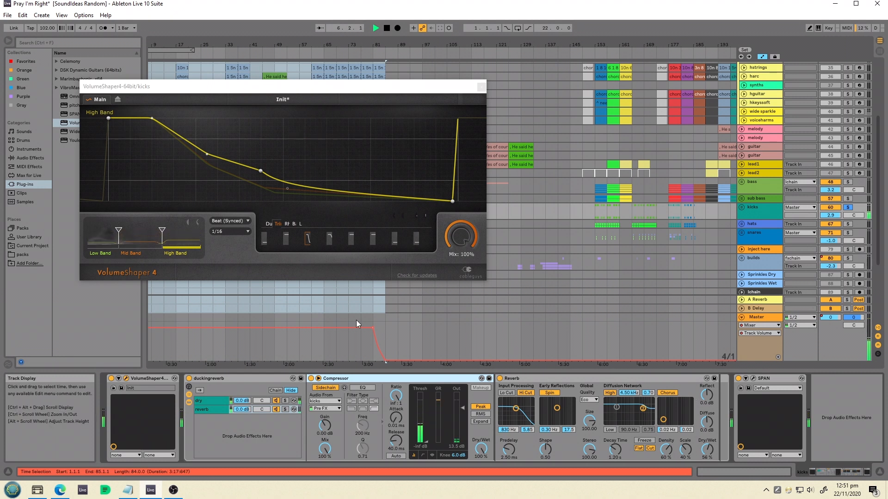
pyautogui.click(753, 379)
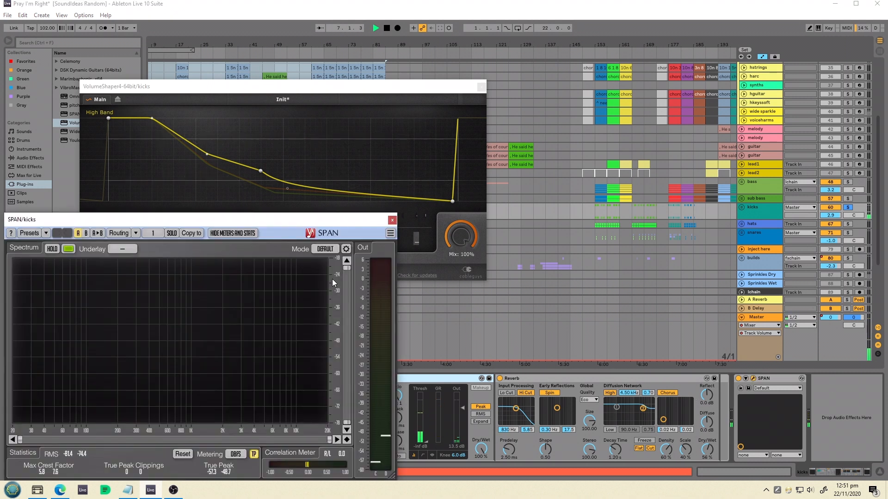
pyautogui.press('space')
pyautogui.press('space')
pyautogui.moveTo(254, 225); pyautogui.dragTo(543, 106)
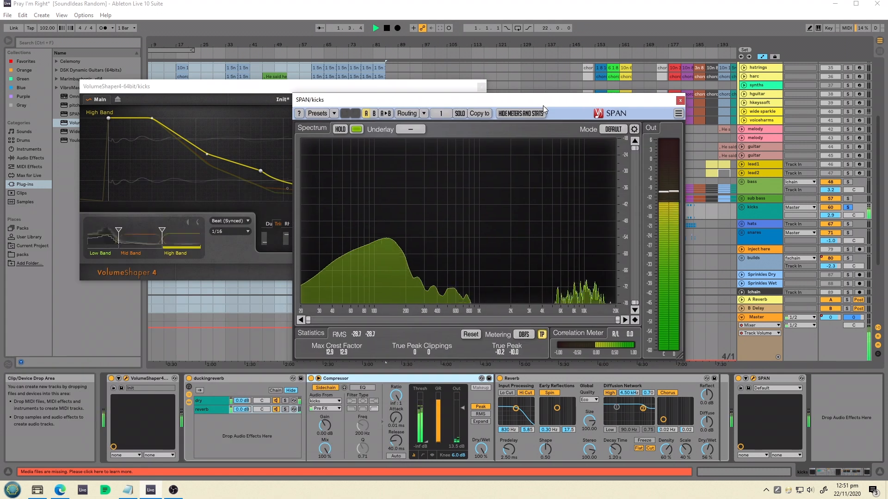
pyautogui.click(111, 379)
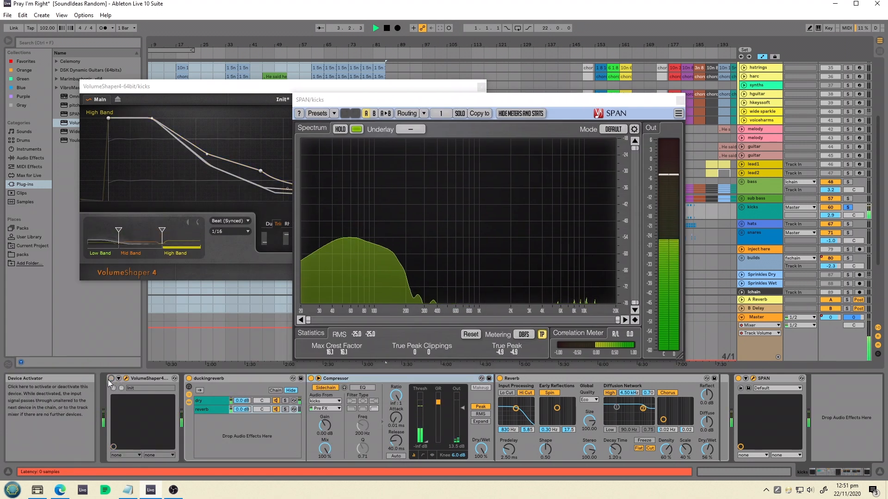
pyautogui.click(110, 378)
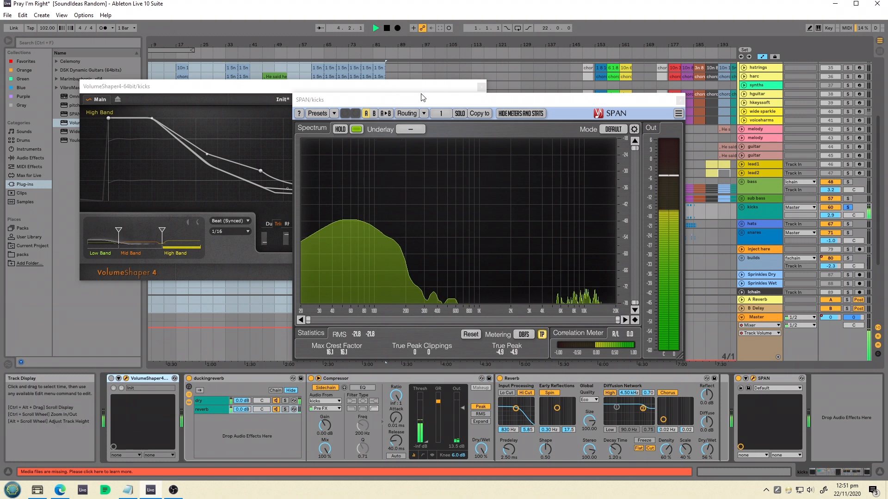
# Raise the low band's middle curve point and move it later so the kick's low end decays more slowly
pyautogui.click(151, 230)
pyautogui.click(102, 244)
pyautogui.click(171, 244)
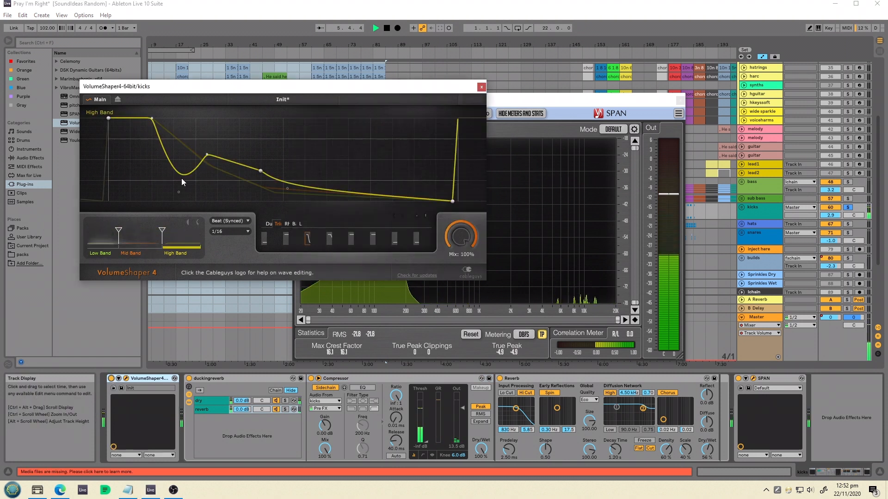
pyautogui.click(100, 238)
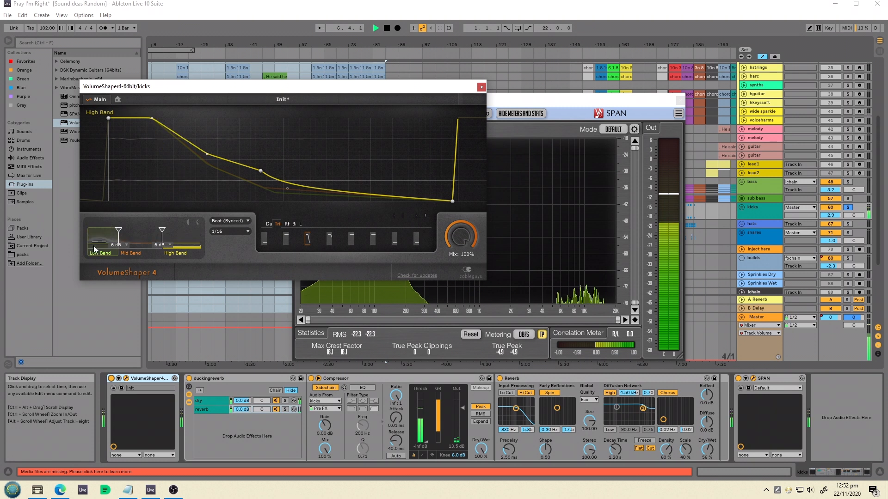
pyautogui.moveTo(208, 165); pyautogui.dragTo(226, 144)
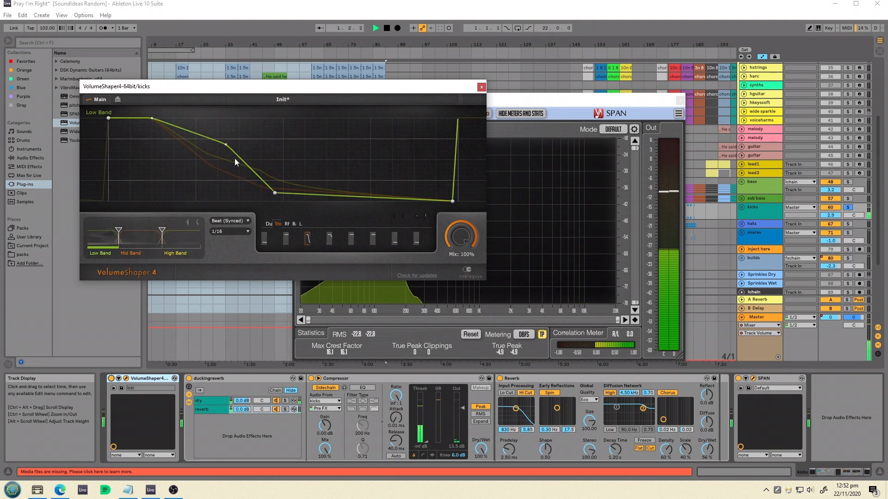
# Move the low band's lower curve point later and higher, and reshape the mid band's decay by raising its two middle points
pyautogui.moveTo(274, 194); pyautogui.dragTo(338, 174)
pyautogui.click(151, 240)
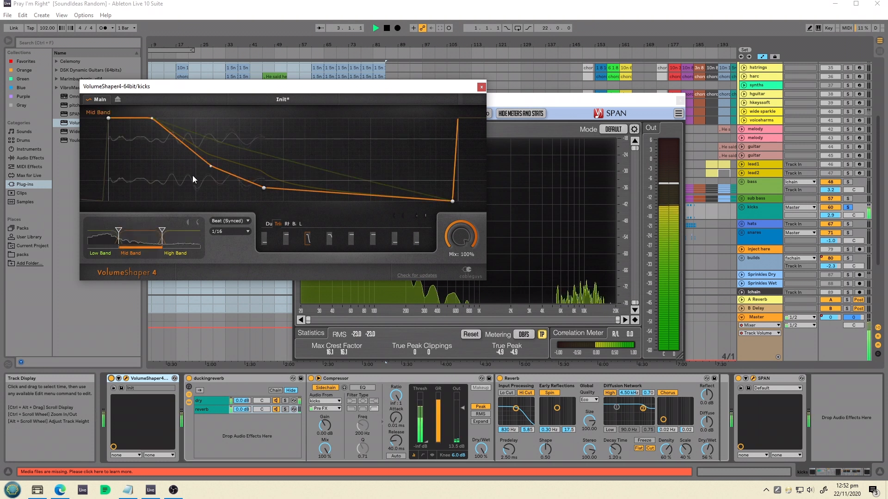
pyautogui.moveTo(212, 168); pyautogui.dragTo(225, 155)
pyautogui.moveTo(263, 188)
pyautogui.mouseDown()
pyautogui.moveTo(282, 176)
pyautogui.moveTo(261, 172)
pyautogui.moveTo(252, 185)
pyautogui.mouseUp()
# Bend the tail of the high band's curve downwards and set VolumeShaper's mix to 35%
pyautogui.click(190, 239)
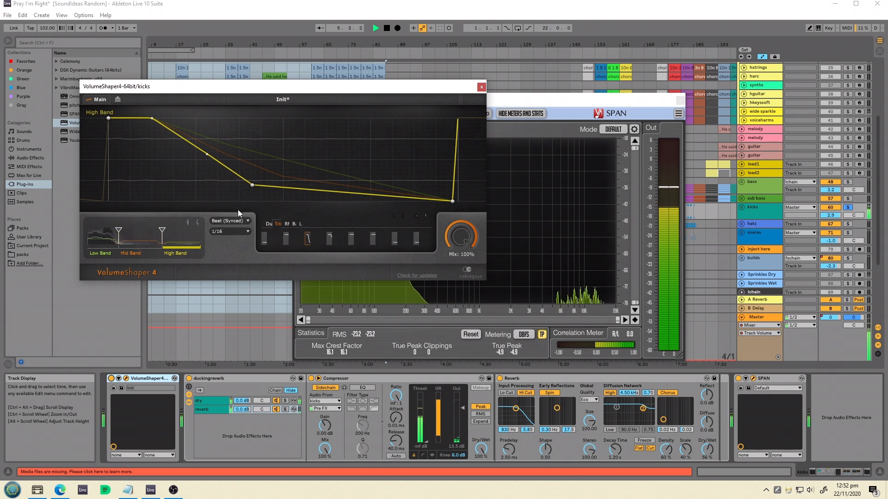
pyautogui.moveTo(318, 191); pyautogui.dragTo(315, 202)
pyautogui.moveTo(467, 225); pyautogui.dragTo(460, 244)
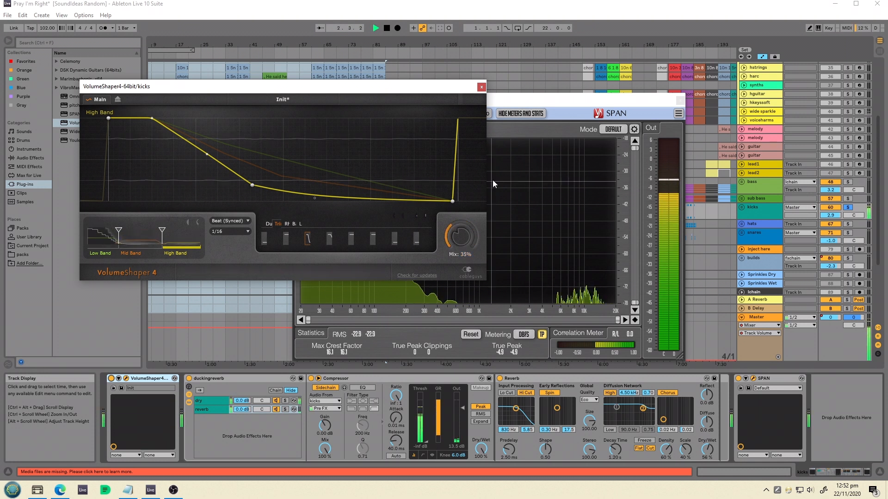
# Unsolo the kicks track and close the VolumeShaper and SPAN windows
pyautogui.click(848, 207)
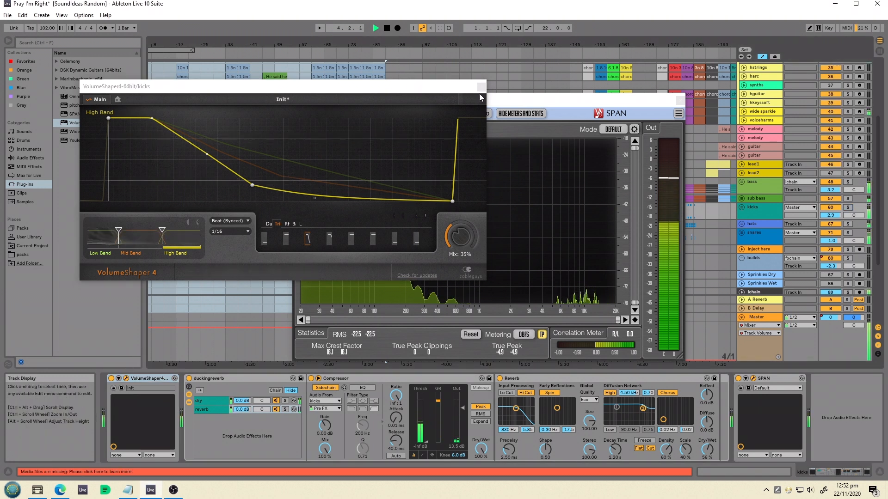
pyautogui.click(497, 99)
pyautogui.click(447, 86)
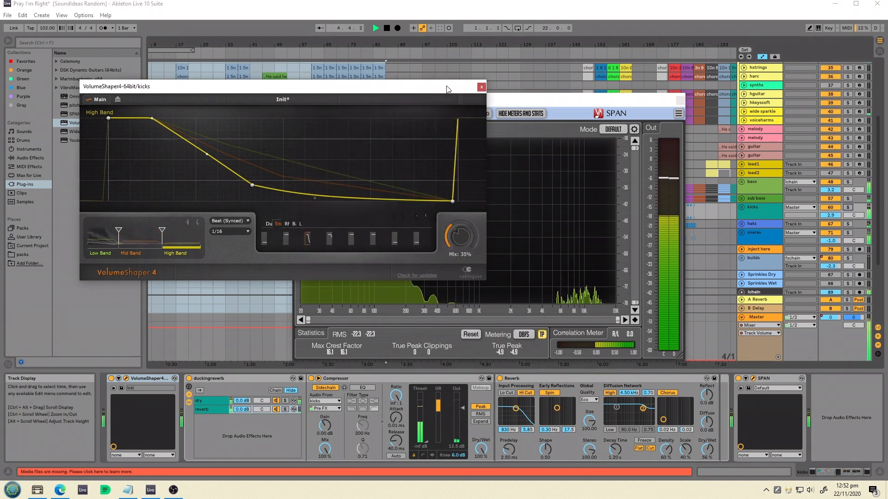
pyautogui.click(482, 87)
pyautogui.click(680, 100)
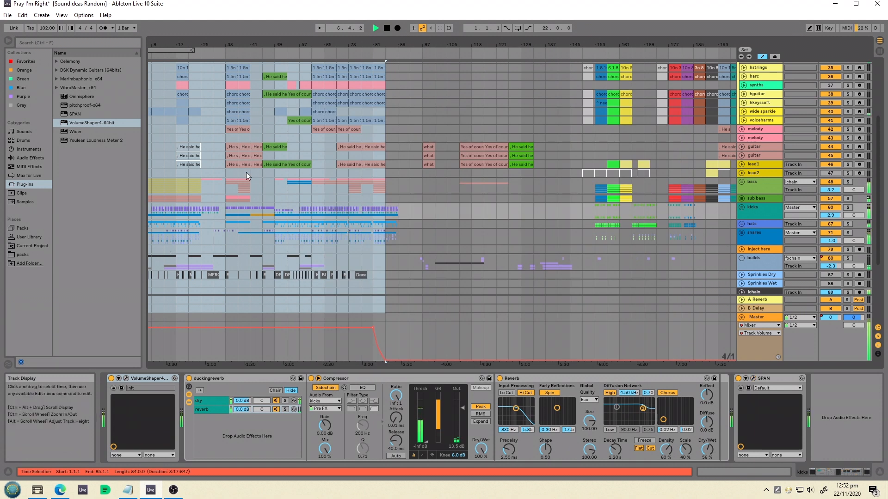
# Stop playback, shift the whole arrangement eight bars later so it starts at bar 9, and play from the beginning
pyautogui.scroll(5, 259, 168)
pyautogui.press('space')
pyautogui.moveTo(176, 43); pyautogui.dragTo(261, 48)
pyautogui.click(156, 220)
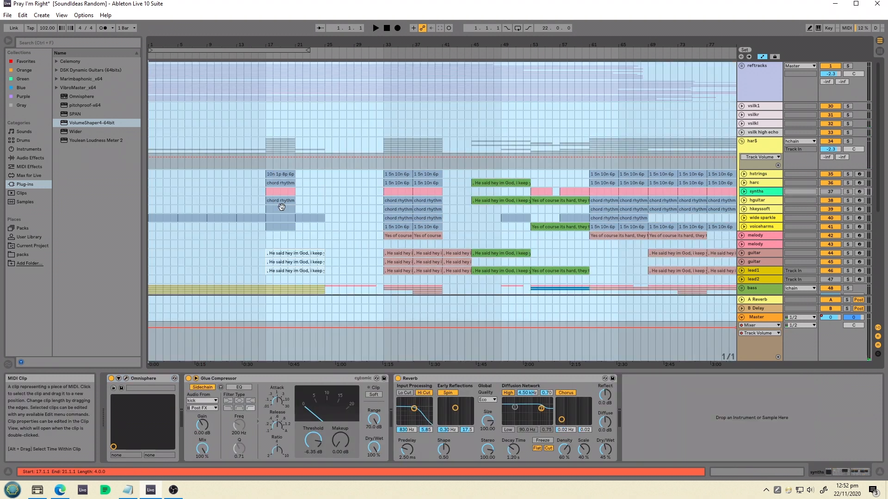
pyautogui.click(207, 220)
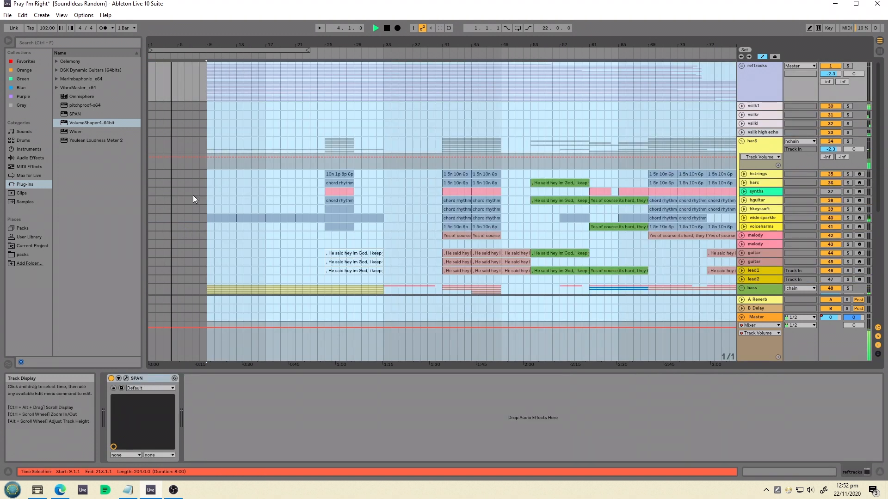
# Copy the two wide sparkle clips at bars 9 to 17 to bar 1 and consolidate the copies into one clip
pyautogui.click(252, 218)
pyautogui.keyDown('shift'); pyautogui.click(251, 218); pyautogui.keyUp('shift')
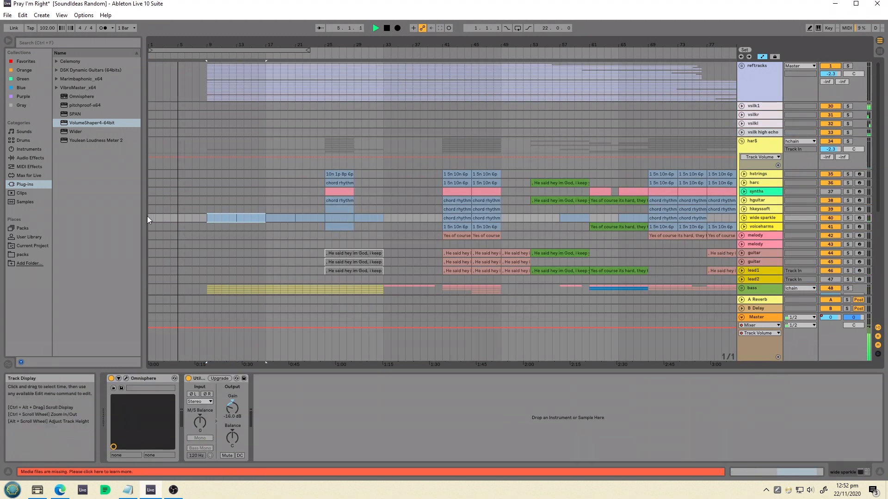
pyautogui.click(152, 217)
pyautogui.hotkey('ctrl', 'v')
pyautogui.click(769, 219)
pyautogui.click(267, 218)
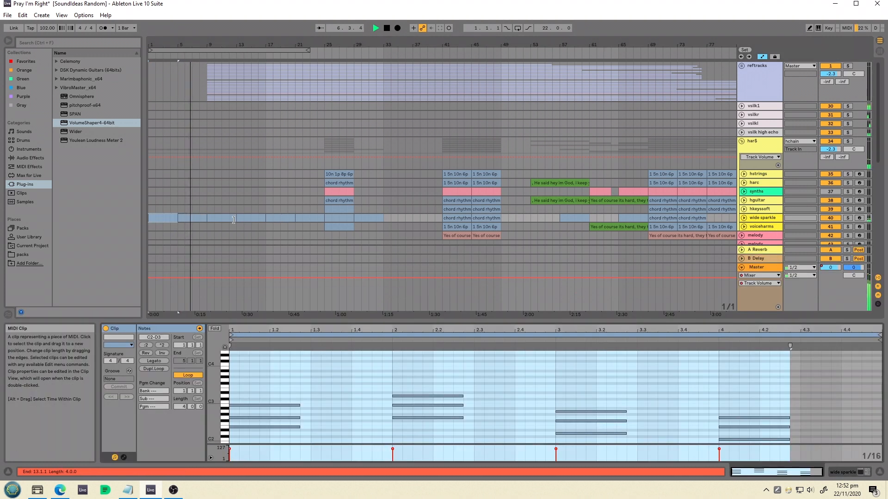
pyautogui.keyDown('shift'); pyautogui.click(199, 218); pyautogui.keyUp('shift')
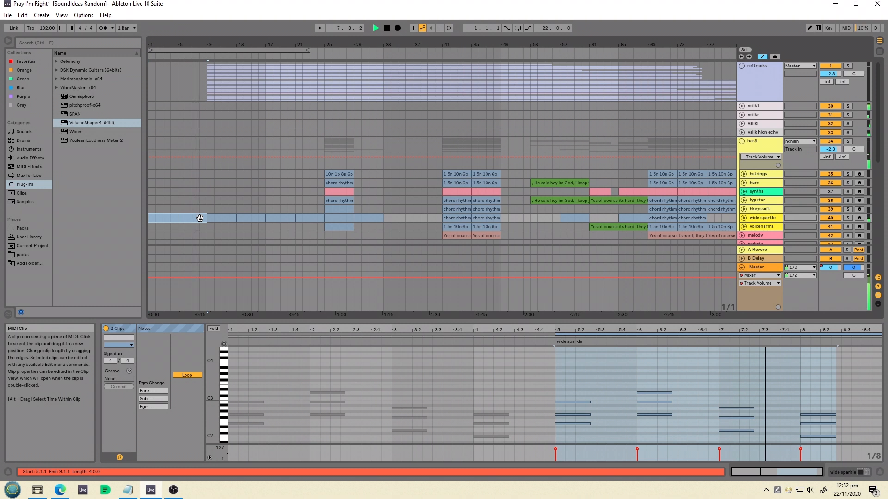
pyautogui.hotkey('ctrl', 'j')
# Raise the C2, D2 and E2 notes of the wide sparkle clip at bar 1 by one octave
pyautogui.moveTo(327, 320); pyautogui.dragTo(327, 165)
pyautogui.moveTo(244, 301); pyautogui.dragTo(883, 261)
pyautogui.hotkey('shift', 'Up')
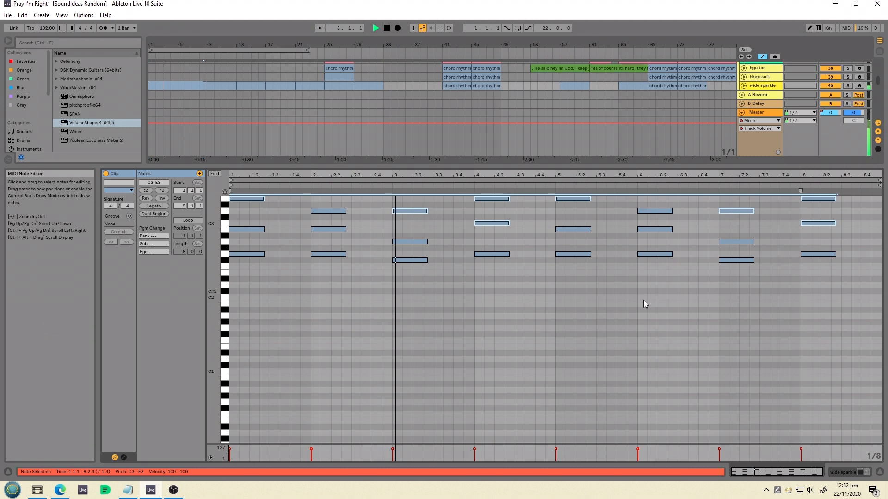
pyautogui.moveTo(391, 165); pyautogui.dragTo(389, 241)
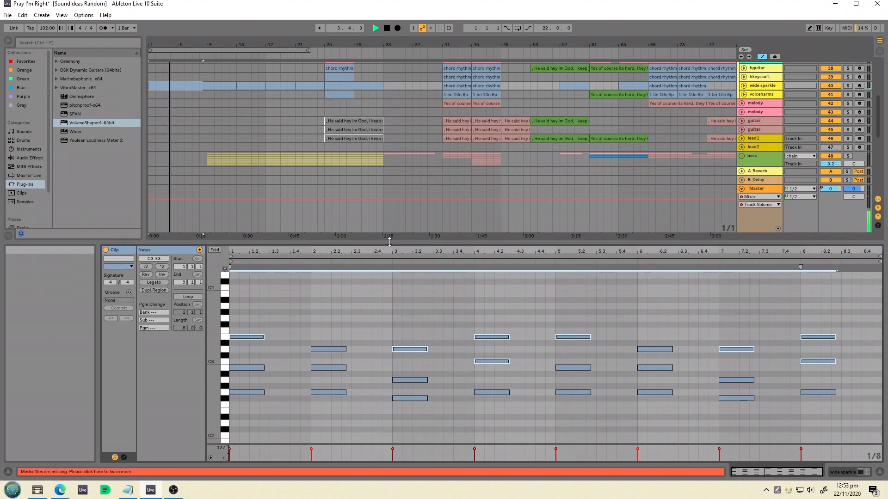
# Copy the edited wide sparkle clip to bar 1 of the upper melody track
pyautogui.click(175, 86)
pyautogui.click(151, 102)
pyautogui.hotkey('ctrl', 'v')
# Consolidate the four wide sparkle clips from bar 9 to bar 25 into one clip
pyautogui.click(229, 84)
pyautogui.keyDown('shift'); pyautogui.click(259, 83); pyautogui.keyUp('shift')
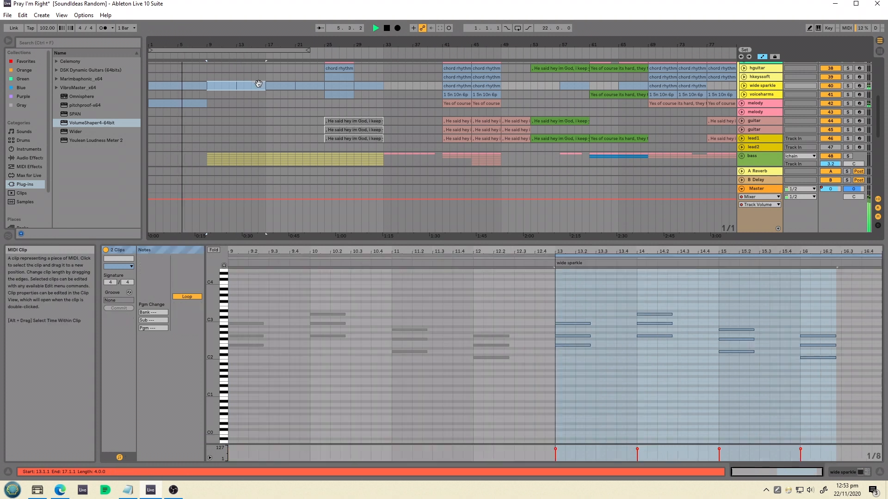
pyautogui.keyDown('shift'); pyautogui.click(312, 85); pyautogui.keyUp('shift')
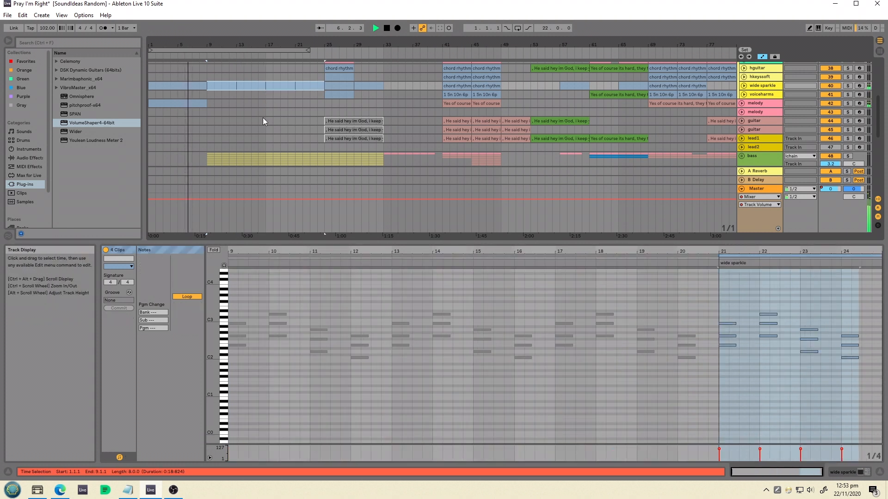
pyautogui.hotkey('ctrl', 'j')
# Lower the F#2 and G2 notes of the wide sparkle clip at bar 9 by one octave
pyautogui.click(301, 360)
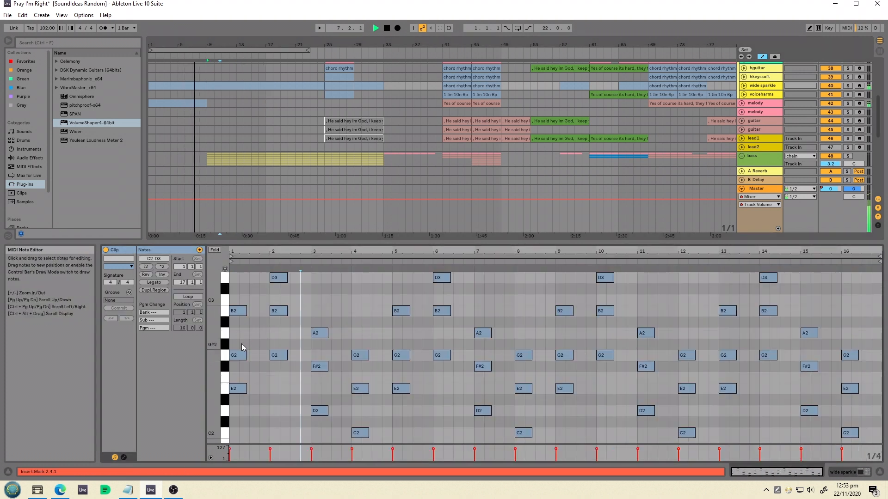
pyautogui.moveTo(239, 343); pyautogui.dragTo(884, 372)
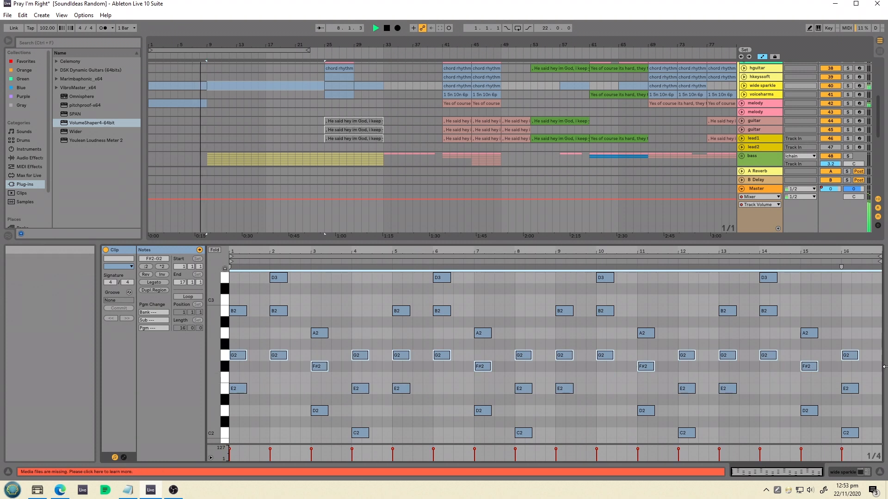
pyautogui.hotkey('shift', 'Down')
pyautogui.scroll(2, 263, 150)
pyautogui.click(277, 105)
pyautogui.scroll(-2, 194, 140)
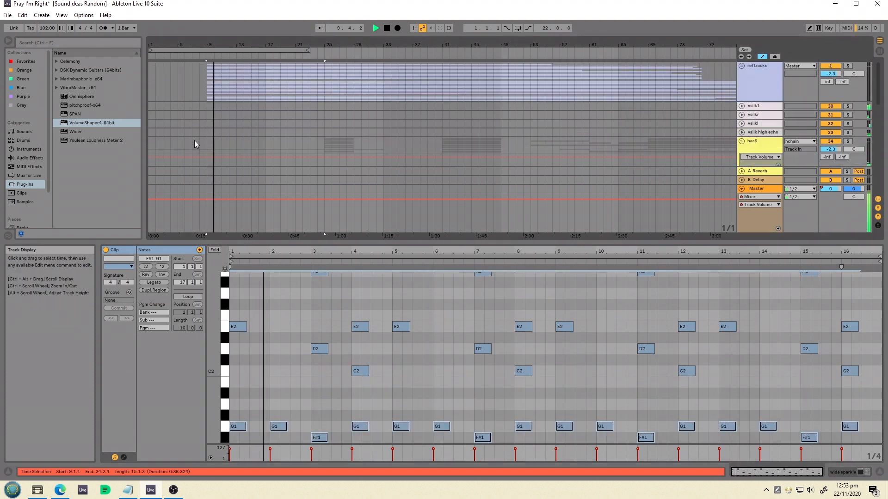
pyautogui.scroll(4, 195, 140)
pyautogui.click(194, 126)
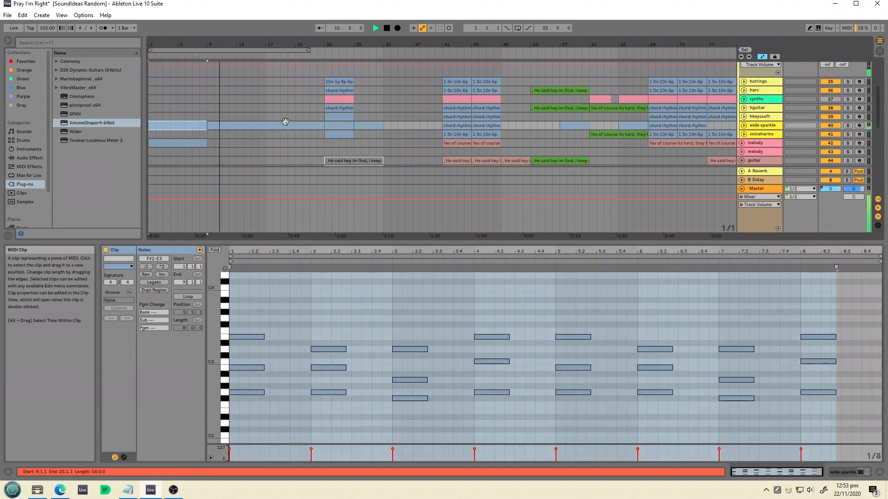
pyautogui.doubleClick(769, 124)
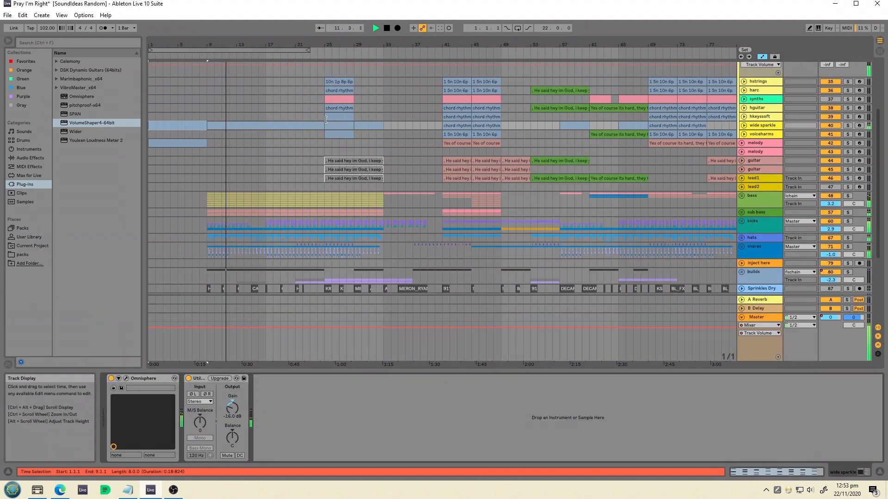
# Consolidate the two wide sparkle chord rhythm clips at bars 41 to 49 and rename the new clip "inverted"
pyautogui.doubleClick(466, 123)
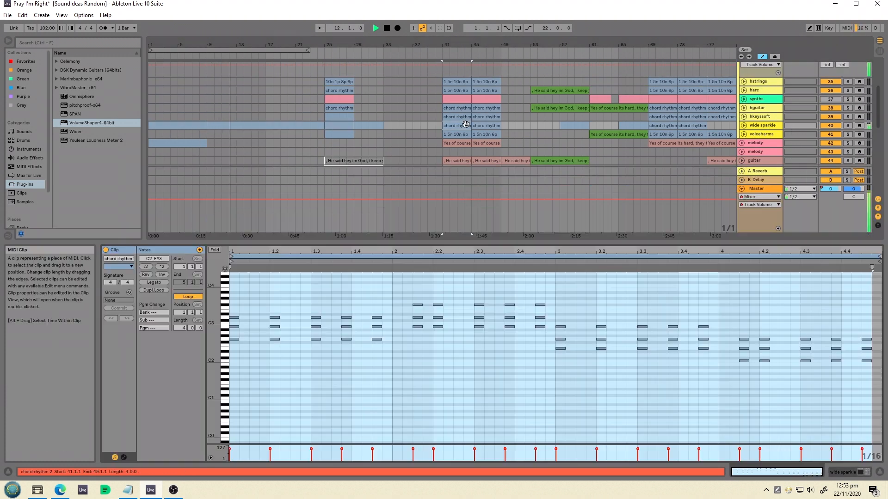
pyautogui.keyDown('shift'); pyautogui.click(491, 125); pyautogui.keyUp('shift')
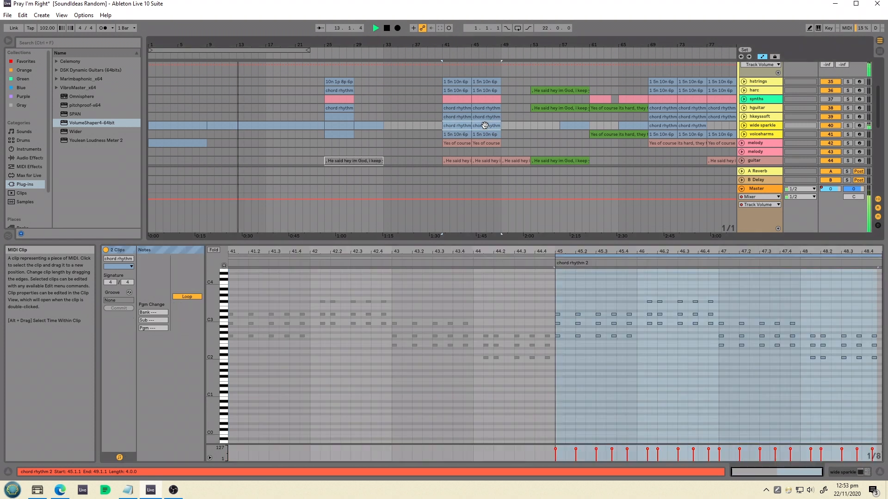
pyautogui.hotkey('ctrl', 'j')
pyautogui.hotkey('ctrl', 'r')
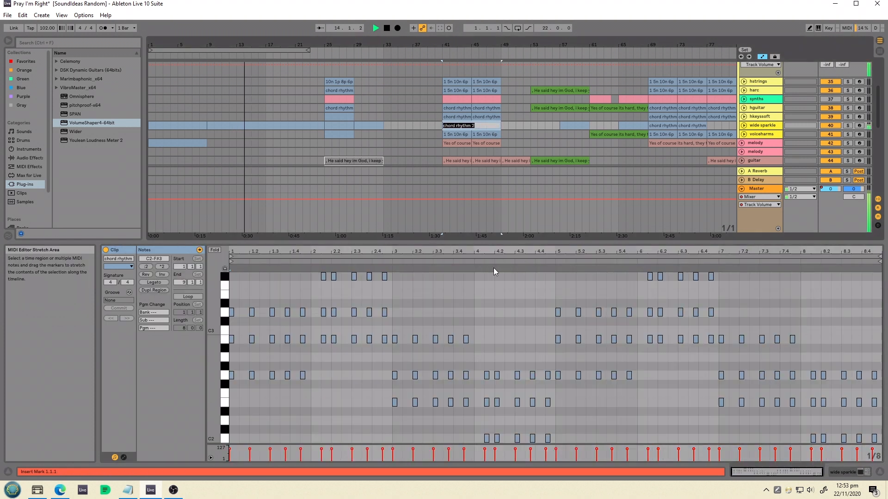
pyautogui.click(492, 347)
# Raise the E2 and G2 notes of the inverted clip by one octave
pyautogui.moveTo(230, 358); pyautogui.dragTo(884, 409)
pyautogui.hotkey('shift', 'Up')
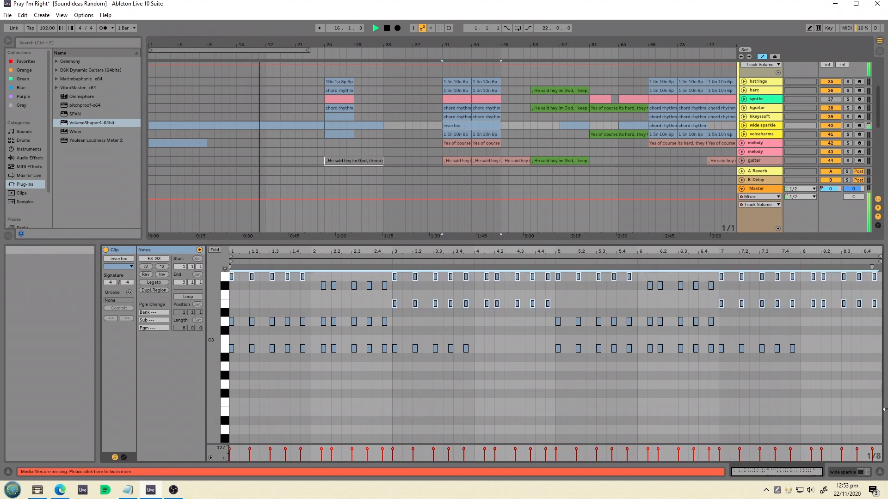
# Copy the inverted clip over the wide sparkle chord rhythm clips starting at bar 69
pyautogui.click(485, 126)
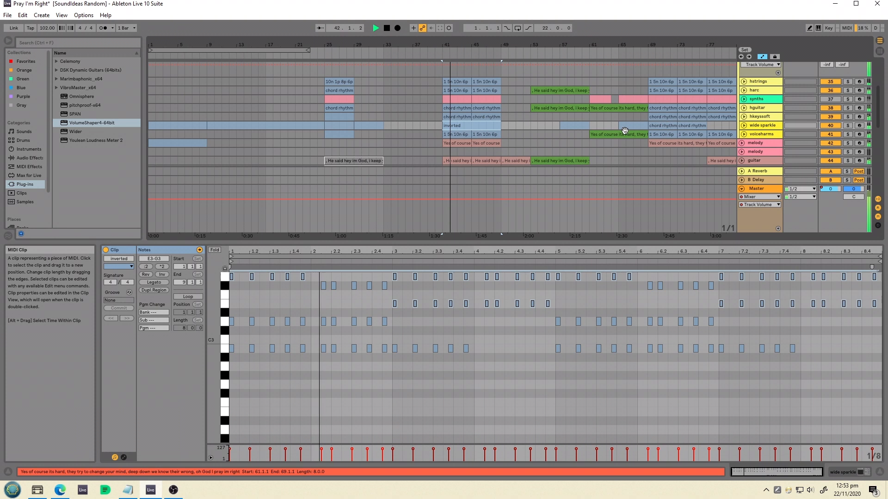
pyautogui.hotkey('ctrl', 'a')
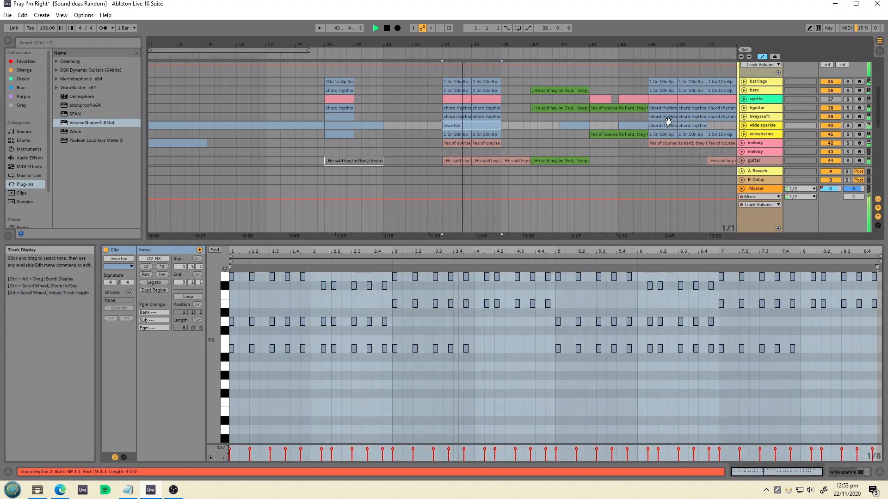
pyautogui.click(664, 125)
pyautogui.hotkey('ctrl', 'v')
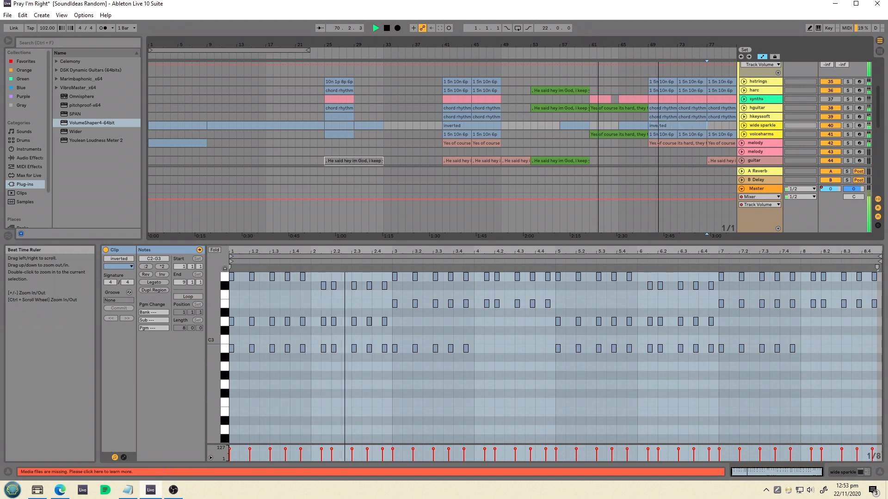
# Lower the F#3 and G3 notes of the wide sparkle clip at bar 69 by one octave and replay from there
pyautogui.moveTo(598, 44); pyautogui.dragTo(596, 24)
pyautogui.click(471, 124)
pyautogui.scroll(2, 393, 333)
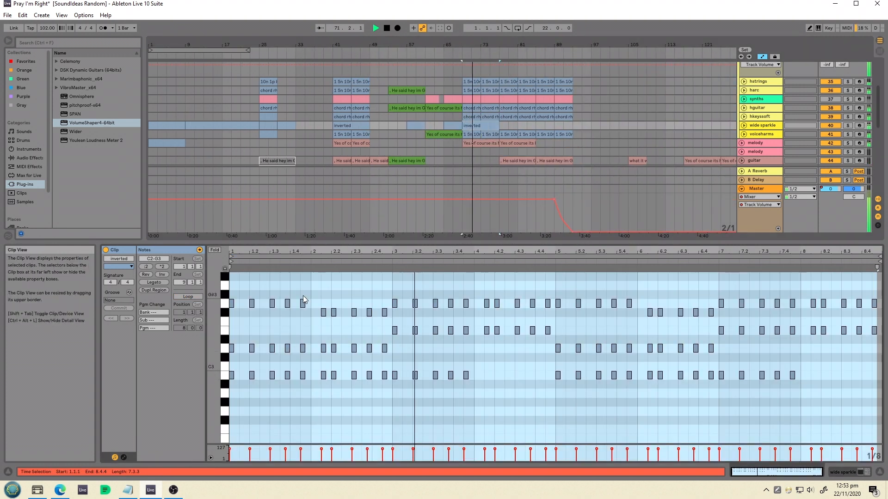
pyautogui.moveTo(234, 289); pyautogui.dragTo(881, 319)
pyautogui.hotkey('shift', 'Down')
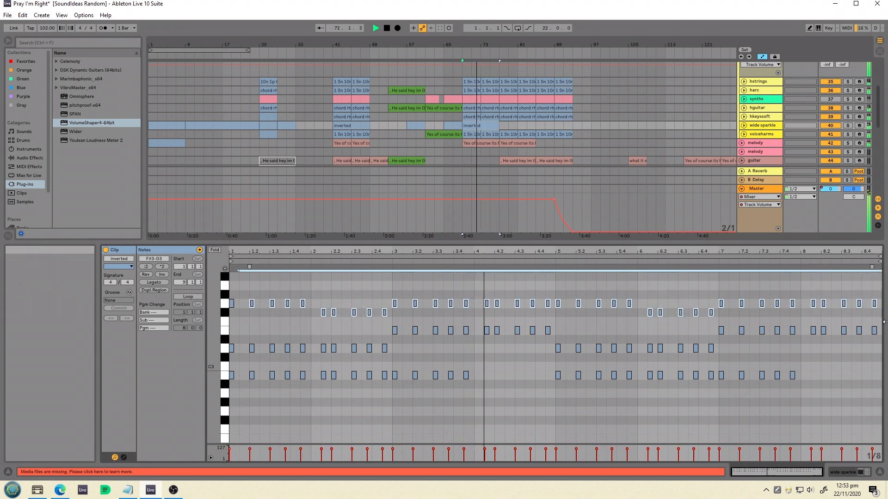
pyautogui.press('space')
pyautogui.press('space')
# Lower the clip's remaining first G3 note by one octave and replay from bar 69
pyautogui.moveTo(262, 297); pyautogui.dragTo(222, 310)
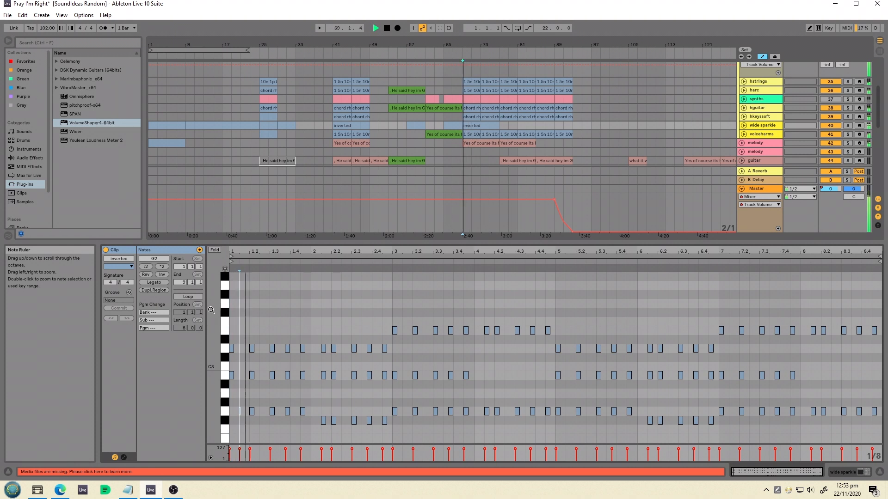
pyautogui.hotkey('shift', 'Down')
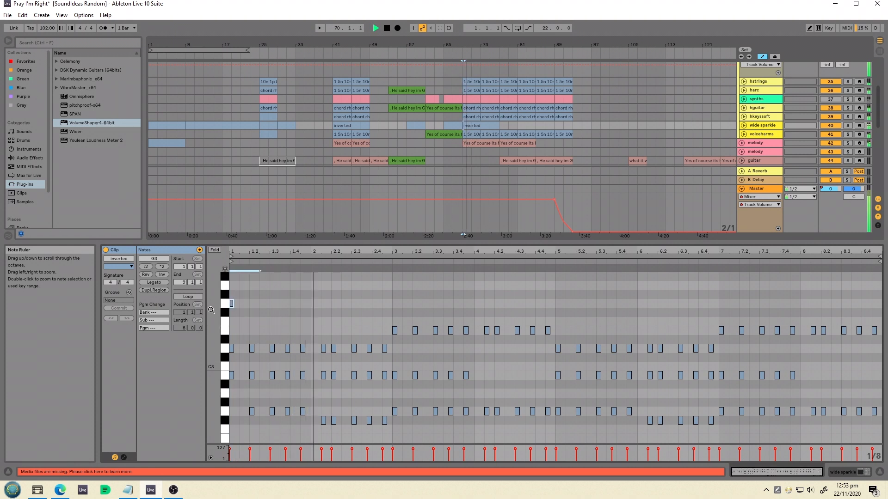
pyautogui.press('space')
pyautogui.press('space')
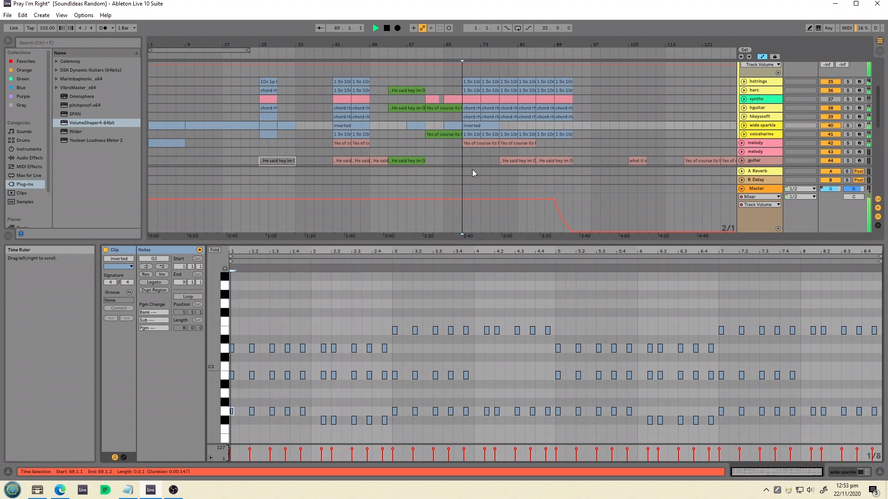
# Rename the wide sparkle clip at bar 69 to "inv2"
pyautogui.click(479, 126)
pyautogui.hotkey('ctrl', 'r')
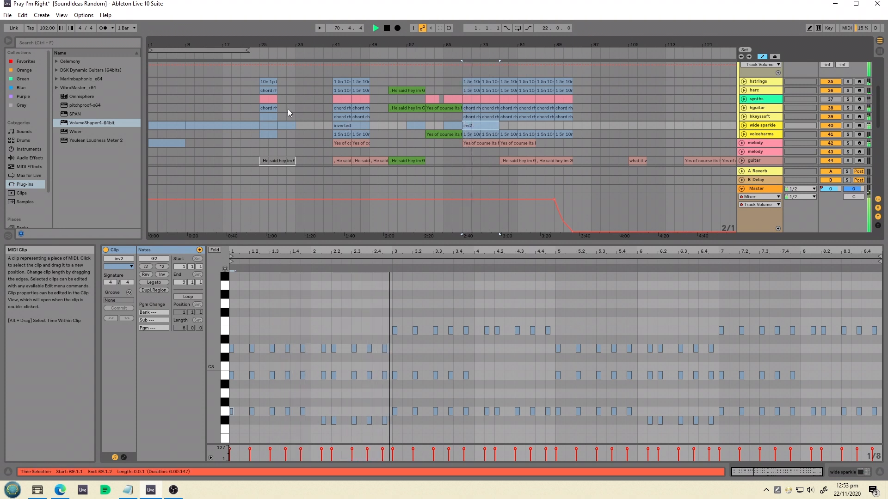
# Insert the Wider plug-in on the wide sparkle track between Omnisphere and Utility, playing the track from bar 9
pyautogui.click(252, 126)
pyautogui.scroll(3, 252, 126)
pyautogui.scroll(-2, 253, 126)
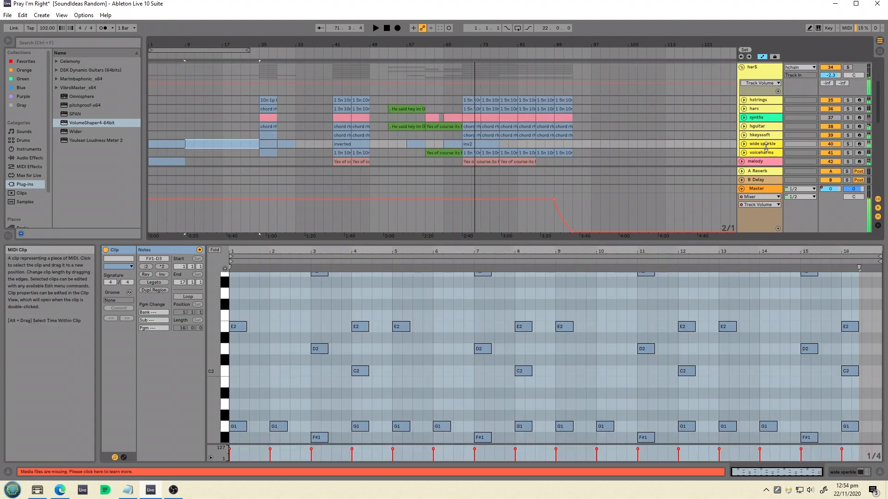
pyautogui.click(765, 147)
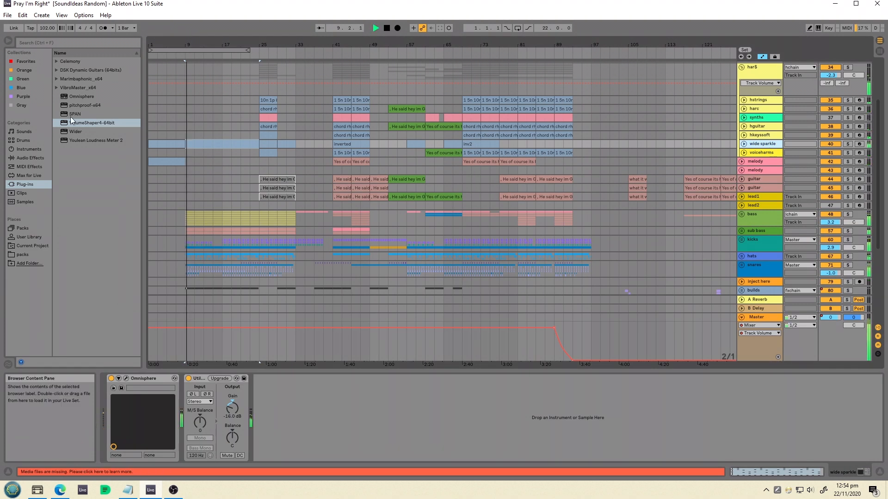
pyautogui.moveTo(73, 132)
pyautogui.mouseDown()
pyautogui.moveTo(210, 388)
pyautogui.moveTo(185, 403)
pyautogui.mouseUp()
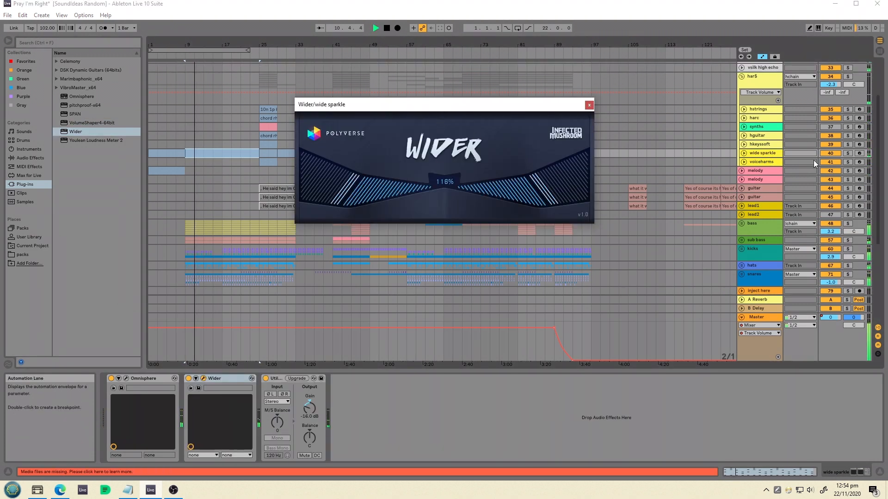
pyautogui.click(760, 152)
pyautogui.moveTo(420, 107); pyautogui.dragTo(482, 96)
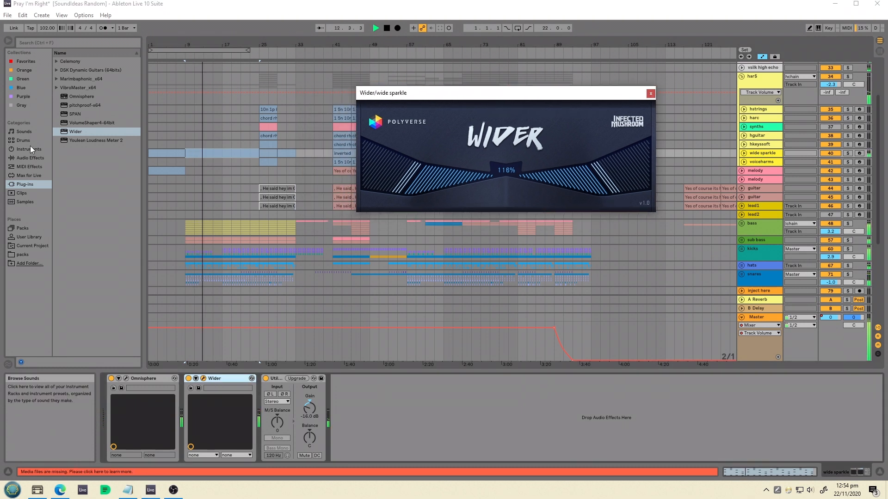
# Insert an EQ Eight before Wider on the wide sparkle track, solo the track and replay from bar 9
pyautogui.click(29, 158)
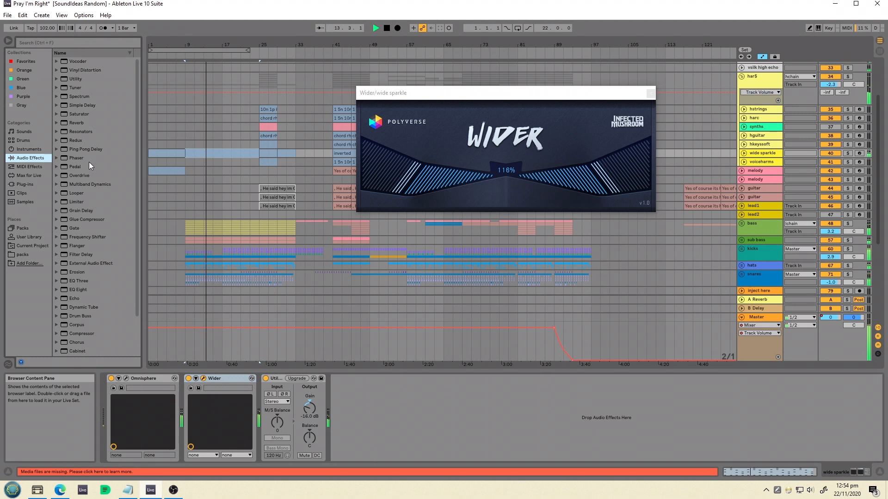
pyautogui.moveTo(77, 290)
pyautogui.mouseDown()
pyautogui.moveTo(251, 436)
pyautogui.moveTo(256, 426)
pyautogui.moveTo(191, 413)
pyautogui.mouseUp()
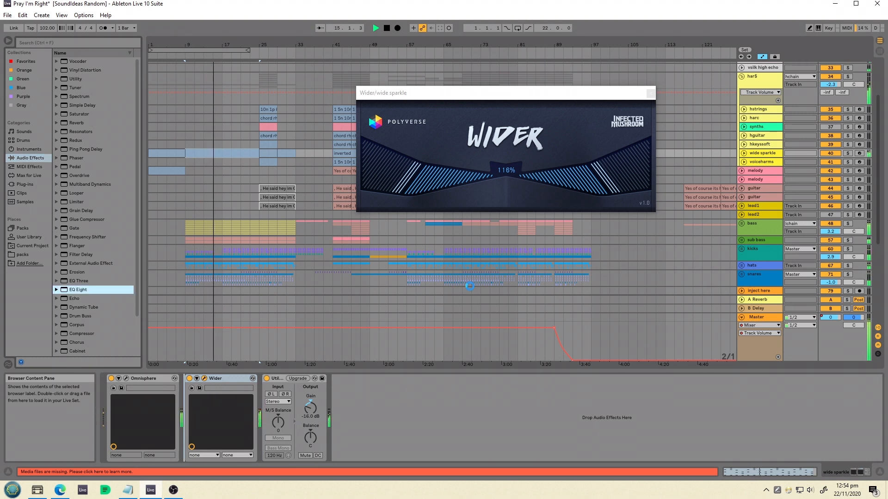
pyautogui.click(847, 153)
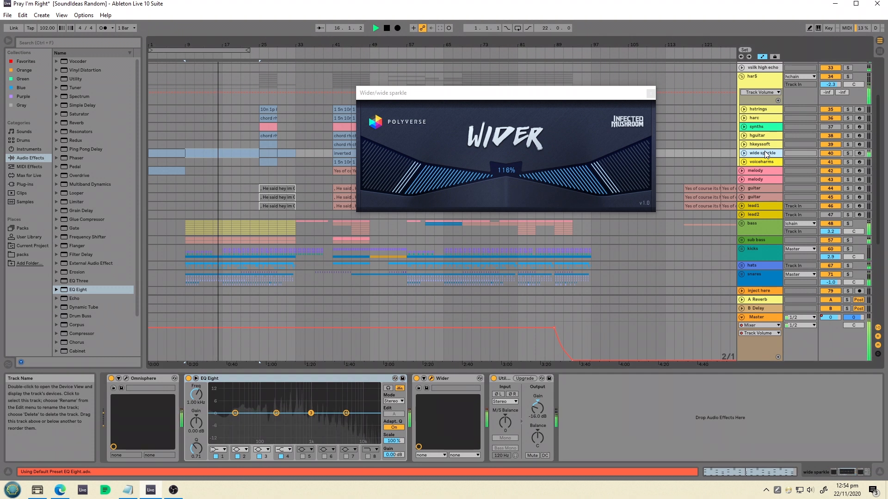
pyautogui.press('space')
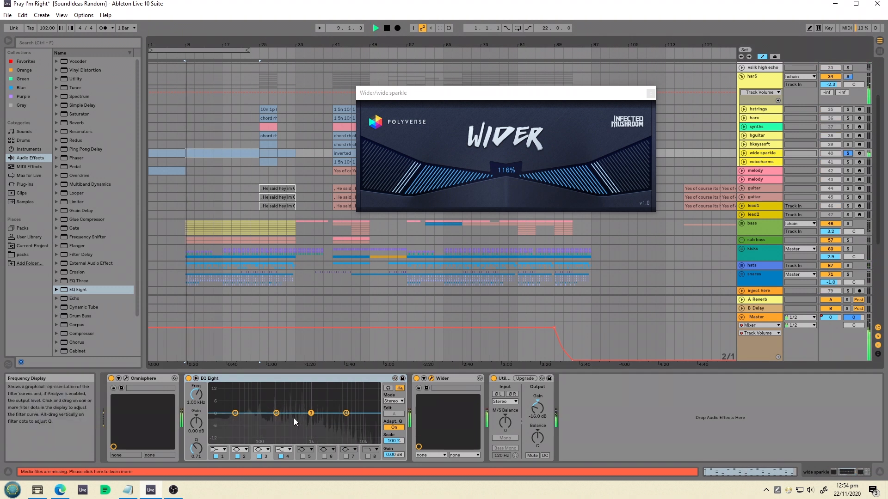
# Set band 1 of the wide sparkle EQ Eight to a low cut at about 107 Hz
pyautogui.click(276, 414)
pyautogui.moveTo(234, 414); pyautogui.dragTo(263, 420)
pyautogui.click(218, 450)
pyautogui.click(218, 396)
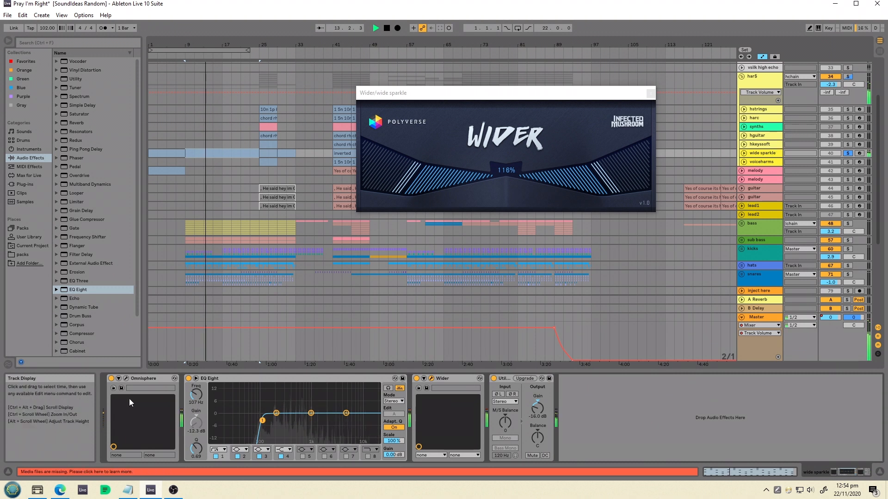
# Sweep EQ Eight's band 3 with a narrow boost, set a 9 dB cut at 677 Hz with Q 1.34, and close Wider's window
pyautogui.click(310, 413)
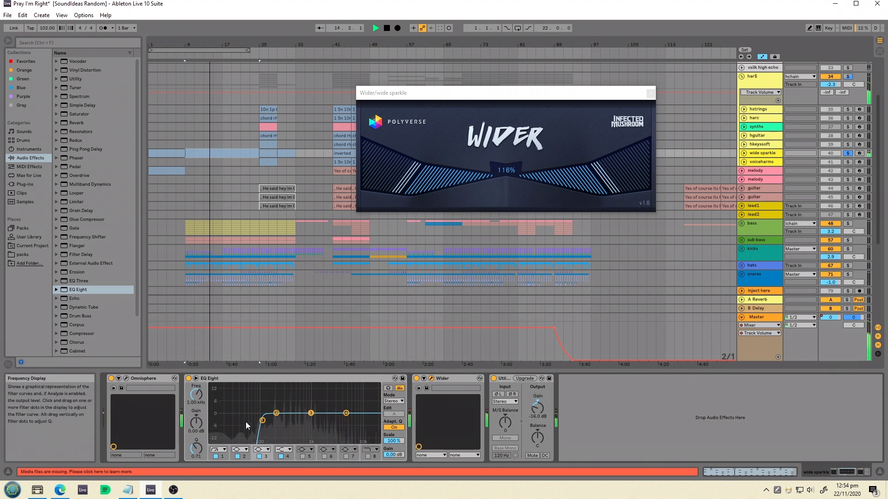
pyautogui.moveTo(197, 447); pyautogui.dragTo(197, 479)
pyautogui.moveTo(196, 428); pyautogui.dragTo(196, 412)
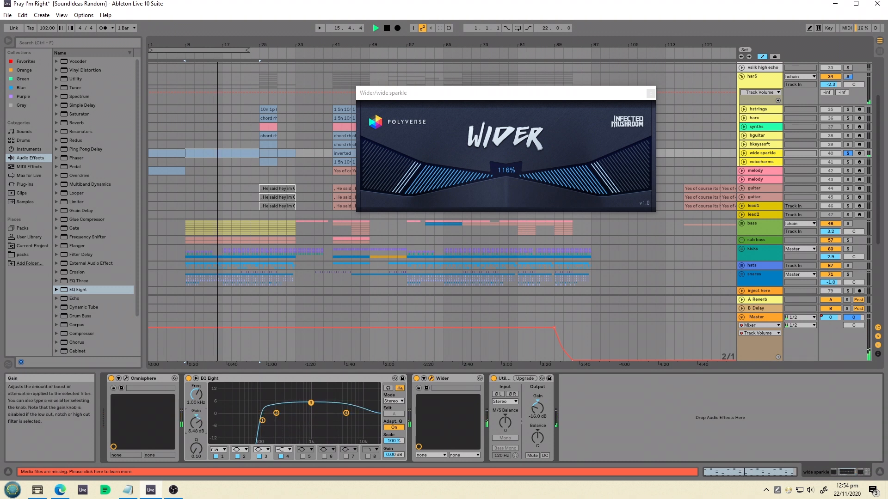
pyautogui.moveTo(197, 449); pyautogui.dragTo(197, 370)
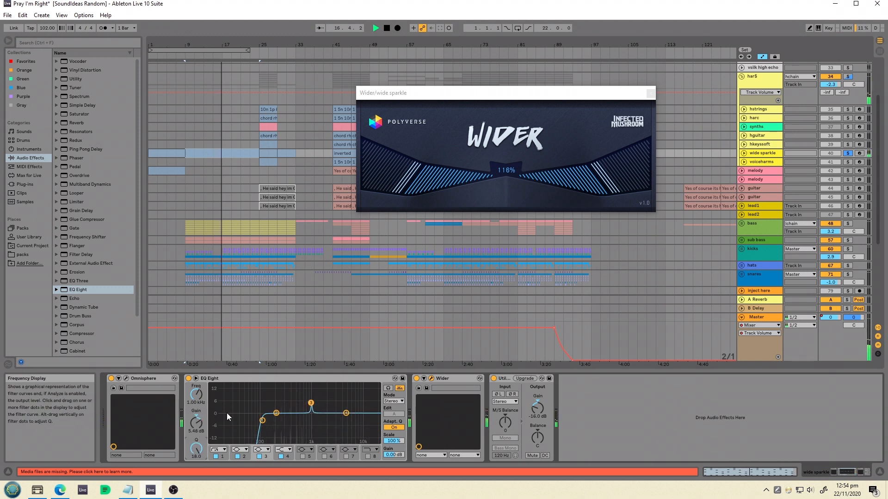
pyautogui.moveTo(199, 425); pyautogui.dragTo(197, 396)
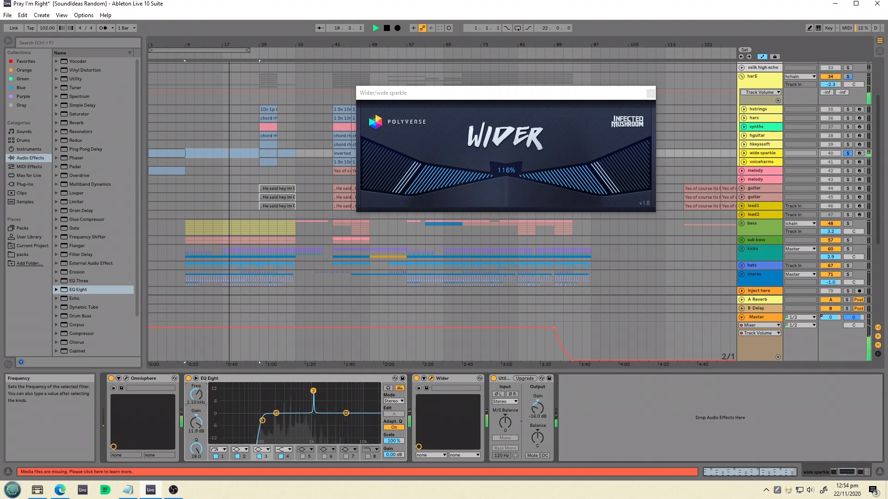
pyautogui.moveTo(196, 448); pyautogui.dragTo(196, 478)
pyautogui.moveTo(194, 406); pyautogui.dragTo(195, 452)
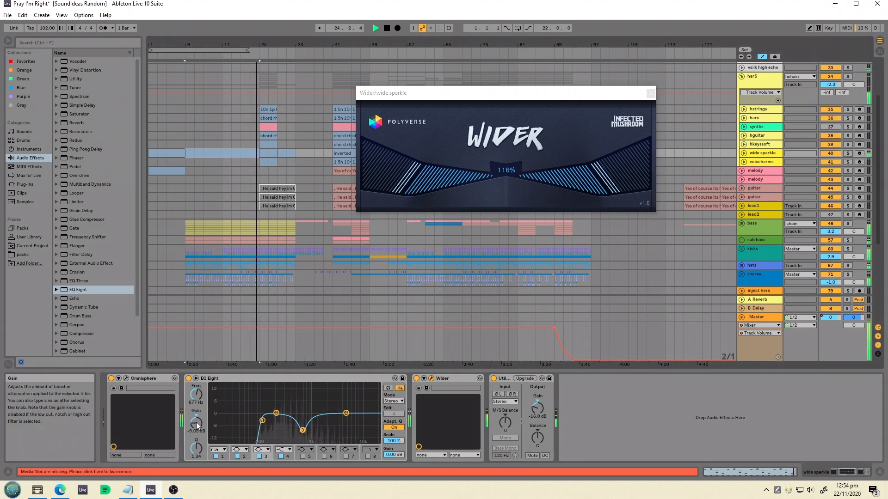
pyautogui.click(561, 94)
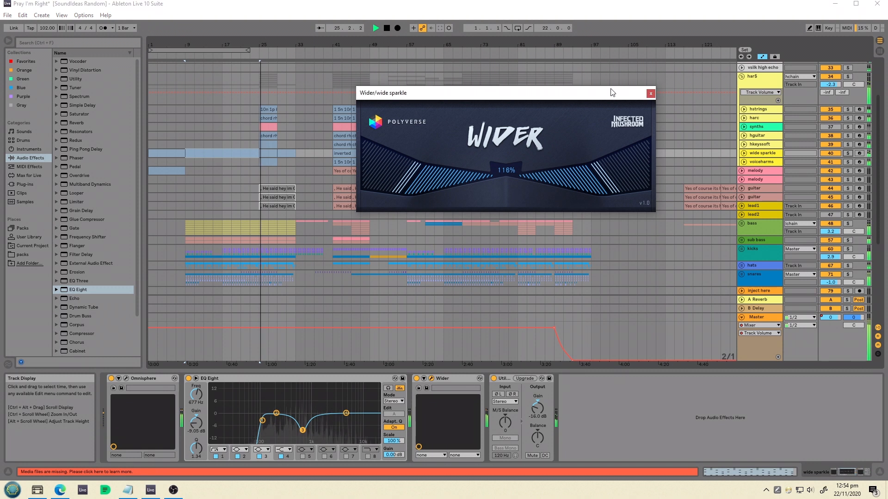
pyautogui.hotkey('alt', 'F4')
# Recolour the wide sparkle clips between bars 1 and 25 bright blue
pyautogui.scroll(5, 631, 95)
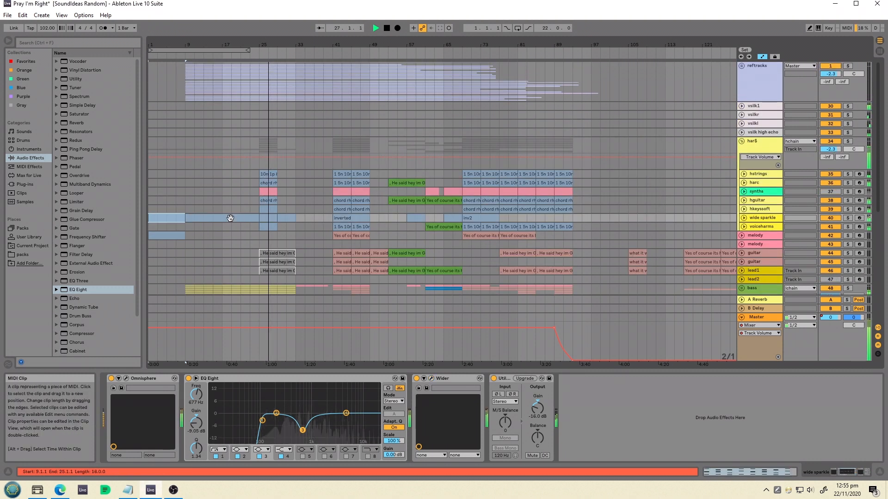
pyautogui.rightClick(231, 218)
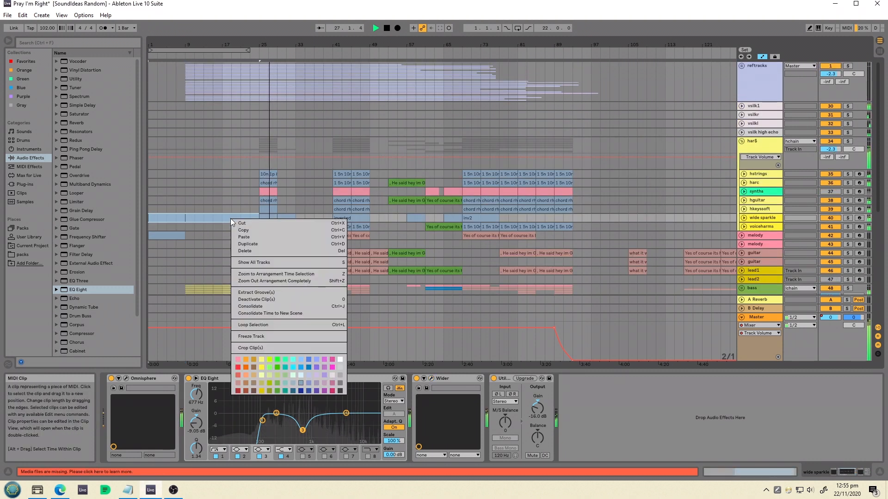
pyautogui.click(299, 367)
# Try all notes of the wide sparkle clip at bar 1 one octave lower, playing from the start
pyautogui.click(174, 235)
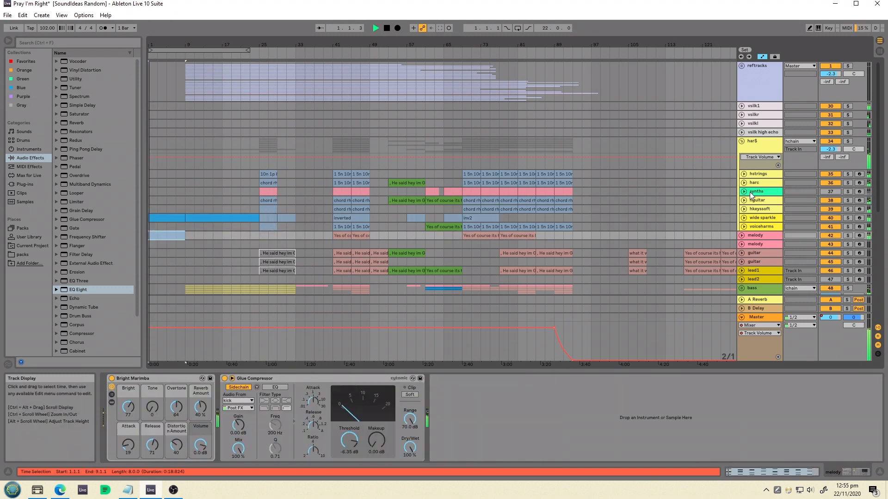
pyautogui.doubleClick(173, 217)
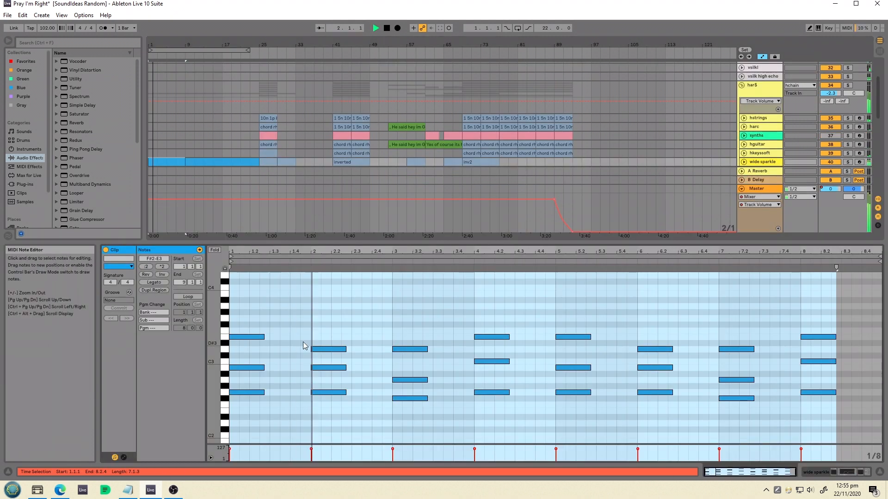
pyautogui.hotkey('shift', 'Down')
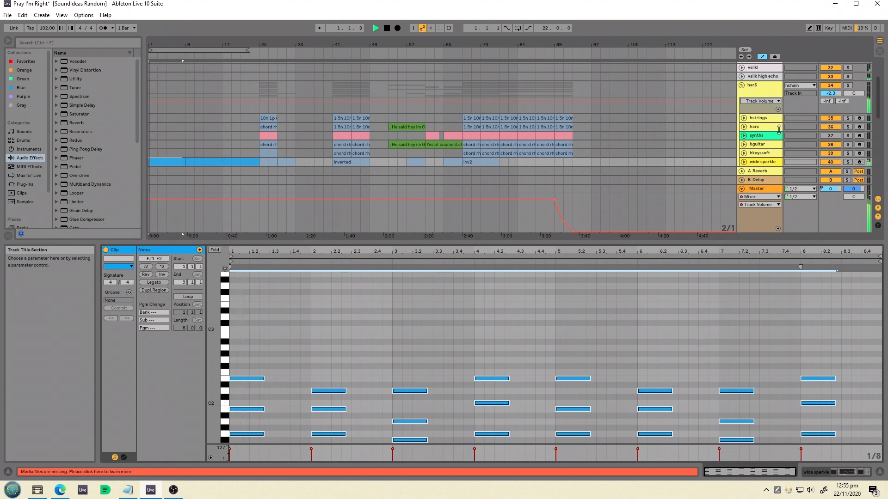
pyautogui.hotkey('shift', 'Up')
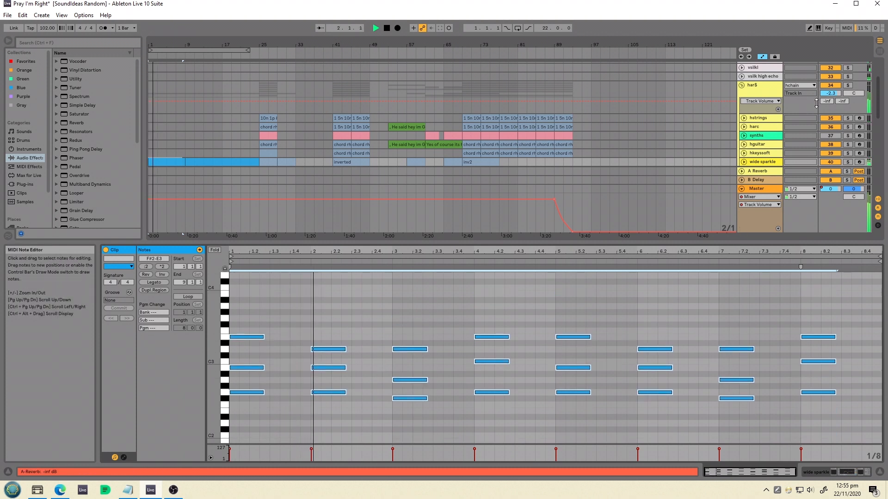
# Copy the wide sparkle intro clip to bar 1 of the hguitar track and replay from the start
pyautogui.click(174, 163)
pyautogui.hotkey('ctrl', 'c')
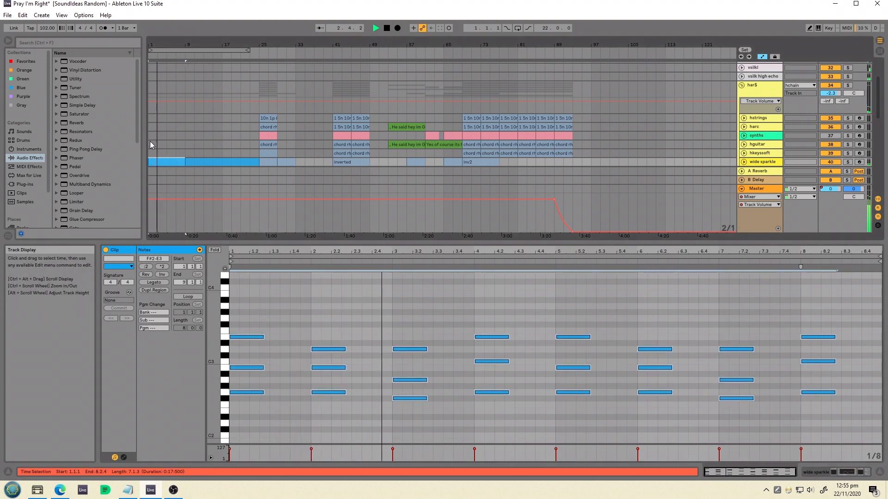
pyautogui.click(150, 143)
pyautogui.hotkey('ctrl', 'v')
pyautogui.press('space')
pyautogui.press('space')
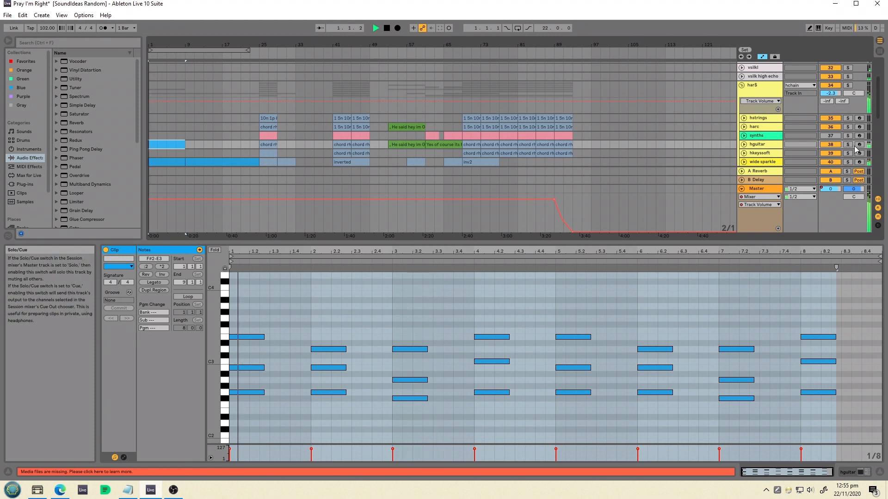
# Lower the two upper notes of every chord in the hguitar intro clip by one octave and replay from bar 1
pyautogui.click(151, 154)
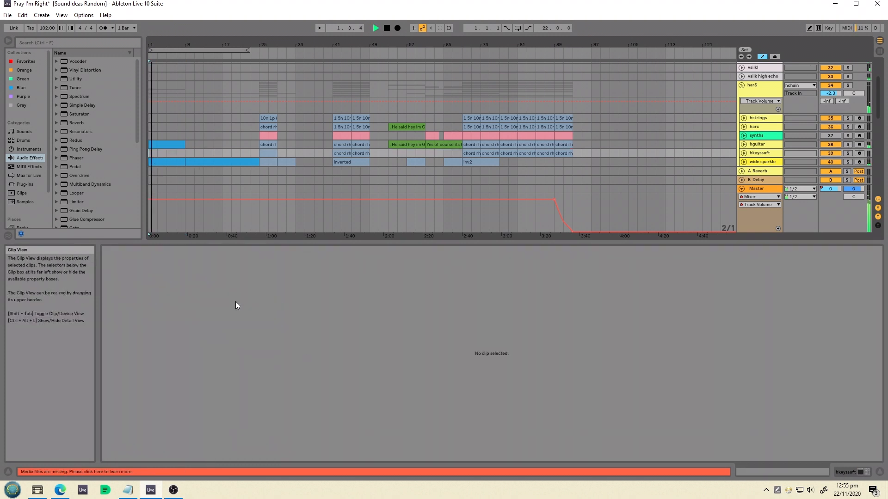
pyautogui.click(164, 143)
pyautogui.moveTo(231, 323); pyautogui.dragTo(885, 384)
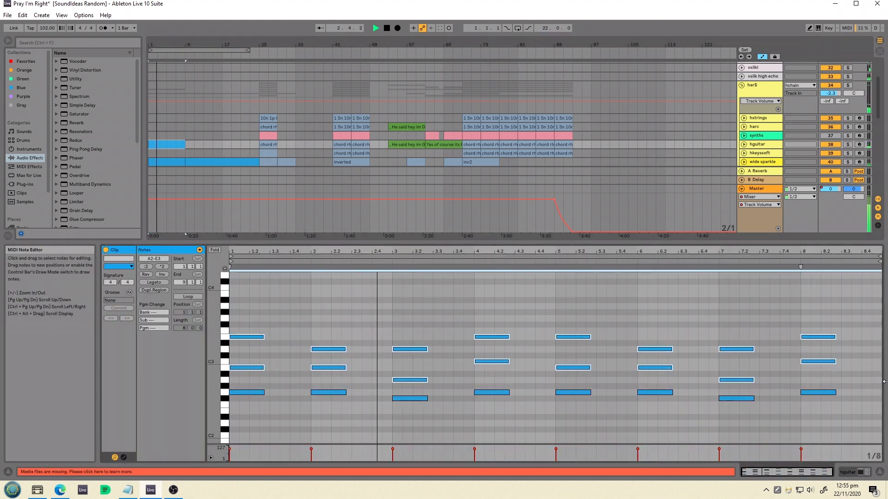
pyautogui.hotkey('shift', 'Down')
pyautogui.press('space')
pyautogui.press('space')
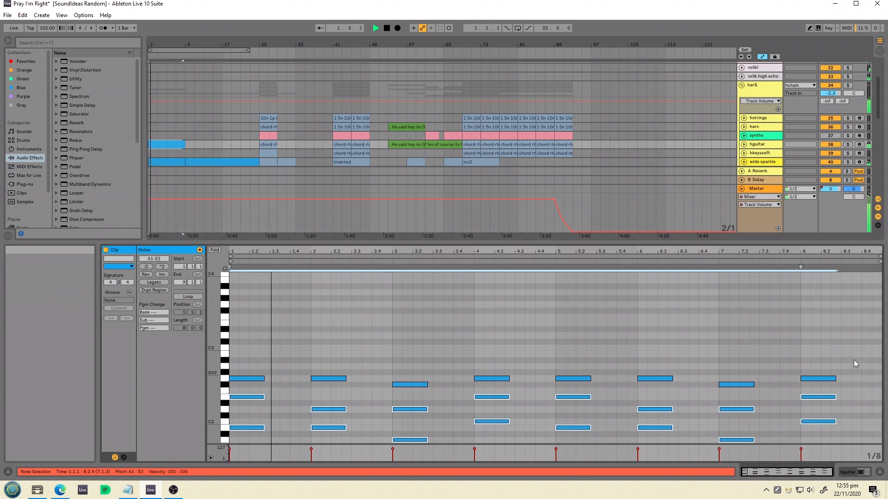
pyautogui.click(770, 144)
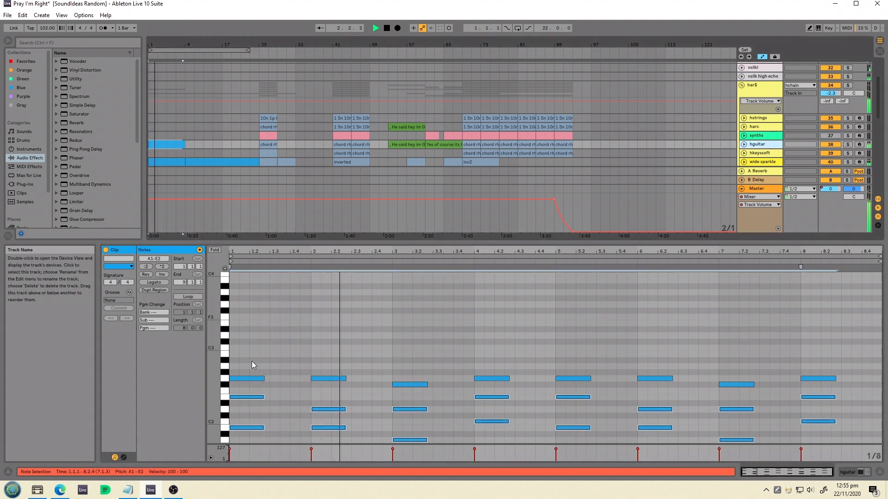
pyautogui.click(237, 338)
# Copy bars 9 to 17 of the bass, sub bass, kicks, hats, snares and builds tracks to bar 1
pyautogui.scroll(-5, 181, 138)
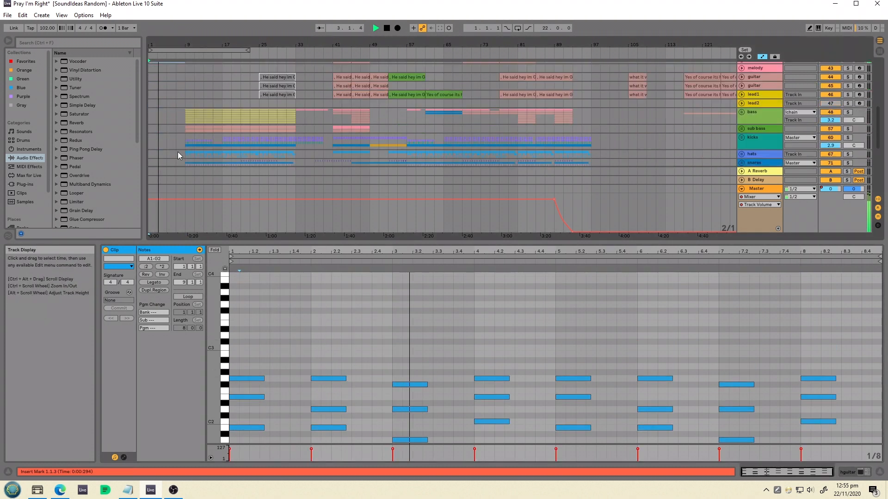
pyautogui.moveTo(185, 127); pyautogui.dragTo(215, 140)
pyautogui.hotkey('ctrl', 'c')
pyautogui.click(151, 69)
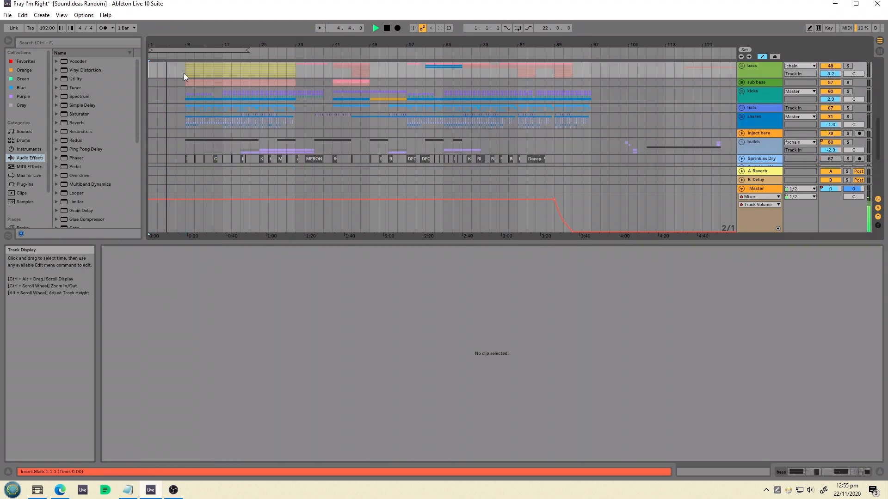
pyautogui.hotkey('ctrl', 'v')
# Delete the copied bass group clips from the intro, bars 1 to 9
pyautogui.scroll(1, 207, 92)
pyautogui.moveTo(219, 79); pyautogui.dragTo(185, 137)
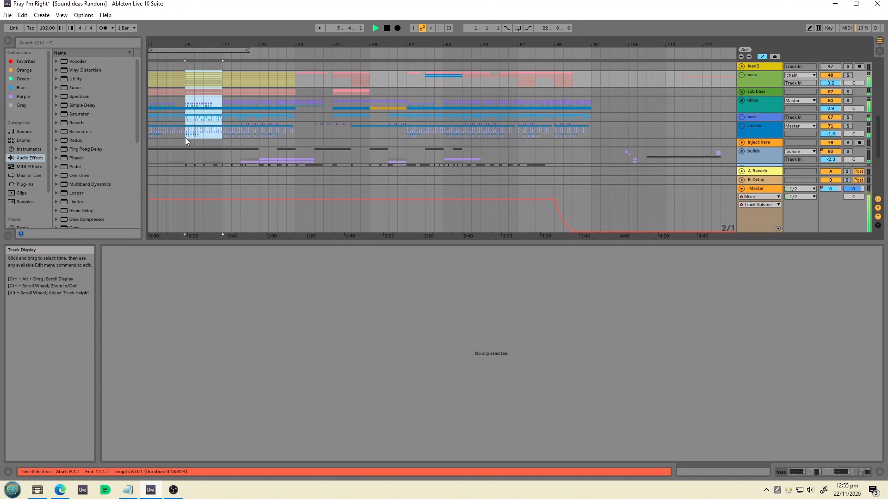
pyautogui.scroll(1, 250, 101)
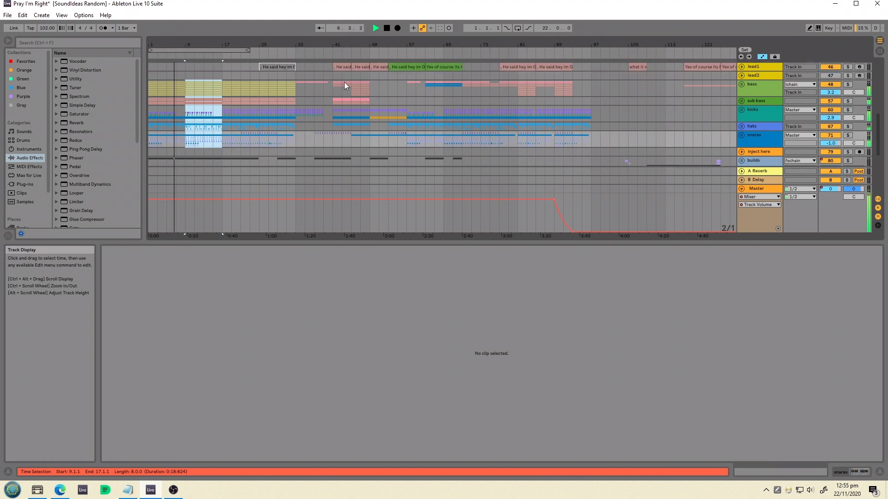
pyautogui.moveTo(218, 87); pyautogui.dragTo(137, 90)
# Delete the kicks clips from bar 1 up to bar 7 and replay from bar 7
pyautogui.moveTo(185, 110); pyautogui.dragTo(223, 116)
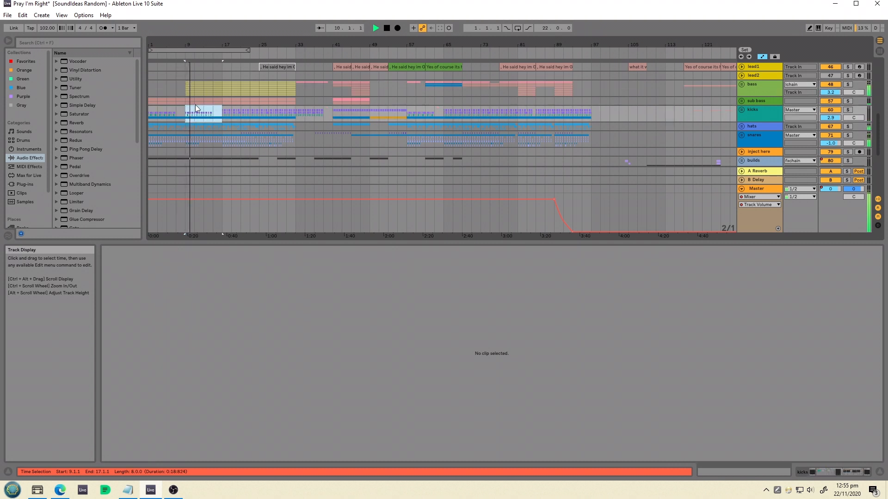
pyautogui.moveTo(186, 100); pyautogui.dragTo(212, 117)
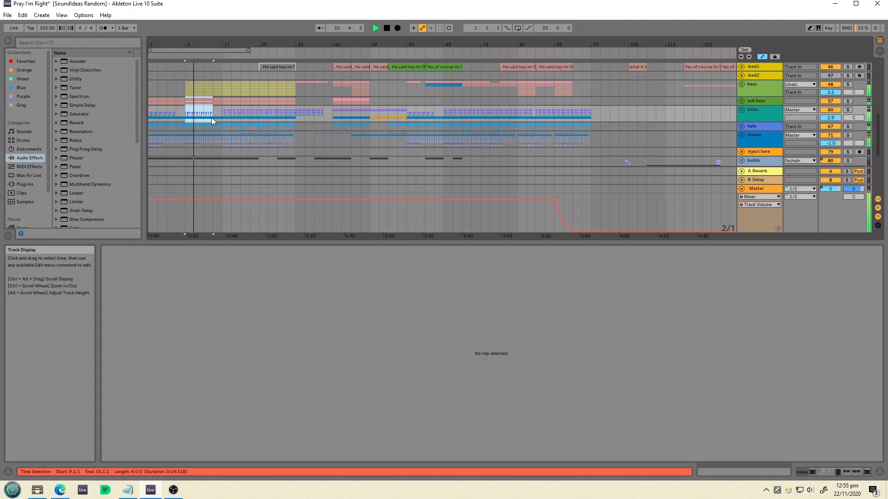
pyautogui.click(176, 113)
pyautogui.press('space')
pyautogui.press('space')
pyautogui.click(765, 113)
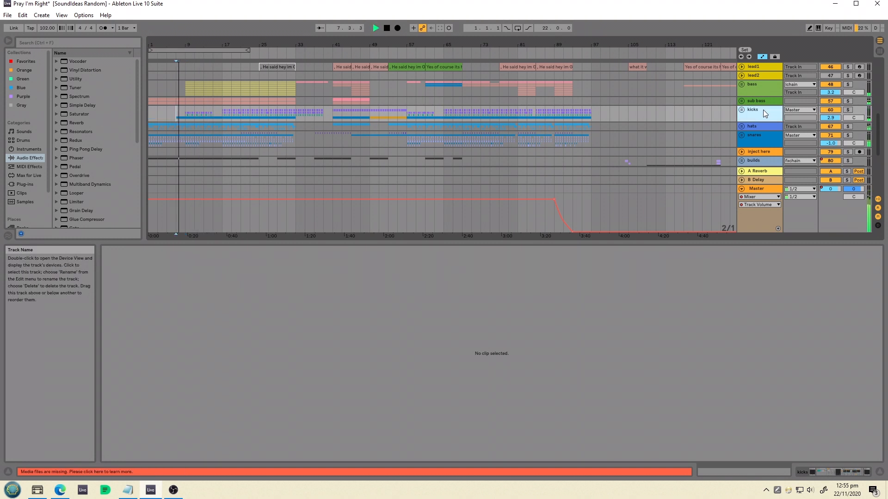
# Expand the bass group and place a half-bar copy of the bassline clip's opening from 8.3.1 to 9.1.1, just before bar 9
pyautogui.moveTo(157, 43); pyautogui.dragTo(157, 99)
pyautogui.moveTo(402, 241); pyautogui.dragTo(402, 353)
pyautogui.click(742, 84)
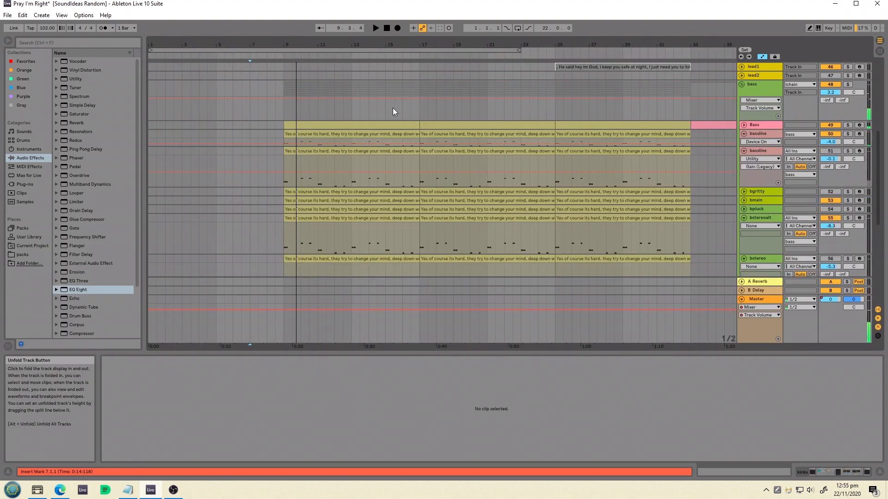
pyautogui.click(288, 172)
pyautogui.hotkey('ctrl', 'c')
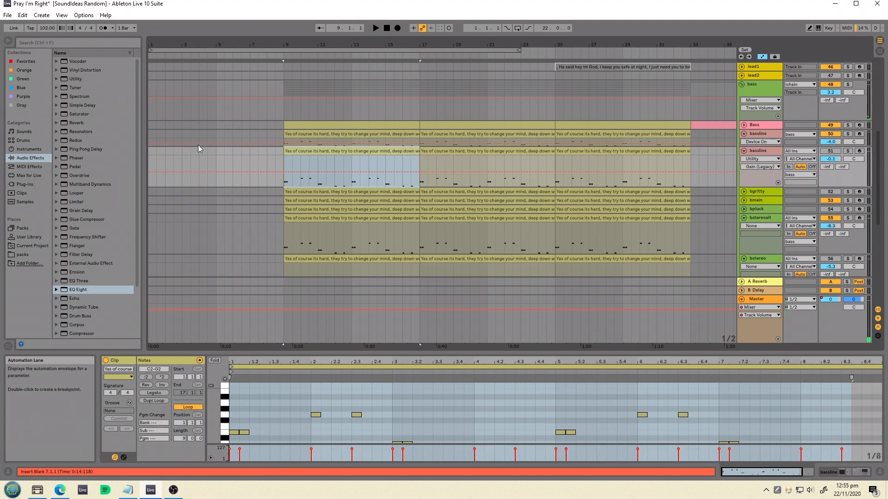
pyautogui.click(152, 159)
pyautogui.hotkey('ctrl', 'v')
pyautogui.moveTo(283, 154)
pyautogui.mouseDown()
pyautogui.moveTo(158, 154)
pyautogui.moveTo(278, 154)
pyautogui.mouseUp()
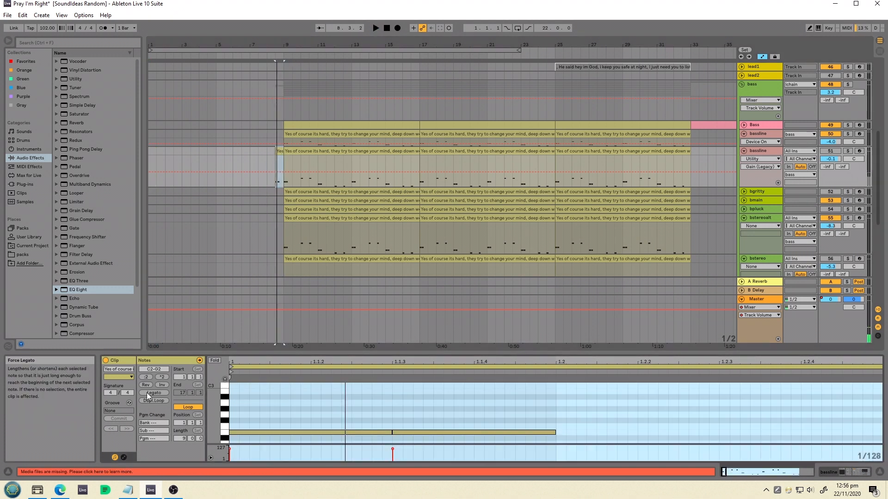
# Reverse the notes of the half-bar bassline clip, solo its track and play it back
pyautogui.click(146, 385)
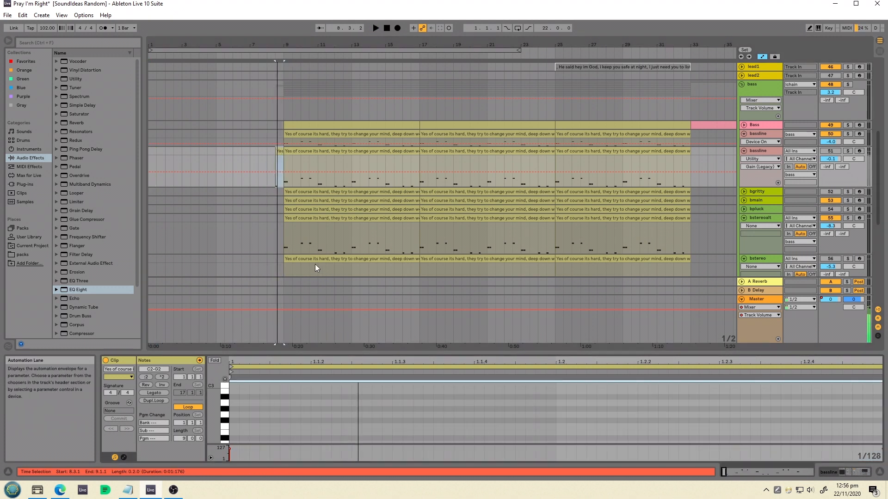
pyautogui.click(848, 151)
pyautogui.press('space')
pyautogui.press('space')
# Try reversing the half-bar bassline clip a second time and placing a copy of it at 5.3.1, undoing both changes
pyautogui.moveTo(277, 353); pyautogui.dragTo(268, 208)
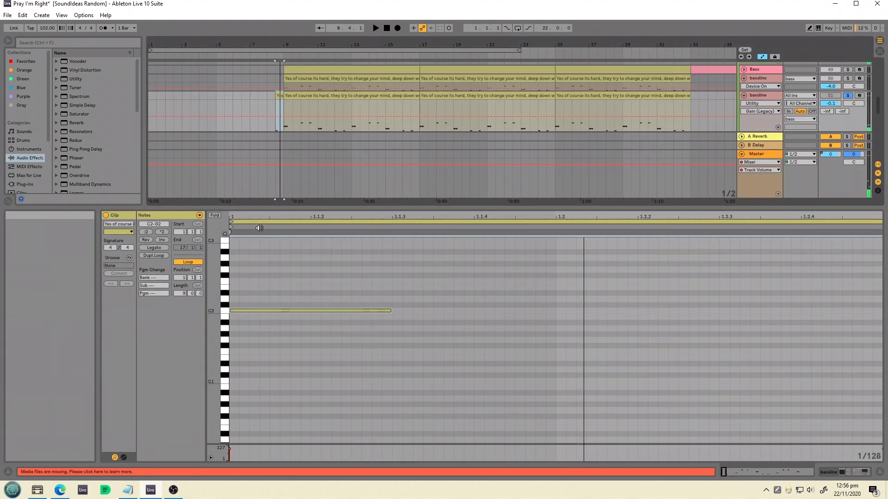
pyautogui.click(146, 240)
pyautogui.press('space')
pyautogui.press('space')
pyautogui.hotkey('ctrl', 'z')
pyautogui.moveTo(280, 121); pyautogui.dragTo(228, 121)
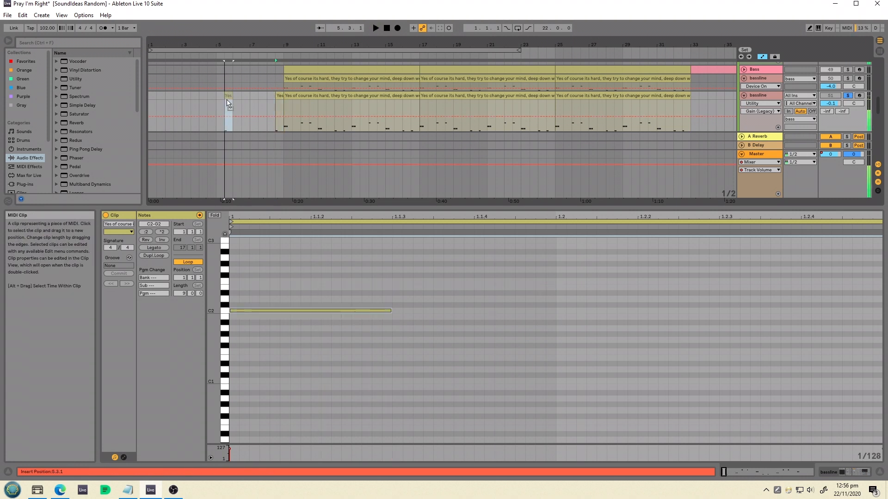
pyautogui.hotkey('ctrl', 'z')
# Insert an audio track below the soloed bassline track, arm it for recording and play from 8.3.1
pyautogui.moveTo(289, 208); pyautogui.dragTo(288, 320)
pyautogui.click(765, 98)
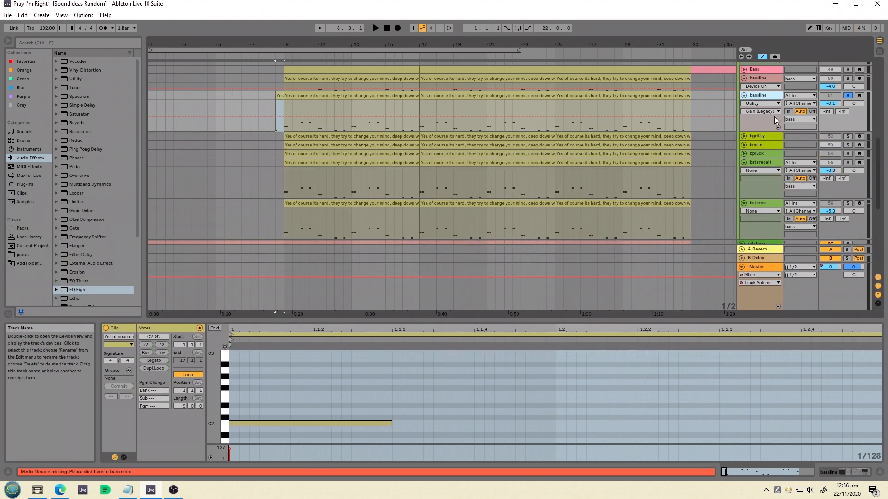
pyautogui.hotkey('ctrl', 't')
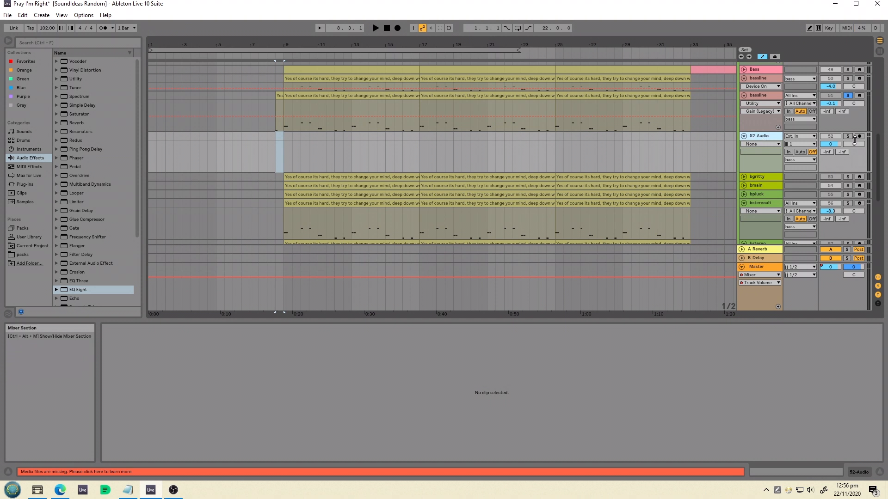
pyautogui.click(859, 136)
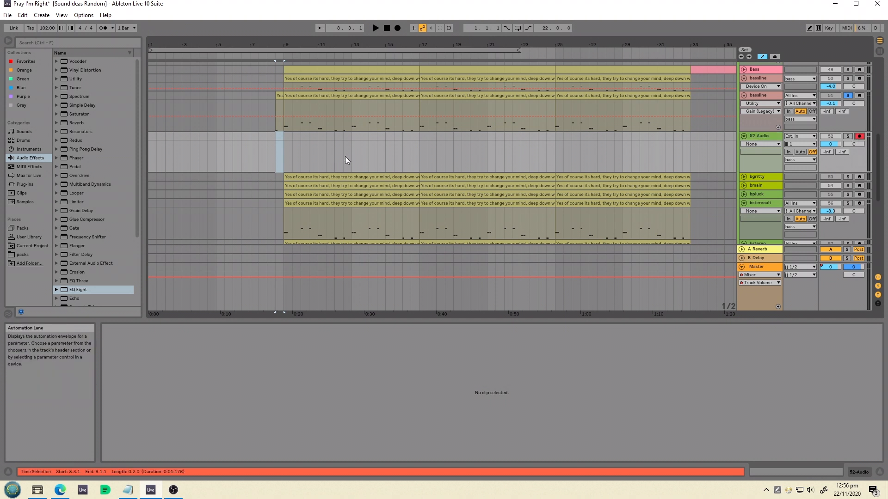
pyautogui.press('space')
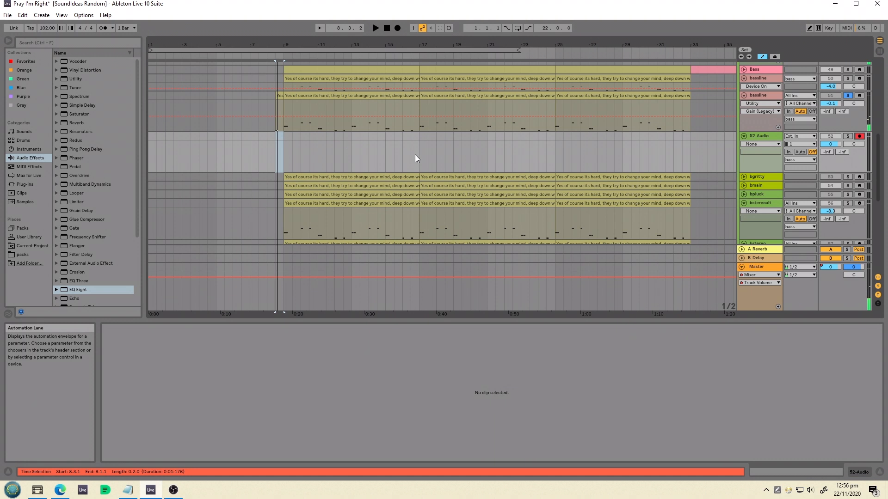
# Try moving the half-bar bassline clip onto the new track below, undoing and redoing the move
pyautogui.click(278, 157)
pyautogui.moveTo(277, 153); pyautogui.dragTo(276, 153)
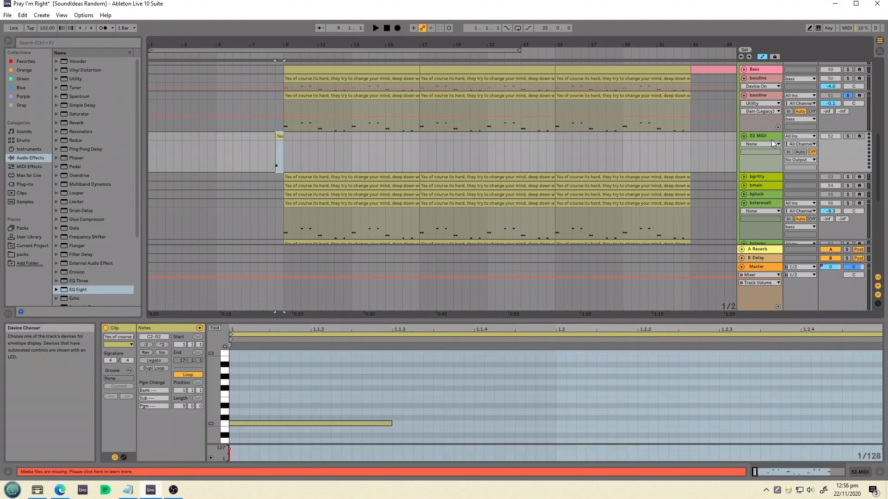
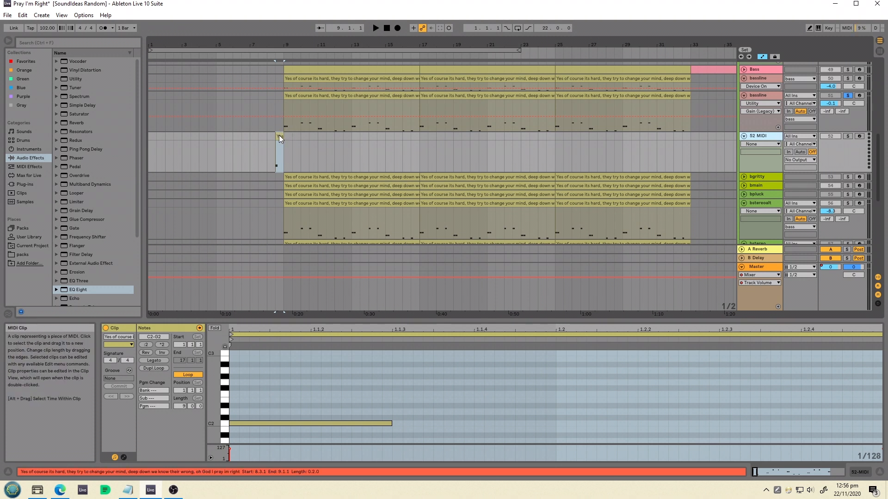
pyautogui.hotkey('ctrl', 'z')
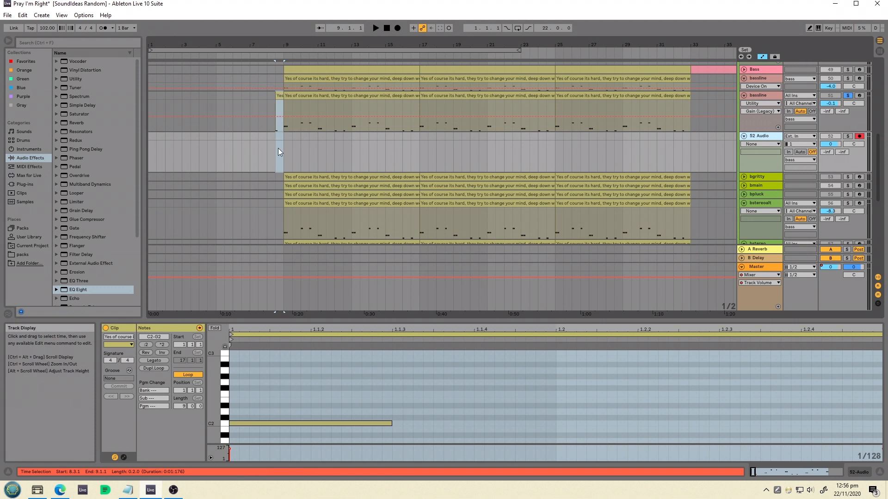
pyautogui.hotkey('ctrl', 'y')
# Try to freeze the 52-MIDI track that holds the moved half-bar clip
pyautogui.rightClick(279, 134)
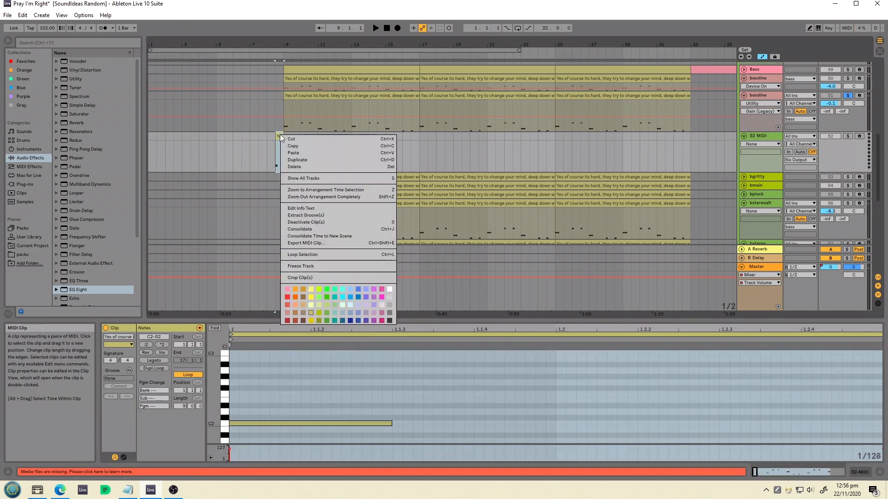
pyautogui.click(324, 267)
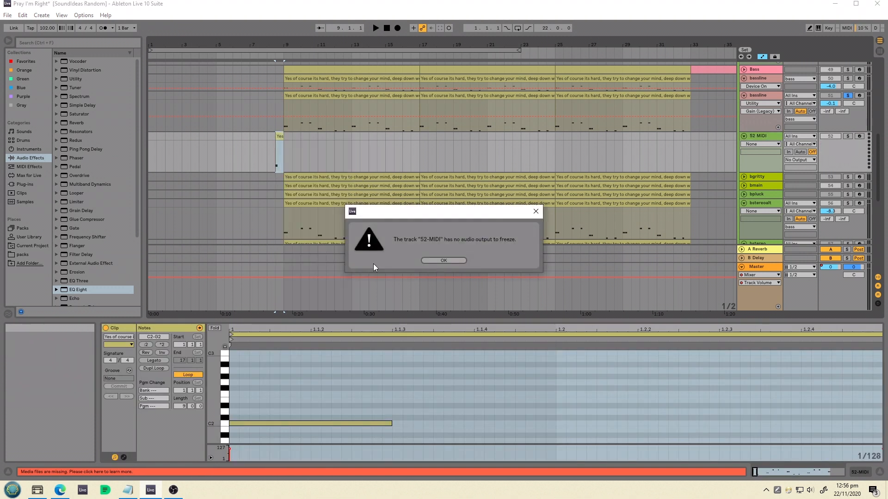
pyautogui.click(444, 260)
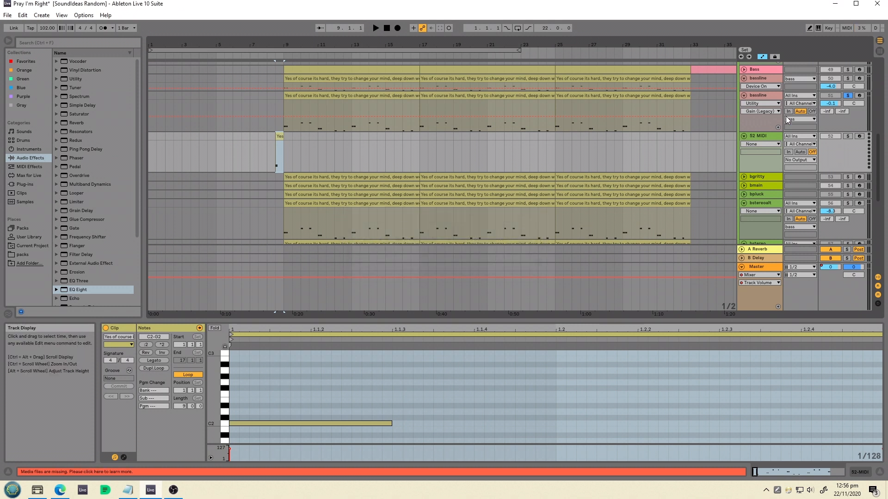
pyautogui.rightClick(765, 138)
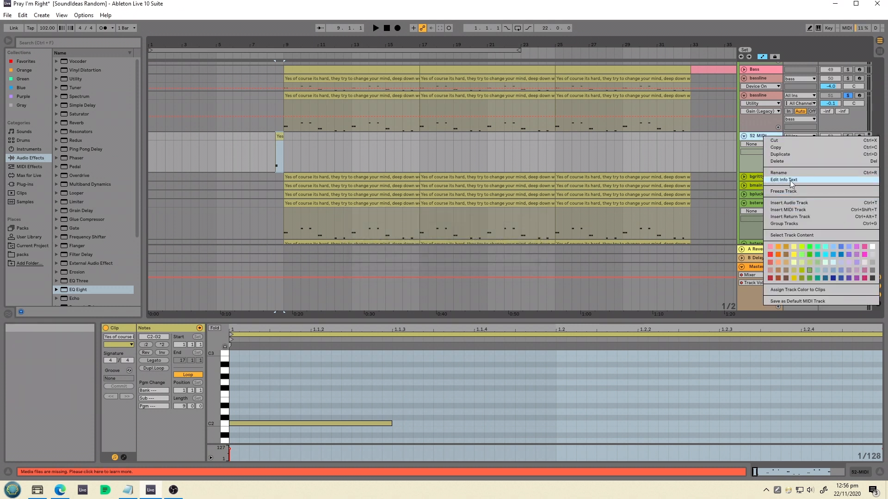
pyautogui.click(786, 191)
pyautogui.click(456, 260)
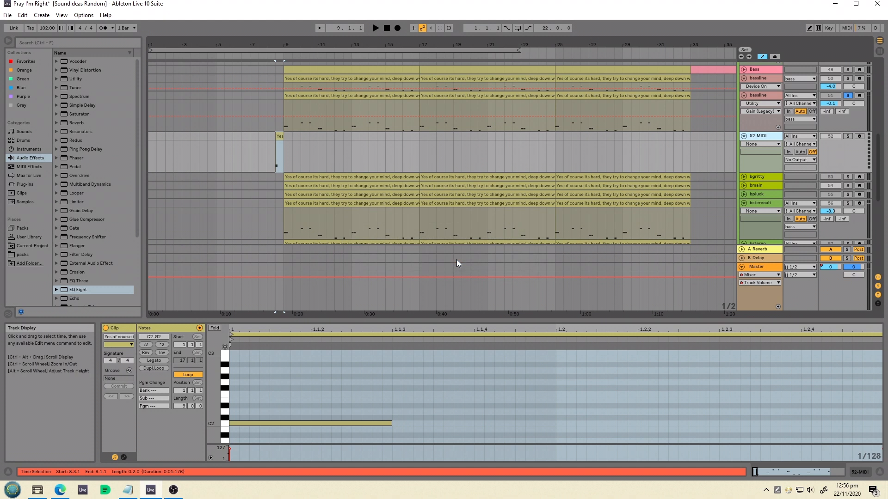
# Inspect the automation device options and device chain of the 52-MIDI track against the soloed bassline track's chain
pyautogui.moveTo(238, 160); pyautogui.dragTo(385, 149)
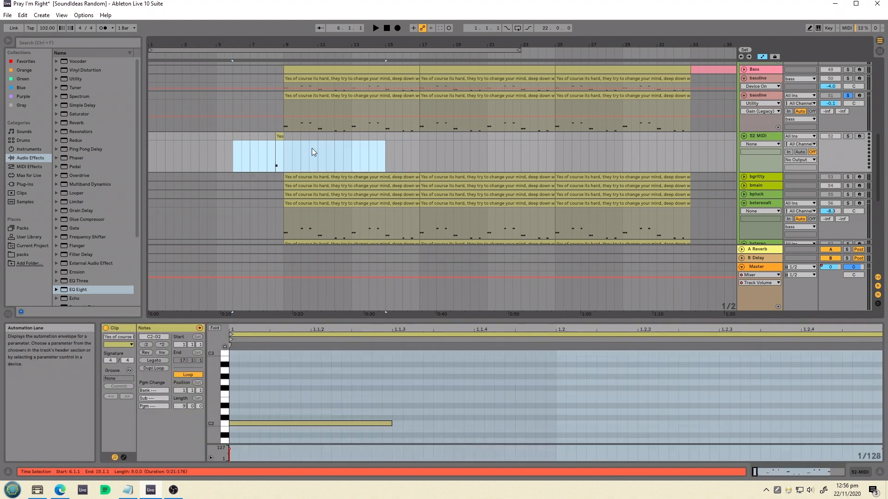
pyautogui.click(280, 135)
pyautogui.click(776, 144)
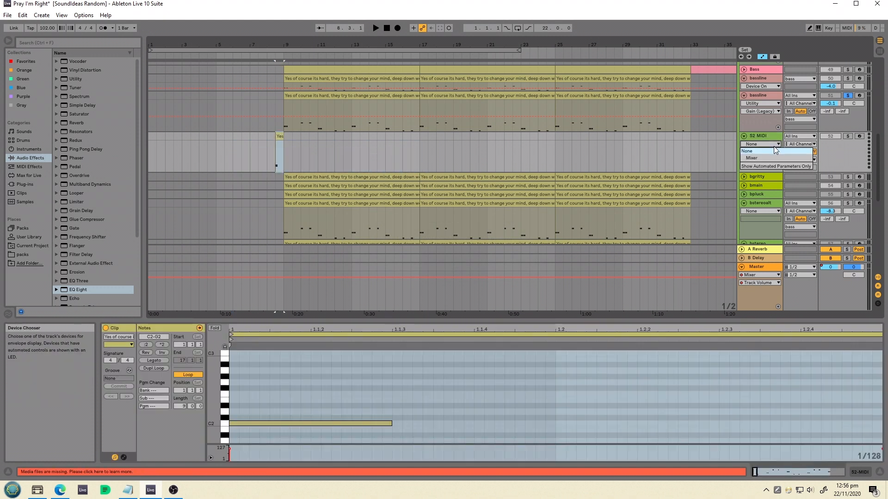
pyautogui.click(771, 137)
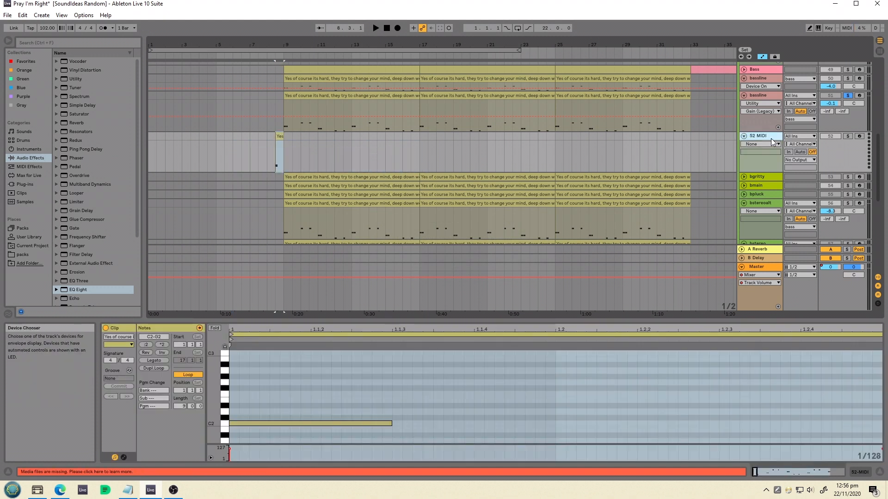
pyautogui.click(771, 97)
pyautogui.doubleClick(764, 97)
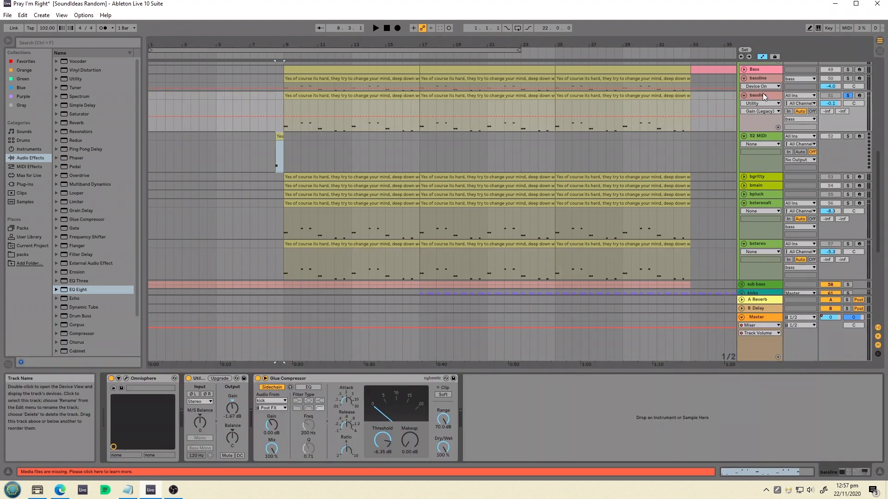
pyautogui.click(759, 136)
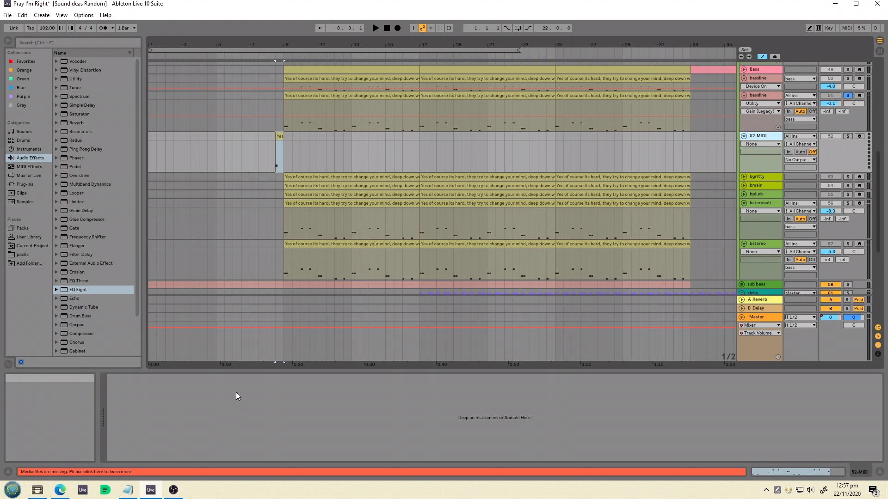
pyautogui.click(313, 163)
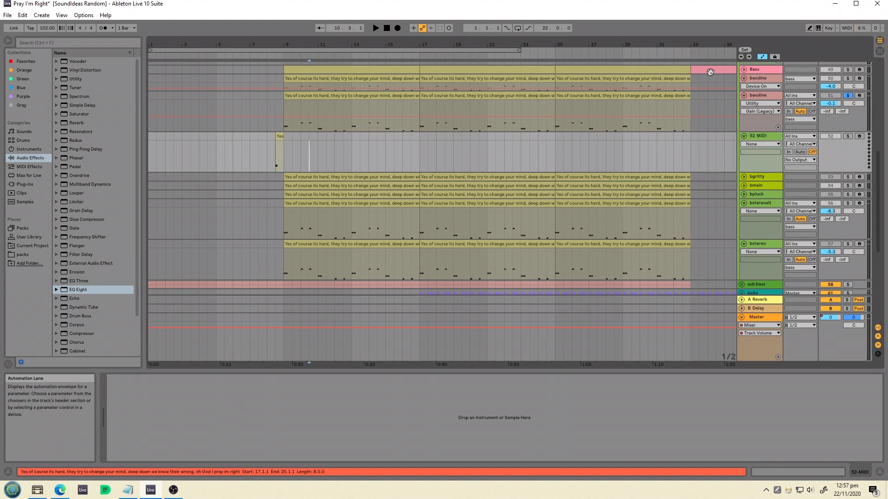
# Duplicate the soloed bassline track under the name bassfreezerev and delete the empty armed audio track
pyautogui.click(763, 97)
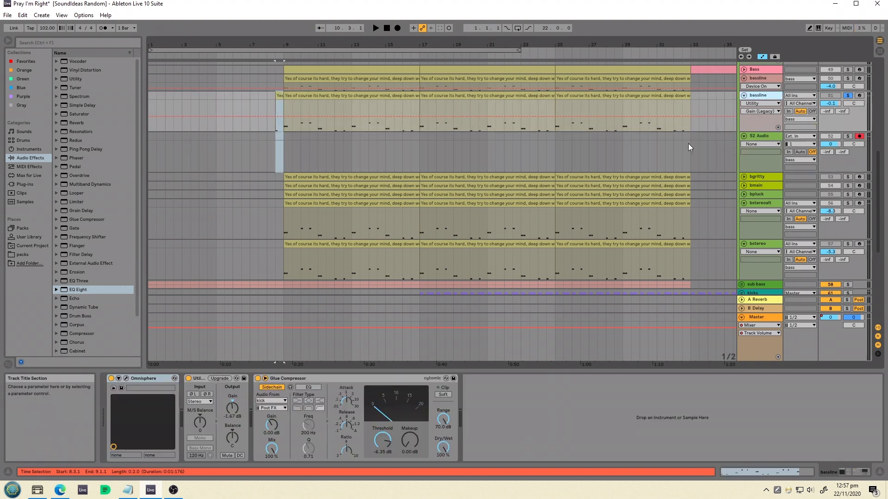
pyautogui.hotkey('ctrl', 'd')
pyautogui.click(762, 135)
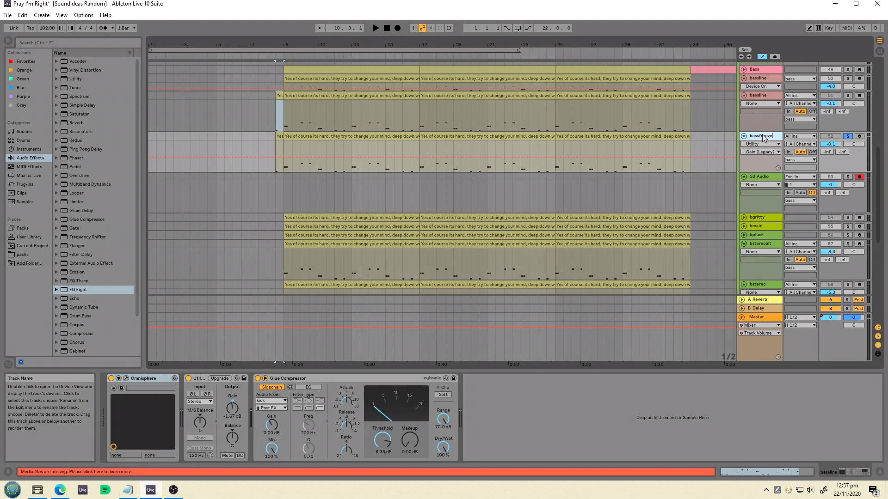
pyautogui.click(767, 175)
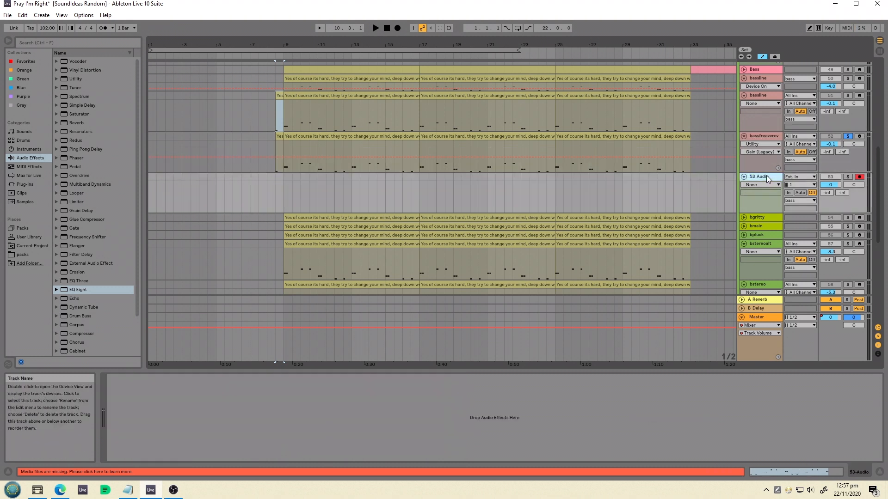
pyautogui.press('Delete')
# Try to freeze the bassfreezerev track with its sidechained compressor in place
pyautogui.rightClick(768, 134)
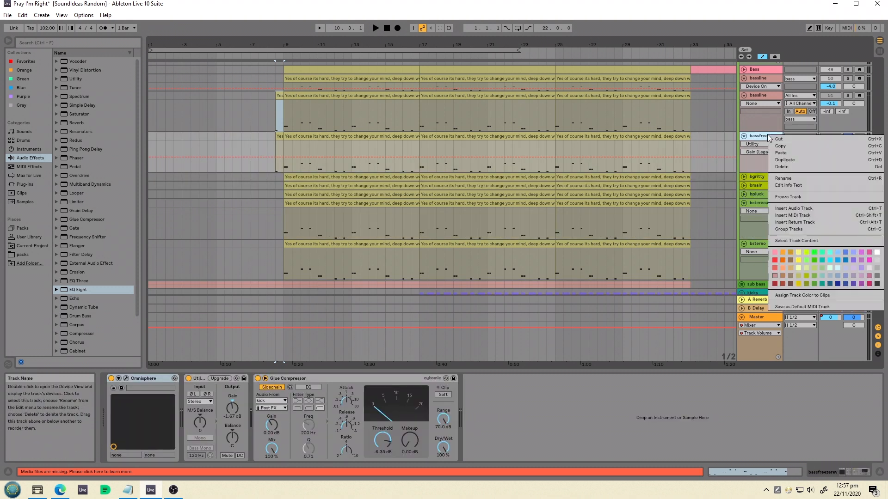
pyautogui.click(791, 197)
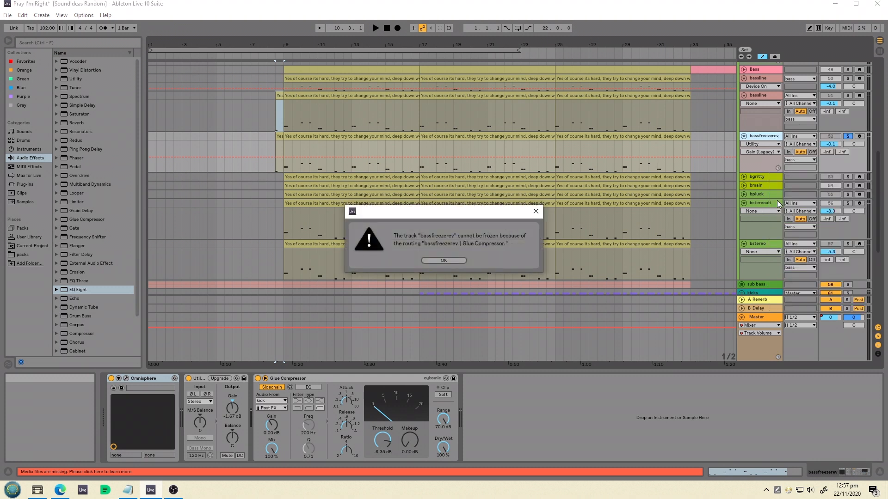
pyautogui.click(443, 261)
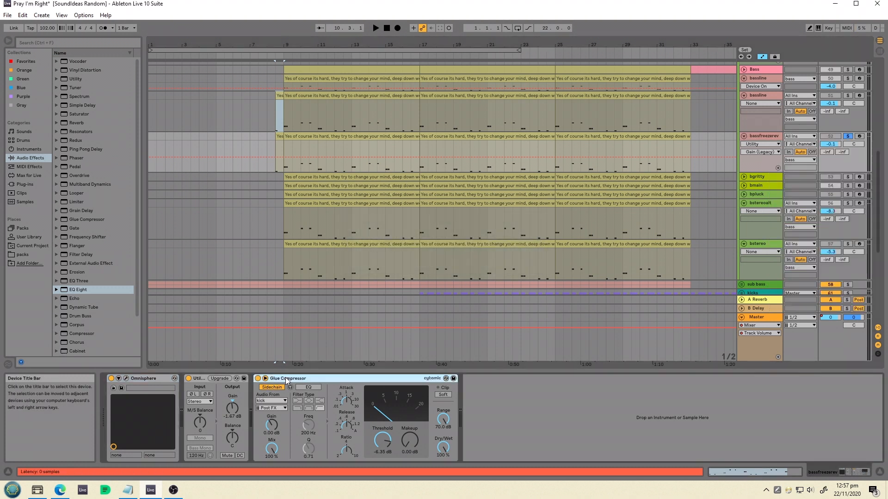
# Remove the Glue Compressor from the bassfreezerev track and freeze the track
pyautogui.press('Delete')
pyautogui.rightClick(763, 138)
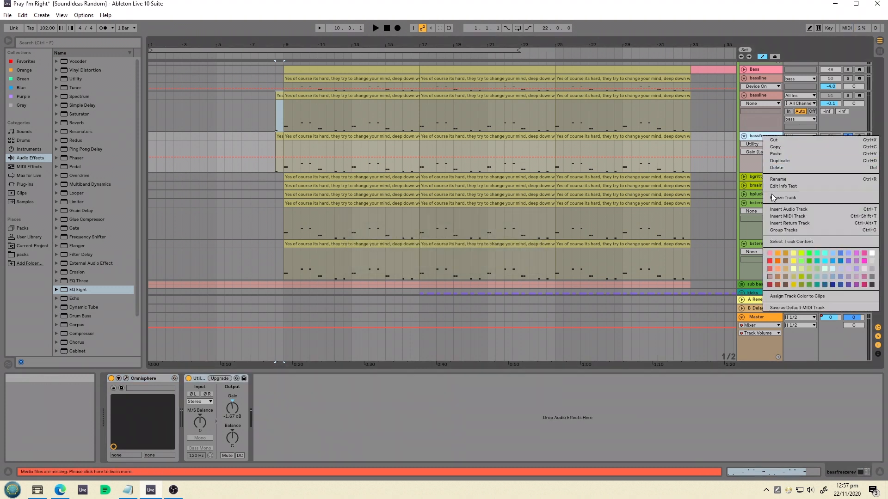
pyautogui.click(791, 198)
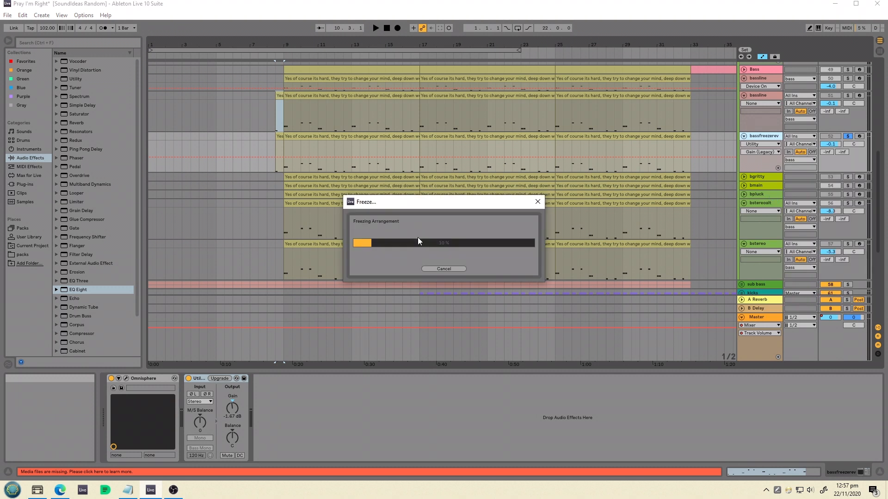
# Switch to the Notepad review notes and delete the line "that bell sounding piano thing is slightly irritation"
pyautogui.click(127, 490)
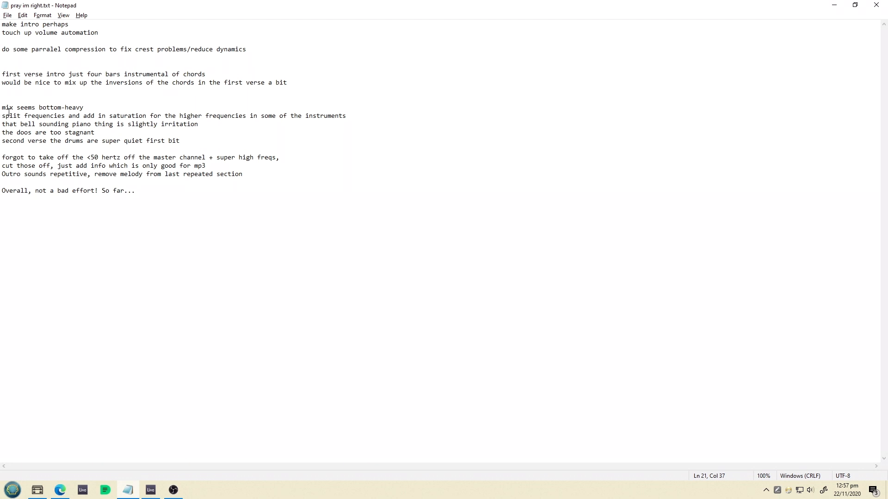
pyautogui.moveTo(90, 107); pyautogui.dragTo(1, 109)
pyautogui.moveTo(211, 124); pyautogui.dragTo(1, 124)
pyautogui.press('Delete')
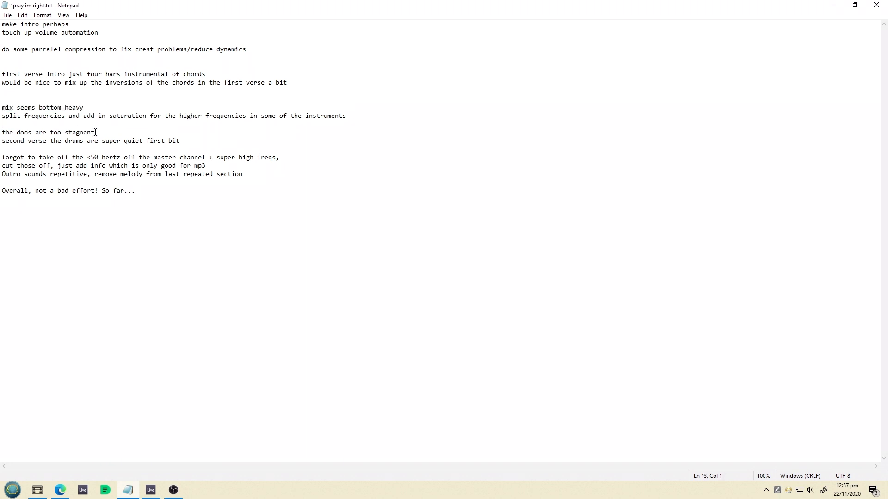
pyautogui.press('Delete')
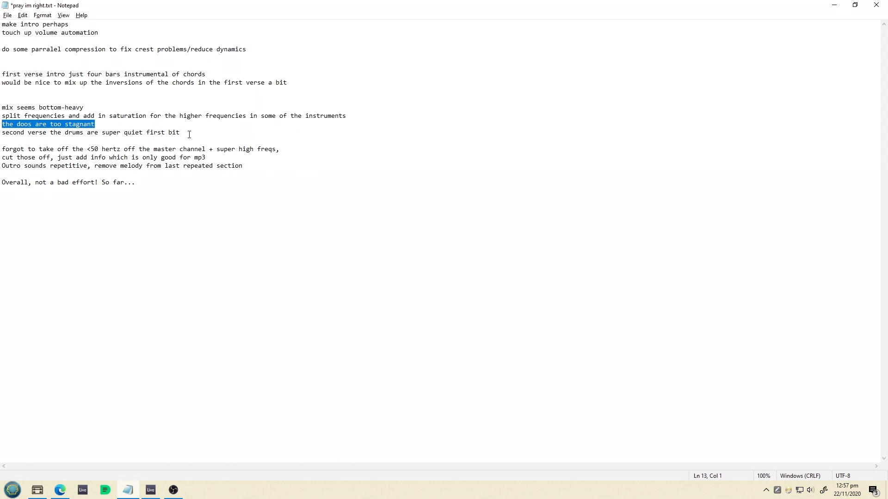
# Review the notes on the quiet second-verse drums and the <50 hertz cut, then switch back to Ableton Live
pyautogui.moveTo(189, 134); pyautogui.dragTo(4, 132)
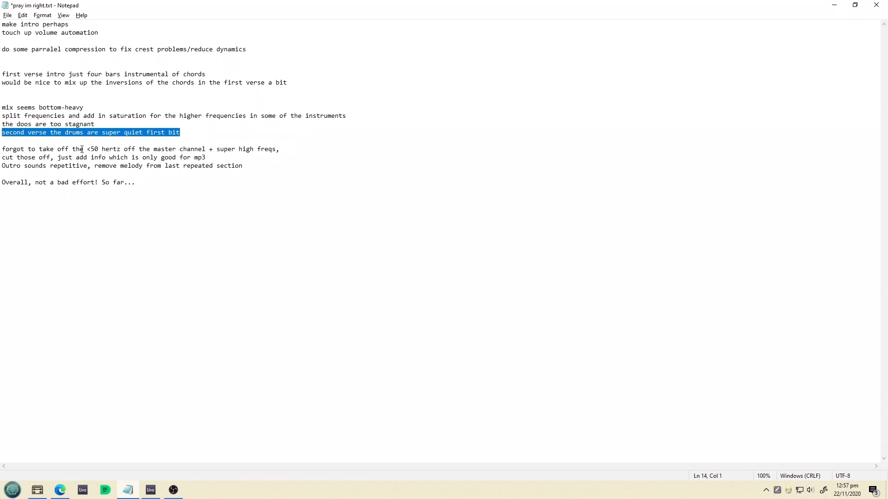
pyautogui.moveTo(86, 149); pyautogui.dragTo(108, 149)
pyautogui.moveTo(159, 497)
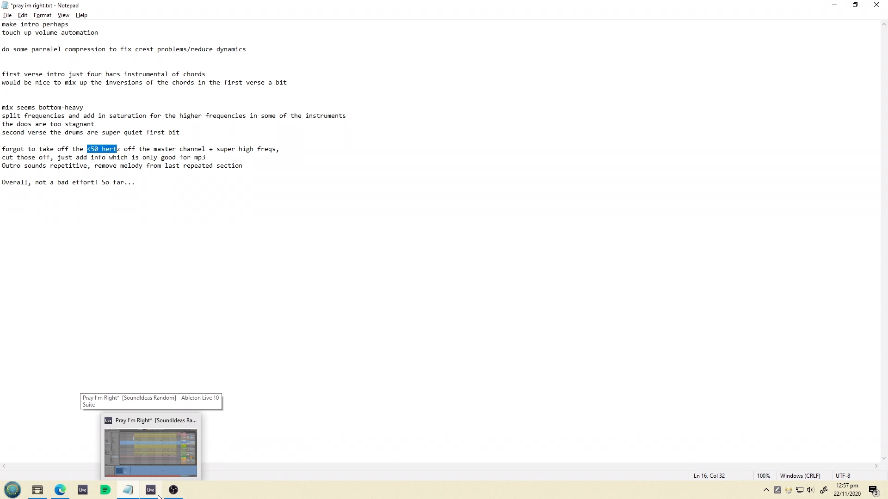
pyautogui.click(158, 497)
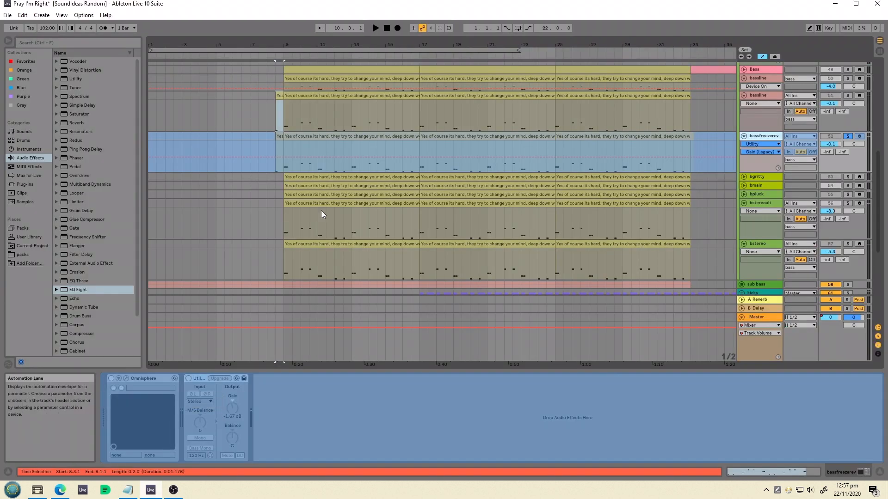
# Set the frozen bassfreezerev track's automation display to None
pyautogui.click(491, 136)
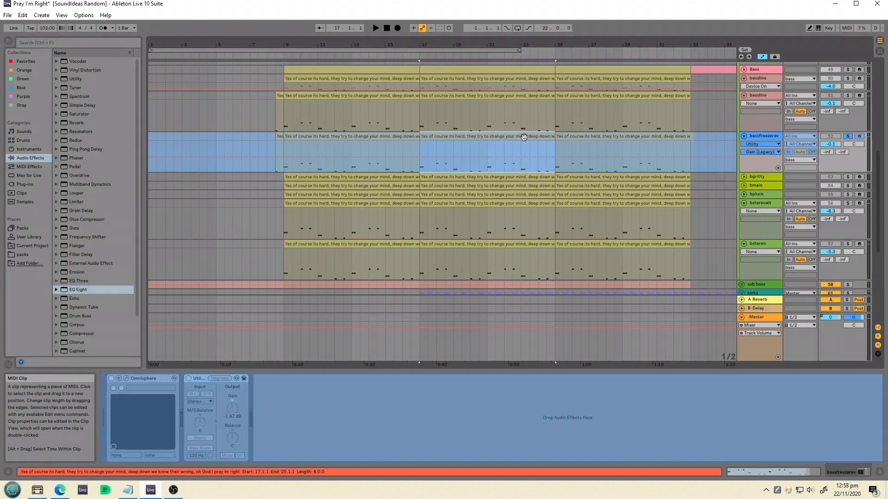
pyautogui.click(280, 137)
pyautogui.rightClick(280, 137)
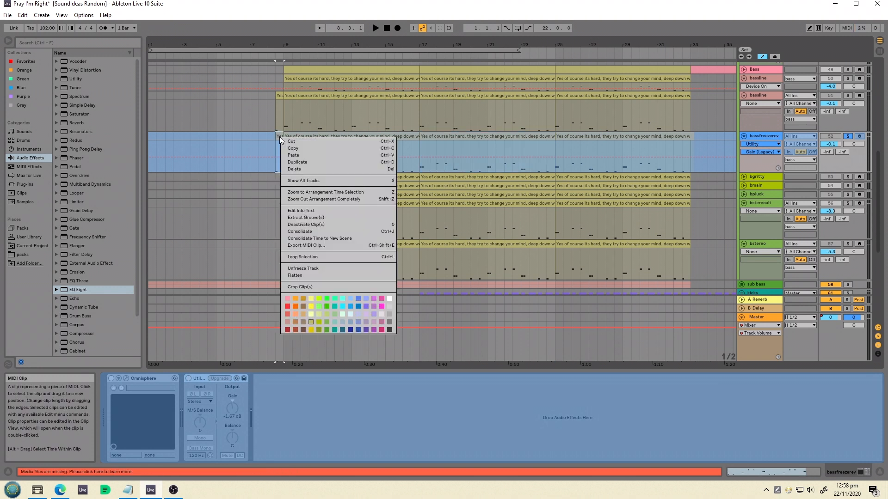
pyautogui.click(277, 137)
pyautogui.moveTo(273, 43); pyautogui.dragTo(273, 10)
pyautogui.click(765, 144)
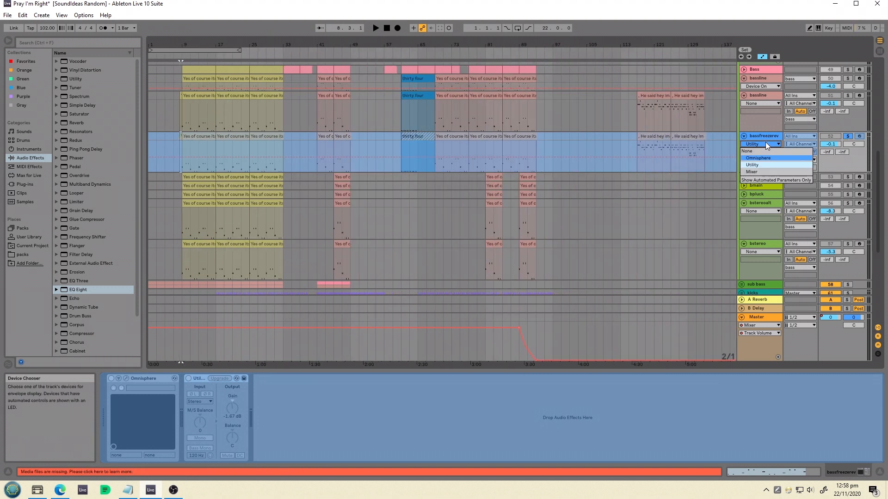
pyautogui.click(756, 153)
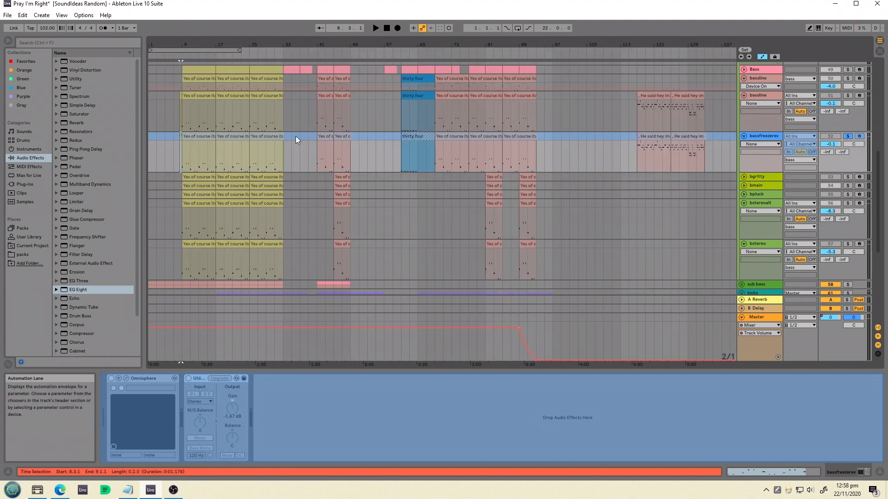
# Move the bassfreezerev track directly below bstereo in the bass group
pyautogui.click(189, 138)
pyautogui.doubleClick(189, 137)
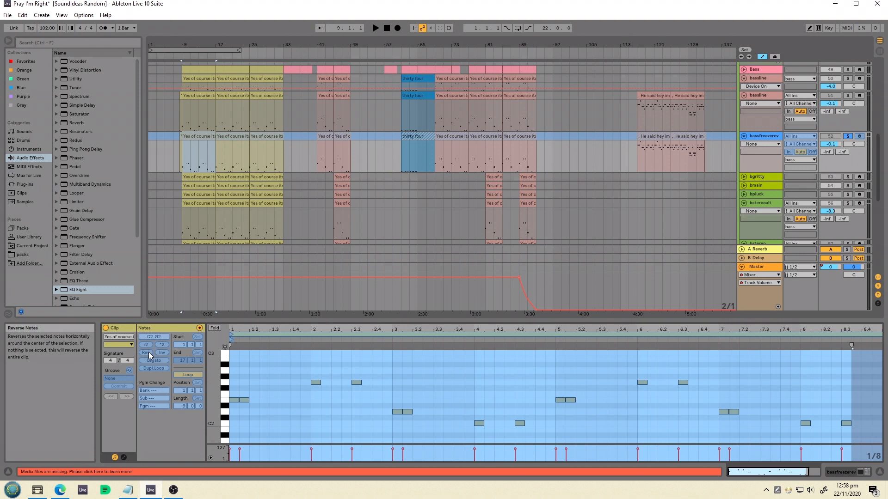
pyautogui.click(750, 137)
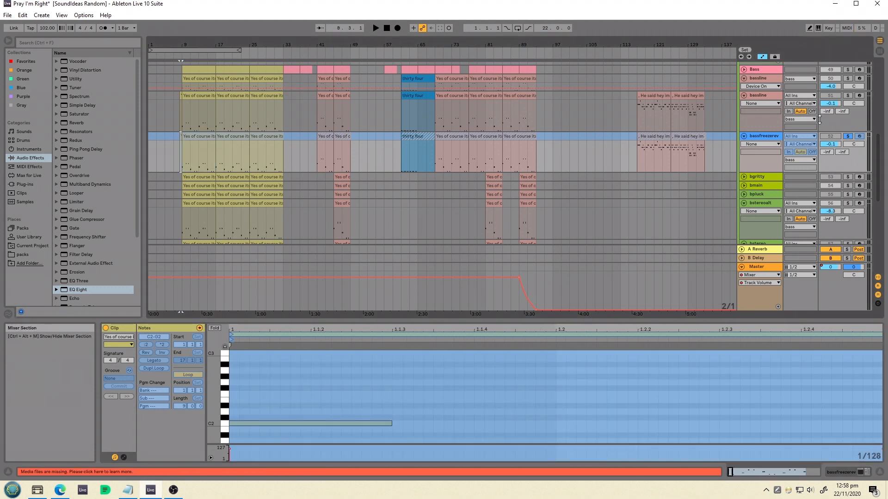
pyautogui.scroll(-2, 759, 134)
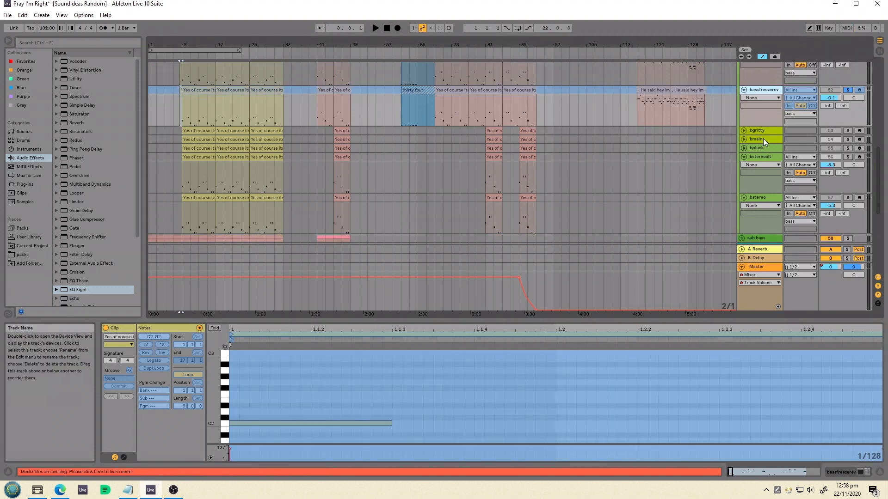
pyautogui.moveTo(773, 207); pyautogui.dragTo(766, 237)
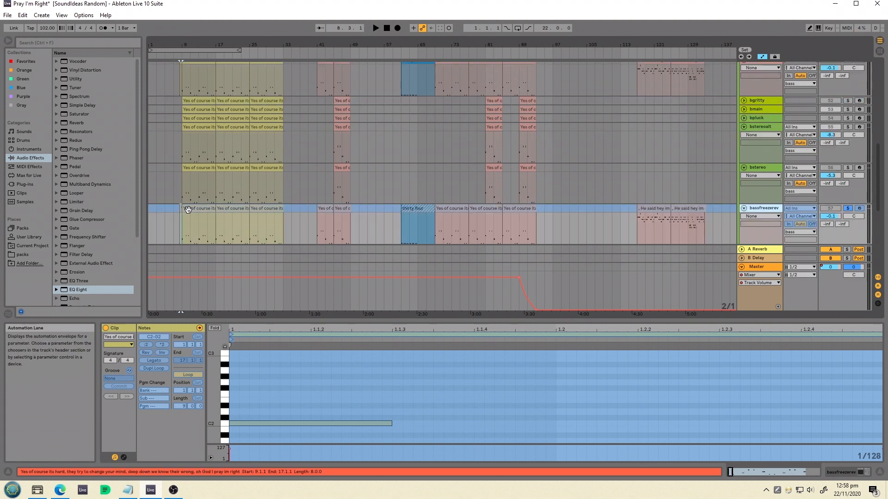
# Flatten the frozen bassfreezerev track to audio
pyautogui.click(197, 208)
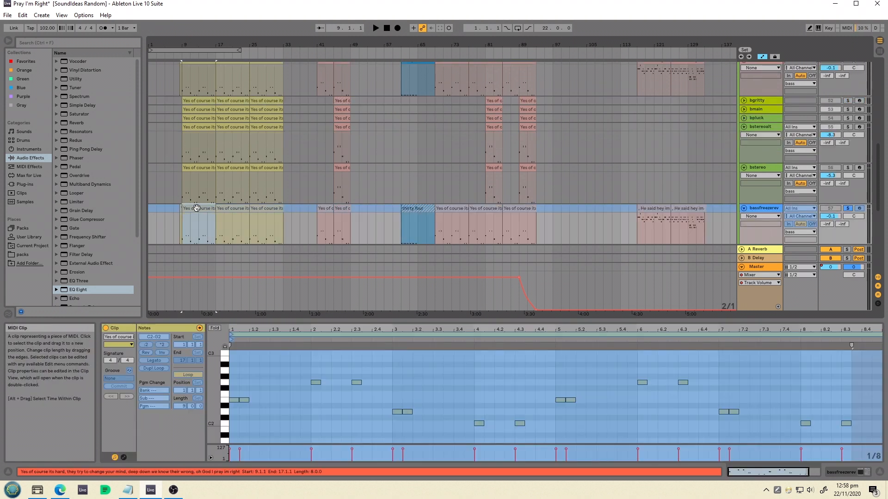
pyautogui.rightClick(764, 209)
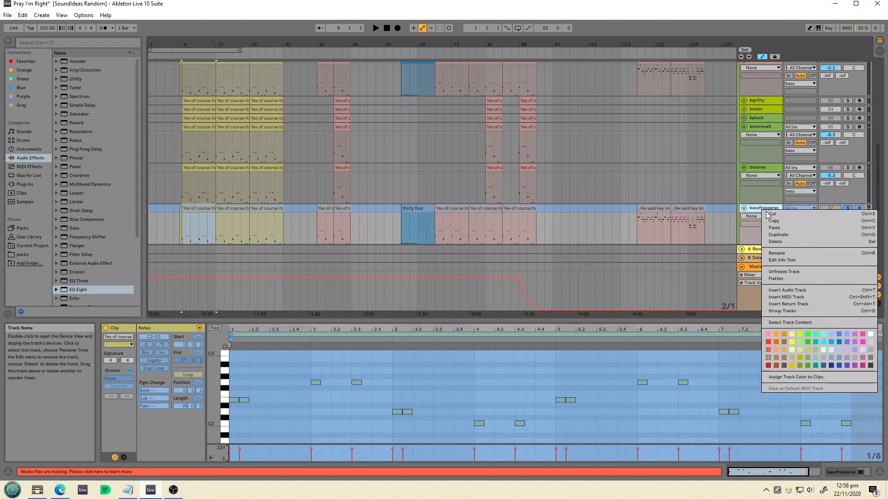
pyautogui.click(809, 278)
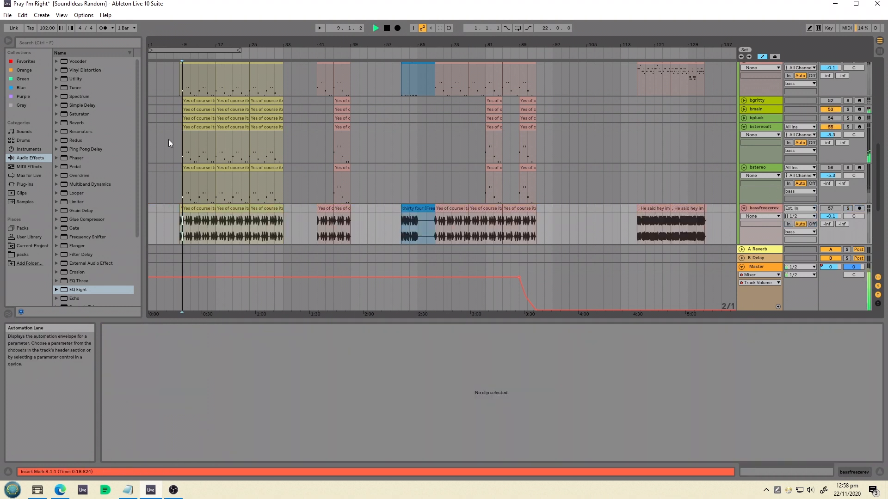
# Solo bassfreezerev, reverse the short lead-in audio clip before bar 9, and play it
pyautogui.moveTo(165, 43); pyautogui.dragTo(275, 111)
pyautogui.click(848, 209)
pyautogui.press('space')
pyautogui.click(400, 208)
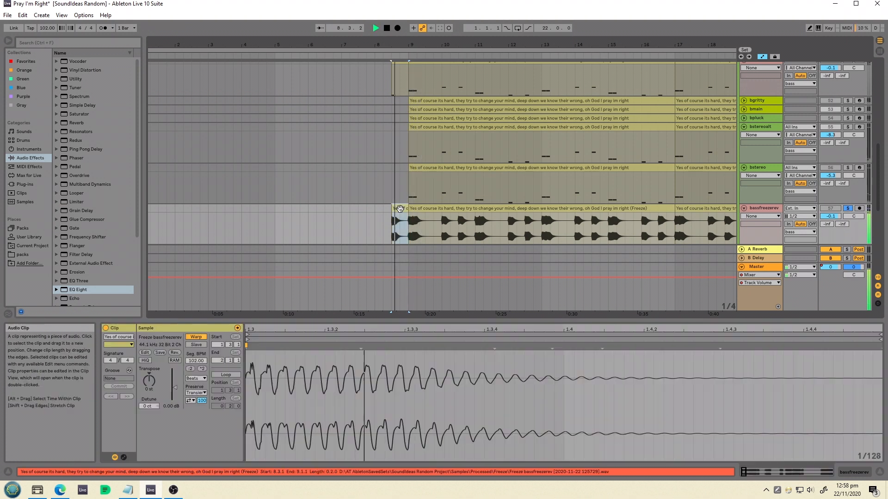
pyautogui.press('space')
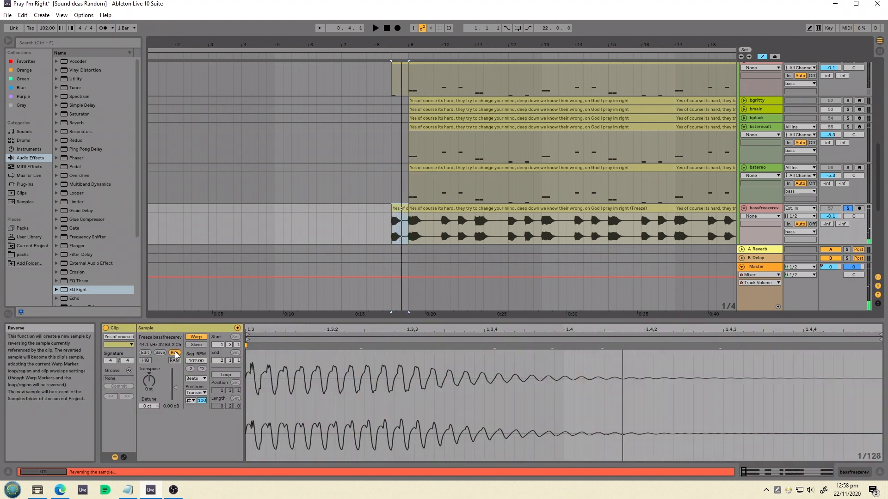
pyautogui.press('space')
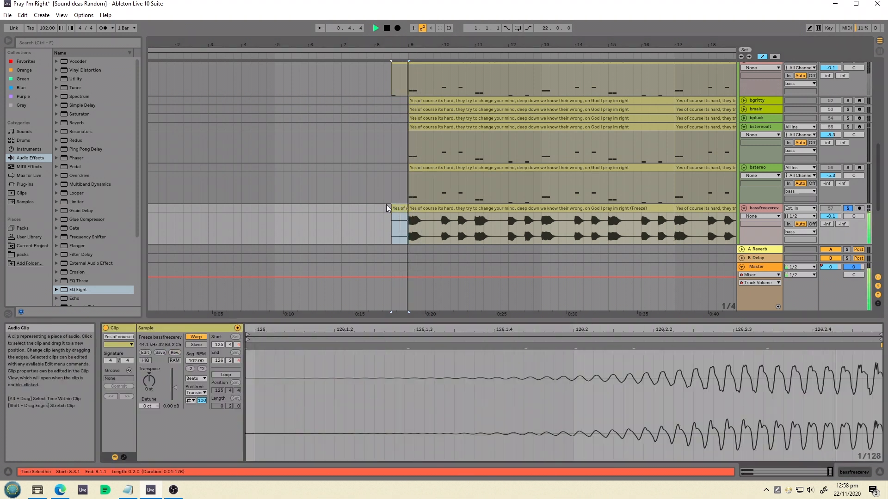
# Delete the bassfreezerev clips from bar 9 through bar 97, keeping the reversed lead-in
pyautogui.click(467, 212)
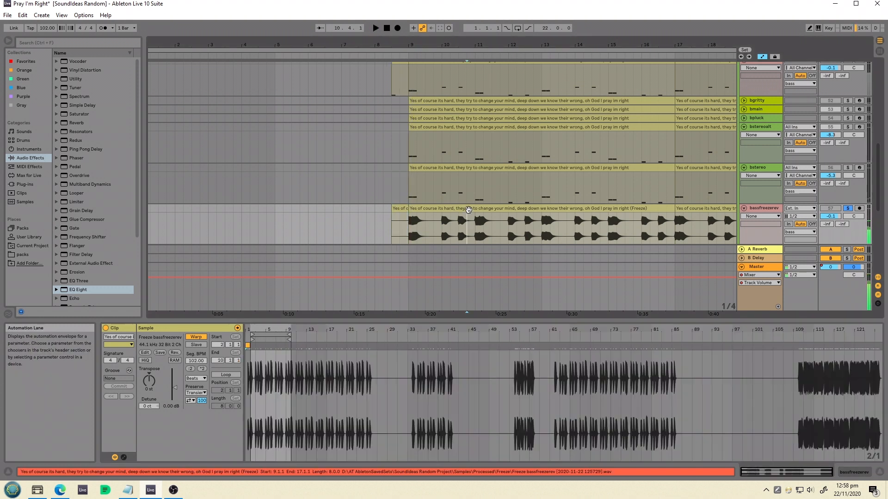
pyautogui.press('Delete')
pyautogui.moveTo(399, 45); pyautogui.dragTo(398, 17)
pyautogui.moveTo(237, 225); pyautogui.dragTo(684, 207)
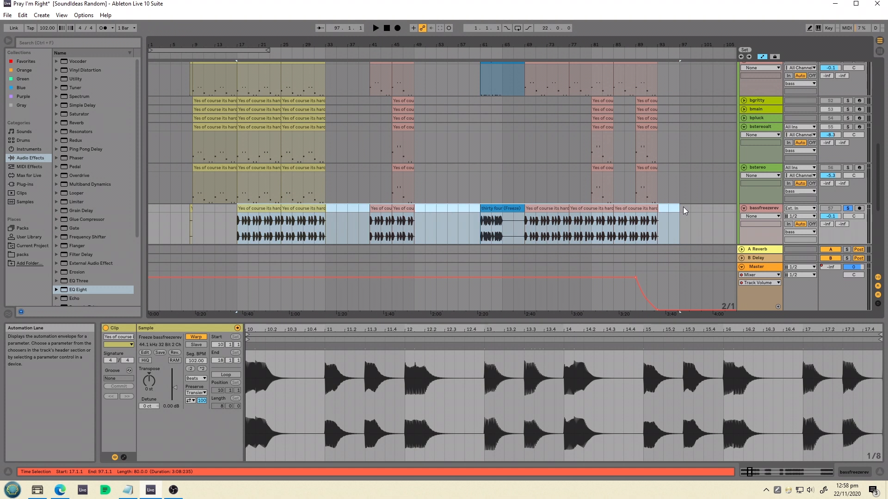
pyautogui.press('Delete')
pyautogui.click(402, 233)
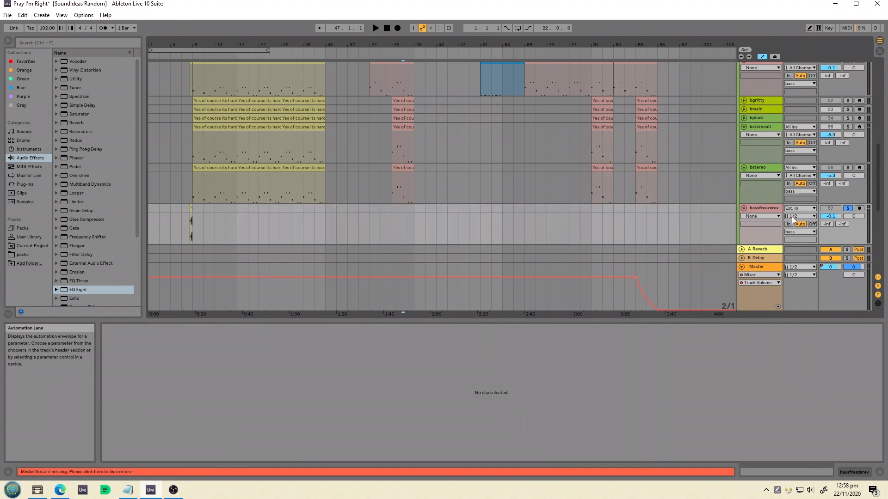
# Unsolo the bassfreezerev track and play the transition into bar 9
pyautogui.press('space')
pyautogui.click(191, 226)
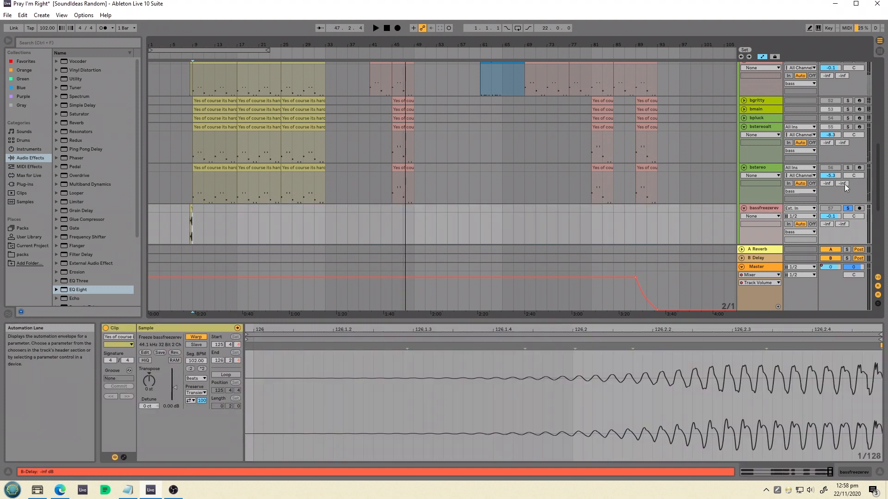
pyautogui.click(848, 209)
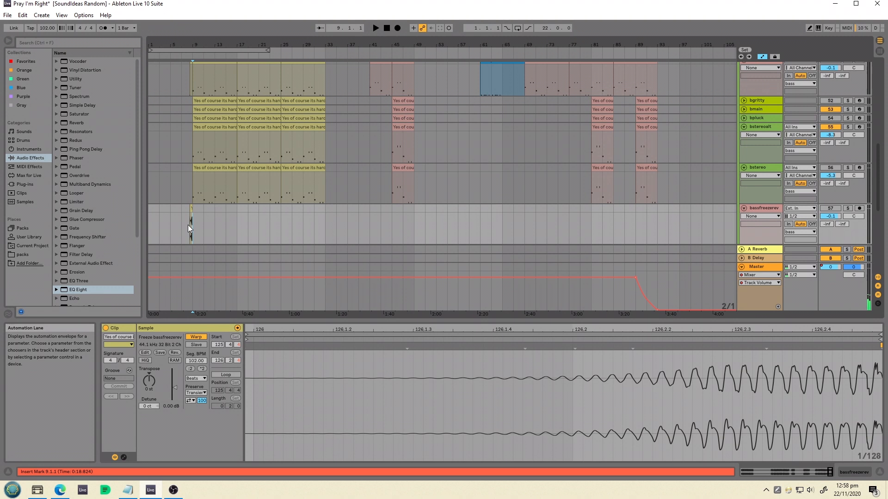
pyautogui.moveTo(179, 45); pyautogui.dragTo(179, 125)
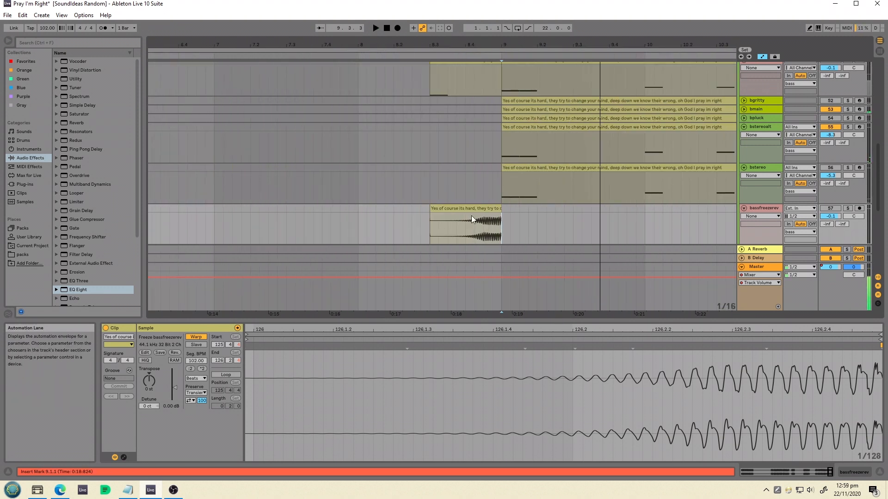
pyautogui.click(456, 223)
pyautogui.press('space')
pyautogui.press('space')
# Trim the reversed clip's end back to 8.4.4 and play the transition into bar 9
pyautogui.moveTo(501, 209); pyautogui.dragTo(495, 209)
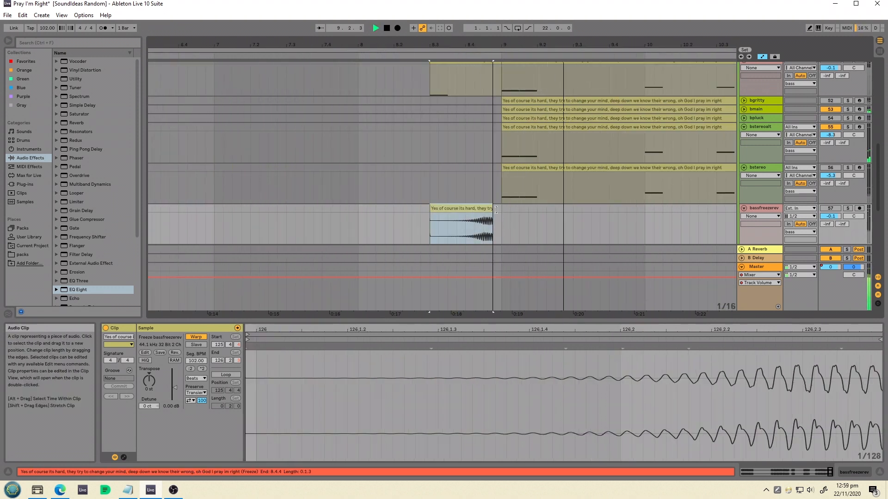
pyautogui.click(467, 227)
pyautogui.press('space')
pyautogui.press('space')
pyautogui.click(478, 208)
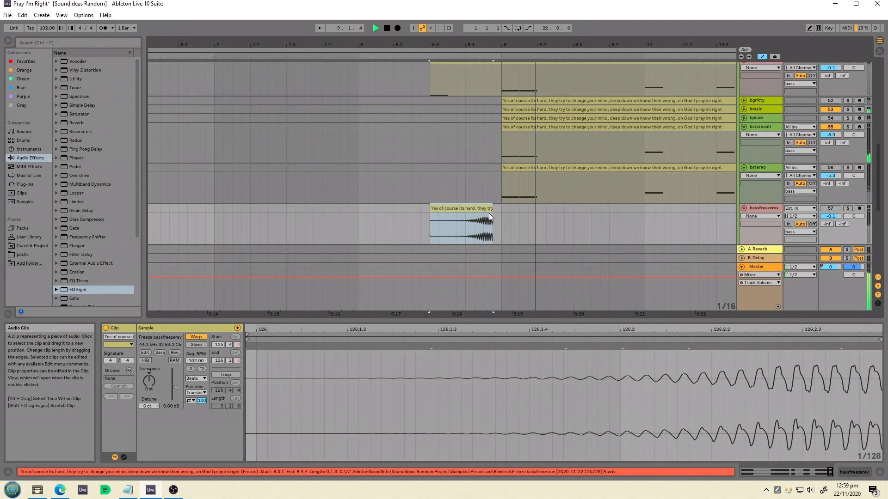
pyautogui.press('space')
pyautogui.press('space')
# Extend the reversed clip's end to just short of bar 9 and play the transition with the other tracks
pyautogui.moveTo(442, 45); pyautogui.dragTo(442, 93)
pyautogui.press('space')
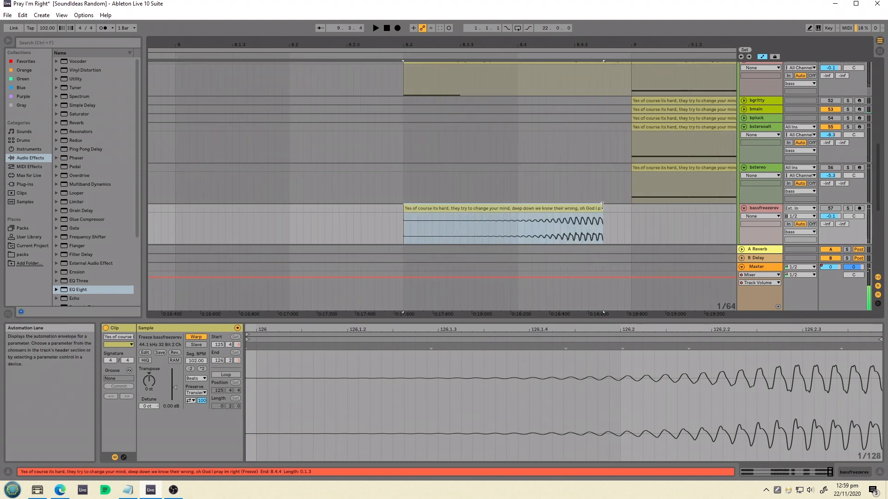
pyautogui.moveTo(603, 206); pyautogui.dragTo(631, 205)
pyautogui.scroll(3, 804, 117)
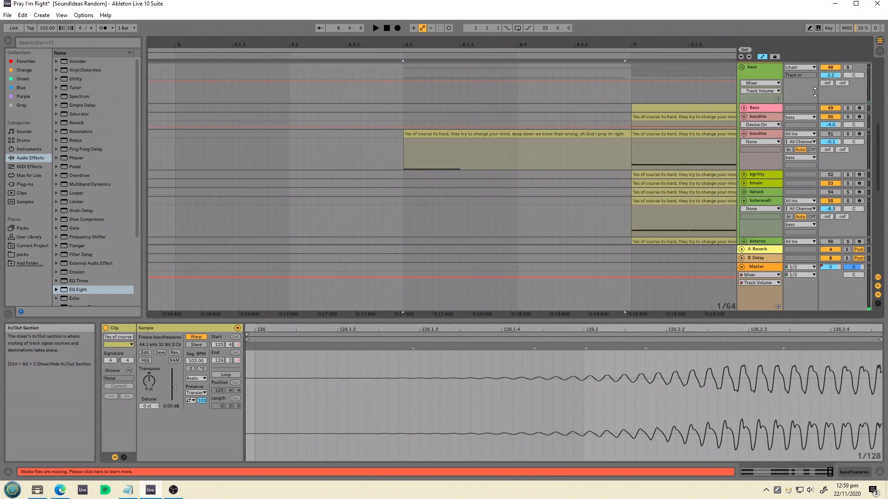
pyautogui.press('space')
pyautogui.scroll(-4, 554, 160)
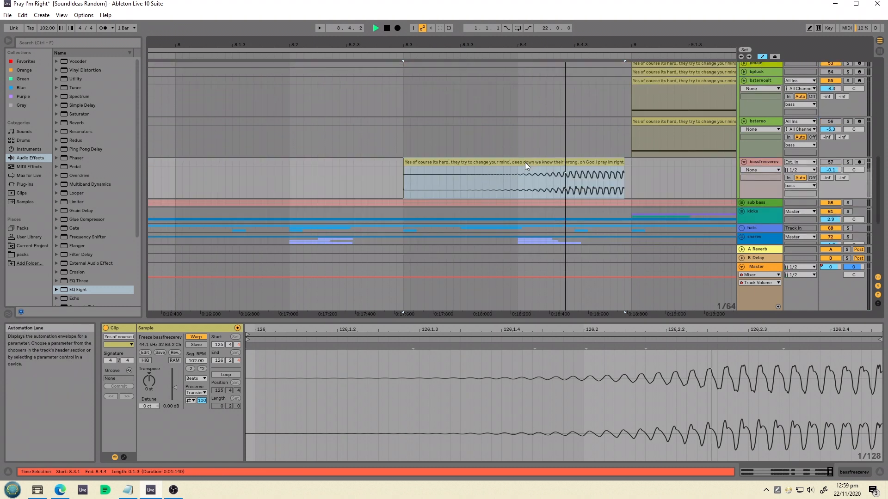
pyautogui.press('space')
# Activate the bassfreezerev track and play the reversed lead-in
pyautogui.scroll(2, 680, 164)
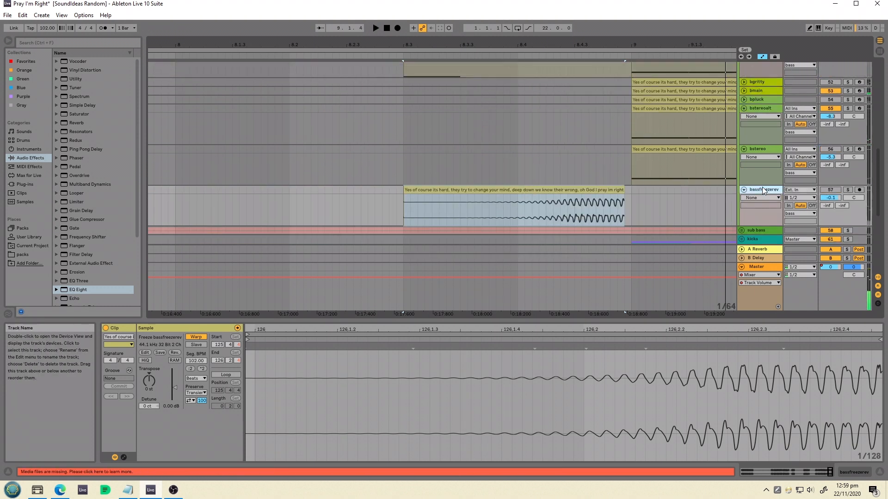
pyautogui.click(831, 189)
pyautogui.press('space')
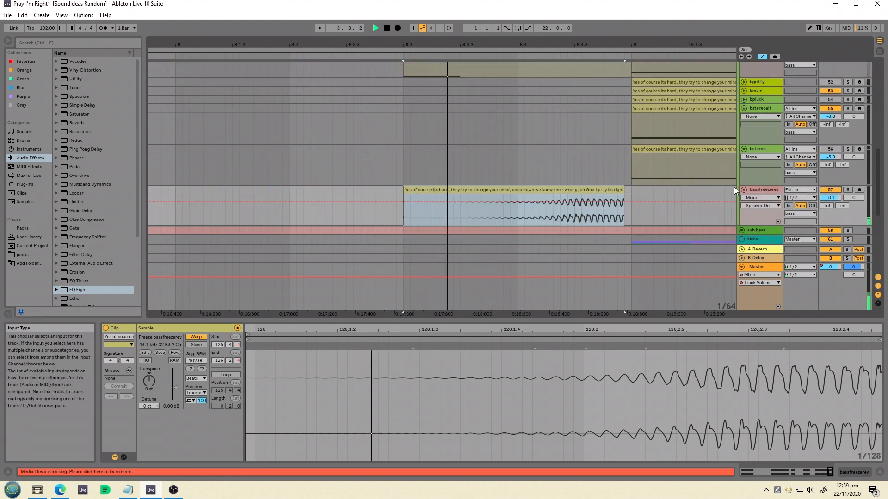
# Lower the reversed clip's gain to -1.42 dB and play it in context
pyautogui.click(611, 190)
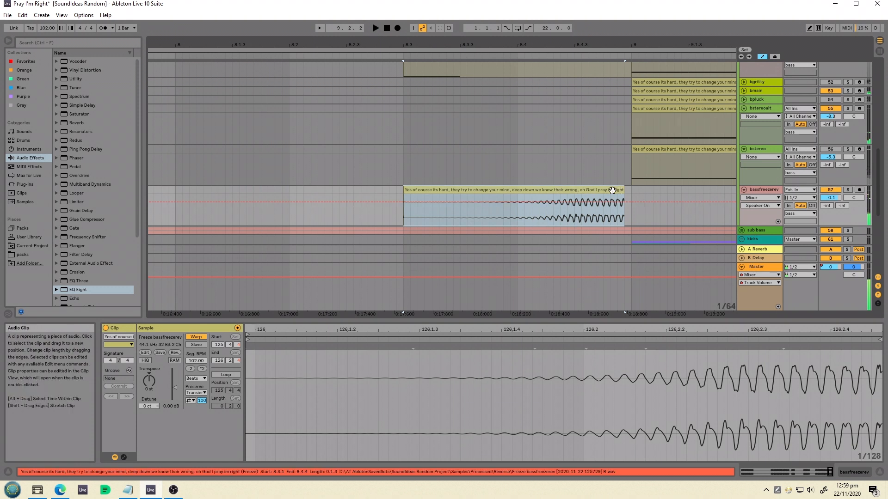
pyautogui.press('space')
pyautogui.press('space')
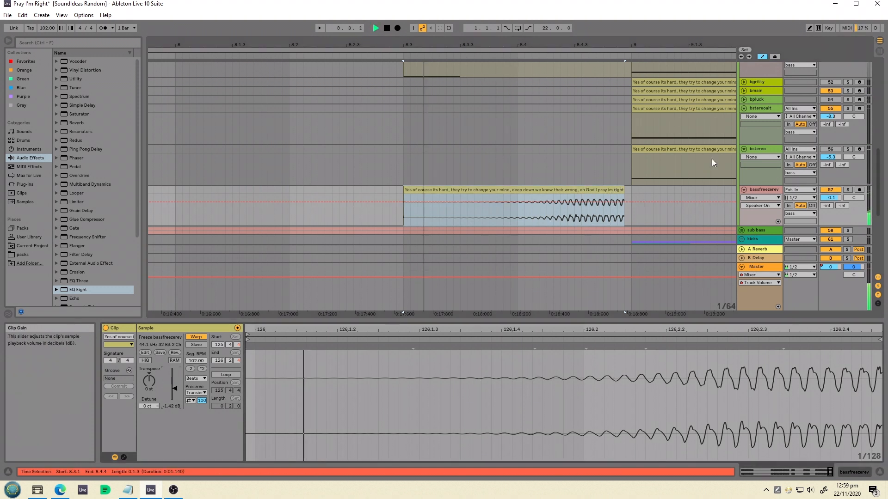
# Hide the automation lanes and add a very short fade-out at the reversed clip's end
pyautogui.press('a')
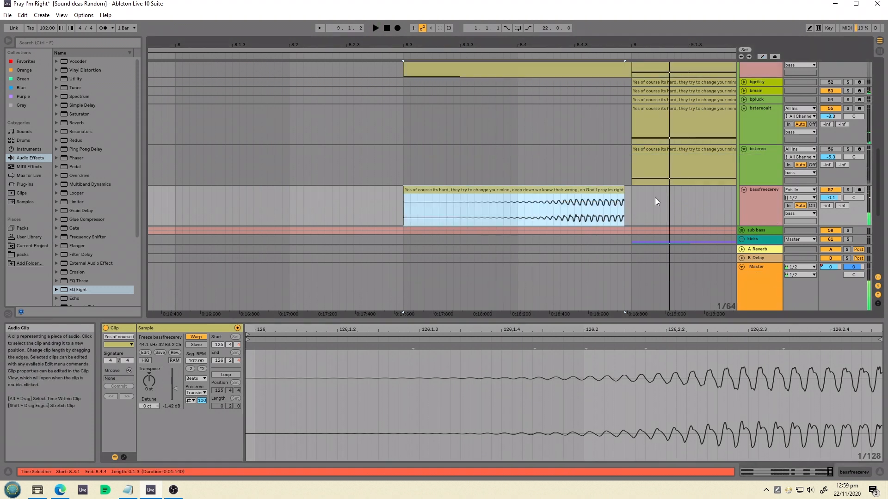
pyautogui.press('a')
pyautogui.press('a')
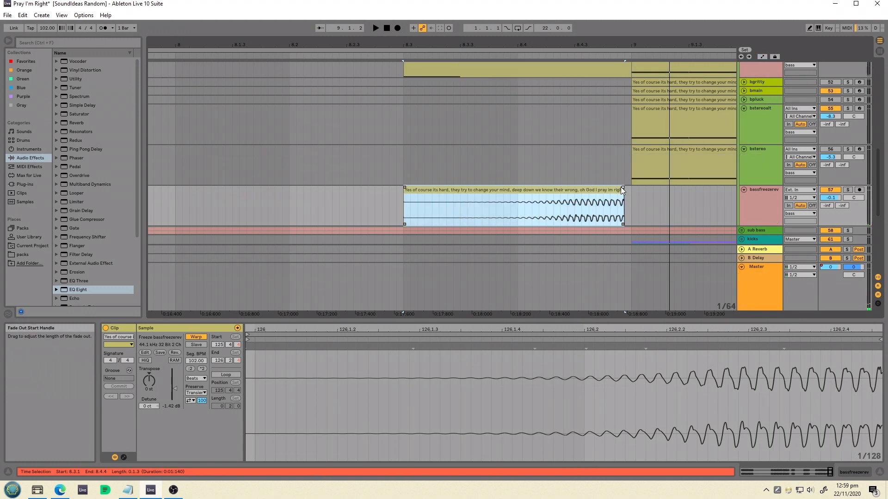
pyautogui.click(594, 212)
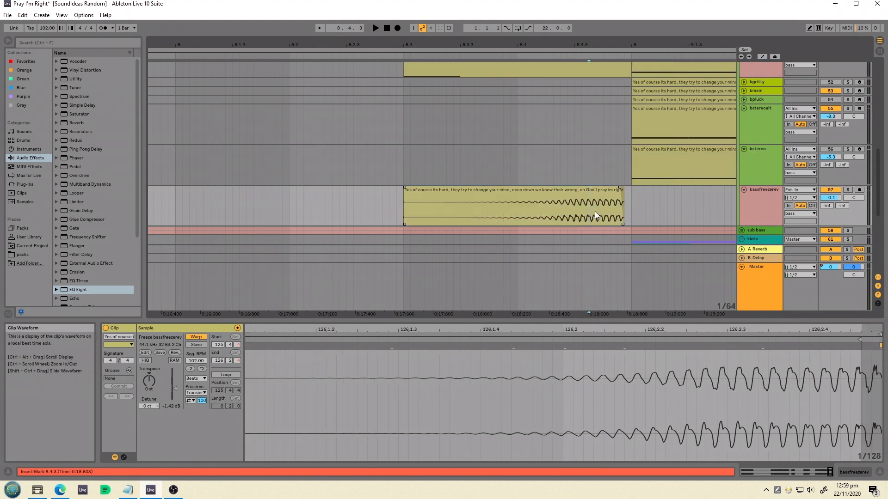
# Select the reversed bass clip before bar 9 and play the transition with the other tracks
pyautogui.click(569, 191)
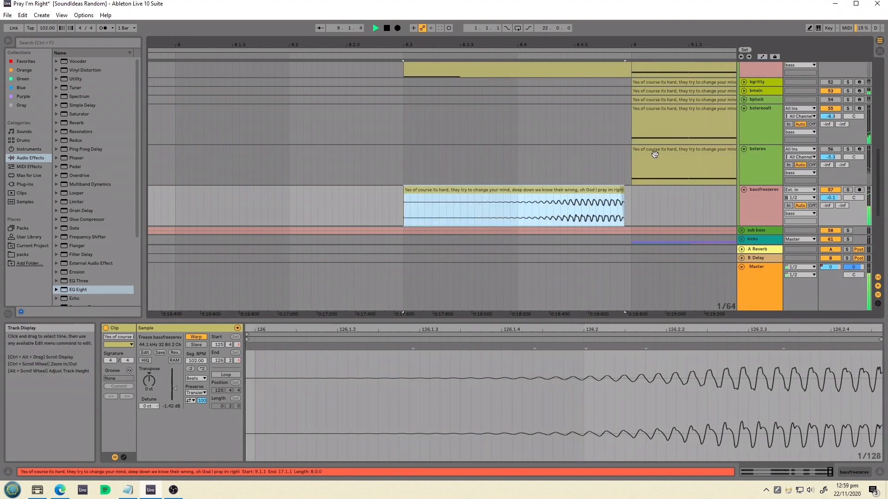
pyautogui.moveTo(596, 44); pyautogui.dragTo(596, 29)
pyautogui.press('space')
pyautogui.scroll(4, 816, 149)
pyautogui.press('space')
pyautogui.press('space')
pyautogui.scroll(-4, 587, 201)
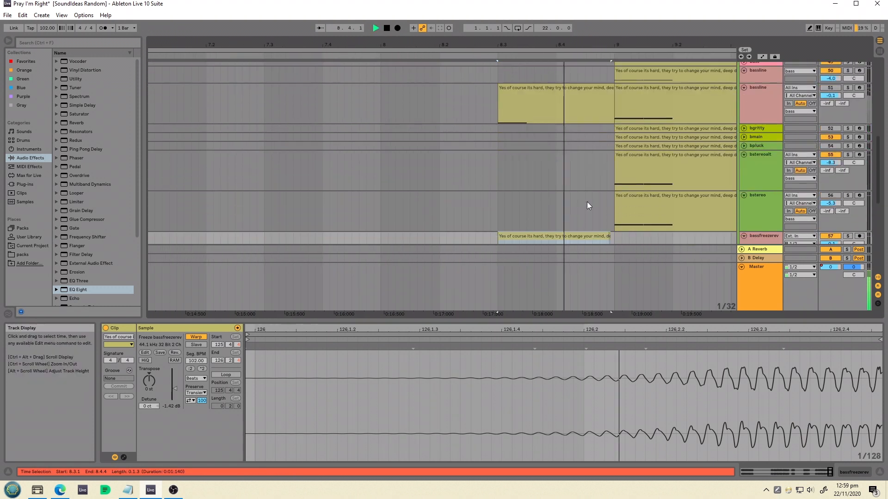
# Lower the reversed clip's gain to -10.6 dB and replay the transition into bar 9
pyautogui.moveTo(172, 388); pyautogui.dragTo(175, 393)
pyautogui.press('space')
pyautogui.click(591, 181)
pyautogui.press('space')
pyautogui.press('space')
pyautogui.press('space')
pyautogui.click(593, 180)
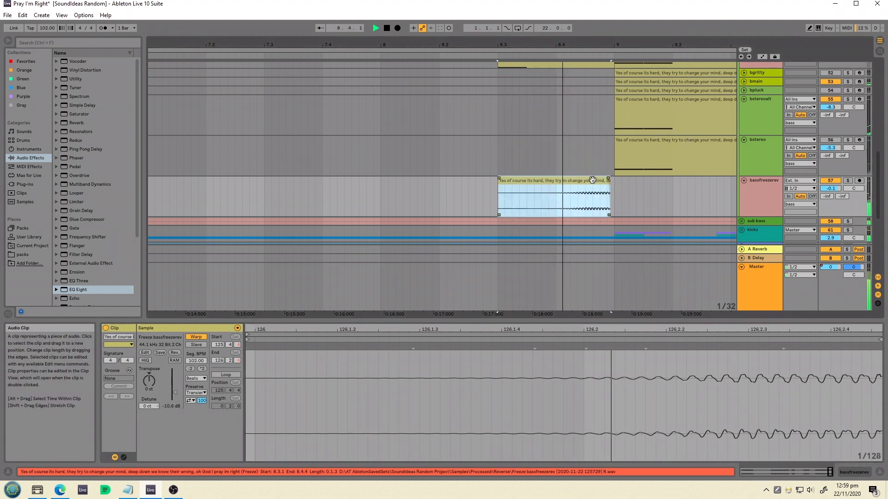
# Shorten the reversed clip to run from 8.3.2 to 8.4.4 and play it in context
pyautogui.moveTo(611, 182); pyautogui.dragTo(592, 183)
pyautogui.click(584, 191)
pyautogui.press('space')
pyautogui.press('space')
pyautogui.press('space')
pyautogui.press('space')
pyautogui.click(597, 200)
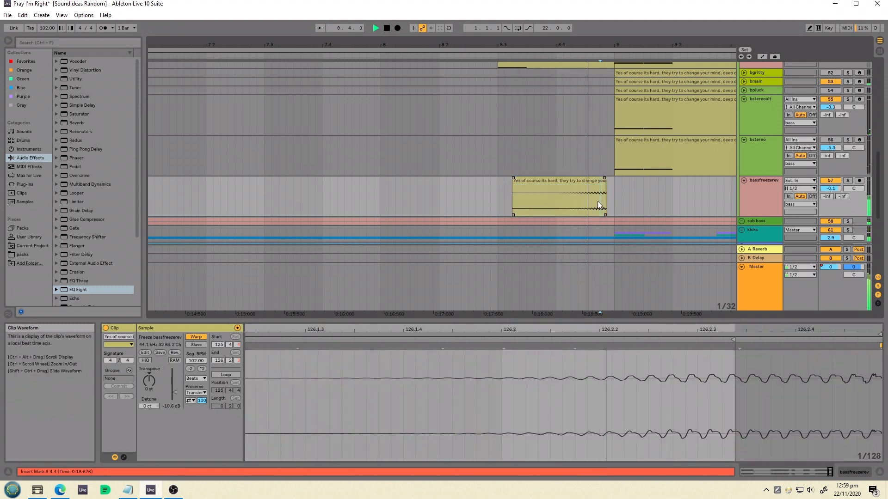
pyautogui.press('space')
pyautogui.click(591, 183)
pyautogui.press('space')
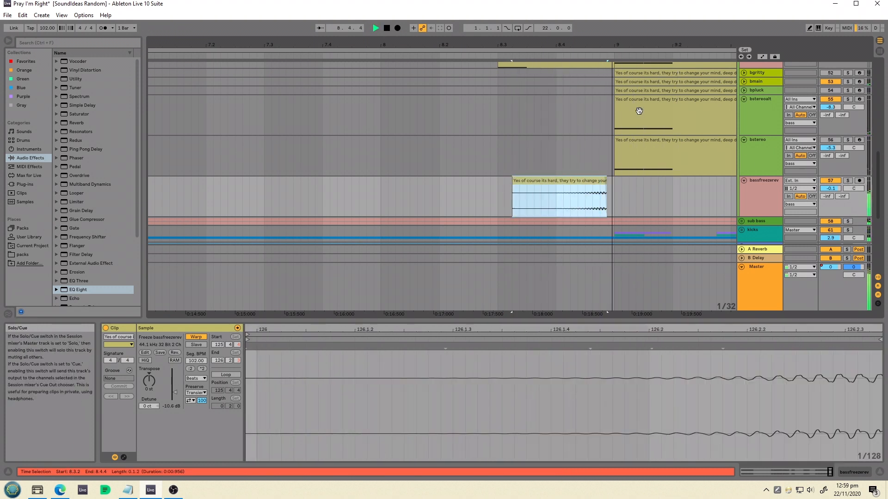
# Step back through the undo history to the frozen bass clips on bassfreezerev and copy the one spanning bars 17 to 25
pyautogui.moveTo(633, 45); pyautogui.dragTo(633, 3)
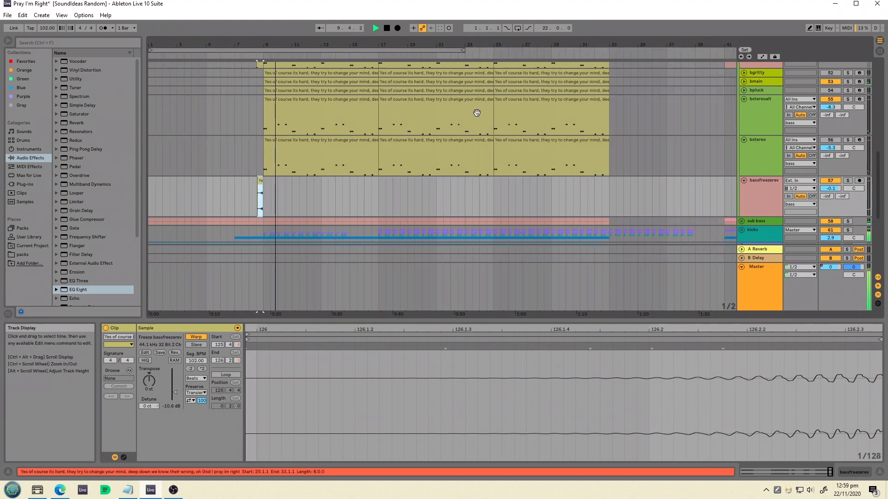
pyautogui.scroll(5, 468, 143)
pyautogui.moveTo(527, 46); pyautogui.dragTo(527, 28)
pyautogui.scroll(-4, 274, 129)
pyautogui.scroll(-8, 303, 132)
pyautogui.scroll(7, 306, 131)
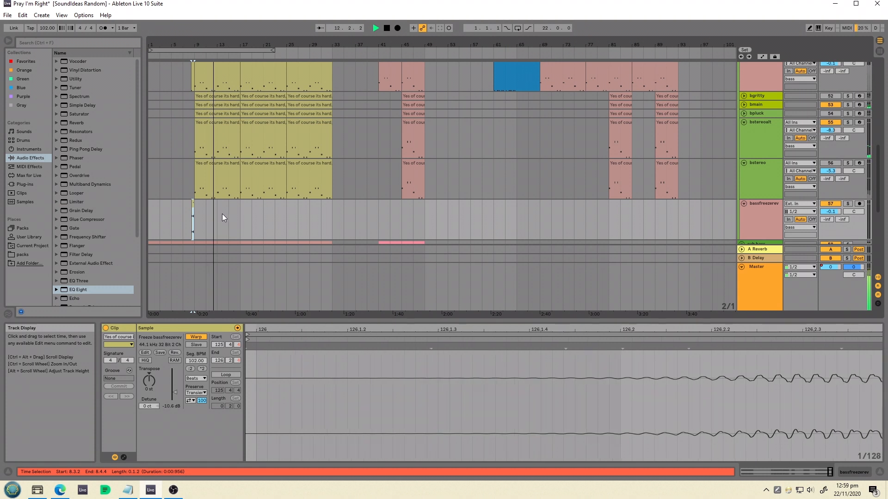
pyautogui.hotkey('ctrl', 'z')
pyautogui.hotkey('ctrl', 'z')
pyautogui.hotkey('ctrl', 'z')
pyautogui.hotkey('ctrl', 'z')
pyautogui.hotkey('ctrl', 'z')
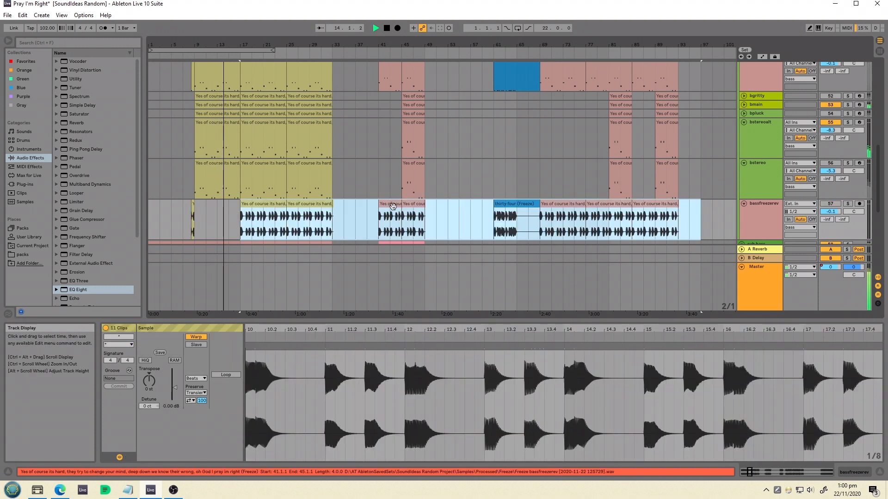
pyautogui.click(271, 202)
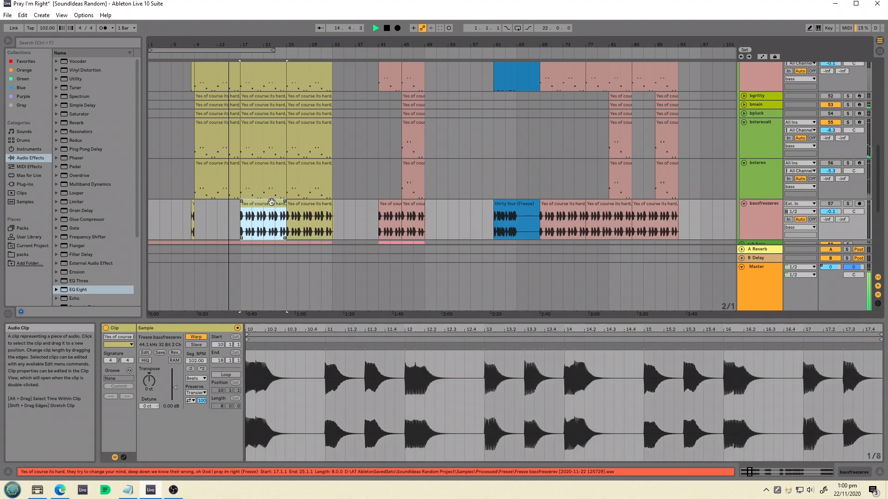
# Redo the lead-in edits and paste the copied frozen bass clip at bar 17 on bassfreezerev
pyautogui.hotkey('ctrl', 'z')
pyautogui.hotkey('ctrl', 'z')
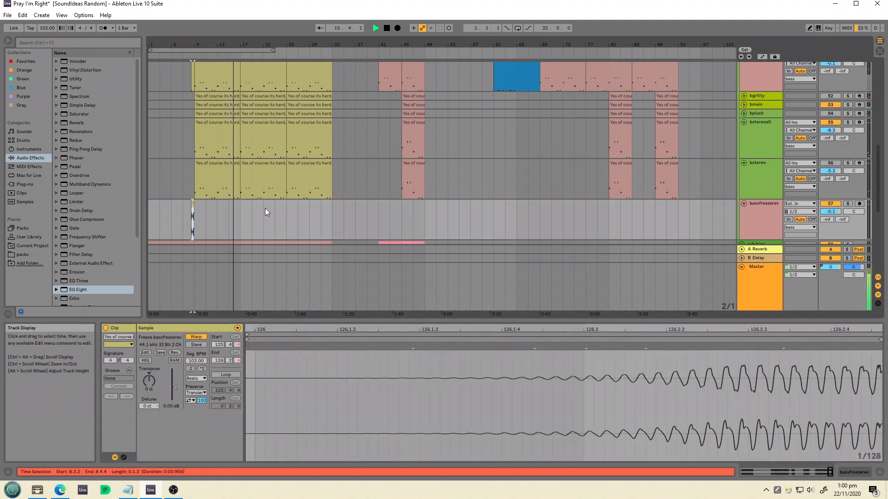
pyautogui.hotkey('ctrl', 'z')
pyautogui.hotkey('ctrl', 'z')
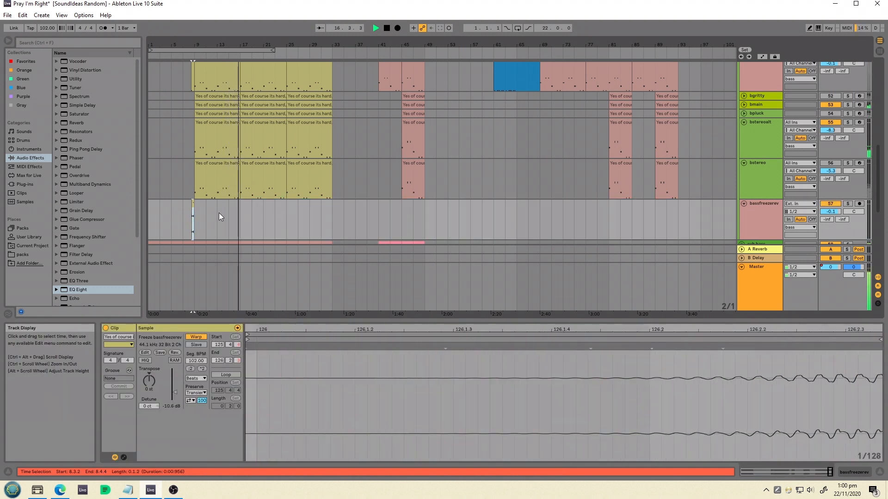
pyautogui.click(239, 215)
pyautogui.hotkey('ctrl', 'v')
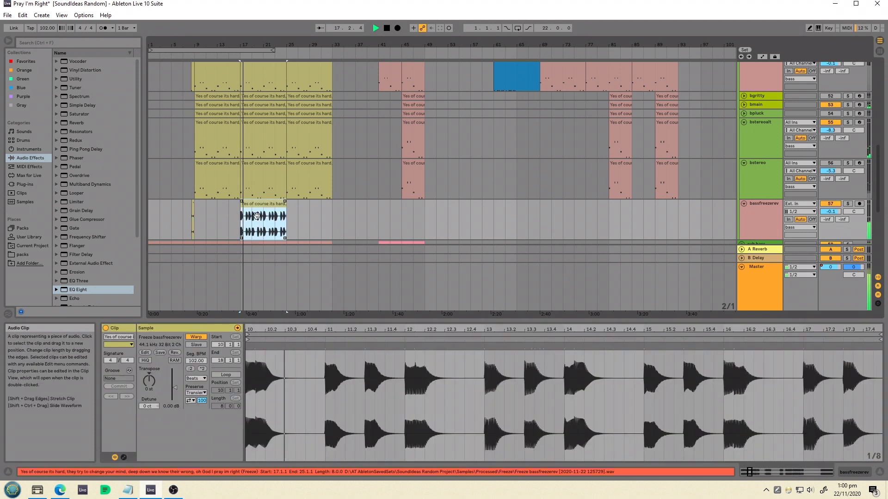
# Collapse the bassfreezerev track and colour it red
pyautogui.click(744, 203)
pyautogui.rightClick(761, 204)
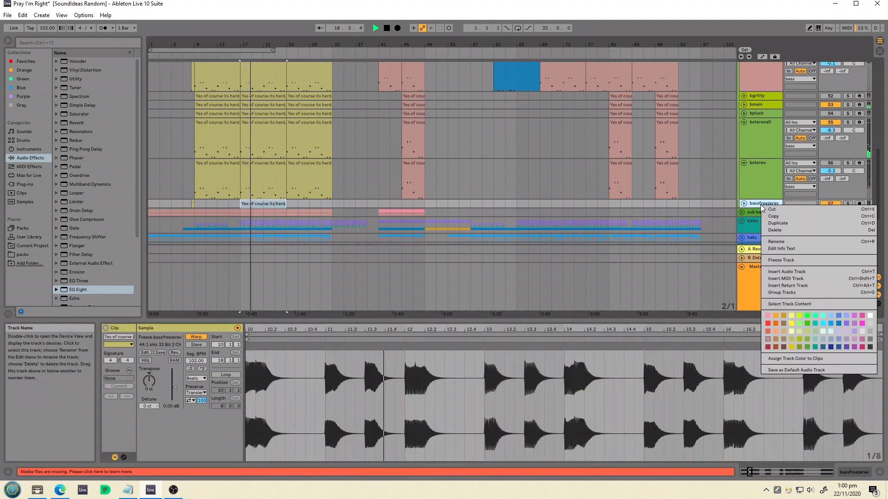
pyautogui.click(766, 330)
pyautogui.scroll(8, 762, 182)
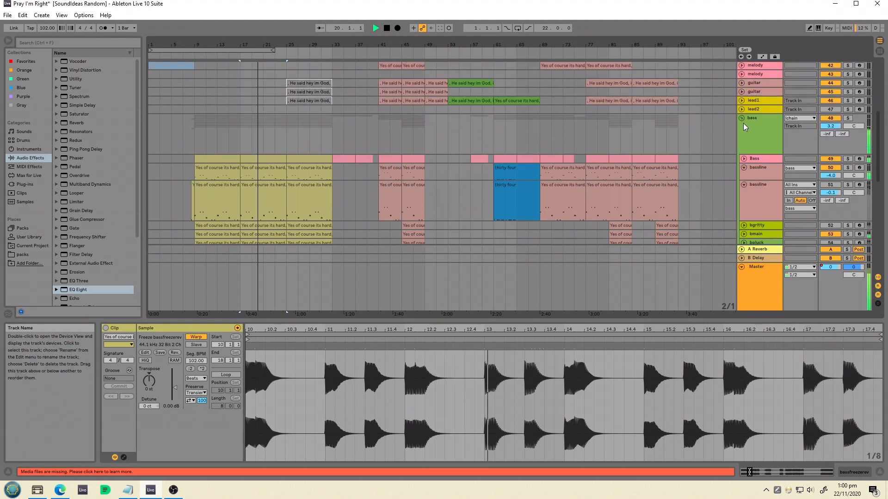
# Copy the one-bar section before bar 9 containing the reversed lead-in, and move the frozen bass clip from bar 17 to bar 9
pyautogui.click(742, 118)
pyautogui.scroll(-4, 416, 151)
pyautogui.scroll(4, 277, 146)
pyautogui.moveTo(186, 45); pyautogui.dragTo(294, 122)
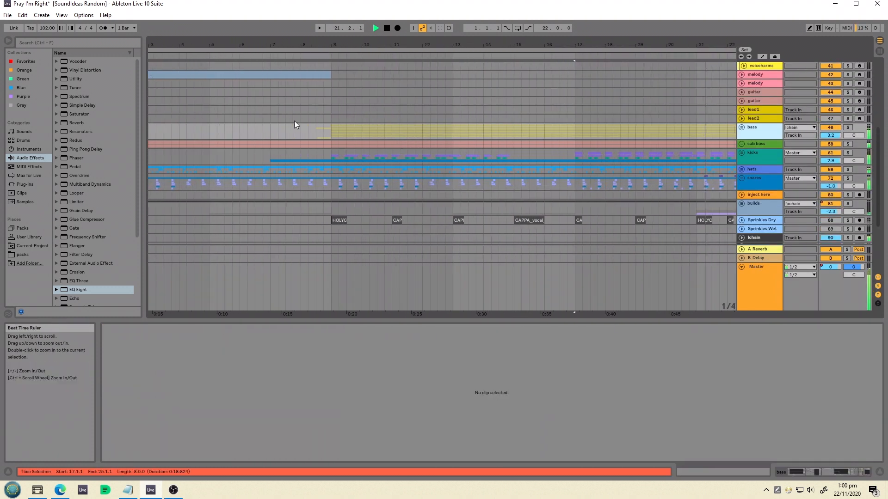
pyautogui.click(741, 128)
pyautogui.scroll(-5, 362, 180)
pyautogui.moveTo(303, 183); pyautogui.dragTo(331, 183)
pyautogui.moveTo(372, 45); pyautogui.dragTo(250, 44)
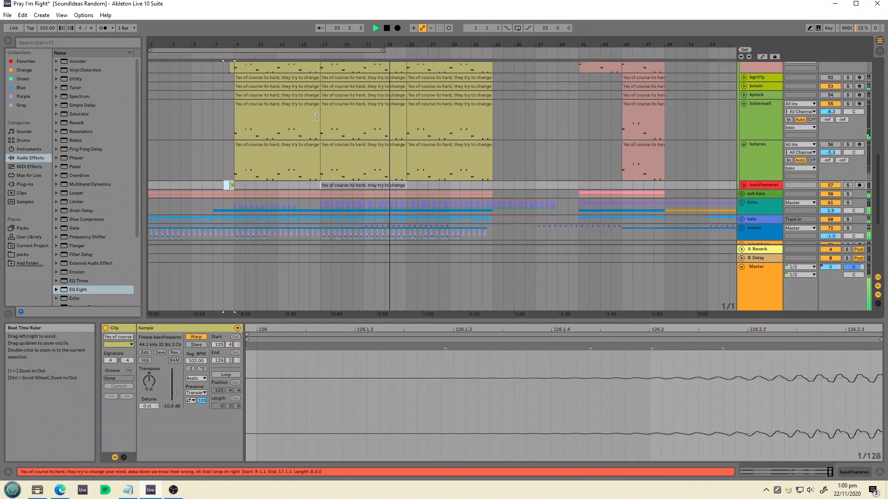
pyautogui.click(372, 185)
pyautogui.moveTo(372, 185); pyautogui.dragTo(293, 185)
# Try a copy of the reversed lead-in at bar 24 on bassfreezerev, play the transition and undo the paste
pyautogui.click(397, 185)
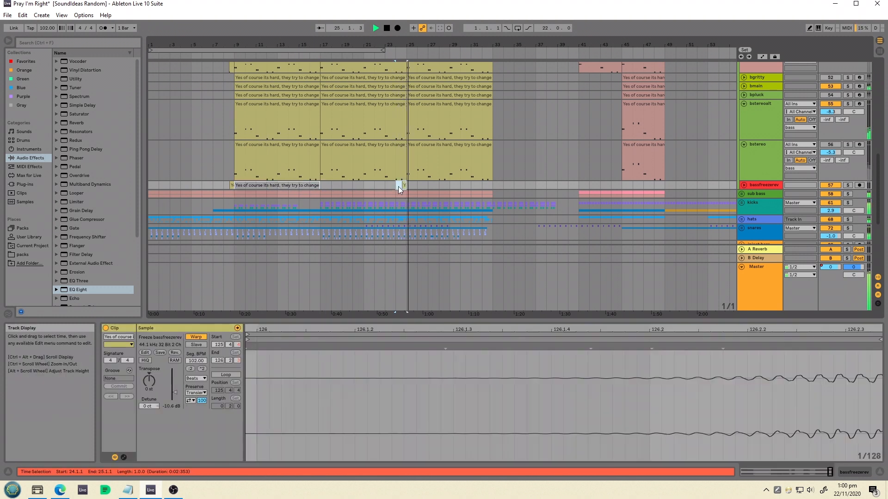
pyautogui.click(403, 186)
pyautogui.press('space')
pyautogui.press('space')
pyautogui.moveTo(415, 45); pyautogui.dragTo(415, 67)
pyautogui.press('space')
pyautogui.press('space')
pyautogui.hotkey('ctrl', 'z')
# Try different insert positions for the reversed lead-in near bar 33 and paste it at 31.4.1
pyautogui.click(603, 184)
pyautogui.hotkey('ctrl', 'v')
pyautogui.click(590, 186)
pyautogui.press('space')
pyautogui.hotkey('ctrl', 'z')
pyautogui.hotkey('ctrl', 'v')
pyautogui.press('space')
pyautogui.hotkey('ctrl', 'z')
pyautogui.click(582, 185)
pyautogui.hotkey('ctrl', 'v')
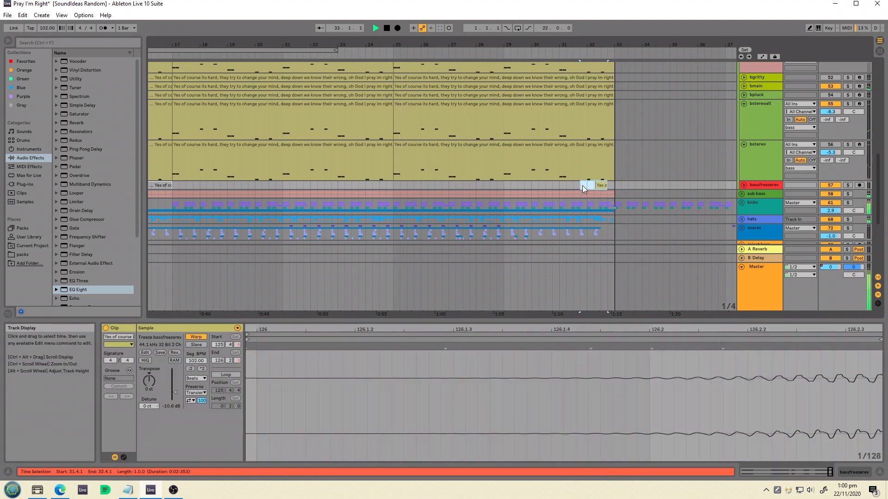
# Play the pasted lead-in and shift it later so its one-bar section starts at 32.1.1, leading into bar 33
pyautogui.press('space')
pyautogui.press('space')
pyautogui.moveTo(618, 44); pyautogui.dragTo(619, 73)
pyautogui.moveTo(553, 184); pyautogui.dragTo(574, 182)
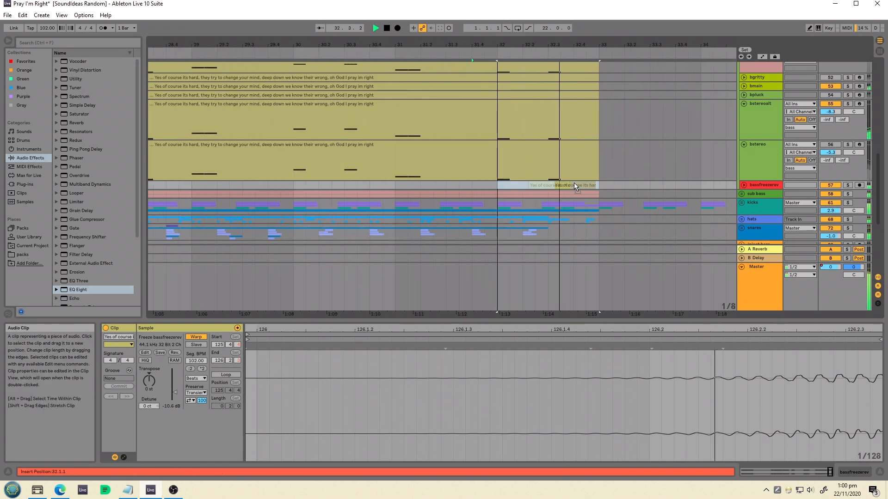
pyautogui.click(643, 182)
# Select bars 17 to 33 on the kicks track, collapse its duckingreverb rack and open its SPAN analyzer
pyautogui.moveTo(625, 45); pyautogui.dragTo(622, 18)
pyautogui.press('-')
pyautogui.moveTo(560, 209); pyautogui.dragTo(353, 209)
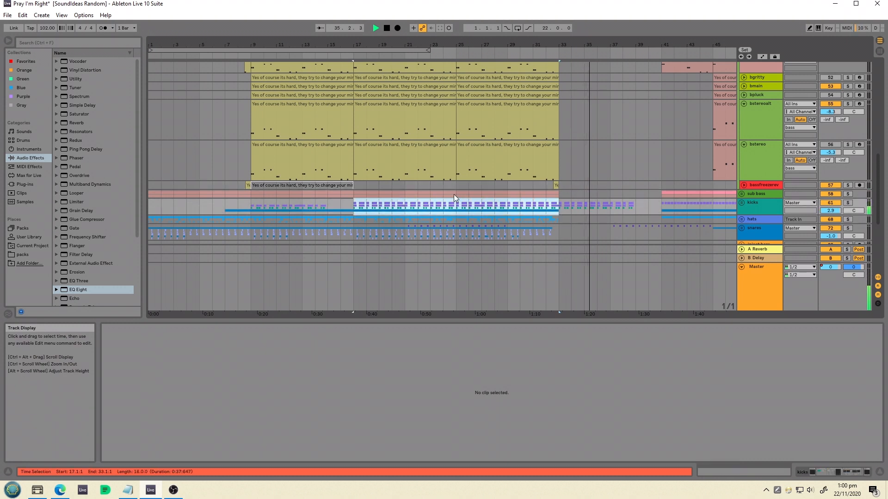
pyautogui.click(765, 202)
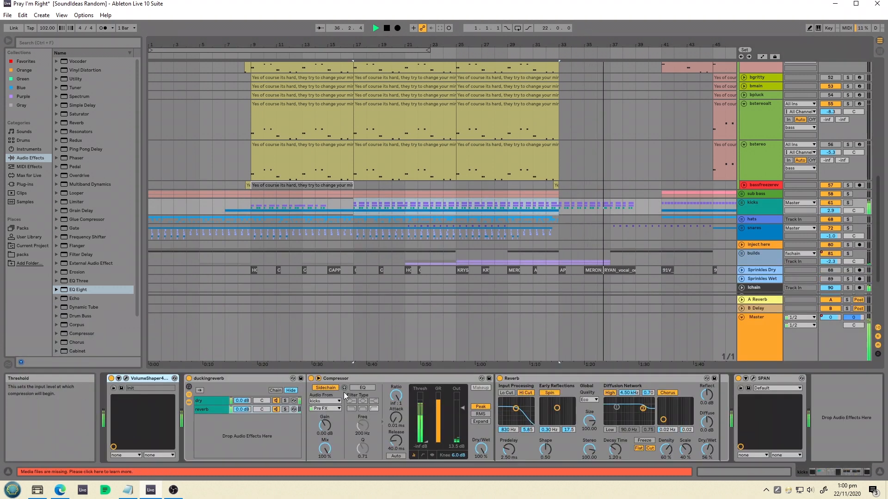
pyautogui.doubleClick(206, 379)
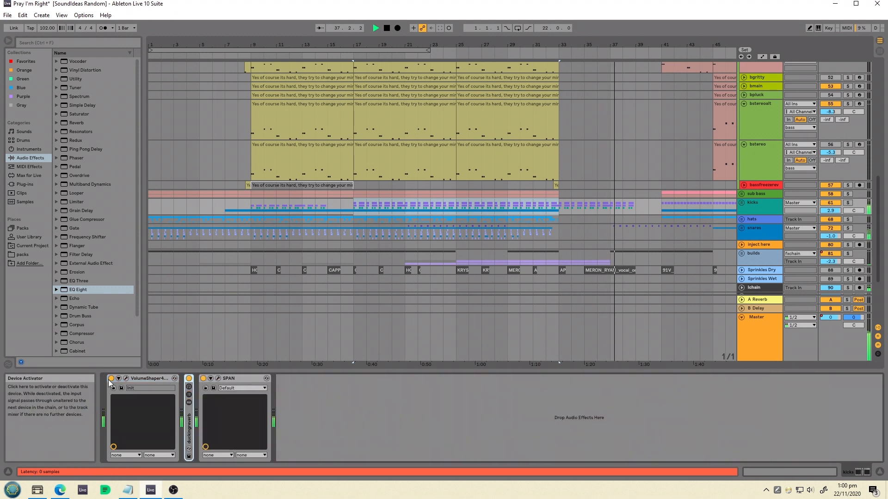
pyautogui.click(218, 378)
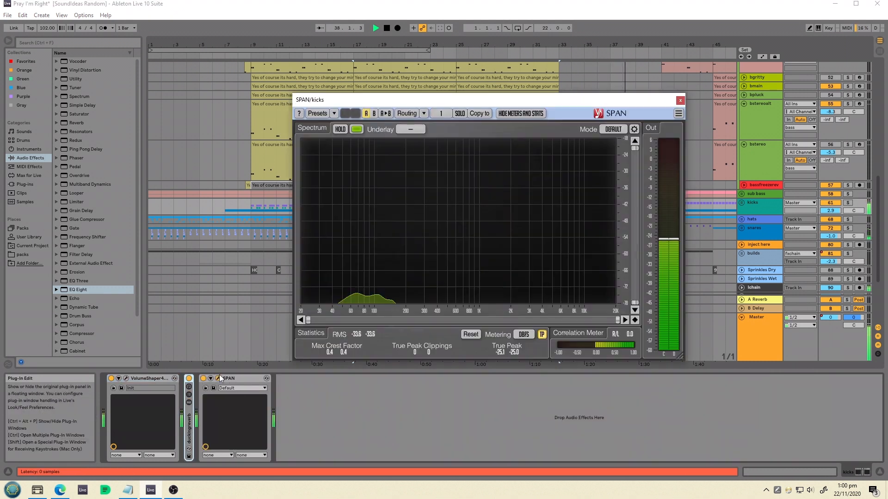
# Examine the kicks' spectrum in SPAN during playback, close the analyzer and stop playback
pyautogui.click(762, 154)
pyautogui.click(759, 151)
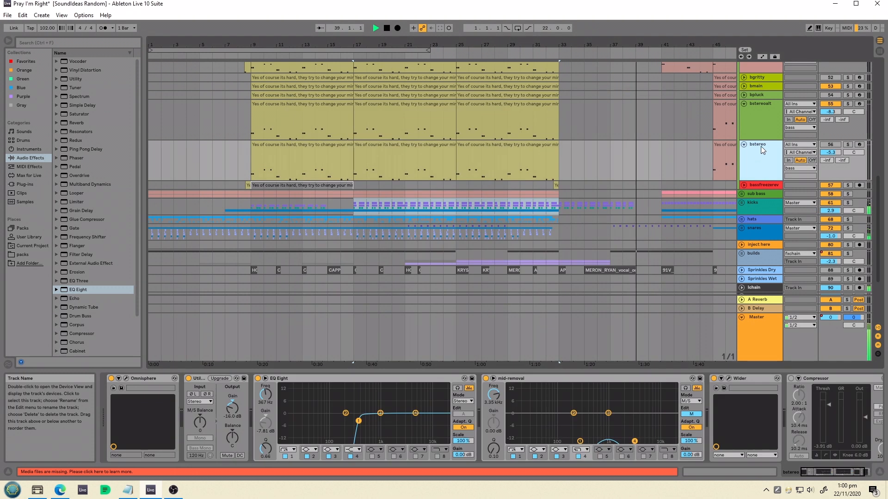
pyautogui.click(759, 204)
pyautogui.press('Tab')
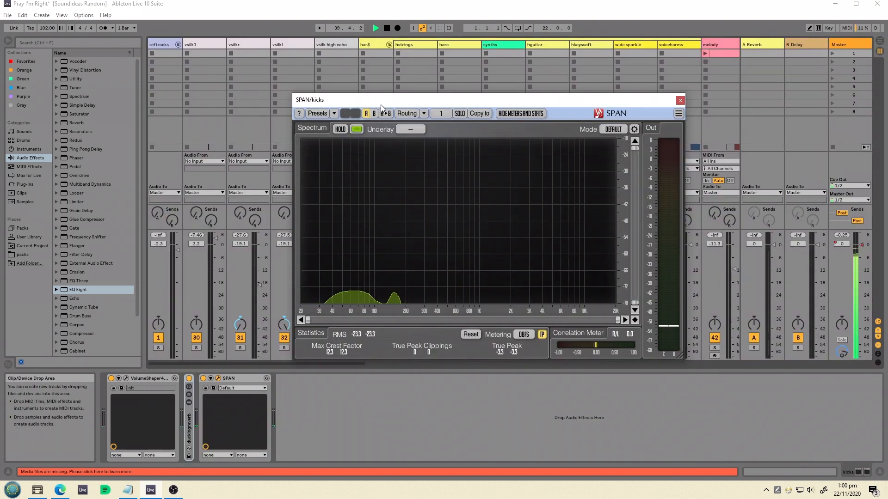
pyautogui.moveTo(497, 101); pyautogui.dragTo(567, 107)
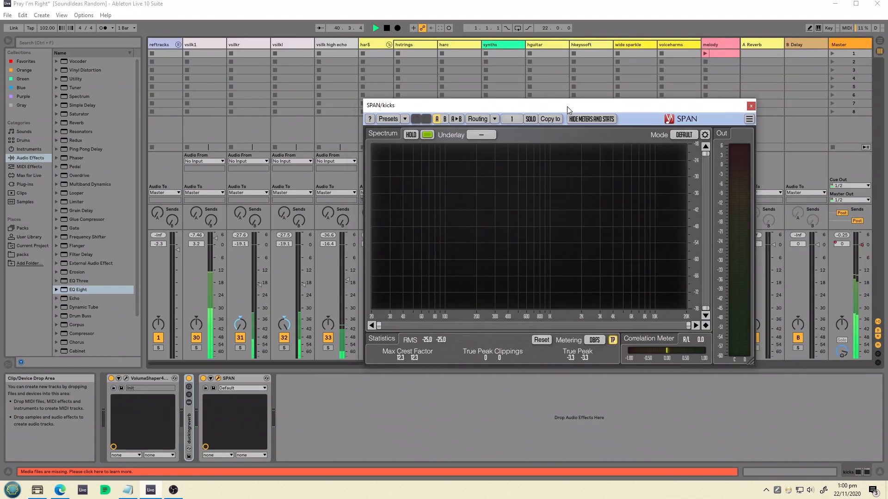
pyautogui.press('Tab')
pyautogui.click(546, 106)
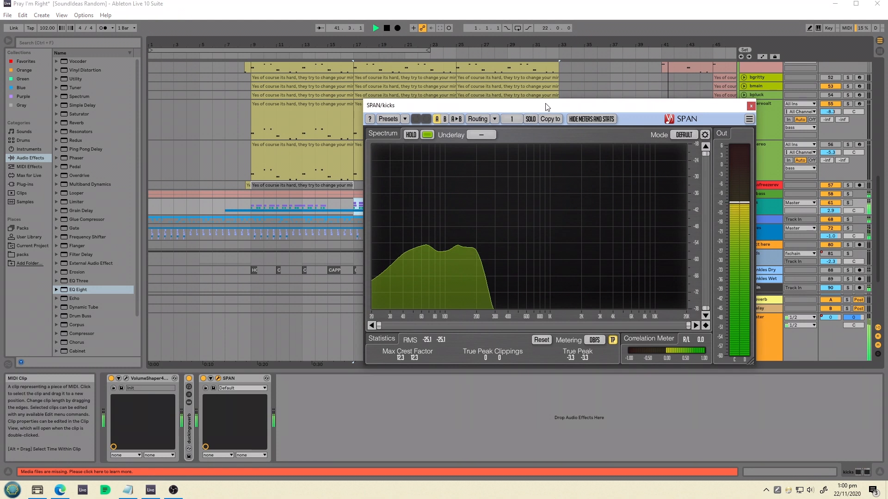
pyautogui.hotkey('alt', 'F4')
pyautogui.press('space')
# Solo the hkeyssoft track and play it from bar 41
pyautogui.scroll(4, 312, 142)
pyautogui.scroll(5, 312, 143)
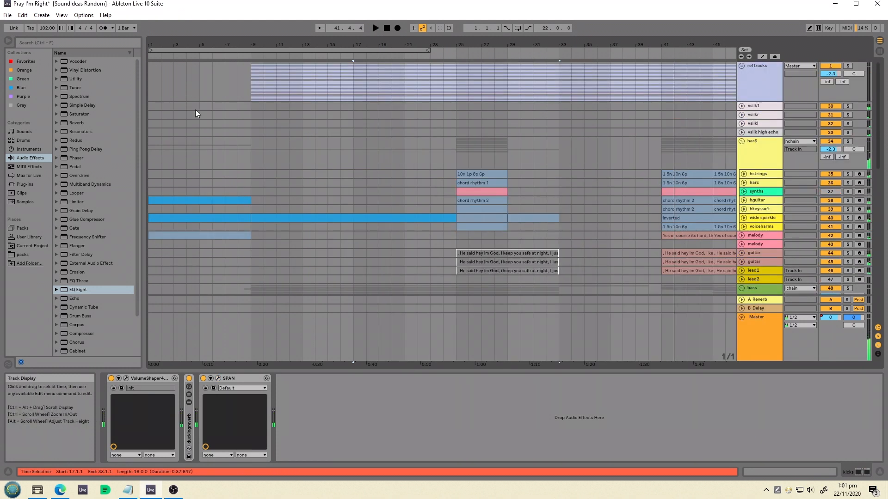
pyautogui.click(154, 72)
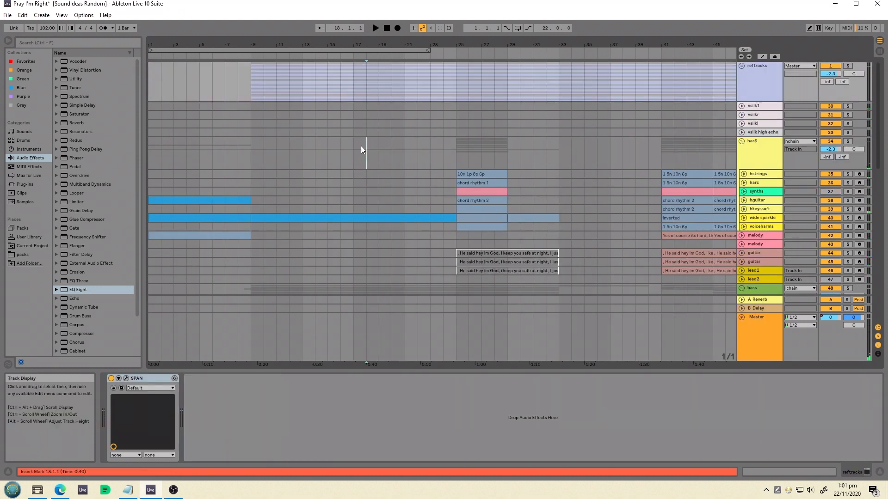
pyautogui.click(365, 146)
pyautogui.scroll(-2, 393, 153)
pyautogui.click(659, 163)
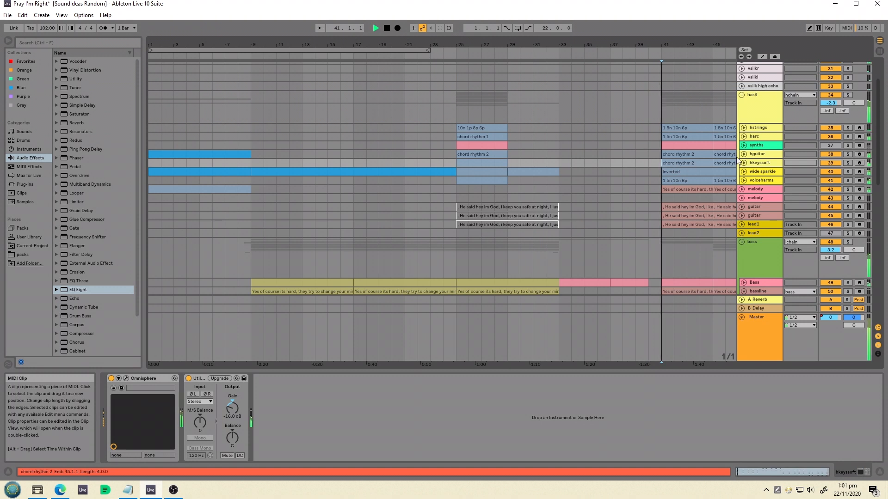
pyautogui.click(847, 163)
pyautogui.press('space')
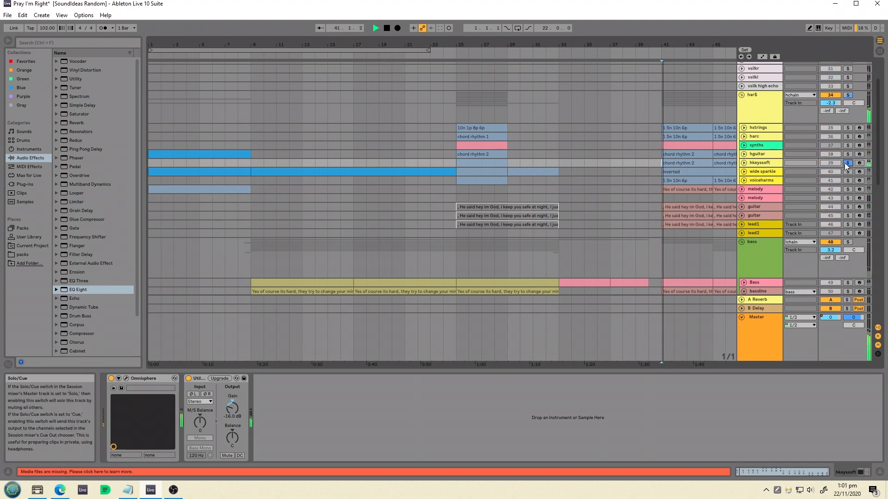
# Solo the wide sparkle track, play it from bar 41 and open its clip there
pyautogui.click(848, 172)
pyautogui.press('space')
pyautogui.press('space')
pyautogui.press('space')
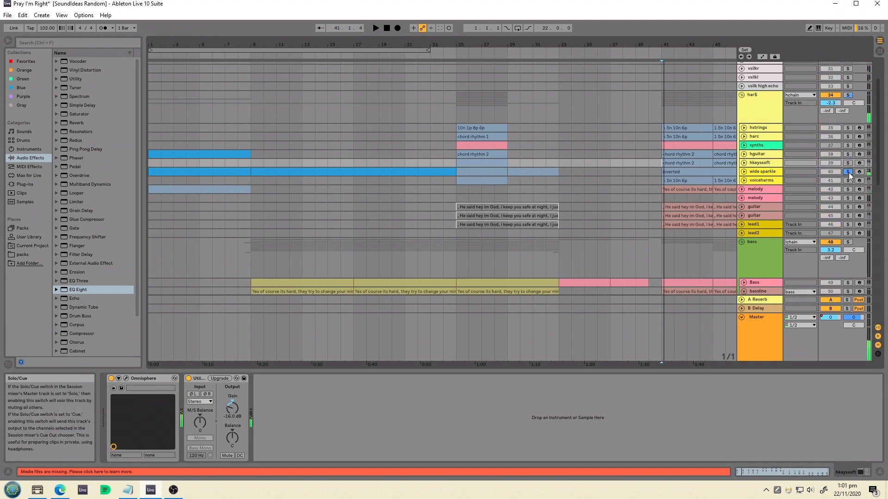
pyautogui.doubleClick(688, 172)
pyautogui.press('space')
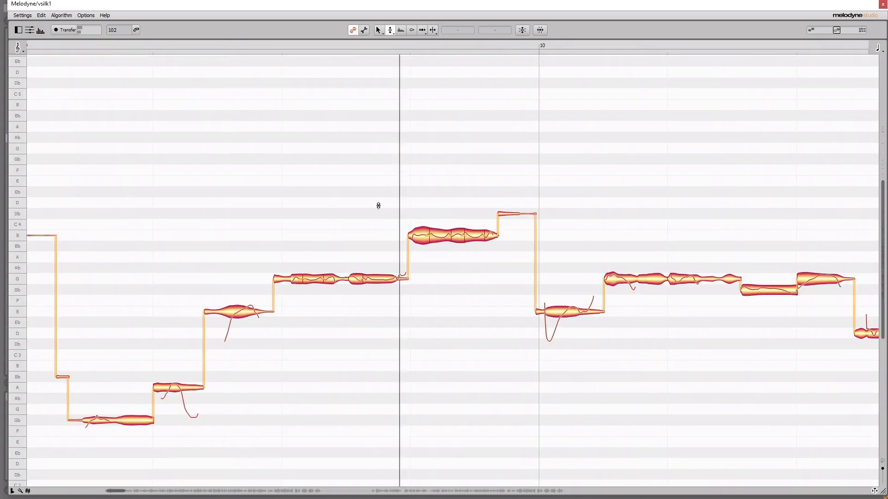
# Adjust the pitch of stray vsilk1 vocal notes in Melodyne, including the Db3 note in bar 11, through bar 14
pyautogui.click(177, 395)
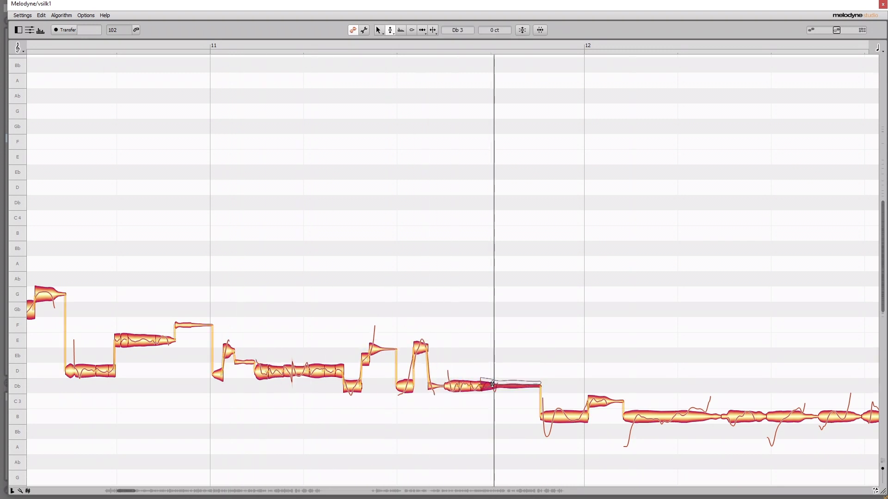
pyautogui.moveTo(492, 384); pyautogui.dragTo(478, 314)
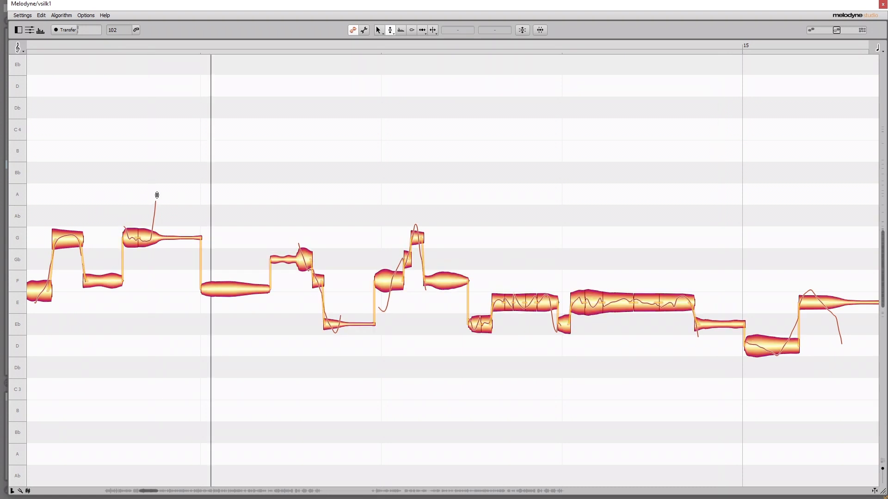
pyautogui.moveTo(374, 190); pyautogui.dragTo(715, 364)
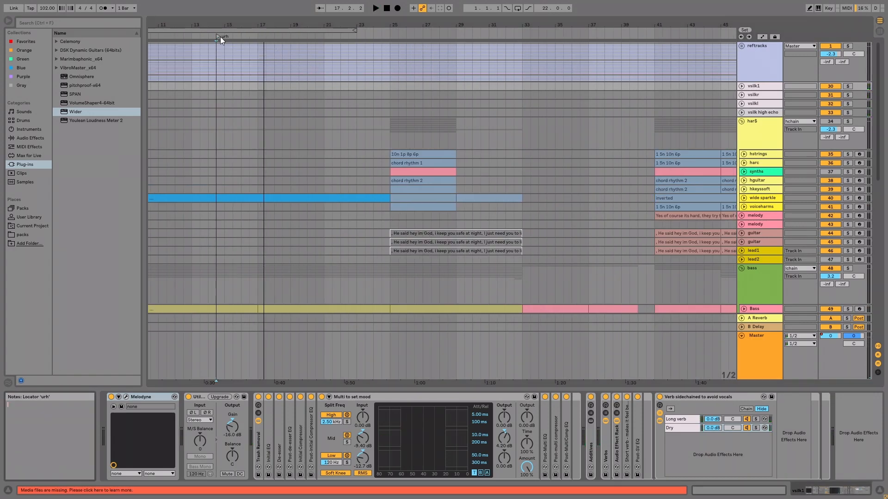
# Name the locator at bar 14 "vrh melodyne edit" and save the set
pyautogui.click(220, 37)
pyautogui.scroll(-6, 195, 42)
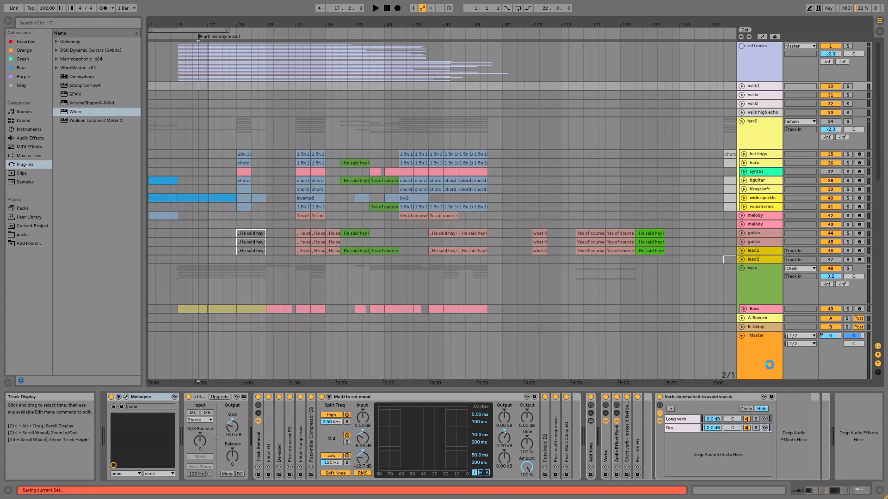
pyautogui.click(769, 365)
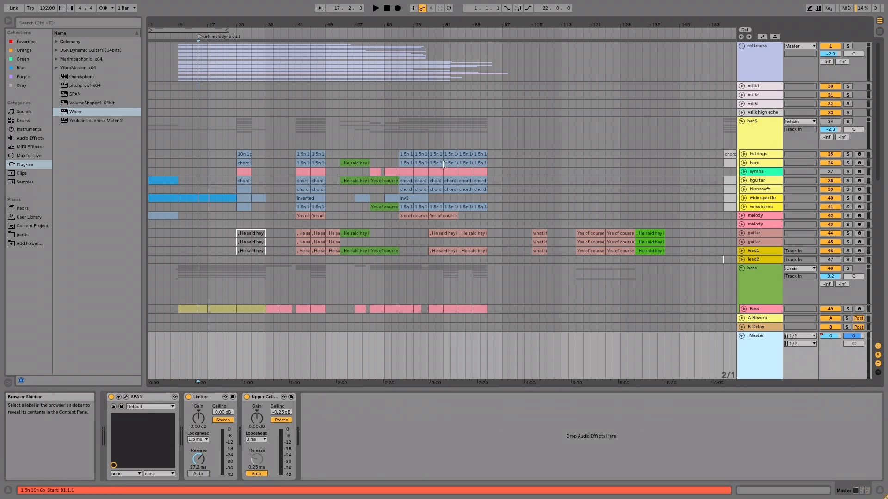
# Delete the Reverb and Delay return tracks
pyautogui.scroll(-10, 777, 246)
pyautogui.click(766, 319)
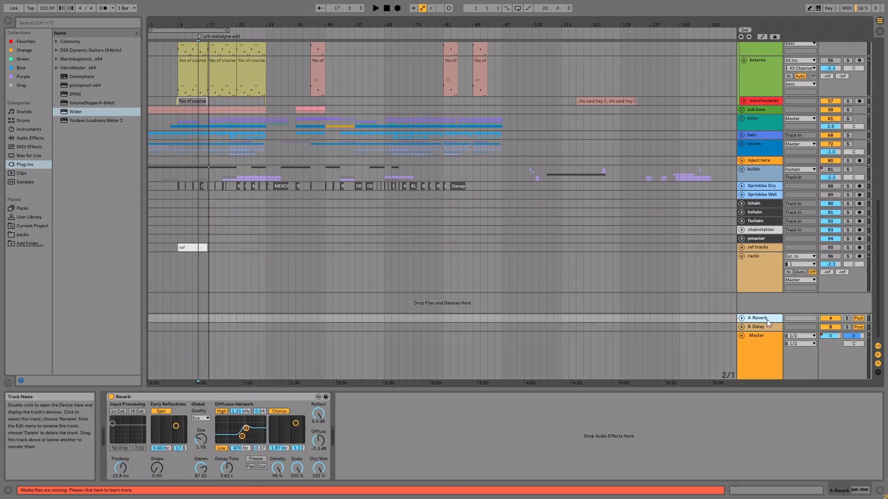
pyautogui.press('Delete')
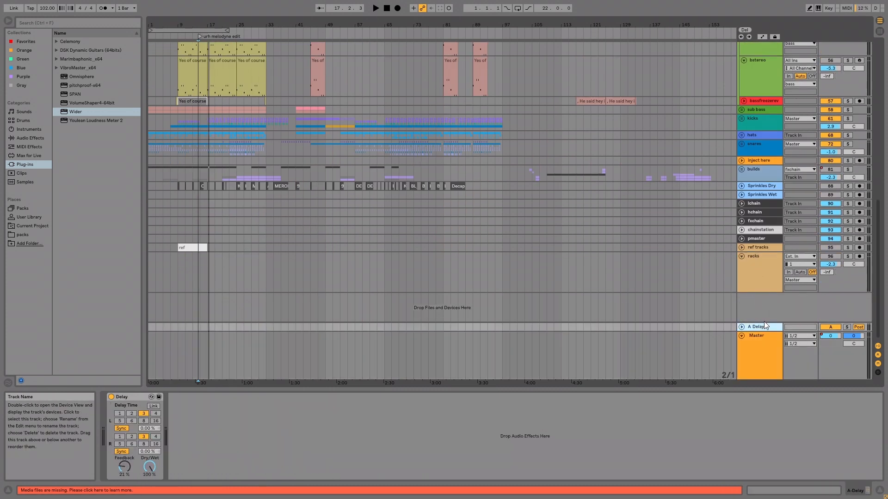
pyautogui.press('Delete')
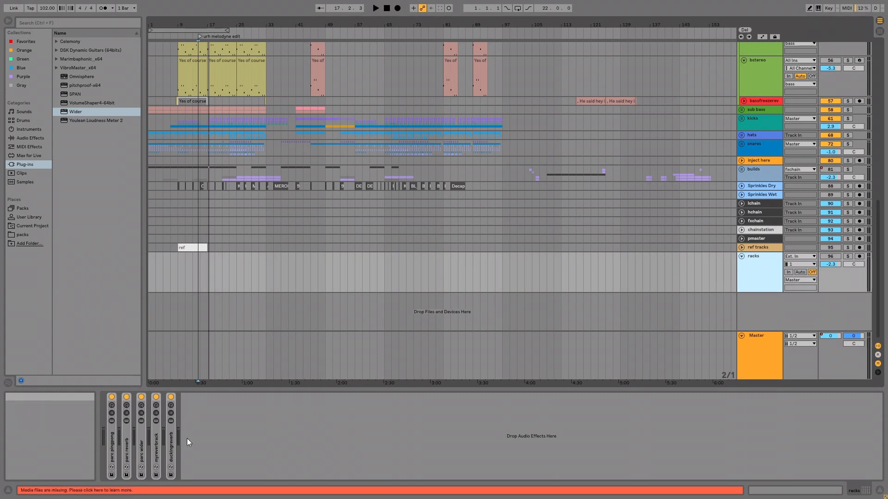
# Insert an EQ Eight between SPAN and the Limiter on the Master track and rename it "sub50 remover"
pyautogui.click(758, 335)
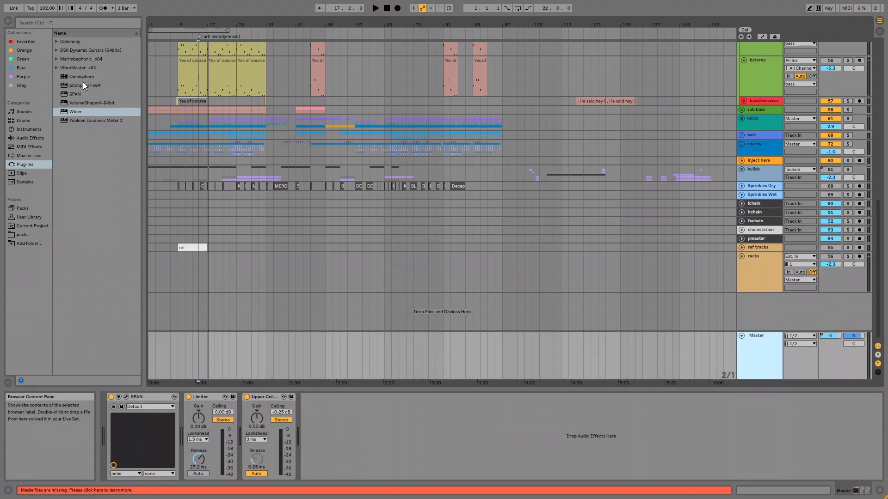
pyautogui.click(28, 137)
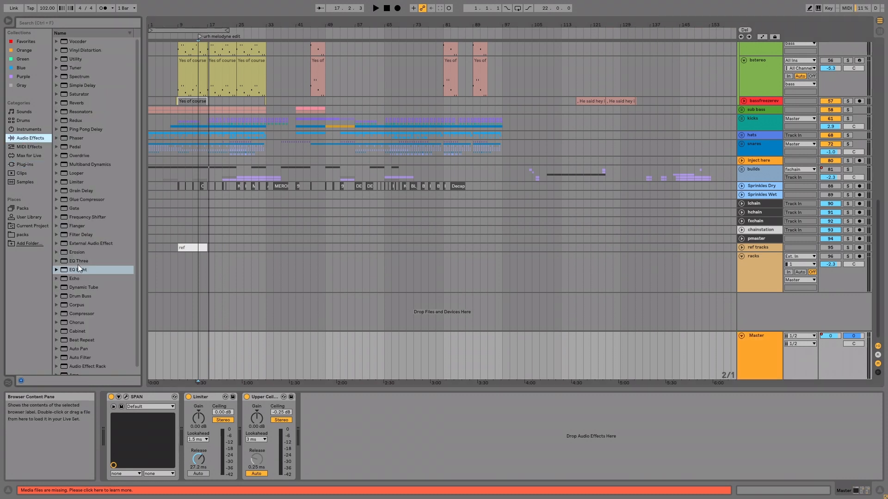
pyautogui.moveTo(215, 321); pyautogui.dragTo(218, 390)
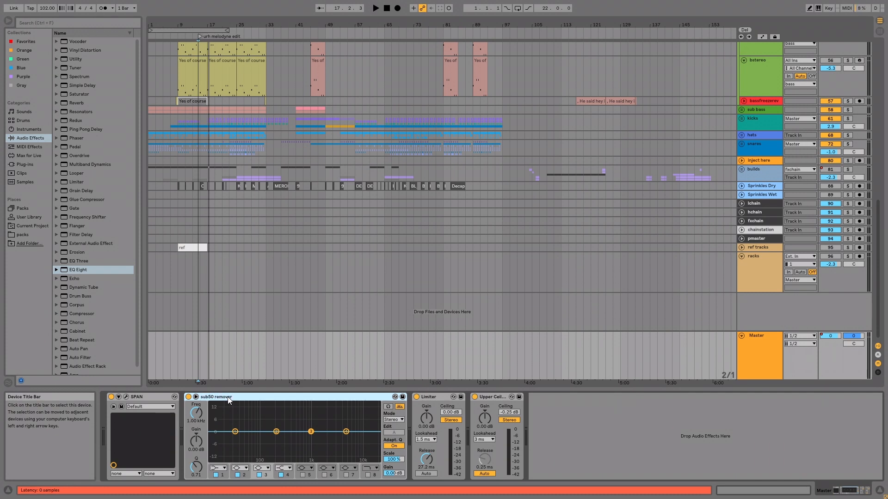
# Make band 1 of the sub50 remover a low-cut filter at about 48 Hz and play the song
pyautogui.click(218, 468)
pyautogui.click(214, 409)
pyautogui.press('space')
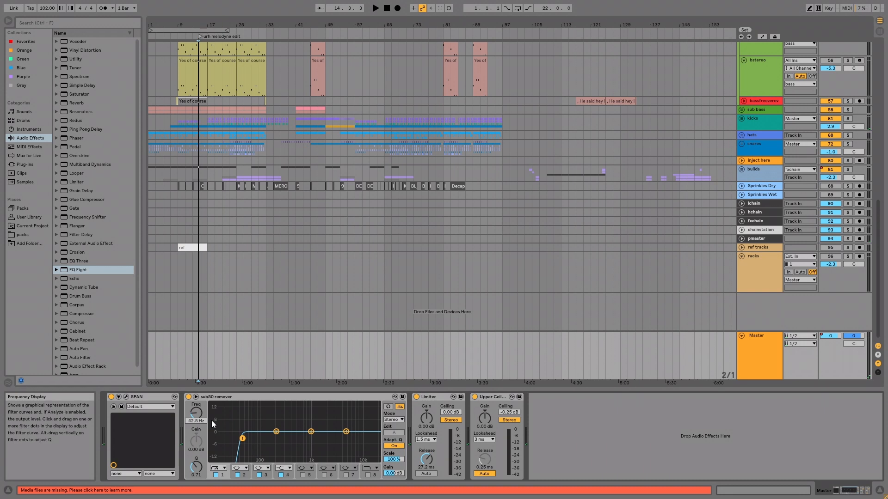
pyautogui.moveTo(204, 421); pyautogui.dragTo(205, 418)
pyautogui.press('space')
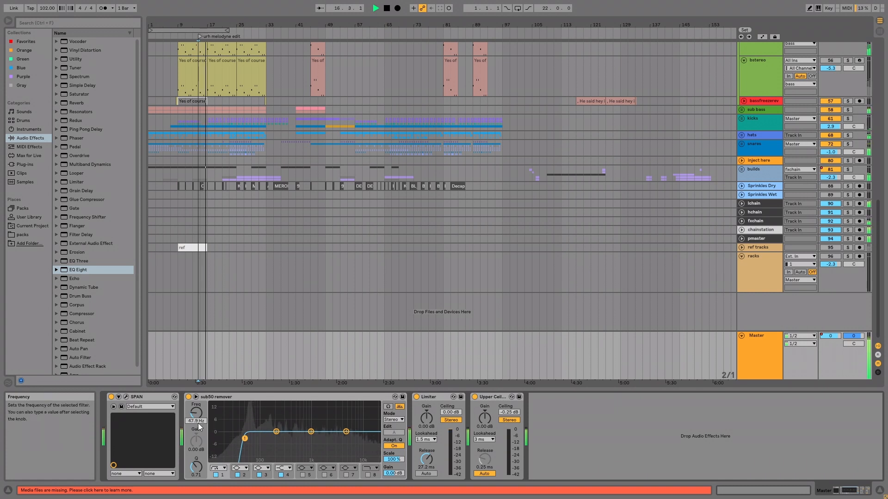
# Make band 4 of the sub50 remover a high-cut filter at 18.3 kHz
pyautogui.click(284, 468)
pyautogui.click(286, 461)
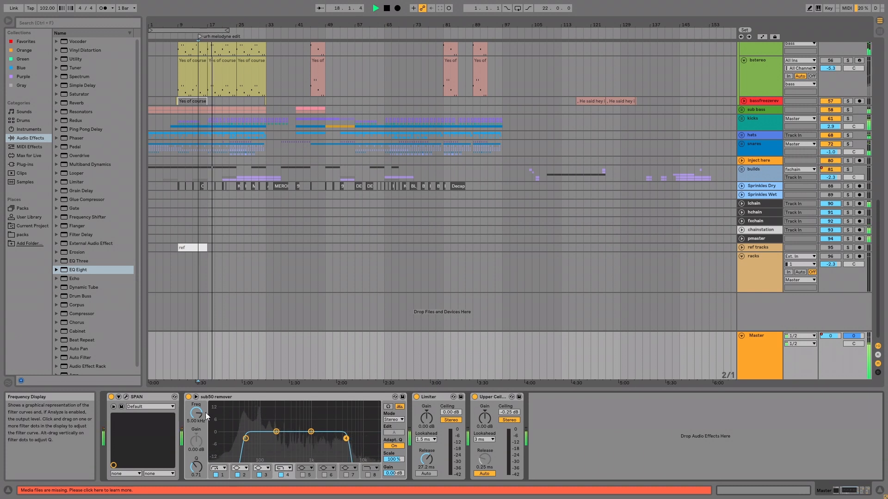
pyautogui.moveTo(199, 418); pyautogui.dragTo(199, 402)
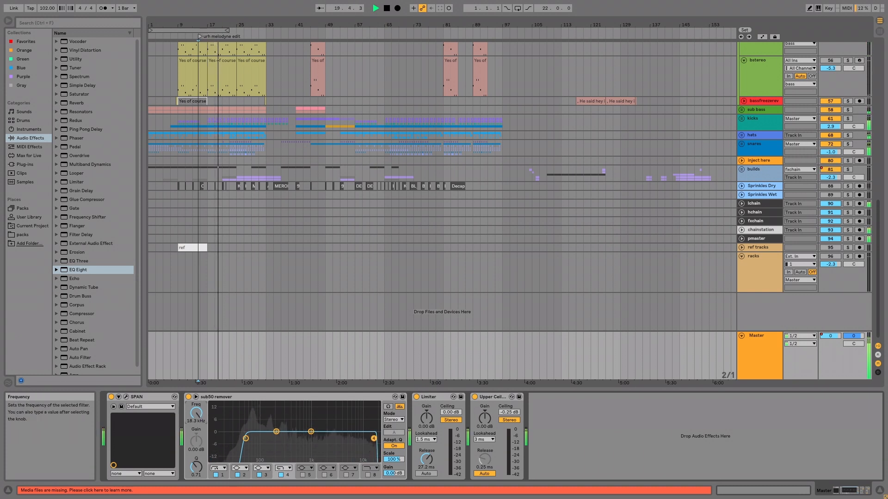
pyautogui.moveTo(196, 414); pyautogui.dragTo(196, 412)
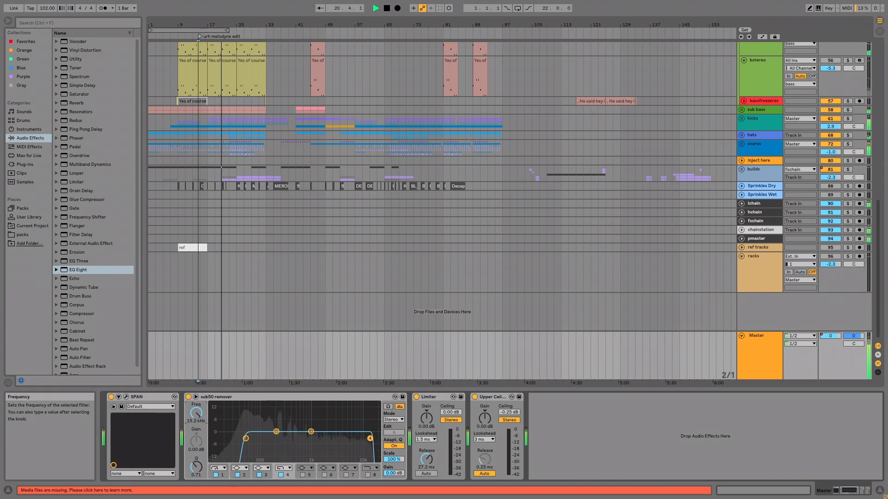
pyautogui.click(566, 418)
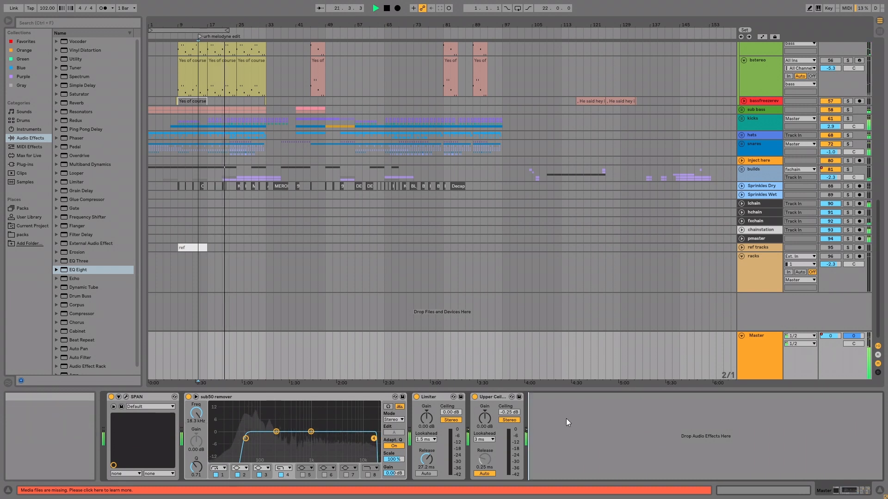
# Compare the playing mix with the sub50 remover bypassed and enabled, leaving it on
pyautogui.click(189, 397)
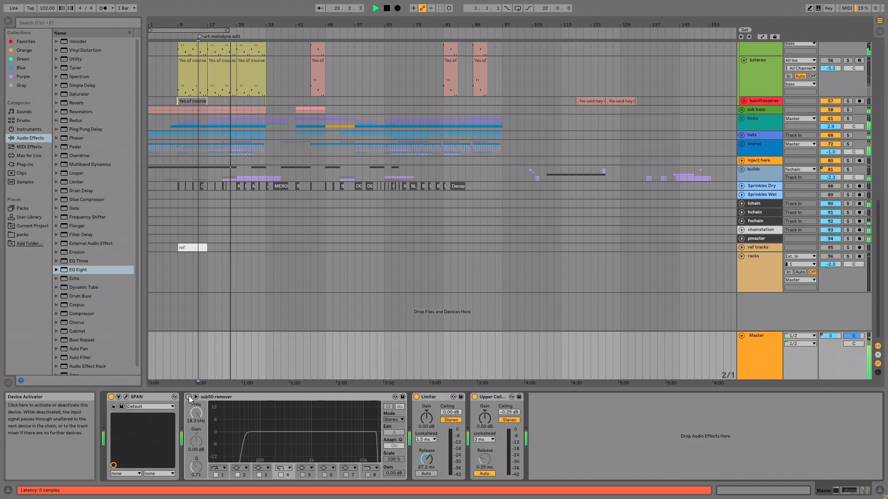
pyautogui.click(188, 397)
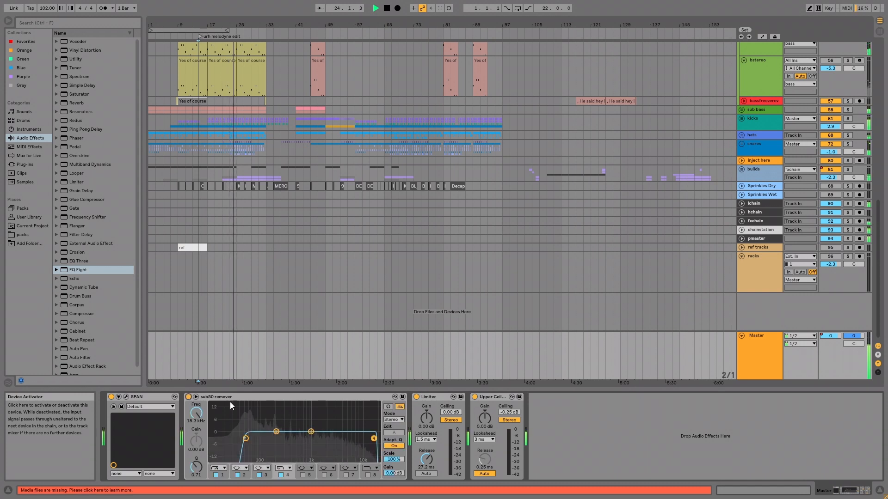
pyautogui.click(270, 396)
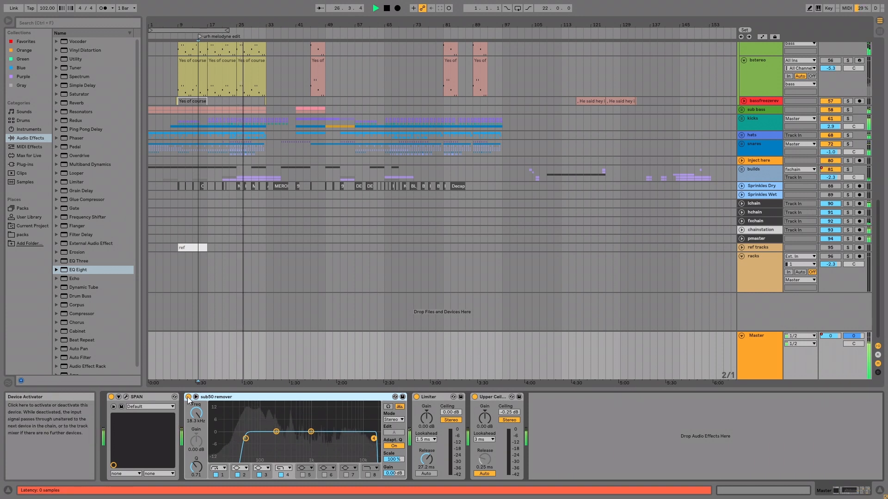
# Fold the bass and har$ group tracks in the arrangement
pyautogui.scroll(8, 714, 225)
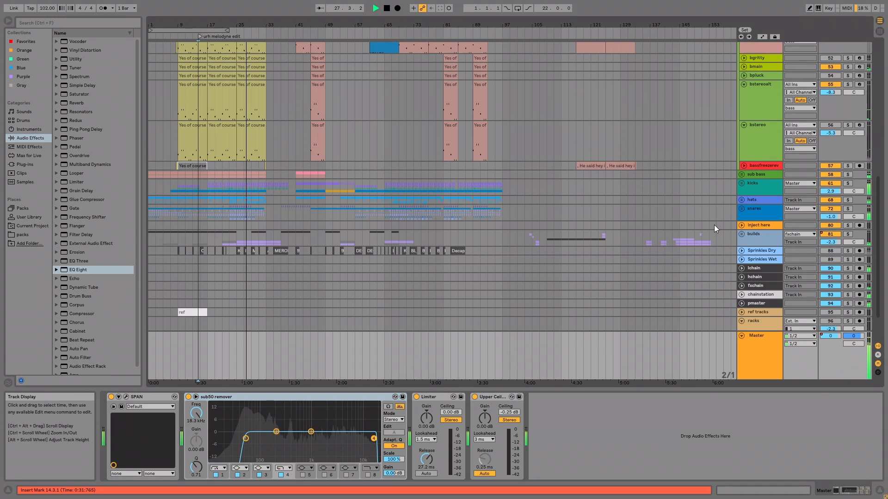
pyautogui.click(742, 63)
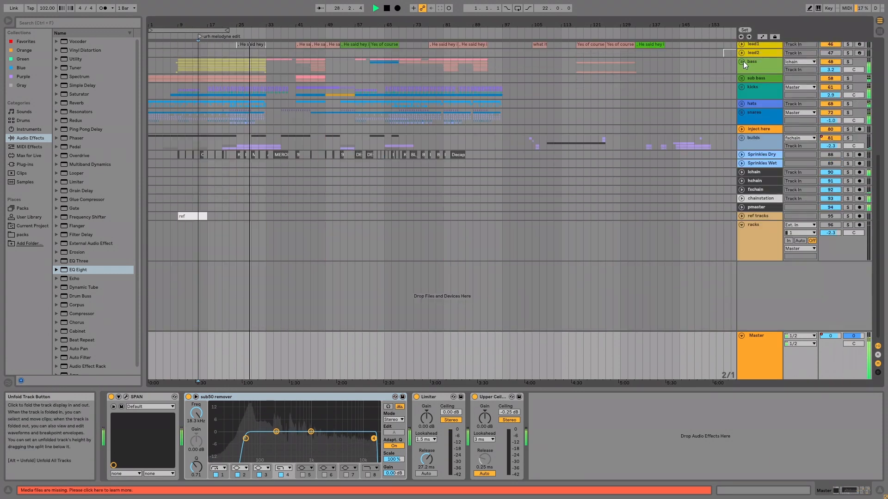
pyautogui.scroll(4, 787, 119)
pyautogui.scroll(5, 786, 116)
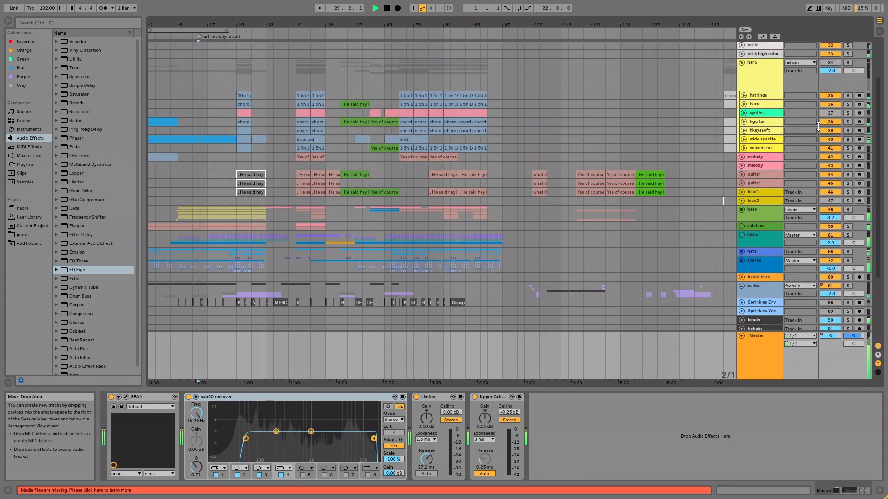
pyautogui.click(742, 110)
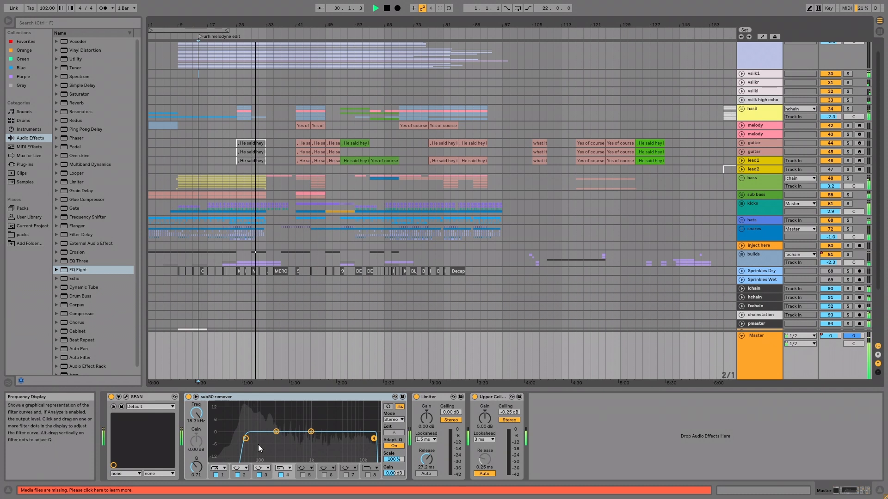
# Delete the bass group's clips from bar 29 to bar 33 and place the insert mark at bar 33
pyautogui.click(258, 181)
pyautogui.moveTo(263, 181); pyautogui.dragTo(254, 181)
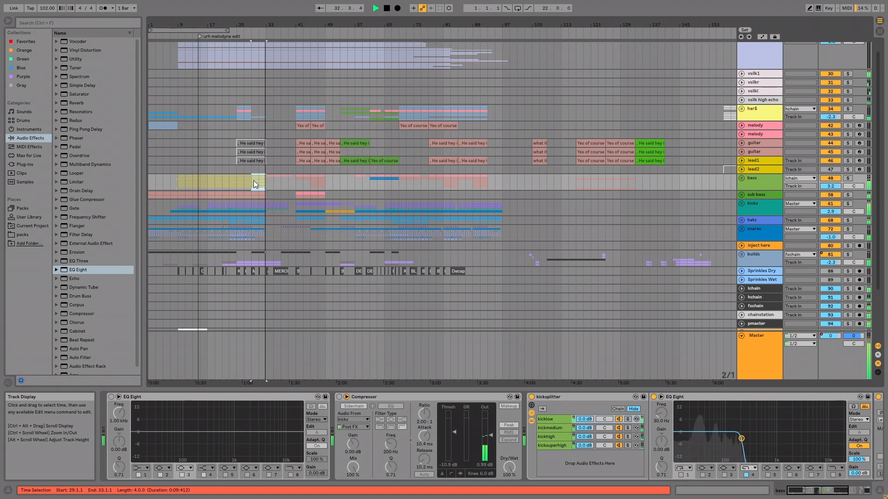
pyautogui.click(267, 182)
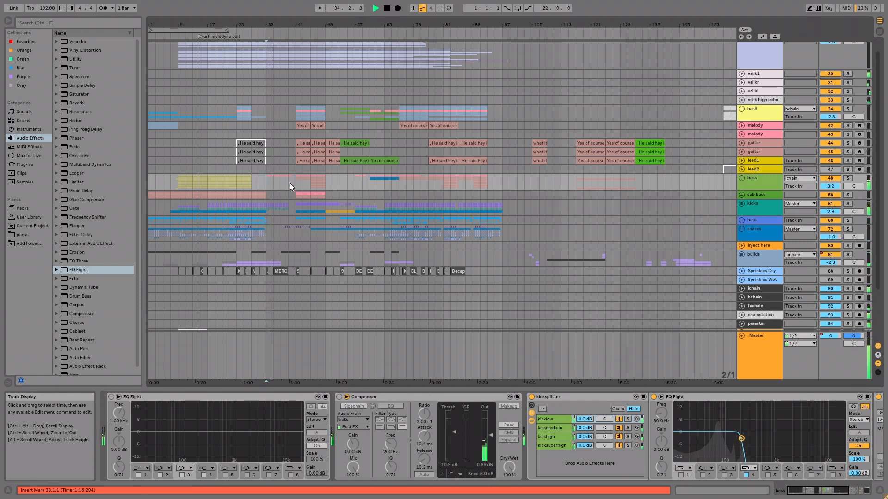
# Unfold the bass group, open the Bass track's clip at bar 33 and enlarge its note editor
pyautogui.click(741, 178)
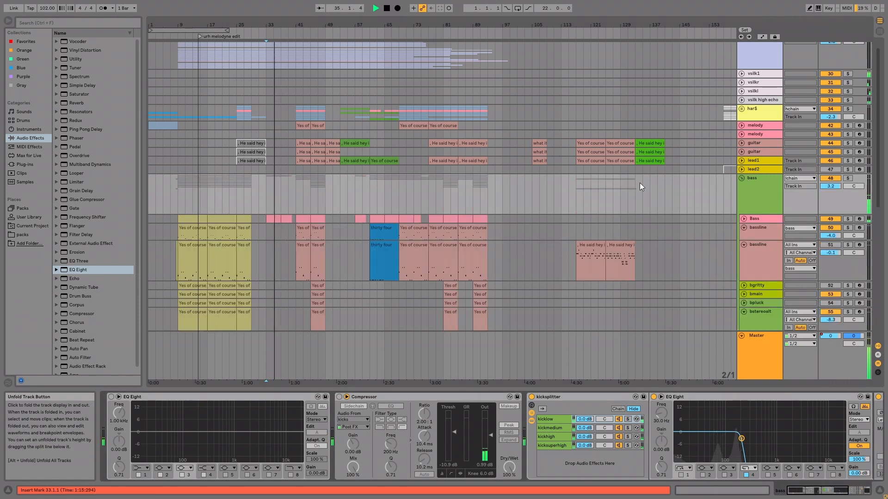
pyautogui.click(272, 220)
pyautogui.doubleClick(272, 221)
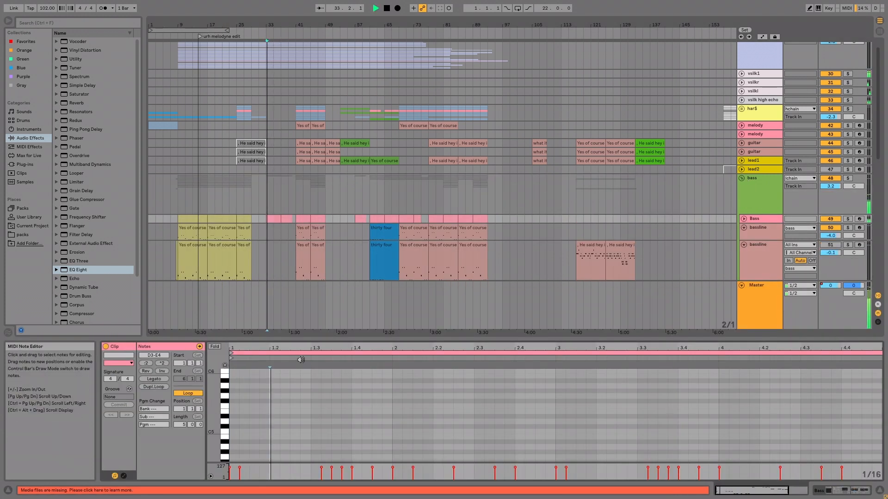
pyautogui.moveTo(282, 342); pyautogui.dragTo(299, 165)
# Try the five notes in the Bass clip's second bar at C4 and play them
pyautogui.moveTo(380, 364); pyautogui.dragTo(512, 318)
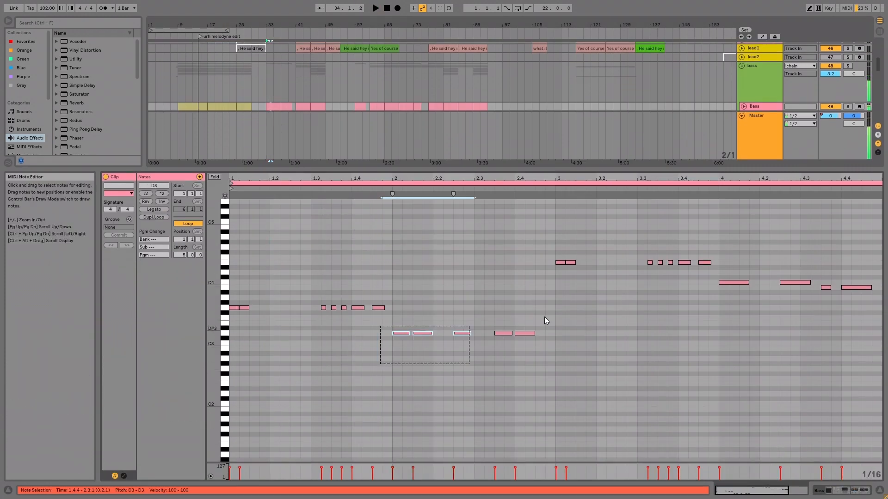
pyautogui.press('Up')
pyautogui.press('Up')
pyautogui.press('Up')
pyautogui.press('Up')
pyautogui.press('Up')
pyautogui.press('Up')
pyautogui.press('Up')
pyautogui.press('space')
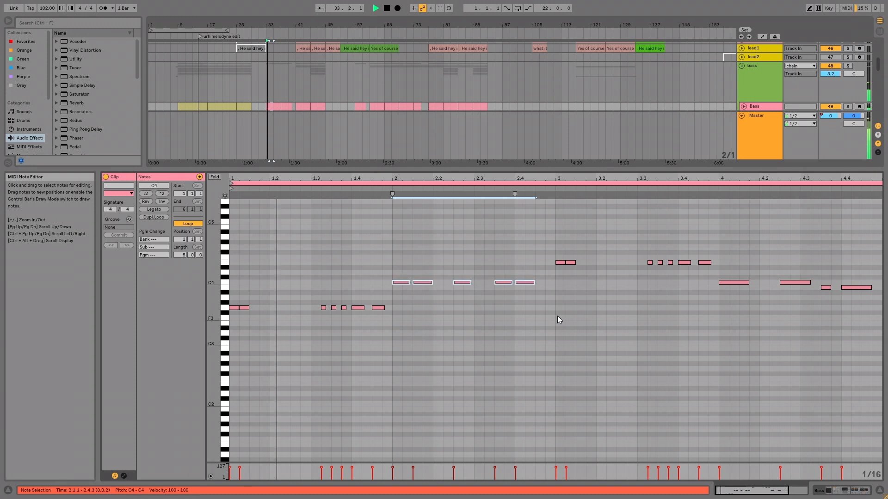
# Try the second-bar Bass notes at B3 and A3 during playback
pyautogui.press('Down')
pyautogui.press('Down')
pyautogui.press('Up')
pyautogui.press('Up')
pyautogui.press('Up')
pyautogui.press('Up')
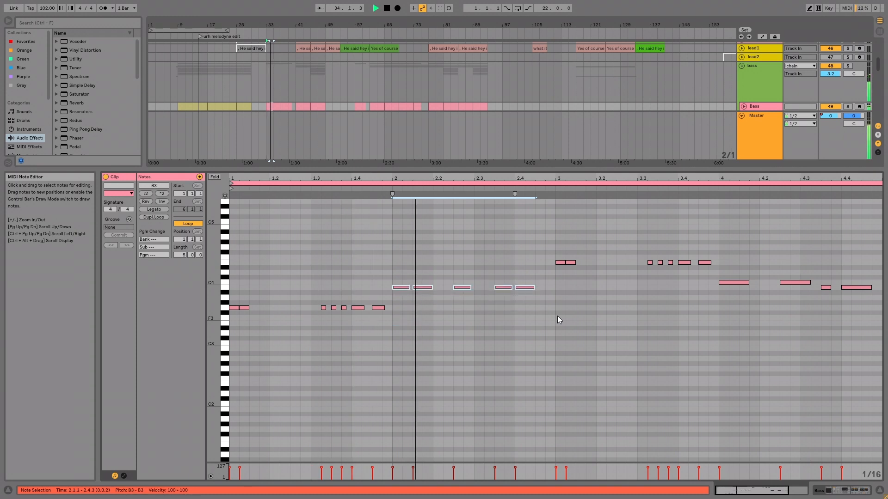
pyautogui.press('Down')
pyautogui.press('Down')
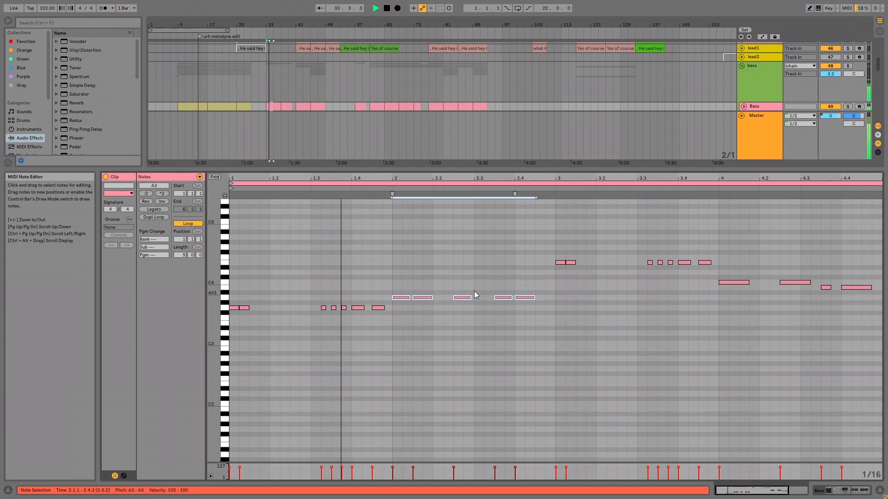
# Lower the notes in the Bass clip's first bar to E3 and replay the clip
pyautogui.moveTo(390, 262); pyautogui.dragTo(263, 312)
pyautogui.press('Down')
pyautogui.press('space')
# Lower the five second-bar Bass notes to D3, keeping their original timing
pyautogui.moveTo(382, 268); pyautogui.dragTo(566, 305)
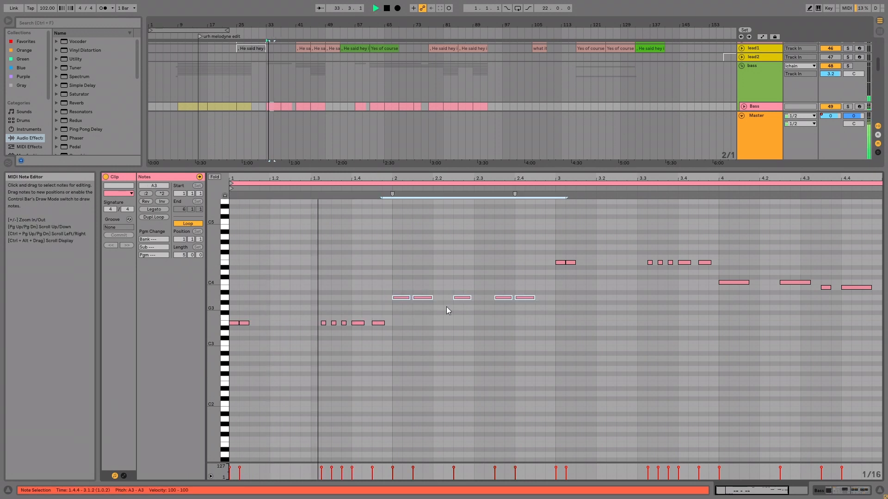
pyautogui.moveTo(397, 303); pyautogui.dragTo(447, 335)
pyautogui.press('Left')
pyautogui.moveTo(531, 246); pyautogui.dragTo(700, 272)
pyautogui.moveTo(567, 316); pyautogui.dragTo(385, 363)
# Transpose the notes in the Bass clip's third bar to A#3, trying them an octave lower first
pyautogui.moveTo(536, 249); pyautogui.dragTo(719, 268)
pyautogui.moveTo(722, 224); pyautogui.dragTo(503, 273)
pyautogui.hotkey('shift', 'Down')
pyautogui.hotkey('shift', 'Down')
pyautogui.hotkey('shift', 'Up')
pyautogui.press('Down')
pyautogui.press('Down')
pyautogui.press('Down')
pyautogui.press('Down')
pyautogui.press('Down')
pyautogui.press('Down')
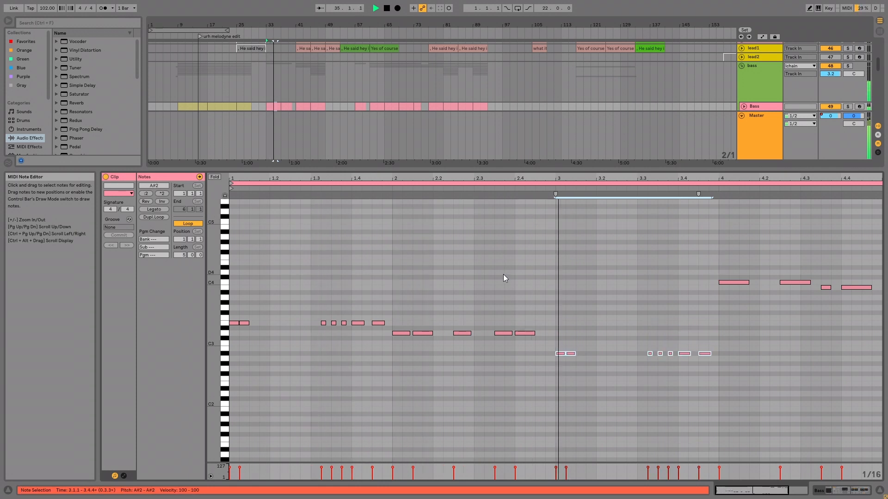
pyautogui.hotkey('shift', 'Up')
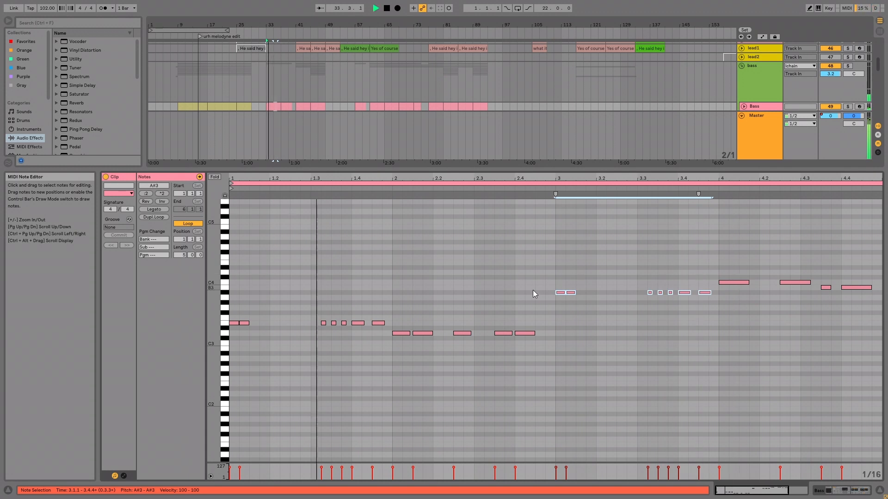
# Lower the third-bar notes of the Bass clip to A3 and listen through the fourth bar
pyautogui.moveTo(558, 292); pyautogui.dragTo(559, 297)
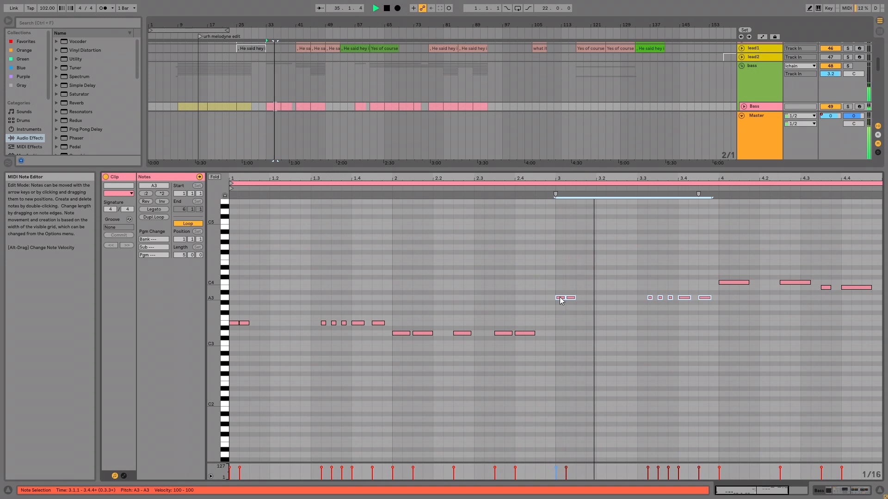
pyautogui.moveTo(668, 267); pyautogui.dragTo(883, 289)
pyautogui.click(851, 272)
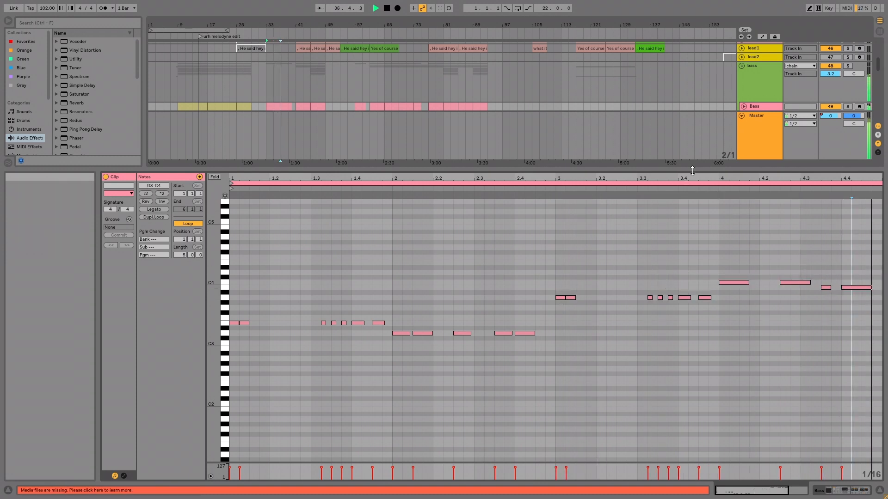
# Replace the Bass clip at bar 37 with a copy of the bar-33 clip and trim its end half a bar before bar 41
pyautogui.moveTo(615, 169); pyautogui.dragTo(596, 260)
pyautogui.scroll(1, 296, 139)
pyautogui.moveTo(269, 26); pyautogui.dragTo(269, 88)
pyautogui.click(306, 133)
pyautogui.click(338, 134)
pyautogui.moveTo(400, 133); pyautogui.dragTo(391, 133)
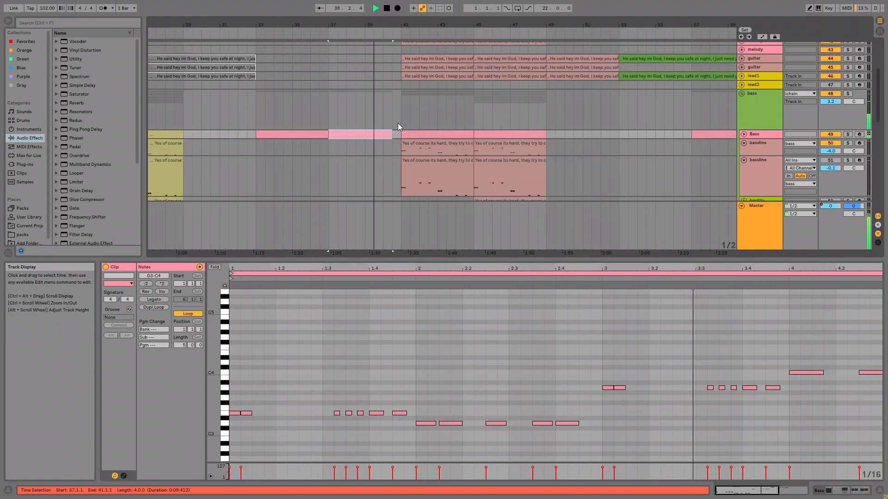
# Copy the bar-33 Bass clip to bar 41 on the Bass track and both bassline tracks
pyautogui.click(397, 132)
pyautogui.click(404, 133)
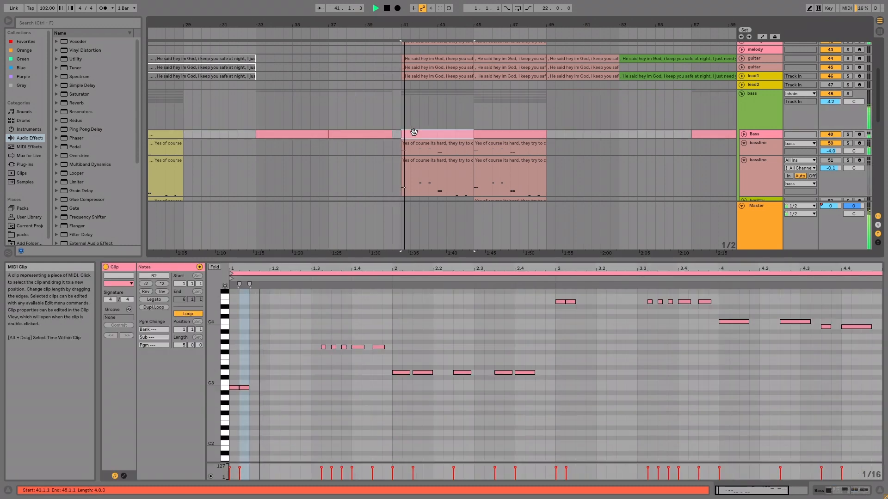
pyautogui.click(284, 133)
pyautogui.click(414, 133)
pyautogui.hotkey('ctrl', 'v')
pyautogui.click(409, 144)
pyautogui.hotkey('ctrl', 'v')
pyautogui.click(410, 161)
pyautogui.hotkey('ctrl', 'v')
# Paste the new bass clip over the bar-45 clips on both bassline tracks, bgritty, bmain, bpluck and bstereoalt
pyautogui.click(483, 141)
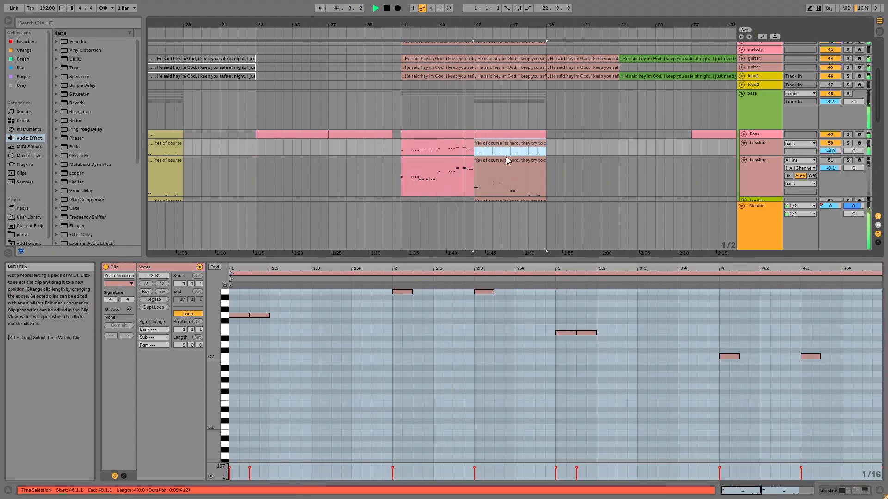
pyautogui.hotkey('ctrl', 'v')
pyautogui.click(499, 162)
pyautogui.hotkey('ctrl', 'v')
pyautogui.scroll(-1, 503, 182)
pyautogui.click(499, 174)
pyautogui.hotkey('ctrl', 'v')
pyautogui.click(499, 182)
pyautogui.hotkey('ctrl', 'v')
pyautogui.scroll(-2, 499, 182)
pyautogui.click(499, 162)
pyautogui.hotkey('ctrl', 'v')
pyautogui.click(495, 174)
pyautogui.hotkey('ctrl', 'v')
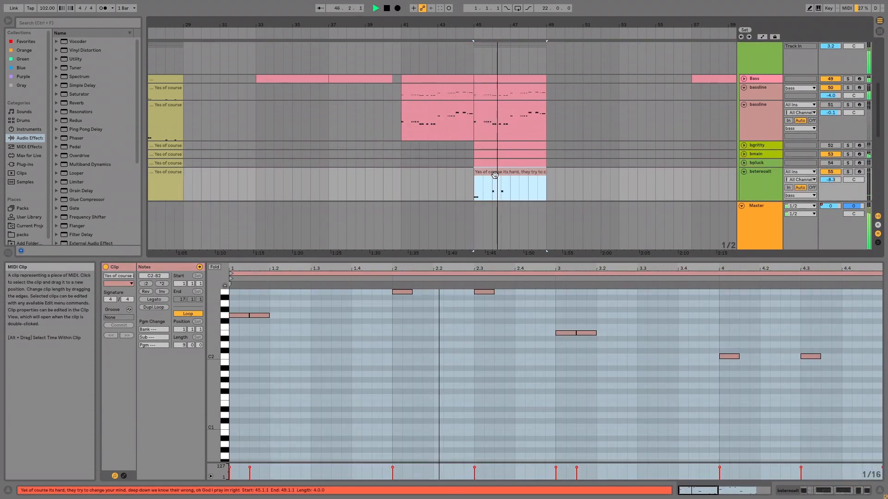
# Play the song from bar 41 to hear the new bass part against the melody and guitar tracks
pyautogui.scroll(6, 481, 106)
pyautogui.click(439, 157)
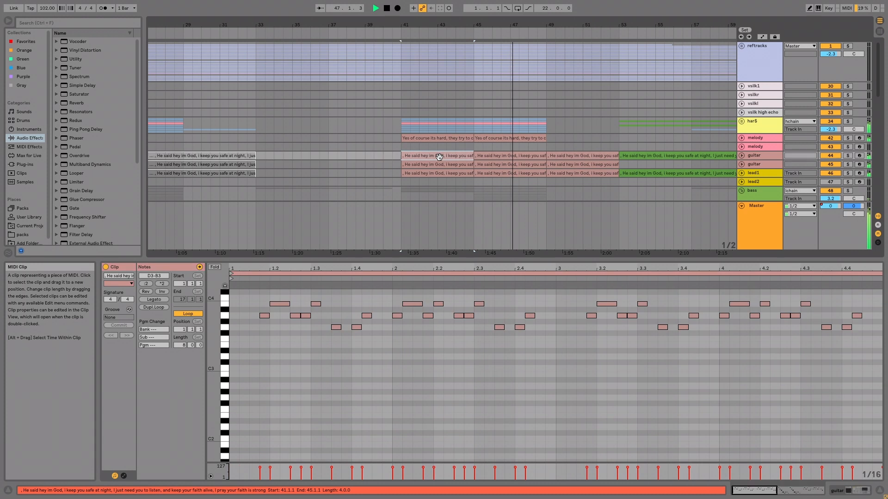
pyautogui.click(440, 139)
pyautogui.click(769, 140)
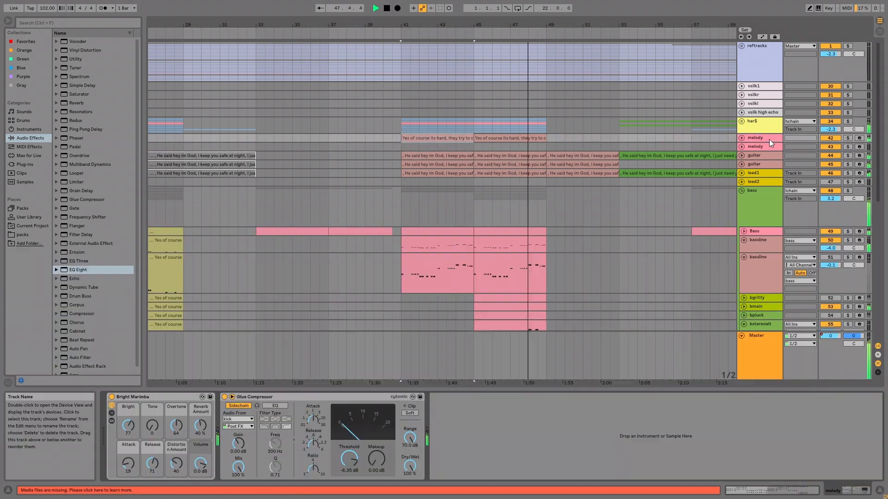
pyautogui.click(448, 156)
pyautogui.press('space')
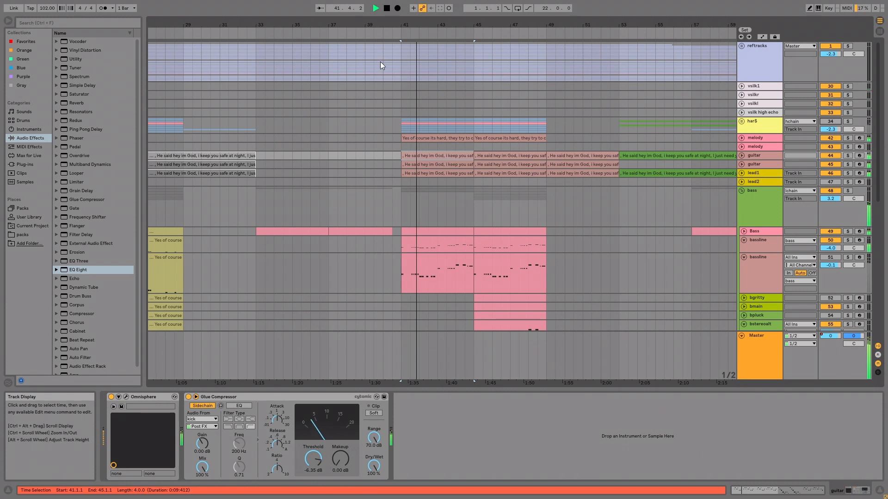
pyautogui.moveTo(398, 24); pyautogui.dragTo(254, 21)
# Inspect the notes in the bar-41 bassline clip and the bar-45 bstereo clip during playback
pyautogui.click(313, 259)
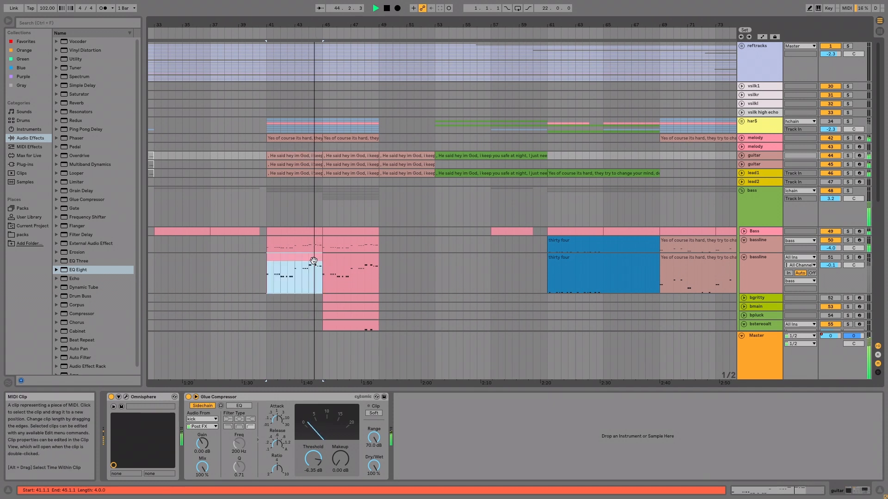
pyautogui.scroll(-2, 313, 260)
pyautogui.doubleClick(305, 205)
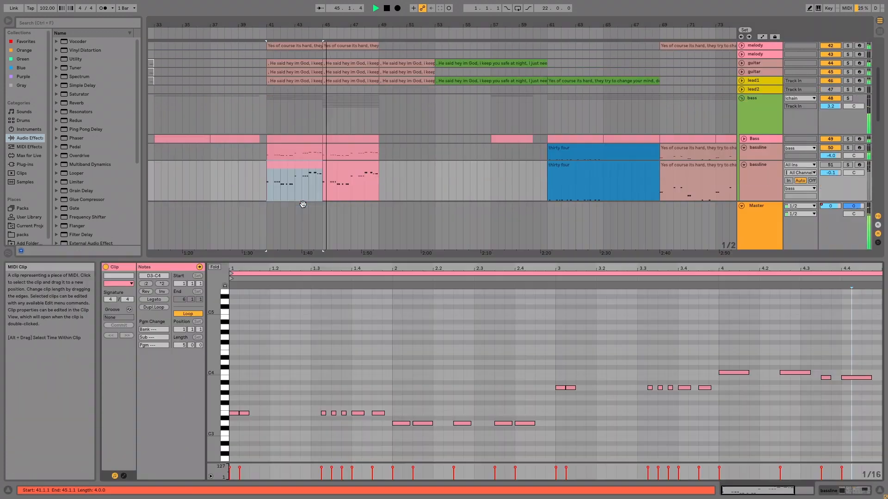
pyautogui.moveTo(476, 260); pyautogui.dragTo(463, 183)
pyautogui.click(436, 294)
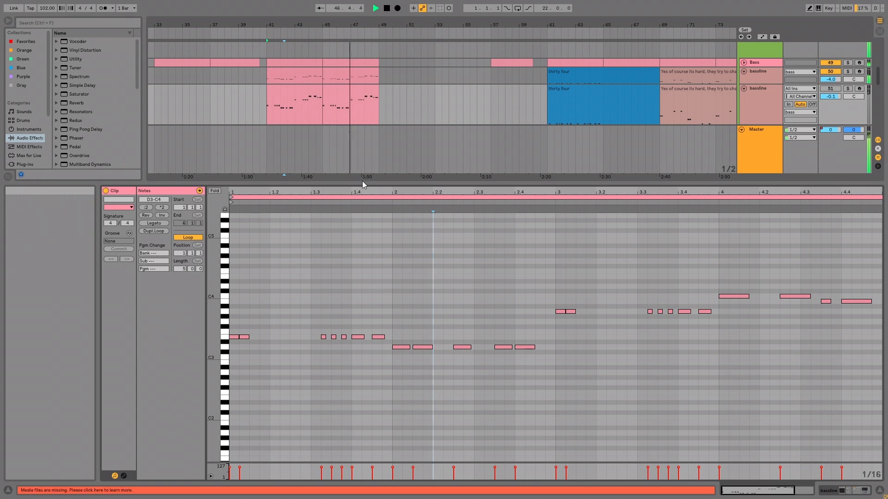
pyautogui.moveTo(362, 184); pyautogui.dragTo(358, 330)
pyautogui.click(361, 213)
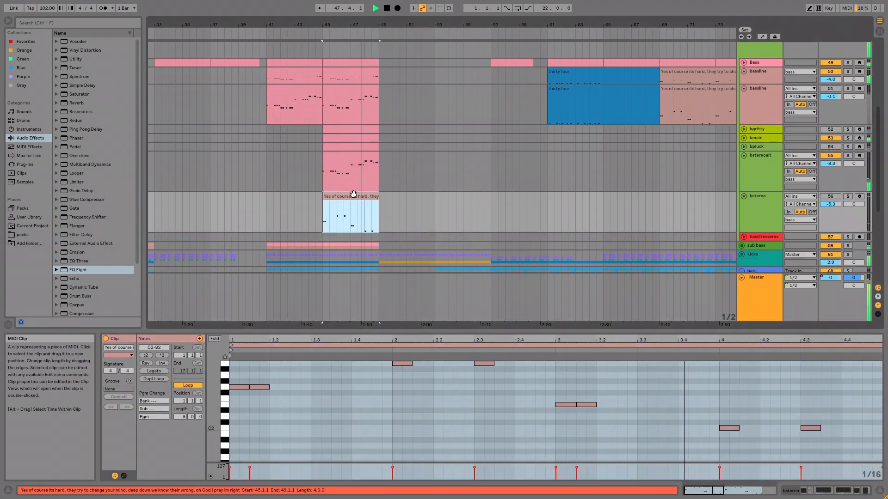
pyautogui.click(362, 88)
pyautogui.click(312, 91)
# Play the song from bar 40 to check the transition into the new bass part
pyautogui.scroll(10, 343, 164)
pyautogui.click(217, 140)
pyautogui.click(258, 139)
pyautogui.click(758, 128)
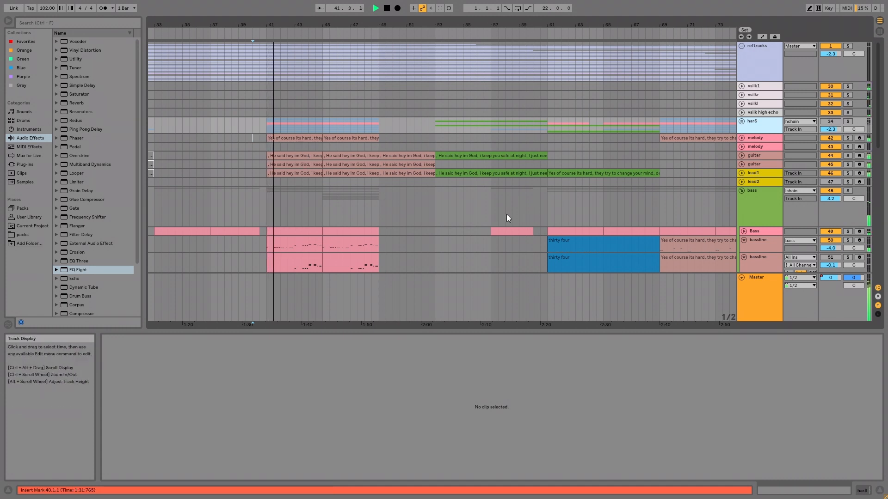
# Check the bass sections at bars 57 and 61, and play the arrangement from bar 69
pyautogui.click(491, 211)
pyautogui.click(548, 210)
pyautogui.click(564, 231)
pyautogui.click(666, 195)
pyautogui.click(661, 197)
pyautogui.press('space')
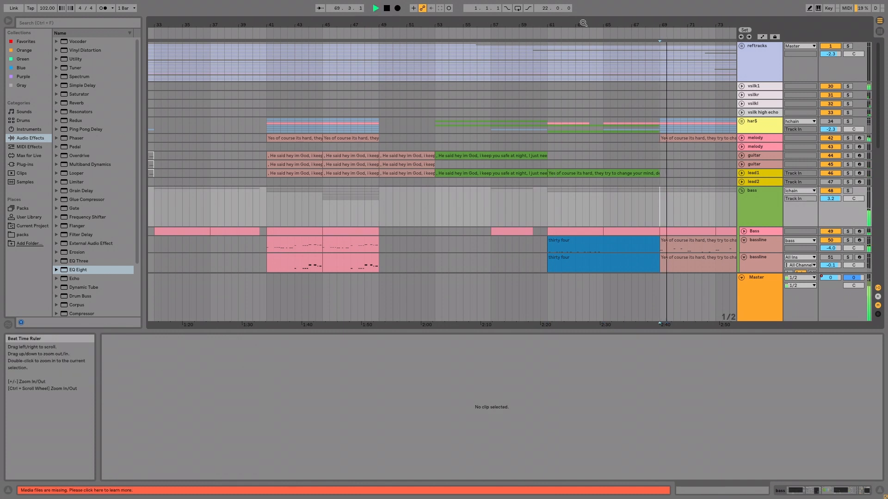
# Try a copy of the bass group's clips from bars 41 to 49 at bar 69
pyautogui.moveTo(583, 23); pyautogui.dragTo(583, 11)
pyautogui.scroll(-2, 443, 251)
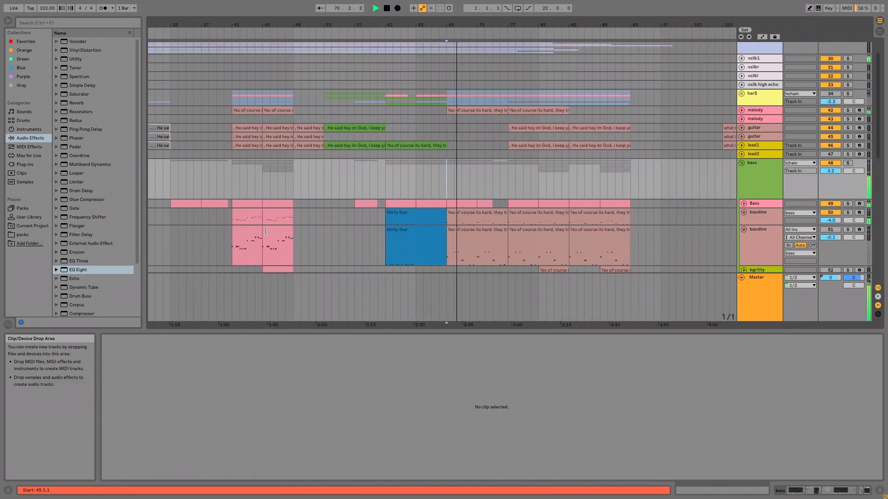
pyautogui.click(249, 214)
pyautogui.scroll(-3, 266, 236)
pyautogui.keyDown('shift'); pyautogui.click(283, 261); pyautogui.keyUp('shift')
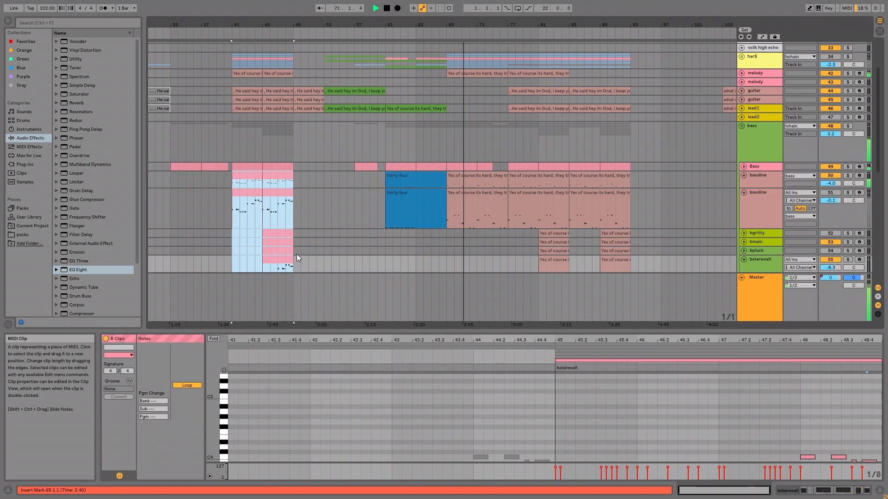
pyautogui.hotkey('ctrl', 'c')
pyautogui.click(454, 176)
pyautogui.hotkey('ctrl', 'v')
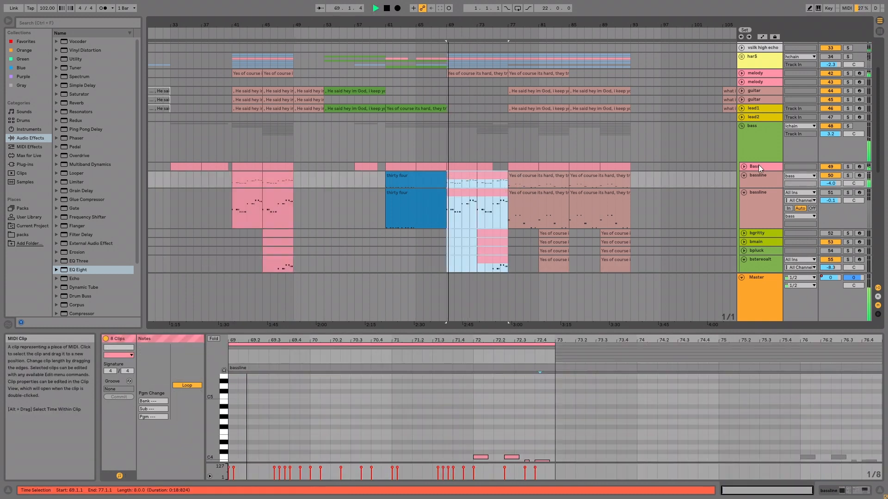
# Play the pasted bass clips from bar 68 and undo the paste
pyautogui.click(440, 233)
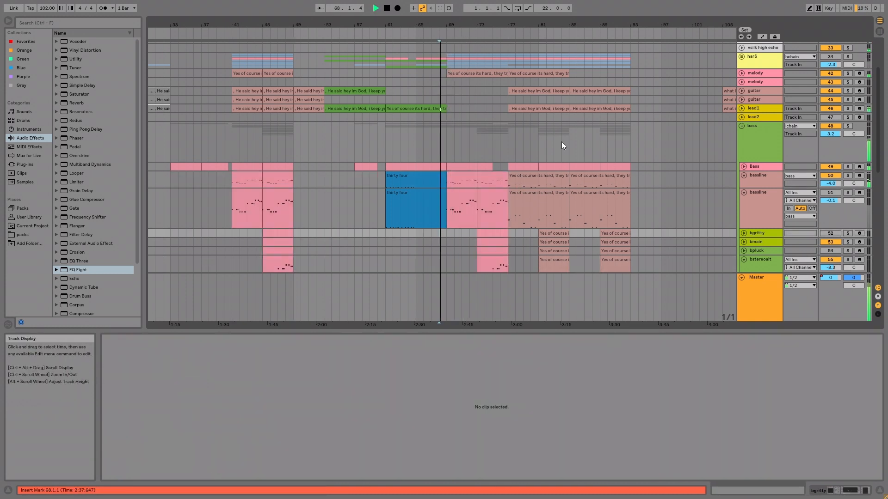
pyautogui.moveTo(474, 24); pyautogui.dragTo(474, 58)
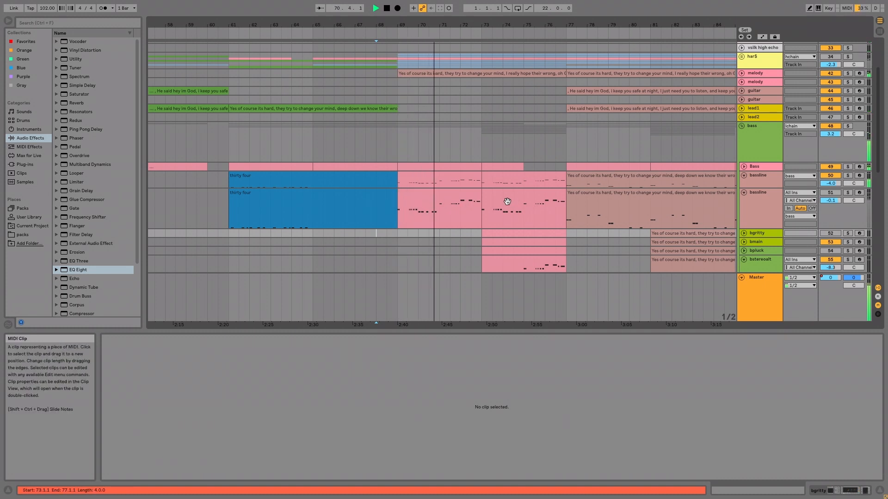
pyautogui.hotkey('ctrl', 'z')
# Try the copied bass clips at bar 77 during playback and undo the paste
pyautogui.click(602, 175)
pyautogui.moveTo(588, 26); pyautogui.dragTo(588, 5)
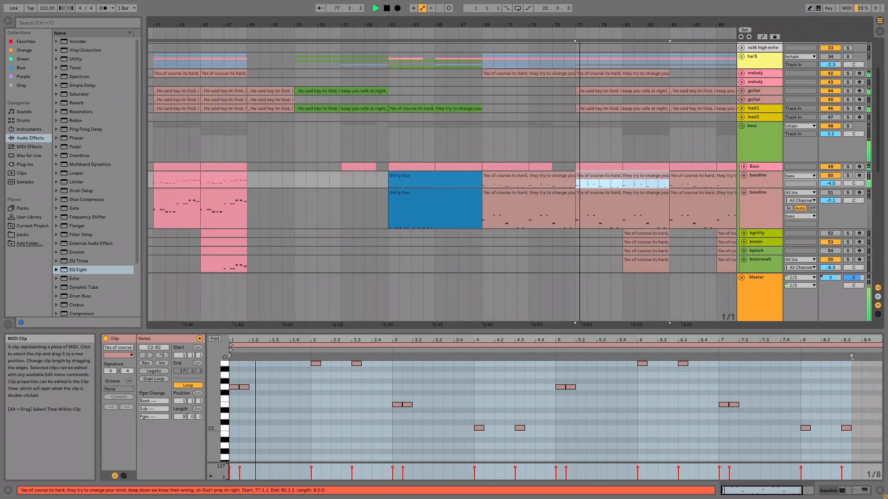
pyautogui.hotkey('ctrl', 'v')
pyautogui.click(623, 225)
pyautogui.scroll(-2, 622, 225)
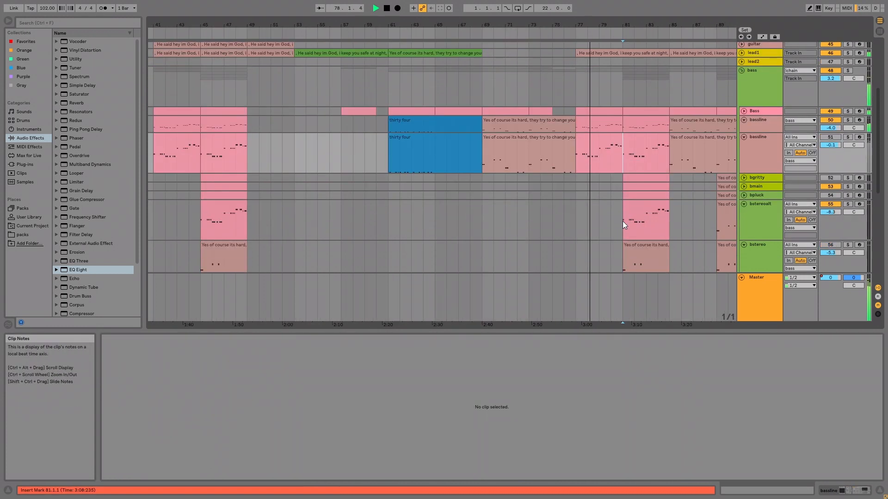
pyautogui.scroll(-2, 623, 222)
pyautogui.scroll(2, 622, 222)
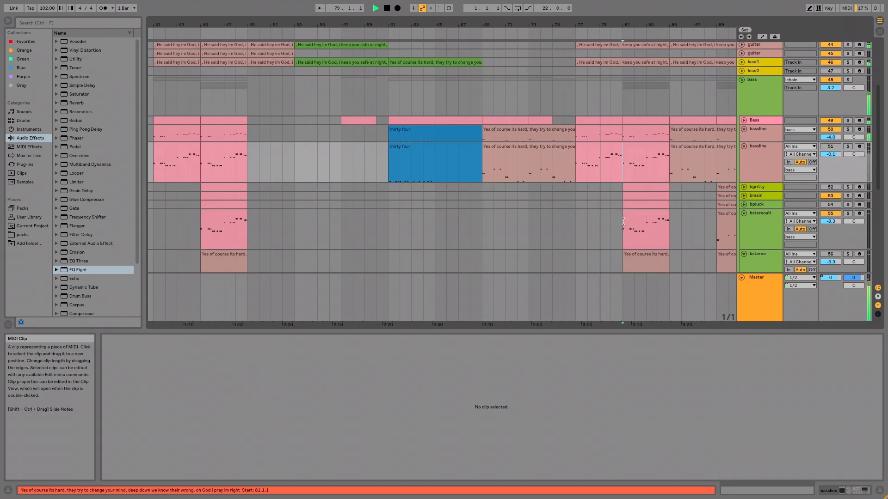
pyautogui.scroll(2, 623, 221)
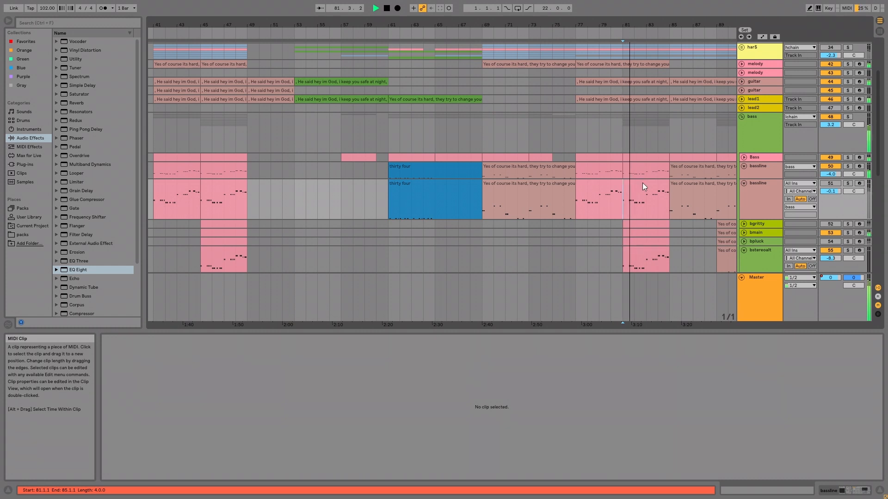
pyautogui.hotkey('ctrl', 'z')
# Replace the bar-45 bstereo clip with the new bass clip used on the bstereoalt track
pyautogui.click(237, 170)
pyautogui.click(237, 160)
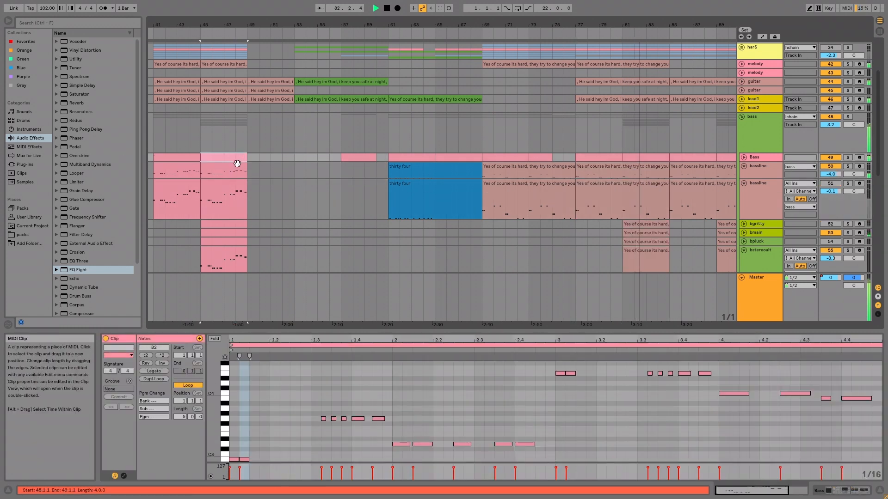
pyautogui.scroll(-4, 229, 237)
pyautogui.keyDown('shift'); pyautogui.click(228, 231); pyautogui.keyUp('shift')
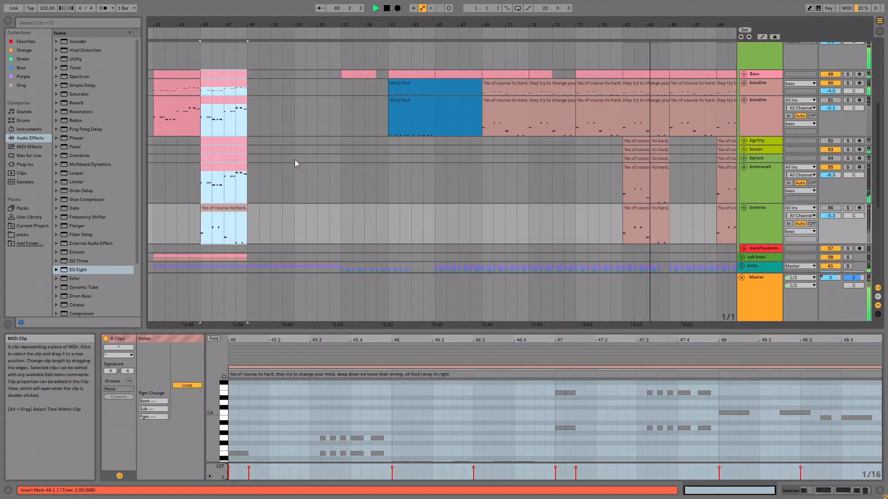
pyautogui.click(223, 187)
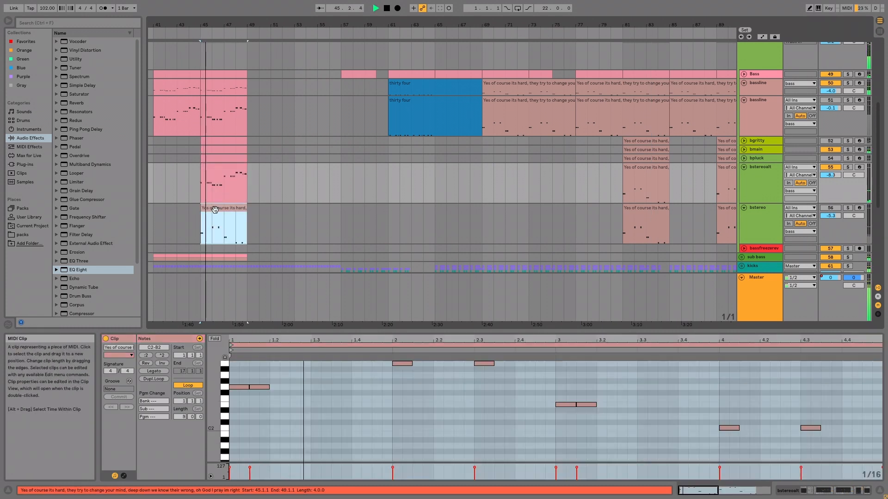
pyautogui.click(215, 209)
pyautogui.hotkey('ctrl', 'v')
# Copy the bar-45 clips of all bass tracks, from Bass down to bstereo, to bar 81
pyautogui.keyDown('shift'); pyautogui.click(218, 71); pyautogui.keyUp('shift')
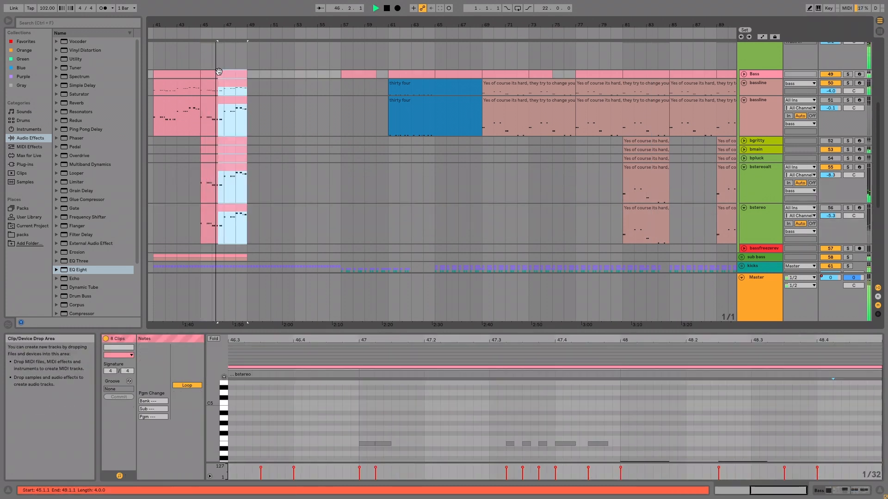
pyautogui.click(647, 74)
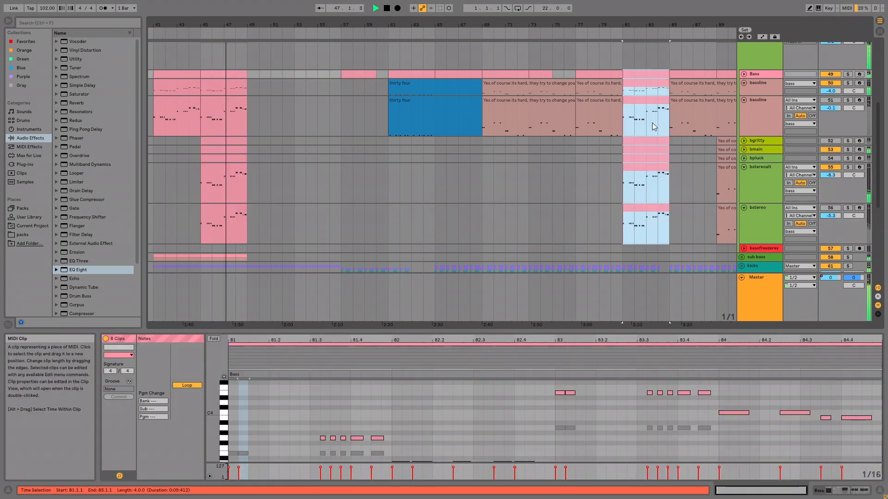
pyautogui.click(598, 177)
# In the bar-45 bassline clip, lower the last two first-bar notes to D3 and raise the last two second-bar notes to A3
pyautogui.click(222, 106)
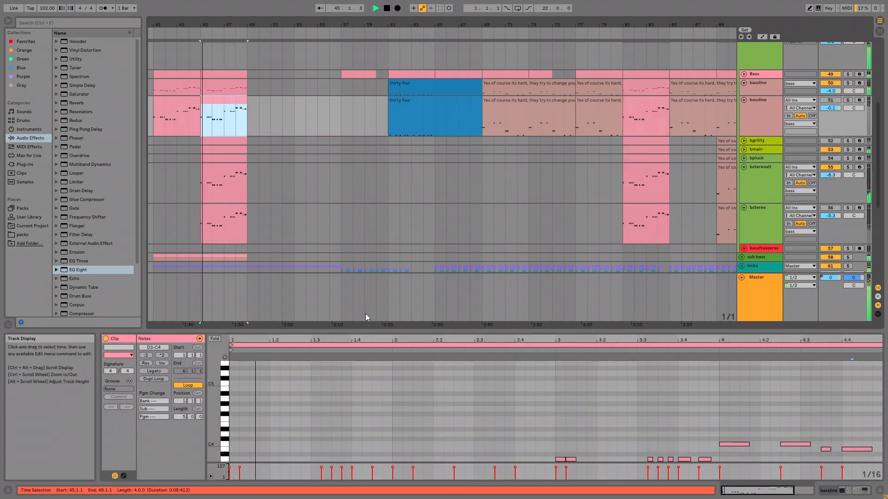
pyautogui.moveTo(365, 328); pyautogui.dragTo(345, 113)
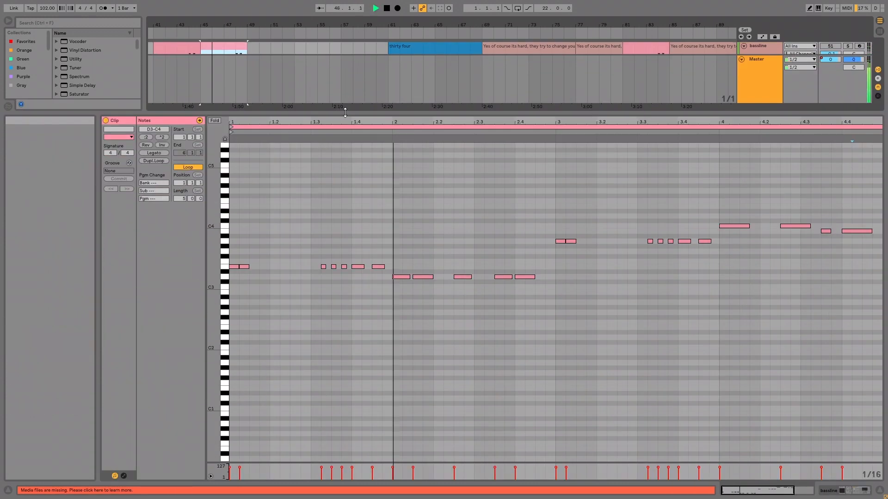
pyautogui.moveTo(391, 240); pyautogui.dragTo(359, 280)
pyautogui.moveTo(347, 247); pyautogui.dragTo(324, 267)
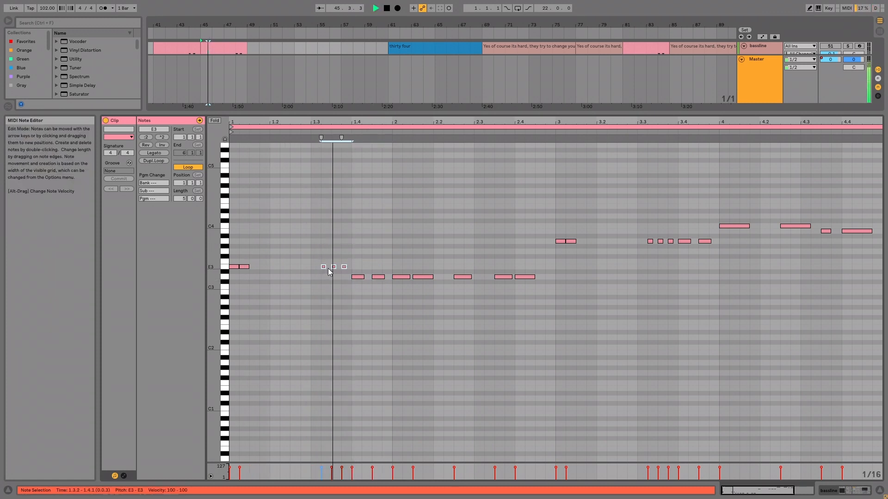
pyautogui.moveTo(536, 232); pyautogui.dragTo(504, 243)
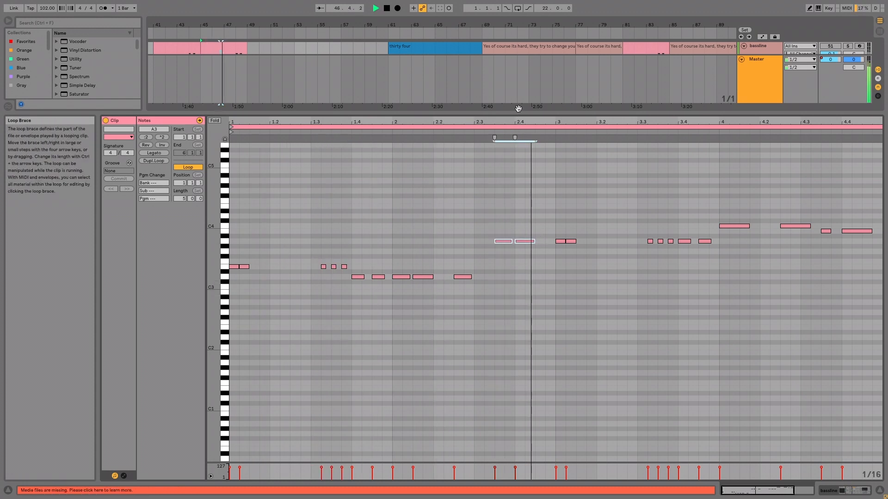
# Stop playback and copy the edited bassline clip over the bar-45 clips on bgritty, bmain, bpluck and bstereoalt
pyautogui.moveTo(518, 115); pyautogui.dragTo(515, 341)
pyautogui.press('space')
pyautogui.scroll(3, 172, 87)
pyautogui.click(217, 102)
pyautogui.click(211, 143)
pyautogui.click(212, 151)
pyautogui.click(213, 160)
pyautogui.click(212, 169)
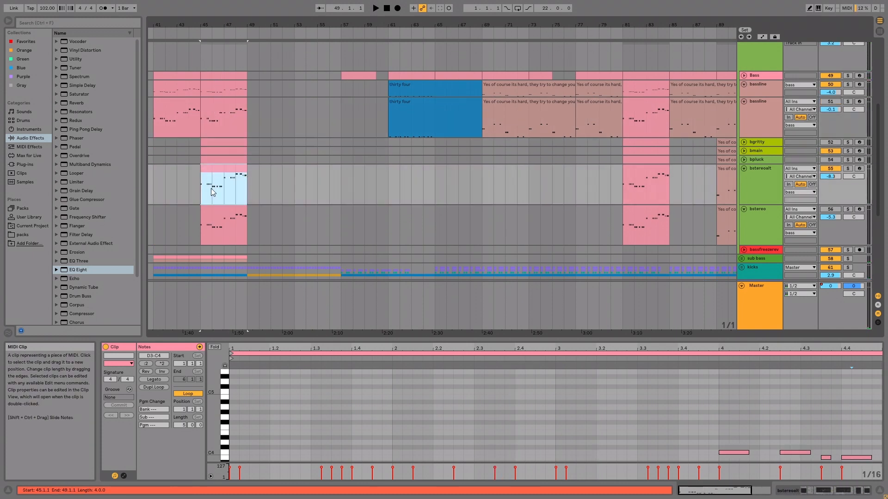
# Replace the bar-45 clips on bstereo, the upper bassline and Bass with the edited clip, and replay from bar 45
pyautogui.click(210, 209)
pyautogui.click(208, 85)
pyautogui.click(212, 75)
pyautogui.press('space')
pyautogui.moveTo(397, 337); pyautogui.dragTo(396, 206)
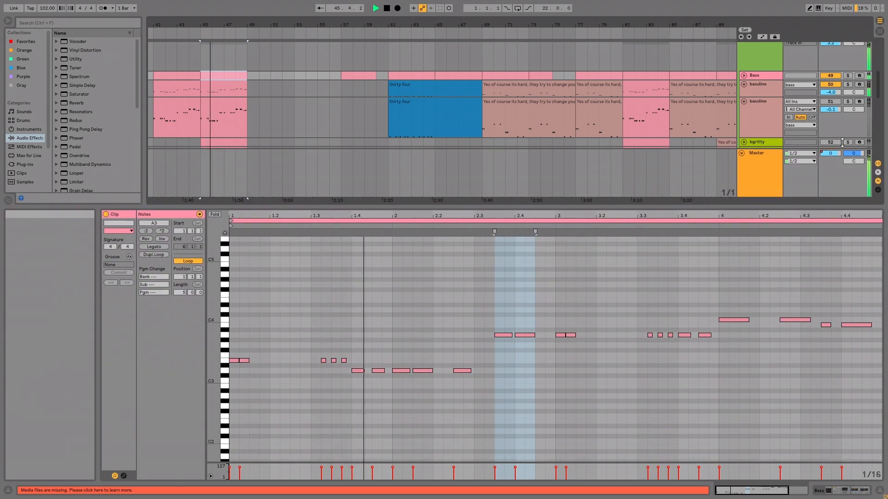
# Solo the Bass track and replay the edited bassline from bar 45 to check it
pyautogui.press('space')
pyautogui.click(848, 75)
pyautogui.press('space')
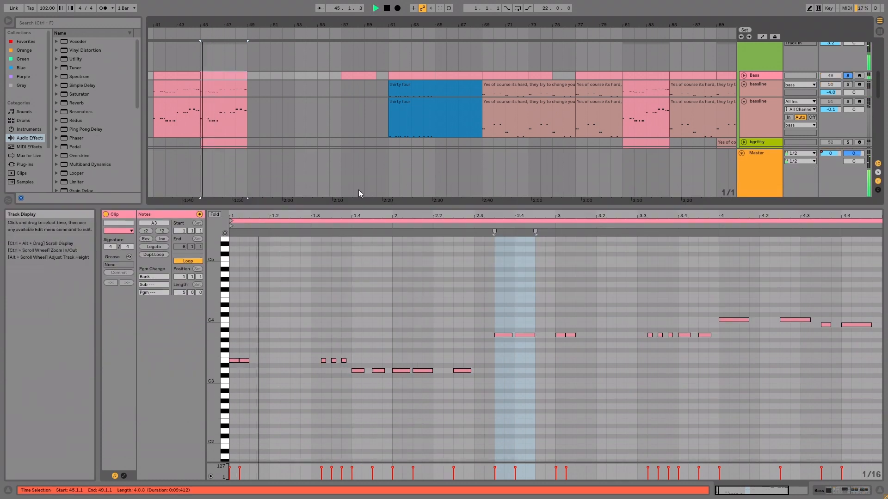
pyautogui.click(427, 321)
pyautogui.press('space')
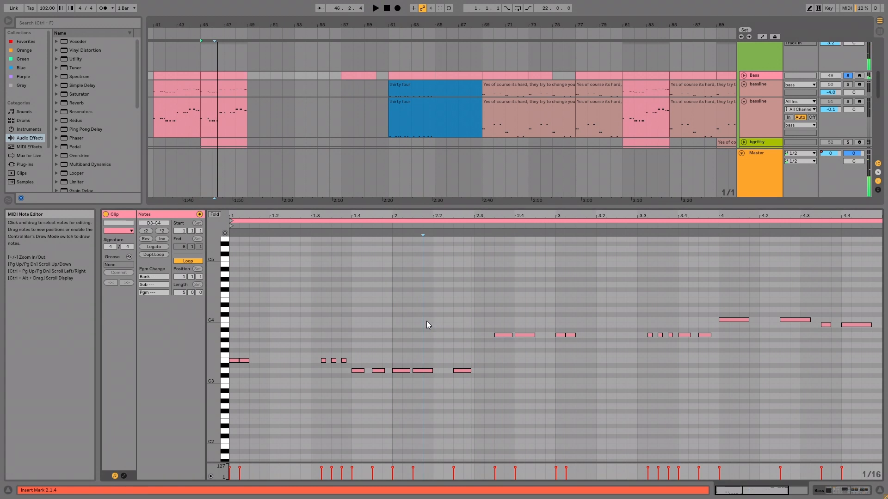
# Undo the note edits in the bar-45 bass clips, keep the copies at bar 81, and play from bar 81
pyautogui.click(178, 77)
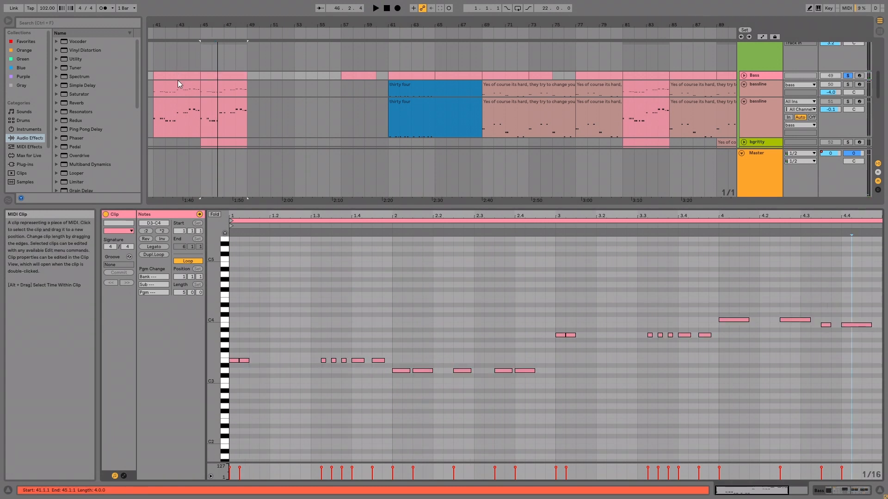
pyautogui.hotkey('ctrl', 'z')
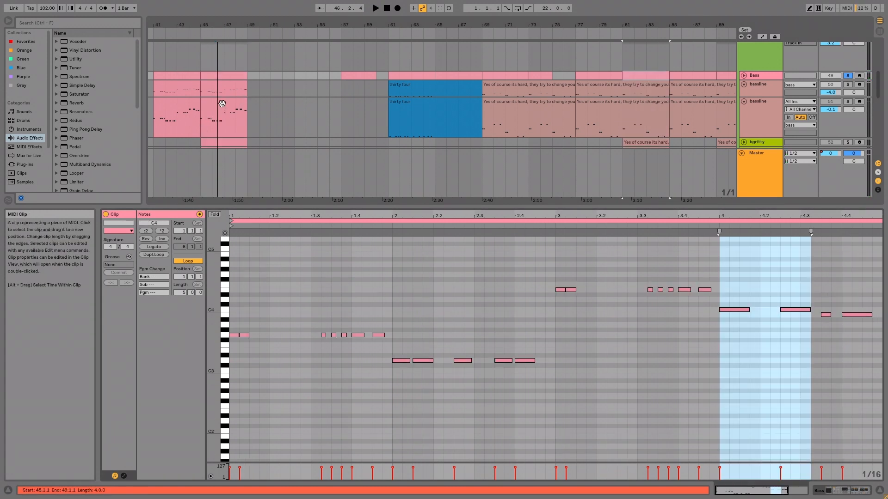
pyautogui.hotkey('ctrl', 'y')
pyautogui.press('space')
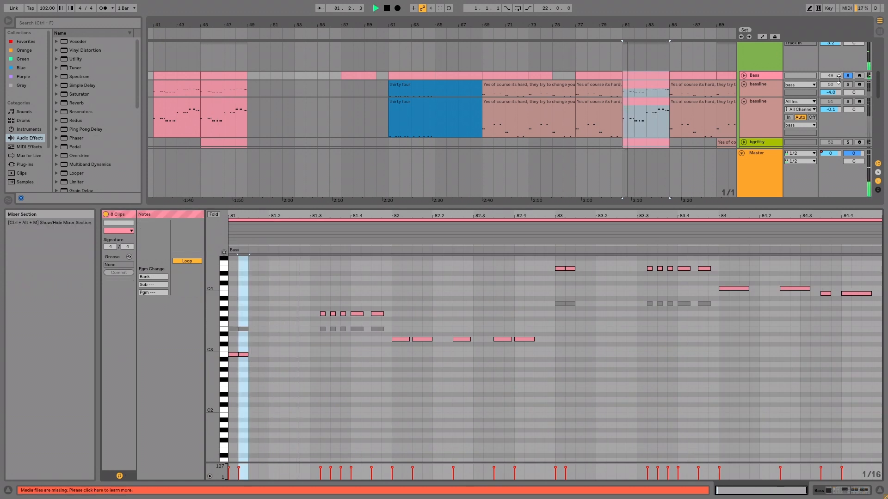
# Collapse the bass group track while playback continues past bar 85
pyautogui.scroll(3, 700, 73)
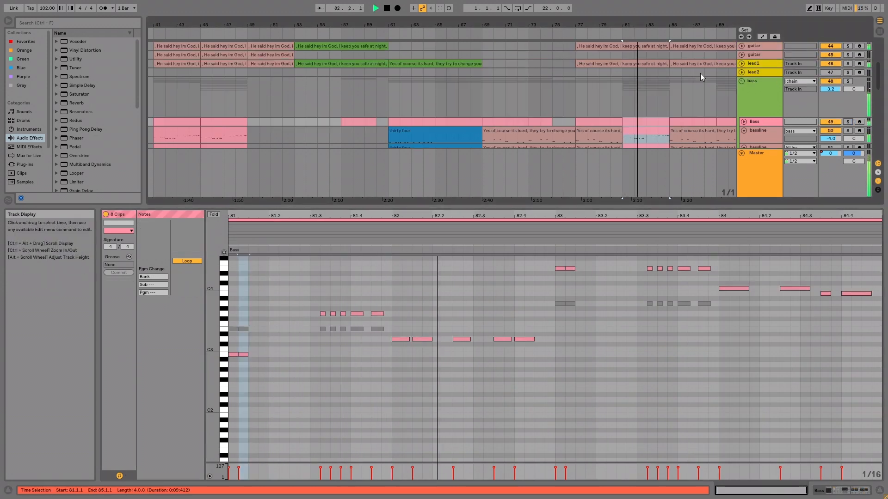
pyautogui.click(742, 81)
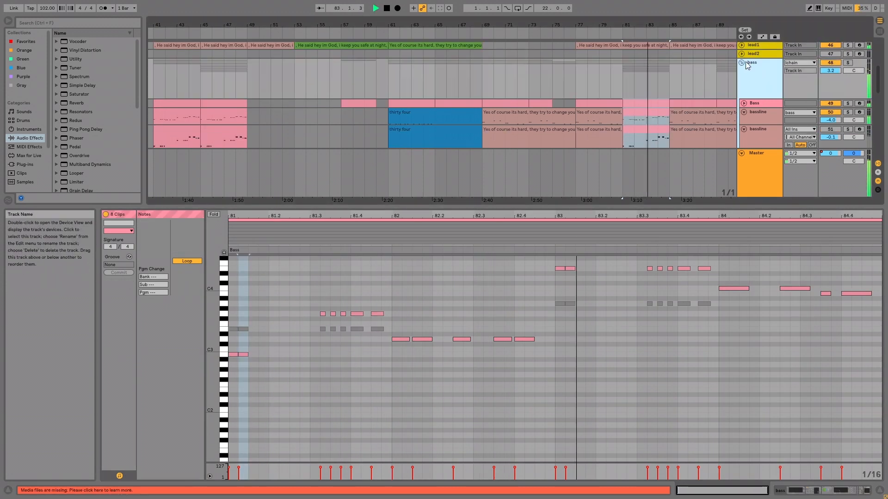
pyautogui.scroll(3, 759, 91)
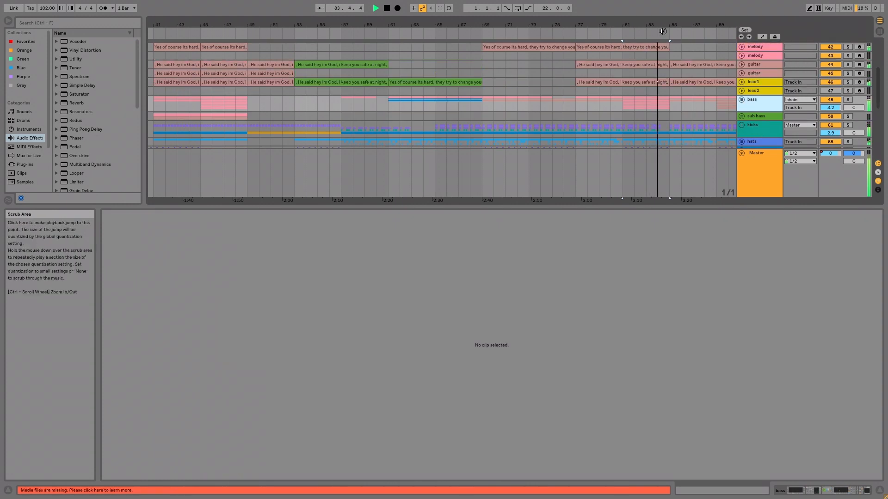
pyautogui.moveTo(545, 24); pyautogui.dragTo(532, 9)
pyautogui.click(568, 105)
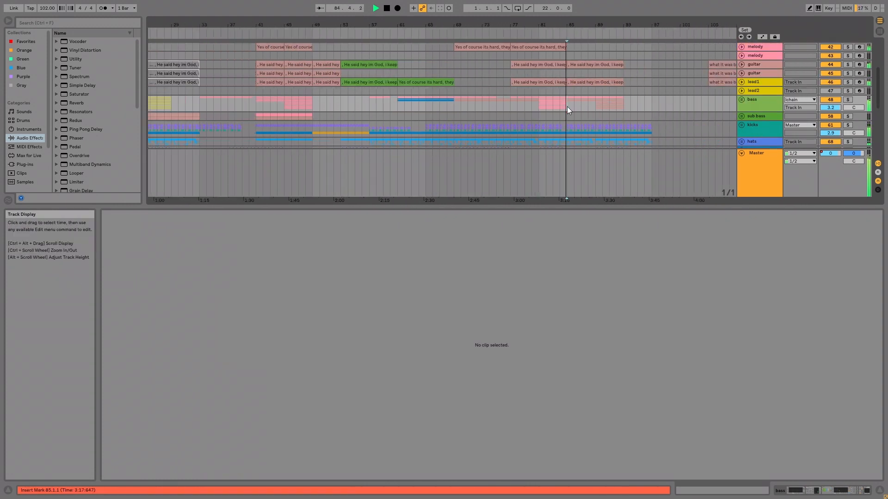
pyautogui.click(592, 101)
pyautogui.scroll(4, 615, 99)
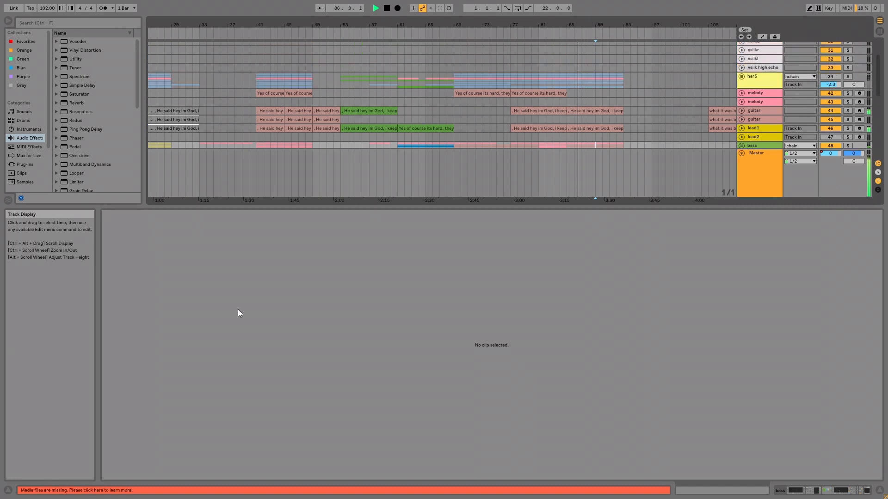
# Switch to the Notepad to-do list, delete the item about the repetitive outro, and return to Ableton Live
pyautogui.hotkey('alt', 'Tab')
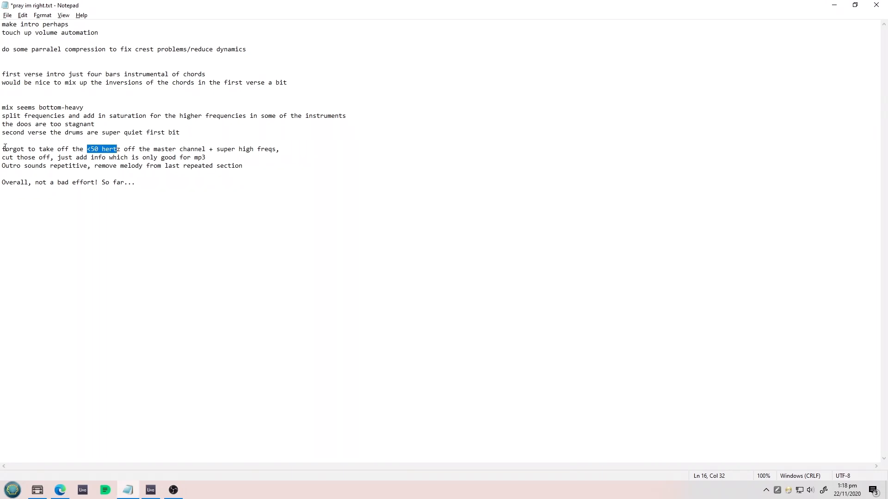
pyautogui.moveTo(261, 162); pyautogui.dragTo(2, 167)
pyautogui.press('Delete')
pyautogui.hotkey('alt', 'Tab')
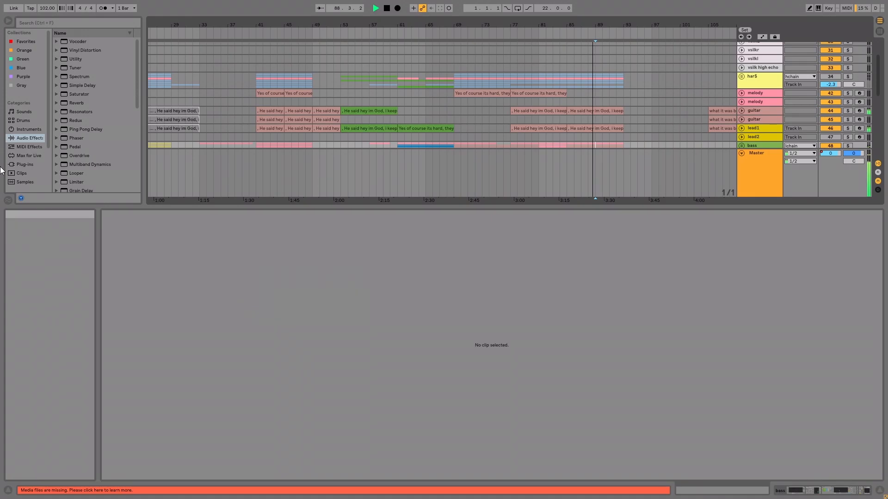
# Inspect the bar-89 clips on harc and synths inside the har$ group, collapse the group, and check the melody tracks
pyautogui.click(742, 77)
pyautogui.scroll(-2, 634, 106)
pyautogui.click(611, 80)
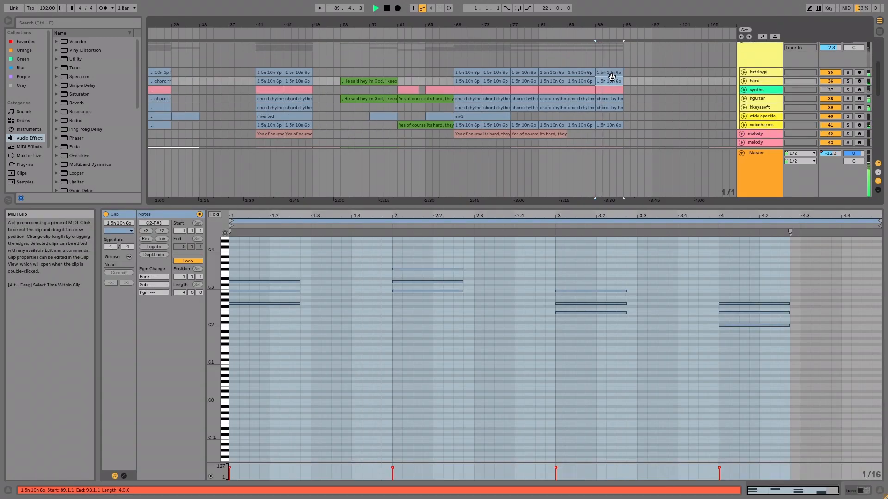
pyautogui.click(606, 89)
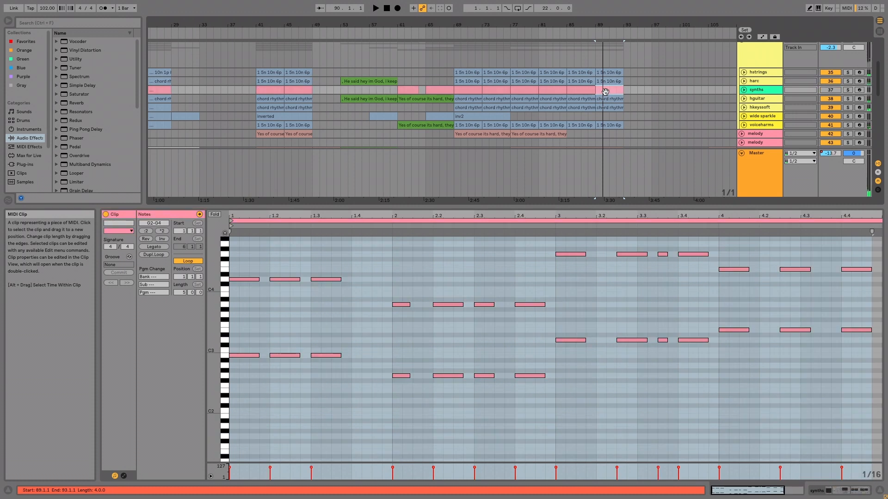
pyautogui.scroll(2, 605, 89)
pyautogui.click(743, 88)
pyautogui.click(742, 87)
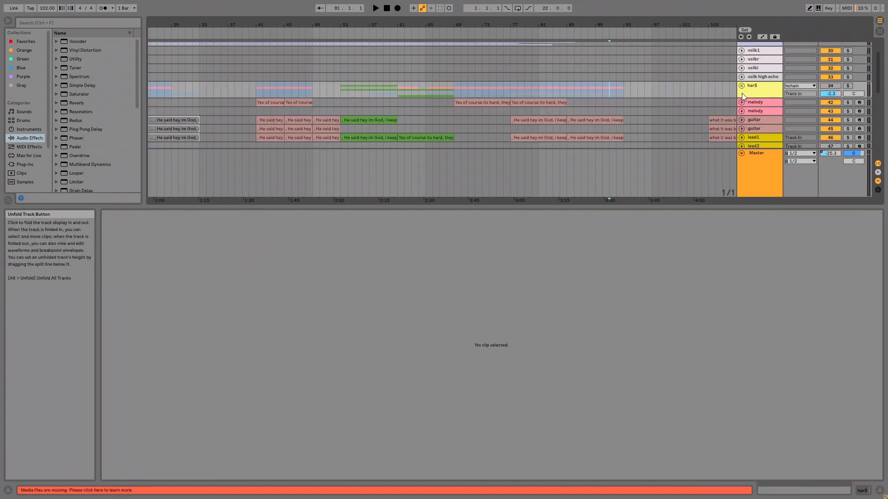
pyautogui.click(751, 111)
pyautogui.click(751, 102)
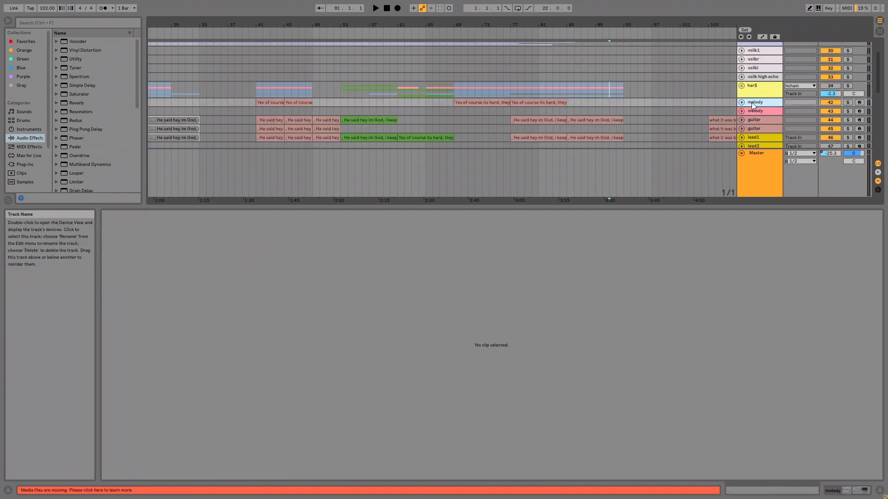
# In the bar-85 clip of the upper guitar track, delete every note after the first note of clip bar 5
pyautogui.click(587, 120)
pyautogui.press('space')
pyautogui.press('space')
pyautogui.scroll(2, 570, 266)
pyautogui.moveTo(568, 256); pyautogui.dragTo(876, 424)
pyautogui.press('Delete')
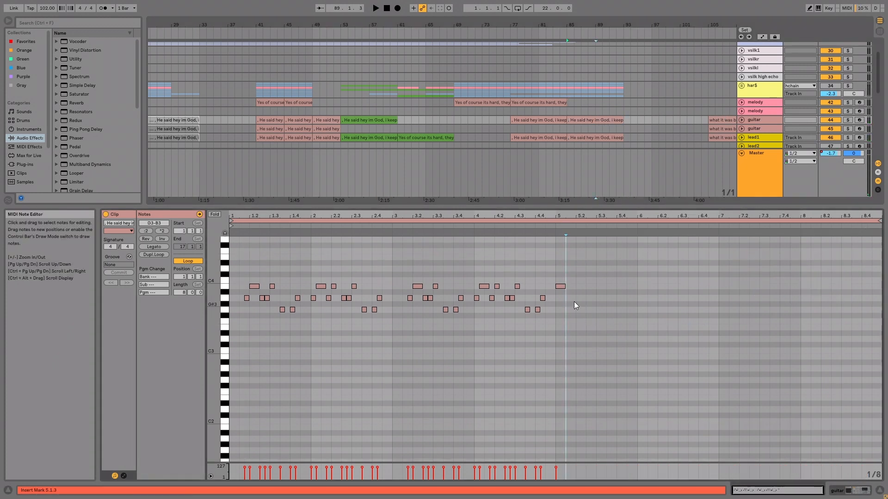
# Add an A3 note at 5.2.1 in the guitar clip and solo the guitar track for playback
pyautogui.click(560, 232)
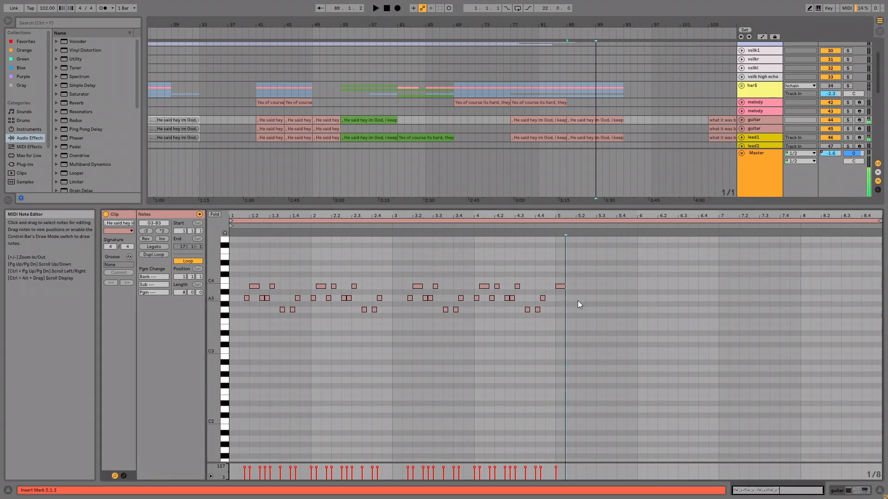
pyautogui.click(560, 232)
pyautogui.doubleClick(581, 298)
pyautogui.press('space')
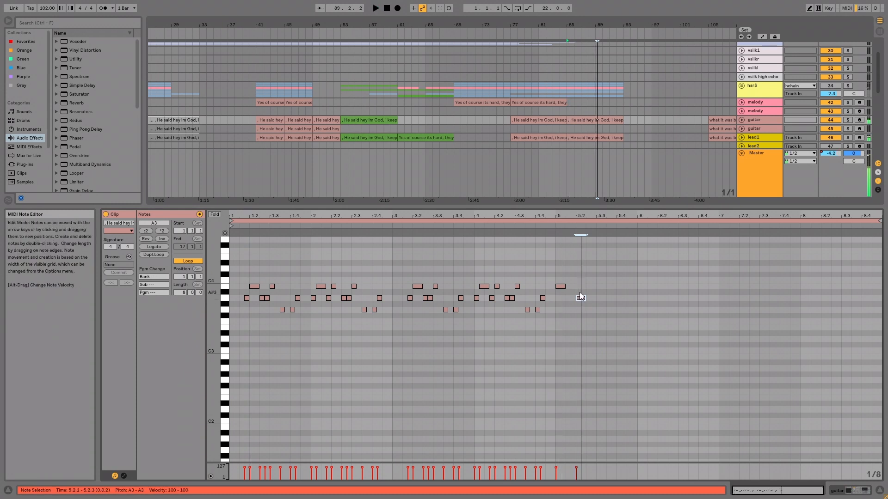
pyautogui.click(848, 120)
pyautogui.press('space')
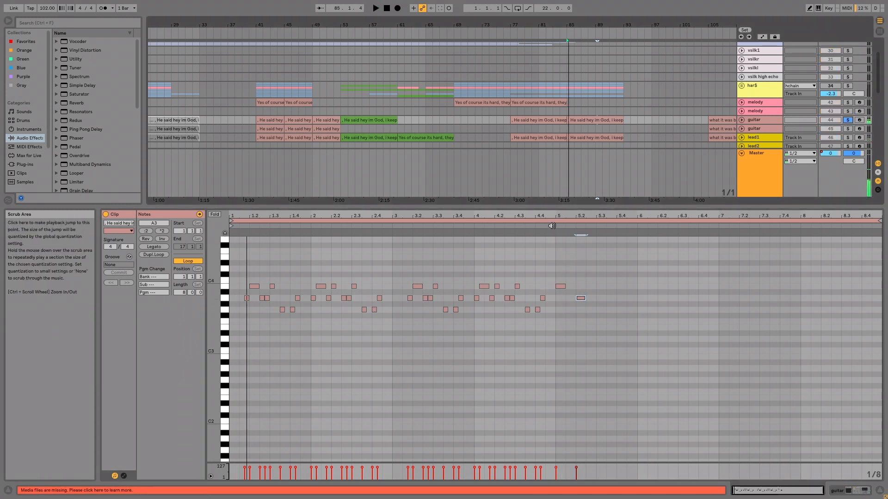
# Continue the guitar line with G3, A3, B3 and D4 eighth notes from 5.2.3 to 5.4.1, and play it back
pyautogui.doubleClick(591, 309)
pyautogui.press('space')
pyautogui.doubleClick(601, 297)
pyautogui.doubleClick(611, 286)
pyautogui.doubleClick(621, 268)
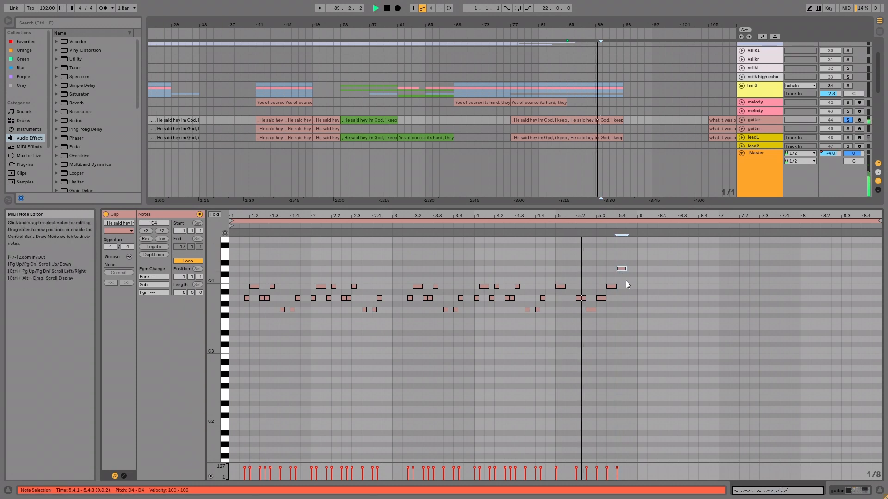
pyautogui.press('space')
# Extend the rising guitar run with E4 at 5.4.3 and G4 at 6.1.1, and replay it
pyautogui.doubleClick(632, 257)
pyautogui.doubleClick(642, 245)
pyautogui.scroll(2, 642, 250)
pyautogui.click(600, 227)
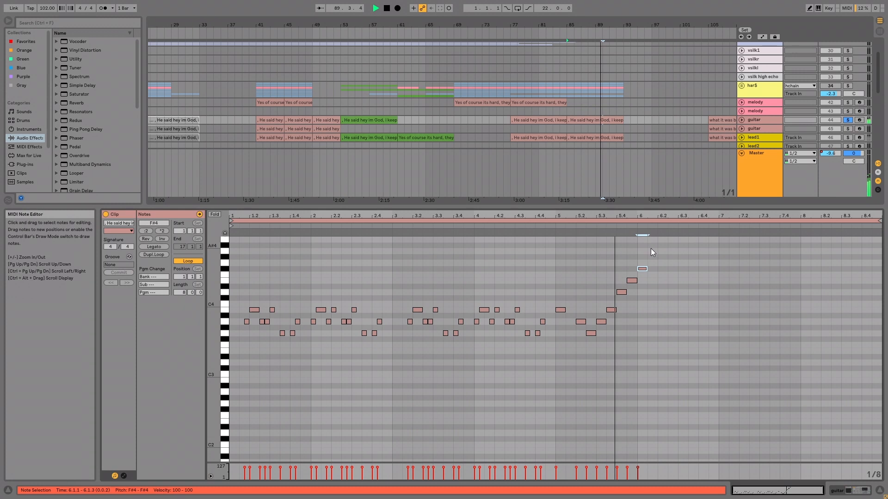
pyautogui.press('space')
pyautogui.moveTo(642, 269); pyautogui.dragTo(643, 264)
pyautogui.press('space')
# Add A4, C5, A4, G4 and A4 eighth notes to the guitar clip from 6.1.3 to 6.3.3
pyautogui.doubleClick(653, 251)
pyautogui.scroll(3, 666, 257)
pyautogui.doubleClick(662, 268)
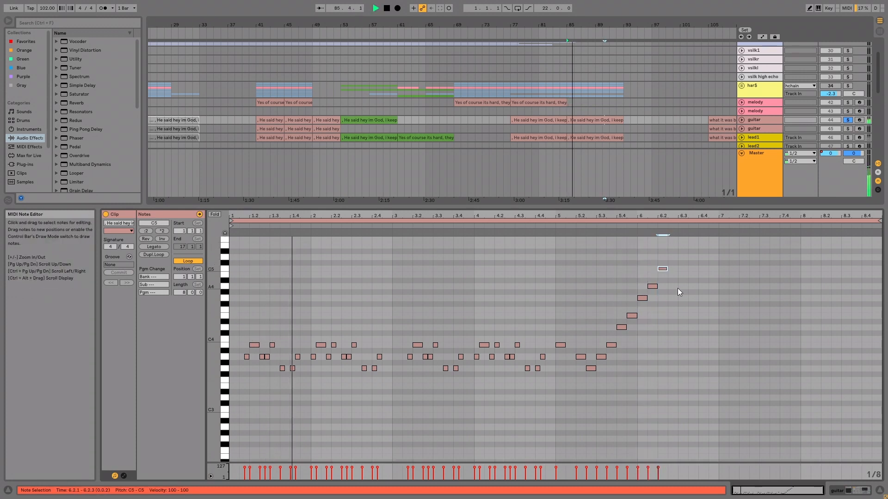
pyautogui.doubleClick(675, 286)
pyautogui.moveTo(684, 298); pyautogui.dragTo(694, 287)
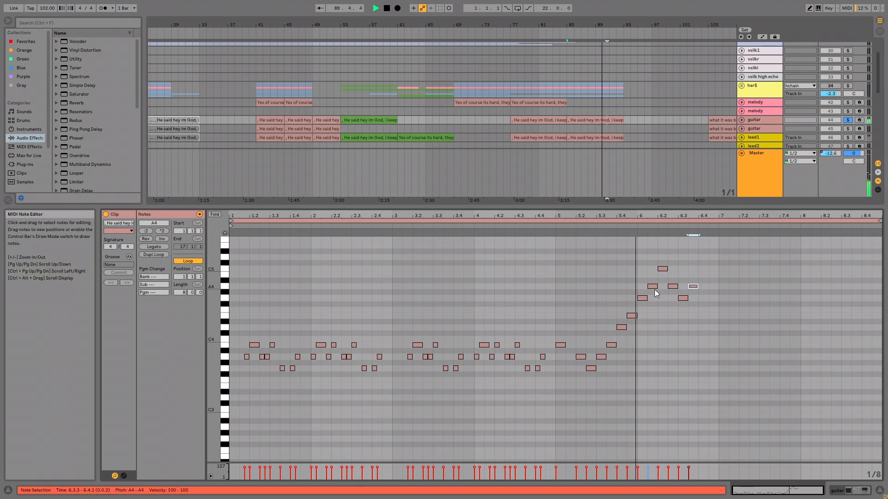
# Lower the guitar note at 6.2.1 to B4, replay the end of the run, and unsolo the guitar track
pyautogui.moveTo(691, 256); pyautogui.dragTo(659, 278)
pyautogui.press('Down')
pyautogui.click(650, 227)
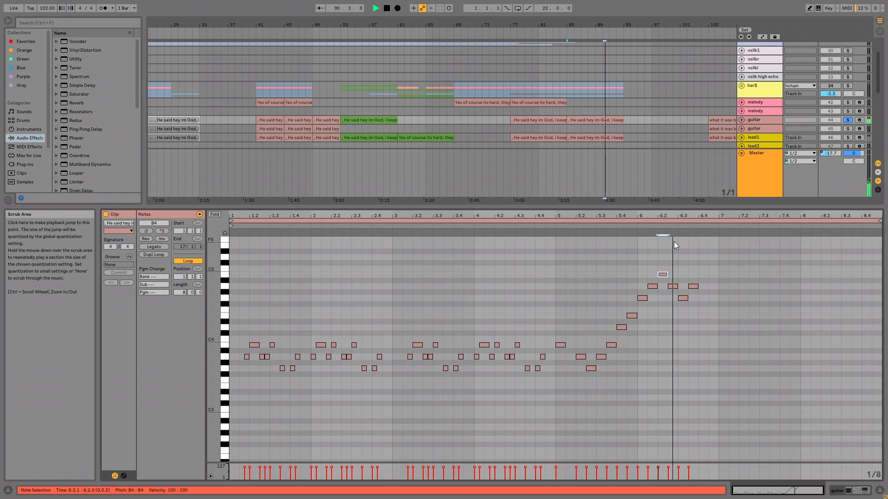
pyautogui.click(846, 119)
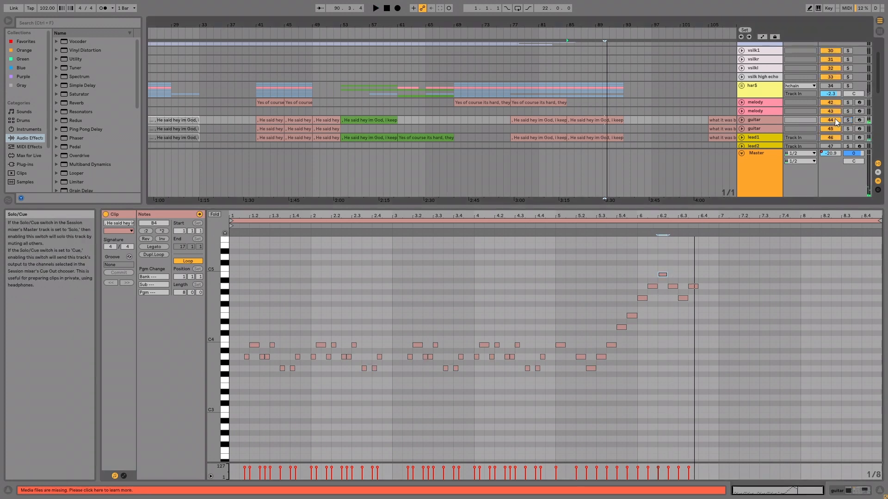
# Compare the bar-85 clips on the upper guitar and lead1 tracks while playing the full mix from bar 85
pyautogui.click(589, 119)
pyautogui.keyDown('shift'); pyautogui.click(589, 137); pyautogui.keyUp('shift')
pyautogui.click(596, 121)
pyautogui.press('space')
pyautogui.click(598, 121)
pyautogui.keyDown('shift'); pyautogui.click(603, 139); pyautogui.keyUp('shift')
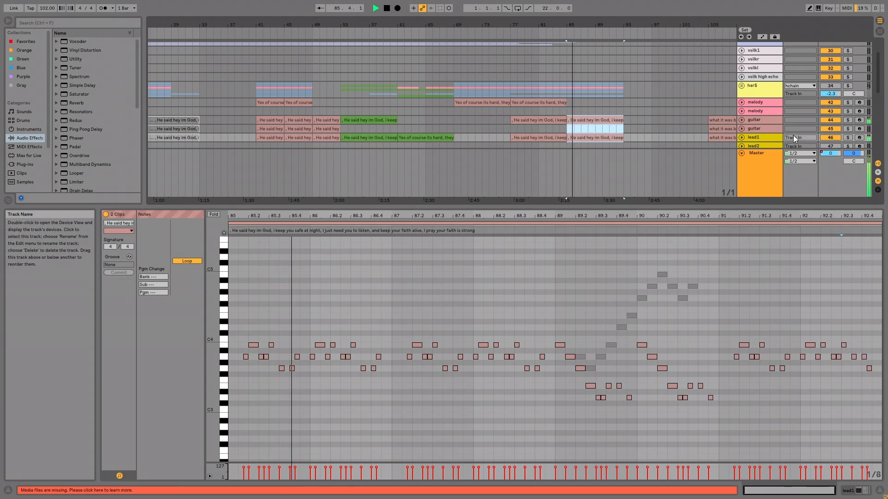
pyautogui.press('space')
pyautogui.press('space')
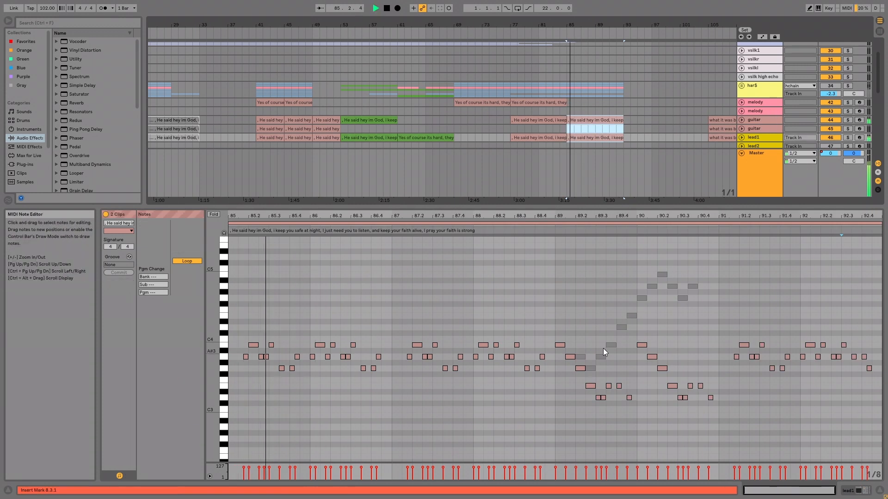
pyautogui.click(595, 120)
pyautogui.click(596, 137)
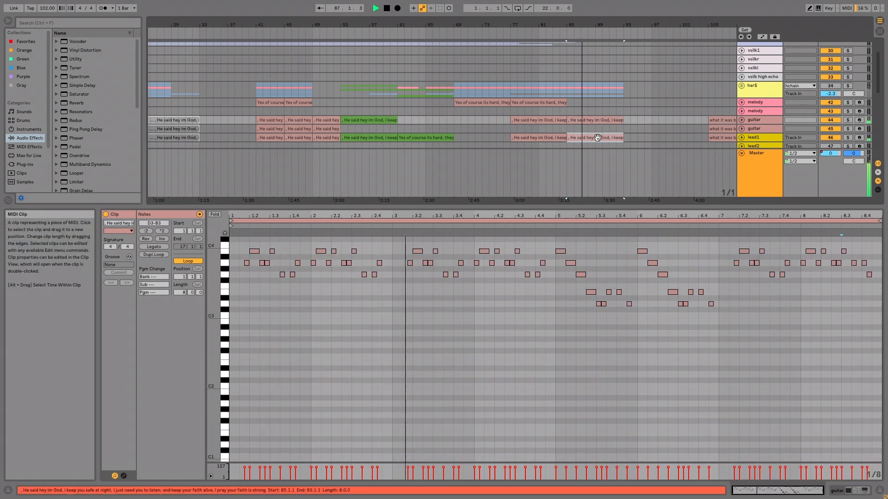
# In the bar-85 guitar clip, copy the new melody from clip bars 5 and 6 to bar 7
pyautogui.click(603, 121)
pyautogui.moveTo(649, 26); pyautogui.dragTo(482, 48)
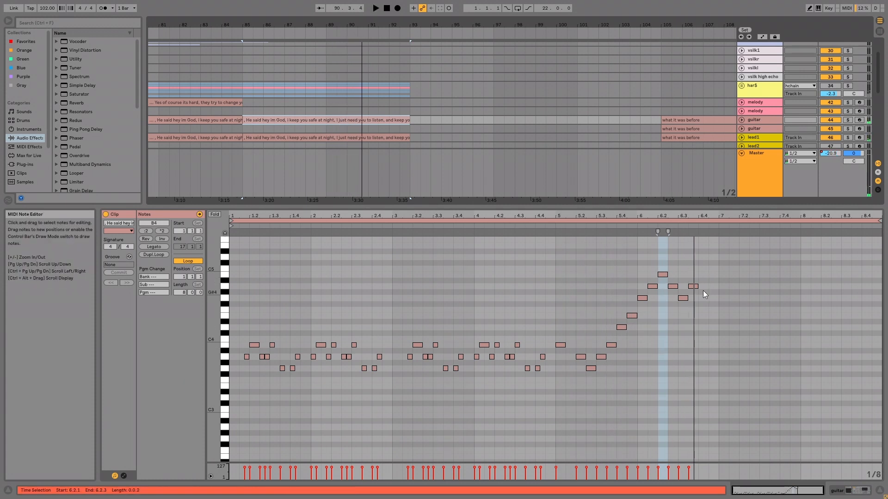
pyautogui.moveTo(706, 268); pyautogui.dragTo(673, 301)
pyautogui.moveTo(724, 256); pyautogui.dragTo(568, 392)
pyautogui.click(715, 336)
pyautogui.hotkey('ctrl', 'v')
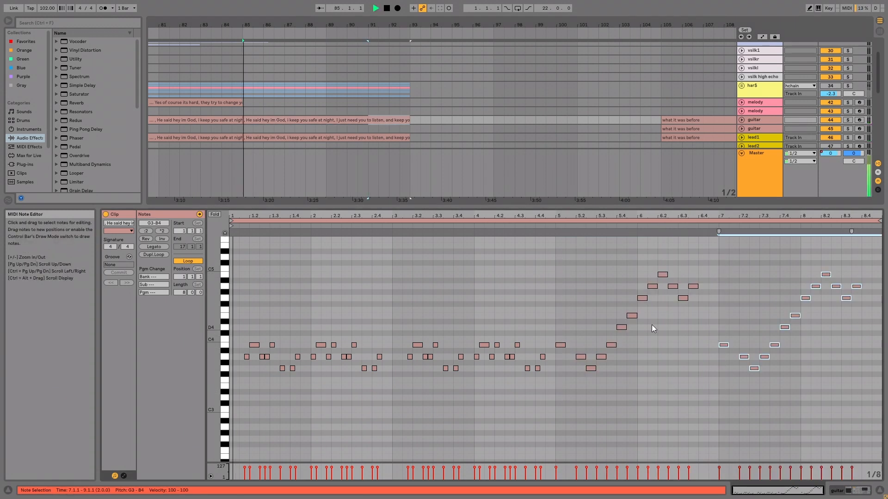
# Split the upper guitar track's clip at bar 91 and play the separated part
pyautogui.click(377, 121)
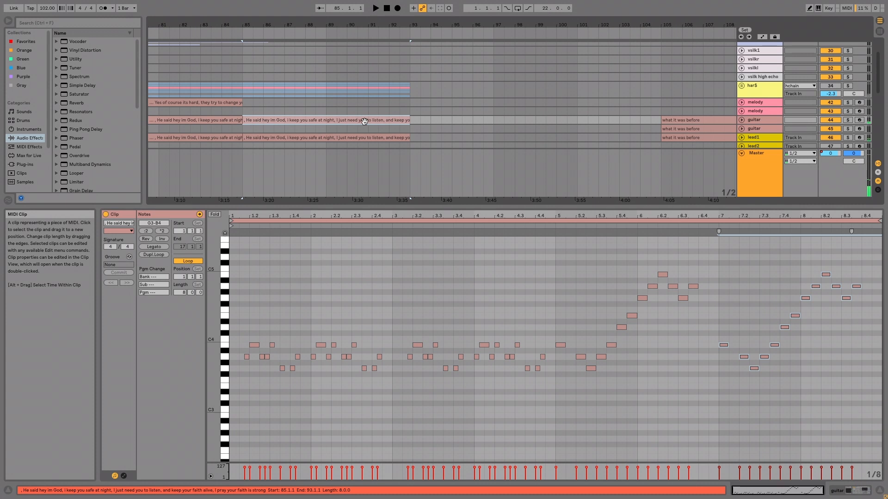
pyautogui.click(369, 121)
pyautogui.hotkey('ctrl', 'e')
pyautogui.press('space')
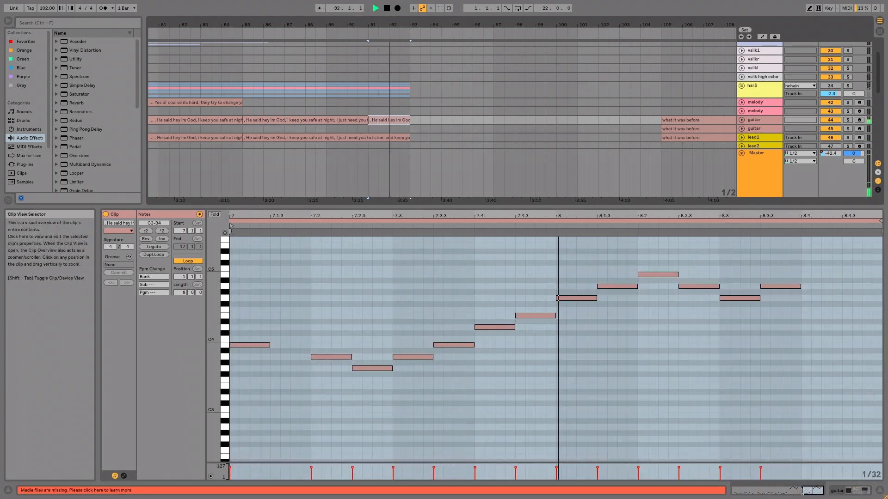
pyautogui.click(358, 117)
pyautogui.press('space')
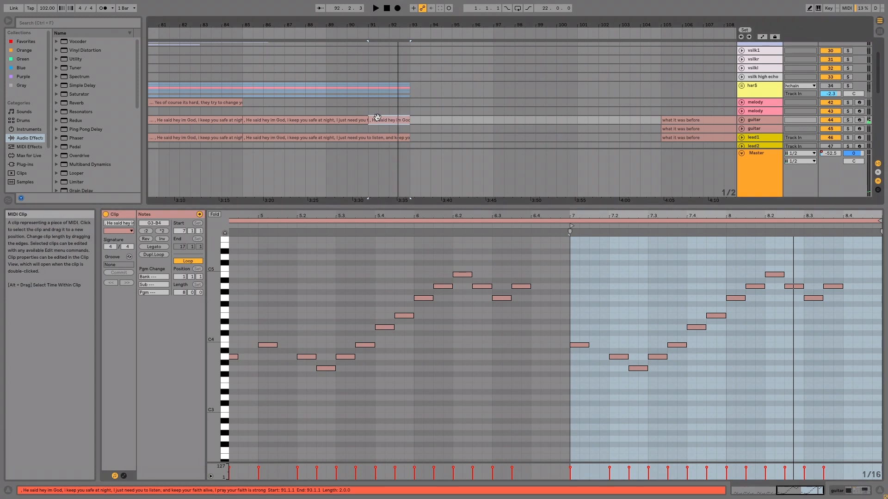
pyautogui.click(207, 121)
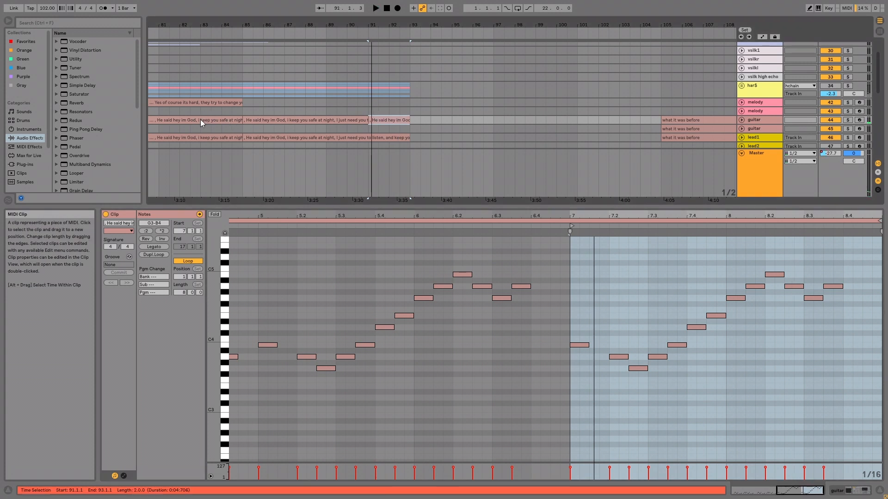
# Place a copy of the bar-91 guitar clip at bar 83 on the upper guitar track and play it soloed
pyautogui.click(200, 120)
pyautogui.hotkey('ctrl', 'e')
pyautogui.click(224, 117)
pyautogui.press('space')
pyautogui.press('space')
pyautogui.click(848, 120)
pyautogui.press('space')
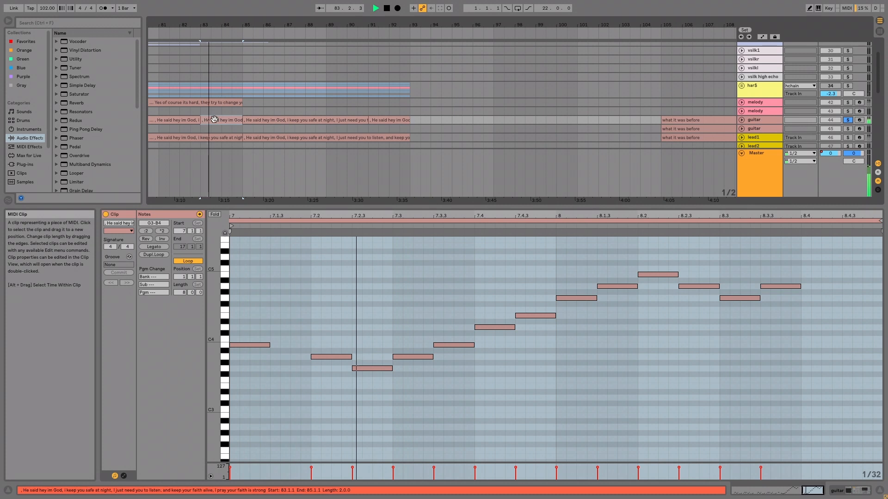
# Extend the bar-83 guitar clip back to 80.3.1 and play its melody
pyautogui.click(214, 120)
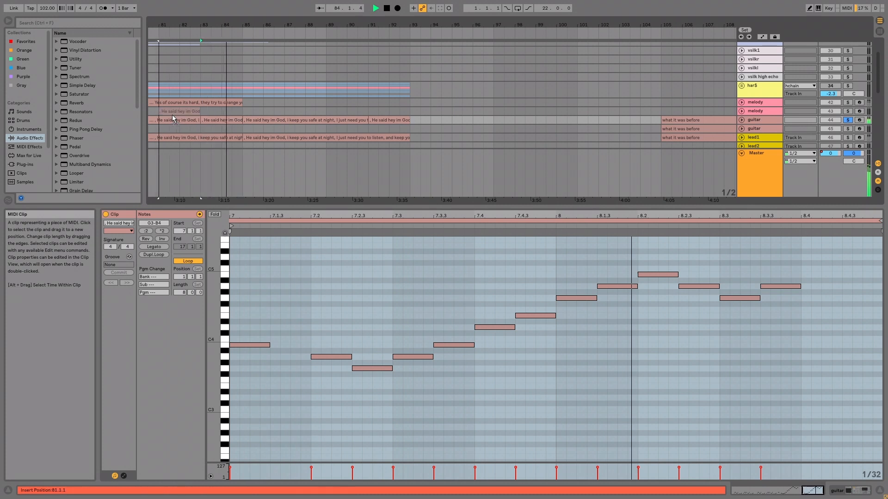
pyautogui.press('space')
pyautogui.moveTo(202, 120); pyautogui.dragTo(148, 120)
pyautogui.press('space')
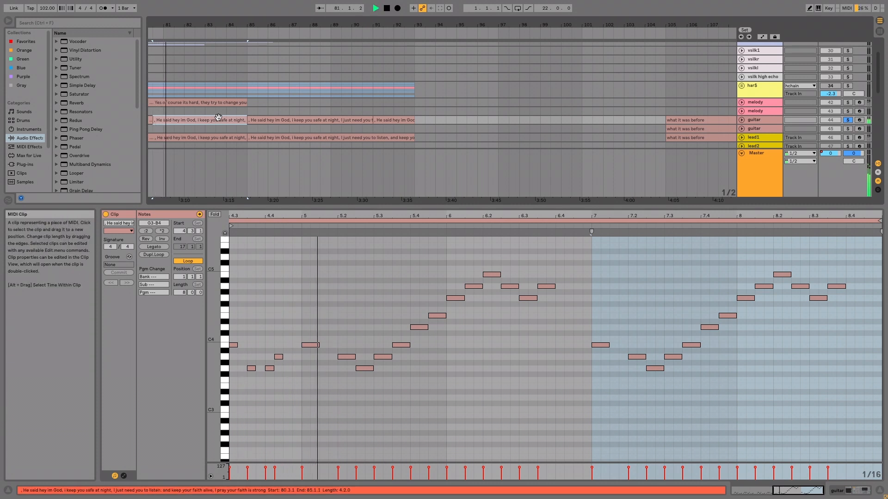
pyautogui.click(153, 137)
pyautogui.click(199, 120)
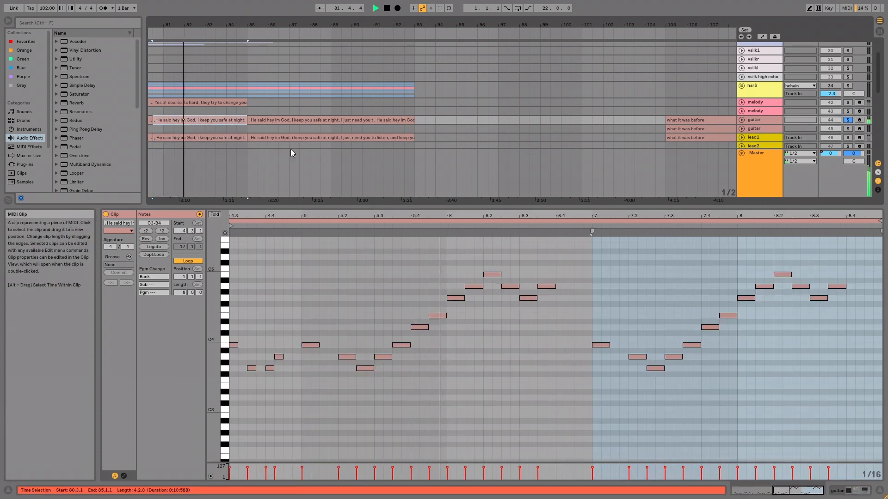
# Delete the last four notes of the run, from 6.2.1 onward, in the guitar clip
pyautogui.scroll(1, 546, 319)
pyautogui.press('space')
pyautogui.moveTo(555, 285); pyautogui.dragTo(490, 337)
pyautogui.press('Delete')
# Duplicate the run's last three notes to 6.2.1, raise the final copied note to B4, and replay the ending
pyautogui.press('space')
pyautogui.moveTo(494, 266); pyautogui.dragTo(440, 330)
pyautogui.hotkey('ctrl', 'd')
pyautogui.moveTo(532, 275); pyautogui.dragTo(529, 315)
pyautogui.press('Up')
pyautogui.press('Up')
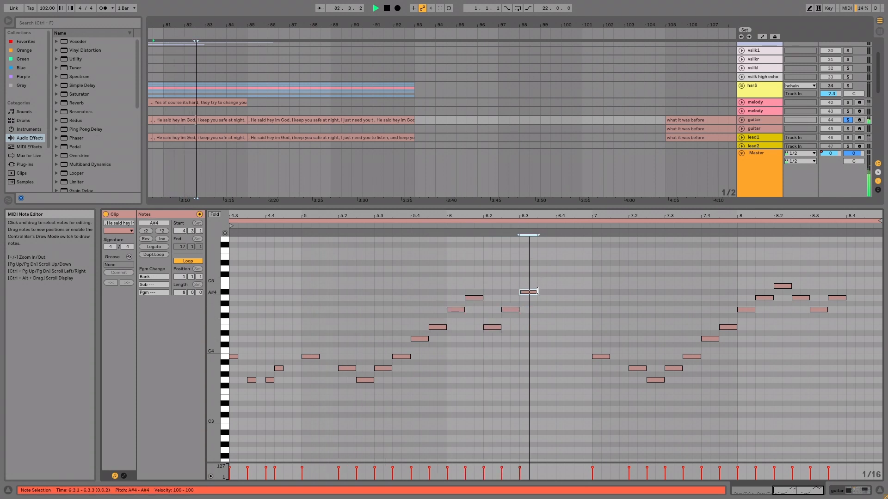
pyautogui.click(444, 226)
pyautogui.press('space')
# Shift the three duplicated notes an eighth note later to 6.2.3 and listen to the result
pyautogui.moveTo(546, 264); pyautogui.dragTo(493, 340)
pyautogui.press('Right')
pyautogui.press('Right')
pyautogui.press('space')
pyautogui.press('space')
pyautogui.press('space')
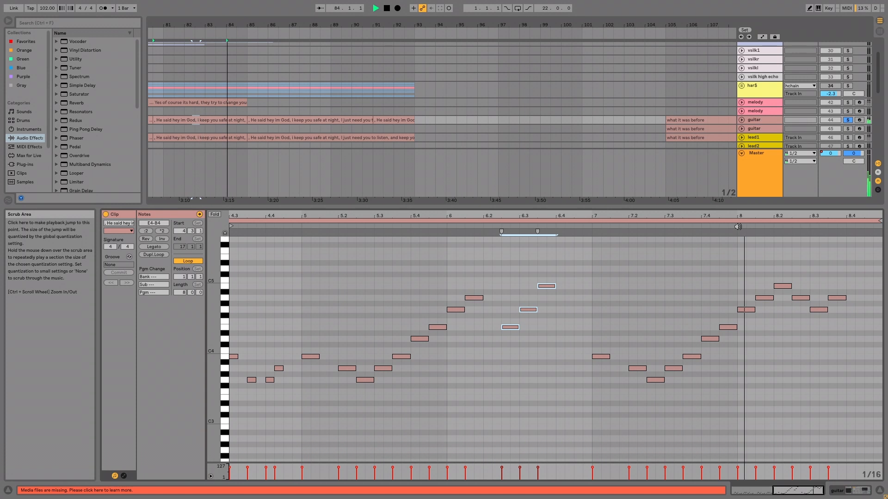
# Change the clip's last three notes, starting at 8.2.3, to B4, A4 and G4
pyautogui.press('space')
pyautogui.moveTo(834, 299); pyautogui.dragTo(801, 306)
pyautogui.press('Up')
pyautogui.press('Up')
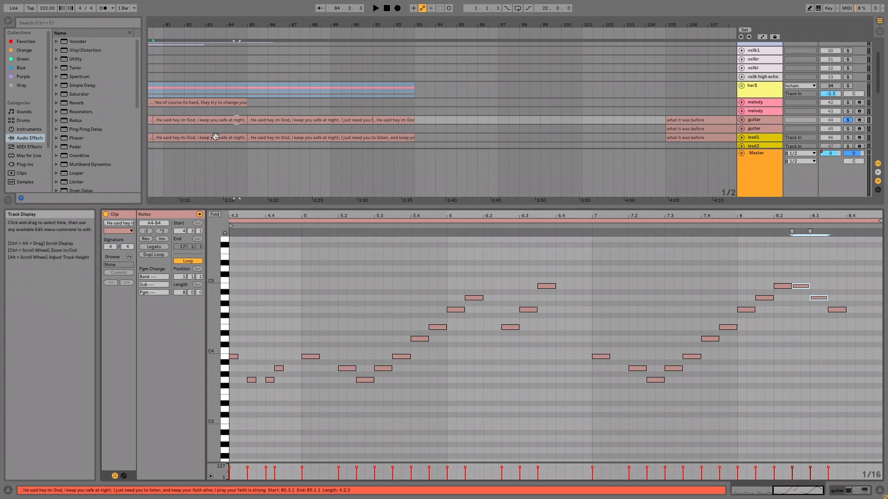
# Copy the revised guitar clip over the matching lead1 clip, unsolo the guitar track, and play the full mix
pyautogui.click(192, 138)
pyautogui.click(192, 138)
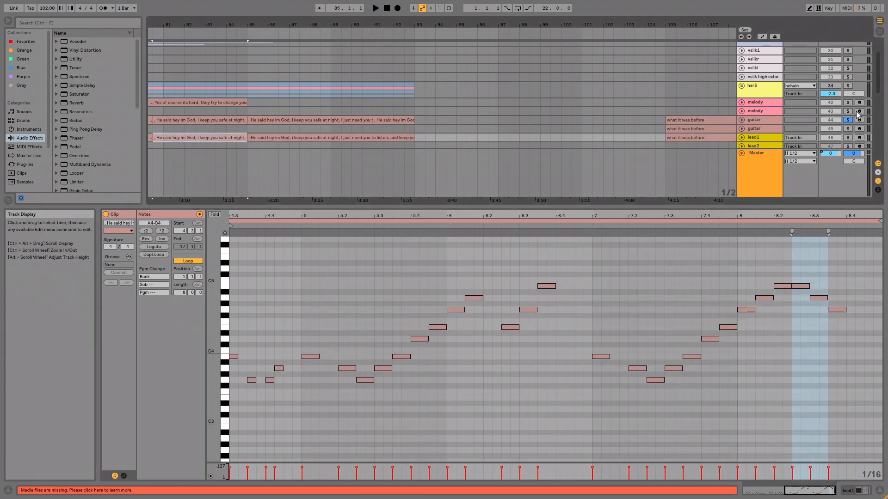
pyautogui.click(848, 121)
pyautogui.press('space')
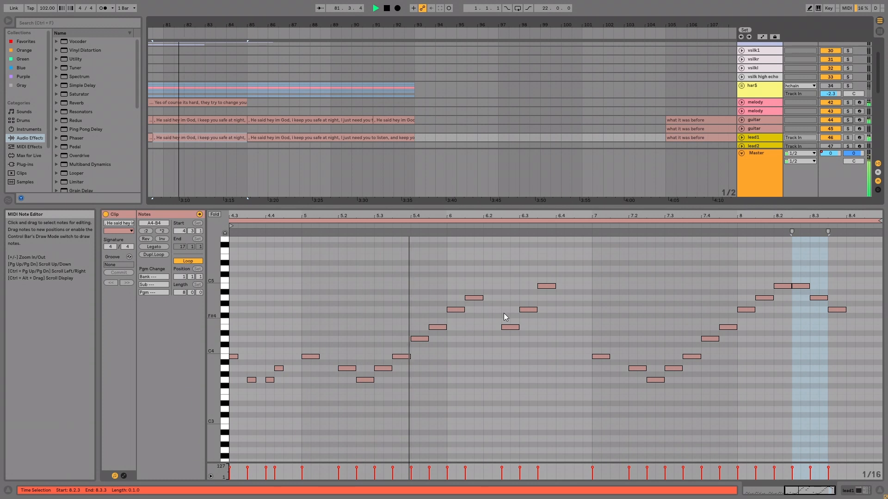
# Select the run from 5.2.1 to the end of bar 6 in the lead1 clip and replay it
pyautogui.press('space')
pyautogui.moveTo(581, 251); pyautogui.dragTo(356, 384)
pyautogui.press('space')
pyautogui.click(321, 326)
pyautogui.moveTo(560, 267); pyautogui.dragTo(348, 401)
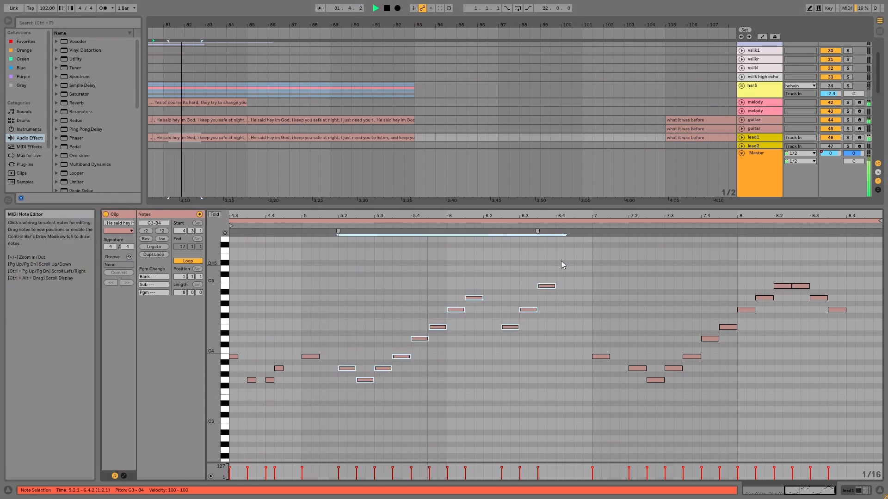
pyautogui.doubleClick(474, 298)
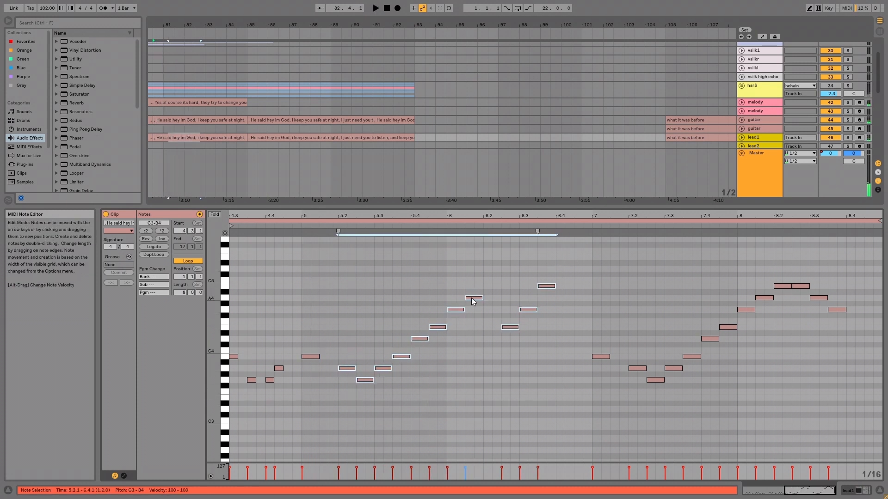
# Paste the upper guitar track's 80.3.1 clip onto lead1 again and reopen the guitar clip for editing
pyautogui.click(185, 120)
pyautogui.hotkey('ctrl', 'c')
pyautogui.click(180, 137)
pyautogui.hotkey('ctrl', 'v')
pyautogui.click(225, 120)
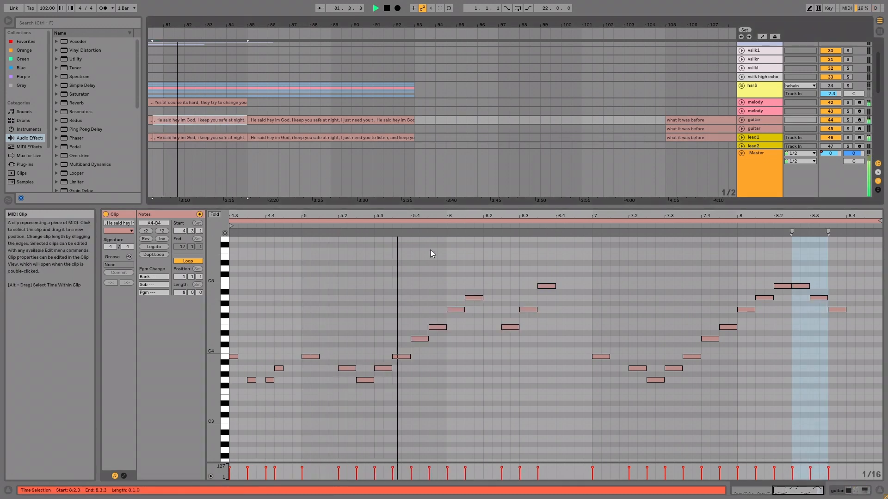
# Move the three notes at 6.2.3 in the guitar clip back to 6.2.1 and replay the melody
pyautogui.moveTo(564, 252); pyautogui.dragTo(490, 360)
pyautogui.press('space')
pyautogui.moveTo(512, 327); pyautogui.dragTo(493, 327)
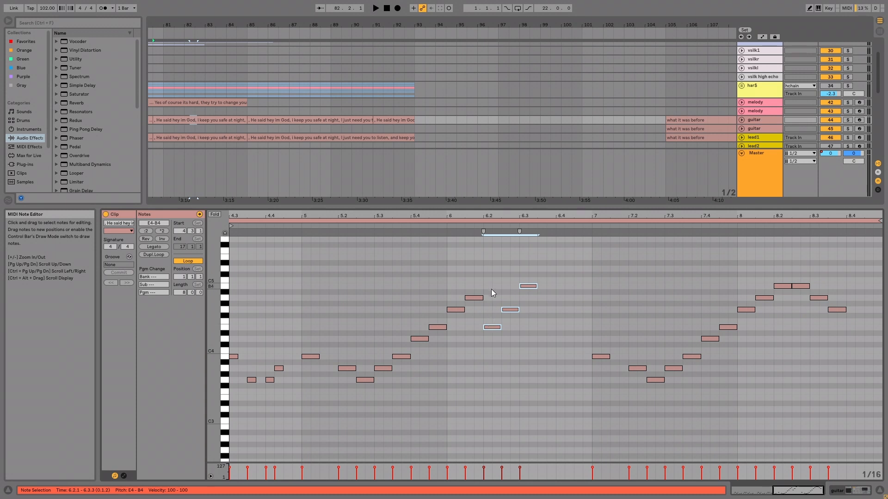
pyautogui.press('space')
pyautogui.click(215, 120)
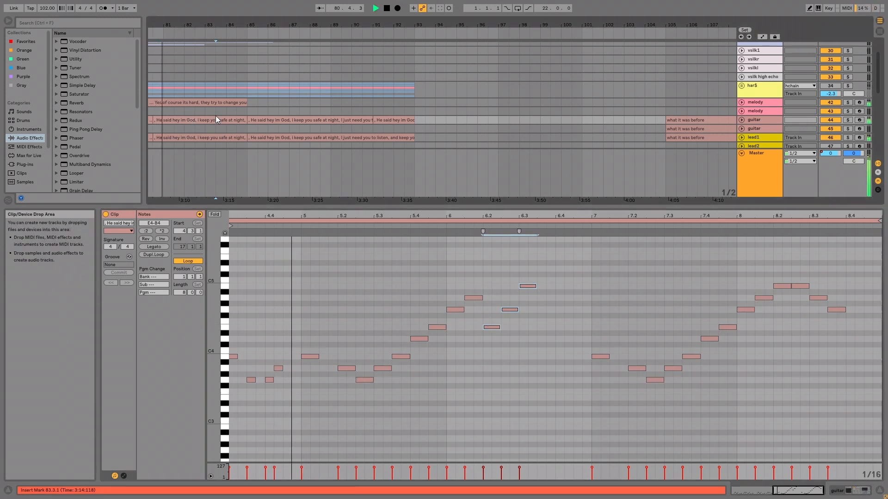
pyautogui.click(520, 288)
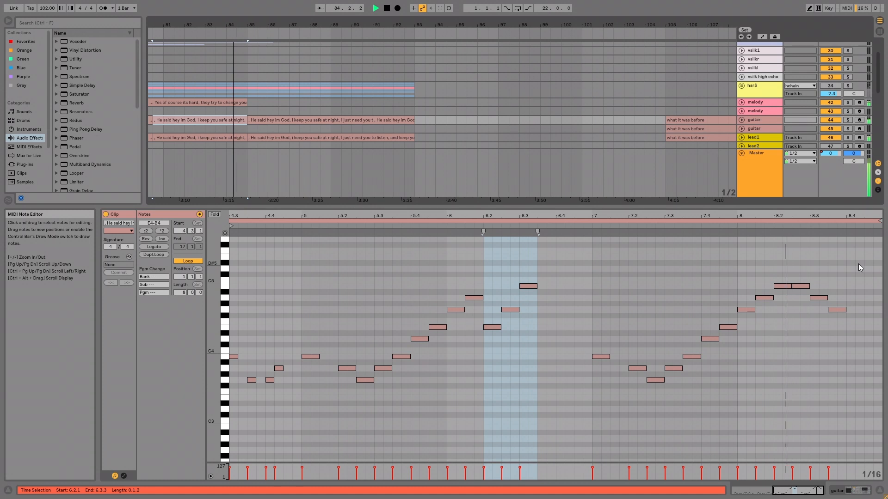
# Move the clip's last three notes from 8.2.3 an eighth note earlier to 8.2.1
pyautogui.moveTo(849, 268); pyautogui.dragTo(795, 316)
pyautogui.press('Left')
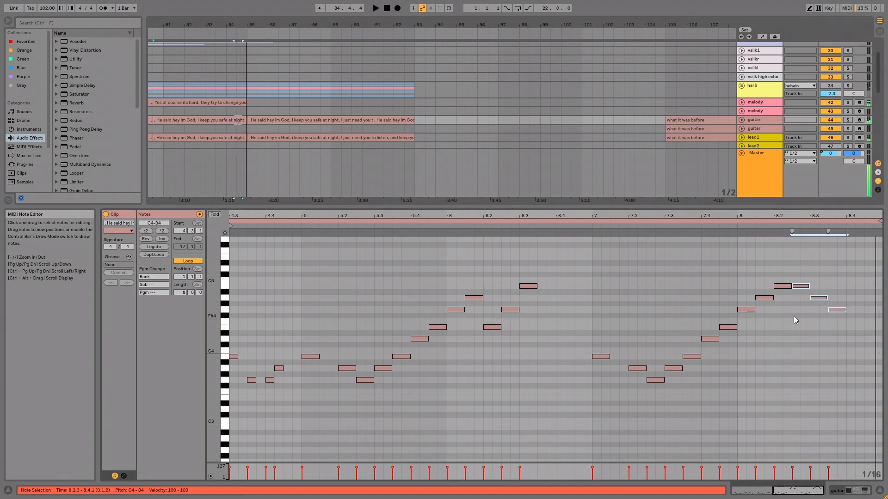
# Play the guitar clip from bar 81 and select the run from 5.2.1 through the last note at 6.3
pyautogui.click(465, 272)
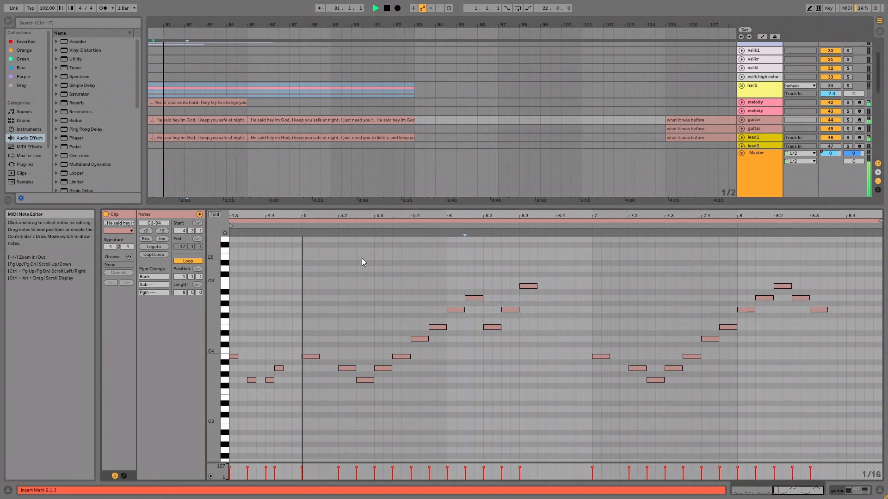
pyautogui.moveTo(549, 254); pyautogui.dragTo(348, 391)
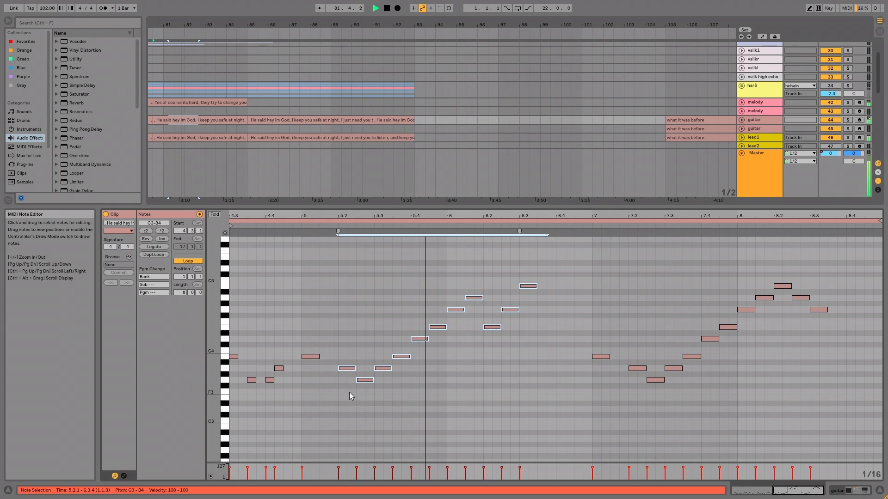
# Move the selected ascending note run earlier to start at 5.1.3 and copy the edited guitar clip over the lead1 clip
pyautogui.press('Left')
pyautogui.press('Left')
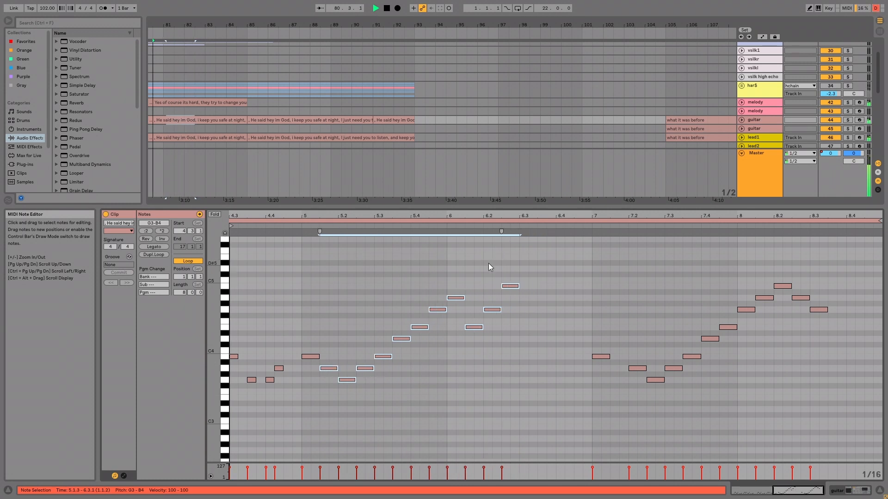
pyautogui.click(195, 120)
pyautogui.click(196, 136)
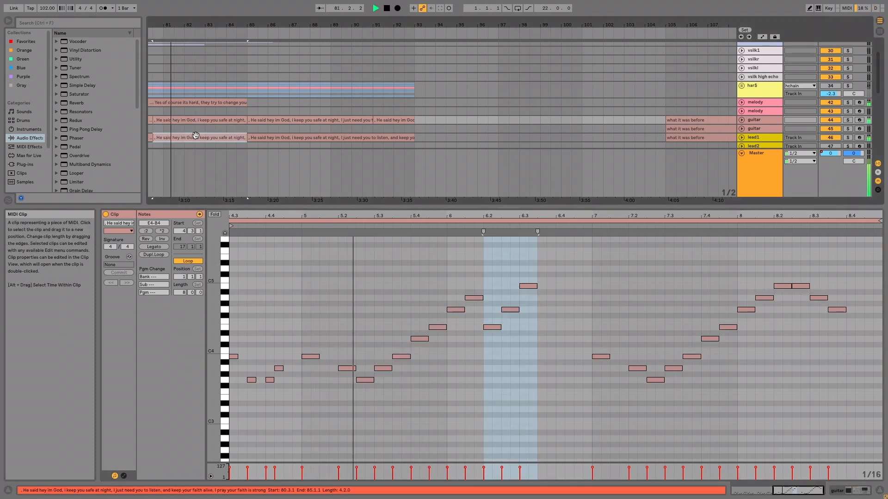
pyautogui.hotkey('ctrl', 'v')
# Rework the end of the guitar clip's ascending run to G4 at 6.1.3, E4 at 6.2.1 and G4 at 6.2.3
pyautogui.click(209, 120)
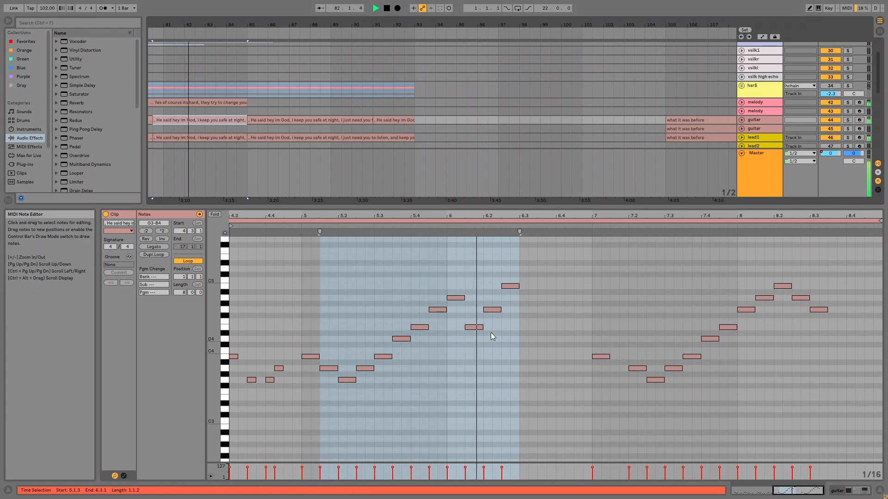
pyautogui.press('space')
pyautogui.moveTo(536, 258); pyautogui.dragTo(478, 347)
pyautogui.click(475, 327)
pyautogui.press('Up')
pyautogui.press('Up')
pyautogui.press('Up')
pyautogui.click(492, 309)
pyautogui.press('Down')
pyautogui.press('Down')
pyautogui.press('Down')
pyautogui.moveTo(510, 286); pyautogui.dragTo(463, 301)
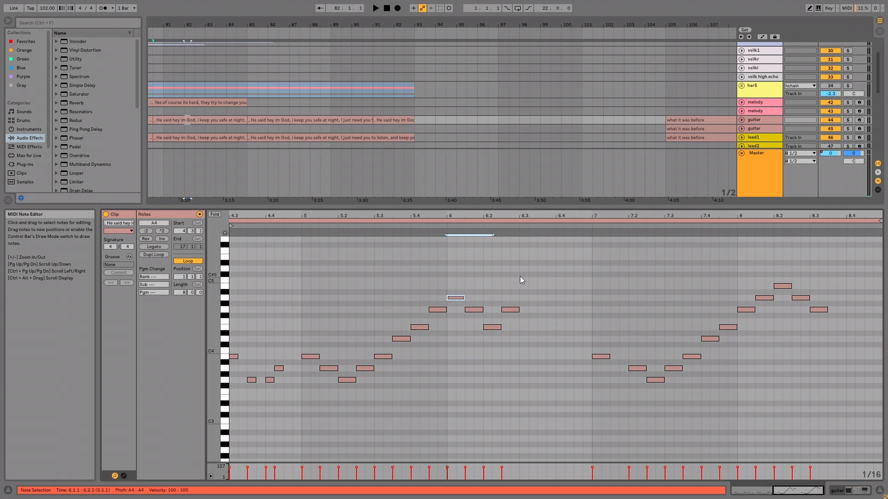
# Add a B4 note at 6.3.1 in the guitar clip, spanning 6.3.1 to 6.3.3
pyautogui.doubleClick(528, 298)
pyautogui.press('space')
pyautogui.moveTo(532, 299); pyautogui.dragTo(527, 286)
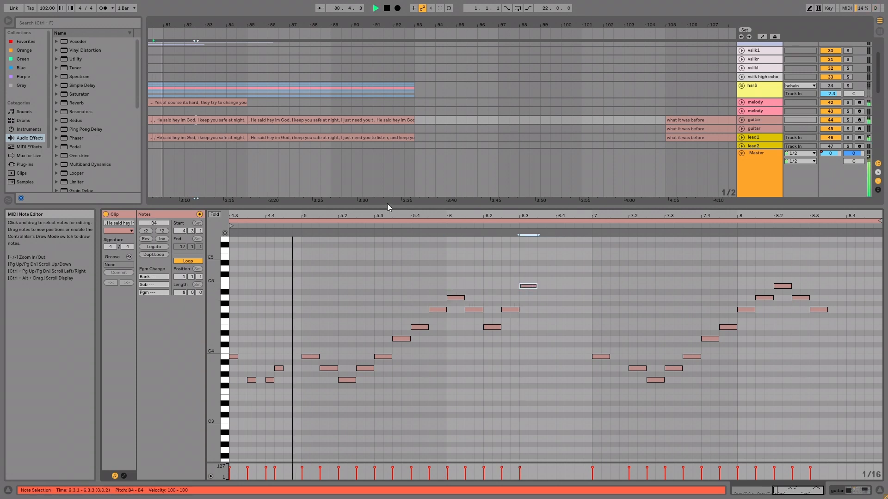
pyautogui.click(224, 120)
pyautogui.click(225, 137)
pyautogui.hotkey('ctrl', 'y')
pyautogui.hotkey('ctrl', 'y')
pyautogui.hotkey('ctrl', 'y')
pyautogui.hotkey('ctrl', 'y')
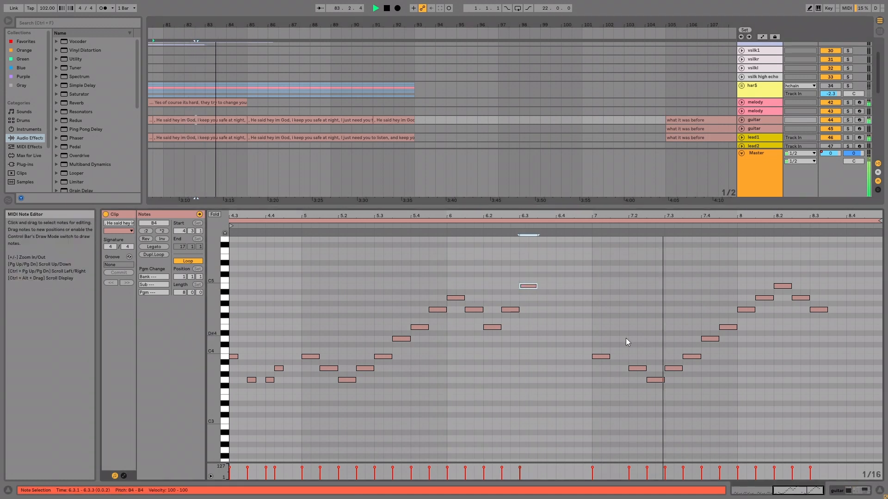
# Move the B3 note opening bar 7 to 7.1.3 and add an E4 note from 7.1.1 to 7.1.3
pyautogui.moveTo(612, 332); pyautogui.dragTo(594, 369)
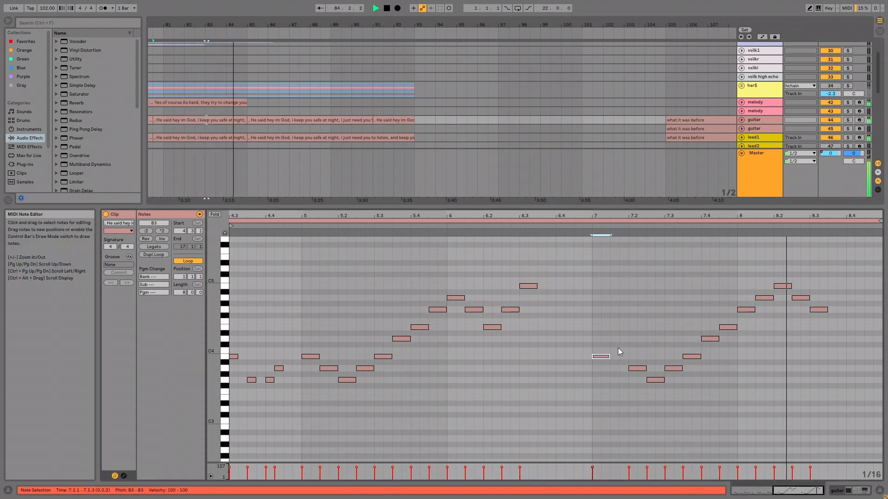
pyautogui.moveTo(620, 324); pyautogui.dragTo(589, 359)
pyautogui.press('Right')
pyautogui.press('Right')
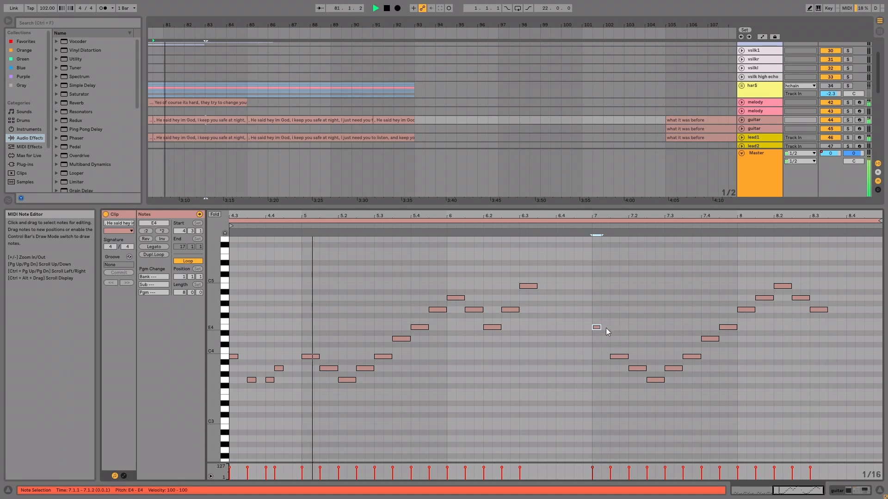
pyautogui.doubleClick(597, 327)
# Copy the guitar clip starting at 80.3.1 over the matching lead1 clip
pyautogui.click(188, 120)
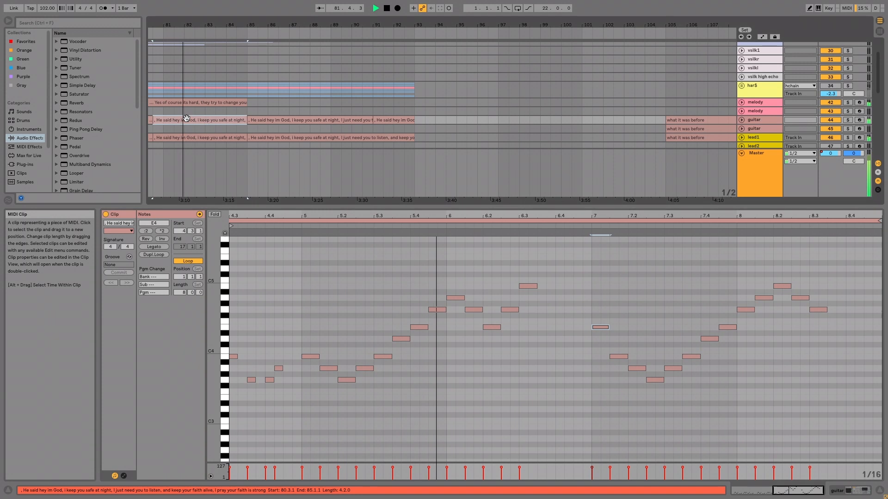
pyautogui.hotkey('ctrl', 'c')
pyautogui.click(192, 138)
pyautogui.hotkey('ctrl', 'v')
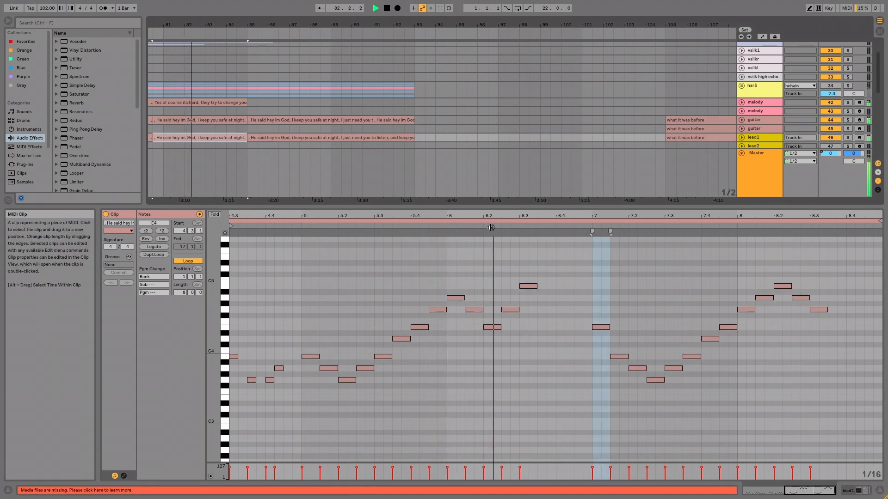
# Replace the first four notes of the guitar clip's bar 5 with the descending E4, B3, A3, G3 figure copied from bar 7
pyautogui.click(606, 328)
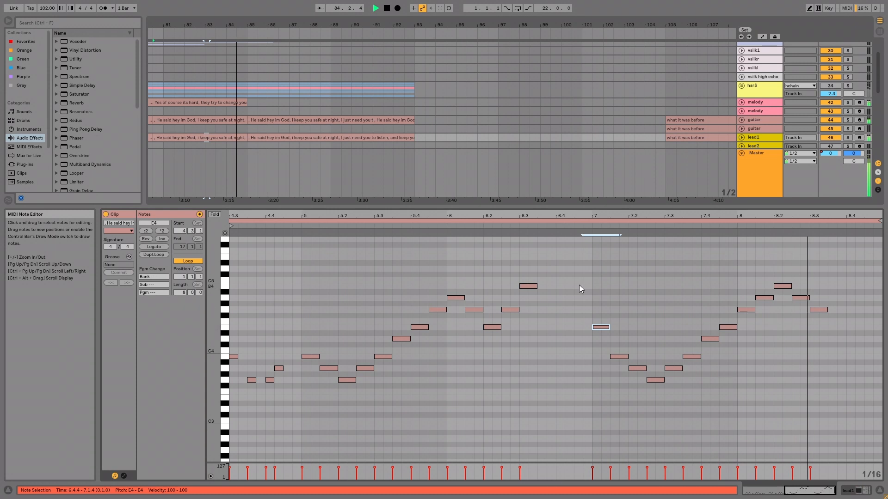
pyautogui.click(228, 119)
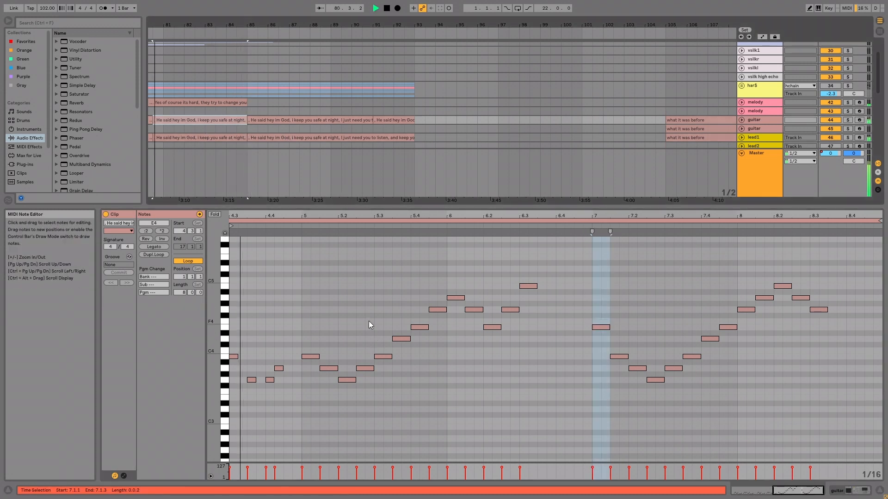
pyautogui.moveTo(337, 287); pyautogui.dragTo(299, 357)
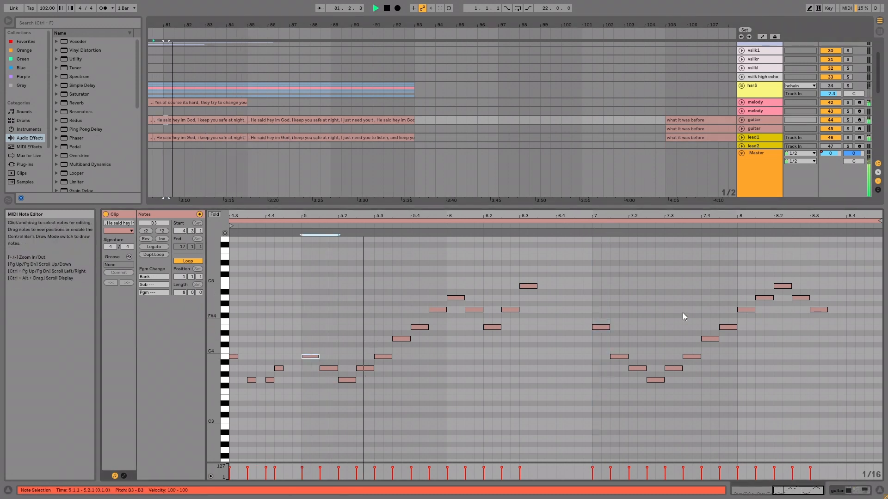
pyautogui.moveTo(651, 287); pyautogui.dragTo(592, 423)
pyautogui.hotkey('ctrl', 'c')
pyautogui.click(300, 290)
pyautogui.hotkey('ctrl', 'v')
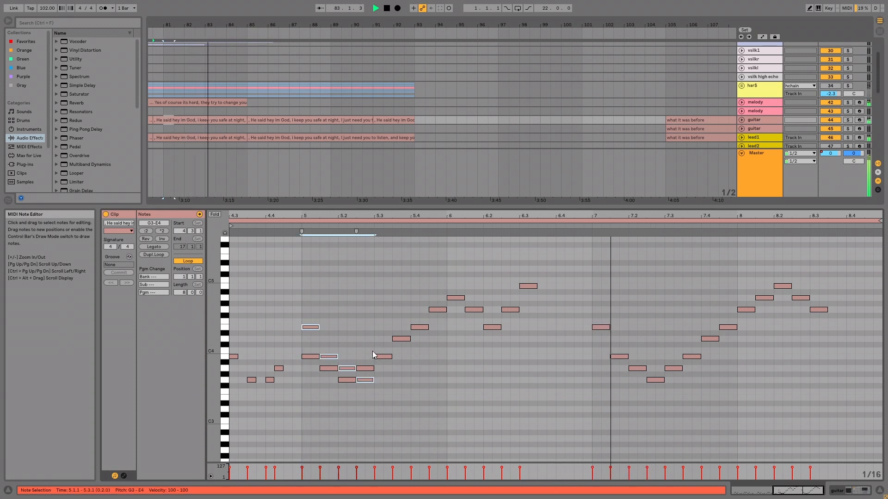
pyautogui.hotkey('ctrl', 'z')
pyautogui.moveTo(367, 335); pyautogui.dragTo(312, 403)
pyautogui.press('Delete')
pyautogui.hotkey('ctrl', 'v')
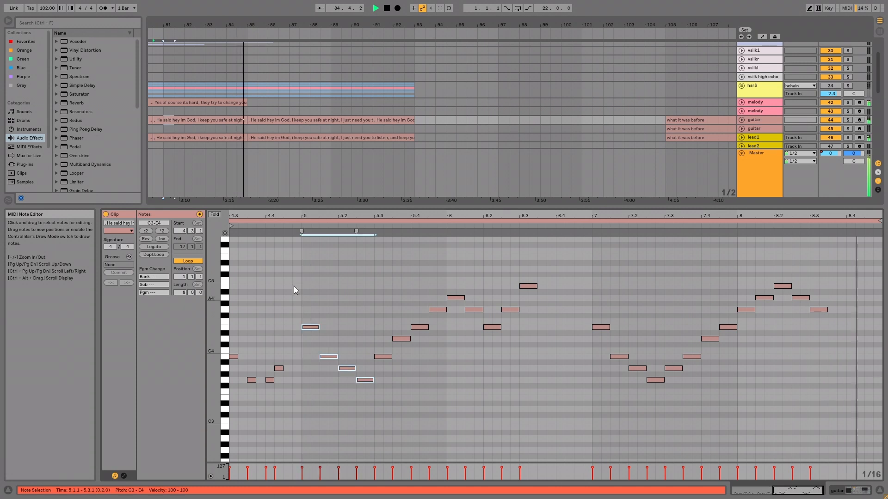
# Select the guitar and lead1 clips starting at 80.3.1 together for multi-clip editing
pyautogui.click(176, 137)
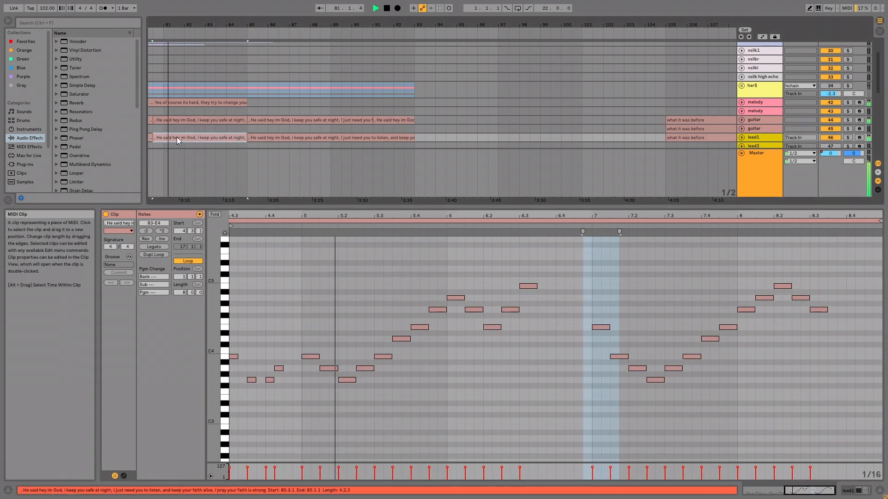
pyautogui.click(208, 120)
pyautogui.keyDown('shift'); pyautogui.click(231, 136); pyautogui.keyUp('shift')
pyautogui.moveTo(222, 25); pyautogui.dragTo(372, 6)
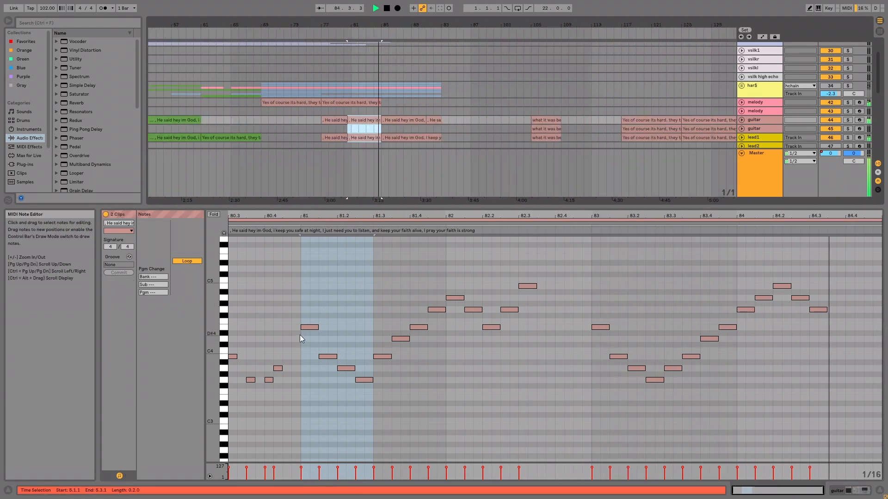
# Deactivate the D4 note at 81.3.3, the G4 note at 82.1.3 and the B3 note at 81.1.3 in the guitar clip
pyautogui.click(351, 369)
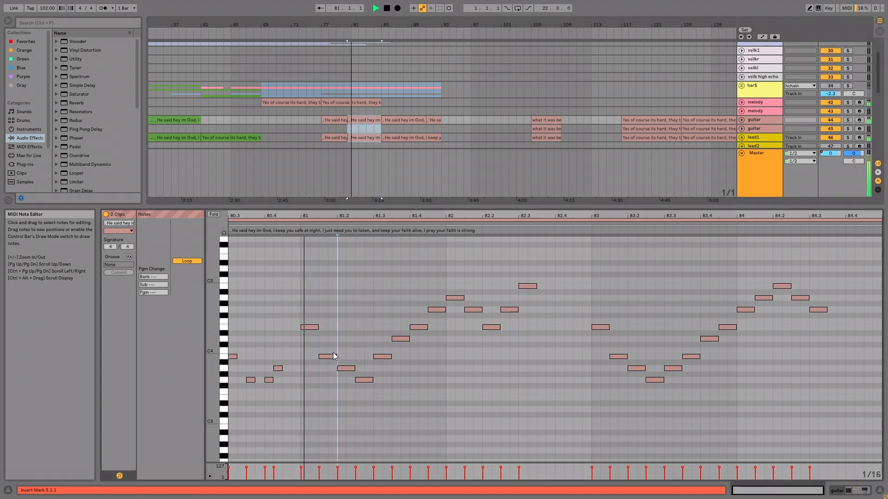
pyautogui.click(345, 327)
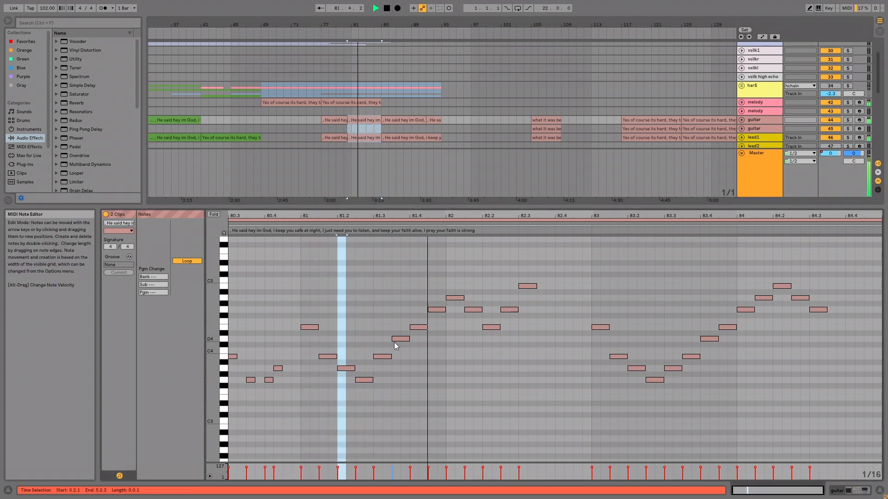
pyautogui.click(400, 339)
pyautogui.press('0')
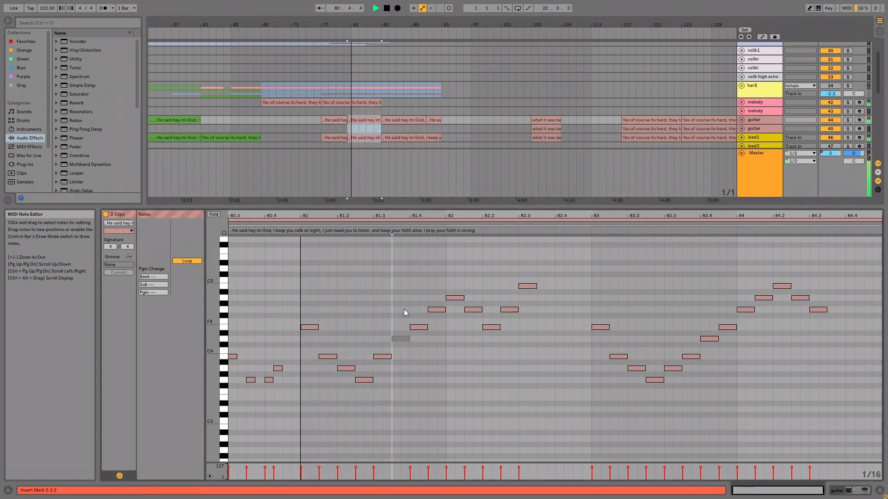
pyautogui.click(428, 294)
pyautogui.click(473, 309)
pyautogui.press('0')
pyautogui.click(468, 323)
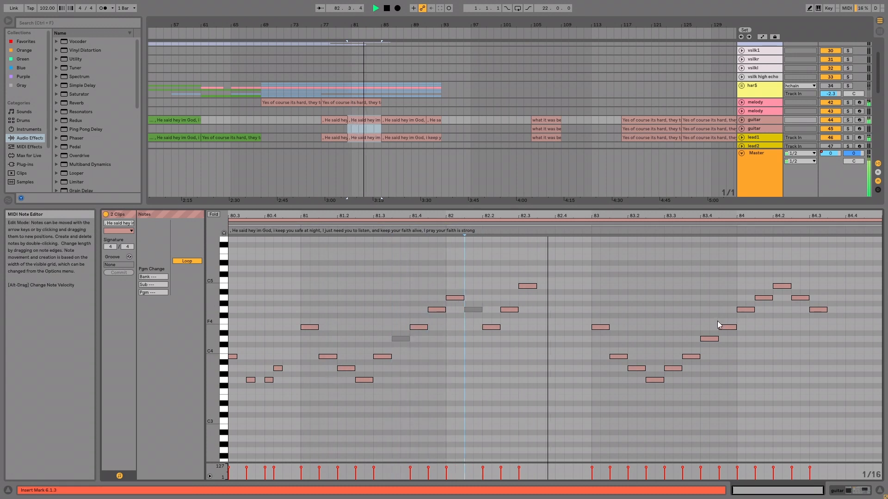
pyautogui.click(332, 356)
pyautogui.press('0')
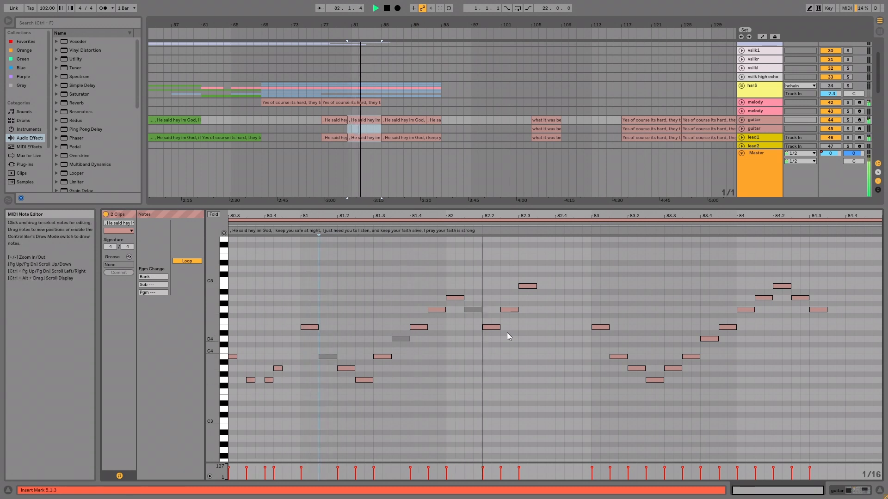
# Lengthen the B4 note at 82.3.1 slightly and extend the final G4 note to end at 84.4.1
pyautogui.moveTo(539, 285); pyautogui.dragTo(541, 285)
pyautogui.moveTo(826, 310); pyautogui.dragTo(845, 310)
pyautogui.click(800, 298)
pyautogui.click(782, 309)
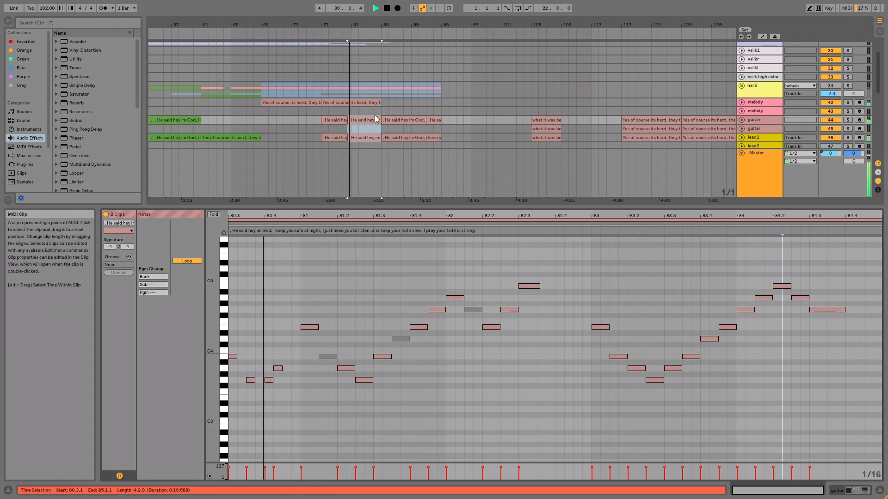
# Recolour the edited guitar and lead1 clips light orange and extend them back to start at bar 77
pyautogui.rightClick(372, 135)
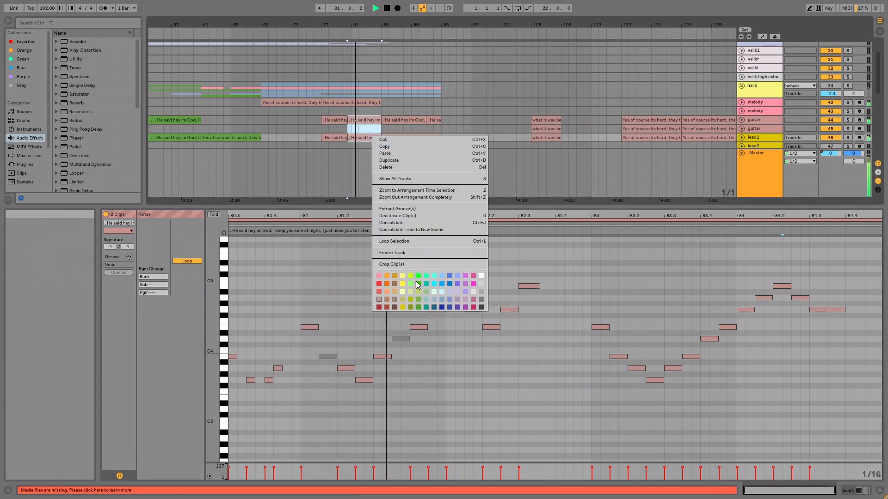
pyautogui.click(394, 292)
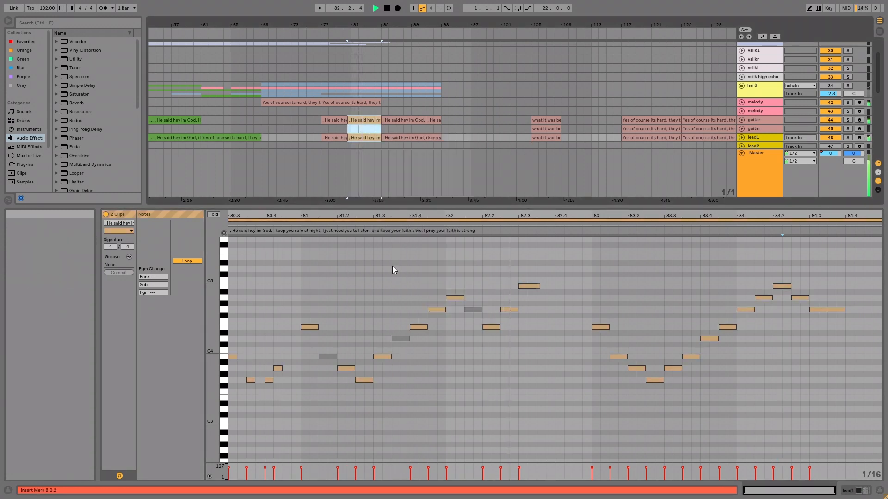
pyautogui.click(341, 118)
pyautogui.press('space')
pyautogui.click(365, 119)
pyautogui.keyDown('shift'); pyautogui.click(365, 138); pyautogui.keyUp('shift')
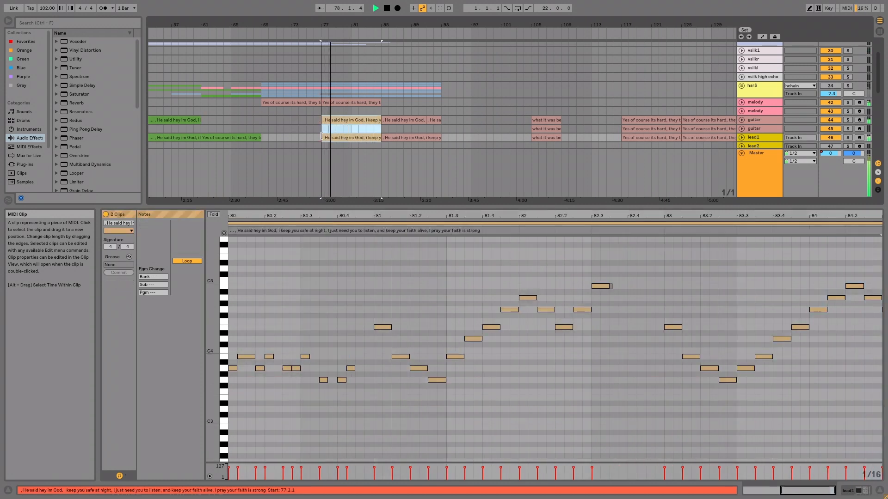
# Duplicate the light orange guitar and lead1 clips from bar 77 so the copies start at bar 85
pyautogui.click(352, 114)
pyautogui.click(356, 120)
pyautogui.click(359, 145)
pyautogui.click(367, 137)
pyautogui.keyDown('shift'); pyautogui.click(368, 120); pyautogui.keyUp('shift')
pyautogui.hotkey('ctrl', 'd')
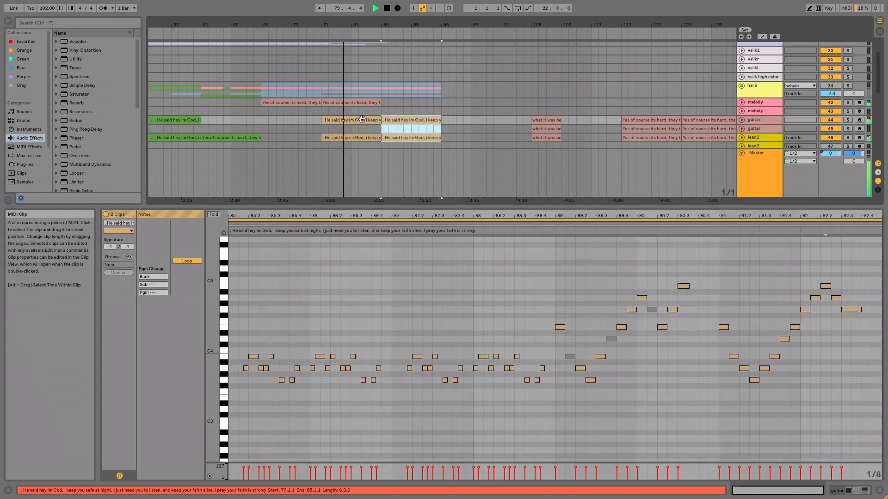
# Copy the eight-bar light orange clips over the guitar and lead1 clips starting at bar 41
pyautogui.moveTo(246, 27); pyautogui.dragTo(505, 22)
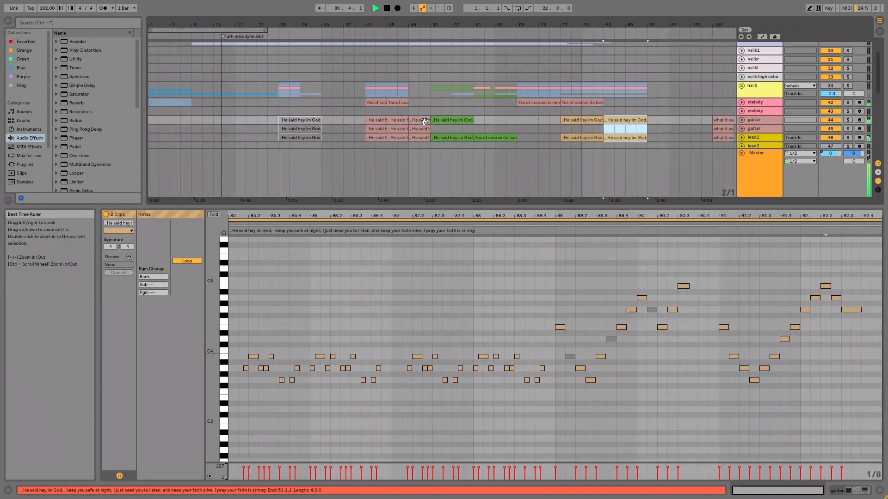
pyautogui.click(371, 119)
pyautogui.press('space')
pyautogui.press('space')
pyautogui.hotkey('ctrl', 'v')
pyautogui.click(388, 128)
pyautogui.click(388, 119)
pyautogui.click(377, 128)
pyautogui.doubleClick(377, 119)
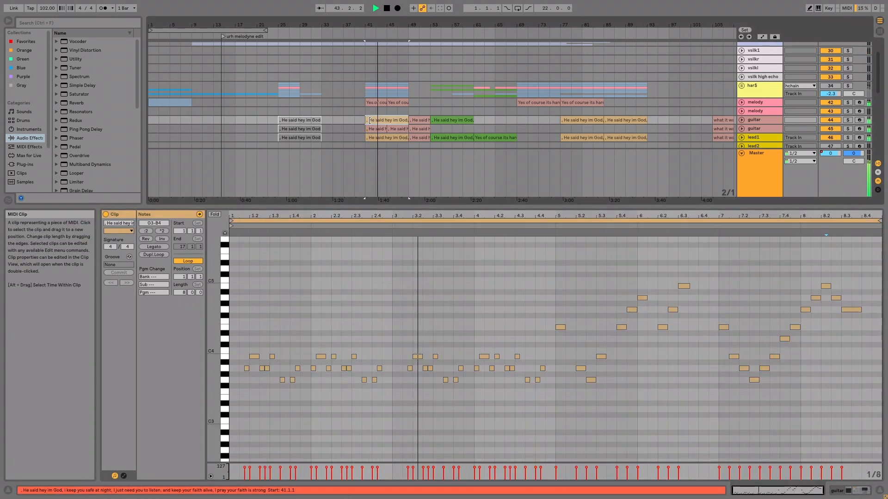
# Copy the guitar clip at bar 41 onto the second guitar track and the first melody track at the same bar
pyautogui.moveTo(328, 25); pyautogui.dragTo(253, 93)
pyautogui.click(317, 119)
pyautogui.click(301, 119)
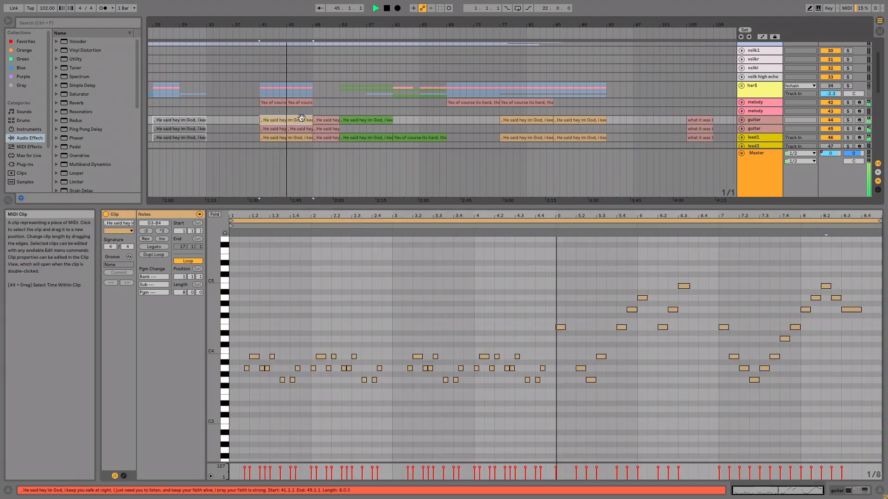
pyautogui.click(276, 129)
pyautogui.hotkey('ctrl', 'v')
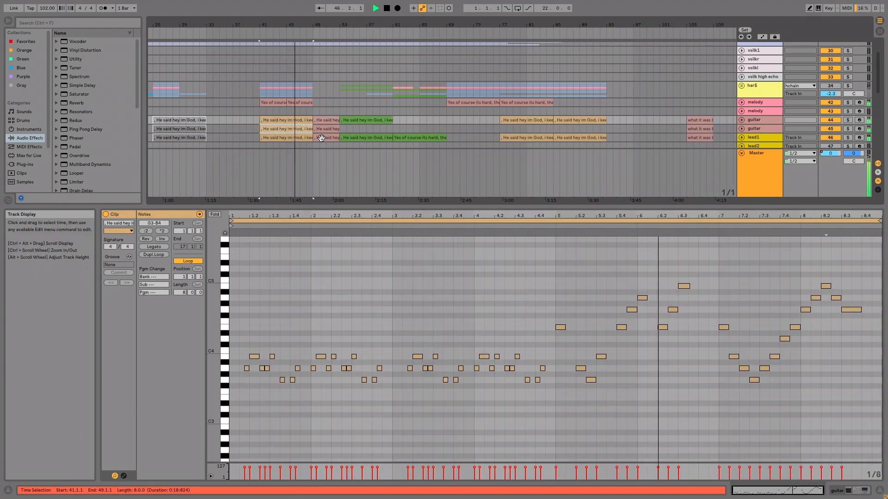
pyautogui.click(279, 100)
pyautogui.hotkey('ctrl', 'v')
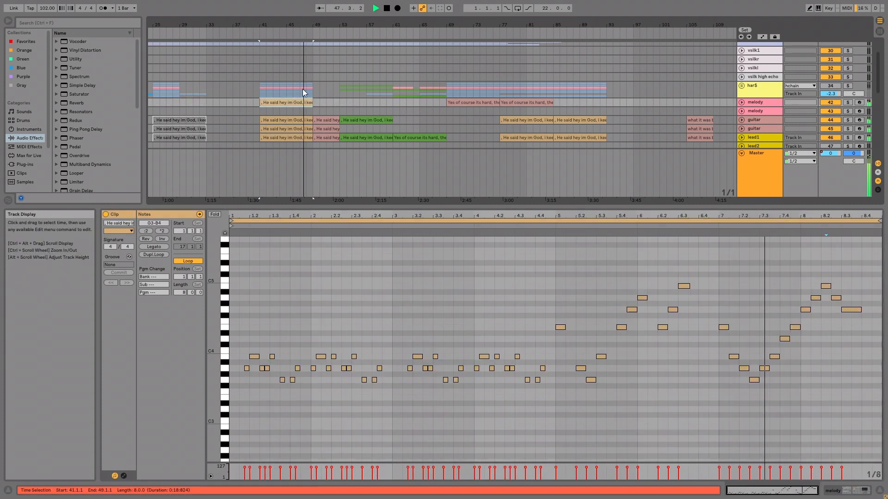
# Play the section from bar 41 with the bass and drum tracks in view and rename its melody clip "why is this not punchy"
pyautogui.click(329, 127)
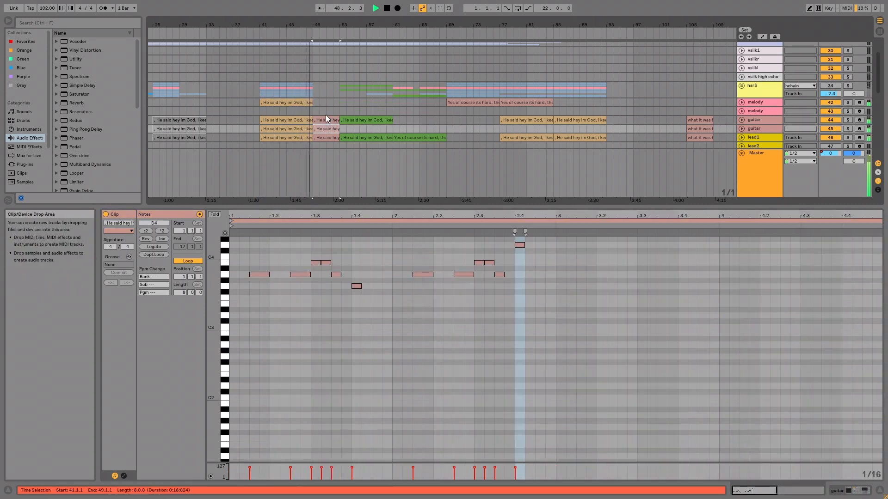
pyautogui.moveTo(306, 20); pyautogui.dragTo(485, 15)
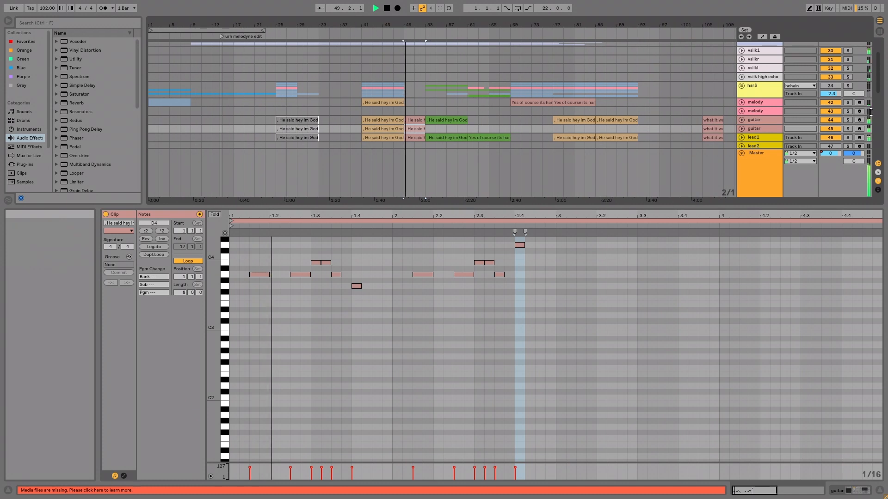
pyautogui.moveTo(409, 207); pyautogui.dragTo(407, 259)
pyautogui.press('space')
pyautogui.click(383, 102)
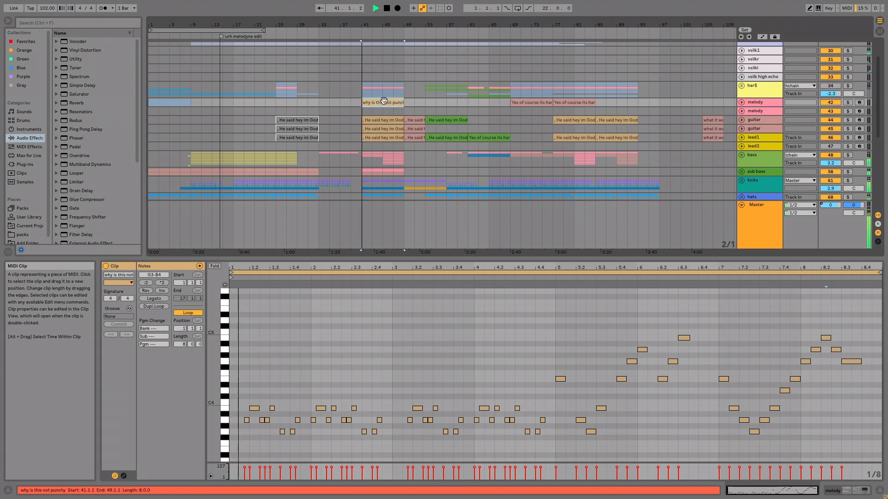
# Mute the bass track and play the section from bar 41
pyautogui.scroll(-6, 400, 202)
pyautogui.press('space')
pyautogui.scroll(2, 795, 104)
pyautogui.click(762, 95)
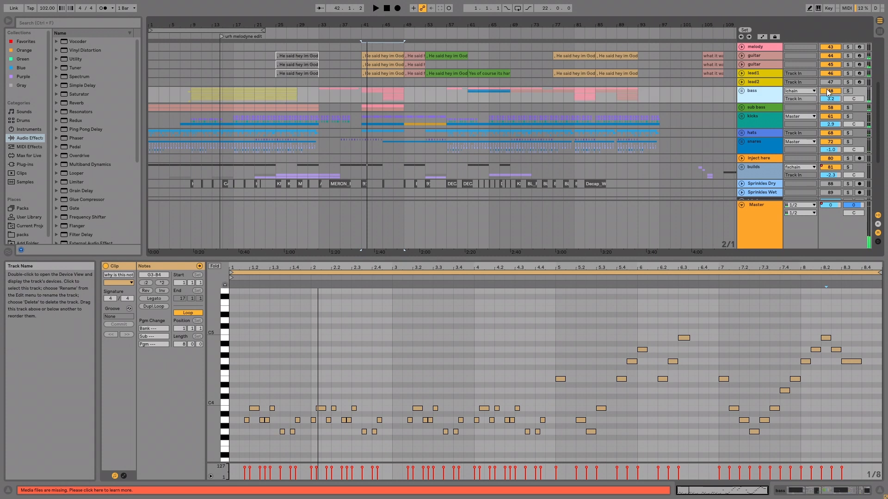
pyautogui.press('space')
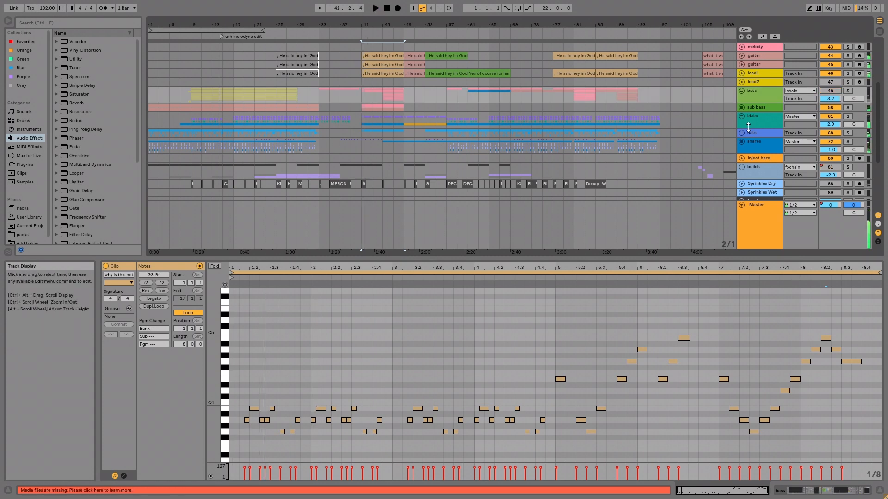
# Unfold the kicks group and compare playback from bar 41 with its VolumeShaper device switched off and on
pyautogui.click(758, 118)
pyautogui.press('space')
pyautogui.click(741, 116)
pyautogui.doubleClick(762, 119)
pyautogui.press('space')
pyautogui.press('space')
pyautogui.click(111, 397)
pyautogui.press('space')
pyautogui.press('space')
pyautogui.press('space')
pyautogui.click(111, 397)
pyautogui.press('space')
pyautogui.press('space')
# Copy the kick, TEMP and V_RIOT clips of the first hit at bar 33 to bar 41 and play them
pyautogui.moveTo(375, 25); pyautogui.dragTo(375, 60)
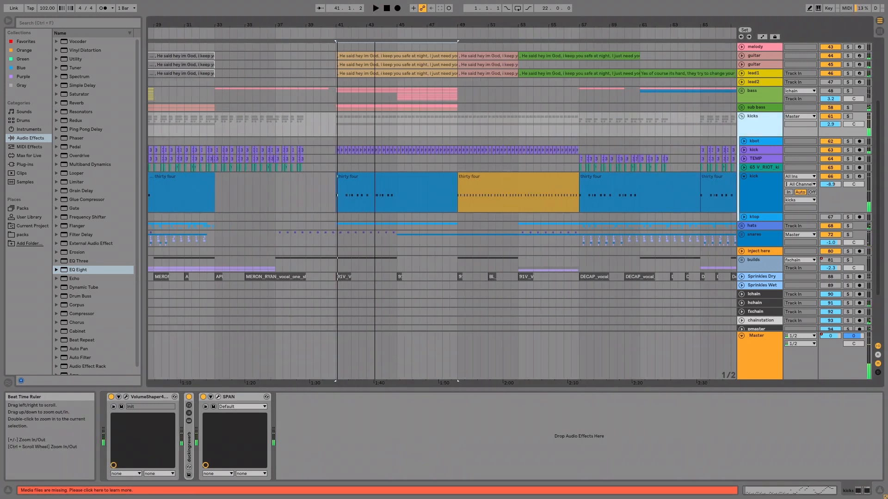
pyautogui.moveTo(304, 170); pyautogui.dragTo(297, 148)
pyautogui.moveTo(268, 25); pyautogui.dragTo(371, 51)
pyautogui.click(240, 148)
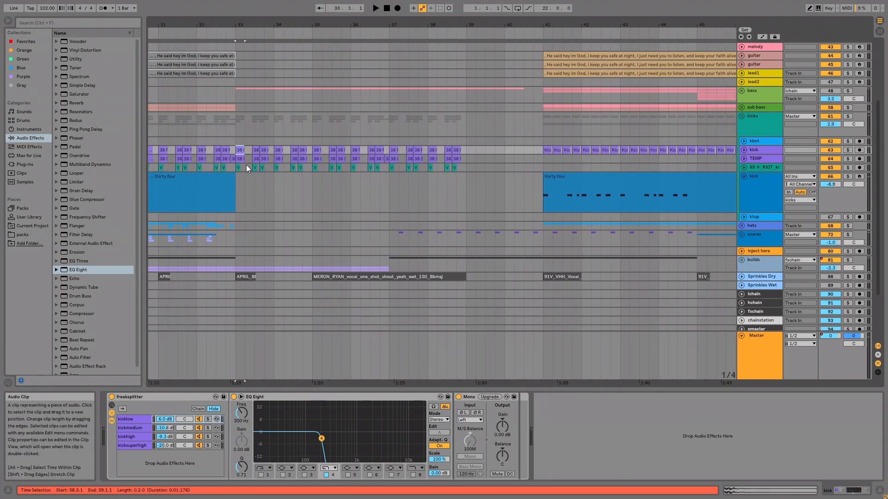
pyautogui.keyDown('shift'); pyautogui.click(239, 167); pyautogui.keyUp('shift')
pyautogui.press('space')
pyautogui.click(547, 150)
pyautogui.press('space')
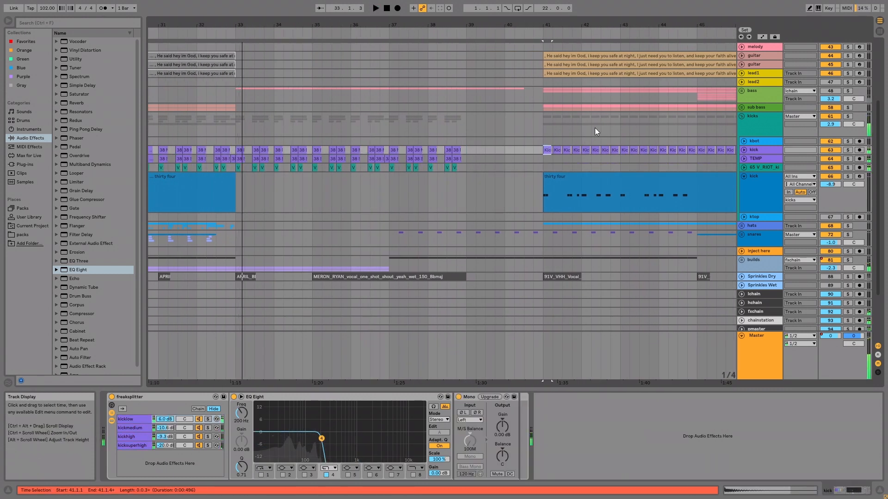
pyautogui.hotkey('ctrl', 'v')
pyautogui.press('space')
pyautogui.click(557, 151)
pyautogui.press('space')
# Delete the remaining kick layer clips between the first hit at bar 41 and bar 49, and play from bar 41
pyautogui.moveTo(559, 25); pyautogui.dragTo(290, 19)
pyautogui.moveTo(537, 169); pyautogui.dragTo(286, 151)
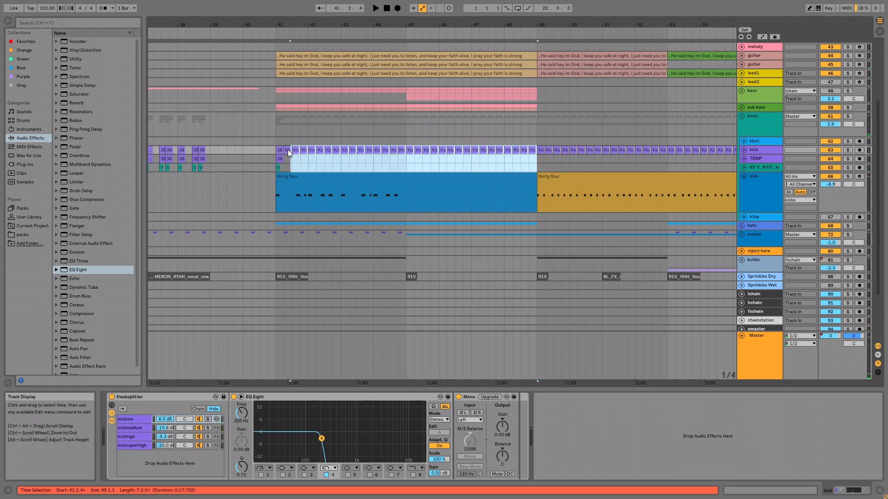
pyautogui.press('Delete')
pyautogui.press('space')
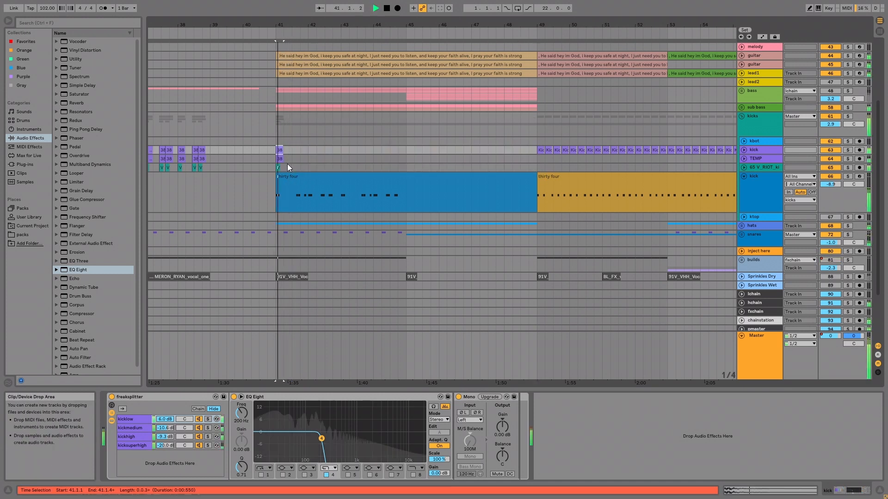
# Duplicate the three-layer kick hit from bar 41 to 41.3.1 and play the two hits
pyautogui.moveTo(291, 166); pyautogui.dragTo(278, 151)
pyautogui.hotkey('ctrl', 'c')
pyautogui.press('space')
pyautogui.press('space')
pyautogui.click(290, 149)
pyautogui.hotkey('ctrl', 'v')
pyautogui.moveTo(291, 24); pyautogui.dragTo(291, 28)
pyautogui.moveTo(291, 82); pyautogui.dragTo(290, 46)
pyautogui.press('space')
pyautogui.press('space')
pyautogui.press('space')
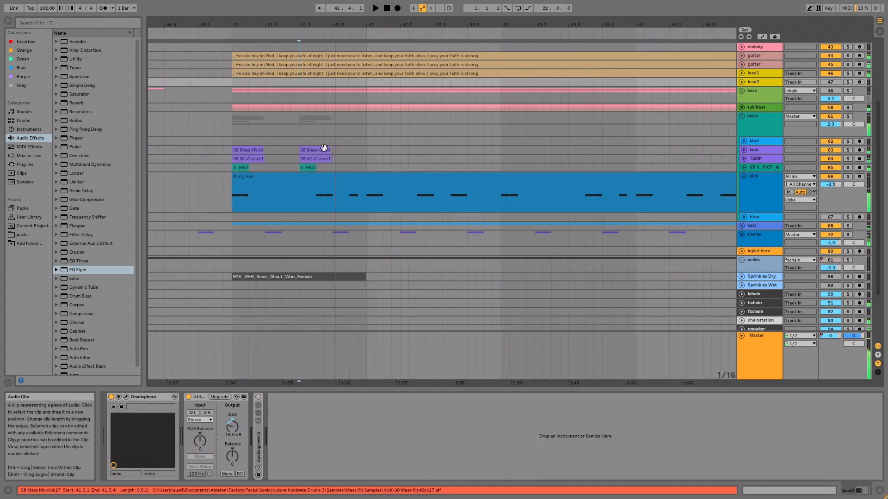
# Move all three layers of the second kick hit to 41.2.3 and play from bar 41
pyautogui.click(323, 150)
pyautogui.keyDown('shift'); pyautogui.click(247, 165); pyautogui.keyUp('shift')
pyautogui.press('space')
pyautogui.click(284, 157)
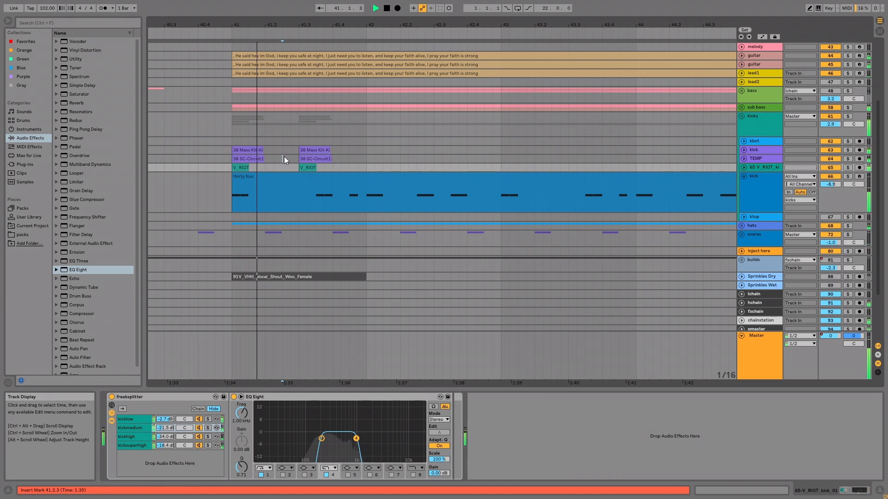
pyautogui.click(307, 148)
pyautogui.keyDown('shift'); pyautogui.click(307, 166); pyautogui.keyUp('shift')
pyautogui.press('space')
pyautogui.moveTo(311, 149); pyautogui.dragTo(271, 167)
pyautogui.click(252, 149)
pyautogui.press('space')
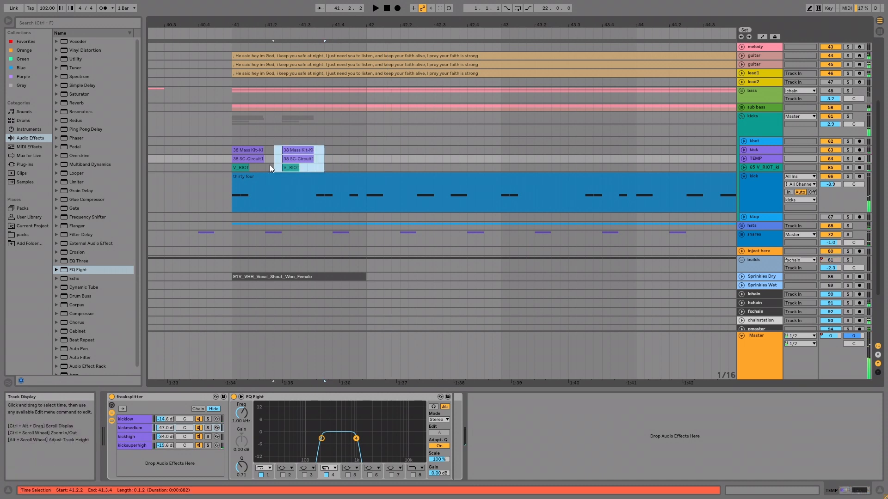
# Play the kick pattern from bar 41 and unfold the snares group to show its tracks
pyautogui.click(250, 151)
pyautogui.press('space')
pyautogui.press('space')
pyautogui.press('space')
pyautogui.click(776, 187)
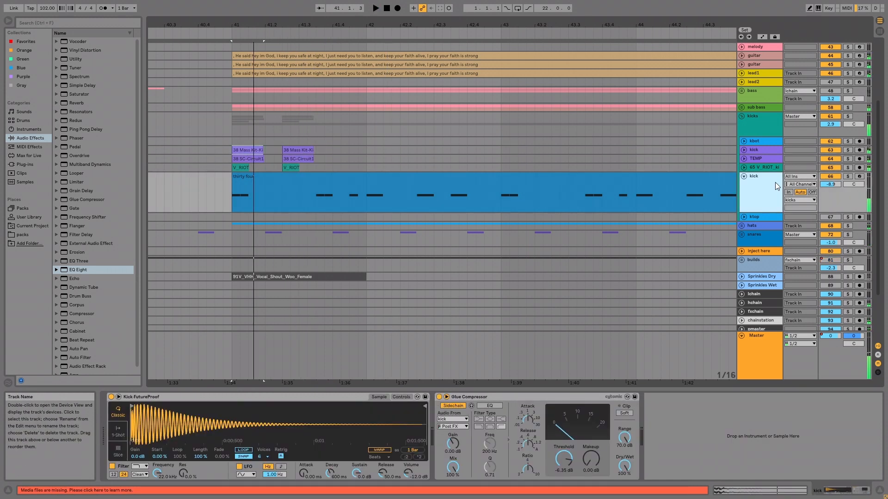
pyautogui.click(759, 235)
pyautogui.press('space')
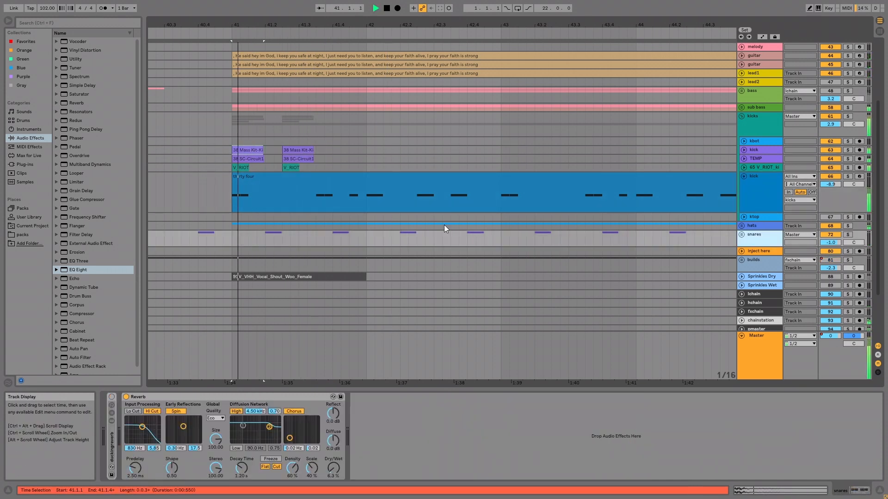
pyautogui.click(742, 235)
pyautogui.scroll(-4, 607, 227)
pyautogui.press('space')
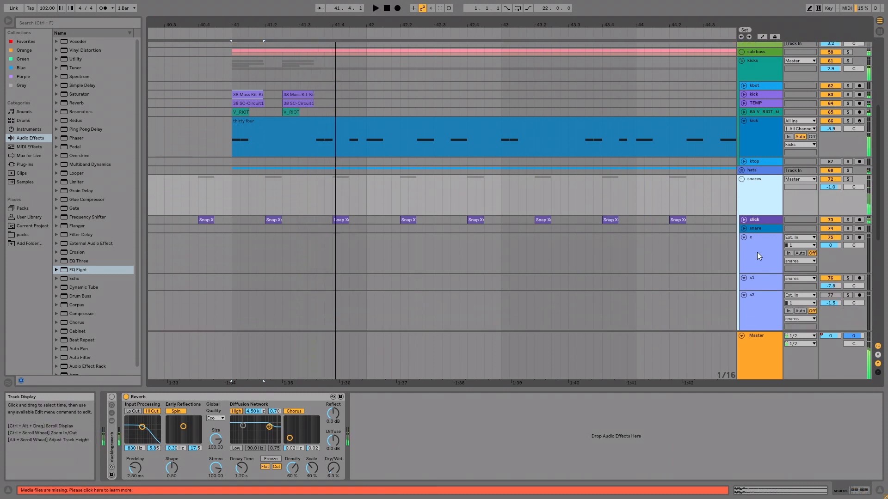
# Search the browser's Drums category for "snare" and audition Snare-C78.aif from the Snare drum hits
pyautogui.click(744, 250)
pyautogui.click(46, 20)
pyautogui.write('snare')
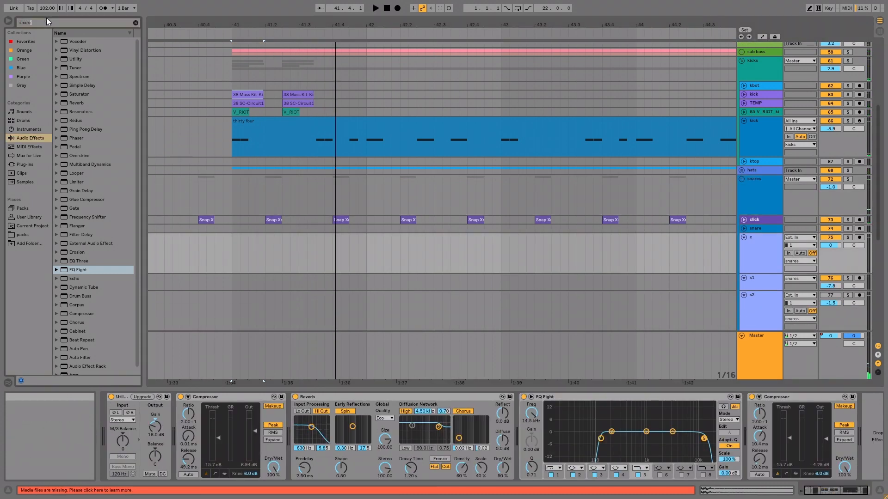
pyautogui.click(22, 128)
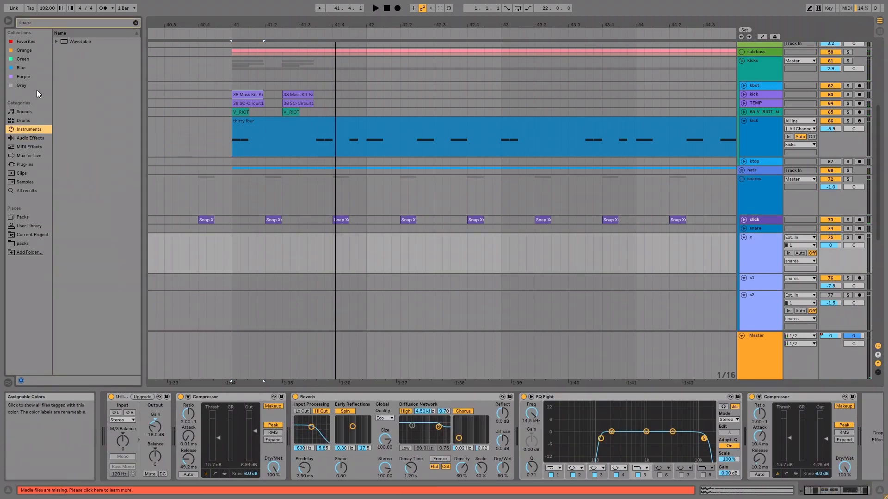
pyautogui.click(24, 120)
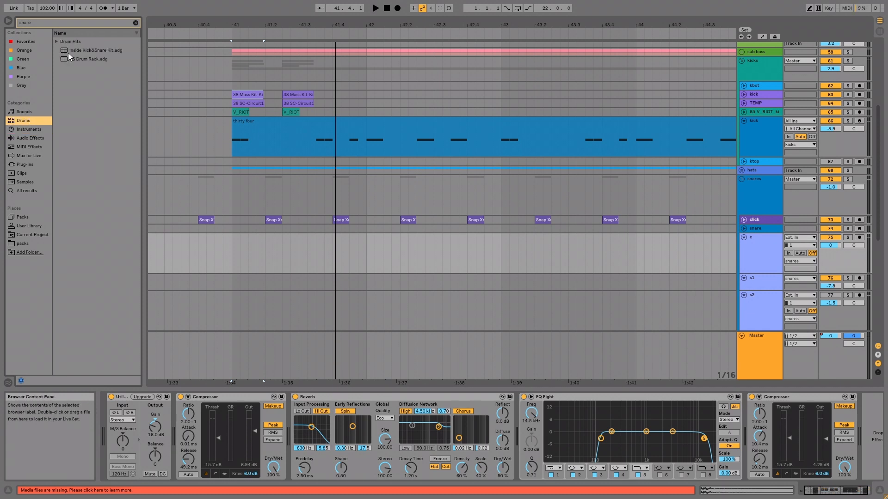
pyautogui.click(56, 41)
pyautogui.click(62, 59)
pyautogui.click(109, 156)
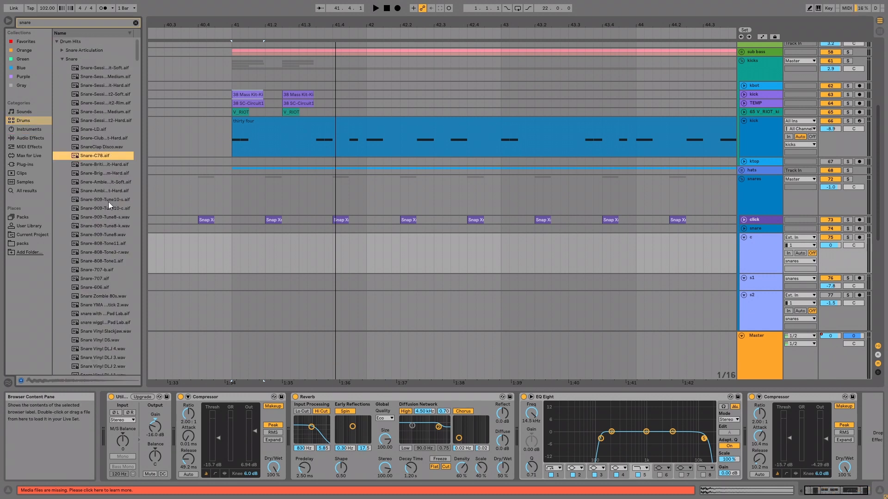
# Place Snare-C78.aif on track c at 41.3.1 and play it with the kicks from bar 41
pyautogui.moveTo(100, 154); pyautogui.dragTo(273, 247)
pyautogui.click(315, 254)
pyautogui.press('space')
pyautogui.press('space')
pyautogui.click(231, 251)
pyautogui.press('space')
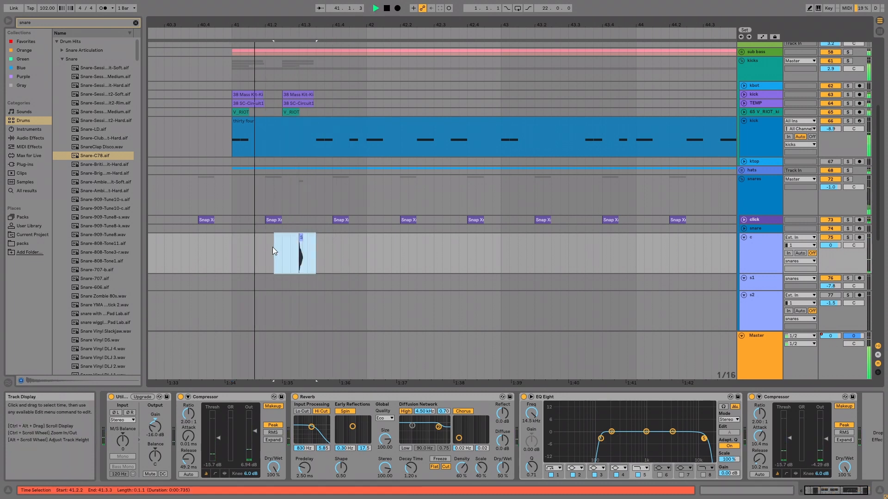
pyautogui.press('space')
pyautogui.click(107, 209)
pyautogui.click(104, 244)
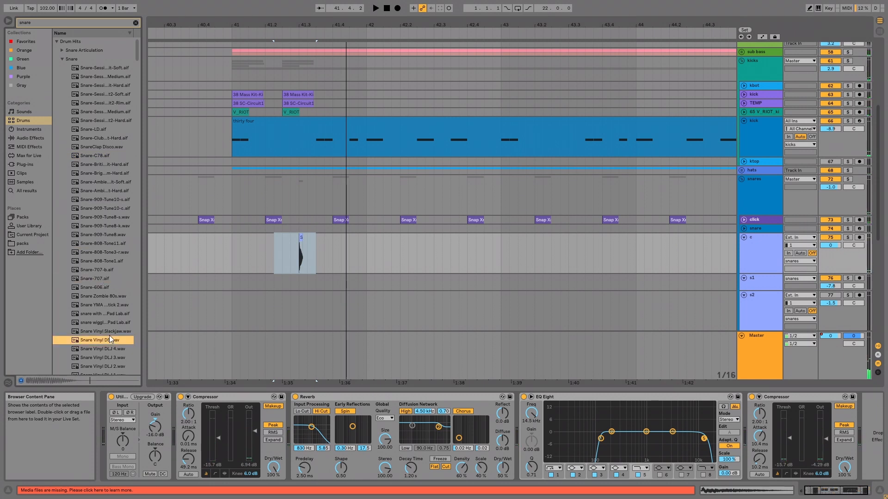
pyautogui.moveTo(109, 342); pyautogui.dragTo(267, 229)
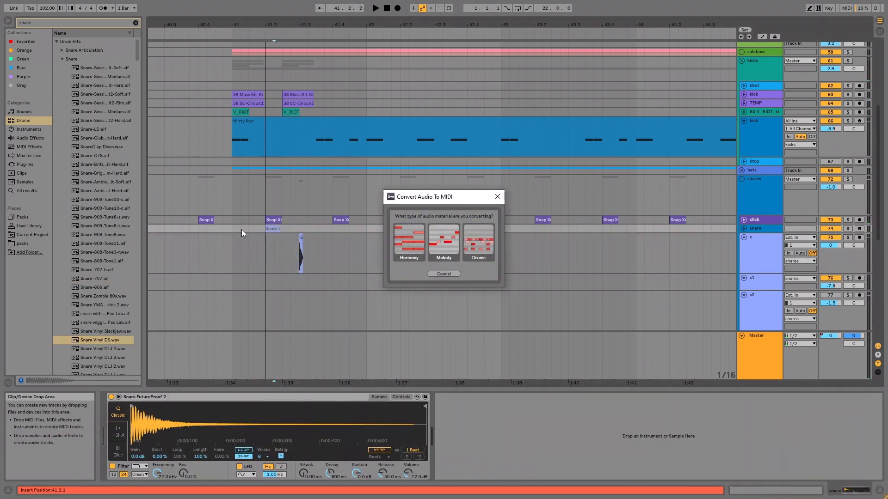
pyautogui.click(444, 274)
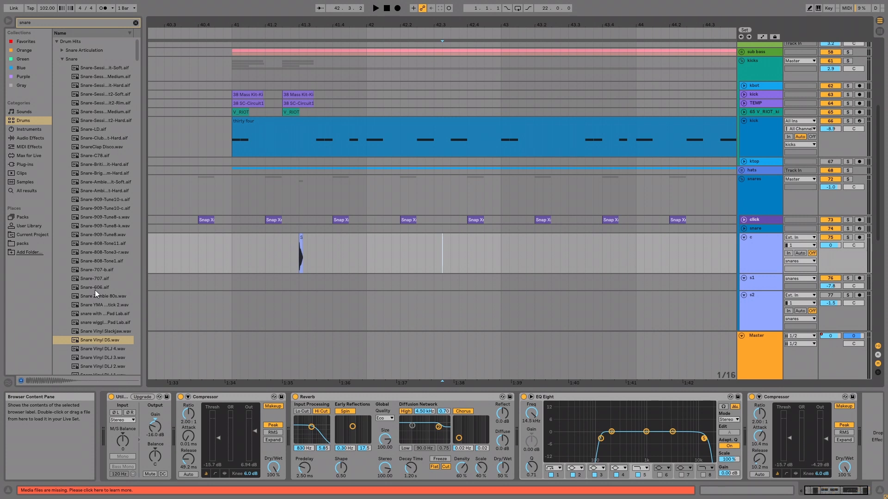
# Audition more snare samples, place Snare Vinyl 07.wav on track s1 at 41.2.1, and play from bar 41
pyautogui.click(102, 305)
pyautogui.scroll(-6, 103, 341)
pyautogui.click(105, 340)
pyautogui.moveTo(276, 286); pyautogui.dragTo(268, 285)
pyautogui.press('space')
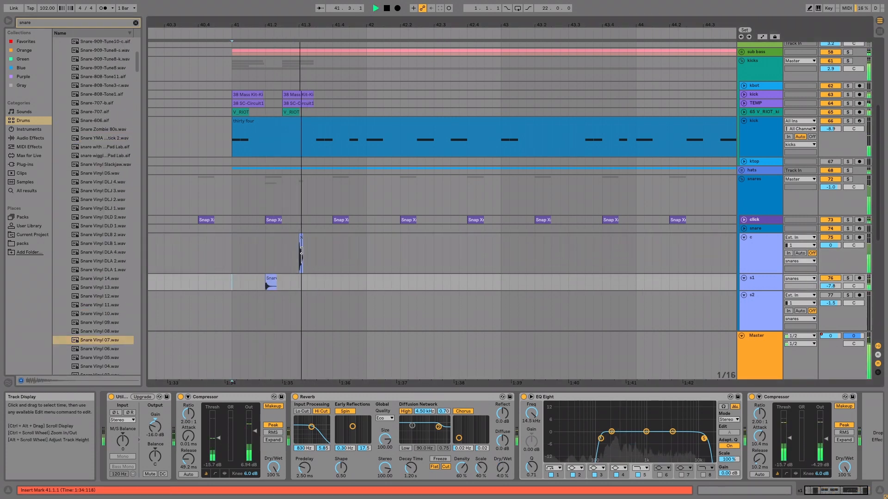
# Move the Snare-C78 clip on track c to 41.2.1 so it aligns with the s1 snare, and play from bar 41
pyautogui.click(301, 246)
pyautogui.press('space')
pyautogui.press('space')
pyautogui.moveTo(301, 238); pyautogui.dragTo(268, 238)
pyautogui.click(231, 259)
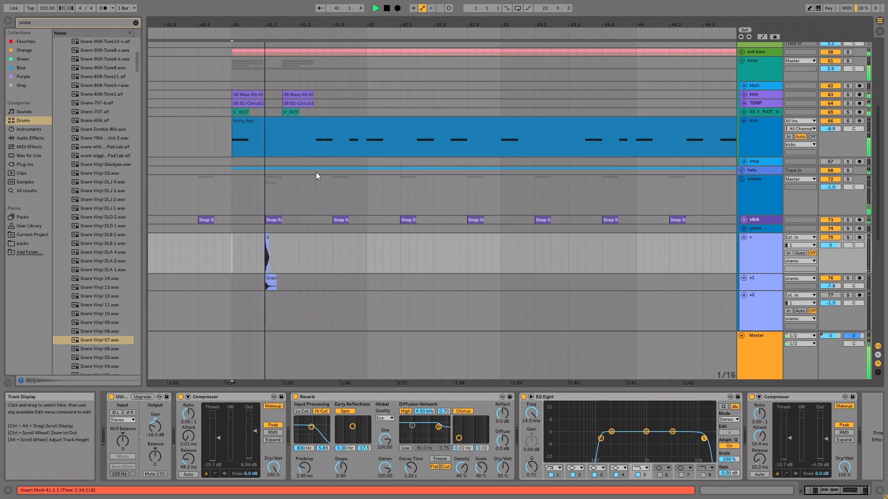
pyautogui.press('space')
# Rename the Snare Vinyl 07 clip on track s1 with a note beginning "do we make" and play from bar 41
pyautogui.click(305, 97)
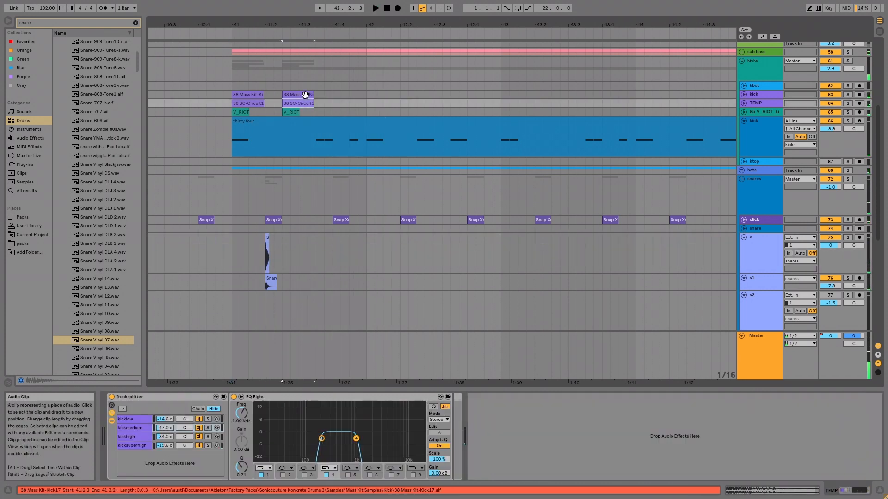
pyautogui.click(269, 279)
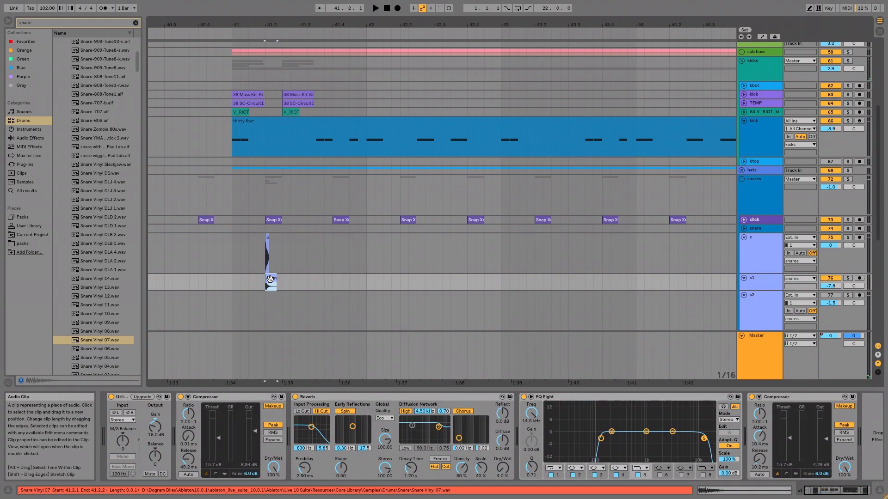
pyautogui.moveTo(262, 27); pyautogui.dragTo(279, 62)
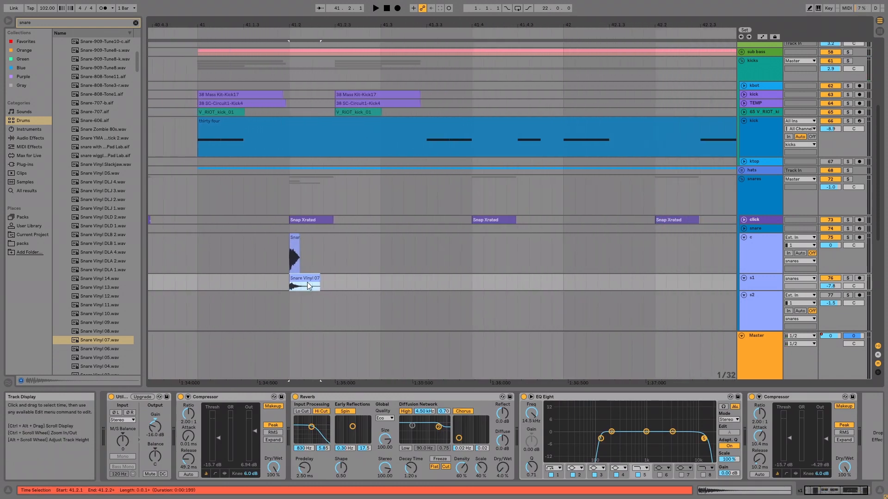
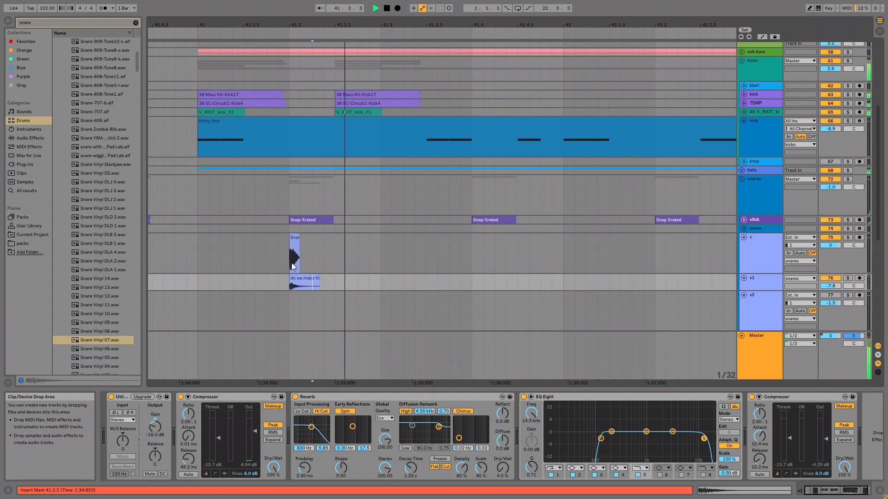
pyautogui.press('space')
pyautogui.click(188, 245)
pyautogui.press('space')
# Try duplicating the snare clips on tracks c and s1, and remove the copies
pyautogui.moveTo(390, 254); pyautogui.dragTo(257, 282)
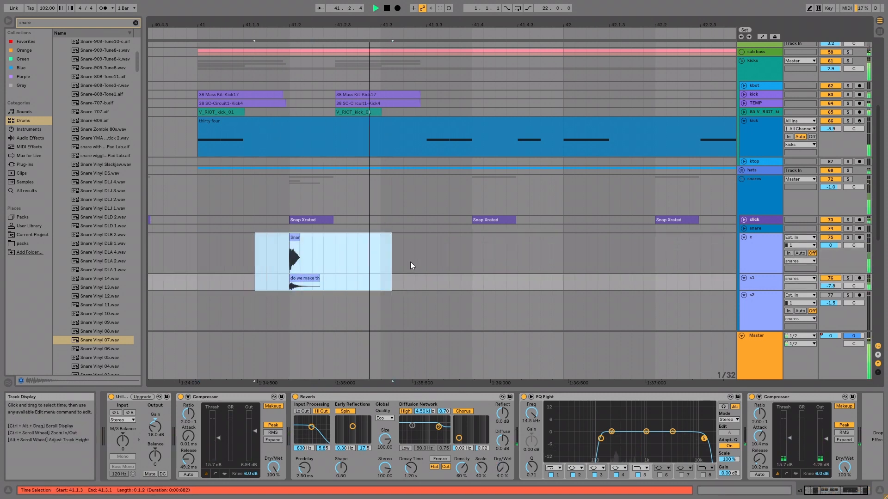
pyautogui.press('space')
pyautogui.hotkey('ctrl', 'd')
pyautogui.press('Delete')
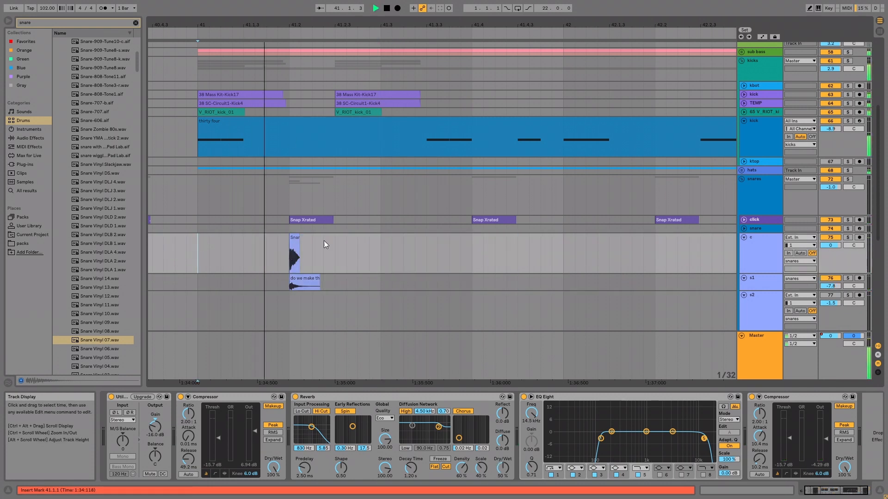
# Move both snare clips on tracks c and s1 to 41.3.1 and play from bar 41
pyautogui.moveTo(393, 243); pyautogui.dragTo(176, 263)
pyautogui.press('space')
pyautogui.moveTo(292, 235); pyautogui.dragTo(383, 237)
pyautogui.click(199, 246)
pyautogui.press('space')
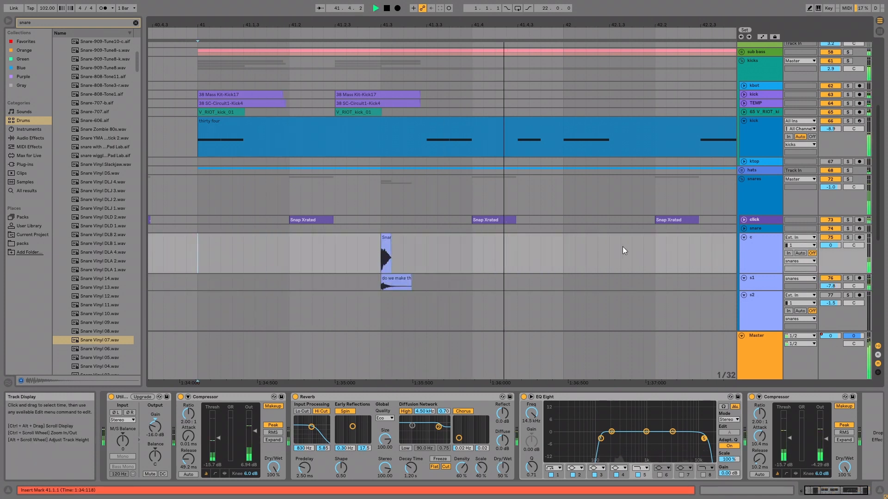
pyautogui.press('space')
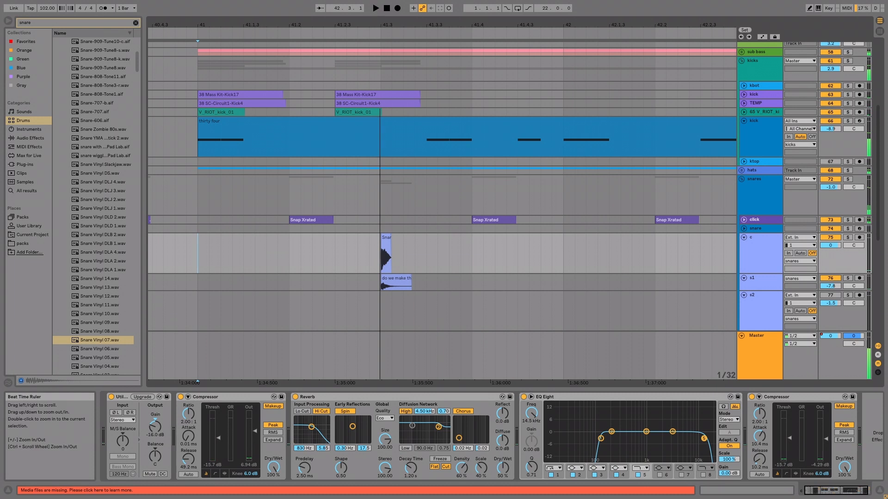
# Play the transition into bar 41 from 39.4.3 and return both snare clips to 41.2.1
pyautogui.scroll(-5, 380, 153)
pyautogui.click(173, 247)
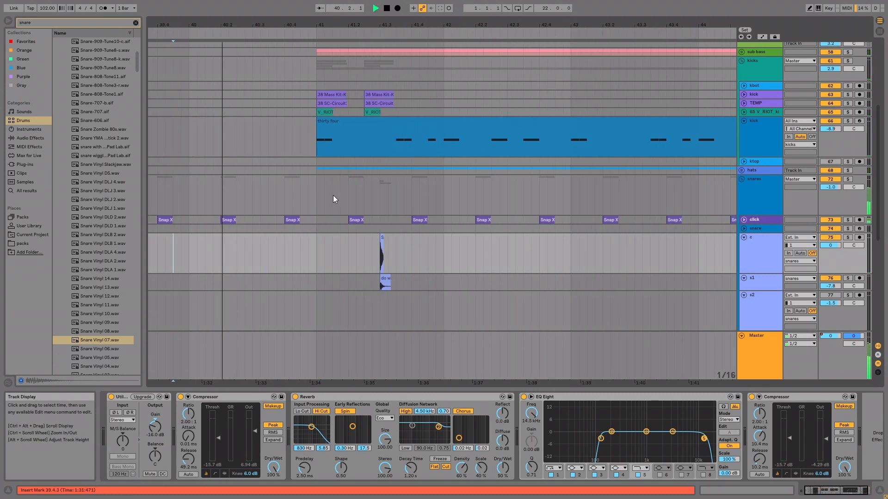
pyautogui.click(357, 254)
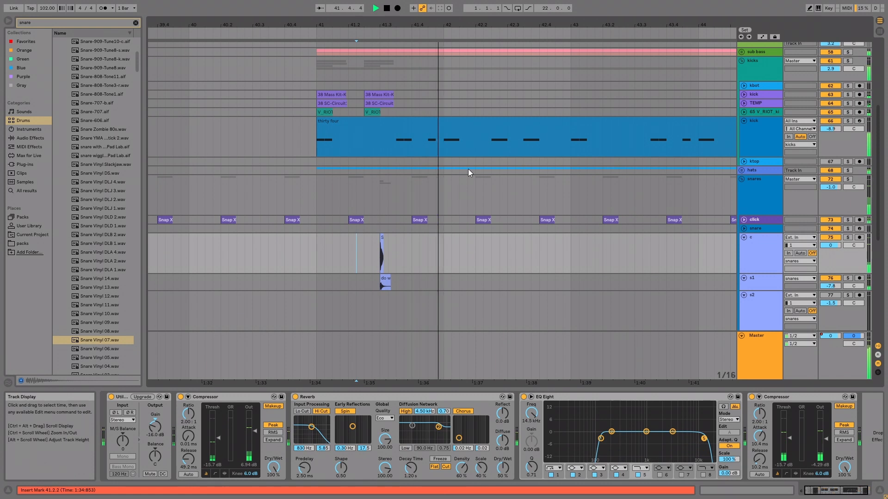
pyautogui.moveTo(309, 238); pyautogui.dragTo(380, 275)
# Move all three layers of the second kick hit to 41.3.1 and play from bar 41
pyautogui.click(384, 94)
pyautogui.keyDown('shift'); pyautogui.click(376, 112); pyautogui.keyUp('shift')
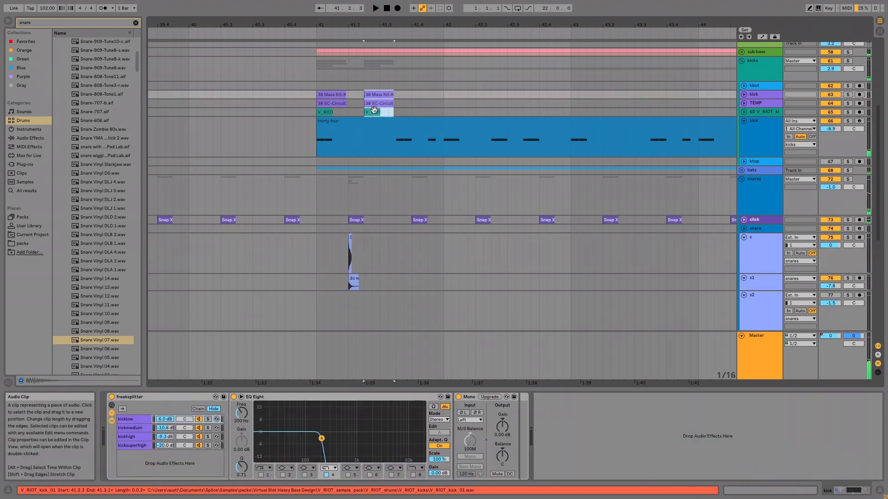
pyautogui.press('space')
pyautogui.press('space')
pyautogui.moveTo(354, 31); pyautogui.dragTo(381, 81)
pyautogui.click(389, 95)
pyautogui.click(490, 95)
pyautogui.keyDown('shift'); pyautogui.click(492, 112); pyautogui.keyUp('shift')
pyautogui.press('space')
pyautogui.moveTo(494, 93); pyautogui.dragTo(537, 94)
pyautogui.press('space')
pyautogui.click(357, 93)
pyautogui.press('space')
pyautogui.click(536, 94)
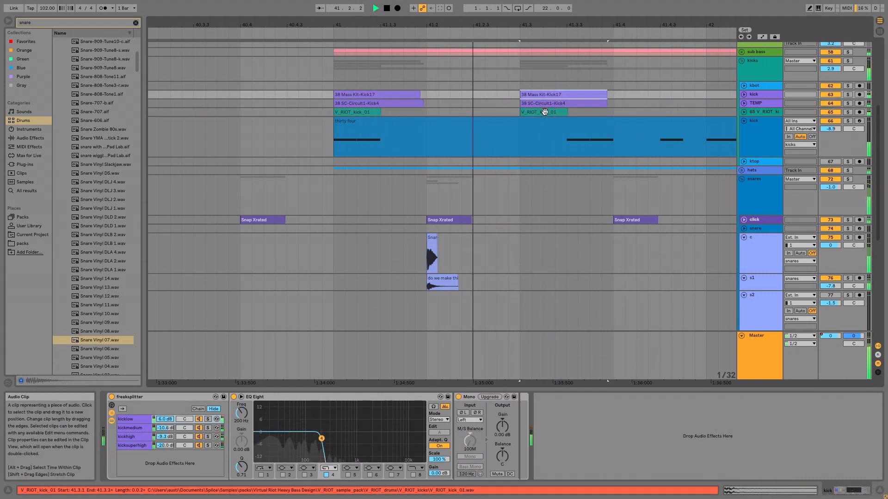
# Play from bar 41 and move all three layers of the second kick hit to 41.2.4
pyautogui.keyDown('shift'); pyautogui.click(600, 111); pyautogui.keyUp('shift')
pyautogui.press('space')
pyautogui.click(356, 94)
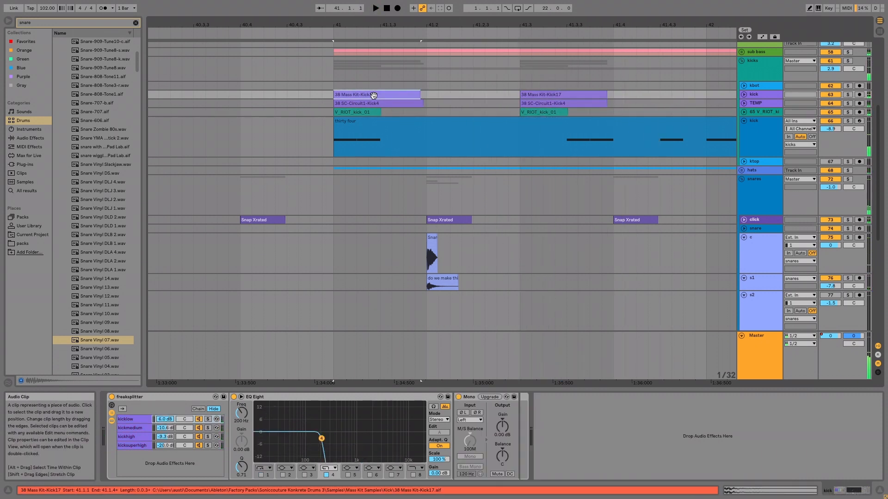
pyautogui.keyDown('shift'); pyautogui.click(398, 112); pyautogui.keyUp('shift')
pyautogui.press('space')
pyautogui.press('space')
pyautogui.click(487, 102)
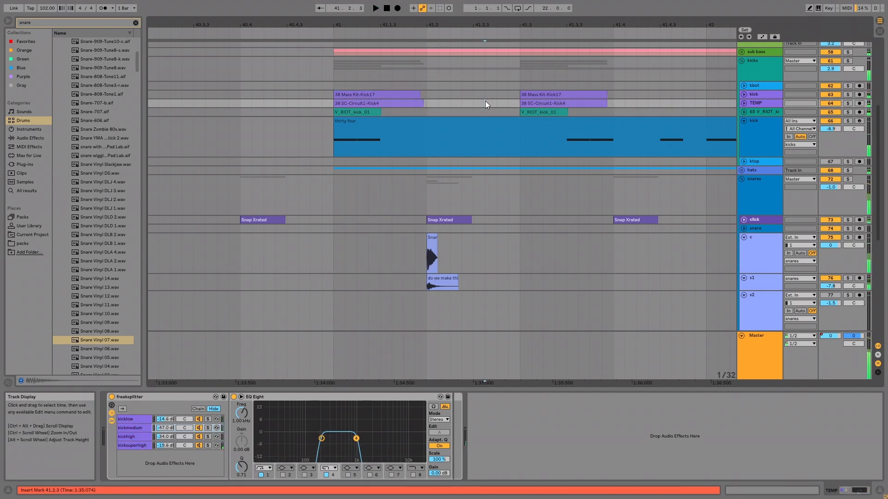
pyautogui.click(546, 95)
pyautogui.press('space')
pyautogui.keyDown('shift'); pyautogui.click(540, 113); pyautogui.keyUp('shift')
pyautogui.press('space')
pyautogui.moveTo(539, 95); pyautogui.dragTo(516, 94)
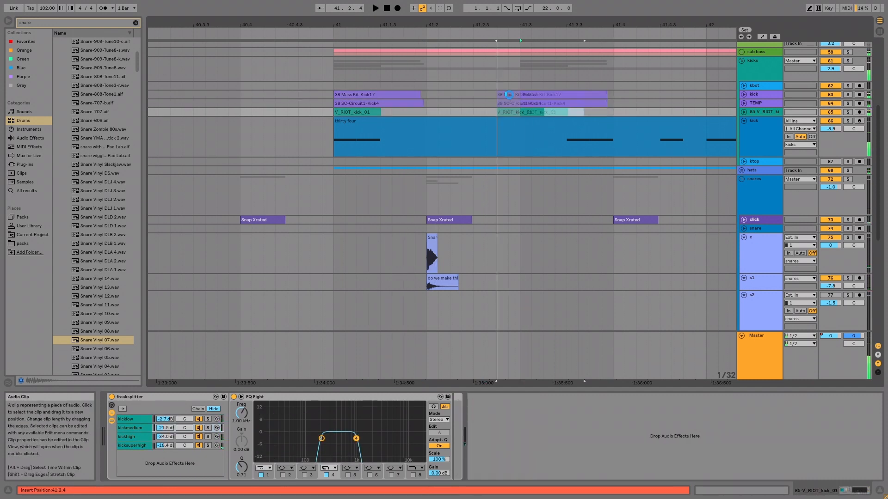
# Paste a copy of the second kick hit's three layers midway between 41.3.3 and 41.3.4, and play from bar 41
pyautogui.click(367, 95)
pyautogui.click(558, 95)
pyautogui.keyDown('shift'); pyautogui.click(526, 111); pyautogui.keyUp('shift')
pyautogui.press('space')
pyautogui.hotkey('ctrl', 'c')
pyautogui.click(581, 112)
pyautogui.click(579, 98)
pyautogui.hotkey('ctrl', 'v')
pyautogui.press('space')
pyautogui.click(407, 96)
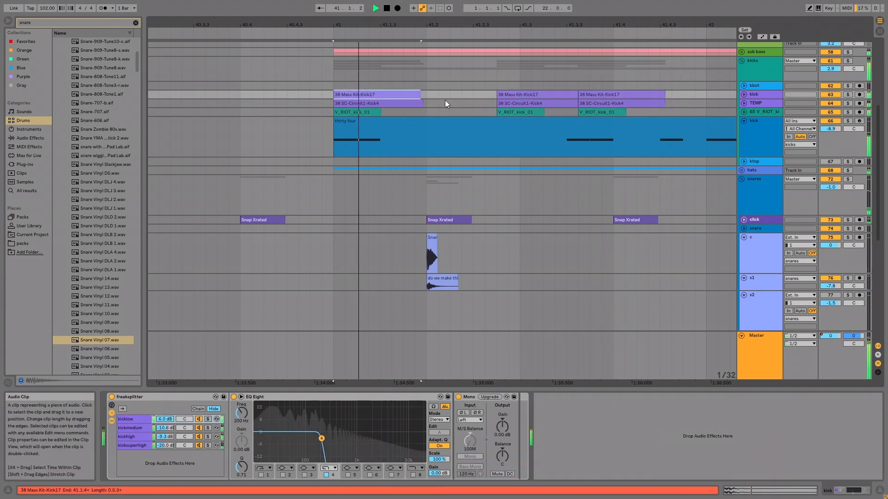
# Move all three layers of the third kick hit to 41.3.3 and play from bar 41
pyautogui.click(600, 96)
pyautogui.keyDown('shift'); pyautogui.click(596, 112); pyautogui.keyUp('shift')
pyautogui.press('space')
pyautogui.moveTo(599, 96); pyautogui.dragTo(586, 95)
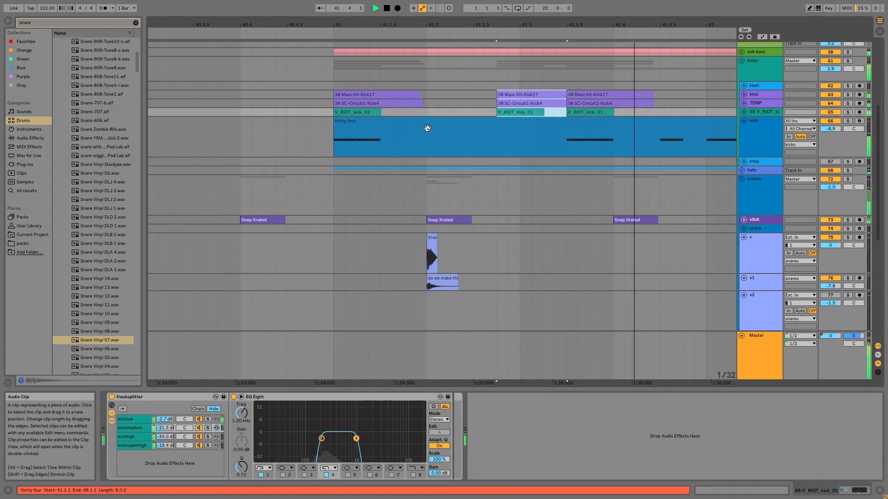
pyautogui.click(357, 94)
pyautogui.press('space')
# Move all three layers of the second kick hit to 41.2.3 and play from bar 41
pyautogui.click(523, 113)
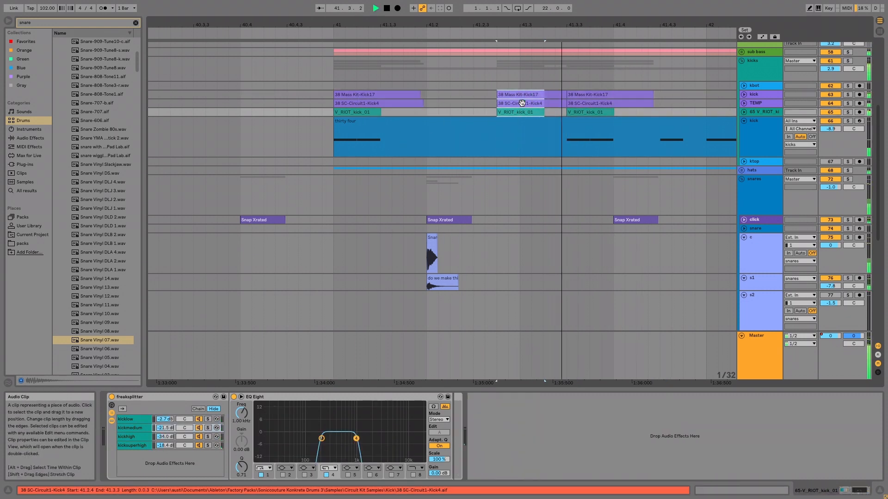
pyautogui.press('space')
pyautogui.moveTo(514, 94); pyautogui.dragTo(490, 95)
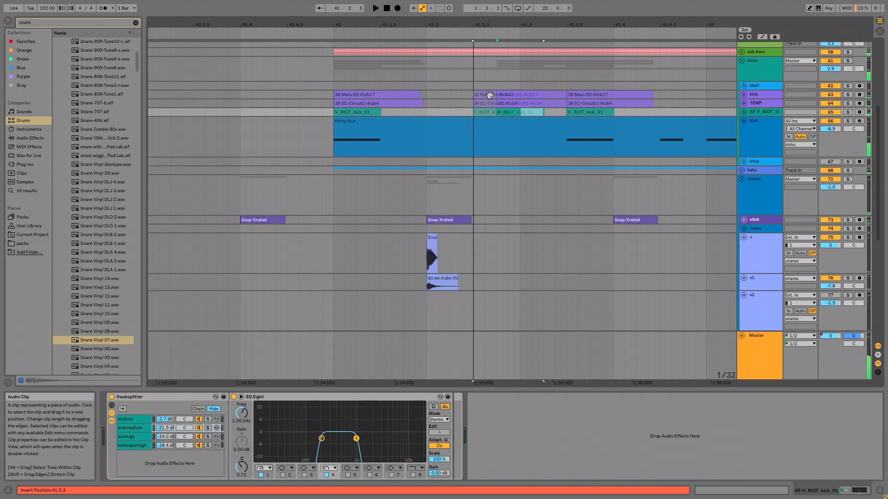
pyautogui.click(369, 97)
pyautogui.press('space')
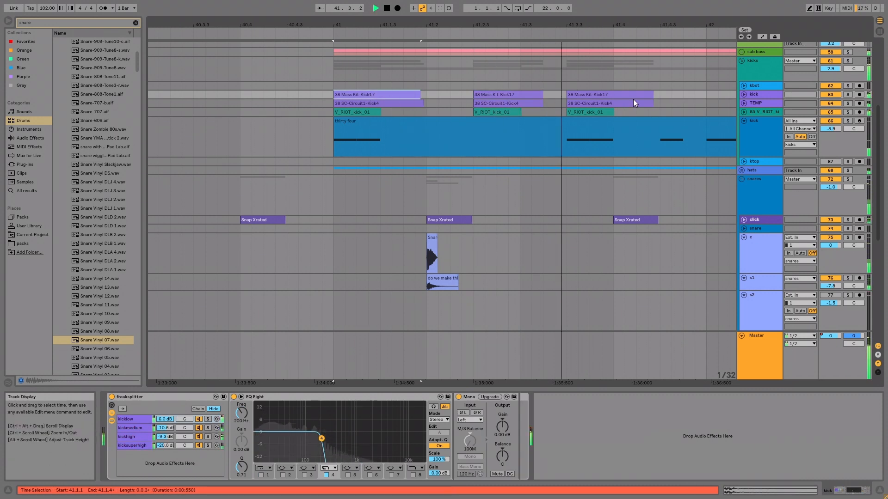
# Move all three layers of the third kick hit to 41.4.3 and play from bar 41
pyautogui.click(599, 94)
pyautogui.keyDown('shift'); pyautogui.click(592, 112); pyautogui.keyUp('shift')
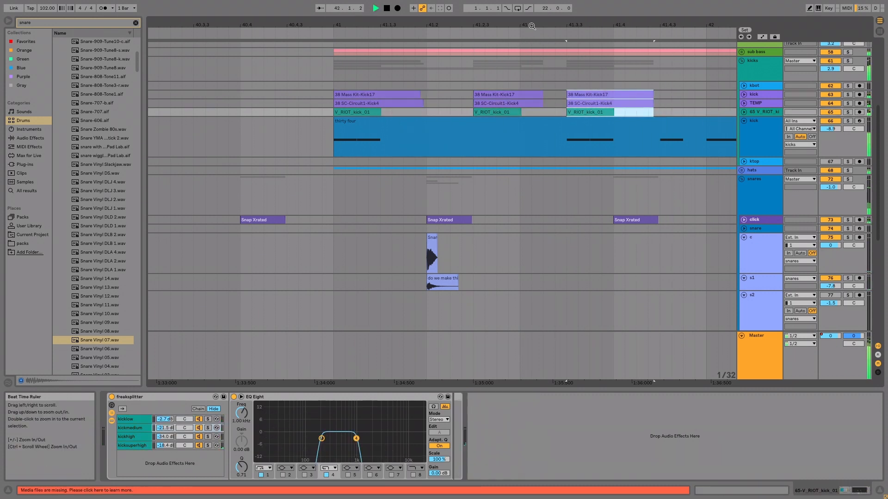
pyautogui.moveTo(531, 24); pyautogui.dragTo(530, 9)
pyautogui.press('space')
pyautogui.moveTo(570, 93); pyautogui.dragTo(607, 94)
pyautogui.press('space')
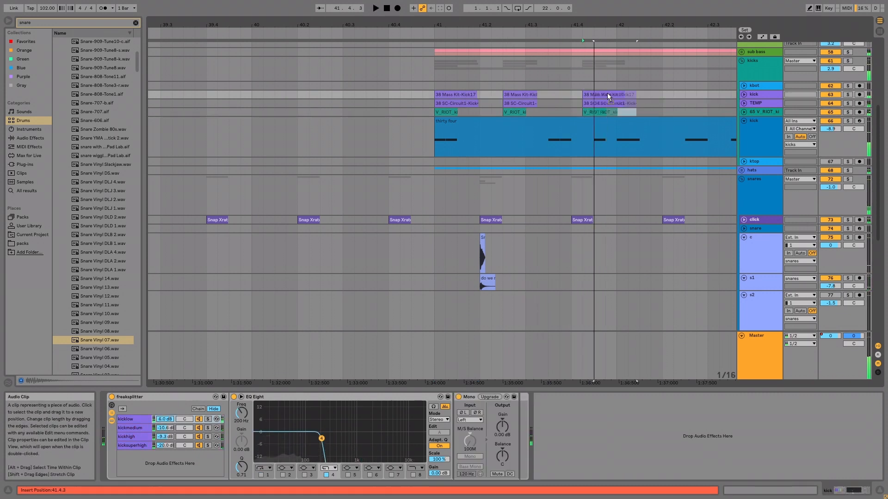
pyautogui.click(470, 95)
pyautogui.press('space')
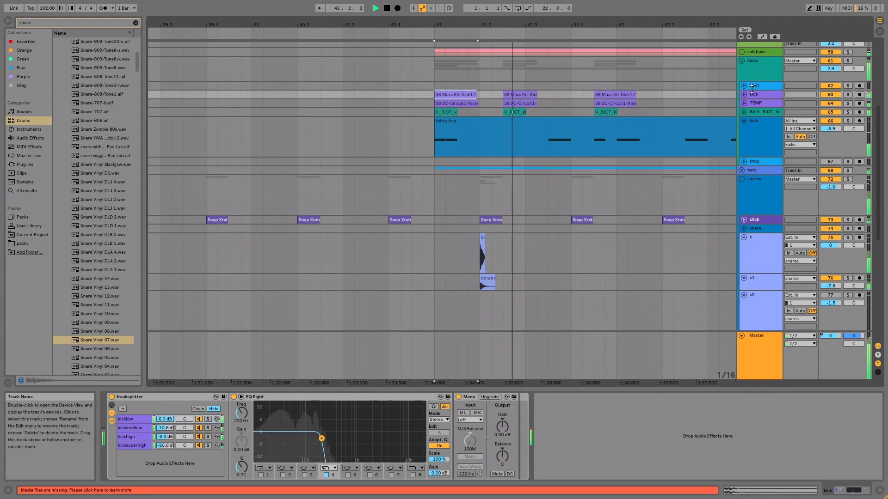
pyautogui.click(754, 126)
pyautogui.click(459, 94)
pyautogui.press('space')
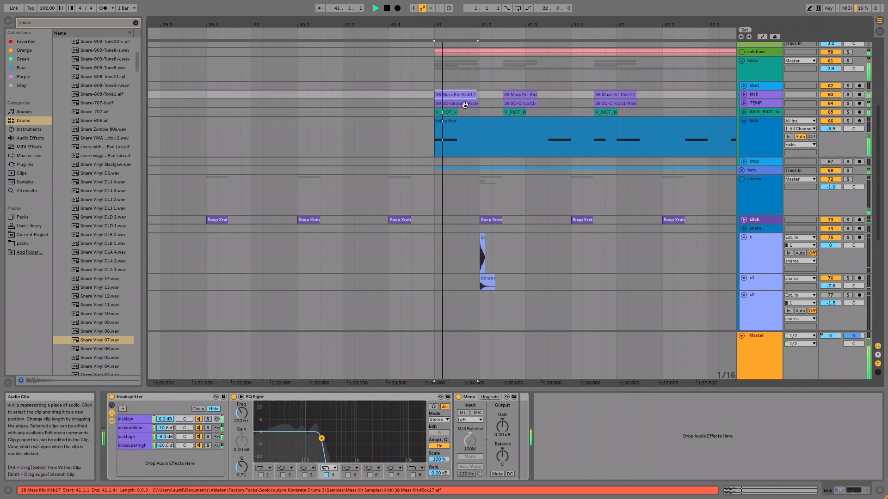
# Duplicate the snare clips on tracks c and s1 and place the copies at 41.4.1
pyautogui.moveTo(534, 250); pyautogui.dragTo(423, 281)
pyautogui.hotkey('ctrl', 'c')
pyautogui.click(525, 246)
pyautogui.hotkey('ctrl', 'v')
pyautogui.moveTo(584, 240); pyautogui.dragTo(573, 240)
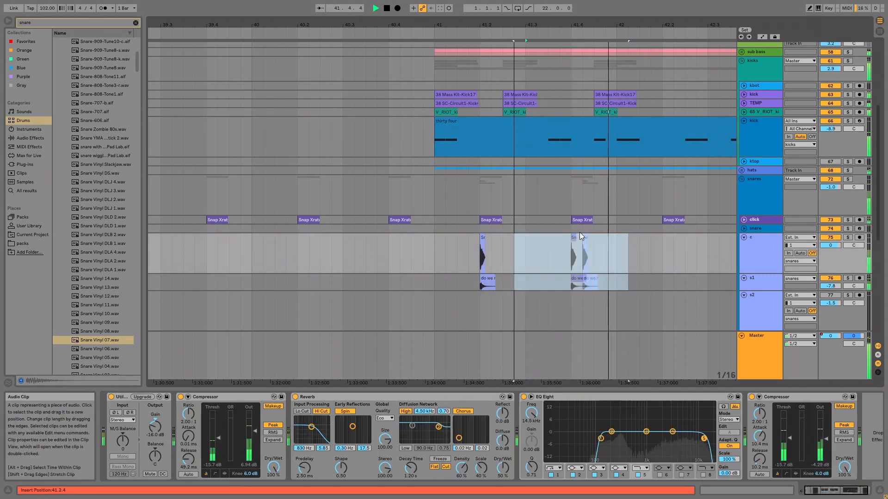
pyautogui.click(540, 105)
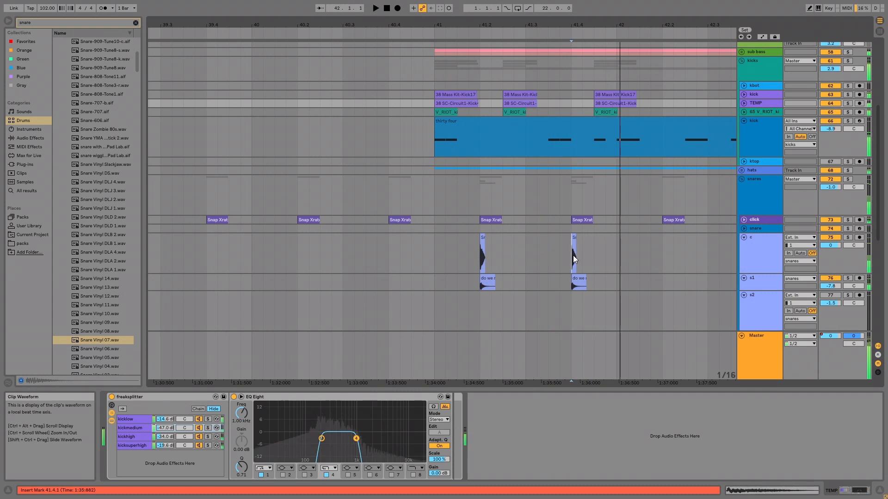
# Copy track c's snare clip at 41.4.1 to 41.4.4 and play from 41.4.2
pyautogui.click(577, 255)
pyautogui.click(574, 239)
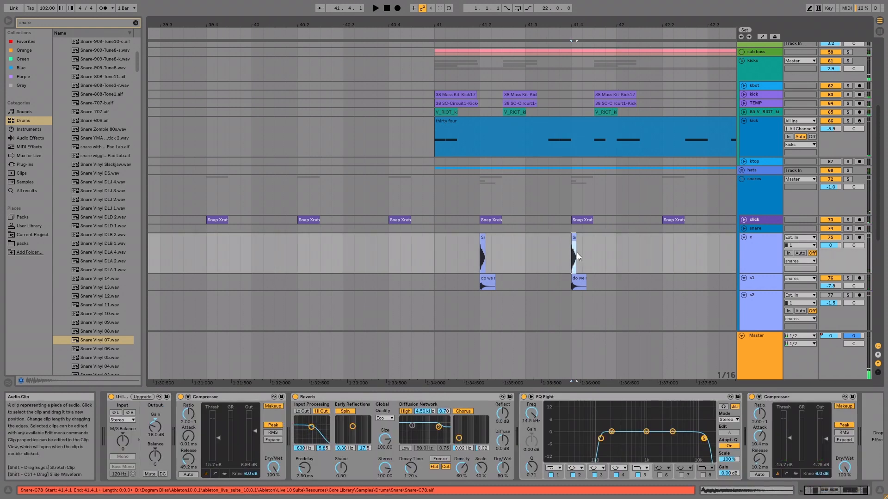
pyautogui.hotkey('ctrl', 'c')
pyautogui.click(604, 245)
pyautogui.hotkey('ctrl', 'v')
pyautogui.click(585, 246)
pyautogui.press('space')
pyautogui.press('space')
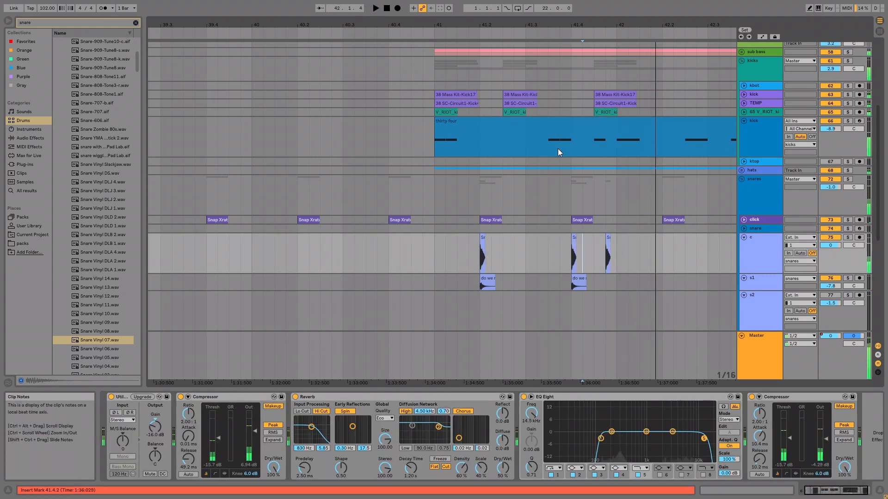
# Copy all three layers of the third kick hit to 42.1.1 and play from bar 41
pyautogui.click(599, 94)
pyautogui.keyDown('shift'); pyautogui.click(602, 112); pyautogui.keyUp('shift')
pyautogui.click(617, 95)
pyautogui.hotkey('ctrl', 'v')
pyautogui.click(444, 94)
pyautogui.press('space')
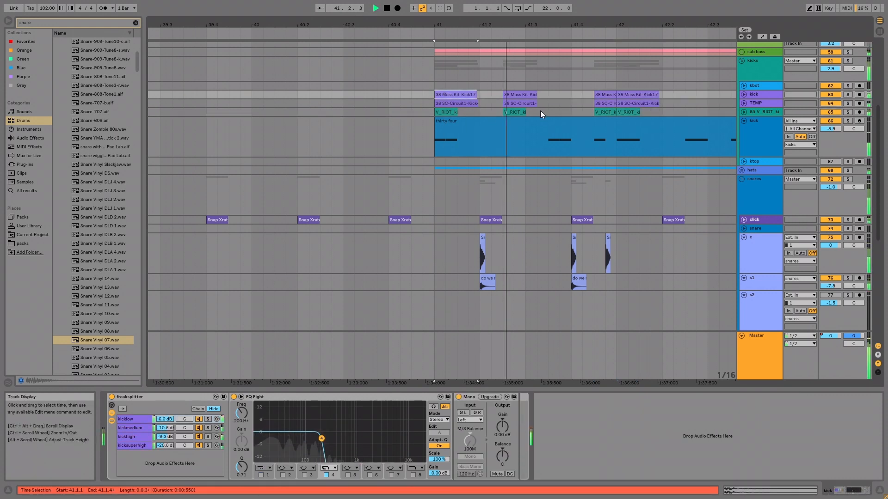
pyautogui.click(566, 104)
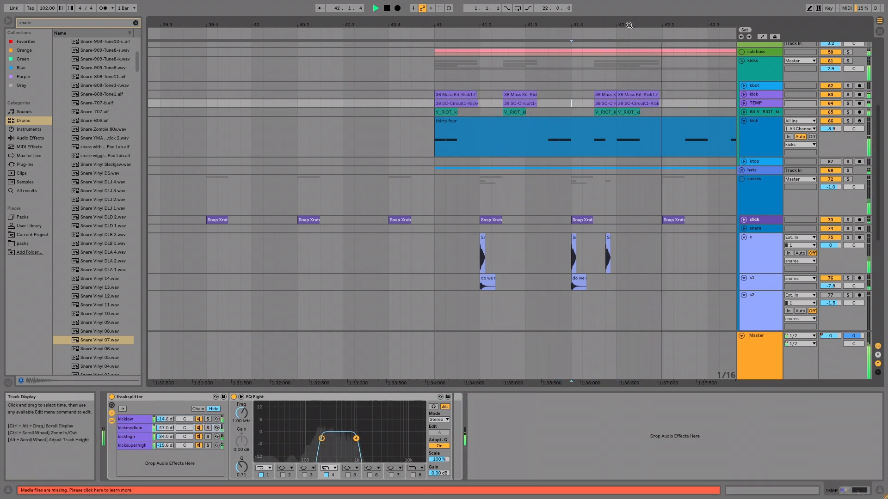
pyautogui.press('space')
# Replace track c's snare clip at 41.4.4 with a copy of the s1 snare clip on track s1, and play it
pyautogui.click(448, 253)
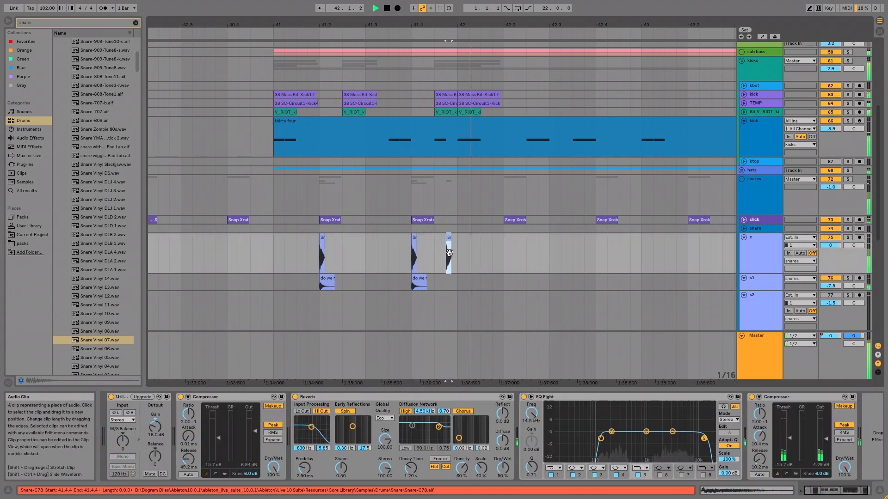
pyautogui.press('Delete')
pyautogui.click(419, 279)
pyautogui.click(447, 282)
pyautogui.hotkey('ctrl', 'v')
pyautogui.press('space')
pyautogui.press('space')
pyautogui.click(432, 280)
pyautogui.press('space')
# Copy the layered kick pattern starting at 41.1.1 to 42.1.1 and play from bar 41
pyautogui.click(472, 95)
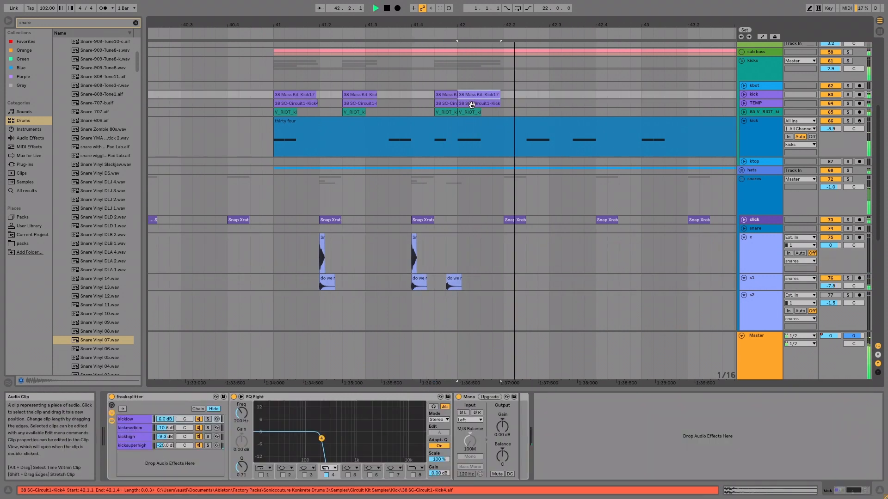
pyautogui.keyDown('shift'); pyautogui.click(470, 112); pyautogui.keyUp('shift')
pyautogui.press('space')
pyautogui.click(306, 95)
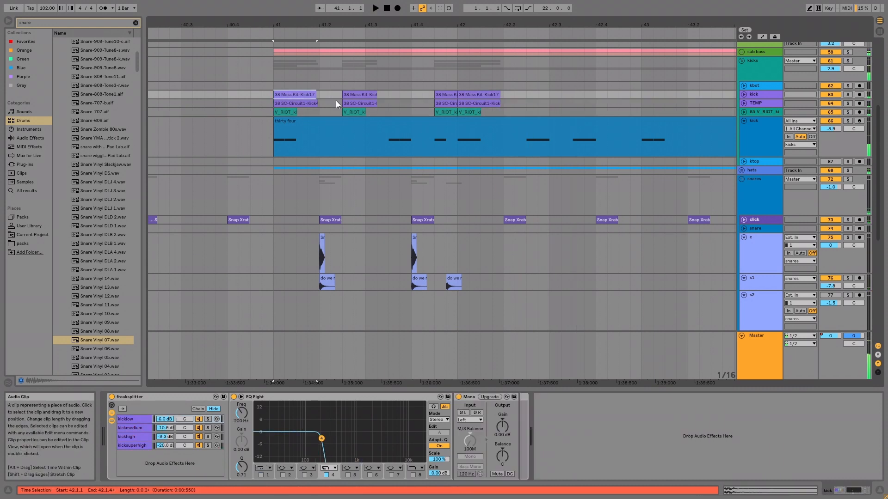
pyautogui.keyDown('shift'); pyautogui.click(472, 110); pyautogui.keyUp('shift')
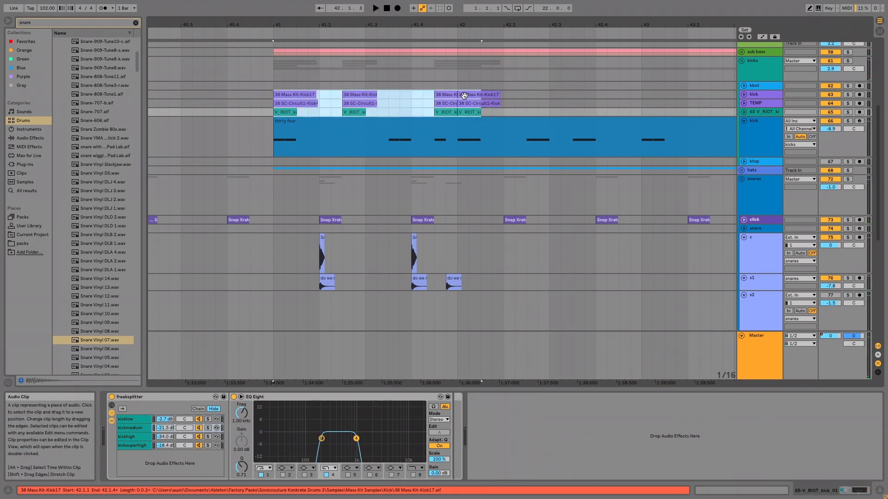
pyautogui.hotkey('ctrl', 'c')
pyautogui.click(466, 96)
pyautogui.hotkey('ctrl', 'v')
pyautogui.press('space')
pyautogui.click(379, 103)
pyautogui.click(353, 96)
pyautogui.click(280, 94)
pyautogui.press('space')
pyautogui.press('space')
# Copy the bar 41 snare pattern on tracks c and s1 and paste it at 42.2.1
pyautogui.moveTo(279, 245); pyautogui.dragTo(486, 280)
pyautogui.click(503, 243)
pyautogui.hotkey('ctrl', 'v')
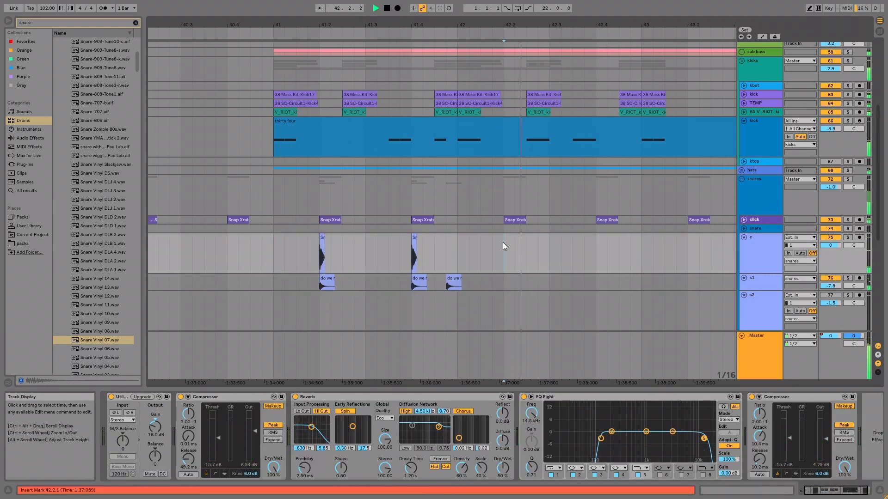
# Delete all three layers of the kick hit at 41.4.3
pyautogui.click(444, 95)
pyautogui.keyDown('shift'); pyautogui.click(453, 113); pyautogui.keyUp('shift')
pyautogui.press('Delete')
# Move the pasted snare pattern one beat earlier so its first snare falls on 42.2.1
pyautogui.moveTo(503, 243); pyautogui.dragTo(741, 277)
pyautogui.moveTo(535, 238); pyautogui.dragTo(489, 239)
pyautogui.click(432, 240)
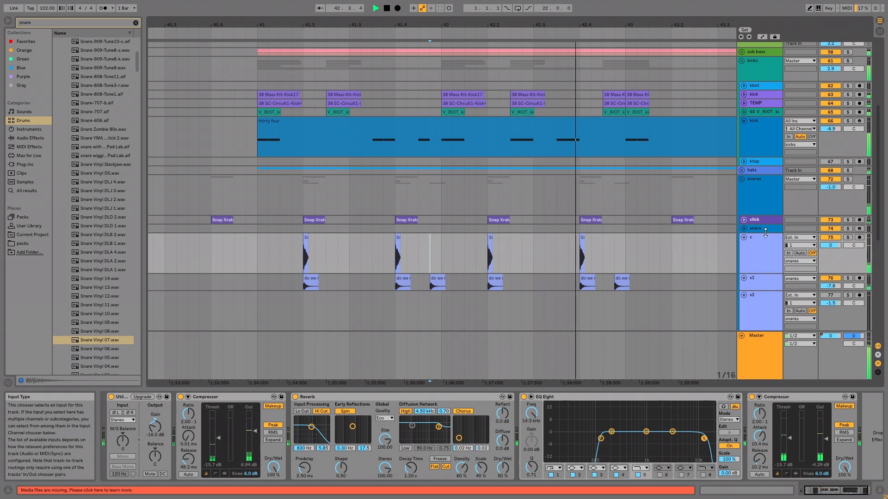
# Collapse the snares group and duplicate its pattern from bars 41 and 42 into bars 43 and 44
pyautogui.click(743, 237)
pyautogui.click(743, 238)
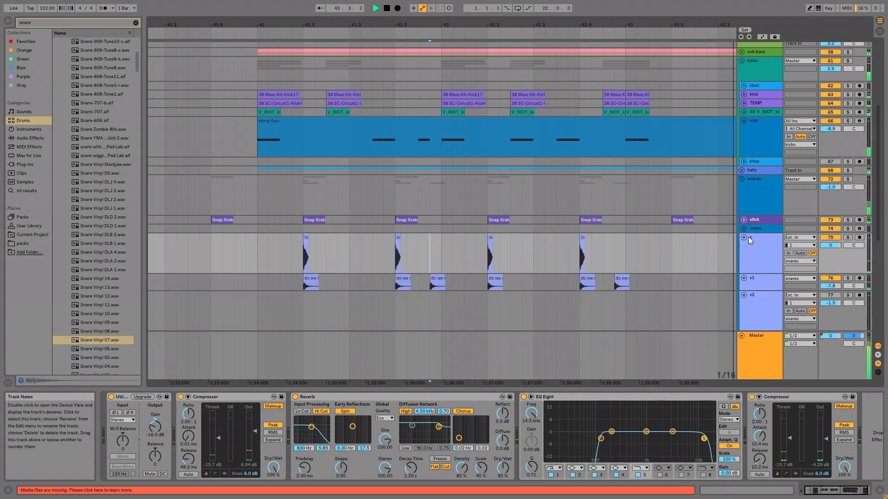
pyautogui.click(741, 179)
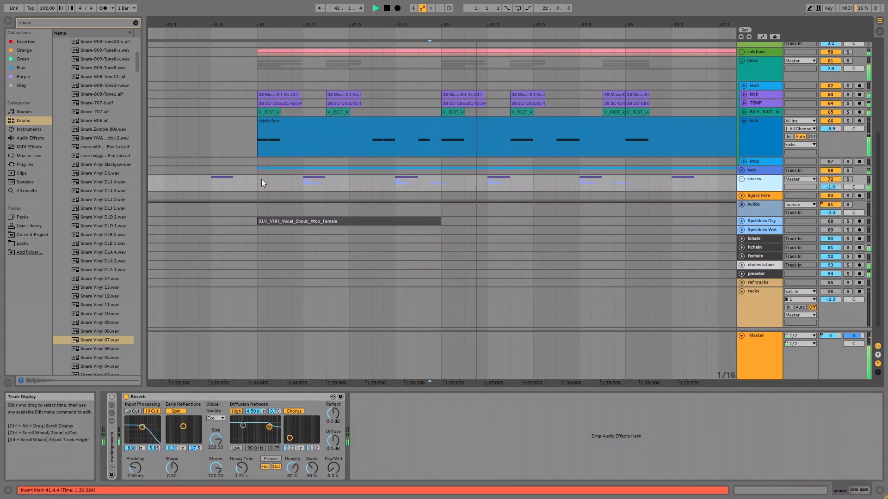
pyautogui.moveTo(262, 180); pyautogui.dragTo(664, 181)
pyautogui.moveTo(720, 182); pyautogui.dragTo(634, 179)
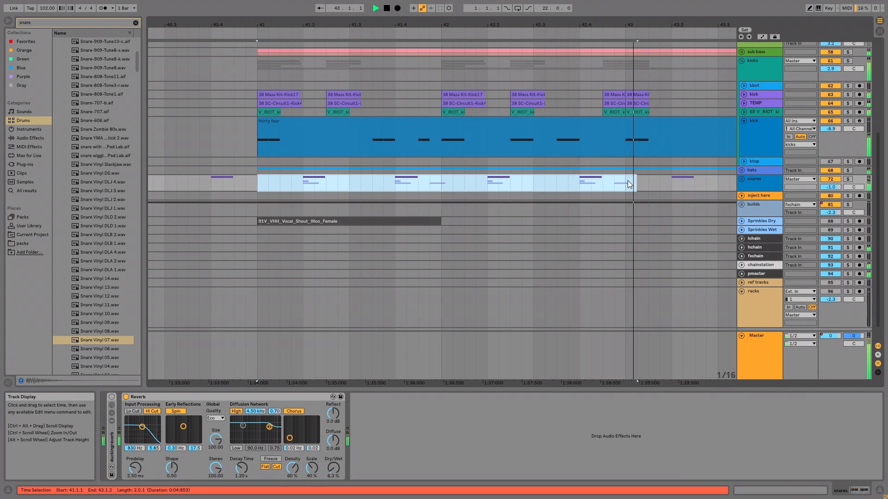
pyautogui.hotkey('ctrl', 'd')
# Duplicate the layered kick pattern from bars 41 and 42 to 43.1.1, and play from bar 41
pyautogui.moveTo(575, 25); pyautogui.dragTo(438, 10)
pyautogui.moveTo(467, 95); pyautogui.dragTo(334, 112)
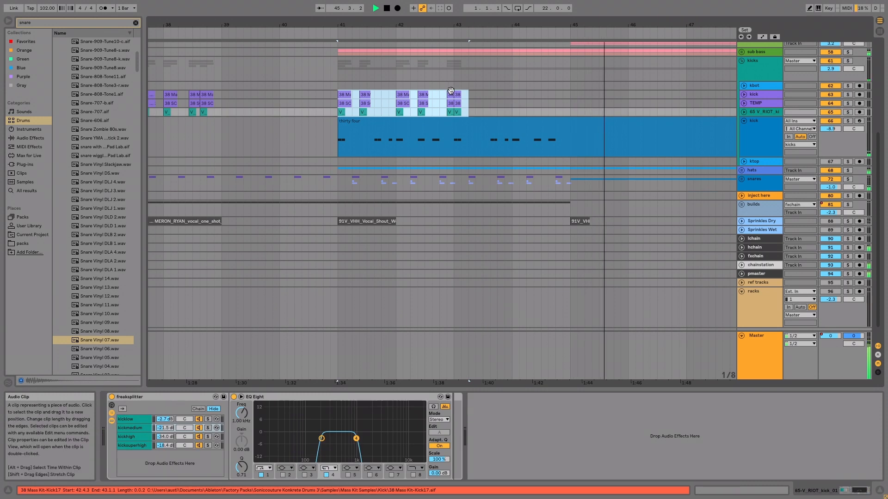
pyautogui.hotkey('ctrl', 'd')
pyautogui.scroll(5, 567, 105)
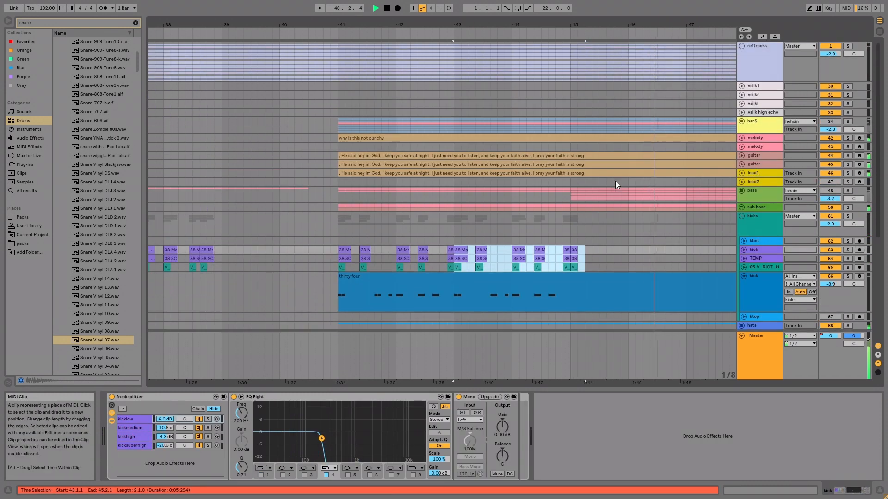
pyautogui.click(767, 156)
pyautogui.press('space')
pyautogui.click(624, 156)
pyautogui.press('space')
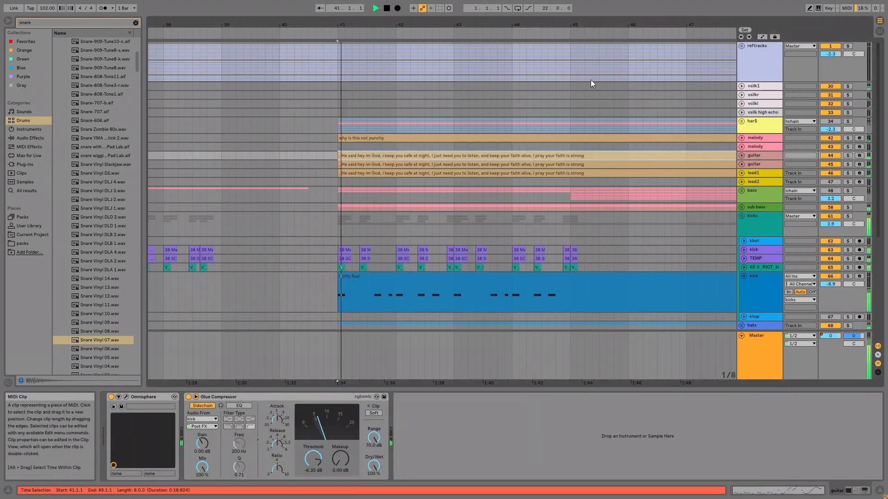
# Open the bar 41 clip on the first guitar track and lower its E4 note at bar 5 to C#4
pyautogui.moveTo(650, 24); pyautogui.dragTo(390, 19)
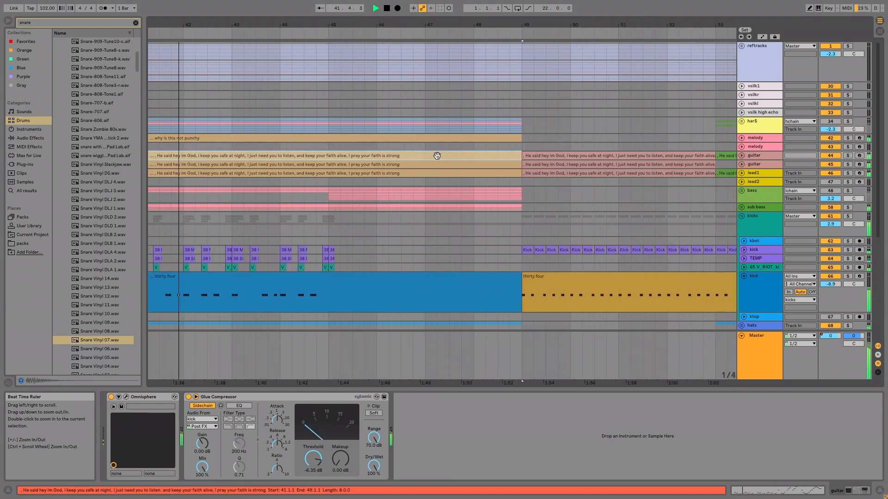
pyautogui.doubleClick(418, 154)
pyautogui.scroll(-1, 652, 392)
pyautogui.scroll(-2, 652, 392)
pyautogui.moveTo(587, 338); pyautogui.dragTo(548, 363)
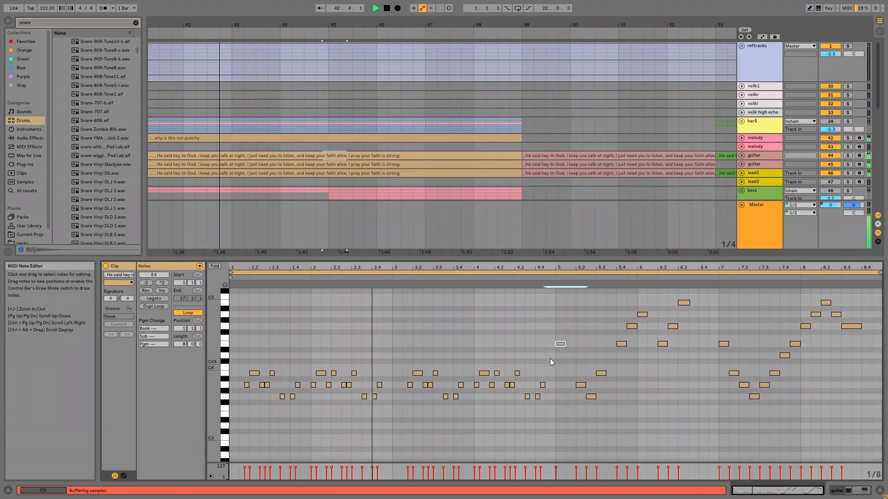
pyautogui.press('Down')
pyautogui.press('Down')
pyautogui.press('Down')
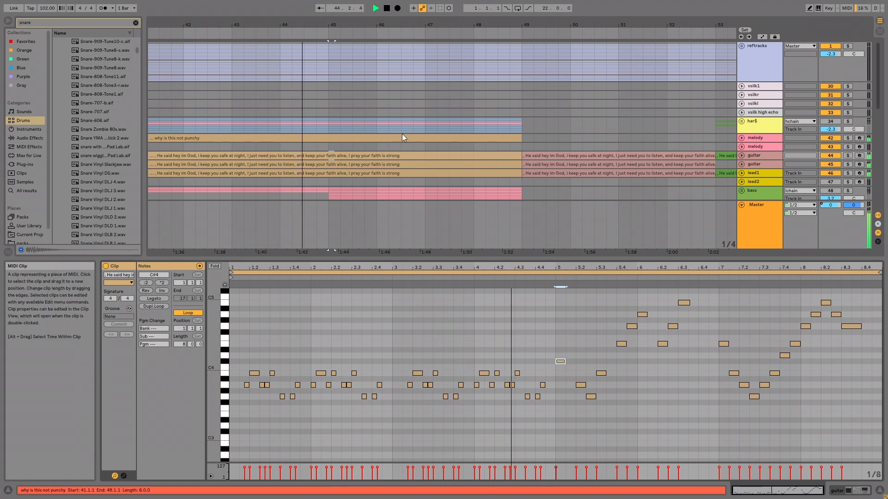
# Copy the edited guitar clip over the matching clips on the second guitar and lead1 tracks
pyautogui.click(393, 156)
pyautogui.hotkey('ctrl', 'c')
pyautogui.click(391, 164)
pyautogui.hotkey('ctrl', 'v')
pyautogui.click(410, 174)
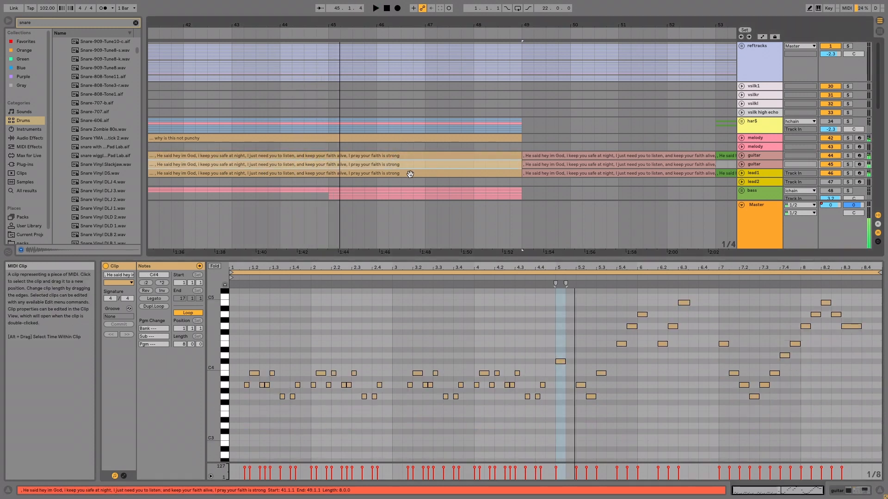
# Lower the guitar clip's note at bar 5 by one more semitone
pyautogui.click(557, 362)
pyautogui.press('Down')
pyautogui.press('space')
# Copy the revised guitar clip over the second guitar and lead1 clips and play from 45.1.1
pyautogui.click(361, 156)
pyautogui.hotkey('ctrl', 'c')
pyautogui.click(355, 164)
pyautogui.hotkey('ctrl', 'v')
pyautogui.click(349, 173)
pyautogui.click(304, 146)
pyautogui.press('space')
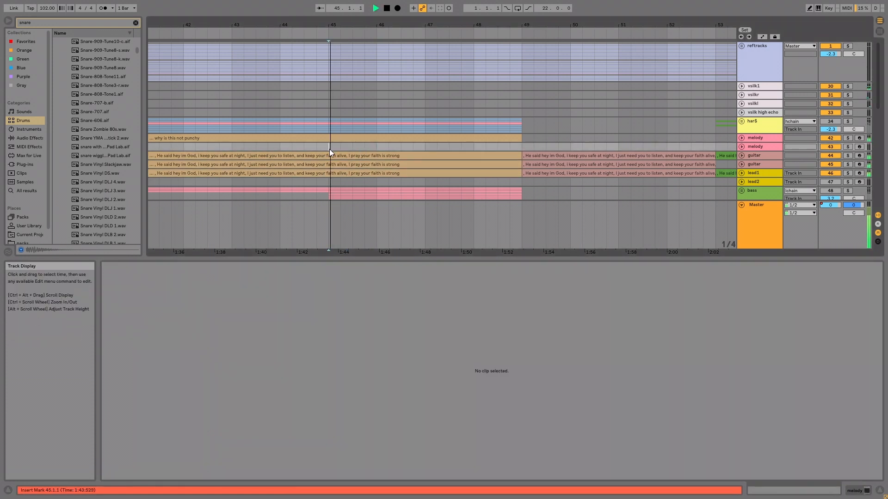
# Listen to the transition into bar 45 while examining the first guitar track's bar 41 clip notes
pyautogui.click(319, 152)
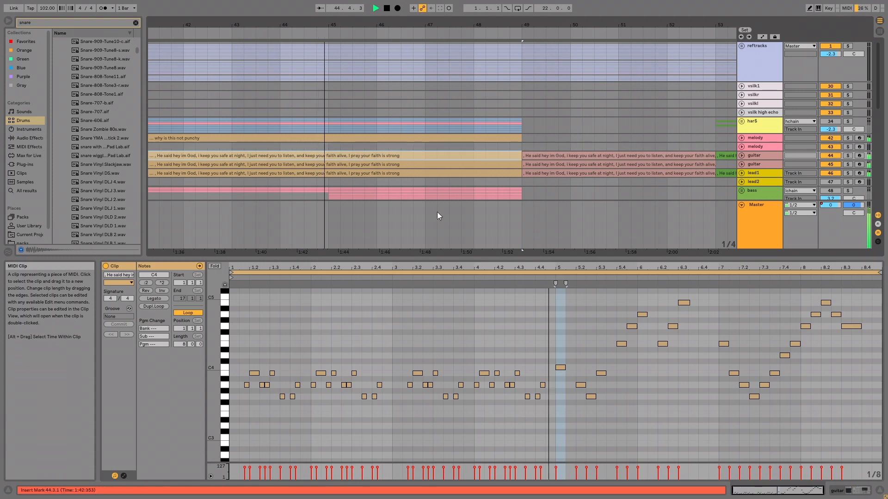
pyautogui.click(559, 368)
pyautogui.click(530, 184)
pyautogui.scroll(-2, 735, 171)
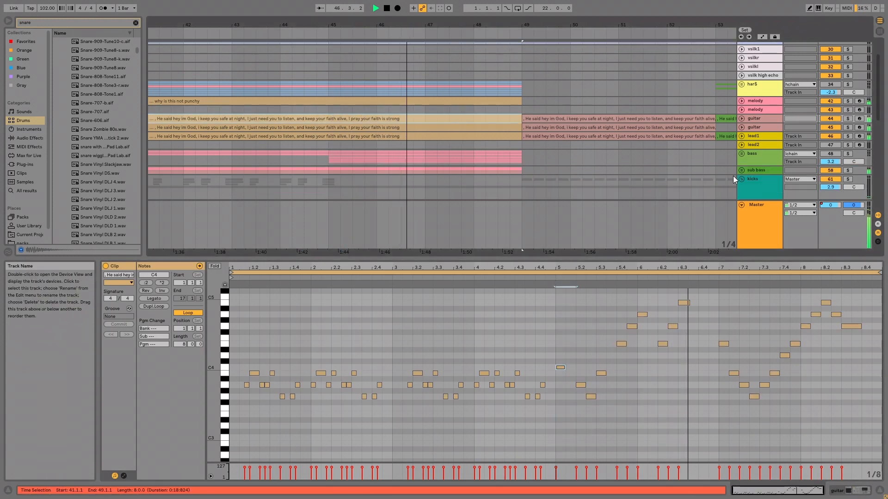
pyautogui.click(287, 110)
pyautogui.press('space')
pyautogui.click(335, 118)
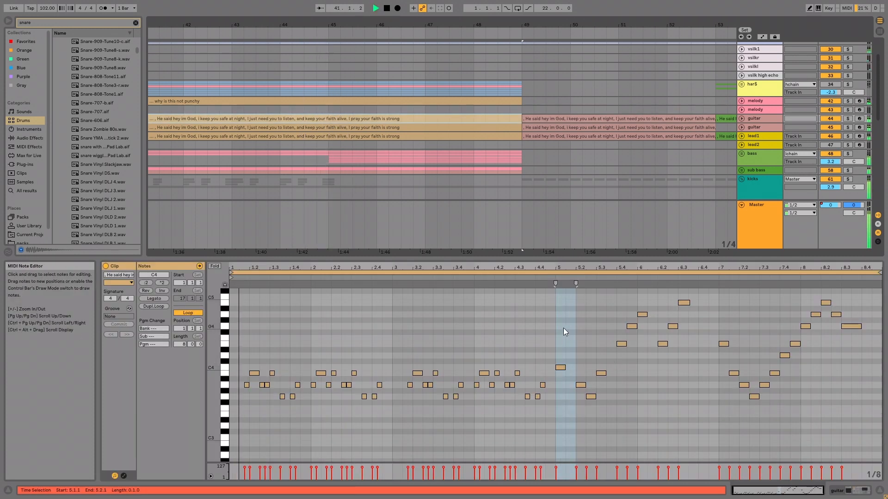
pyautogui.click(293, 110)
pyautogui.press('space')
pyautogui.press('space')
pyautogui.click(340, 118)
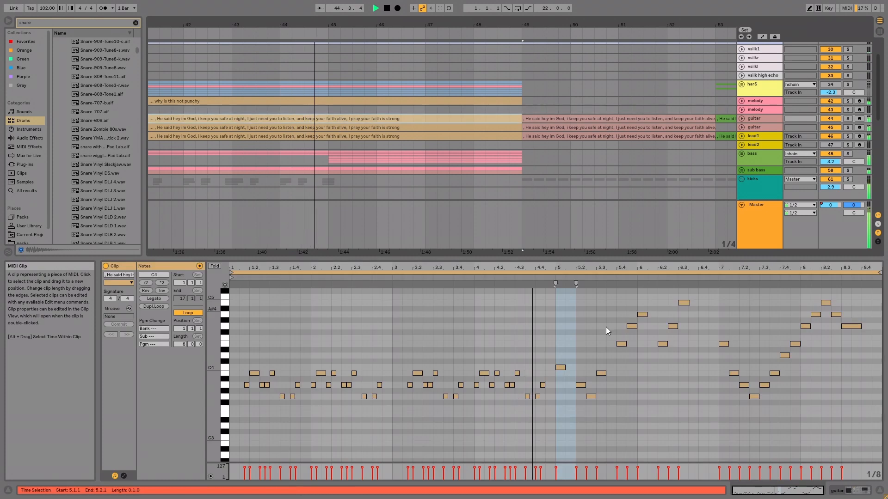
# Try raising the first guitar clip's note at bar 5 to D#4 and lowering it to D4, with playback
pyautogui.click(560, 367)
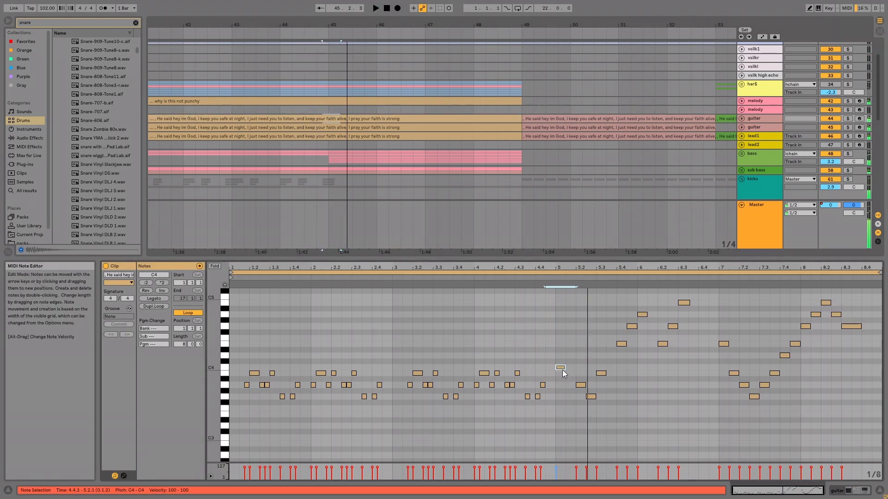
pyautogui.press('space')
pyautogui.press('Up')
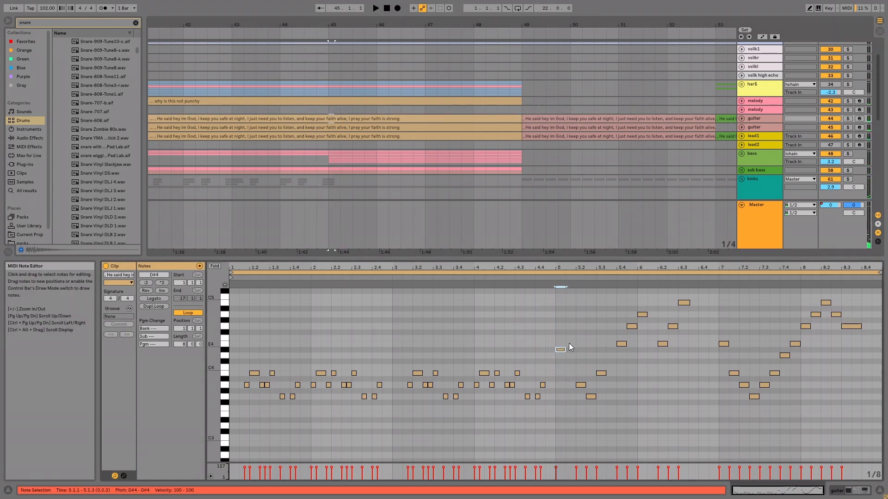
pyautogui.click(556, 285)
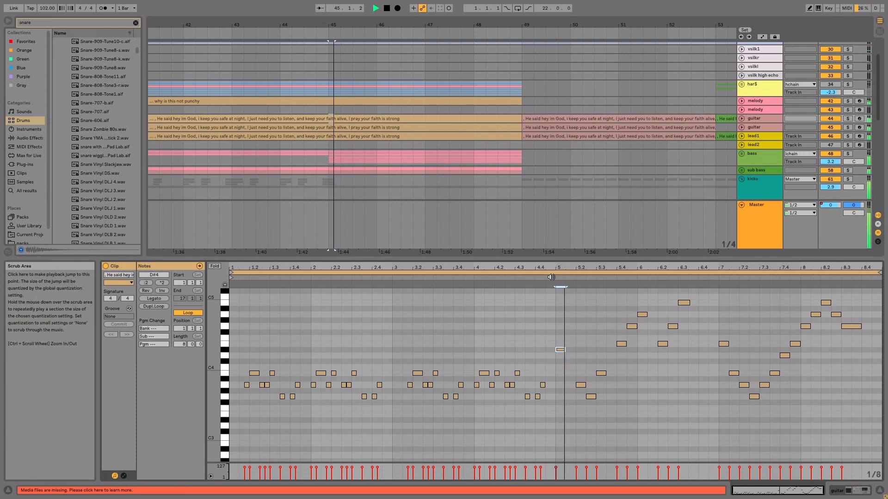
pyautogui.press('Down')
pyautogui.click(550, 277)
pyautogui.press('space')
# Play from 44.3.1 and check the bar 41 clips on the guitar and lead1 tracks against the new pitch
pyautogui.click(338, 120)
pyautogui.click(336, 128)
pyautogui.click(335, 136)
pyautogui.click(336, 119)
pyautogui.click(308, 109)
pyautogui.press('space')
pyautogui.click(359, 118)
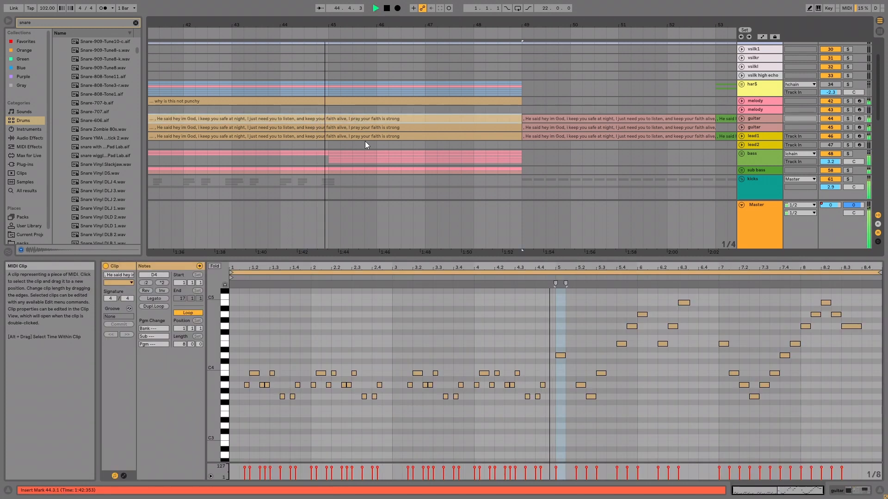
pyautogui.click(561, 355)
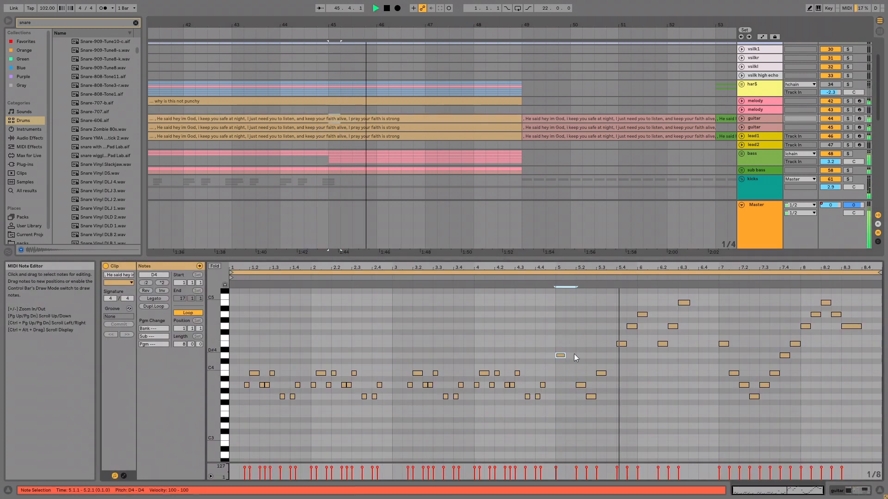
pyautogui.click(684, 376)
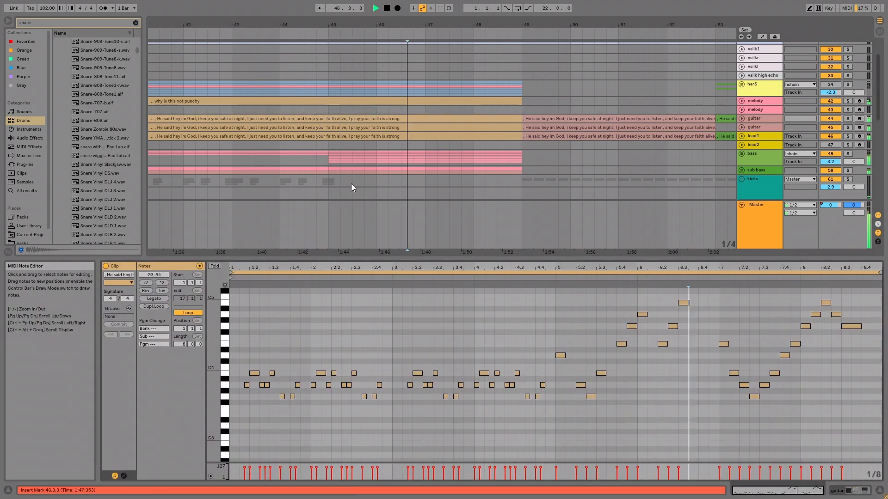
pyautogui.click(354, 119)
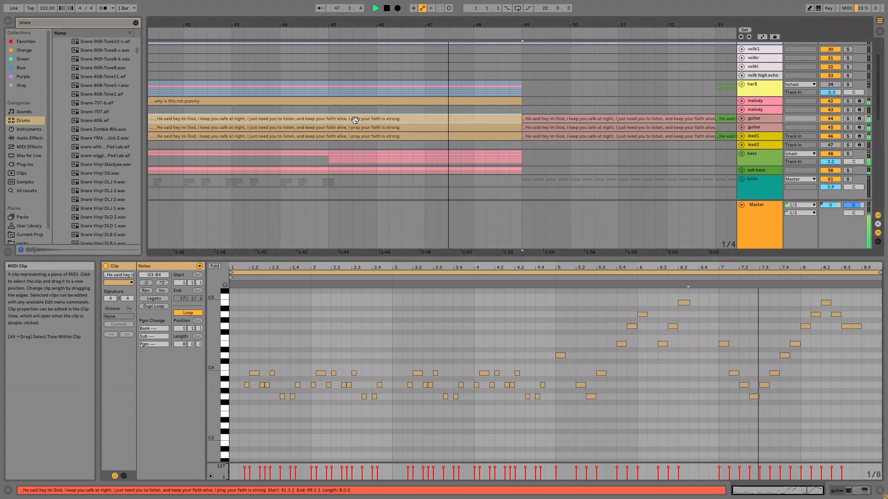
# Undo the recent pitch changes to the first guitar clip's bar 5 note and reopen the clip
pyautogui.click(357, 126)
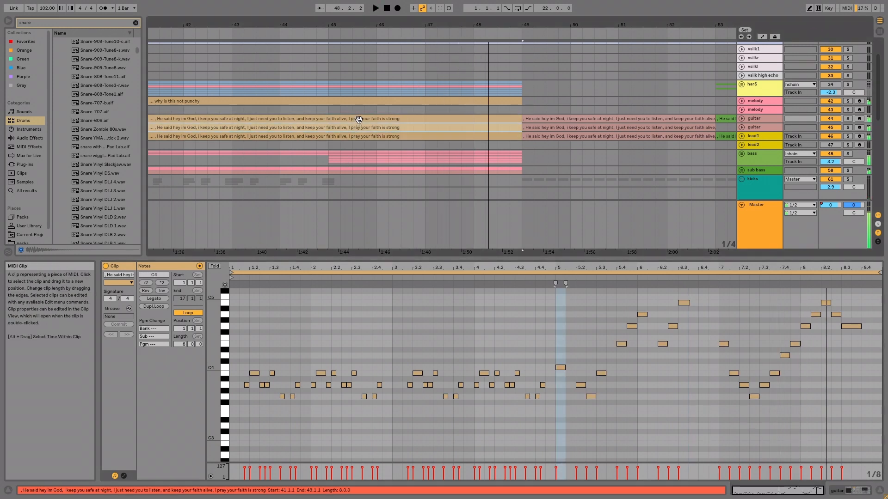
pyautogui.press('space')
pyautogui.click(359, 119)
pyautogui.hotkey('ctrl', 'z')
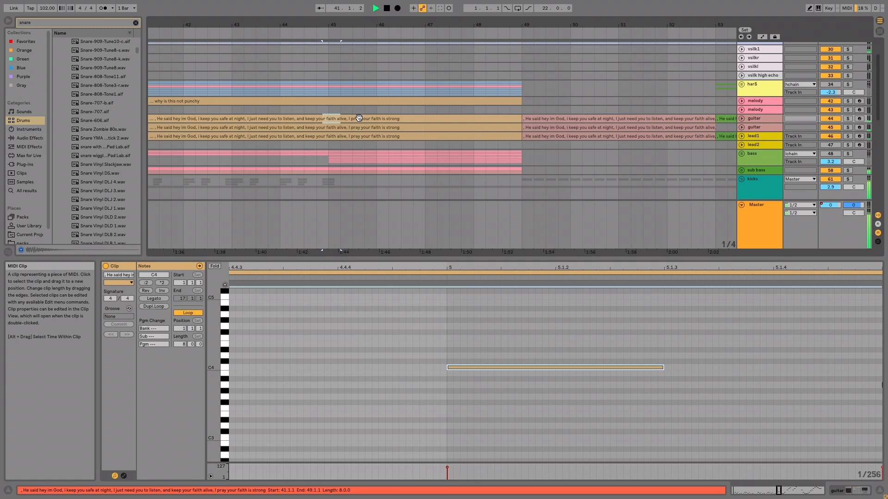
pyautogui.click(359, 118)
pyautogui.hotkey('ctrl', 'z')
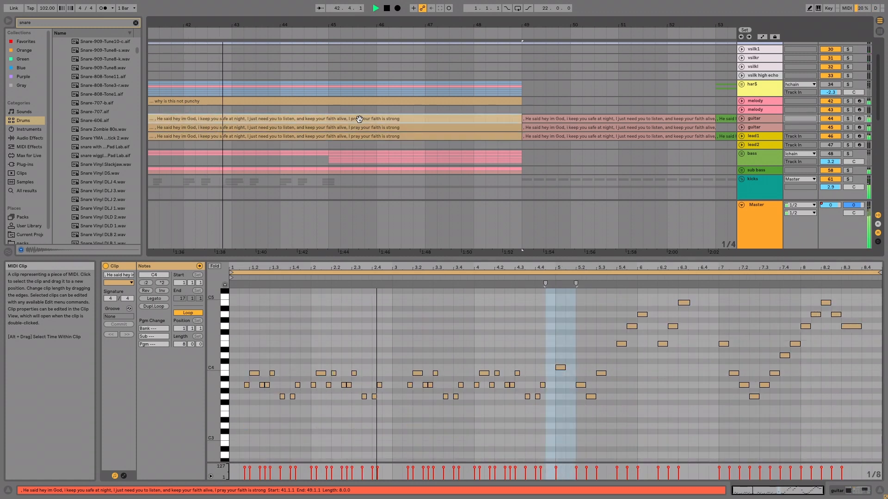
pyautogui.press('z')
pyautogui.click(359, 118)
# Raise the note at bar 5 to D4 in the bar 41 clips on both guitar tracks
pyautogui.moveTo(572, 341); pyautogui.dragTo(542, 389)
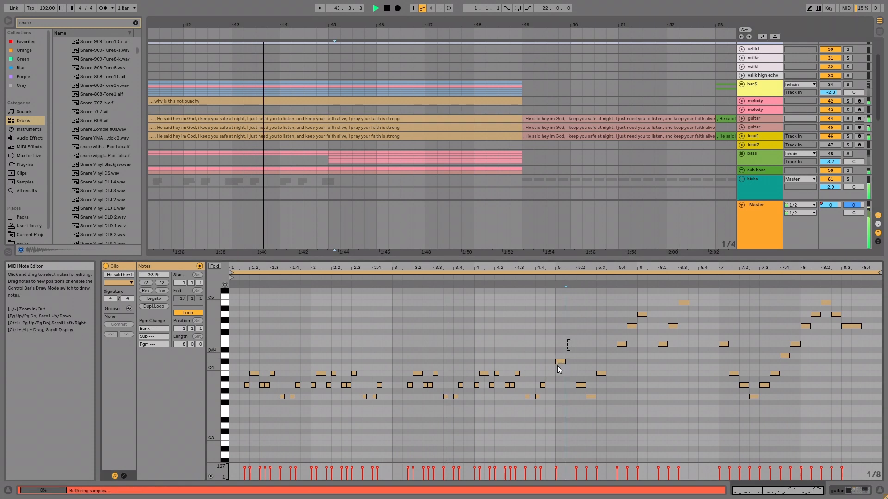
pyautogui.press('Up')
pyautogui.press('Down')
pyautogui.moveTo(577, 341); pyautogui.dragTo(548, 375)
pyautogui.press('Up')
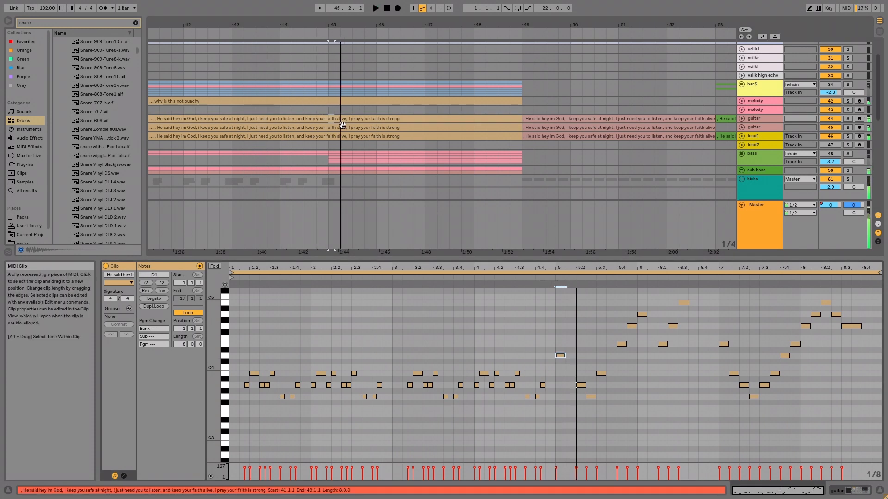
pyautogui.press('space')
pyautogui.press('Down')
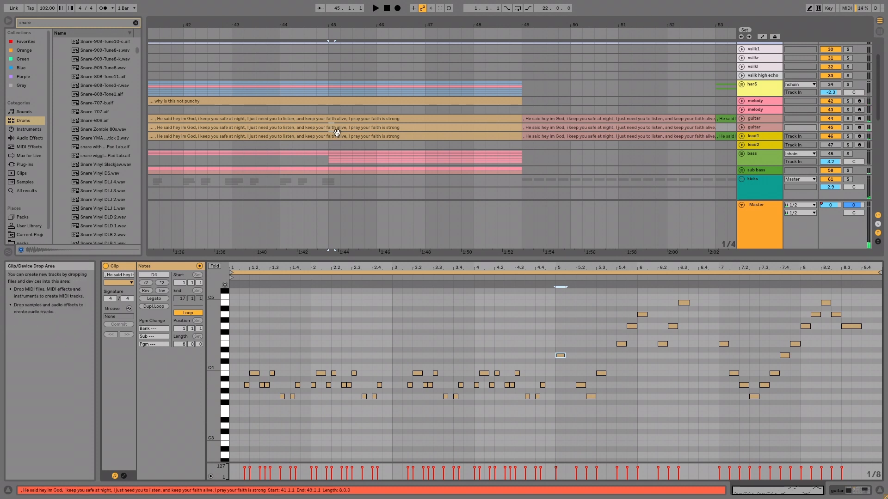
# Try raising the lead1 clip's note at bar 5 to F4 and listen to it
pyautogui.moveTo(337, 137); pyautogui.dragTo(342, 138)
pyautogui.moveTo(574, 364); pyautogui.dragTo(550, 394)
pyautogui.press('Up')
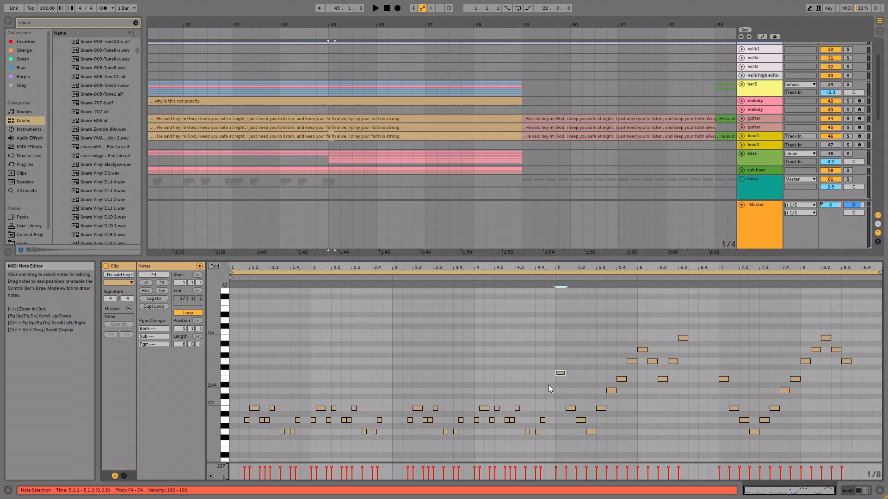
pyautogui.click(547, 276)
pyautogui.click(546, 279)
pyautogui.press('space')
# Compare the note at bar 5 across the bar 41 clips on the two guitar tracks and lead1
pyautogui.click(383, 128)
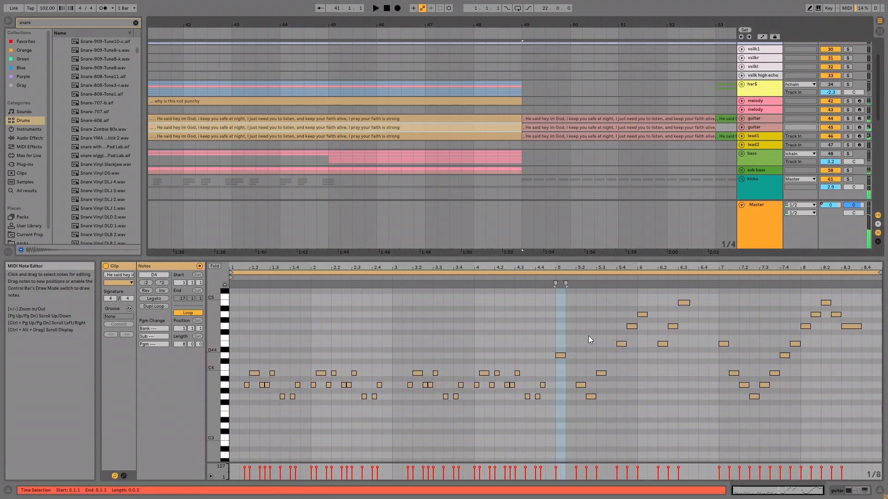
pyautogui.click(357, 118)
pyautogui.click(359, 130)
pyautogui.click(359, 135)
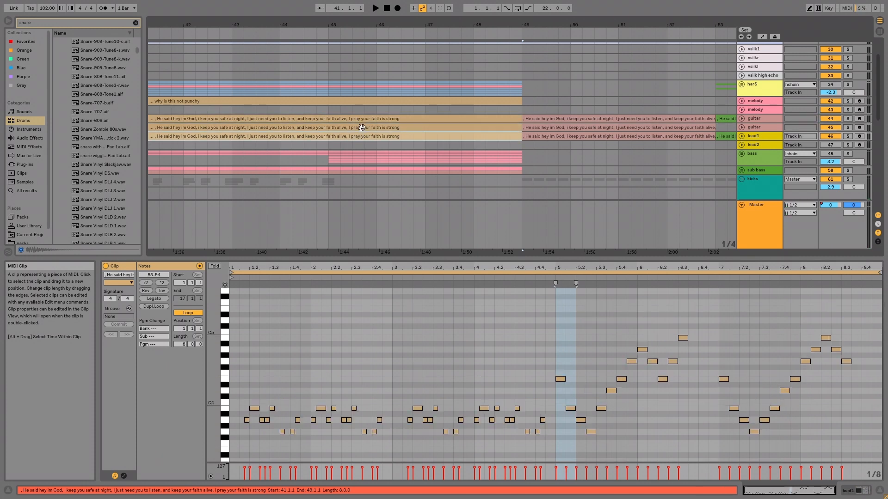
pyautogui.click(362, 127)
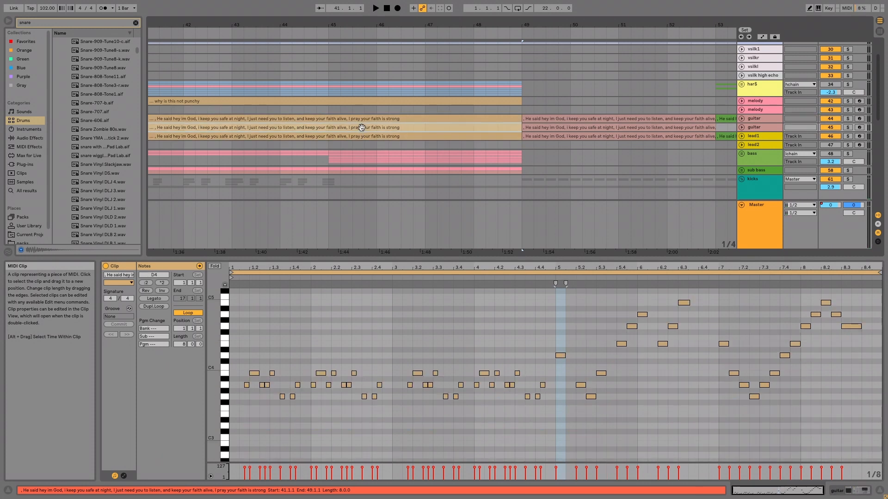
pyautogui.click(362, 136)
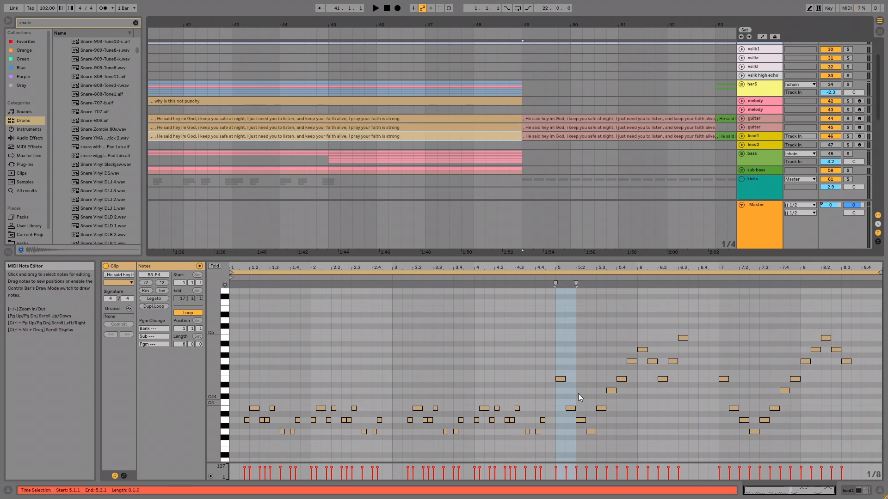
pyautogui.click(560, 379)
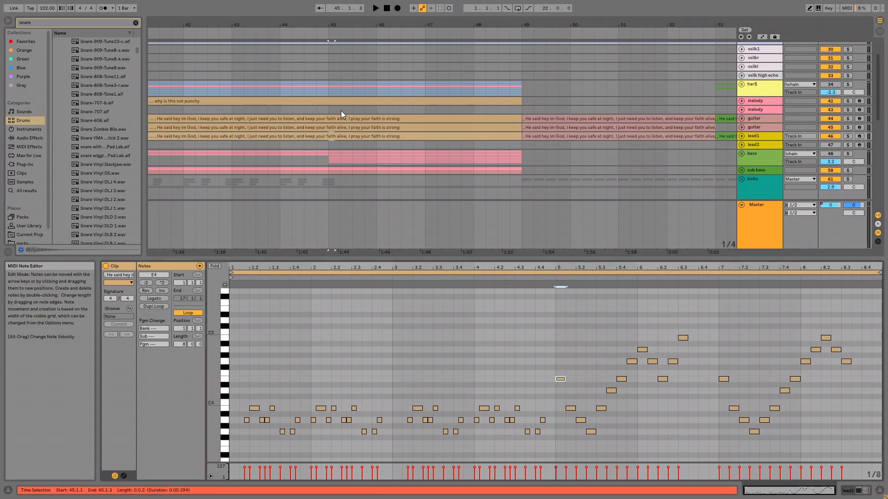
pyautogui.click(365, 119)
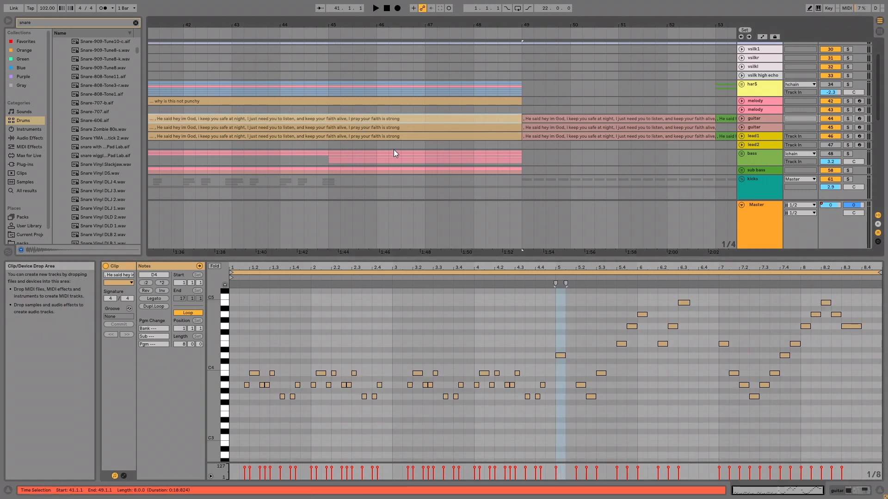
# Lower the lead1 clip's note at bar 5 to D4, play the result and open all three bar 41 clips together
pyautogui.click(393, 137)
pyautogui.moveTo(564, 379); pyautogui.dragTo(563, 391)
pyautogui.click(317, 110)
pyautogui.press('space')
pyautogui.click(357, 120)
pyautogui.keyDown('shift'); pyautogui.click(364, 136); pyautogui.keyUp('shift')
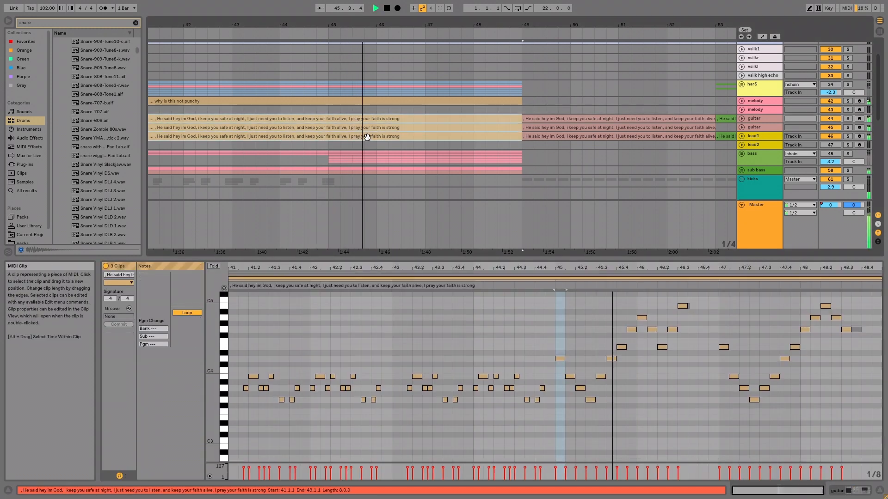
# Listen again to the transition into bar 45 and examine the guitar clip's note at bar 5
pyautogui.click(296, 109)
pyautogui.press('space')
pyautogui.press('space')
pyautogui.click(366, 119)
pyautogui.moveTo(586, 341); pyautogui.dragTo(551, 372)
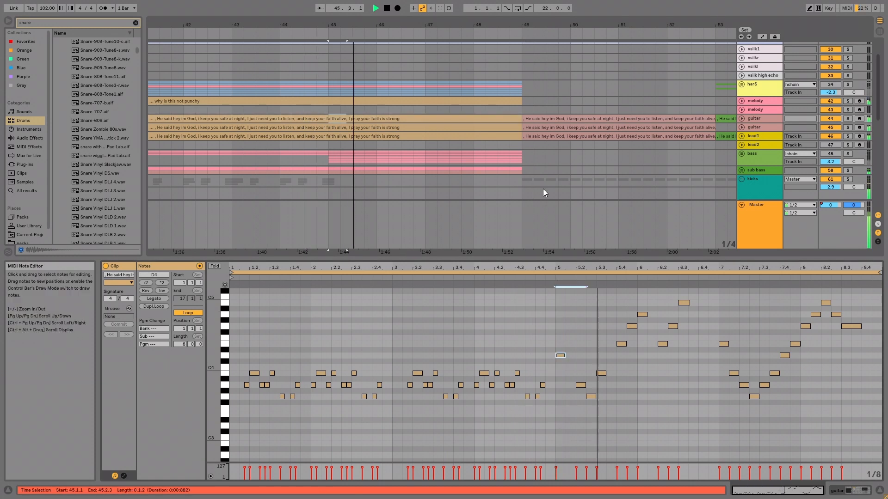
pyautogui.press('space')
pyautogui.click(831, 154)
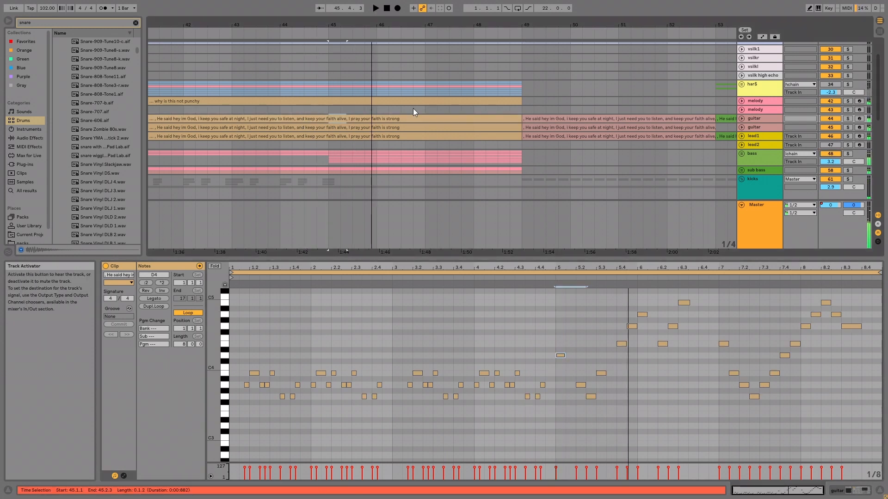
pyautogui.click(329, 109)
pyautogui.click(282, 111)
pyautogui.press('space')
# Copy the three revised guitar and lead1 clips at bar 41 and play the repeated section from 81.1.1
pyautogui.moveTo(346, 24); pyautogui.dragTo(346, 4)
pyautogui.click(380, 136)
pyautogui.keyDown('shift'); pyautogui.click(378, 119); pyautogui.keyUp('shift')
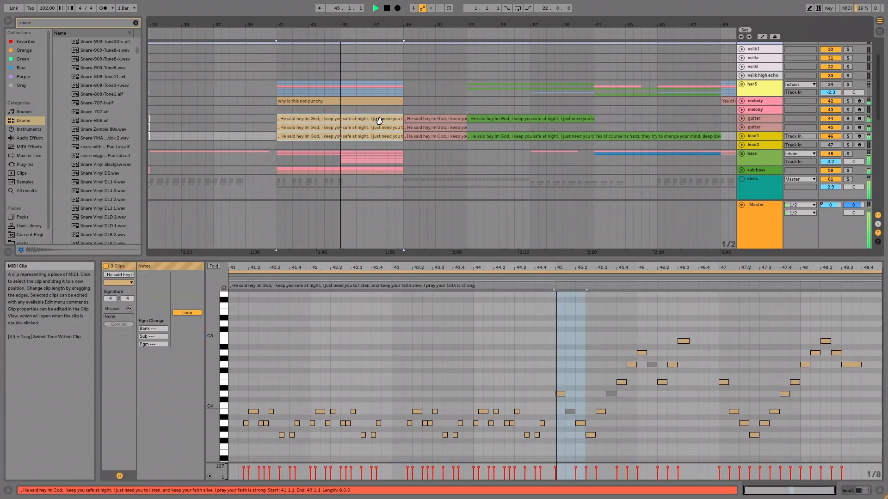
pyautogui.moveTo(421, 25); pyautogui.dragTo(216, 5)
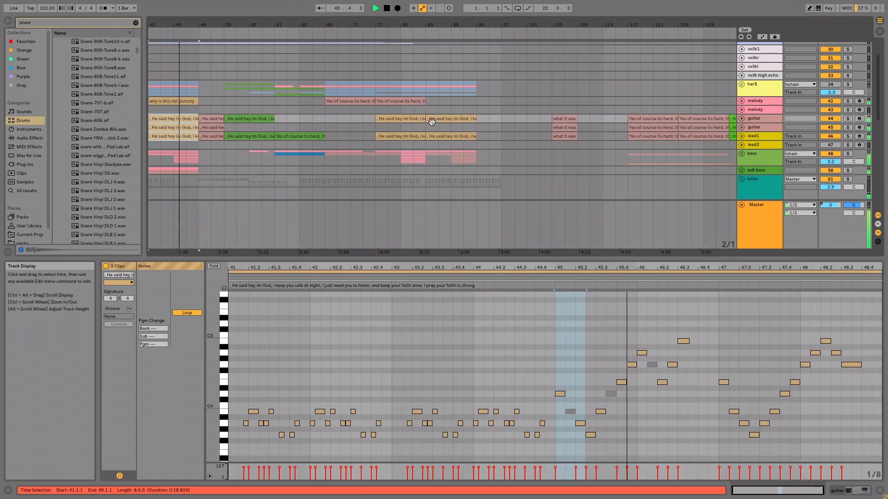
pyautogui.click(405, 118)
pyautogui.click(401, 110)
pyautogui.press('space')
pyautogui.press('space')
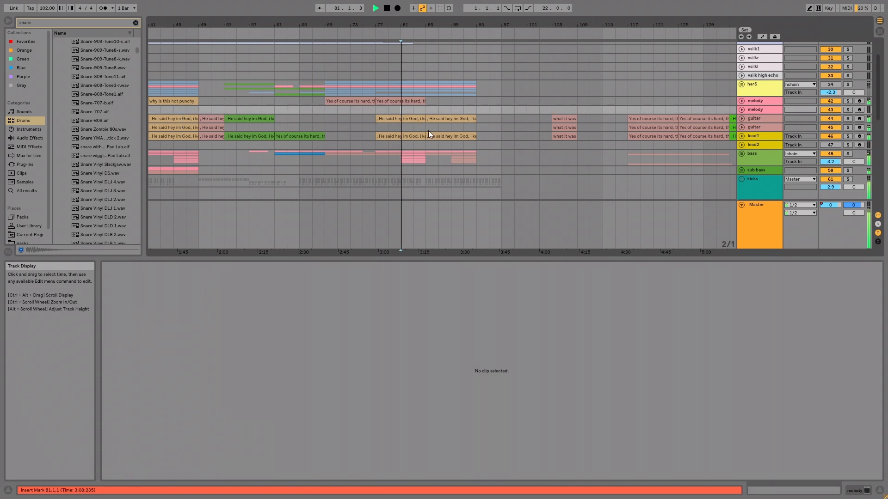
# Fill the second guitar track with the revised clip at bar 77, trimmed to start at about bar 83, and a guitar clip at bar 85
pyautogui.click(415, 118)
pyautogui.keyDown('shift'); pyautogui.click(414, 138); pyautogui.keyUp('shift')
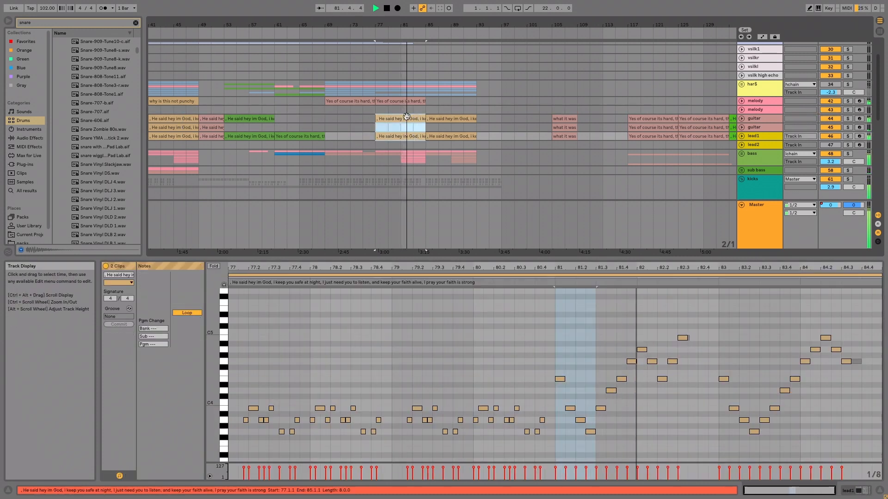
pyautogui.click(402, 128)
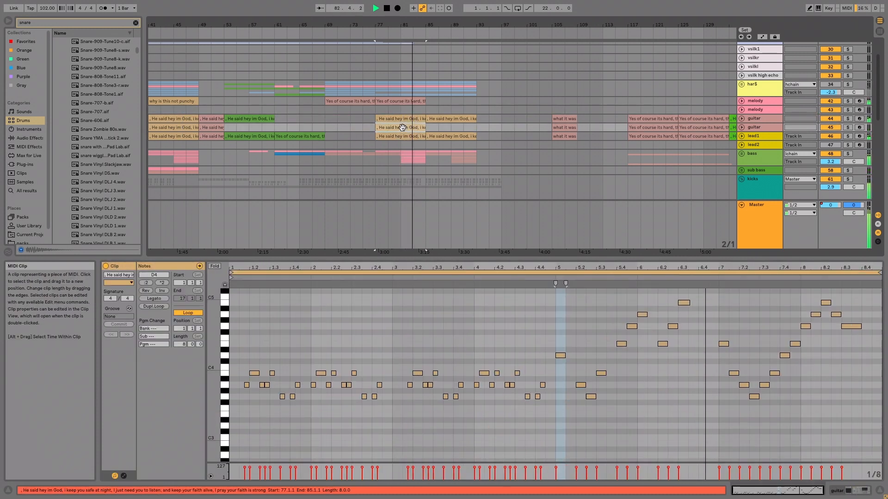
pyautogui.click(402, 128)
pyautogui.hotkey('ctrl', 'z')
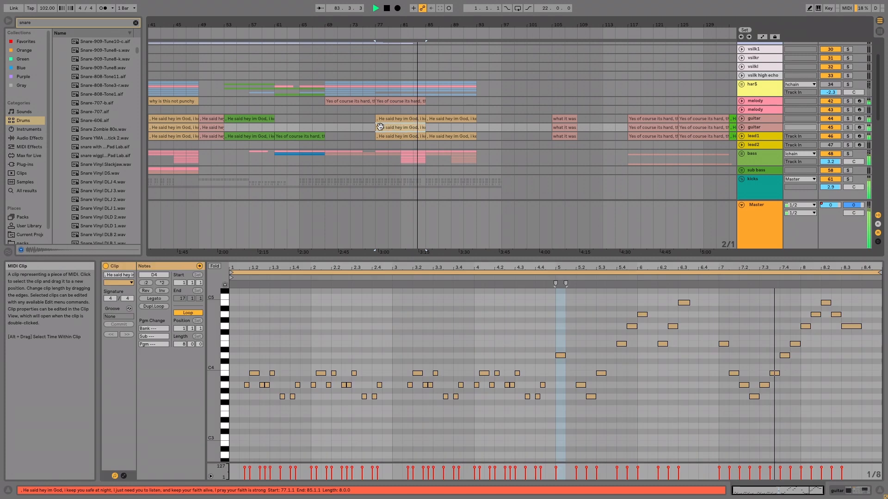
pyautogui.hotkey('ctrl', 'z')
pyautogui.click(431, 126)
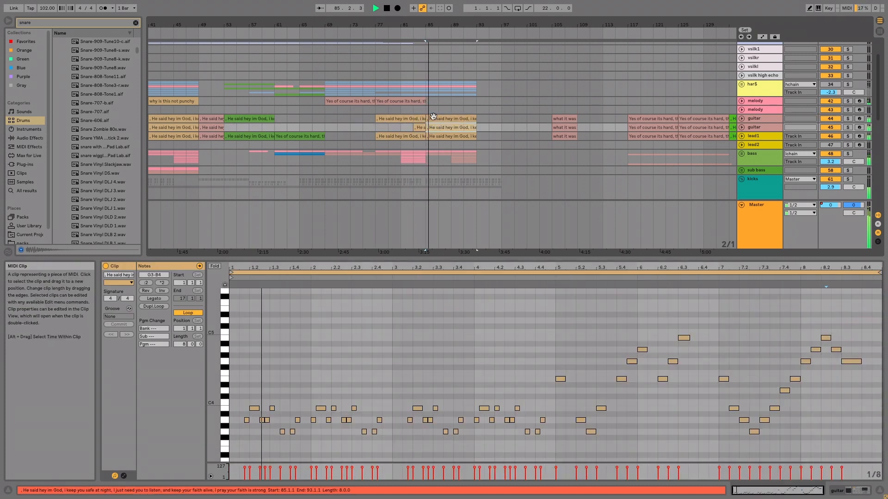
# Bring the kick tracks into view and play the song from 41.1.1
pyautogui.click(413, 109)
pyautogui.moveTo(205, 22); pyautogui.dragTo(456, 22)
pyautogui.click(756, 156)
pyautogui.scroll(-4, 741, 149)
pyautogui.click(397, 118)
pyautogui.press('space')
pyautogui.press('space')
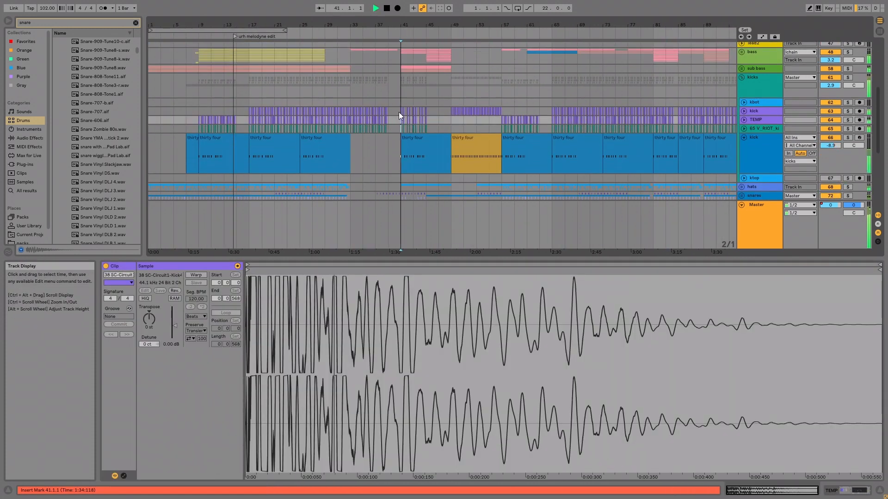
# Compare the layered kick clips around bar 41 with the surrounding sections and play the song from 40.1.1
pyautogui.scroll(3, 421, 91)
pyautogui.click(742, 106)
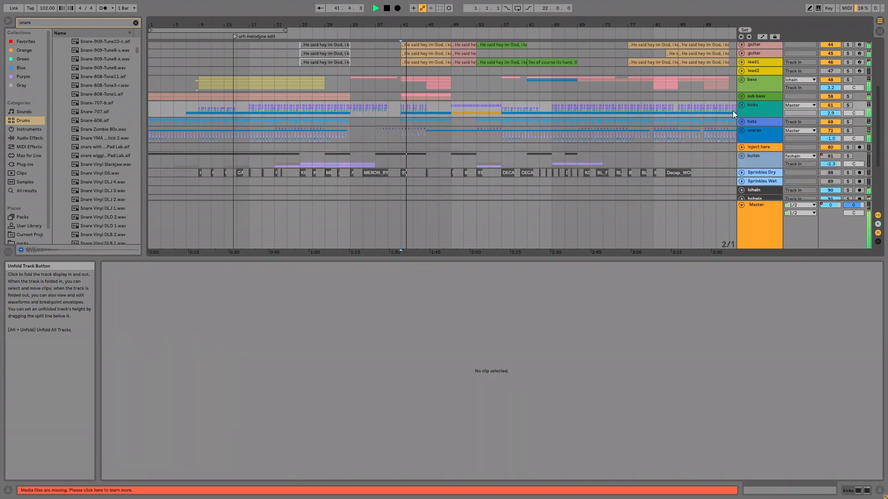
pyautogui.moveTo(392, 25); pyautogui.dragTo(409, 110)
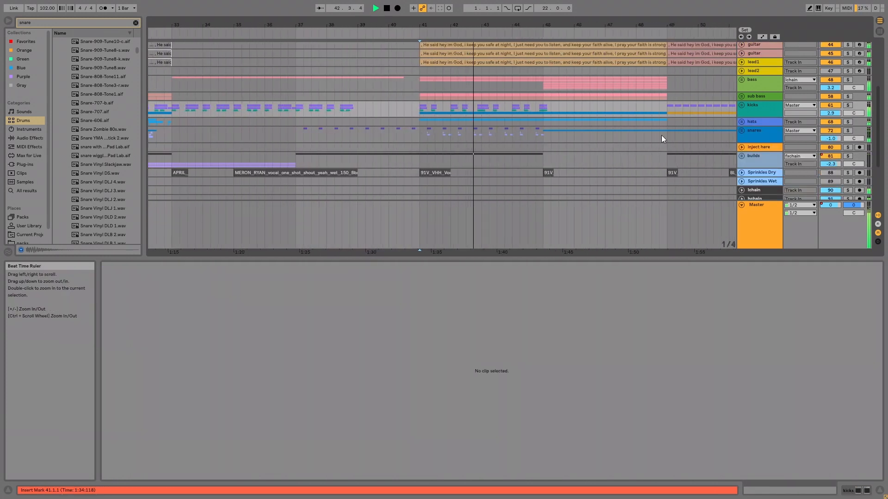
pyautogui.click(743, 107)
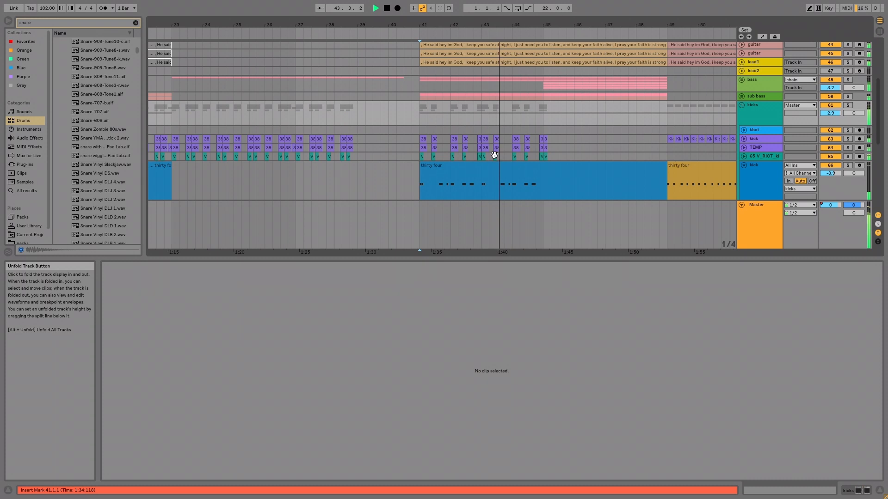
pyautogui.moveTo(526, 25); pyautogui.dragTo(527, 3)
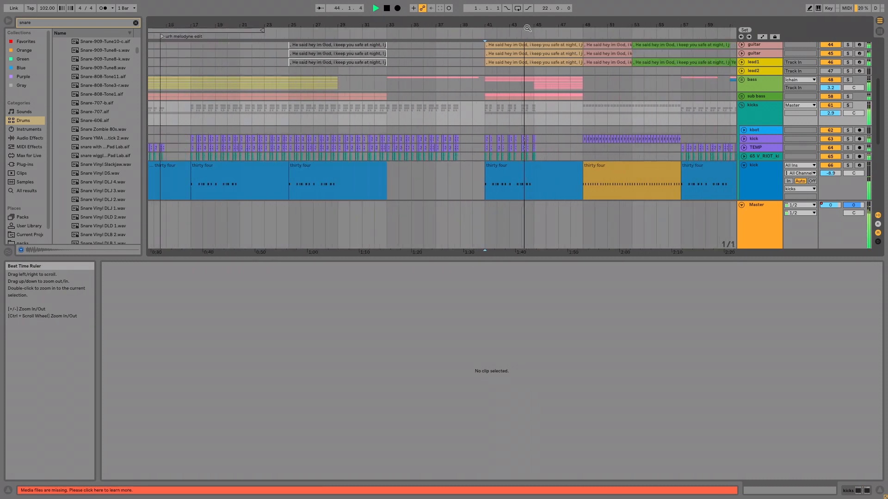
pyautogui.click(387, 138)
pyautogui.click(471, 157)
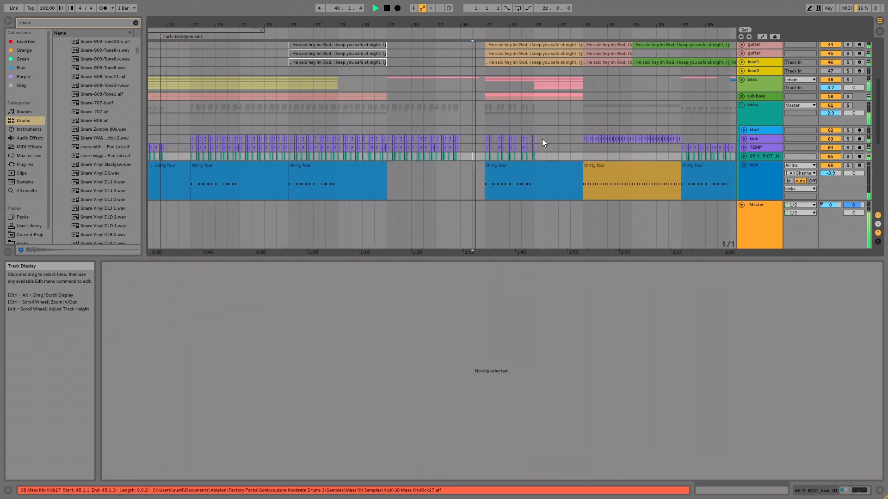
pyautogui.click(742, 105)
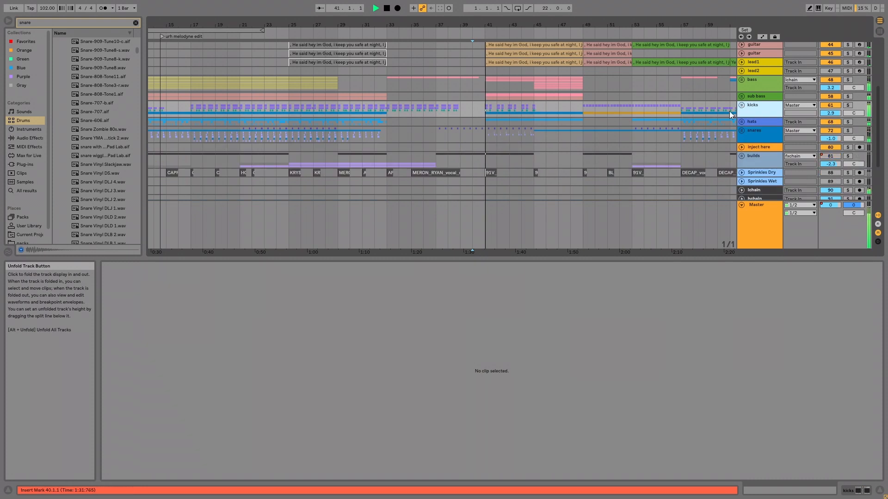
# Copy the kicks from bars 57–63 to bar 41 and duplicate bars 41–45 of the kicks onto bars 45–49
pyautogui.moveTo(581, 27); pyautogui.dragTo(459, 39)
pyautogui.moveTo(532, 104); pyautogui.dragTo(600, 121)
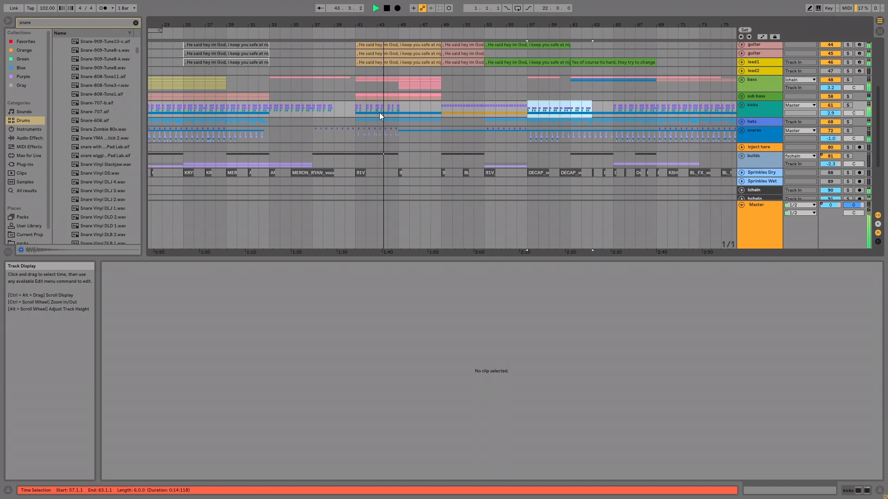
pyautogui.moveTo(356, 108); pyautogui.dragTo(423, 107)
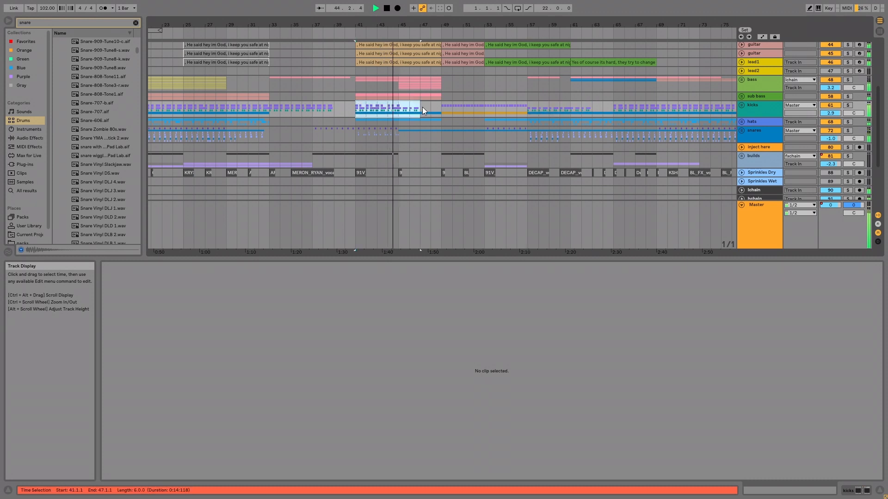
pyautogui.click(393, 110)
pyautogui.hotkey('ctrl', 'd')
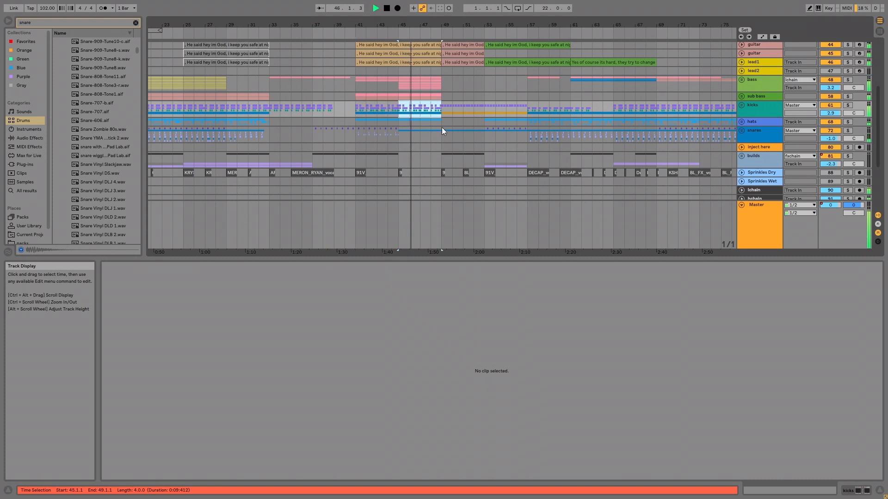
# Duplicate the layered snares group's clips from bars 41–45 onto bars 45–49 and play the section
pyautogui.moveTo(423, 25); pyautogui.dragTo(423, 82)
pyautogui.scroll(3, 422, 140)
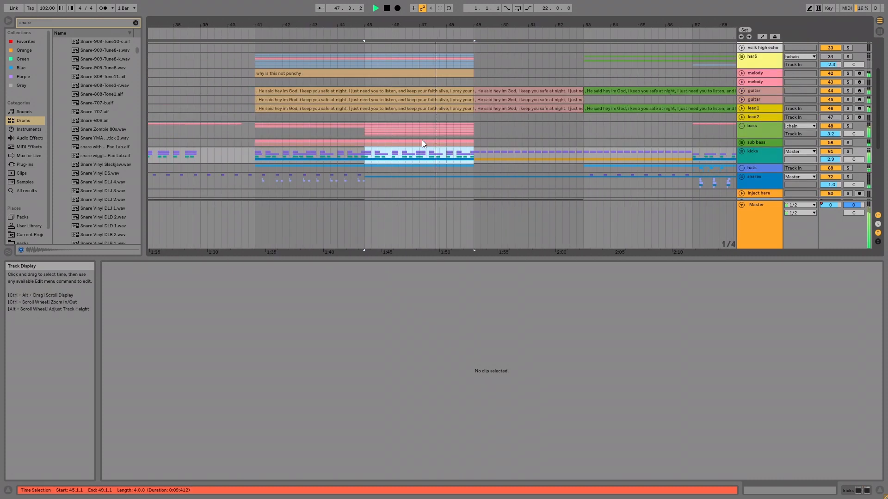
pyautogui.click(474, 155)
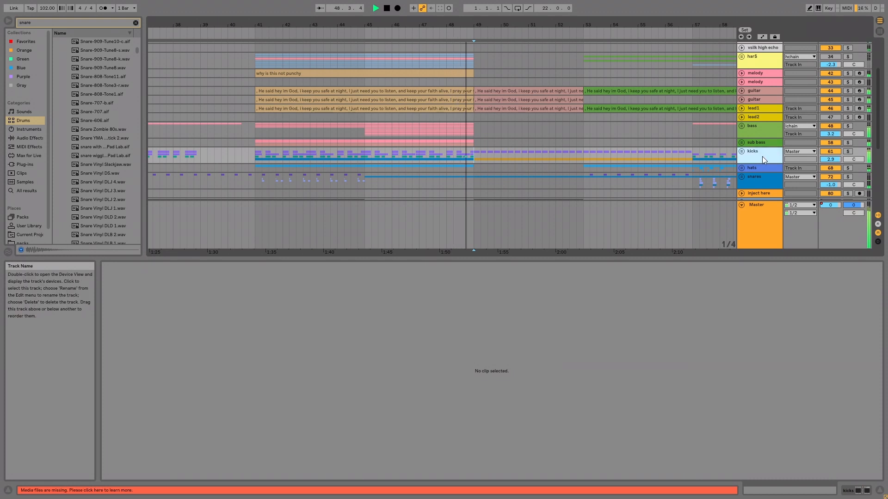
pyautogui.click(755, 184)
pyautogui.press('space')
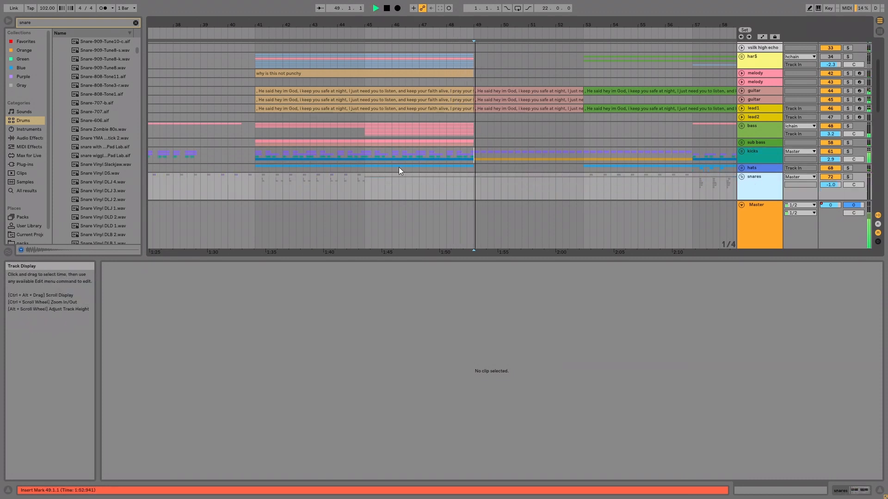
pyautogui.scroll(-2, 444, 166)
pyautogui.moveTo(366, 153)
pyautogui.mouseDown()
pyautogui.moveTo(255, 137)
pyautogui.moveTo(365, 154)
pyautogui.mouseUp()
pyautogui.hotkey('ctrl', 'd')
pyautogui.press('space')
pyautogui.moveTo(469, 146); pyautogui.dragTo(367, 149)
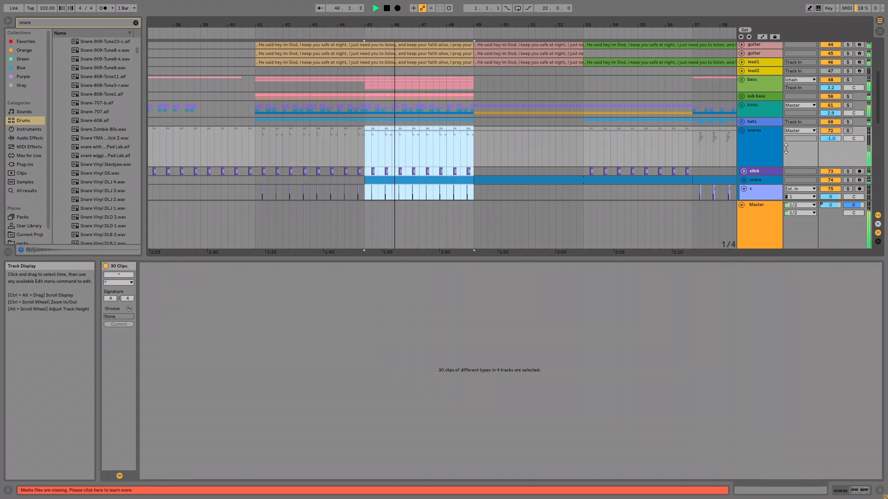
# Copy the kicks group's VolumeShaper device into the snares group's device chain ahead of the Reverb
pyautogui.click(747, 139)
pyautogui.doubleClick(748, 133)
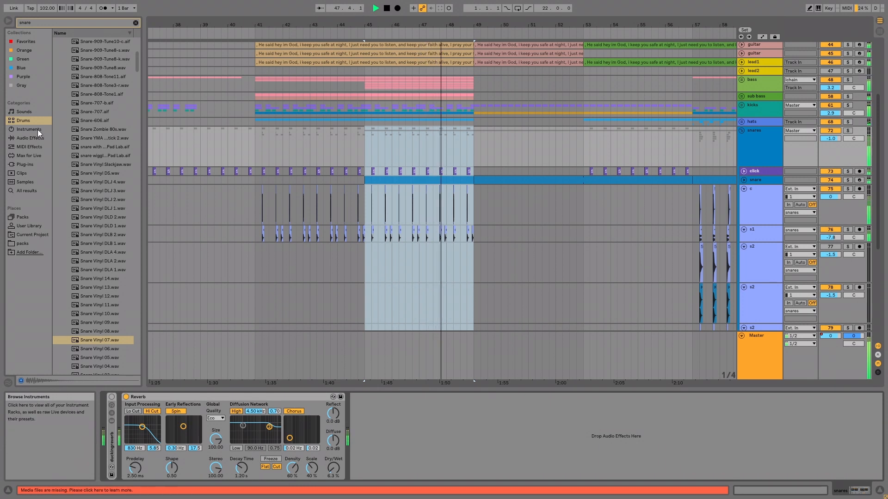
pyautogui.click(29, 148)
pyautogui.click(769, 132)
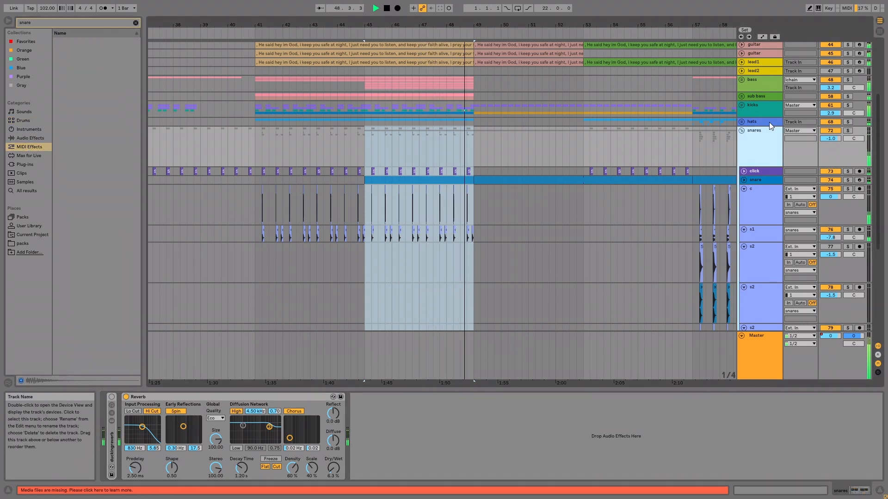
pyautogui.click(741, 131)
pyautogui.click(747, 105)
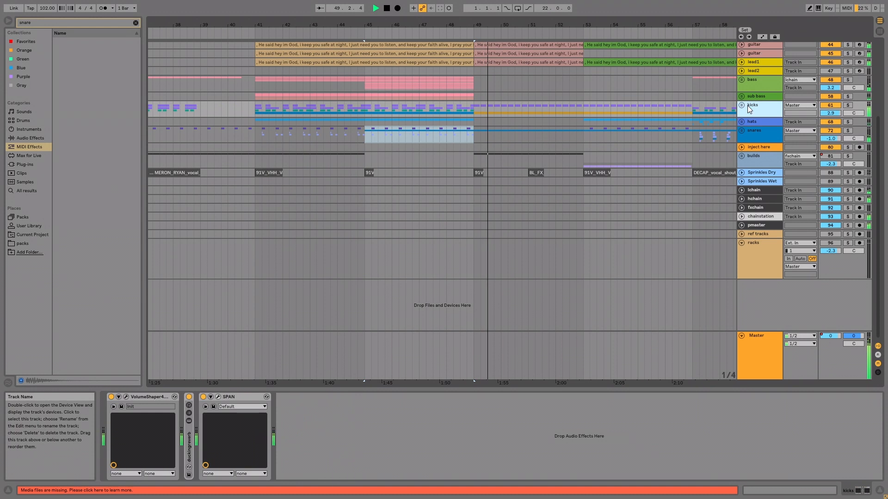
pyautogui.click(763, 138)
pyautogui.click(155, 396)
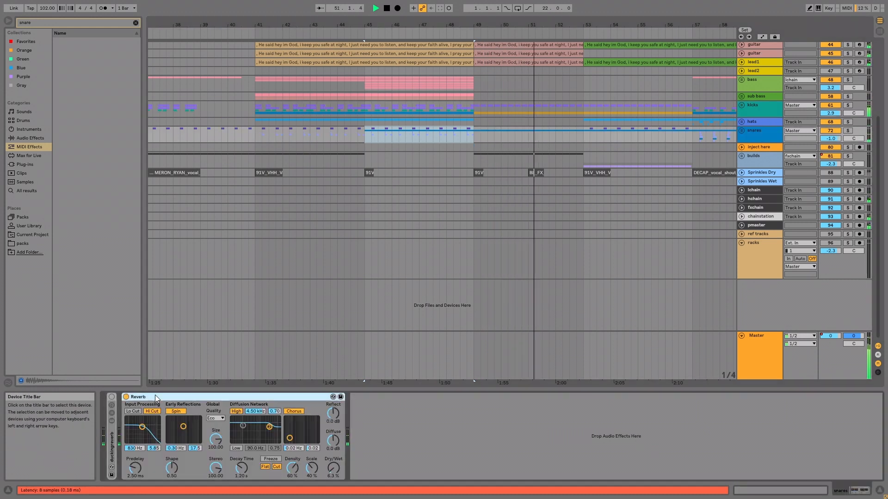
# Move the bar 49 clips from the two guitar tracks and lead1 to the synths, hguitar and hkeyssoft tracks
pyautogui.scroll(5, 642, 168)
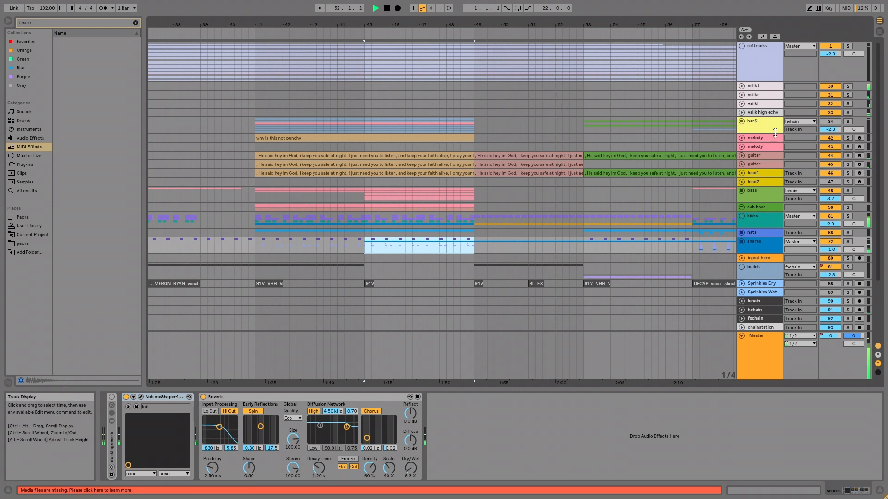
pyautogui.click(508, 156)
pyautogui.click(777, 155)
pyautogui.click(509, 158)
pyautogui.click(509, 161)
pyautogui.doubleClick(510, 156)
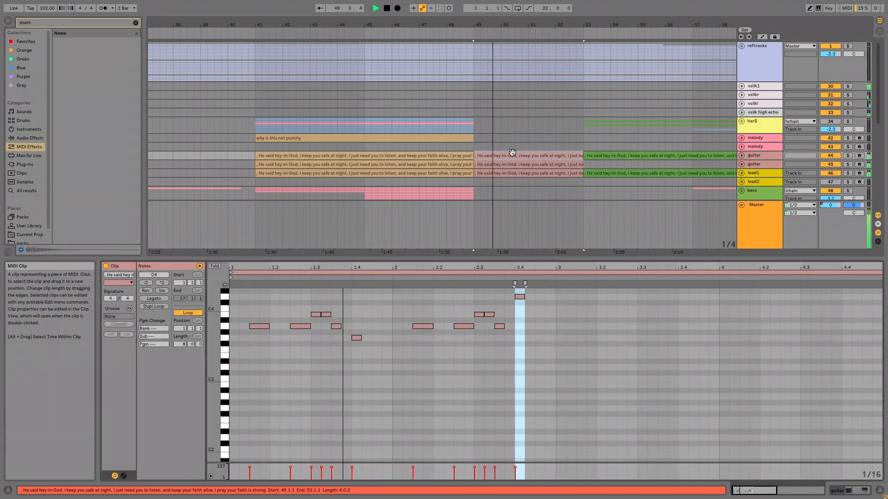
pyautogui.keyDown('shift'); pyautogui.click(515, 173); pyautogui.keyUp('shift')
pyautogui.scroll(-2, 514, 173)
pyautogui.scroll(-2, 514, 173)
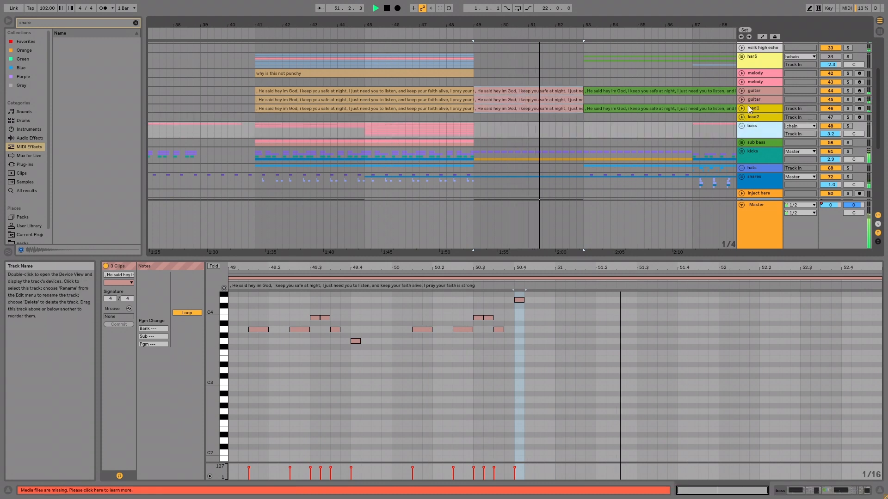
pyautogui.scroll(2, 742, 109)
pyautogui.click(742, 84)
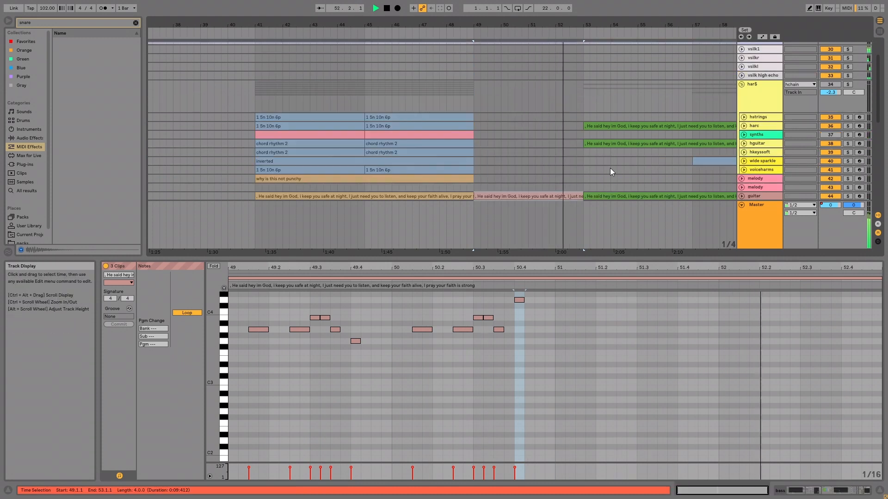
pyautogui.scroll(-2, 614, 164)
pyautogui.moveTo(555, 94); pyautogui.dragTo(555, 94)
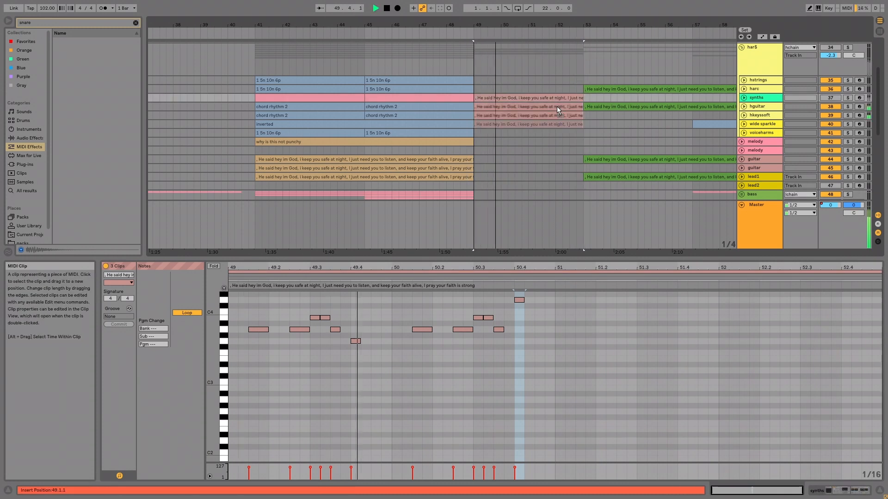
# Move the hkeyssoft clip at bar 49 to harc and on to voiceharms, and deactivate the voiceharms and synths clips
pyautogui.click(557, 108)
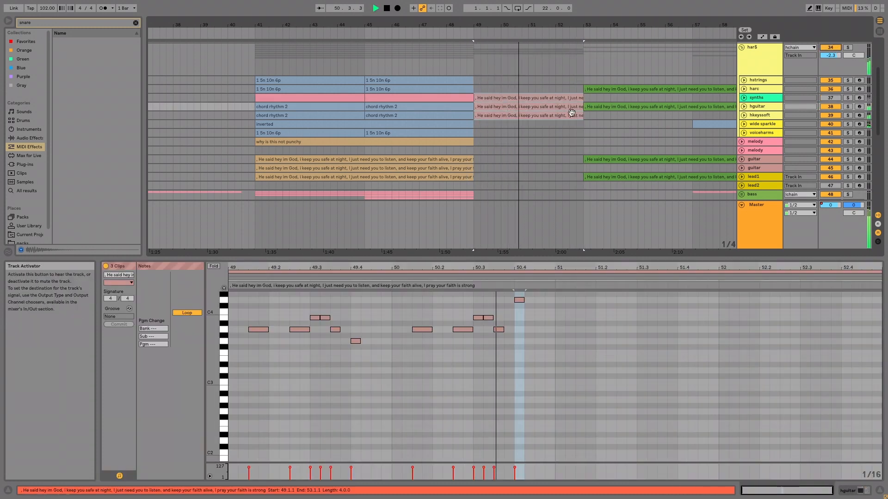
pyautogui.click(552, 98)
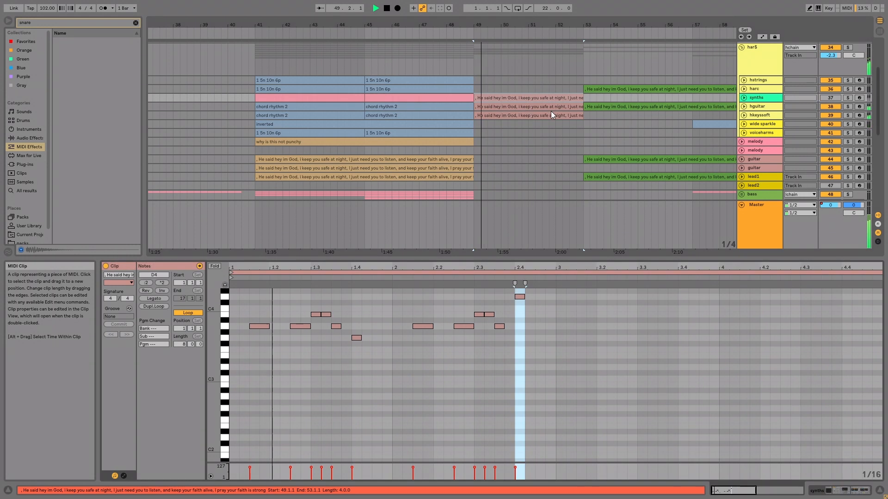
pyautogui.moveTo(551, 113); pyautogui.dragTo(554, 89)
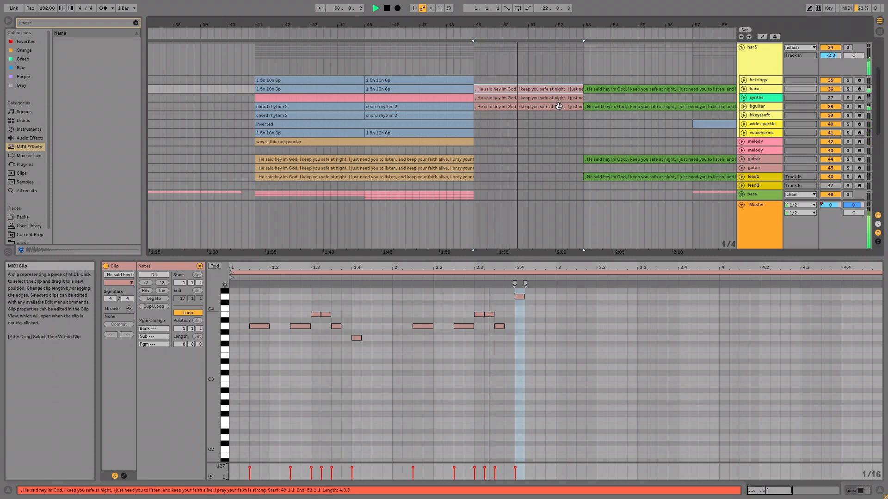
pyautogui.moveTo(561, 95); pyautogui.dragTo(564, 117)
pyautogui.click(566, 104)
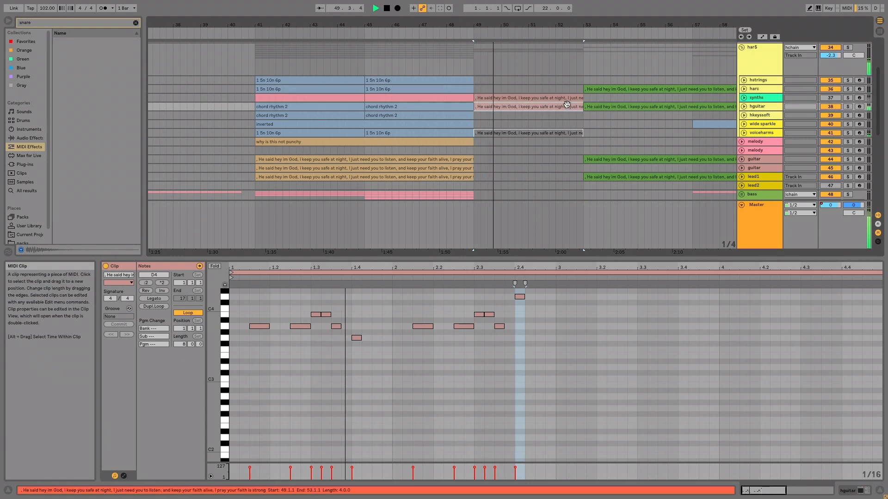
pyautogui.click(565, 98)
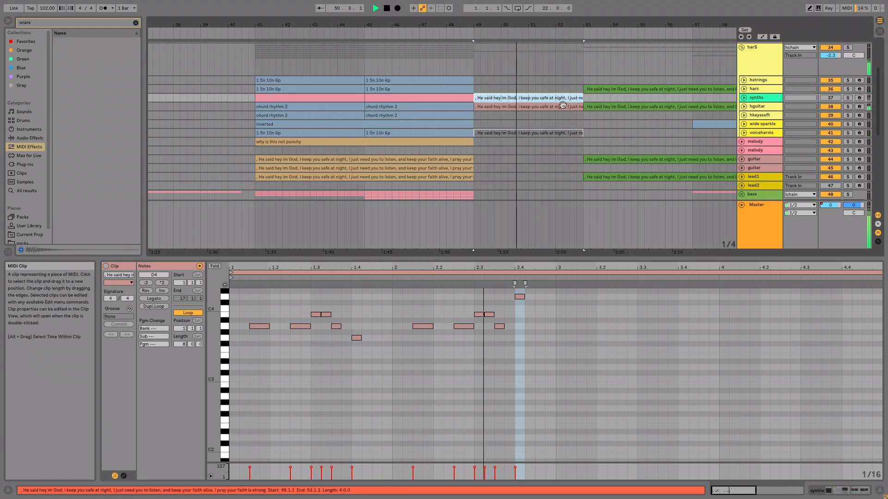
# Duplicate the hguitar track, empty the copy of its clips, and move the bar 49 hguitar clip onto it
pyautogui.click(766, 107)
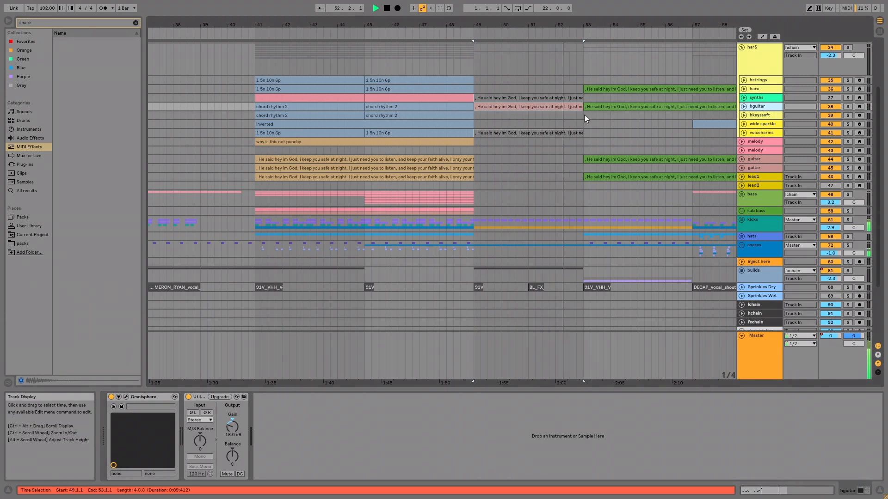
pyautogui.doubleClick(558, 106)
pyautogui.click(763, 107)
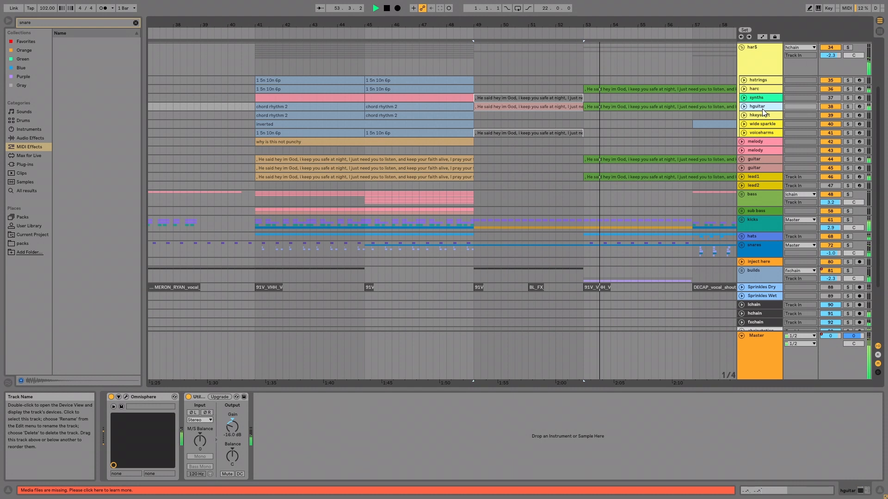
pyautogui.hotkey('ctrl', 'd')
pyautogui.press('-')
pyautogui.press('-')
pyautogui.press('-')
pyautogui.press('-')
pyautogui.moveTo(620, 116); pyautogui.dragTo(6, 119)
pyautogui.press('Delete')
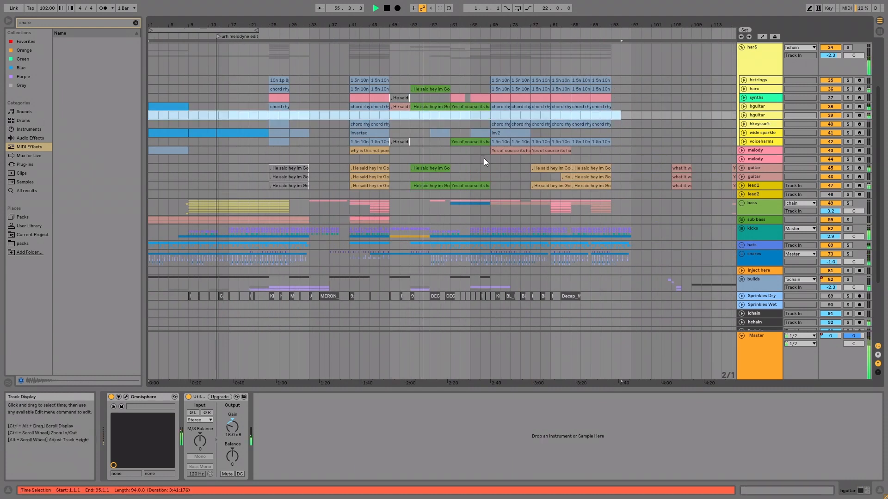
pyautogui.moveTo(396, 107); pyautogui.dragTo(396, 116)
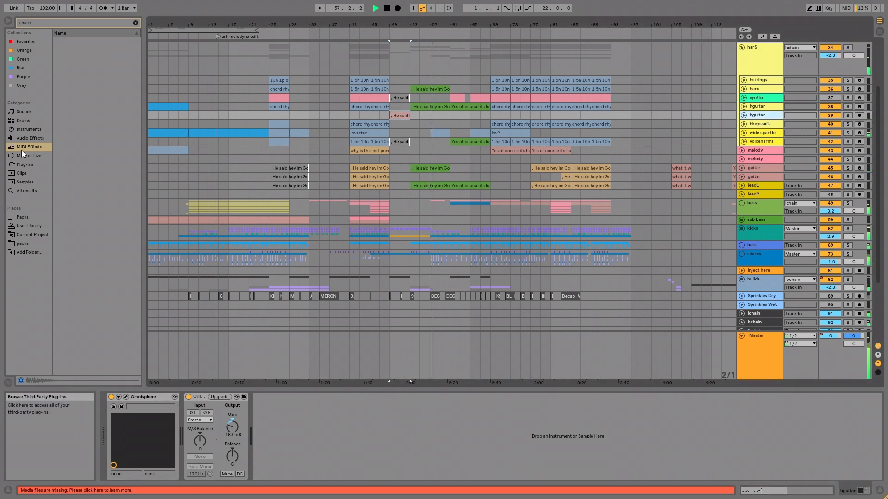
# Browse the available instruments and play the song from the kicks at bar 57
pyautogui.click(24, 136)
pyautogui.click(25, 131)
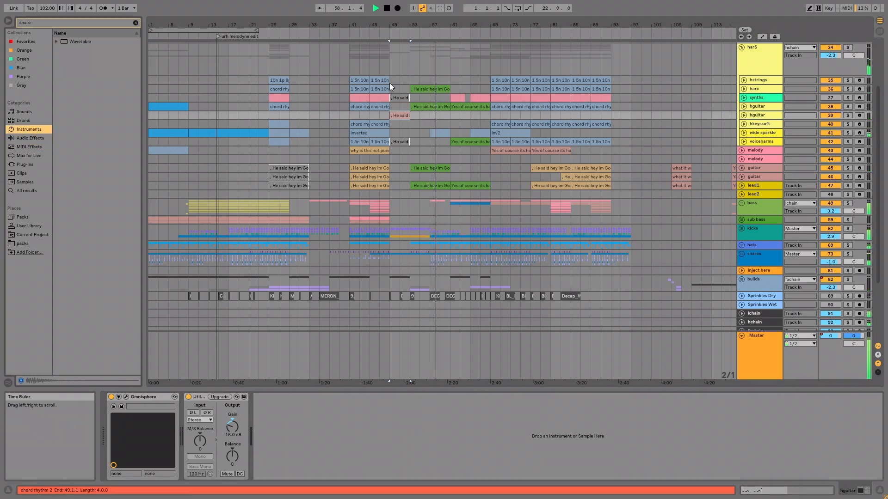
pyautogui.moveTo(428, 22); pyautogui.dragTo(287, 262)
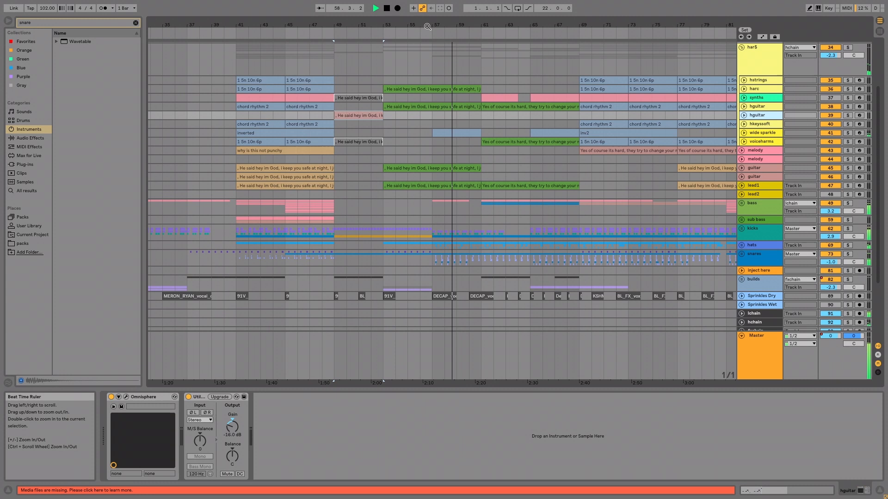
pyautogui.click(242, 257)
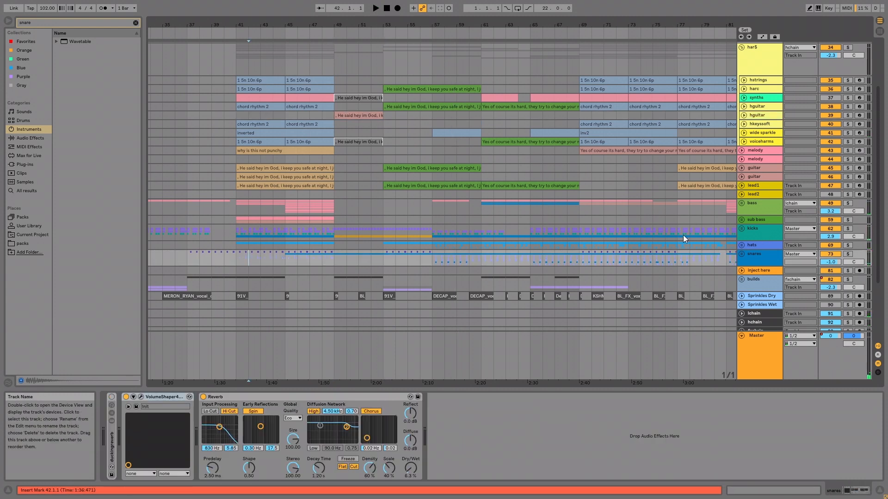
pyautogui.click(536, 234)
pyautogui.click(434, 235)
pyautogui.press('space')
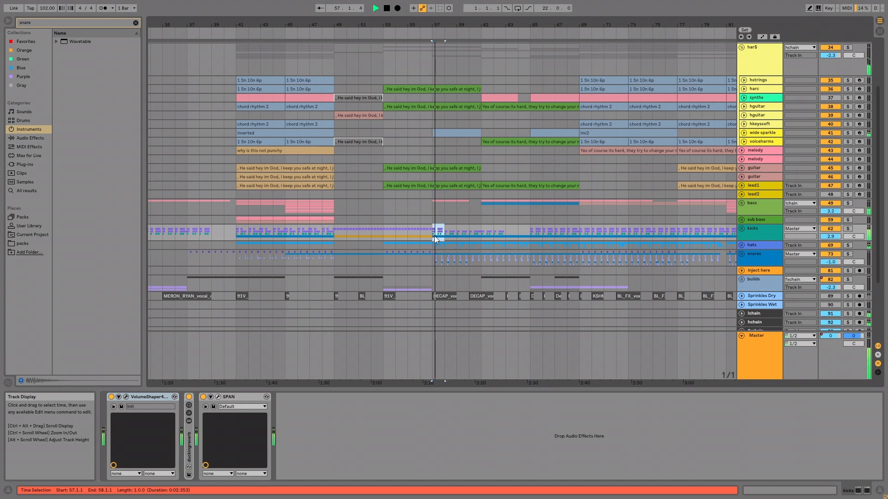
# Unfold the kicks group and copy the last Kick-909 clip before bar 57 to bar 57 on the kick track
pyautogui.moveTo(436, 25); pyautogui.dragTo(458, 51)
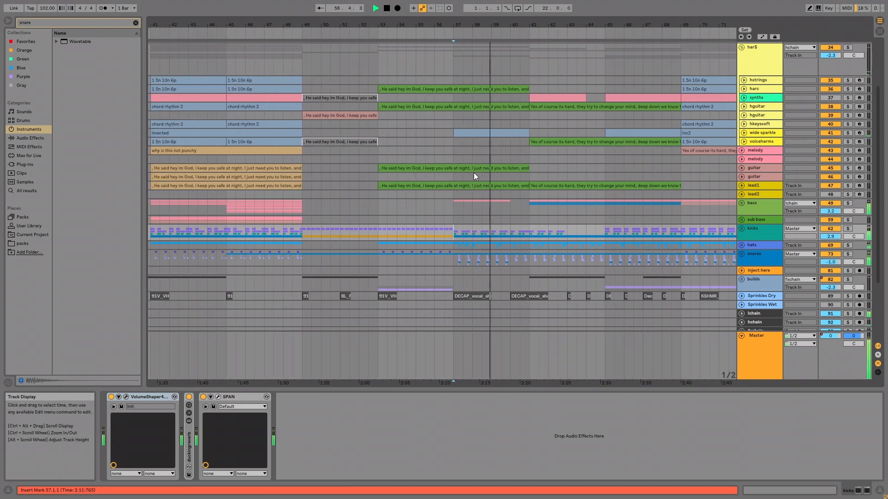
pyautogui.moveTo(456, 27); pyautogui.dragTo(434, 253)
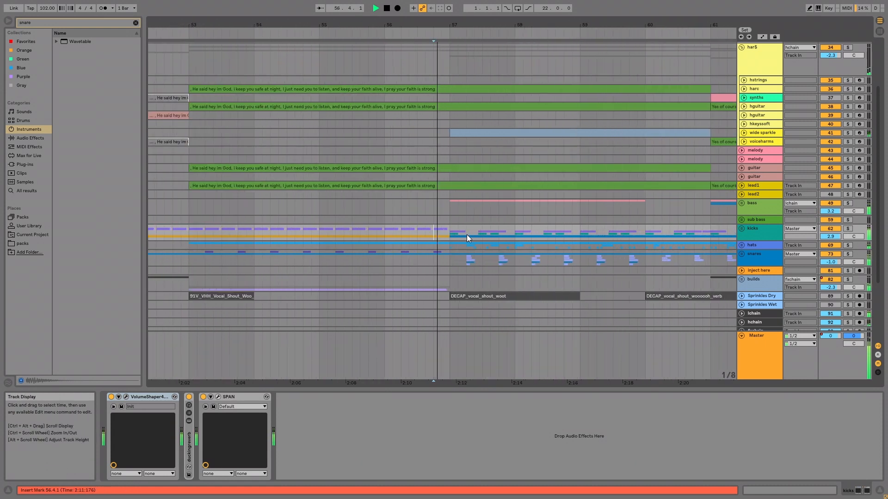
pyautogui.click(742, 229)
pyautogui.scroll(-3, 516, 267)
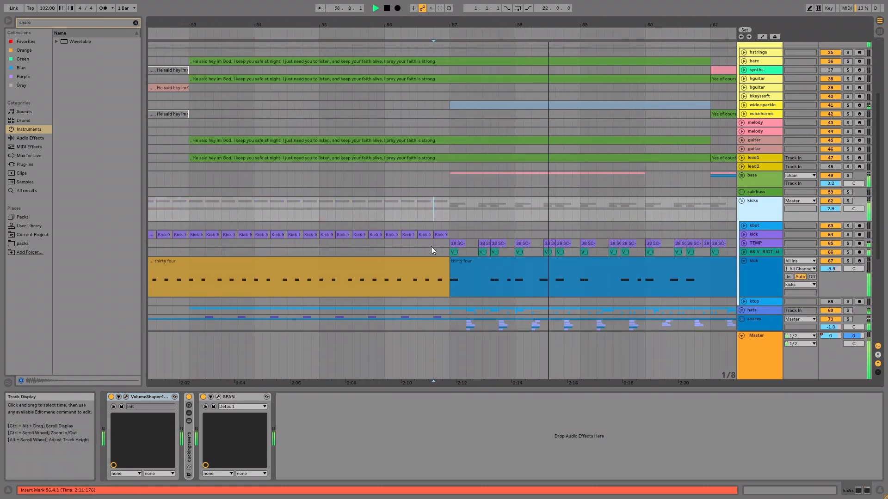
pyautogui.click(443, 234)
pyautogui.click(453, 232)
pyautogui.hotkey('ctrl', 'v')
pyautogui.press('space')
pyautogui.press('space')
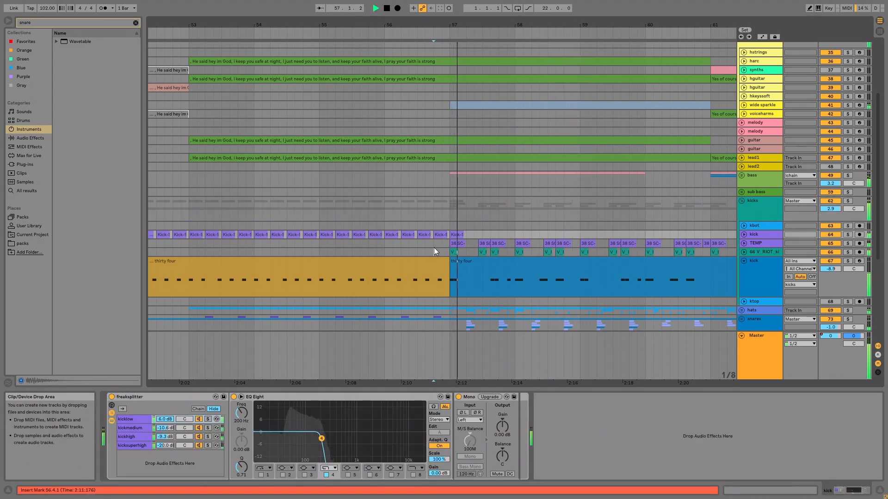
# Play the song around bar 57 to check the added kick, inspect its sample, and fold the kicks group
pyautogui.click(434, 251)
pyautogui.press('space')
pyautogui.press('space')
pyautogui.doubleClick(459, 232)
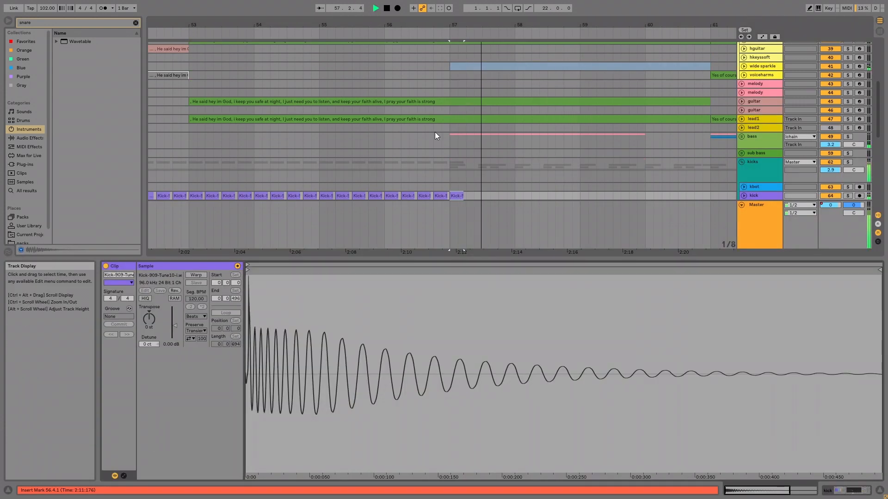
pyautogui.click(765, 176)
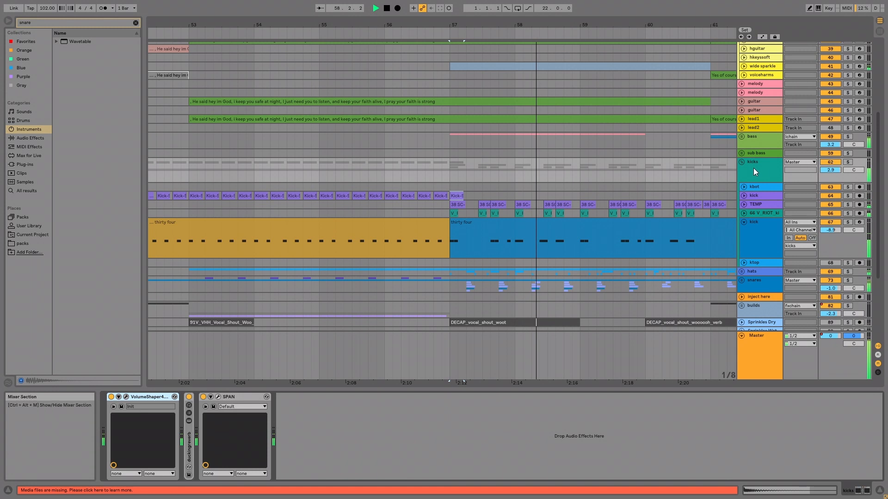
pyautogui.click(741, 162)
pyautogui.scroll(6, 510, 189)
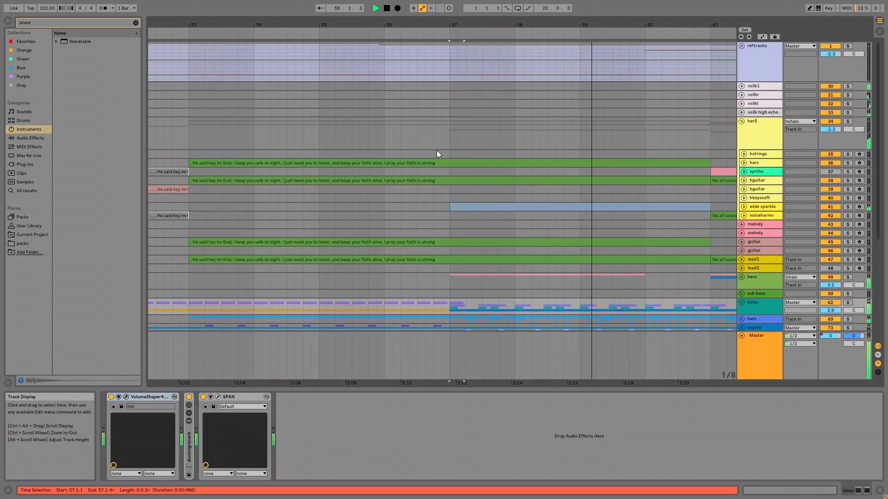
pyautogui.click(435, 154)
pyautogui.scroll(-6, 499, 217)
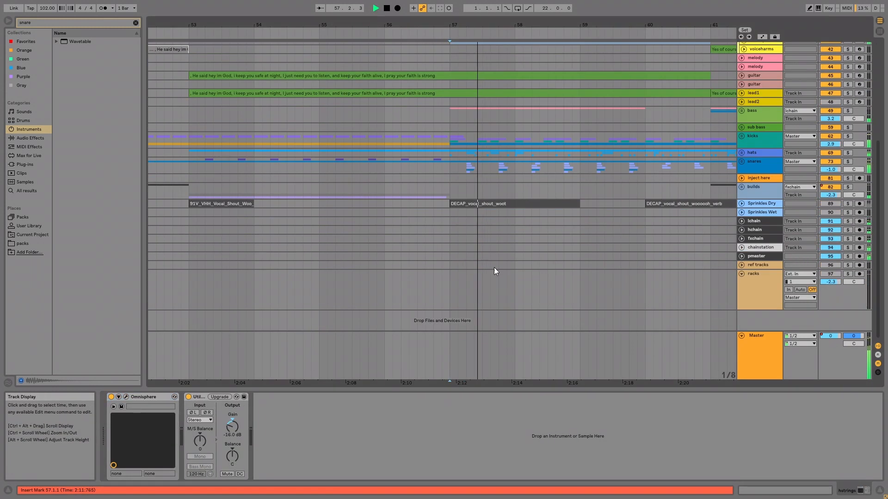
pyautogui.click(442, 170)
pyautogui.press('space')
pyautogui.press('space')
pyautogui.press('space')
# Unfold the hats group, duplicate the hh2 track and delete all clips from the copy
pyautogui.click(746, 190)
pyautogui.click(757, 163)
pyautogui.click(742, 152)
pyautogui.click(450, 223)
pyautogui.press('space')
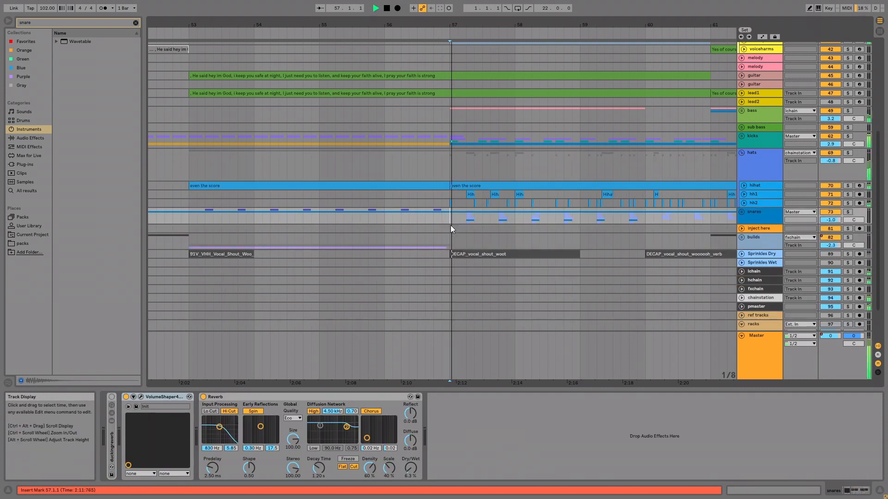
pyautogui.press('space')
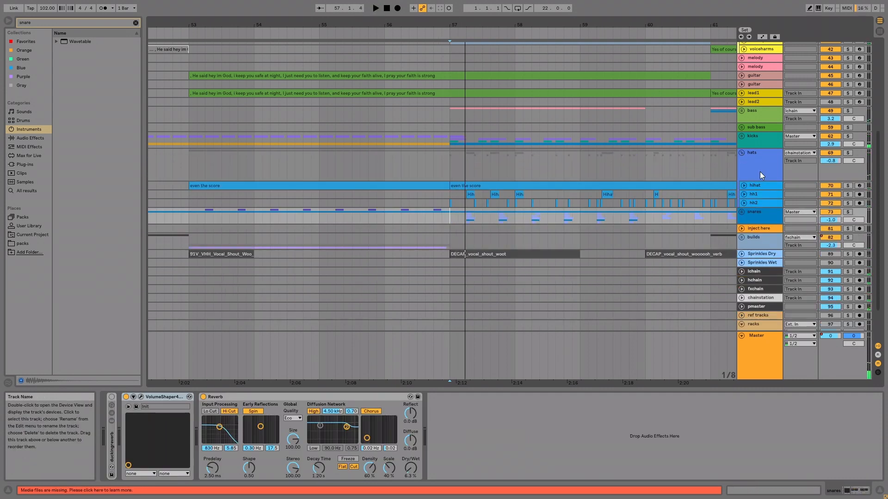
pyautogui.click(758, 204)
pyautogui.hotkey('ctrl', 'd')
pyautogui.moveTo(491, 23); pyautogui.dragTo(296, 17)
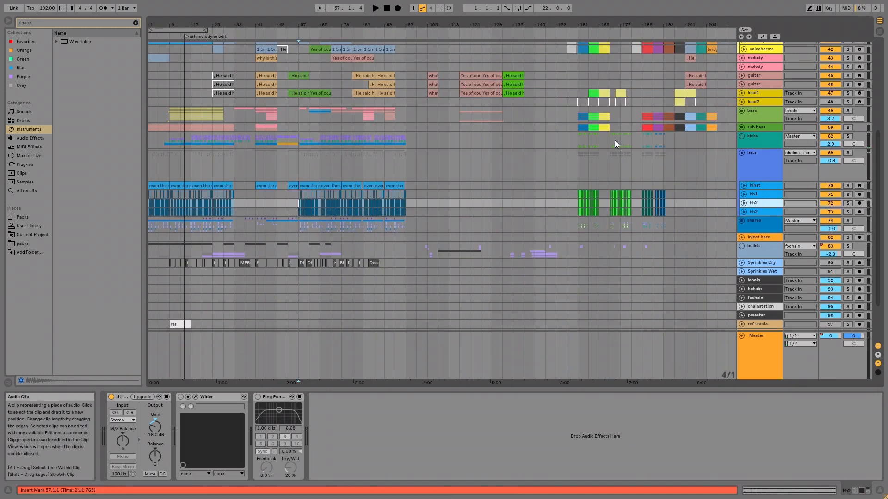
pyautogui.moveTo(690, 212); pyautogui.dragTo(78, 208)
pyautogui.press('Delete')
# Search the drum samples for "crash" and audition the cymbal hits
pyautogui.click(84, 19)
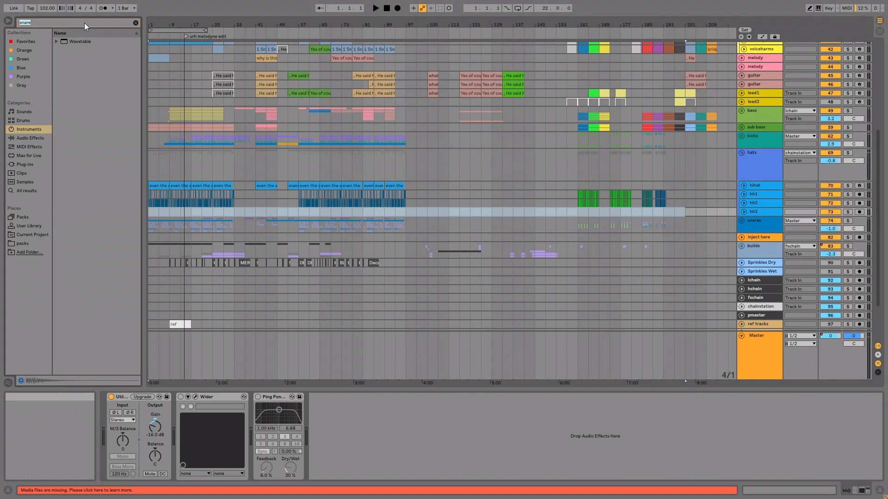
pyautogui.write('crash')
pyautogui.click(26, 121)
pyautogui.click(62, 59)
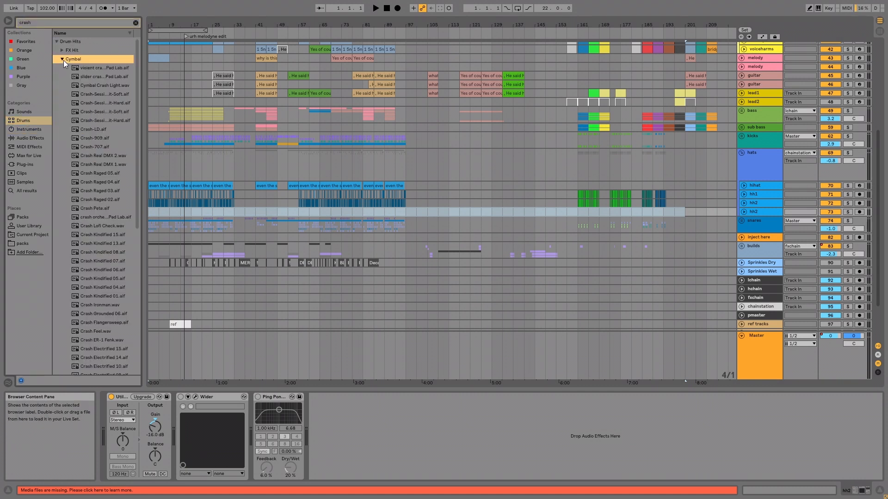
pyautogui.click(84, 102)
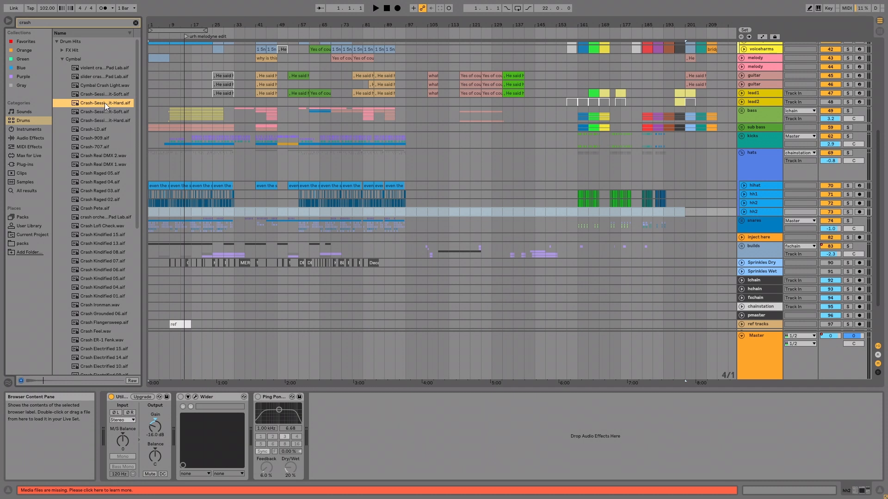
# Try Crash-LD.aif at bar 41 on the empty hh2 copy and play the song around bars 41 and 57
pyautogui.moveTo(101, 129); pyautogui.dragTo(255, 224)
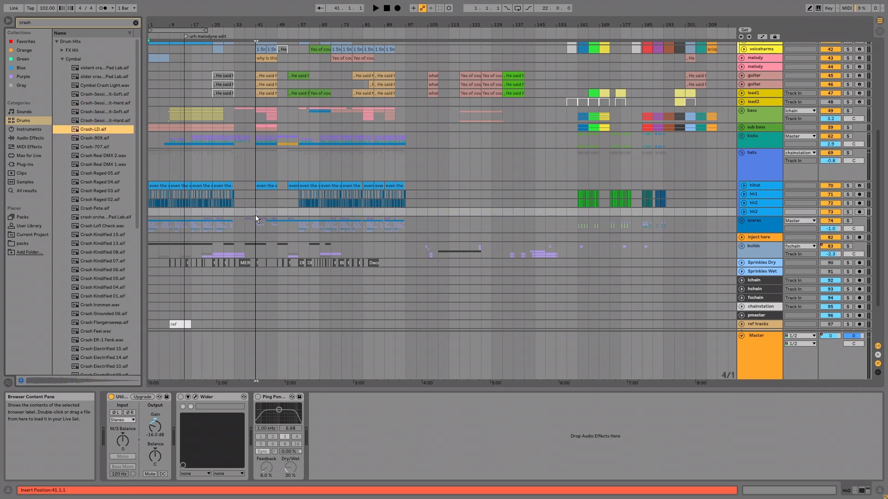
pyautogui.press('space')
pyautogui.click(272, 211)
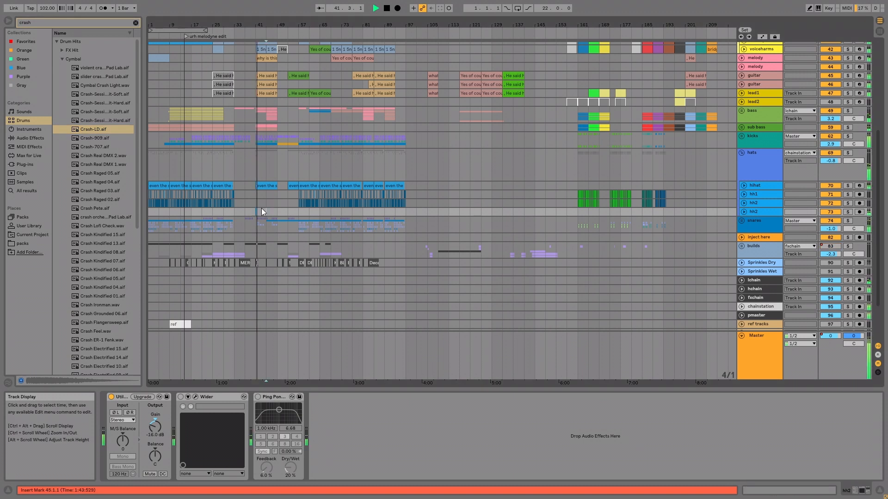
pyautogui.moveTo(235, 25); pyautogui.dragTo(235, 83)
pyautogui.doubleClick(356, 212)
pyautogui.click(435, 212)
pyautogui.click(480, 213)
pyautogui.press('space')
pyautogui.press('space')
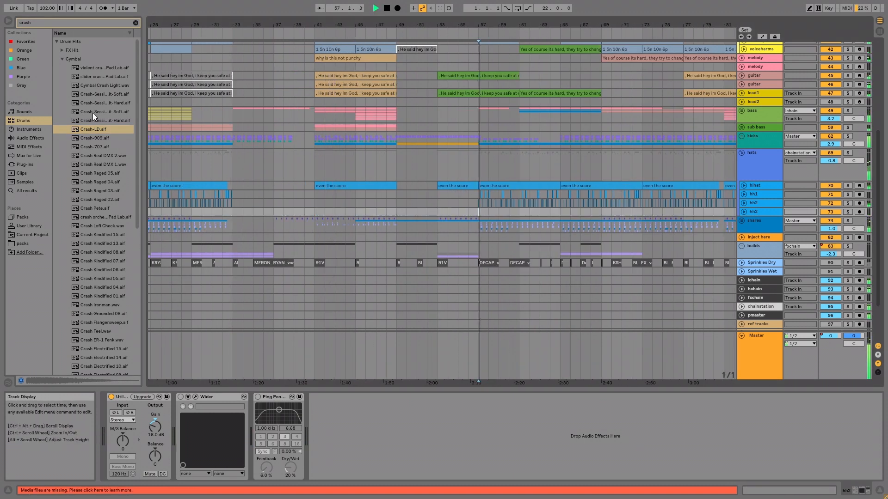
# Place Crash-LD.aif at bar 57 on the empty hh2 copy and play from there
pyautogui.click(478, 213)
pyautogui.press('space')
pyautogui.click(758, 212)
pyautogui.click(478, 213)
pyautogui.press('space')
pyautogui.press('space')
# Clear the browser search and insert an EQ Eight between Utility and Wider on the crash track
pyautogui.click(27, 138)
pyautogui.click(24, 165)
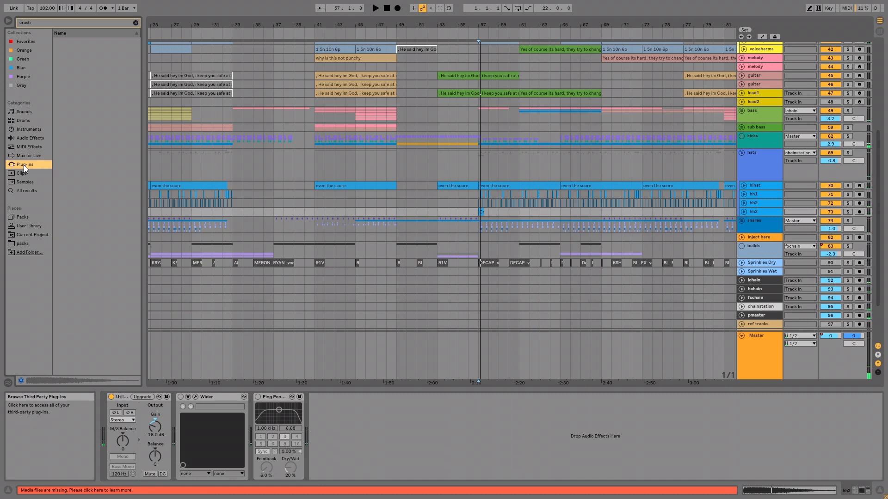
pyautogui.click(29, 138)
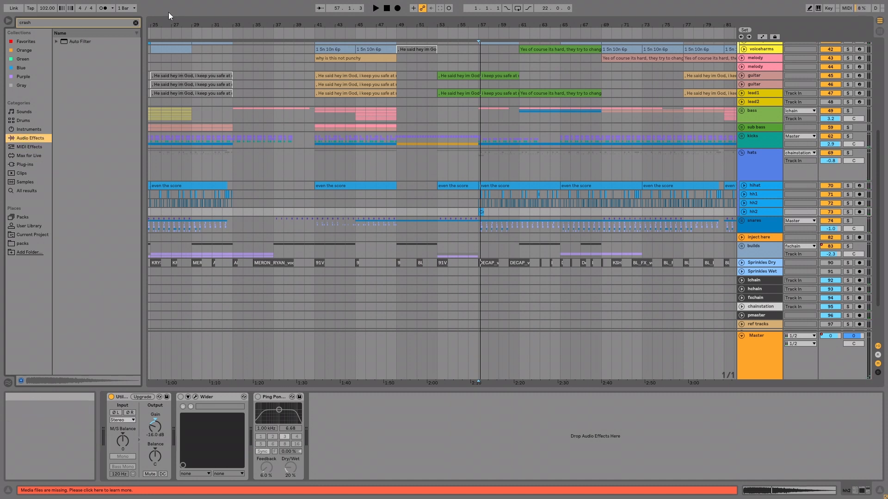
pyautogui.click(135, 23)
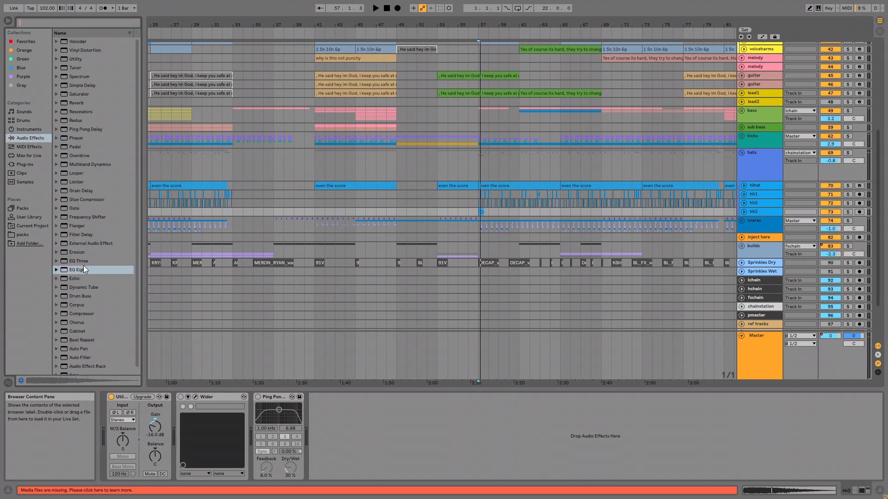
pyautogui.moveTo(241, 392); pyautogui.dragTo(188, 406)
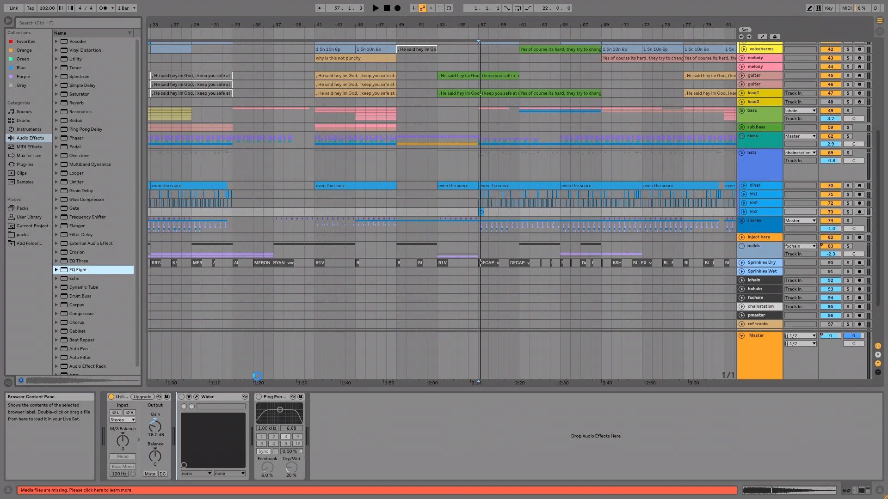
# Try cutting the third and fourth EQ Eight bands during playback, and undo the cuts
pyautogui.press('space')
pyautogui.moveTo(303, 432); pyautogui.dragTo(340, 445)
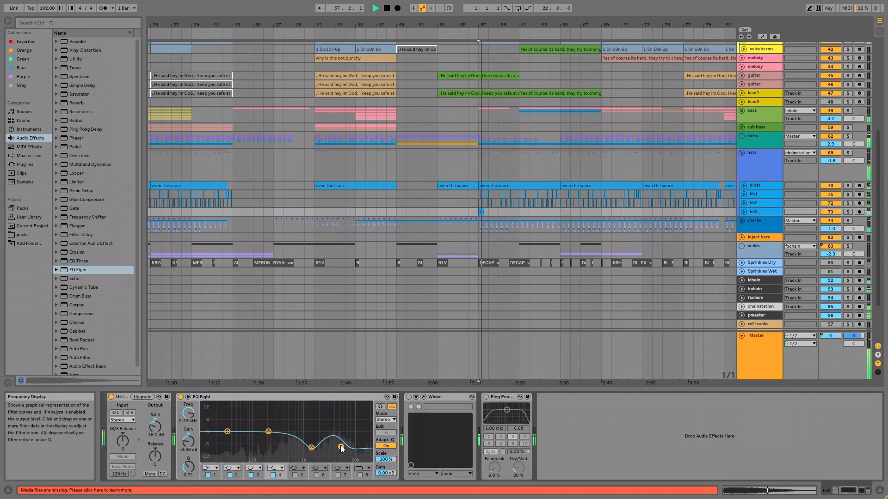
pyautogui.hotkey('ctrl', 'z')
pyautogui.hotkey('ctrl', 'z')
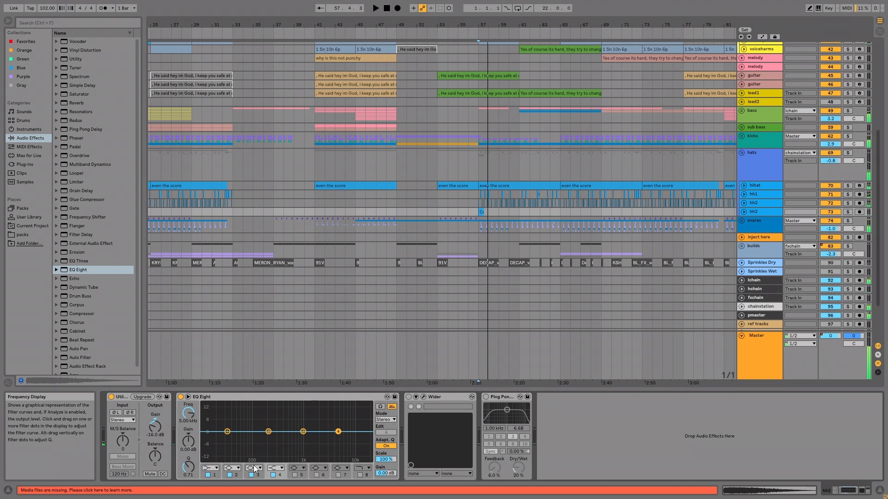
# Make the third EQ Eight band a notch and sweep it to 316 Hz while the crash plays
pyautogui.click(254, 469)
pyautogui.click(254, 441)
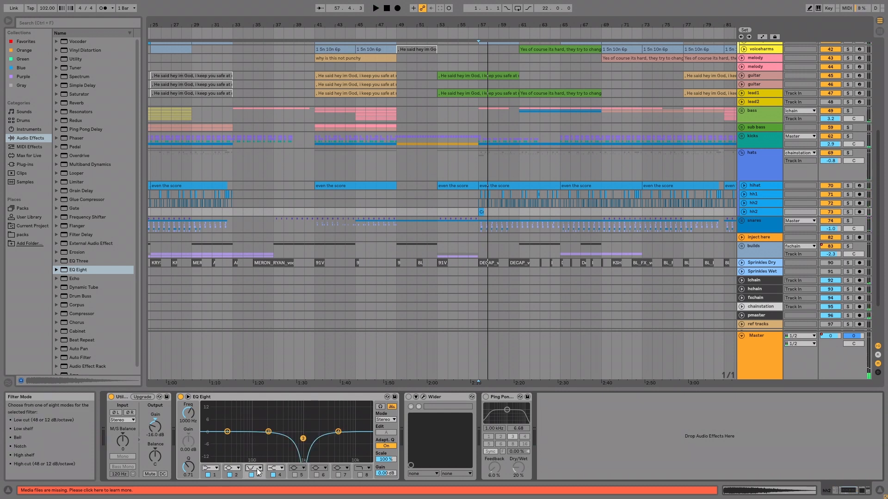
pyautogui.press('space')
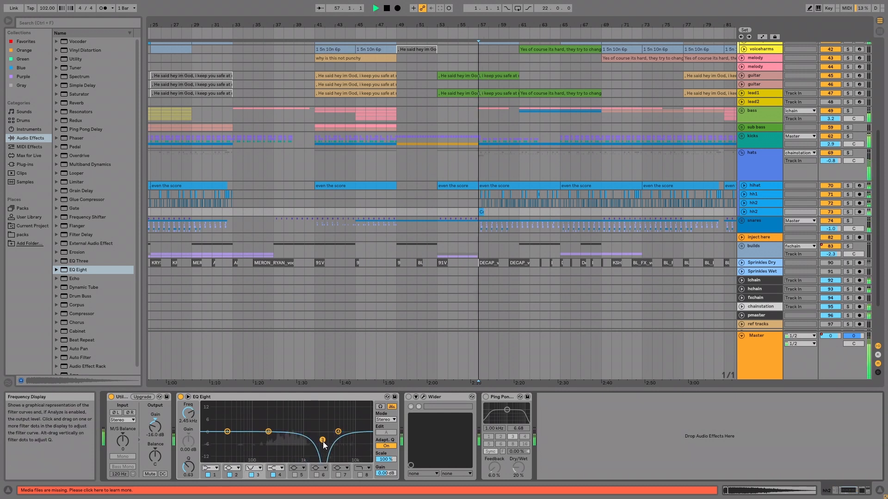
pyautogui.moveTo(304, 438); pyautogui.dragTo(277, 439)
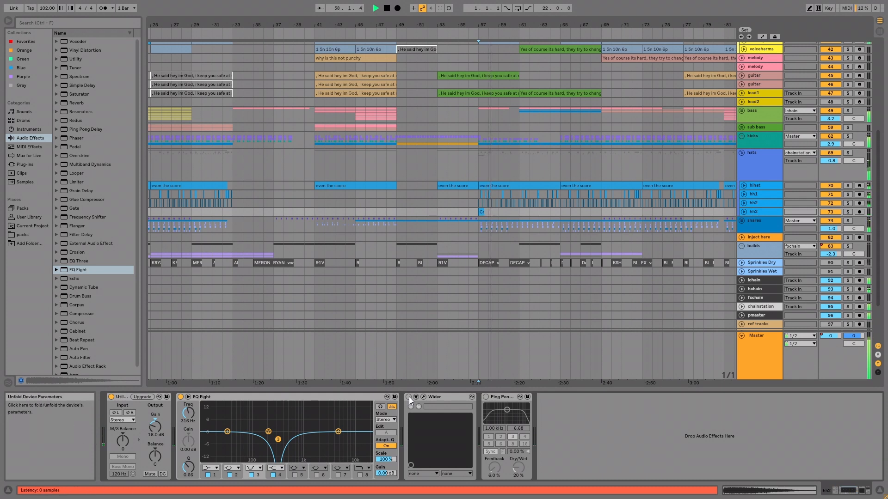
# Enable Wider and Ping Pong Delay, and insert a Reverb before Wider with its dry/wet at 78%
pyautogui.click(101, 199)
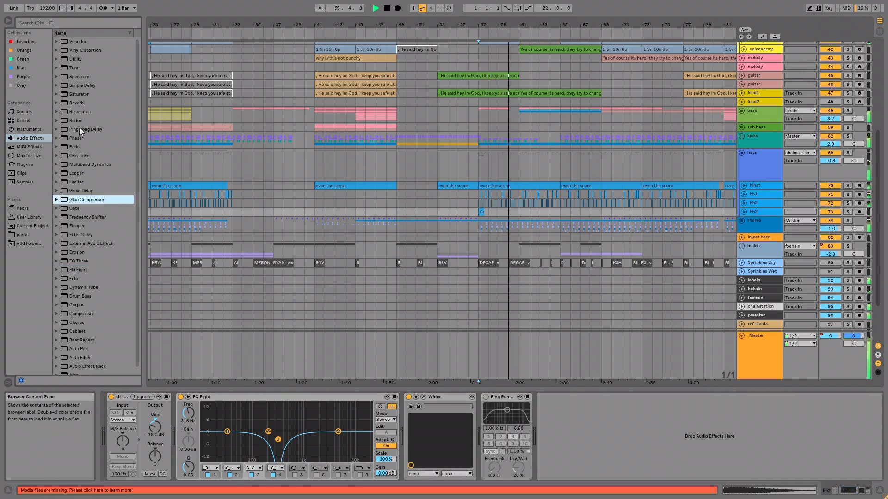
pyautogui.click(76, 100)
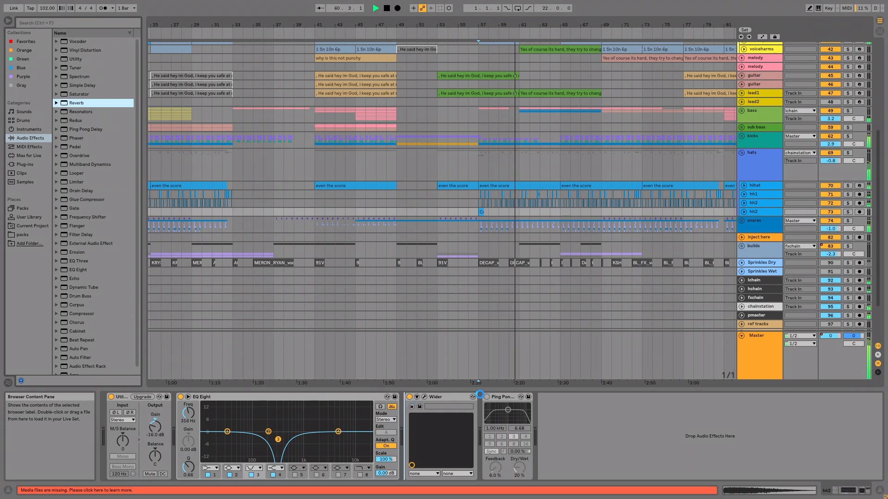
pyautogui.moveTo(480, 394); pyautogui.dragTo(500, 401)
pyautogui.press('space')
pyautogui.press('space')
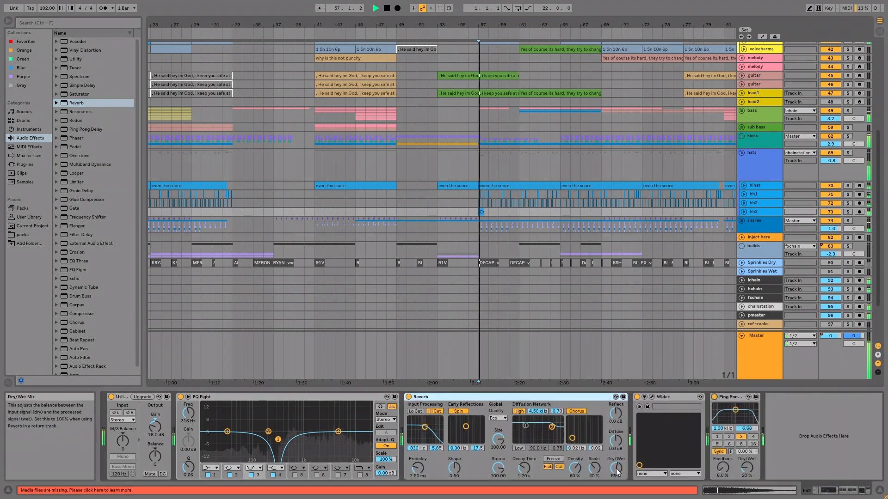
pyautogui.moveTo(615, 471); pyautogui.dragTo(628, 456)
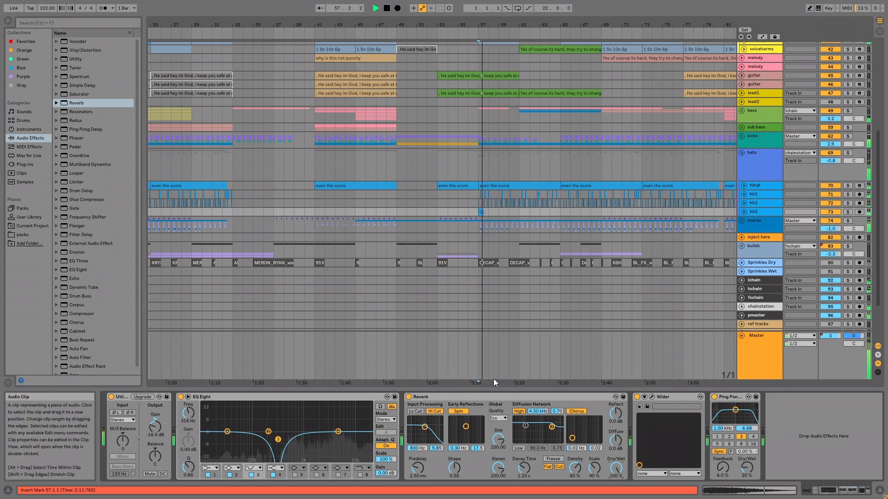
pyautogui.moveTo(615, 468); pyautogui.dragTo(615, 477)
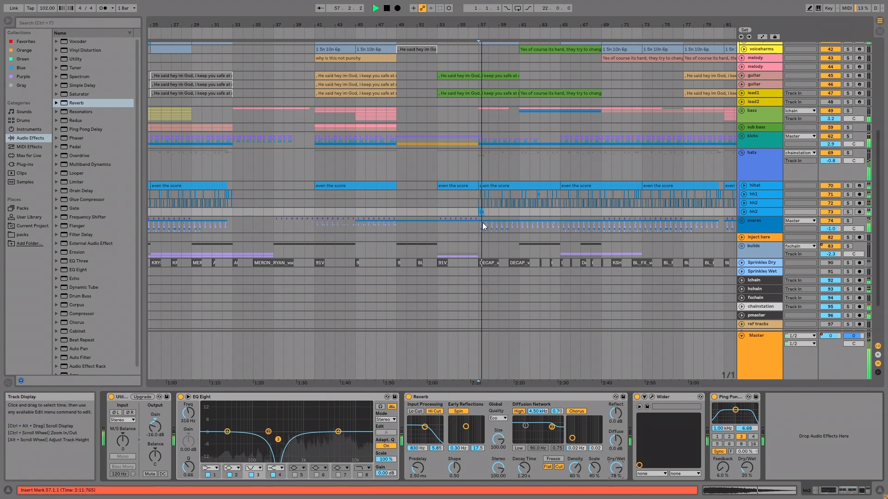
# Lower the Crash-LD clip's gain to -3.41 dB and adjust its transposition while replaying bar 57
pyautogui.press('Tab')
pyautogui.press('Tab')
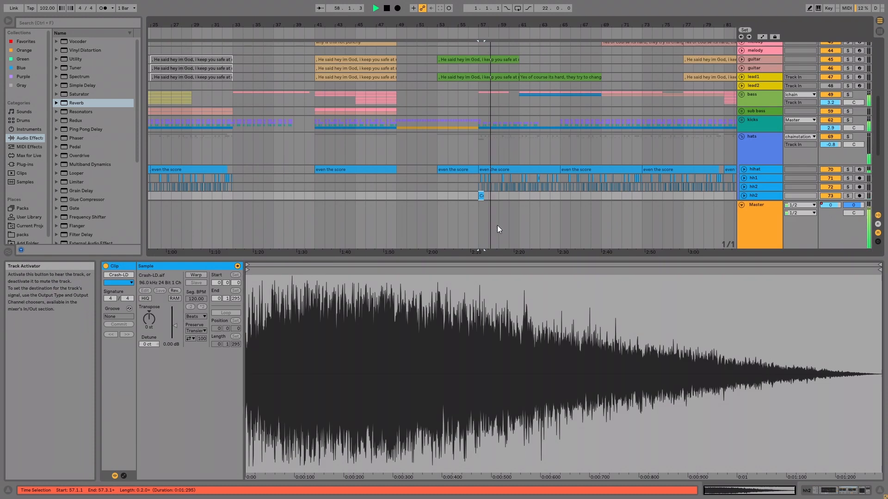
pyautogui.moveTo(148, 319); pyautogui.dragTo(148, 320)
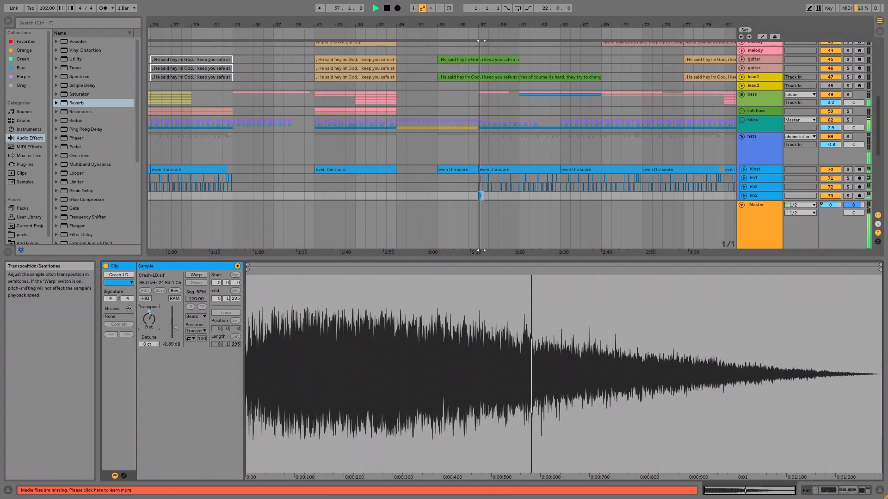
pyautogui.moveTo(149, 320); pyautogui.dragTo(149, 325)
pyautogui.press('space')
pyautogui.press('space')
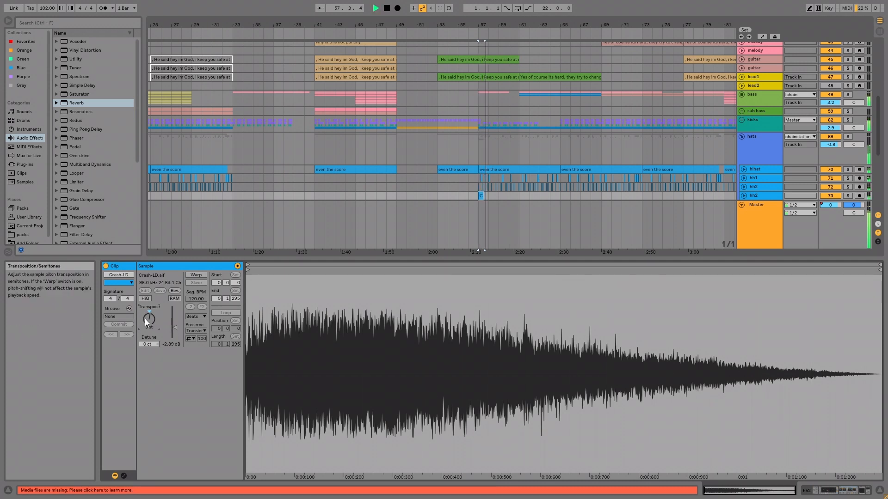
pyautogui.moveTo(152, 321); pyautogui.dragTo(153, 321)
pyautogui.press('space')
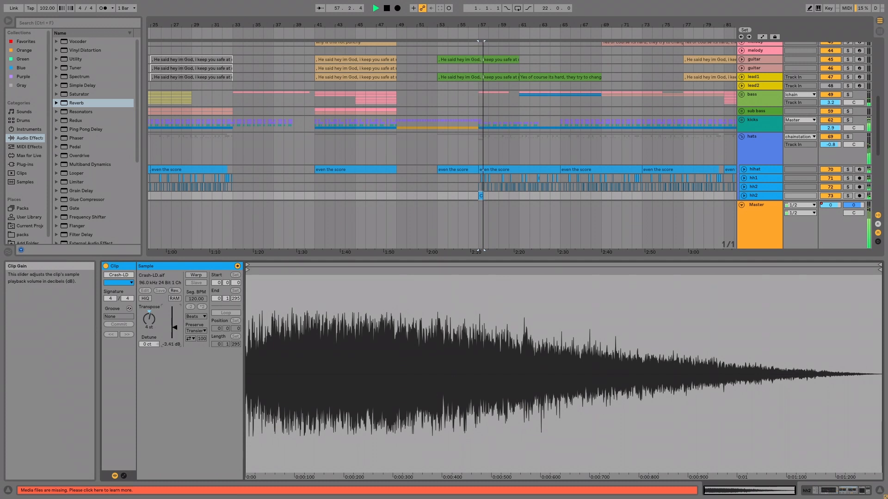
# Replay the entry into bar 57 and rename the crash's track to "crash soft"
pyautogui.click(472, 194)
pyautogui.press('space')
pyautogui.press('space')
pyautogui.moveTo(504, 22)
pyautogui.mouseDown()
pyautogui.moveTo(500, 41)
pyautogui.moveTo(380, 60)
pyautogui.moveTo(341, 83)
pyautogui.moveTo(667, 93)
pyautogui.mouseUp()
pyautogui.click(760, 197)
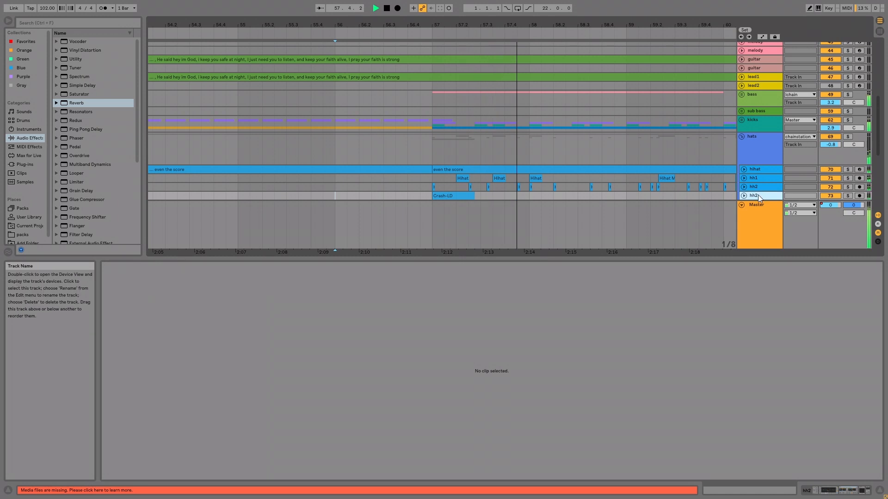
pyautogui.write('crash')
pyautogui.press('Return')
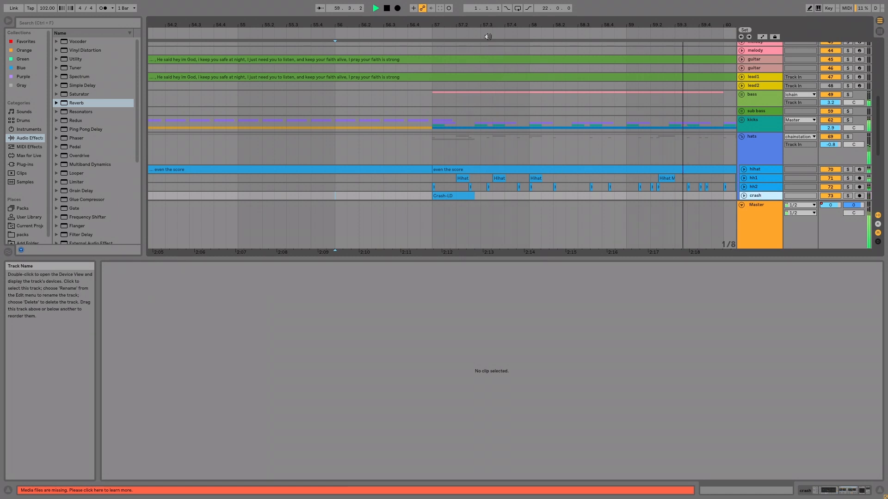
pyautogui.moveTo(484, 25); pyautogui.dragTo(484, 2)
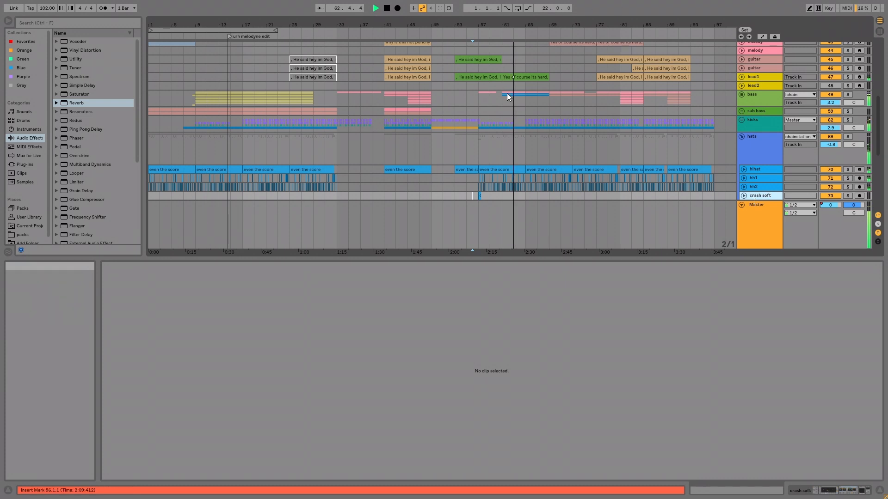
# Replay the arrangement around bars 49 to 53, and from bar 41 with the "why is this not punchy" melody clip open
pyautogui.scroll(5, 509, 109)
pyautogui.click(441, 155)
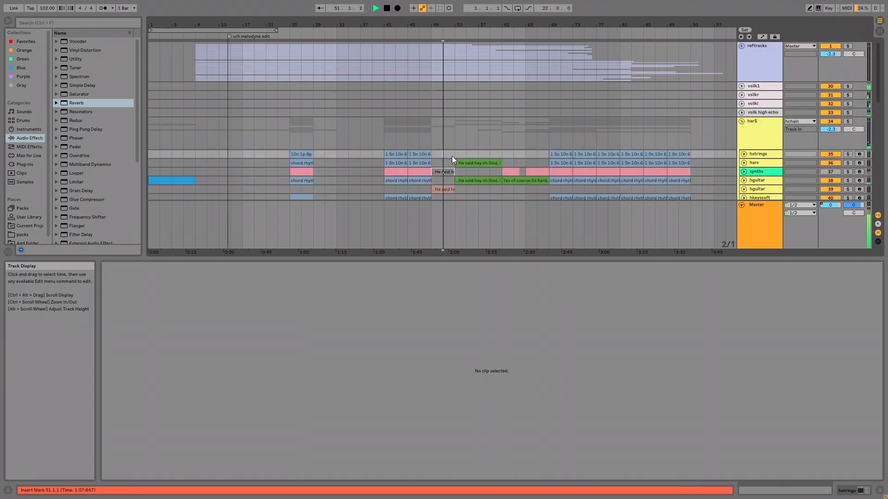
pyautogui.scroll(-3, 531, 187)
pyautogui.scroll(-3, 463, 181)
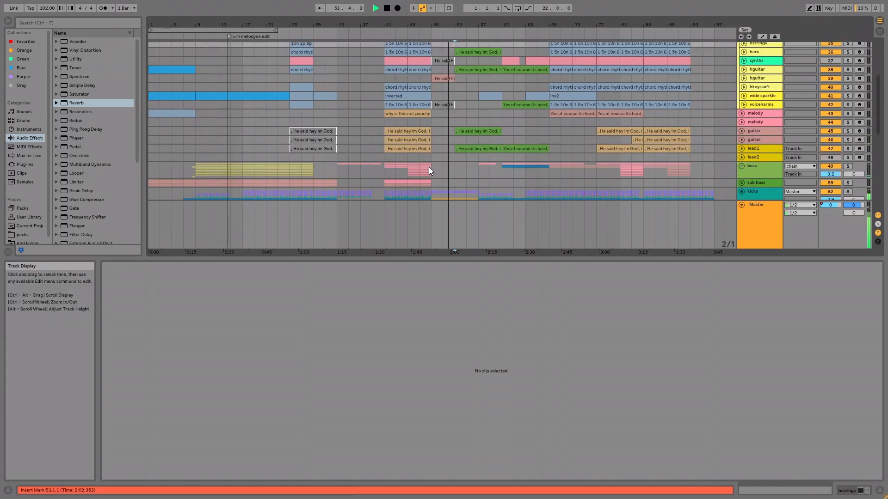
pyautogui.click(437, 147)
pyautogui.scroll(-3, 449, 138)
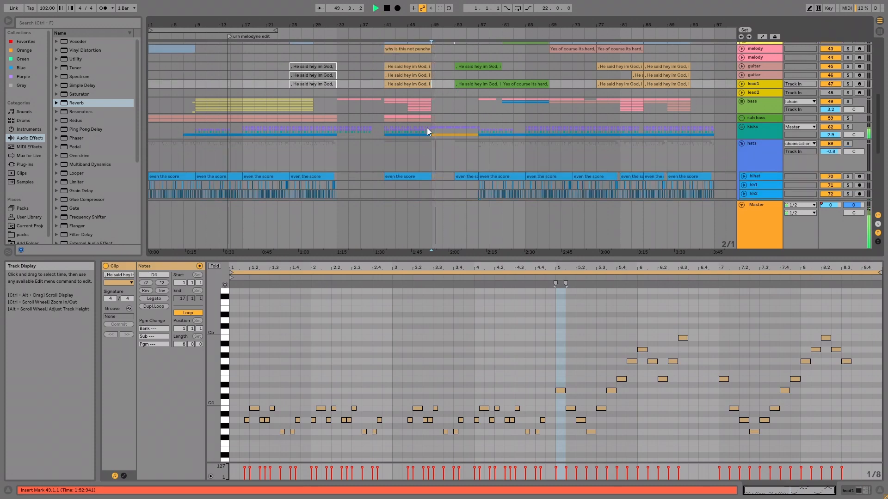
pyautogui.click(426, 128)
pyautogui.click(431, 128)
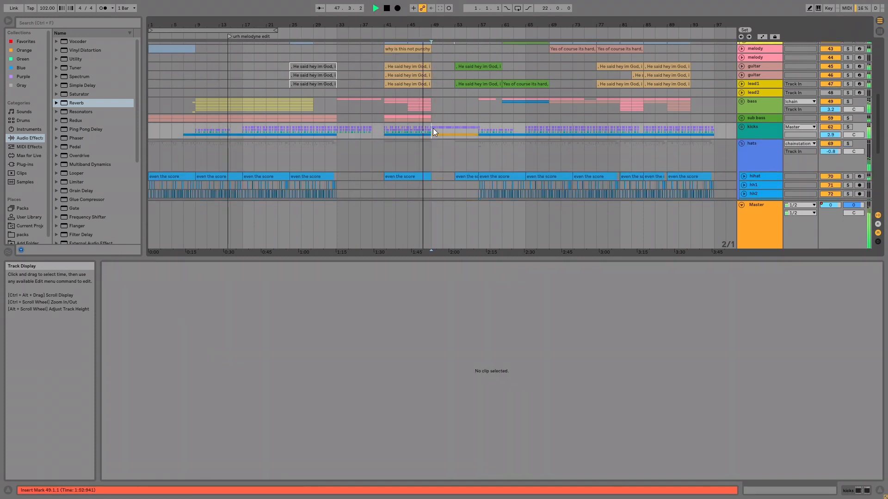
pyautogui.scroll(3, 443, 103)
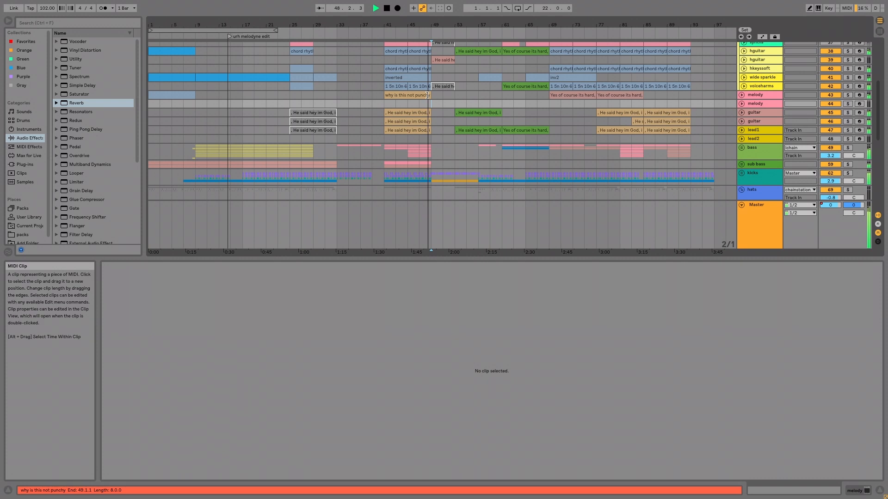
pyautogui.click(424, 96)
# In the bass group's lower bassline clip at bar 41, delete the notes of beats 1.3 and 1.4 and copy the opening pair to beat 2.1 at D3
pyautogui.click(745, 147)
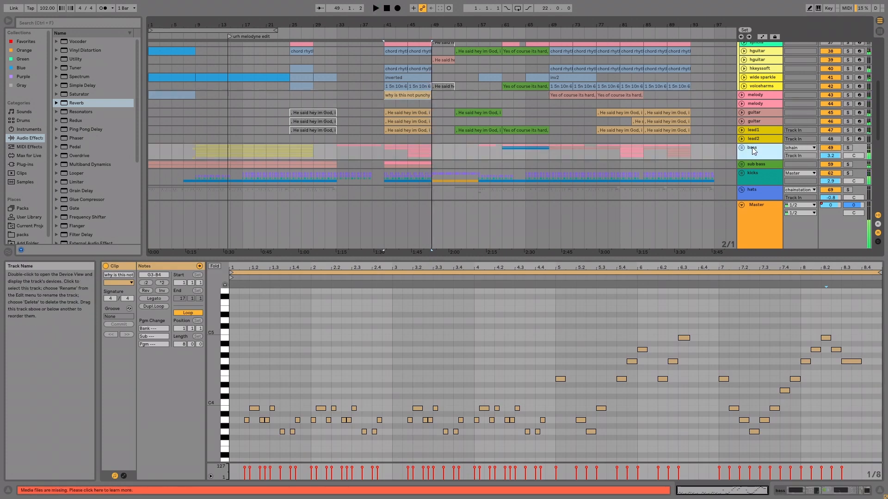
pyautogui.scroll(-3, 493, 202)
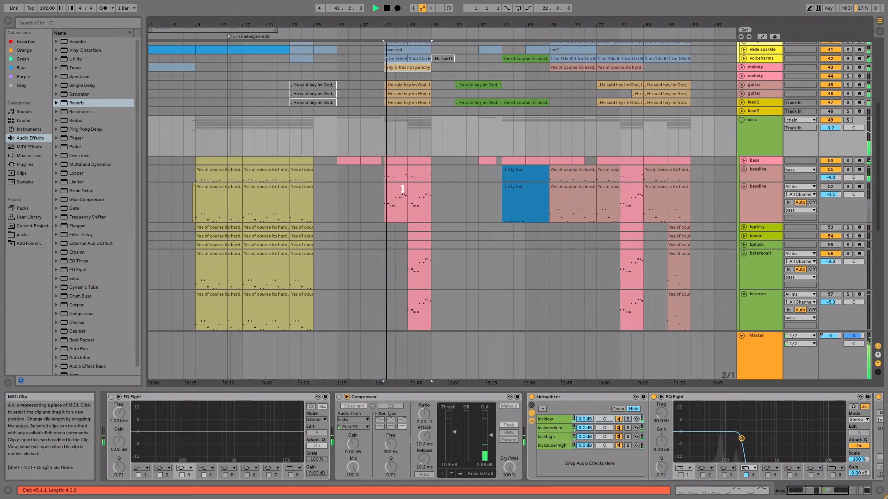
pyautogui.click(396, 204)
pyautogui.moveTo(386, 367); pyautogui.dragTo(324, 421)
pyautogui.press('Delete')
pyautogui.moveTo(406, 389); pyautogui.dragTo(421, 439)
pyautogui.moveTo(300, 441); pyautogui.dragTo(240, 386)
pyautogui.hotkey('ctrl', 'c')
pyautogui.click(391, 371)
pyautogui.hotkey('ctrl', 'v')
pyautogui.moveTo(406, 412); pyautogui.dragTo(407, 423)
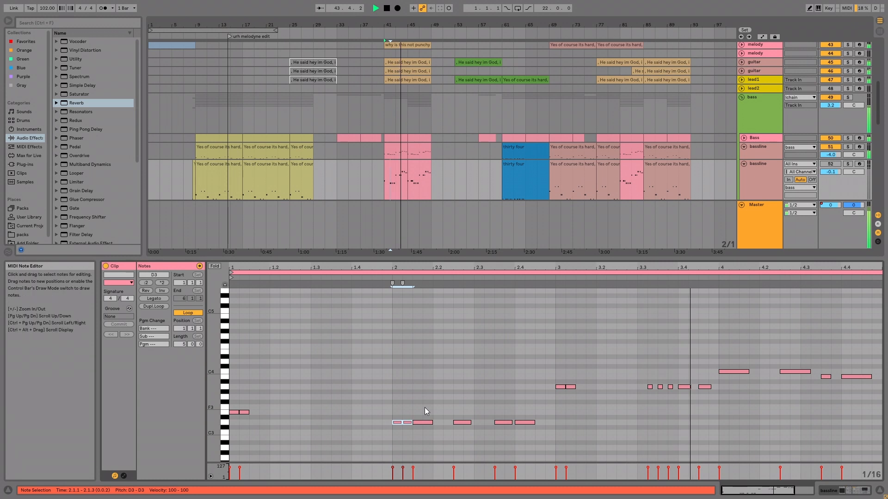
# Solo the Bass track and replay from bar 41
pyautogui.press('space')
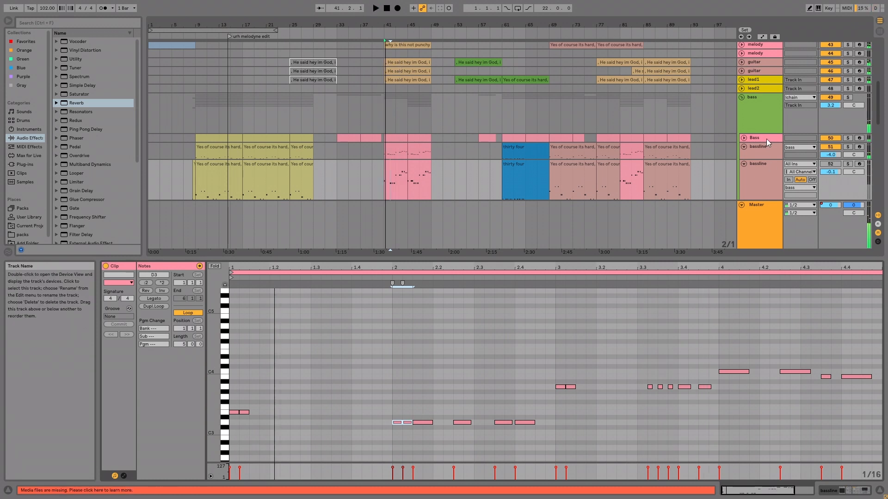
pyautogui.click(847, 138)
pyautogui.press('space')
pyautogui.press('space')
# Turn the bassline clip's opening pair into a one-beat E3 note, duplicate it to beat 1.2 at E4, and replay
pyautogui.moveTo(265, 401); pyautogui.dragTo(230, 415)
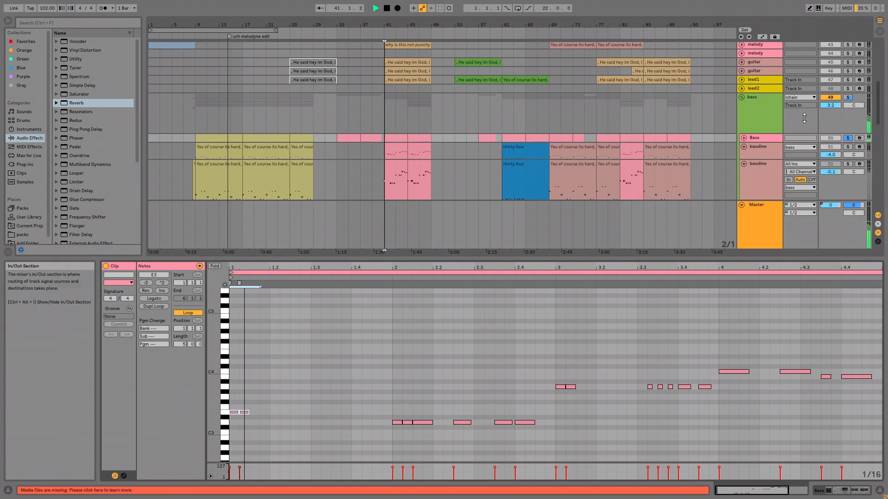
pyautogui.press('space')
pyautogui.moveTo(253, 412)
pyautogui.mouseDown()
pyautogui.moveTo(289, 412)
pyautogui.moveTo(269, 412)
pyautogui.mouseUp()
pyautogui.press('space')
pyautogui.hotkey('ctrl', 'd')
pyautogui.hotkey('shift', 'Up')
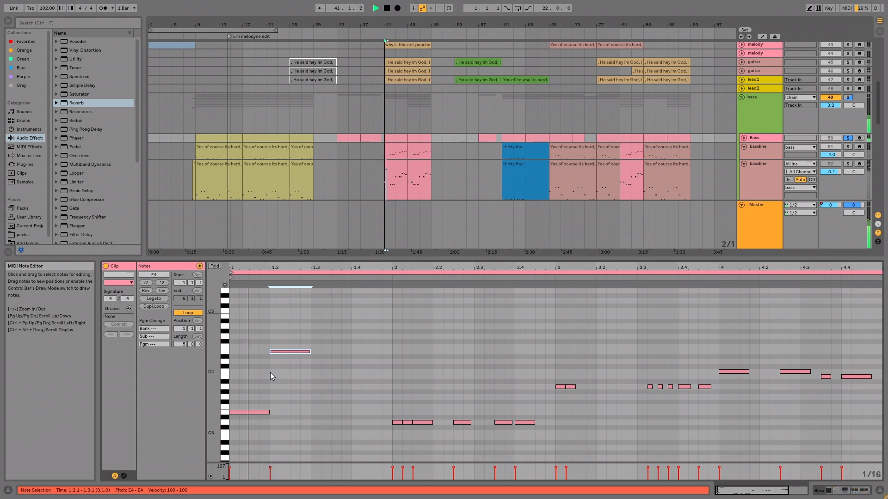
pyautogui.press('space')
pyautogui.press('space')
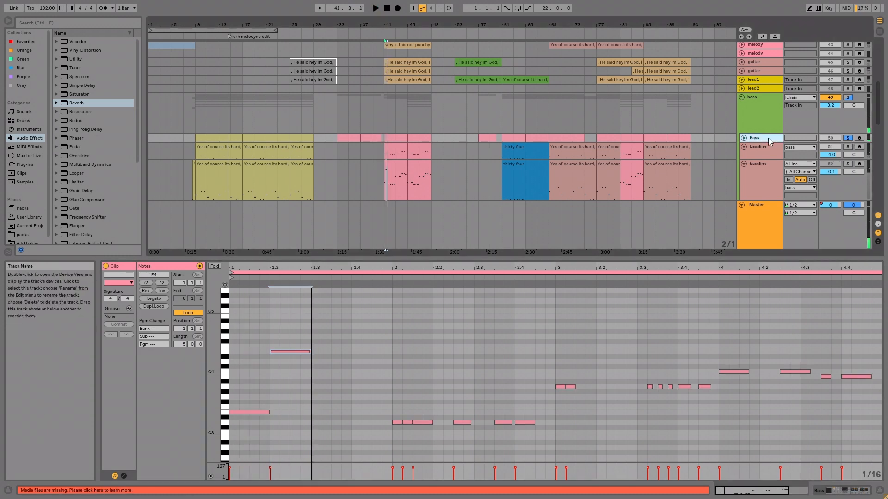
# Unfold the Bass track, replay bar 41, and compare the bar 41 clips of the Bass and both bassline tracks
pyautogui.click(767, 138)
pyautogui.click(743, 138)
pyautogui.press('space')
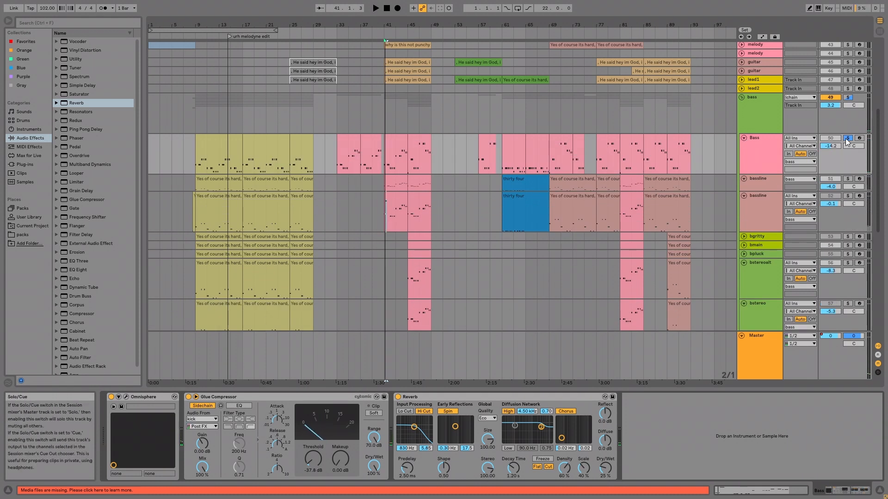
pyautogui.press('space')
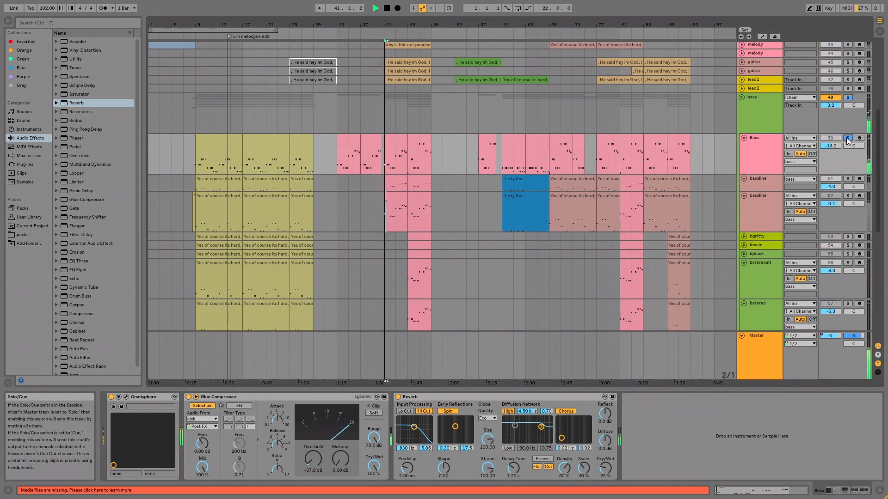
pyautogui.click(848, 141)
pyautogui.click(768, 140)
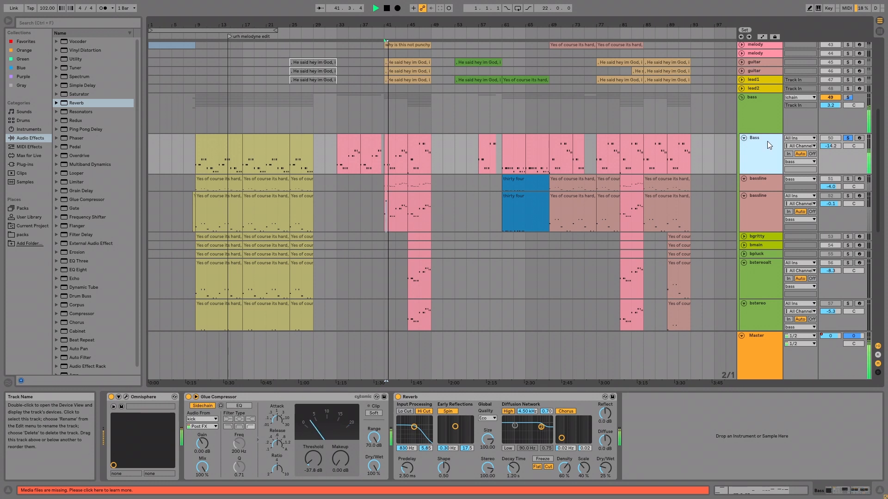
pyautogui.click(394, 162)
pyautogui.doubleClick(394, 162)
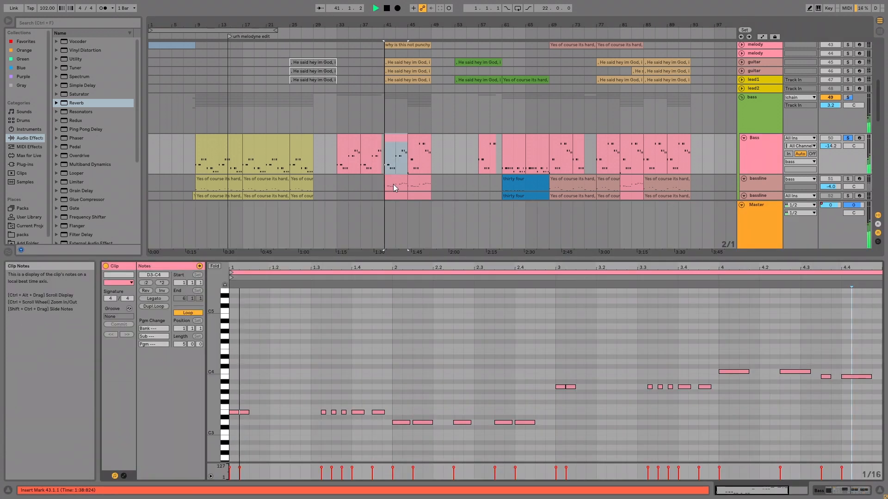
pyautogui.click(393, 152)
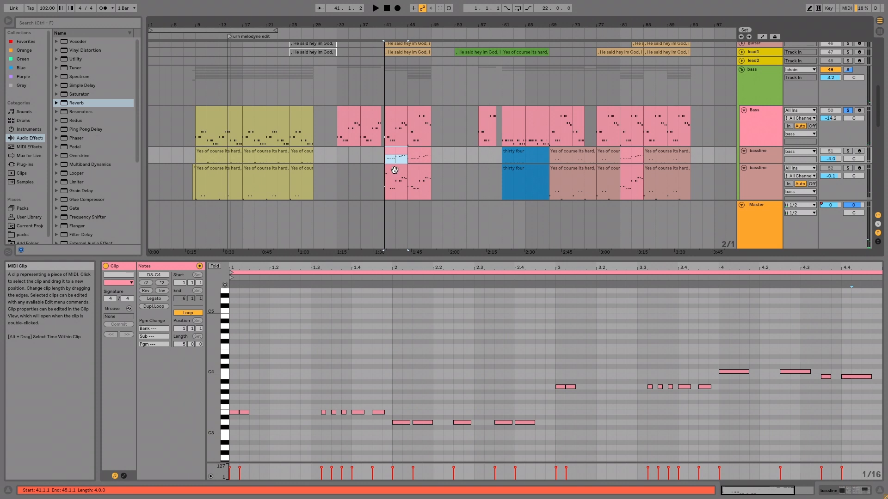
pyautogui.click(394, 168)
pyautogui.scroll(-3, 394, 185)
# Solo the lower bassline track and replay its edited bar 41 clip
pyautogui.click(848, 140)
pyautogui.press('space')
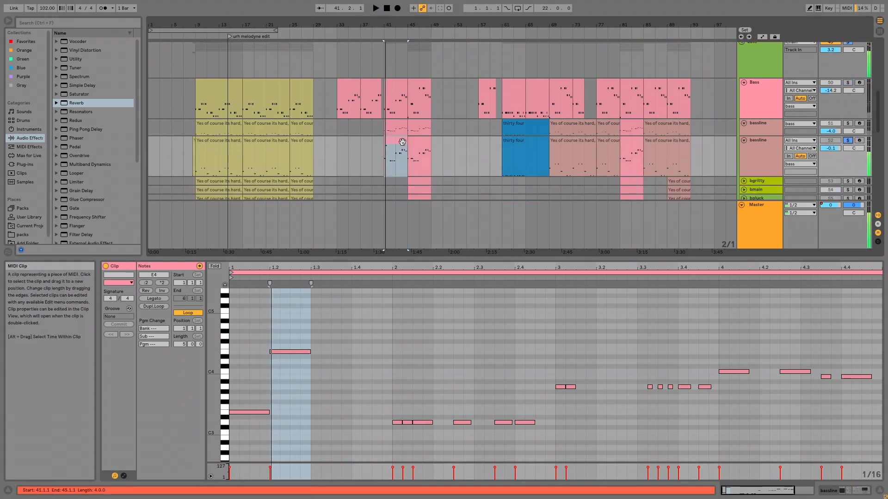
pyautogui.click(292, 352)
pyautogui.press('space')
pyautogui.press('space')
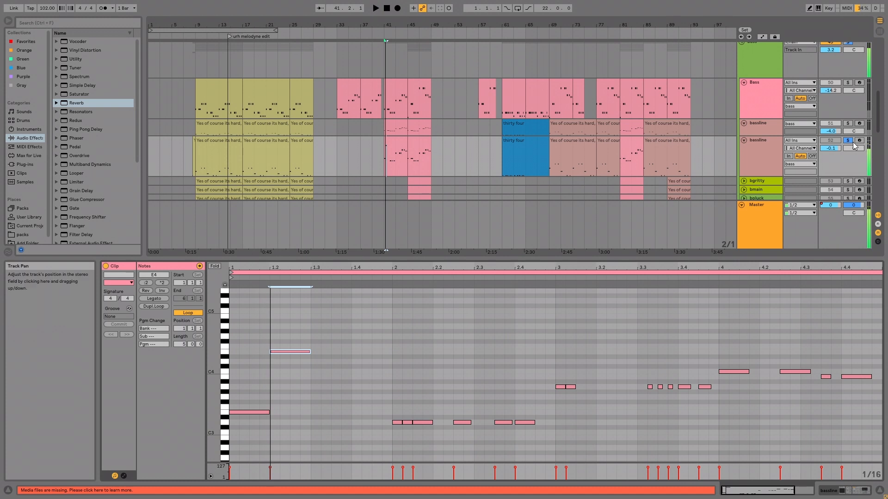
# Turn off the lower bassline track's solo, delete that track, and replay from bar 41
pyautogui.click(847, 141)
pyautogui.click(759, 143)
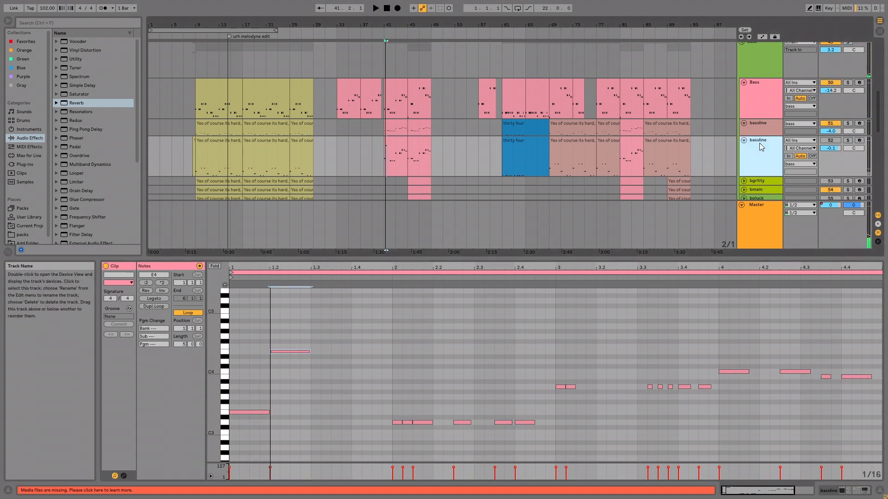
pyautogui.press('Delete')
pyautogui.press('space')
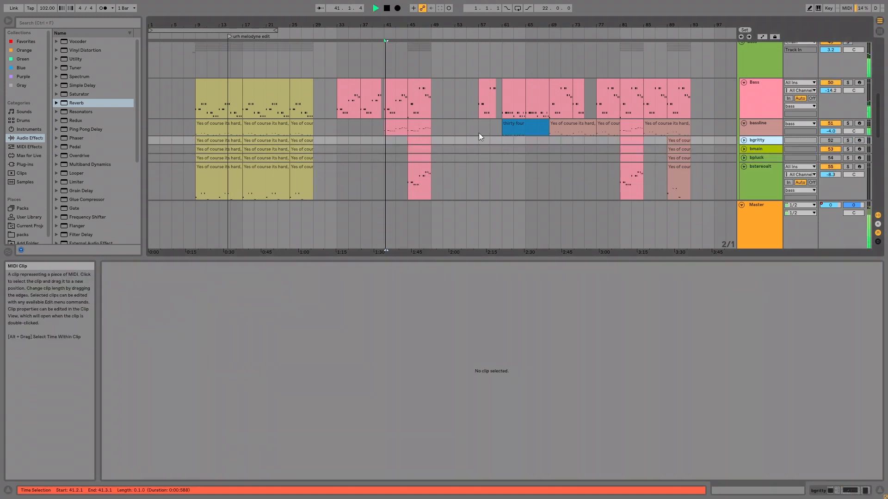
# Open the Bass track's clip at bar 41 and replay it with the track soloed
pyautogui.click(395, 104)
pyautogui.press('space')
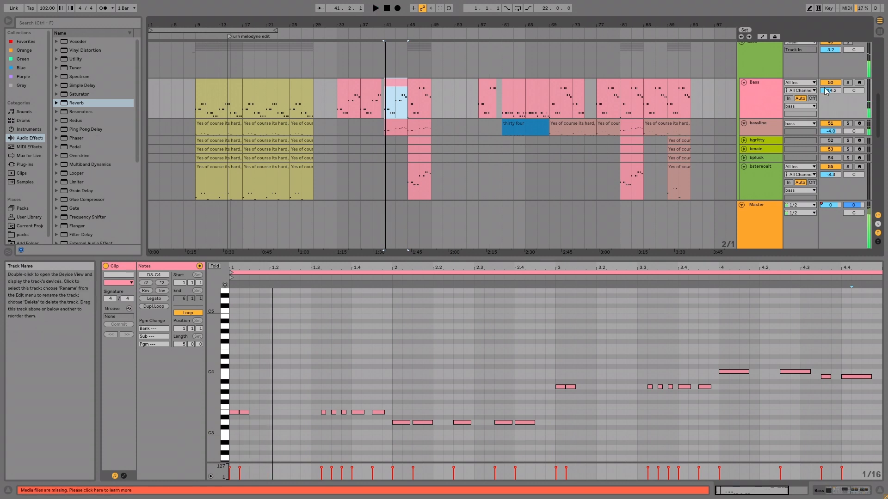
pyautogui.click(847, 82)
pyautogui.press('space')
pyautogui.press('space')
# Make the opening E3 note three sixteenths long and copy it to beat 1.2 an octave higher, at E4
pyautogui.click(237, 412)
pyautogui.hotkey('ctrl', 'c')
pyautogui.click(273, 375)
pyautogui.press('space')
pyautogui.hotkey('ctrl', 'v')
pyautogui.press('space')
pyautogui.hotkey('shift', 'Up')
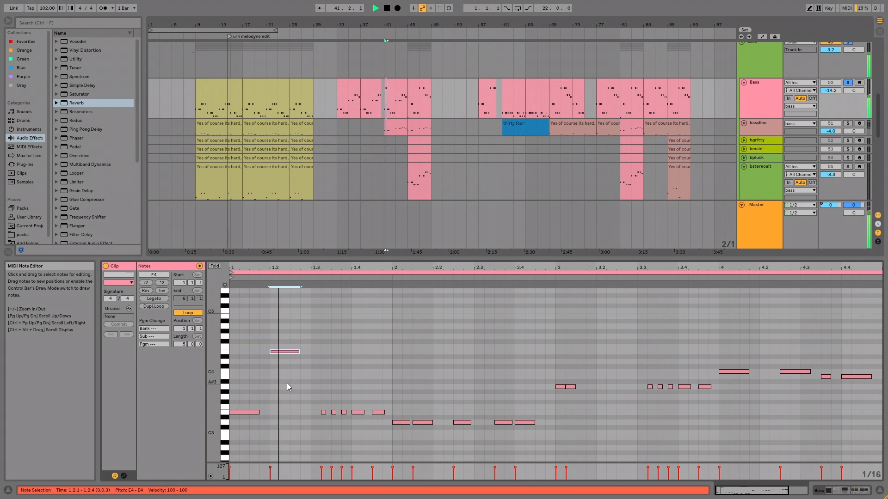
# Paste the three-sixteenth E3 note at beats 1.3.1 and 1.3.2 of the Bass clip while replaying it
pyautogui.click(313, 368)
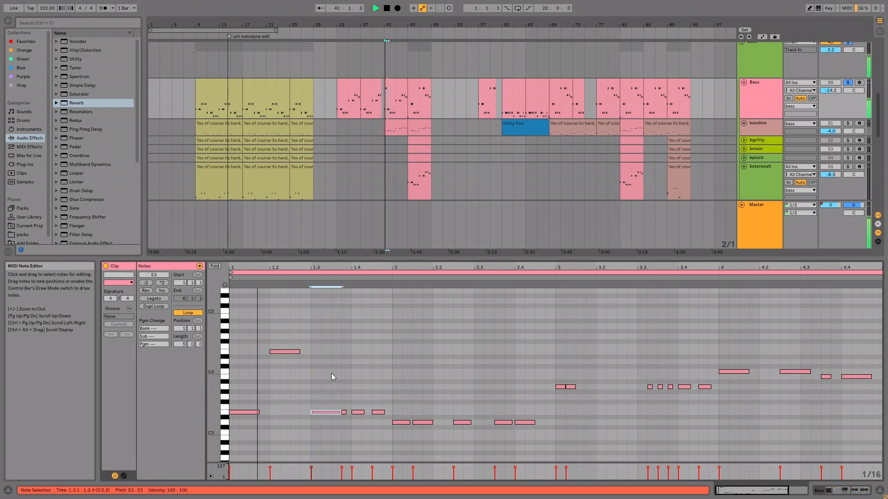
pyautogui.press('space')
pyautogui.hotkey('ctrl', 'v')
pyautogui.click(335, 389)
pyautogui.hotkey('ctrl', 'v')
pyautogui.press('space')
pyautogui.press('Up')
pyautogui.press('Left')
pyautogui.press('Down')
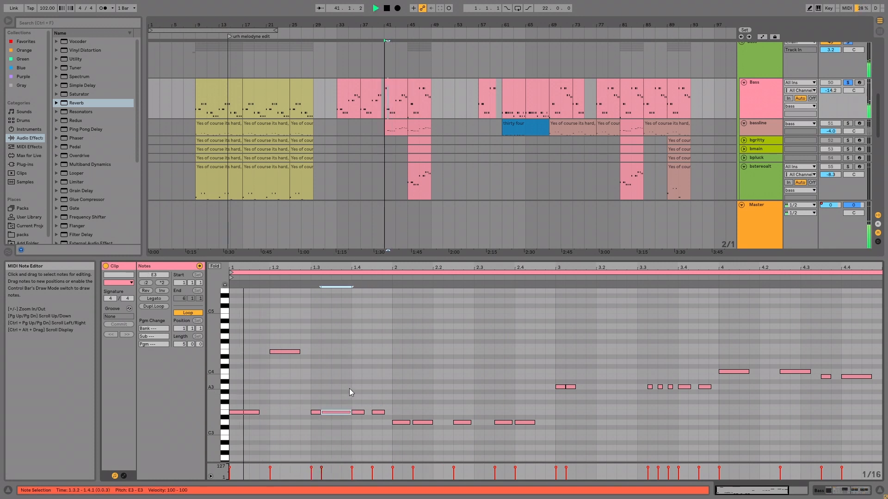
# Lengthen the note at beat 1.3 to one full beat and lower it to E2
pyautogui.moveTo(318, 412); pyautogui.dragTo(352, 422)
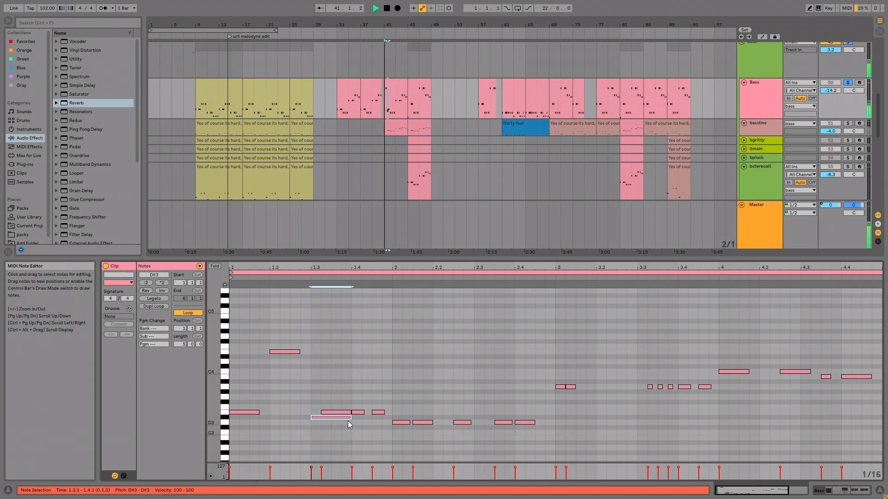
pyautogui.hotkey('shift', 'Down')
pyautogui.press('Up')
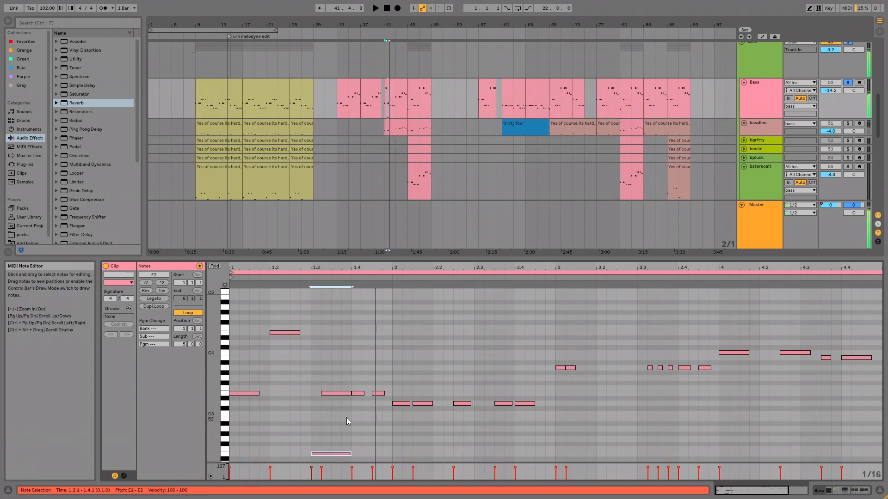
# Replace the E3 note at beat 1.4 with a G3 note starting at 1.3.4, and extend the next E3 note to beat 2
pyautogui.click(356, 358)
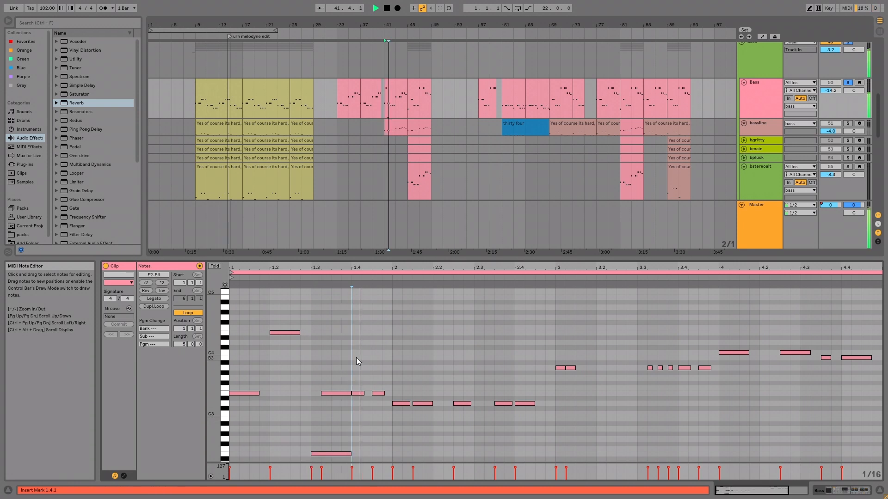
pyautogui.moveTo(384, 386); pyautogui.dragTo(360, 376)
pyautogui.press('Delete')
pyautogui.doubleClick(375, 396)
pyautogui.moveTo(395, 416); pyautogui.dragTo(576, 409)
pyautogui.click(423, 397)
pyautogui.press('space')
pyautogui.press('space')
pyautogui.moveTo(403, 393); pyautogui.dragTo(392, 393)
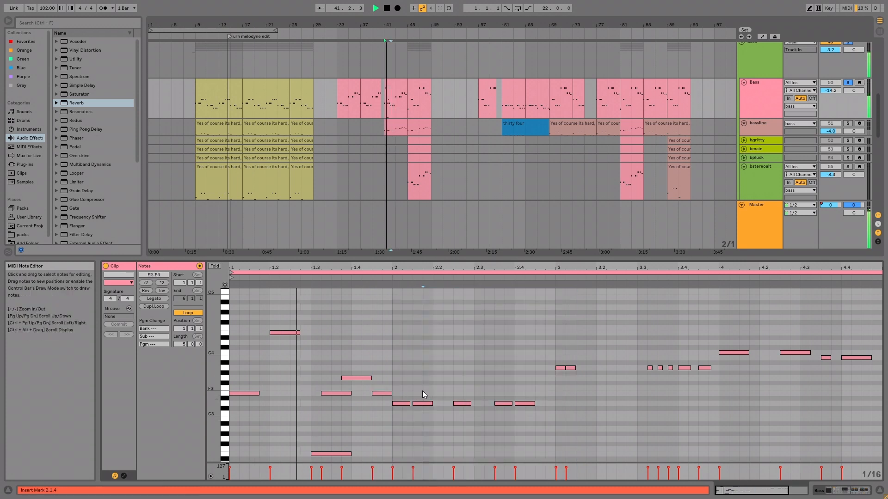
# Move the D3 note at beat 2.1 up to D4 and lengthen it by about a sixteenth, replaying the Bass clip
pyautogui.click(401, 403)
pyautogui.hotkey('shift', 'Down')
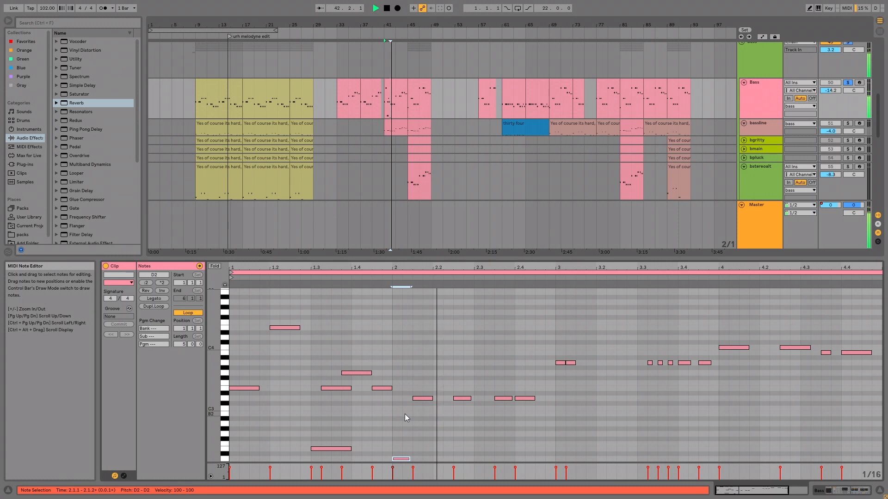
pyautogui.hotkey('shift', 'Up')
pyautogui.hotkey('shift', 'Up')
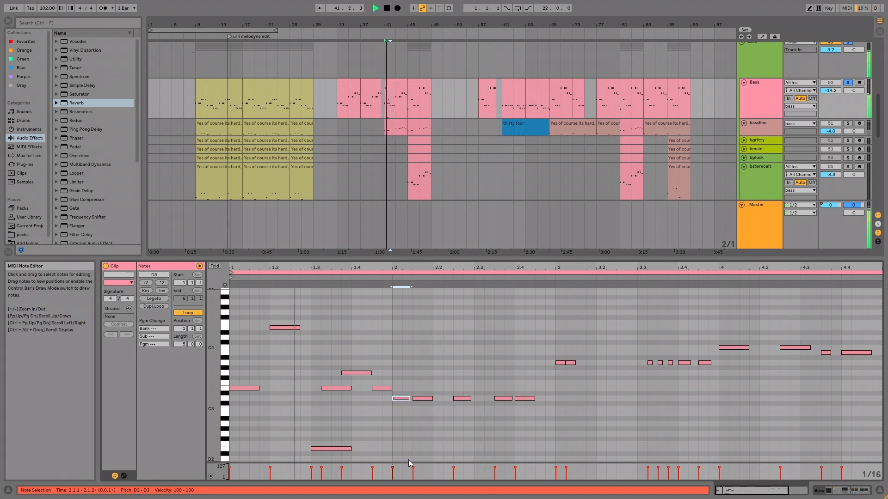
pyautogui.moveTo(410, 340)
pyautogui.mouseDown()
pyautogui.moveTo(433, 340)
pyautogui.moveTo(420, 340)
pyautogui.mouseUp()
pyautogui.press('space')
pyautogui.press('space')
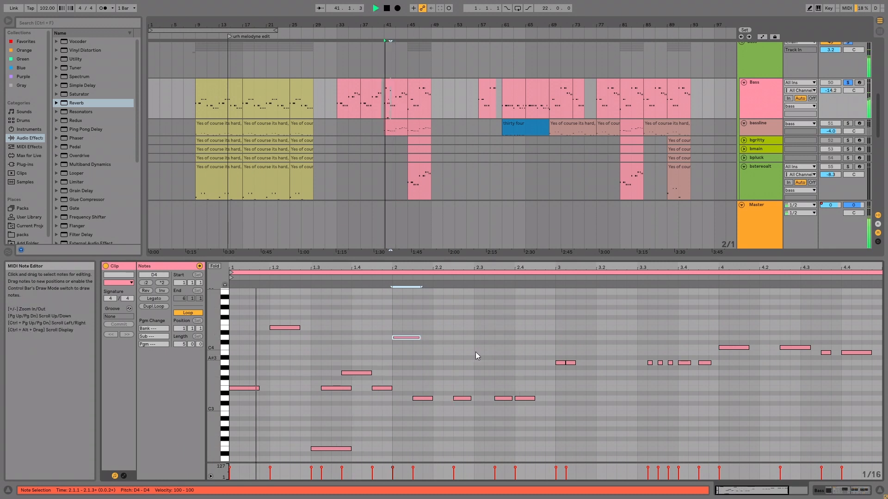
# Shorten the D4 note at beat 2.1 by a sixteenth, and raise the D3 note at 2.3.3 to D4, lengthened to about three sixteenths
pyautogui.moveTo(419, 338); pyautogui.dragTo(402, 337)
pyautogui.hotkey('shift', 'Up')
pyautogui.moveTo(510, 338); pyautogui.dragTo(520, 340)
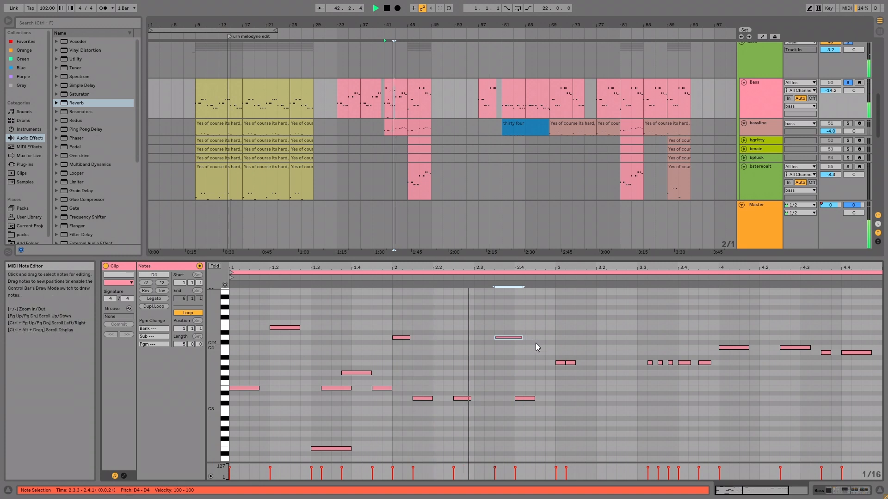
# Shorten the E3 note at 1.4.3 to one sixteenth and extend the D3 note at beat 2.4 to beat 3
pyautogui.moveTo(533, 398); pyautogui.dragTo(545, 399)
pyautogui.moveTo(387, 389); pyautogui.dragTo(382, 388)
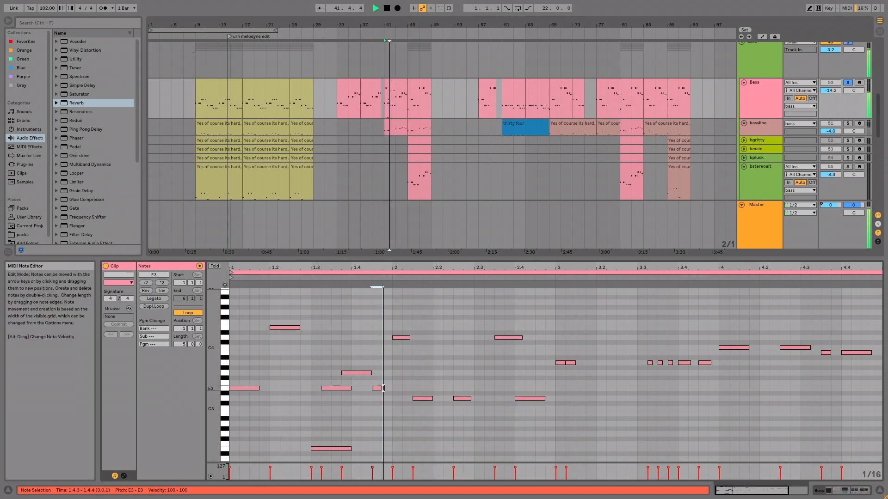
pyautogui.click(386, 388)
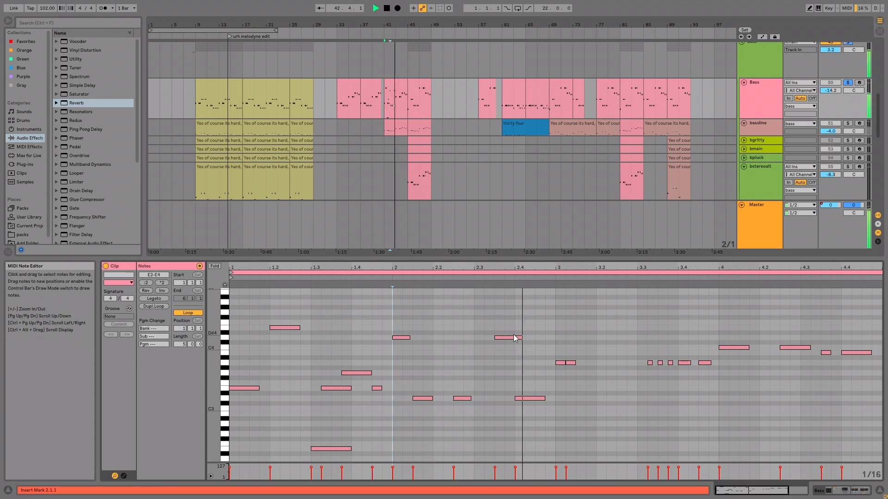
pyautogui.moveTo(544, 399); pyautogui.dragTo(555, 398)
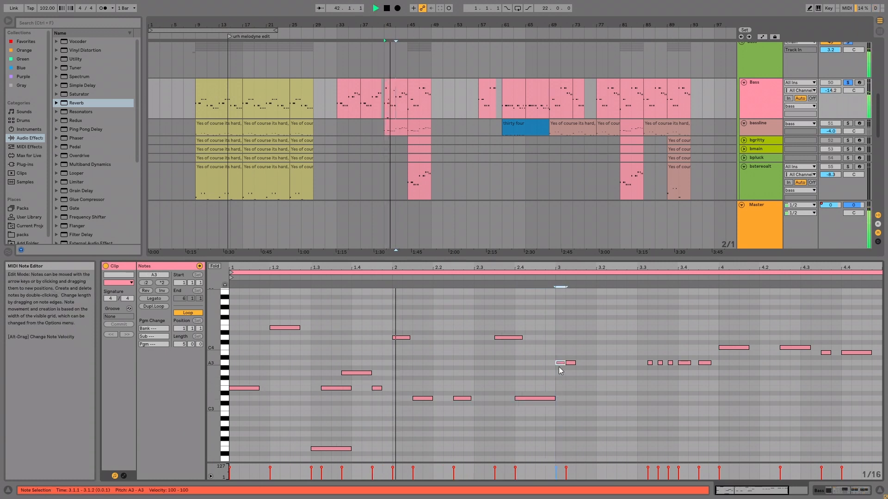
# Replace the two short A3 notes at beat 3 of the Bass clip with a single one-beat A3 note and replay it
pyautogui.hotkey('ctrl', 'v')
pyautogui.hotkey('shift', 'Up')
pyautogui.press('Down')
pyautogui.press('Down')
pyautogui.press('Down')
pyautogui.press('Down')
pyautogui.press('Down')
pyautogui.press('space')
pyautogui.press('space')
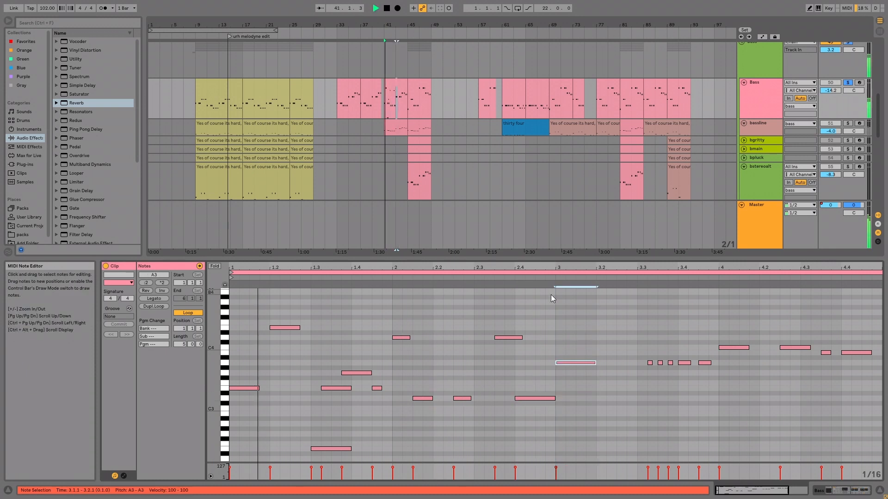
# Extend the D3 note at beat 2.4 to 3.1.2 and replay the Bass clip around that point
pyautogui.click(555, 398)
pyautogui.moveTo(555, 399); pyautogui.dragTo(562, 398)
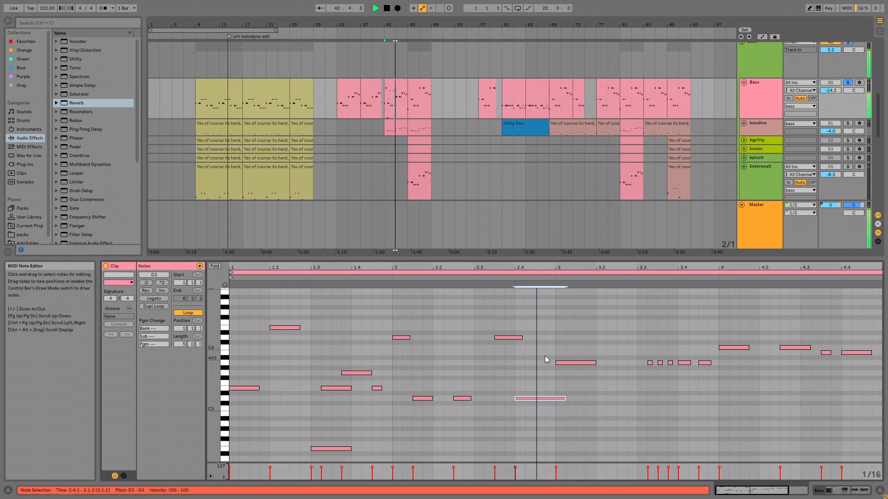
pyautogui.press('space')
pyautogui.click(508, 376)
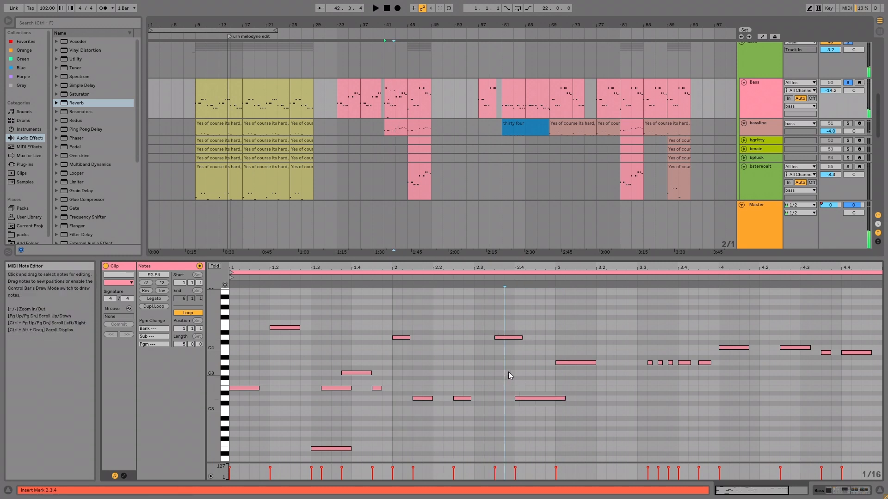
pyautogui.click(488, 281)
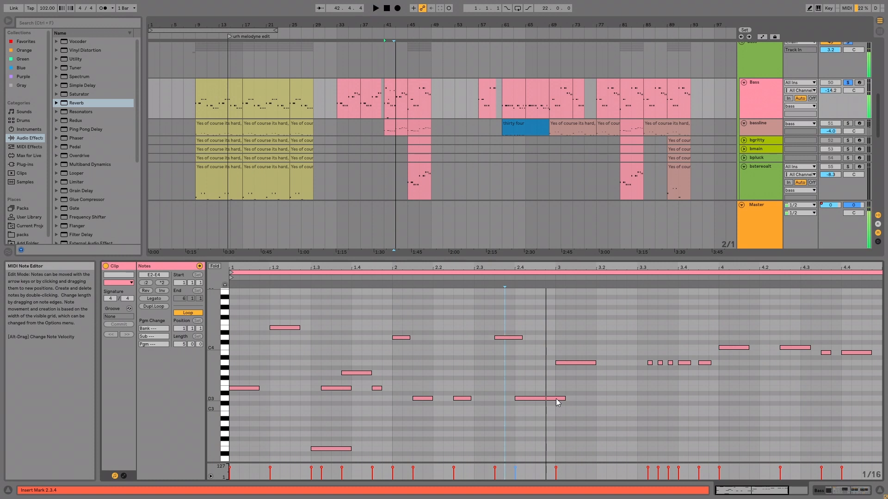
# Move the one-beat A3 note at beat 3 a sixteenth earlier, to start at 2.4.4, and replay the clip
pyautogui.press('space')
pyautogui.click(558, 364)
pyautogui.press('Left')
pyautogui.press('space')
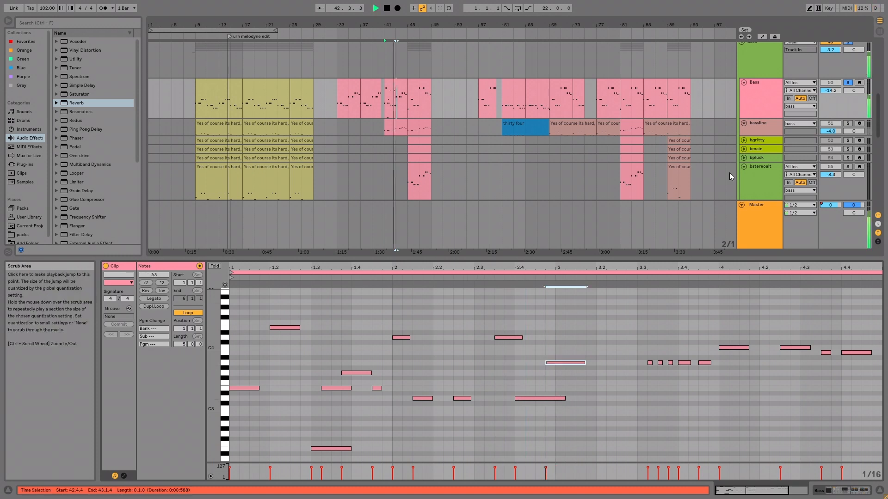
# Unsolo the Bass track to replay the full mix, and select the edited Bass notes up to the A3 at 2.4.4
pyautogui.press('space')
pyautogui.click(847, 83)
pyautogui.press('space')
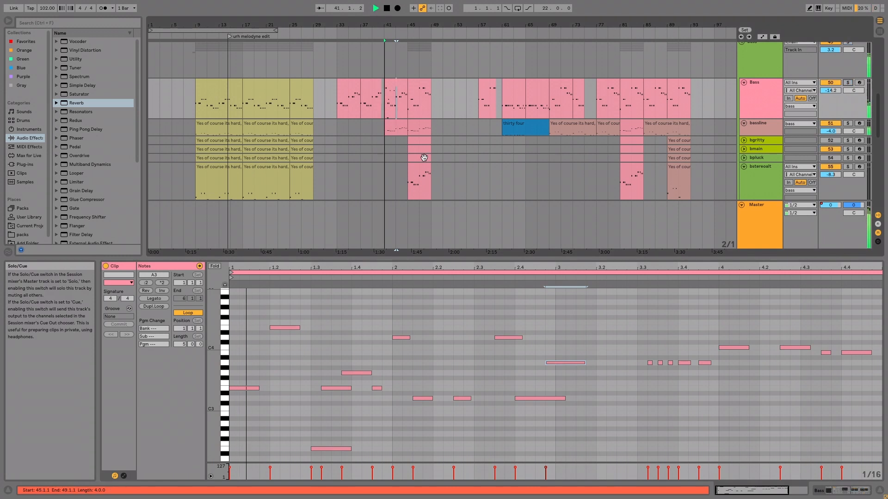
pyautogui.click(287, 328)
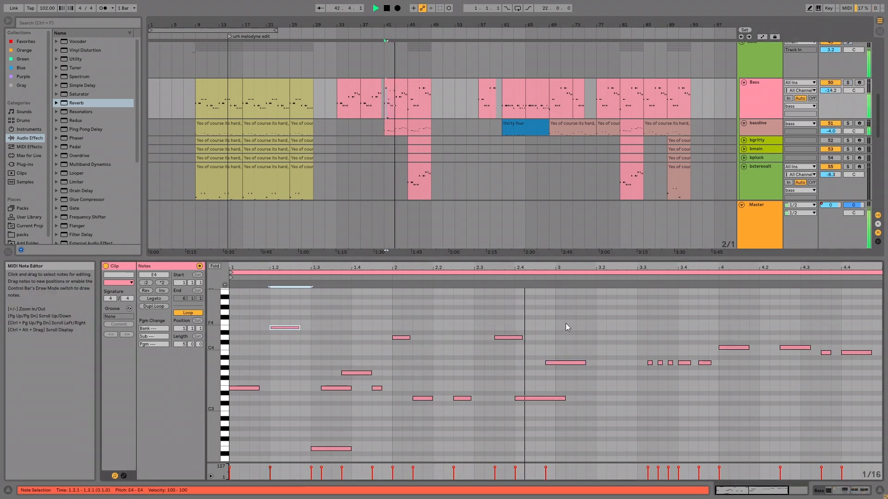
pyautogui.click(563, 362)
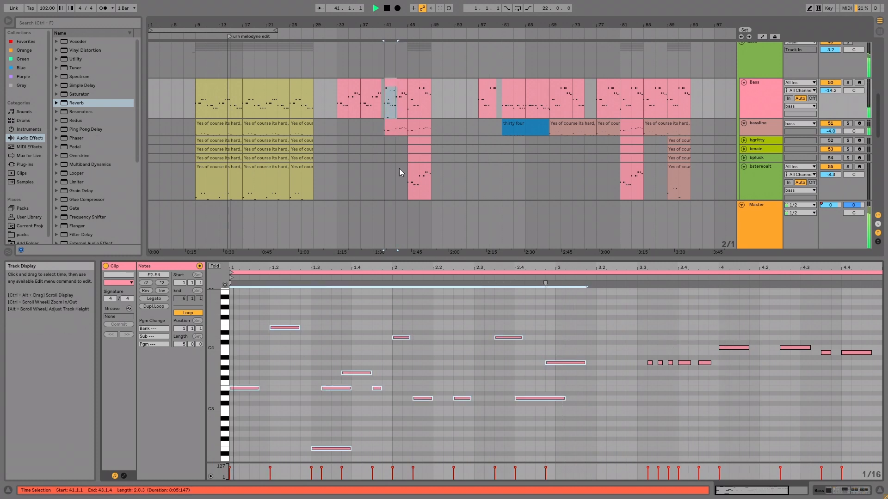
# Deactivate the Bass clip at bar 41 and rename it "idea extra"
pyautogui.click(398, 88)
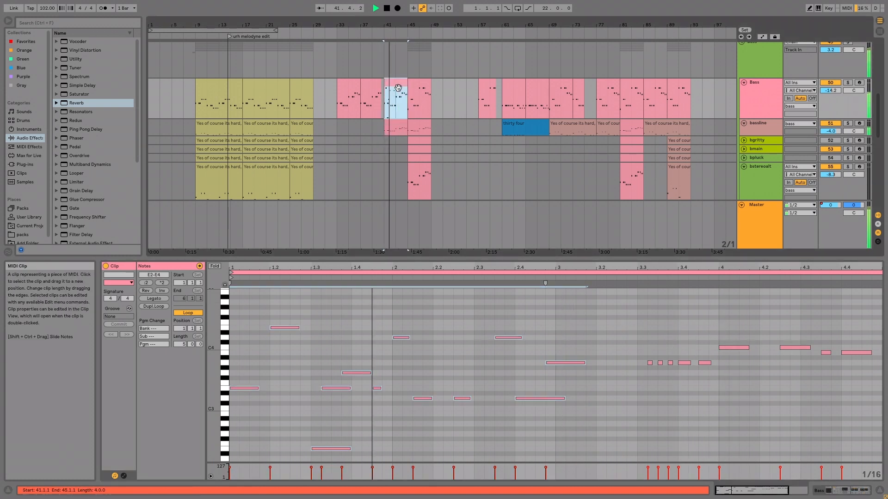
pyautogui.press('0')
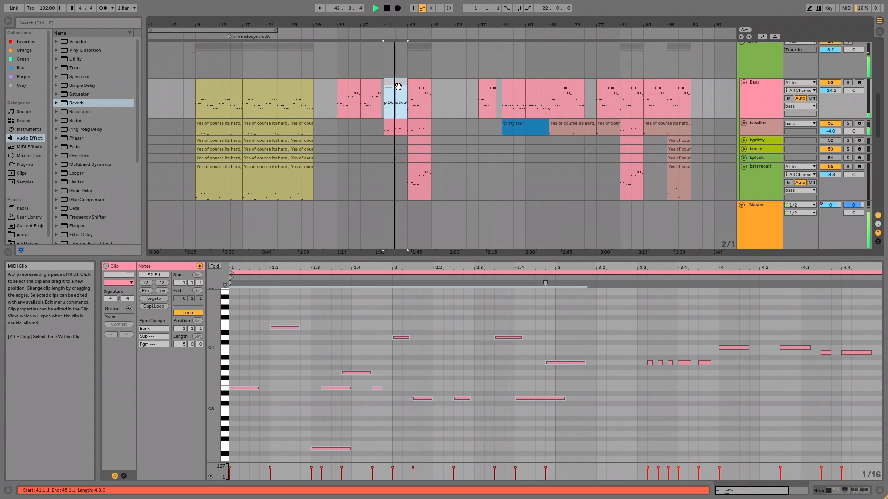
pyautogui.write('di')
pyautogui.press('BackSpace')
pyautogui.press('BackSpace')
pyautogui.write('idea extra')
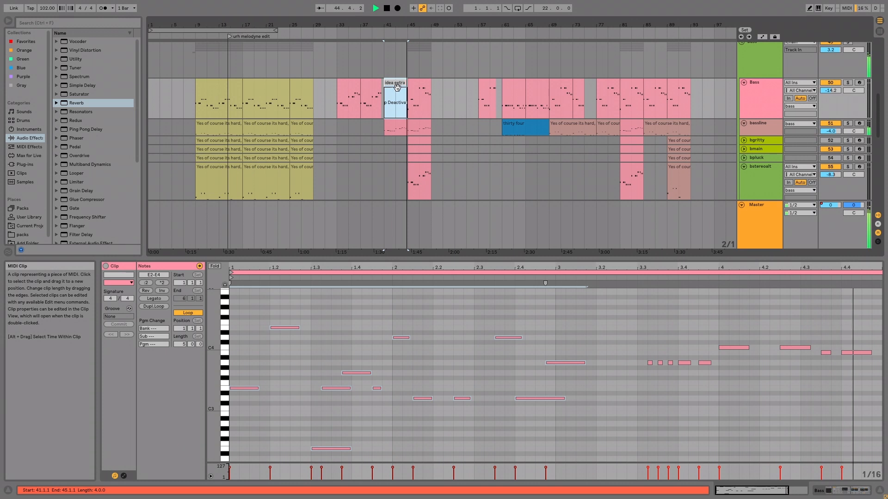
# Park the "idea extra" clip at bar 51 and put the original Bass clip back at bar 41
pyautogui.moveTo(398, 86); pyautogui.dragTo(445, 84)
pyautogui.click(390, 86)
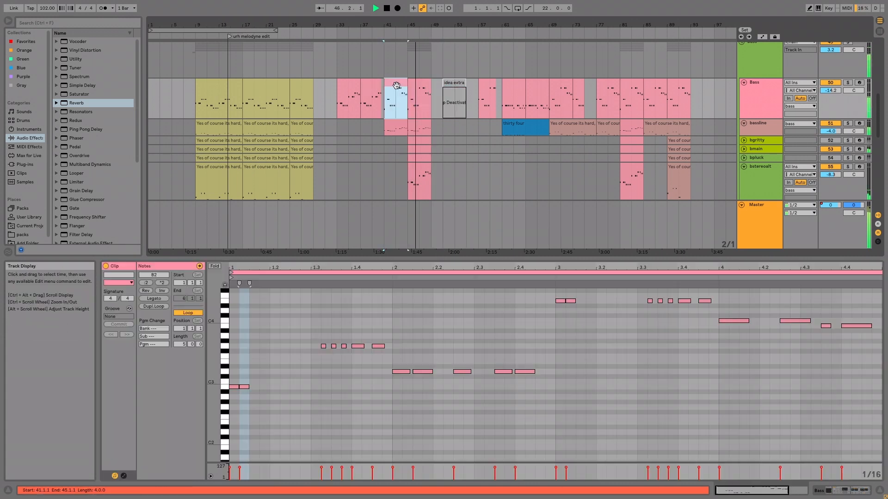
# Lower the B3 note at beat 5.3 of the bar 41 melody clip to A3 while listening from that spot
pyautogui.scroll(4, 396, 85)
pyautogui.click(419, 69)
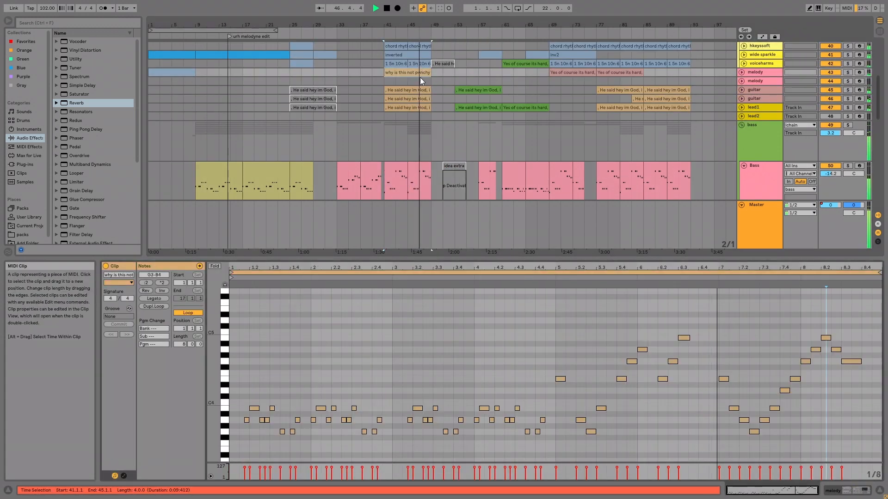
pyautogui.click(599, 280)
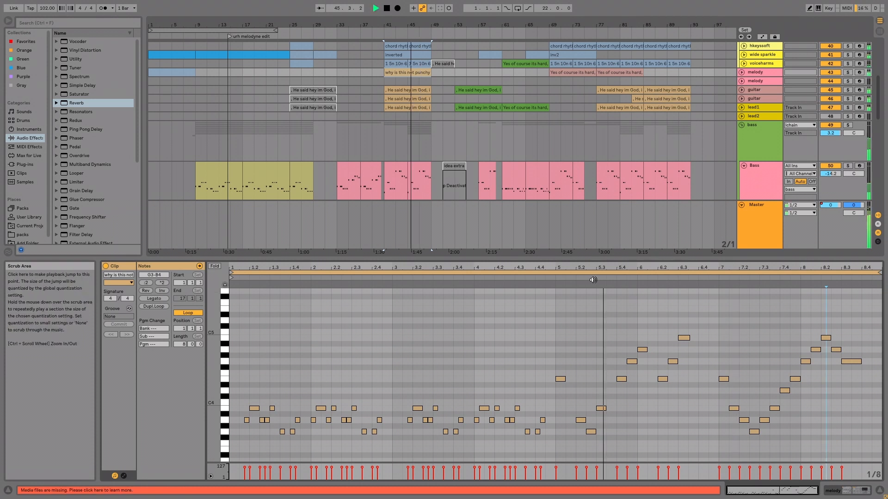
pyautogui.doubleClick(601, 413)
pyautogui.press('Down')
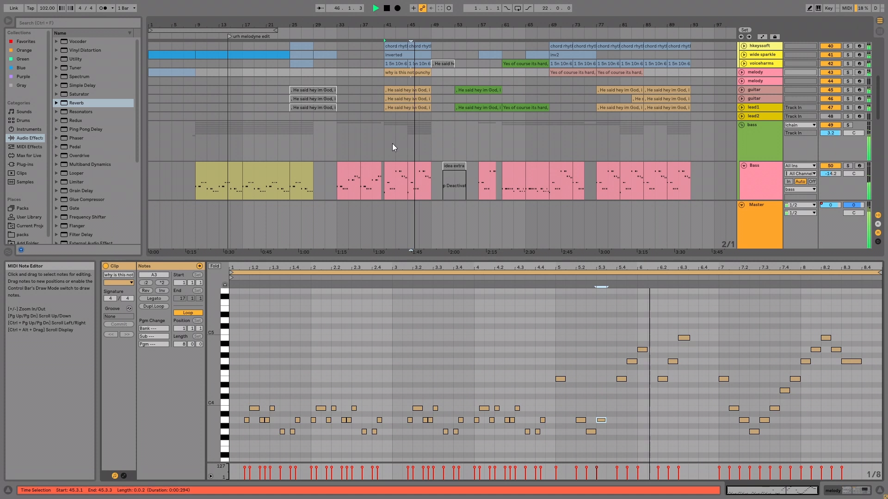
# Try replacing the two guitar clips and the lead1 clip at bar 41 with copies of the melody clip
pyautogui.click(411, 73)
pyautogui.hotkey('ctrl', 'c')
pyautogui.click(408, 90)
pyautogui.hotkey('ctrl', 'v')
pyautogui.click(406, 98)
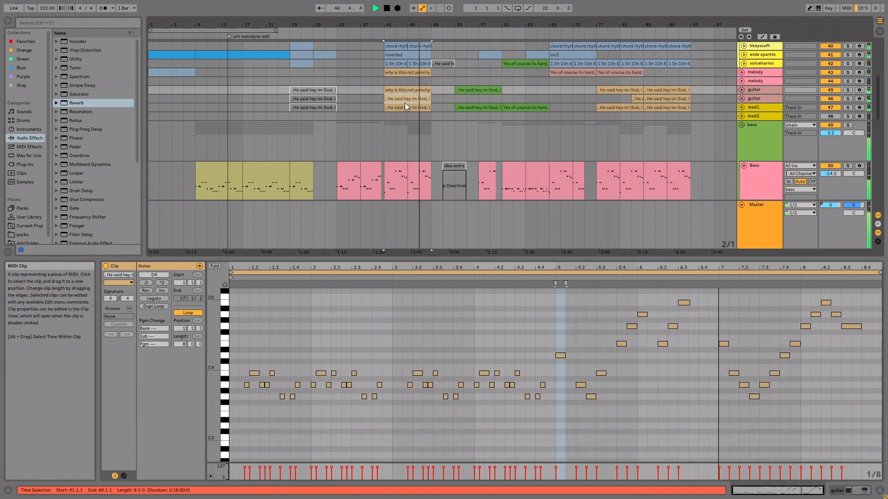
pyautogui.hotkey('ctrl', 'v')
pyautogui.click(407, 107)
pyautogui.hotkey('ctrl', 'v')
# Play the pasted melody copies from bar 41, and undo them on the guitar and lead1 tracks
pyautogui.press('space')
pyautogui.press('space')
pyautogui.press('space')
pyautogui.click(411, 72)
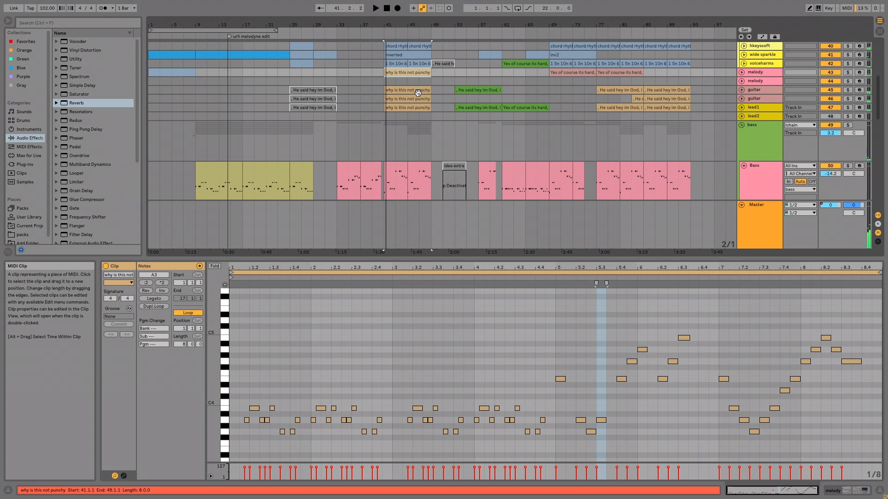
pyautogui.click(417, 101)
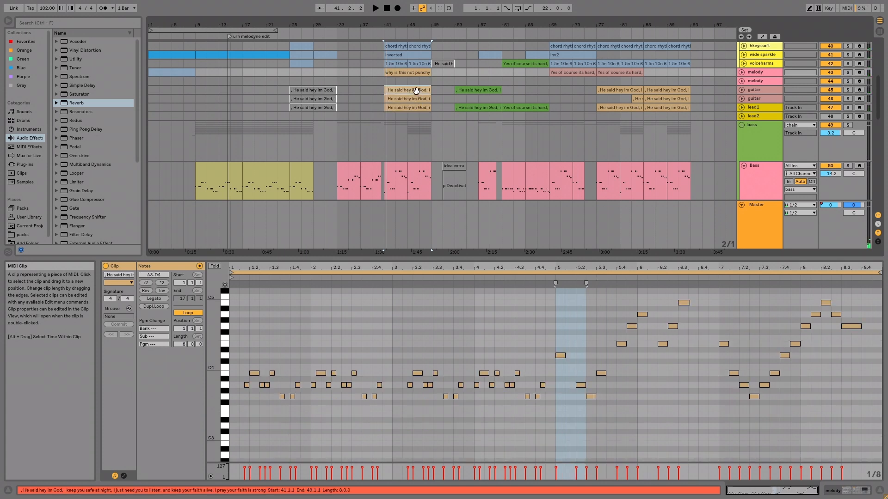
# Play the section from bar 41 with the melody clip open and examine its note at beat 7
pyautogui.press('space')
pyautogui.click(408, 82)
pyautogui.click(416, 71)
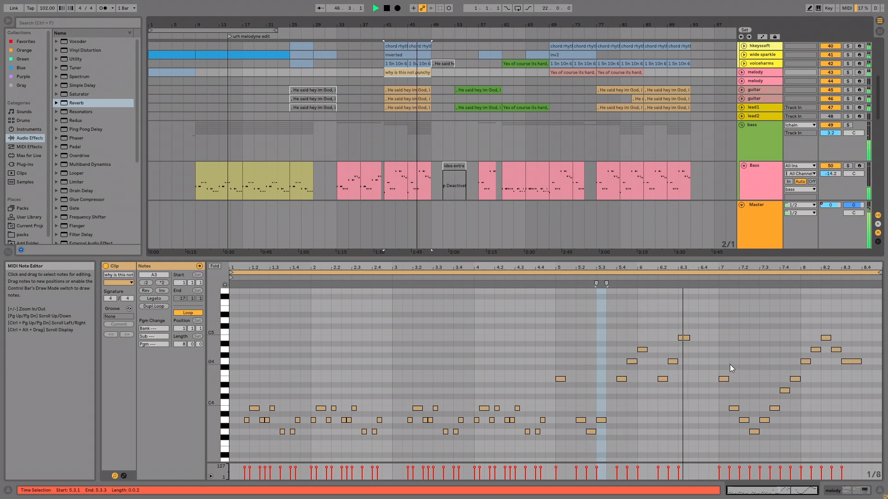
pyautogui.click(724, 379)
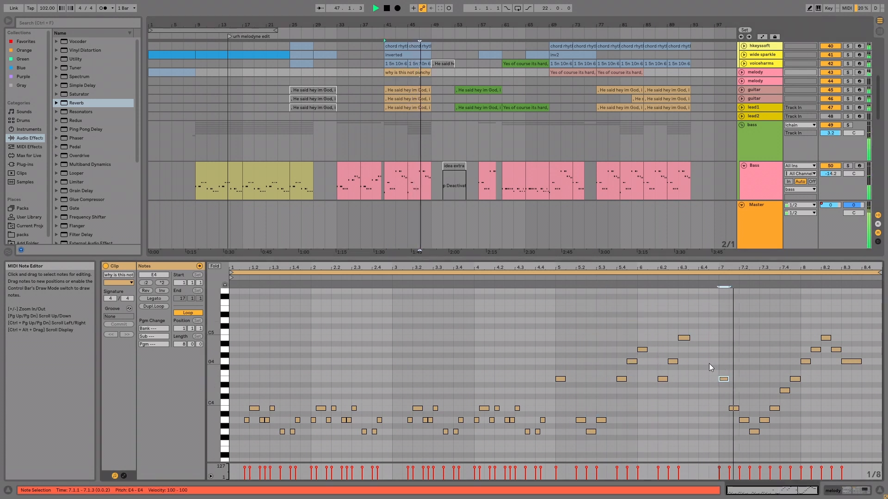
# In the first guitar clip at bar 41, lower the E4 note at beat 7 to D4 and the B3 note at 5.3 to A3
pyautogui.click(397, 90)
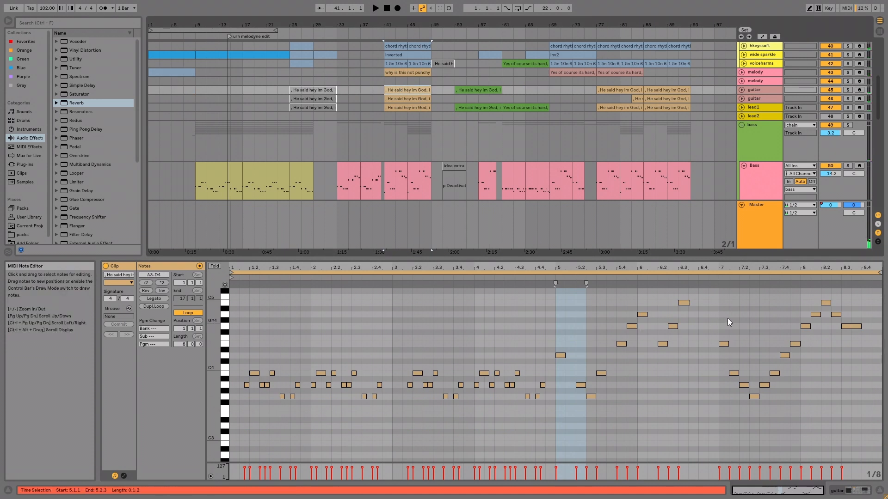
pyautogui.click(724, 356)
pyautogui.doubleClick(603, 379)
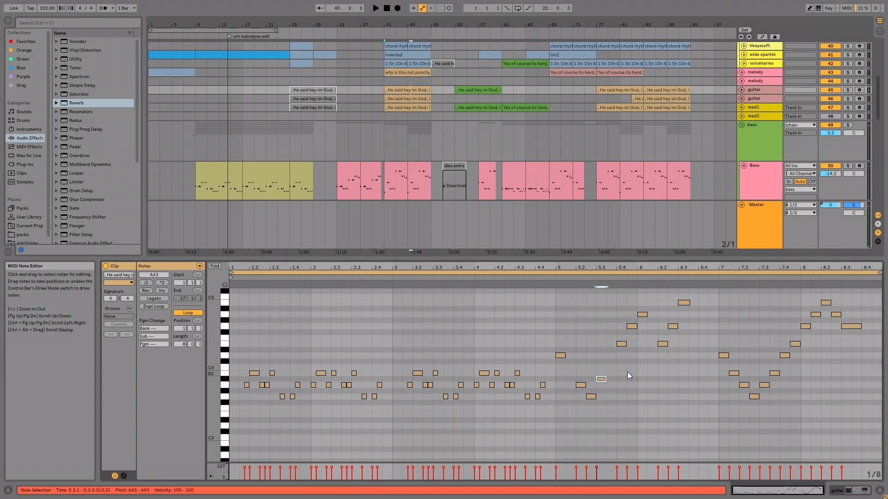
# In the lead1 clip at bar 41, lower the B3 note at 5.3 to A3 and the E4 note at beat 7 to D4
pyautogui.click(416, 107)
pyautogui.moveTo(627, 400); pyautogui.dragTo(596, 416)
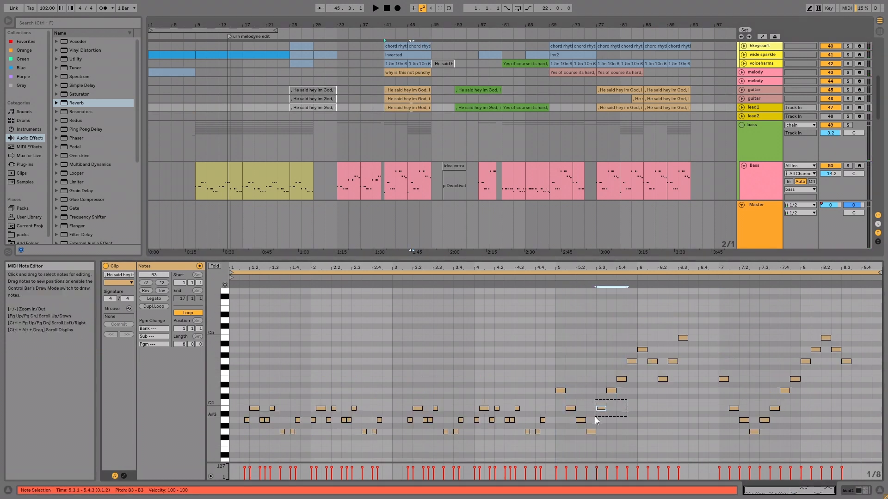
pyautogui.press('Down')
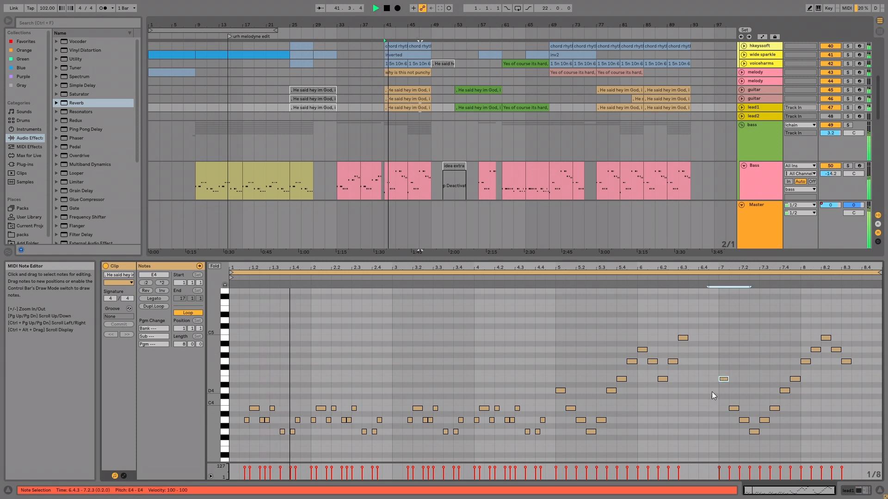
# Try pasting copies of the bar 41 melody, guitar and lead1 clips at bar 77, starting on the first guitar track
pyautogui.click(408, 91)
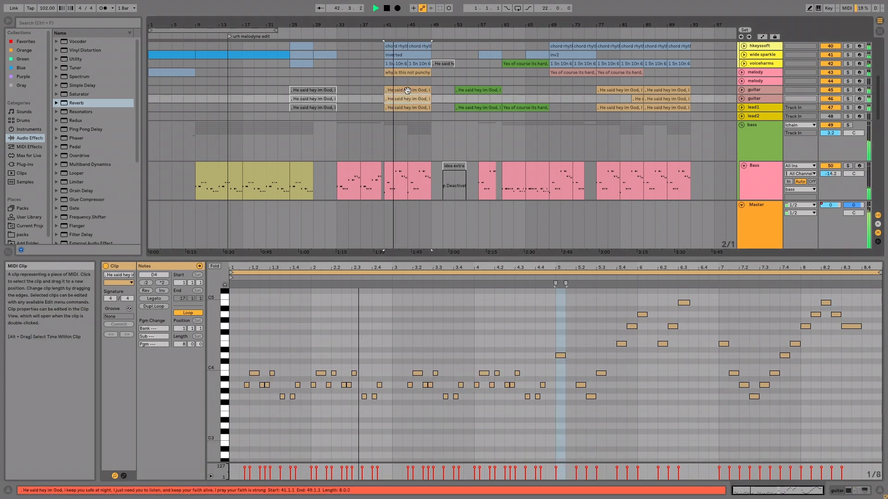
pyautogui.click(403, 108)
pyautogui.keyDown('shift'); pyautogui.click(406, 69); pyautogui.keyUp('shift')
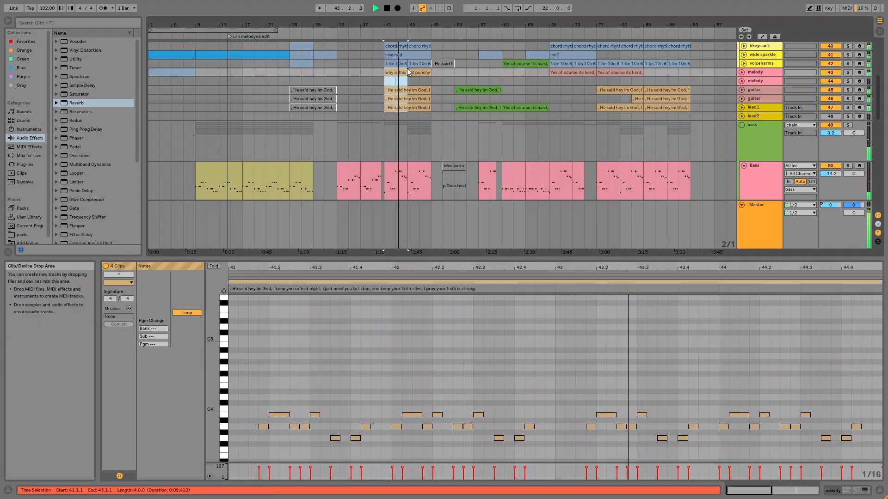
pyautogui.keyDown('shift'); pyautogui.click(416, 72); pyautogui.keyUp('shift')
pyautogui.moveTo(486, 25); pyautogui.dragTo(341, 25)
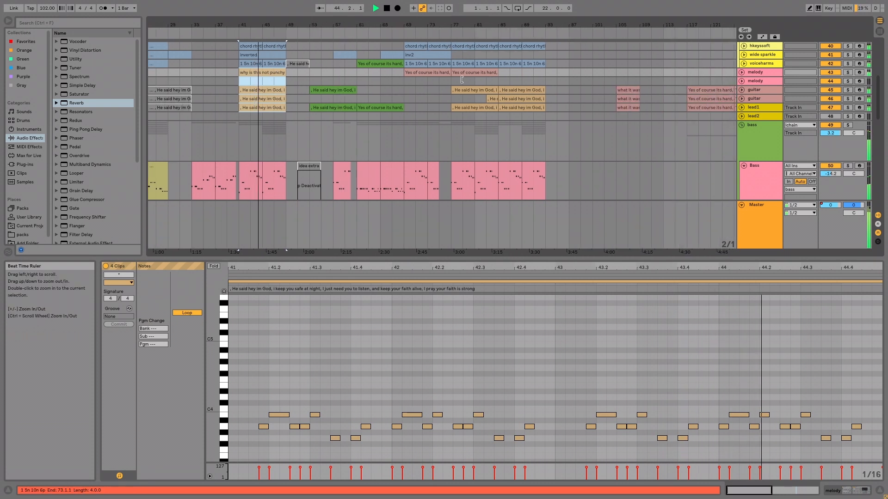
pyautogui.click(487, 91)
pyautogui.hotkey('ctrl', 'v')
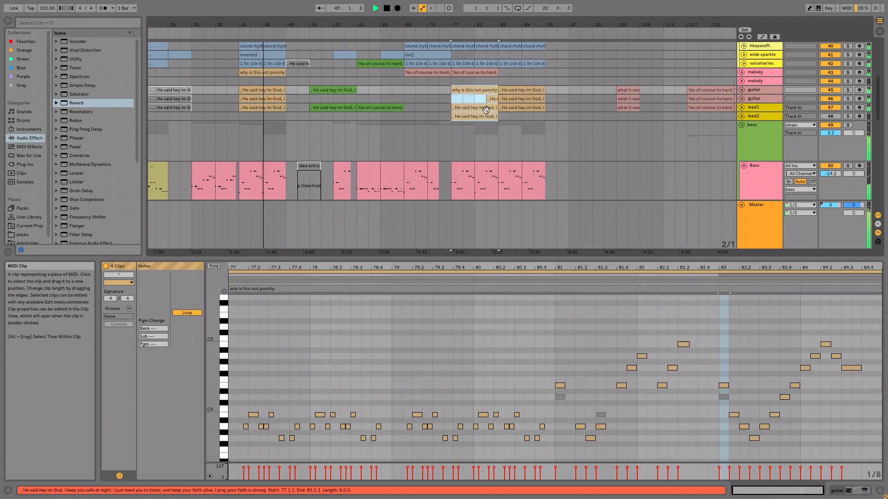
pyautogui.moveTo(476, 117); pyautogui.dragTo(206, 87)
# Copy the corrected bar 41 clips on both guitar tracks and lead1 to bar 77, and trim the second guitar's copy to start at bar 83
pyautogui.click(270, 112)
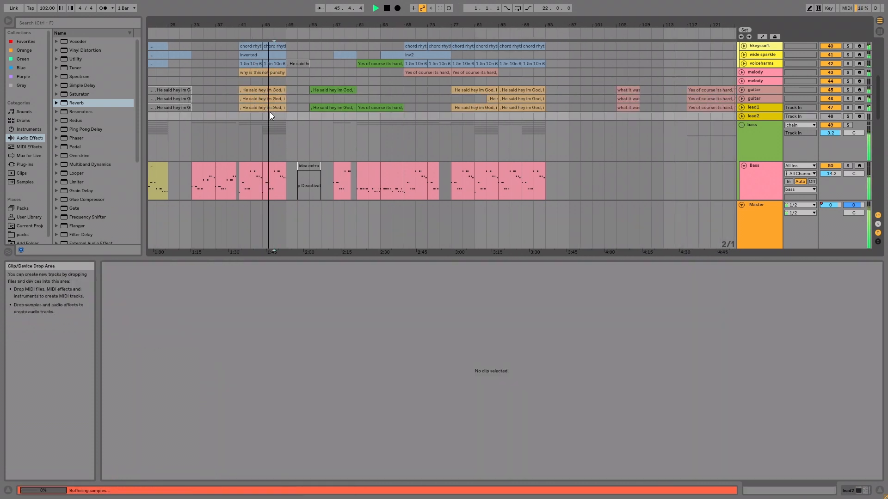
pyautogui.click(469, 71)
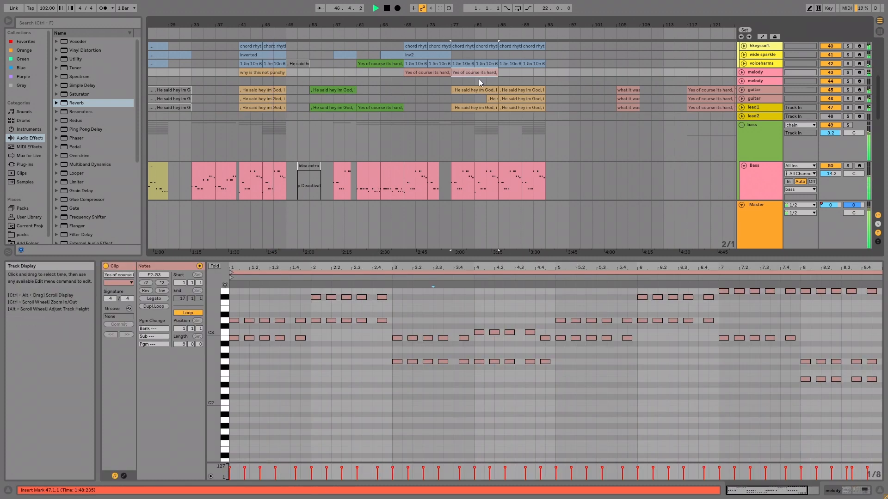
pyautogui.click(277, 88)
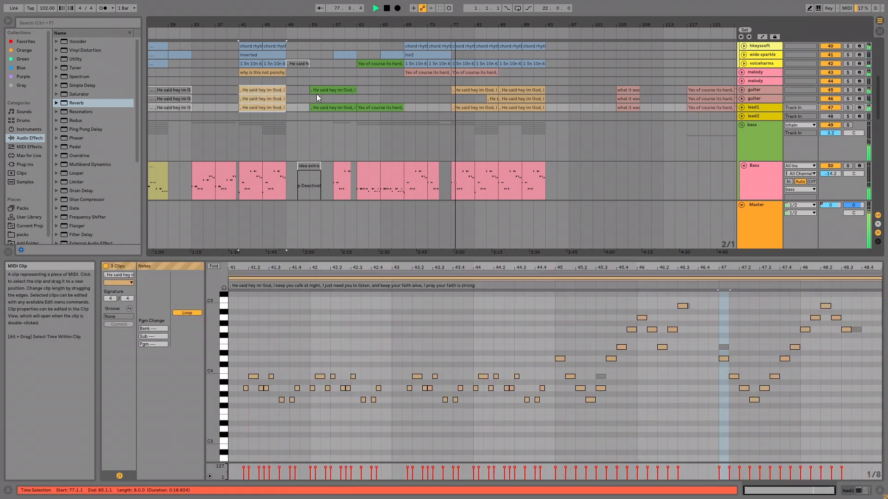
pyautogui.click(427, 107)
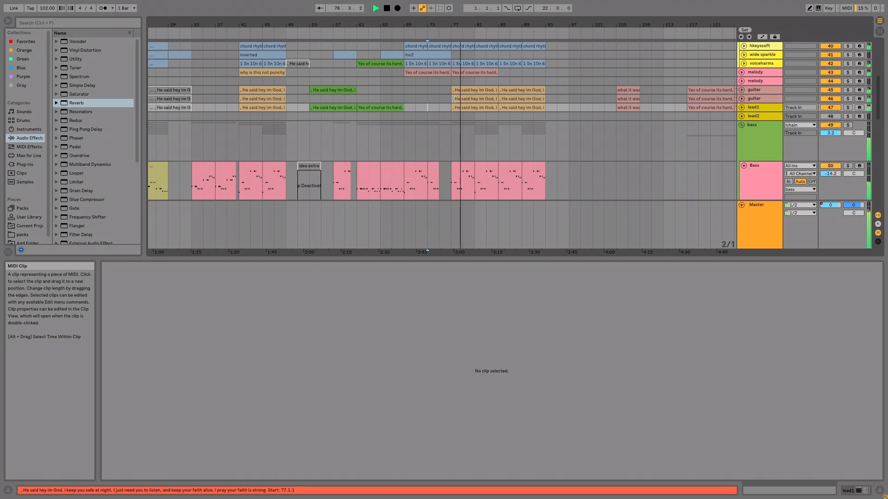
pyautogui.click(482, 99)
# Examine the notes of the two guitar clips and the lead1 clip at bar 85 together
pyautogui.click(512, 90)
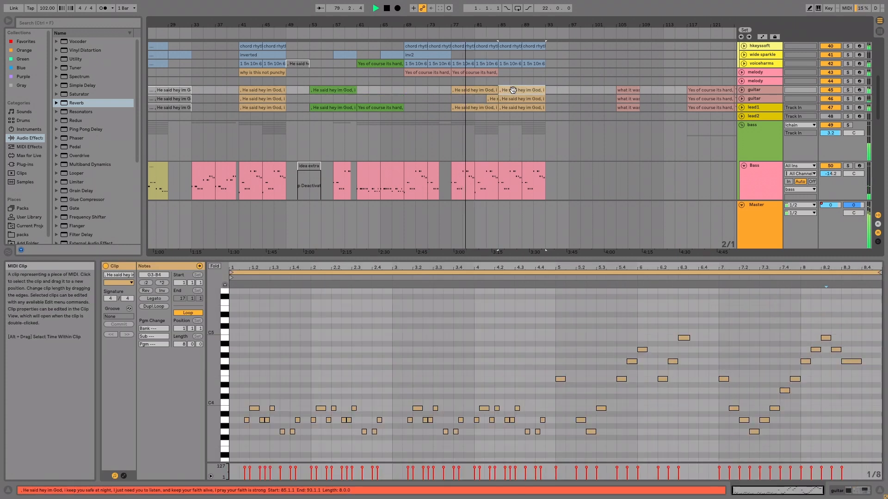
pyautogui.keyDown('shift'); pyautogui.click(524, 107); pyautogui.keyUp('shift')
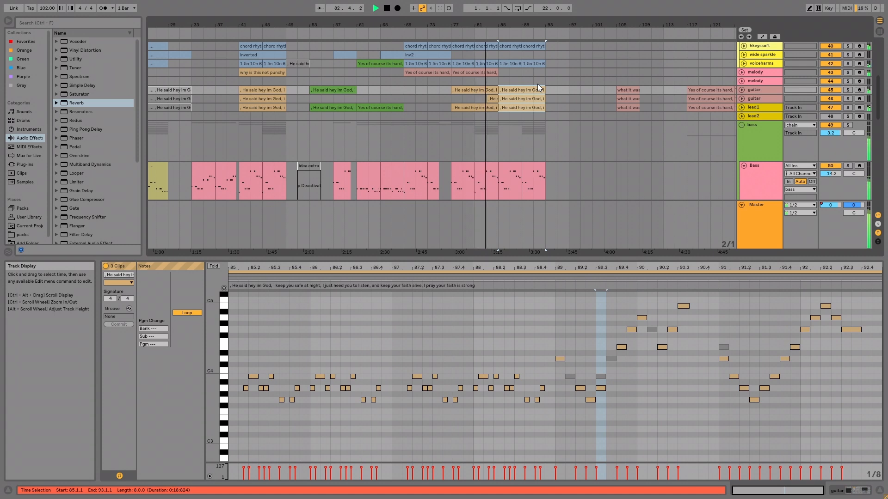
# Lower the voiceharms track's volume to -4.3 dB in the session mixer
pyautogui.scroll(2, 762, 74)
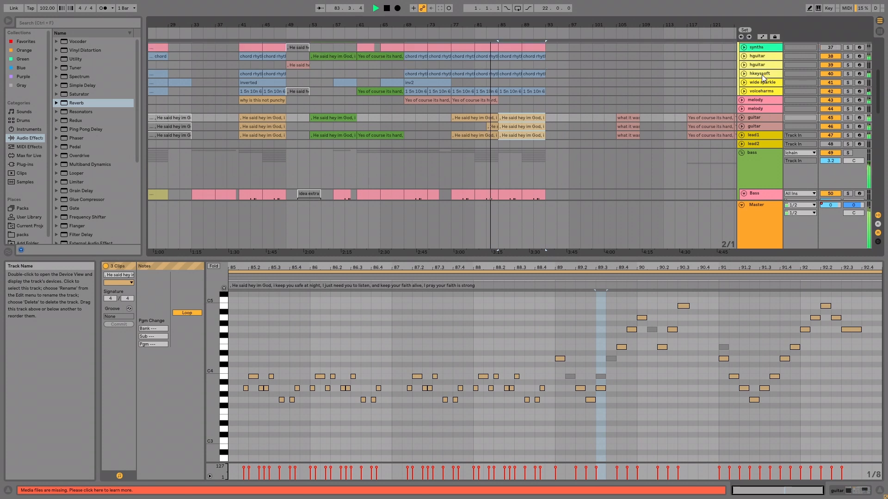
pyautogui.click(761, 90)
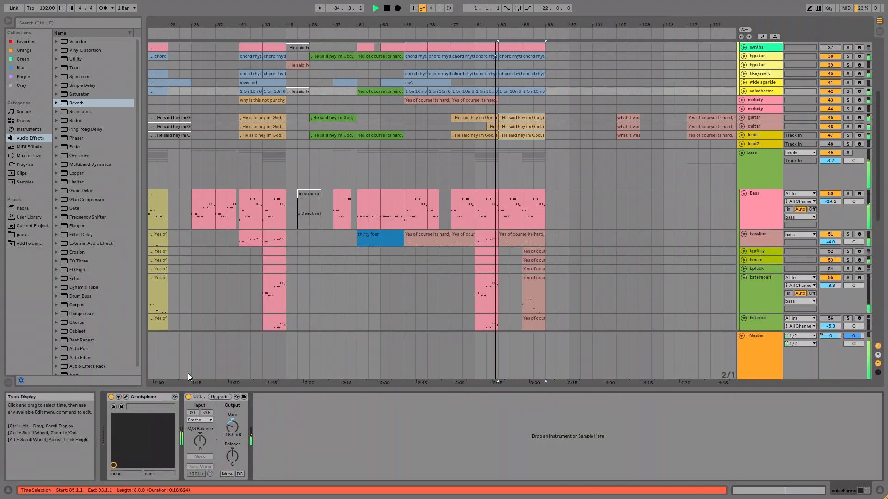
pyautogui.press('Tab')
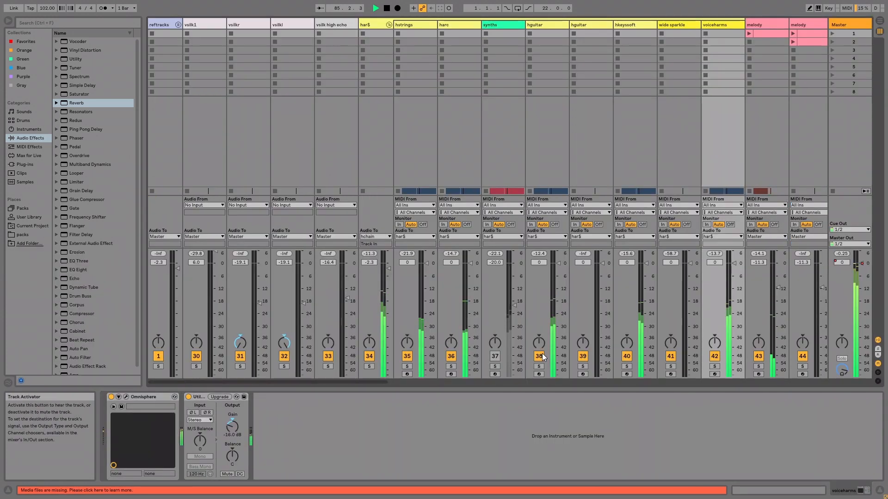
pyautogui.moveTo(732, 265); pyautogui.dragTo(732, 274)
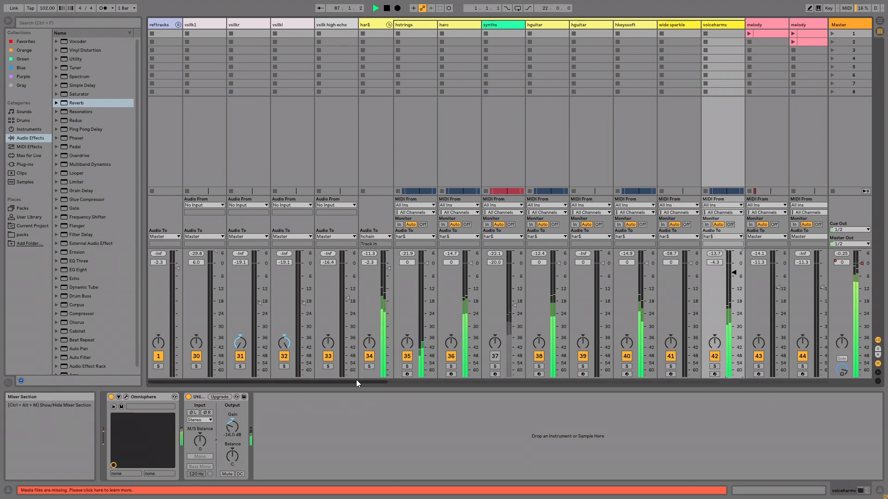
# Show the Master track's SPAN analyser and examine the mix's spectrum during playback
pyautogui.click(850, 23)
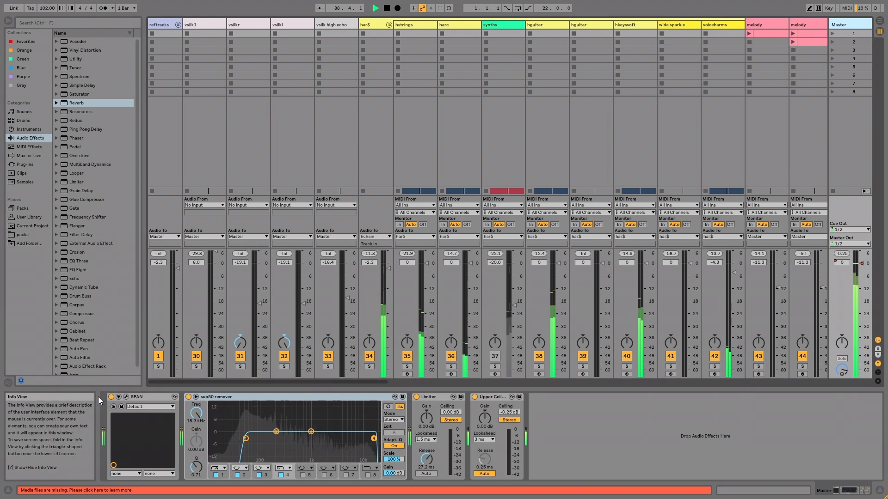
pyautogui.click(125, 397)
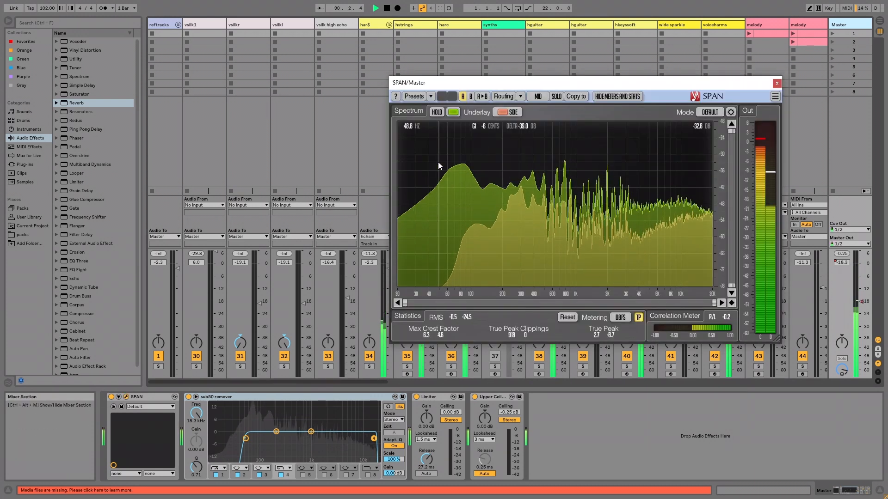
pyautogui.press('space')
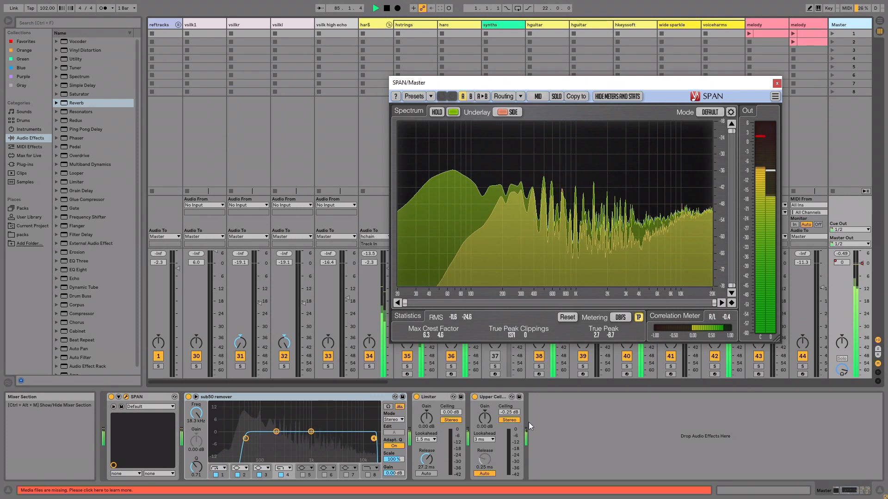
pyautogui.click(585, 432)
# Try the mix with the Master track's Limiter switched off, undo the change, and hide the SPAN window
pyautogui.click(434, 396)
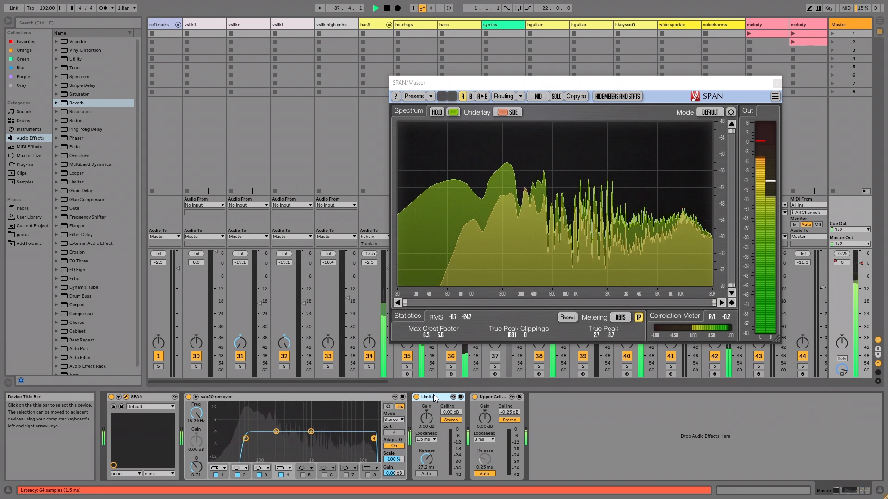
pyautogui.click(417, 397)
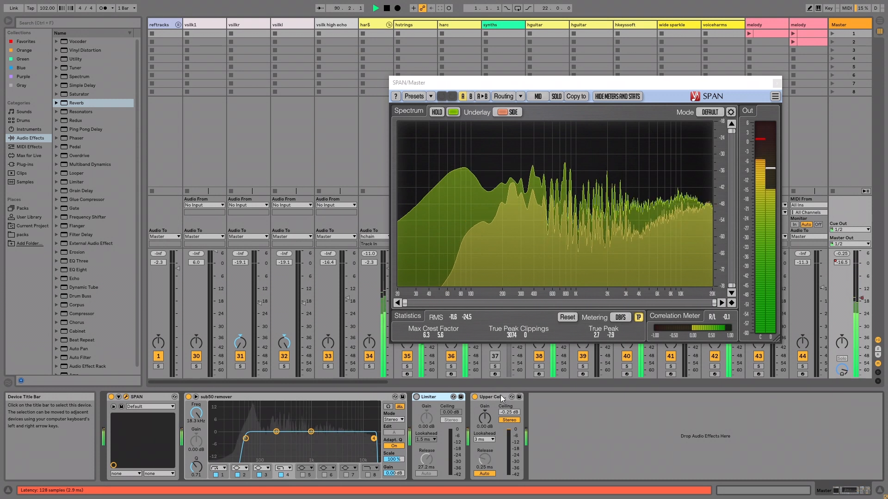
pyautogui.hotkey('ctrl', 'z')
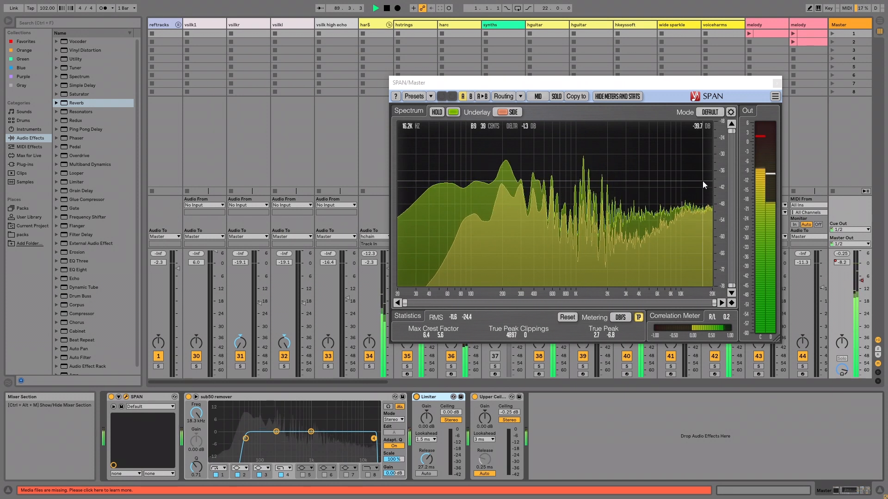
pyautogui.hotkey('ctrl', 'alt', 'p')
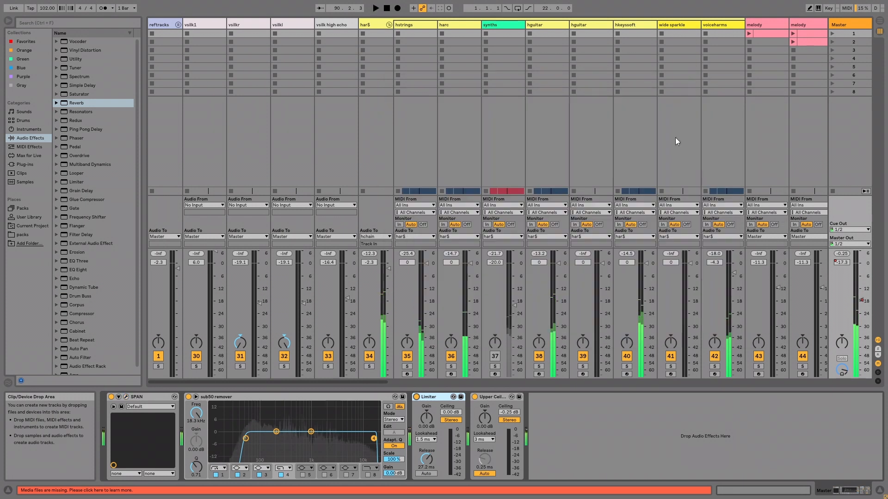
# Return to the arrangement and listen to the intro before bar 9 from several start points
pyautogui.press('Tab')
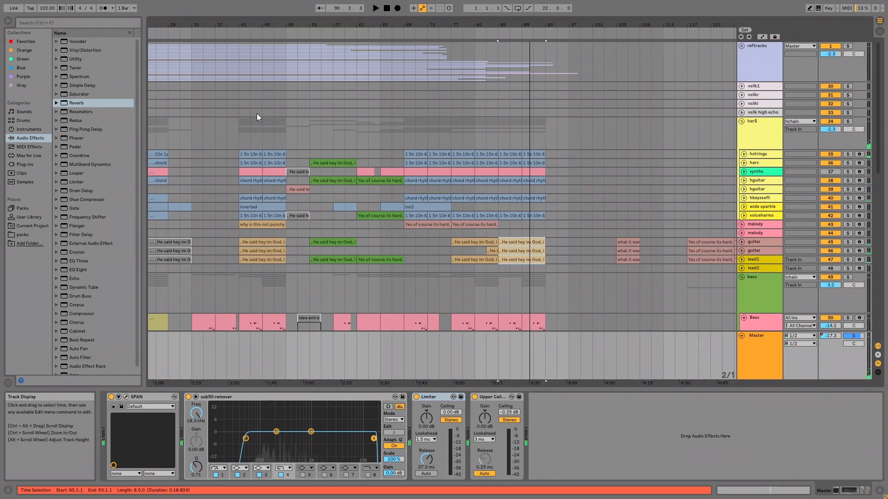
pyautogui.moveTo(211, 23); pyautogui.dragTo(357, 23)
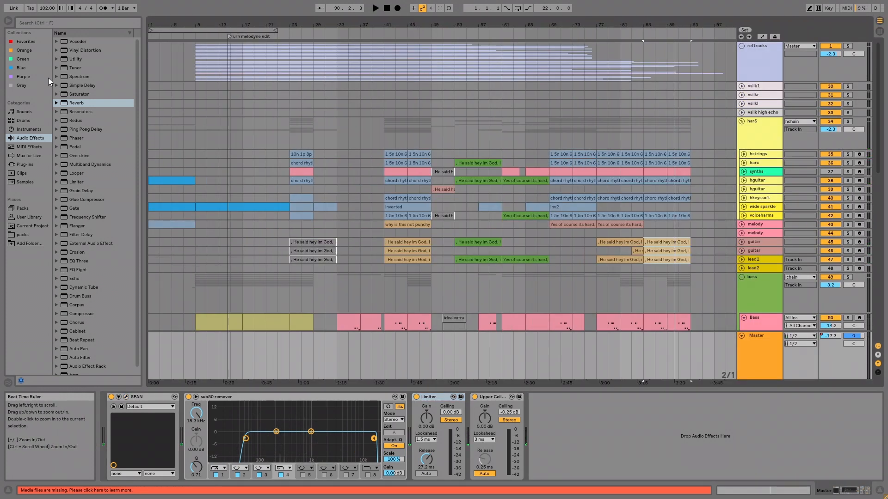
pyautogui.click(183, 111)
pyautogui.press('space')
pyautogui.click(192, 130)
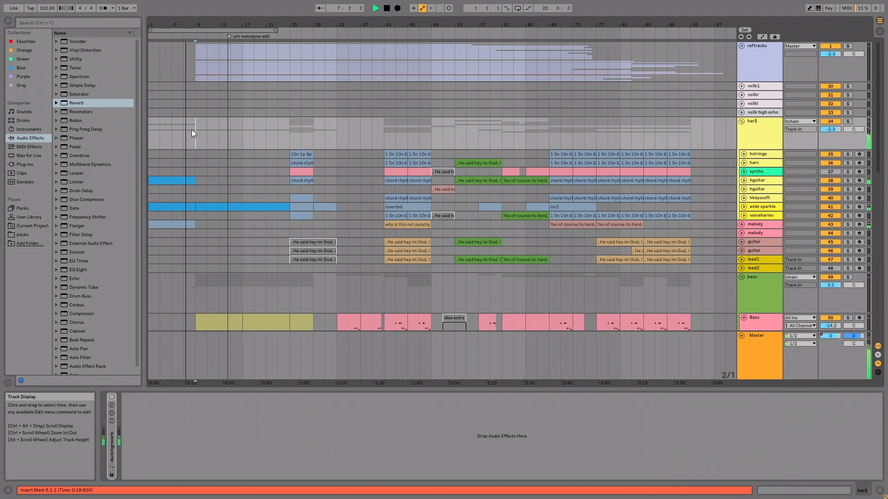
pyautogui.click(187, 170)
pyautogui.press('space')
pyautogui.press('space')
pyautogui.moveTo(187, 180); pyautogui.dragTo(182, 196)
pyautogui.press('space')
pyautogui.press('space')
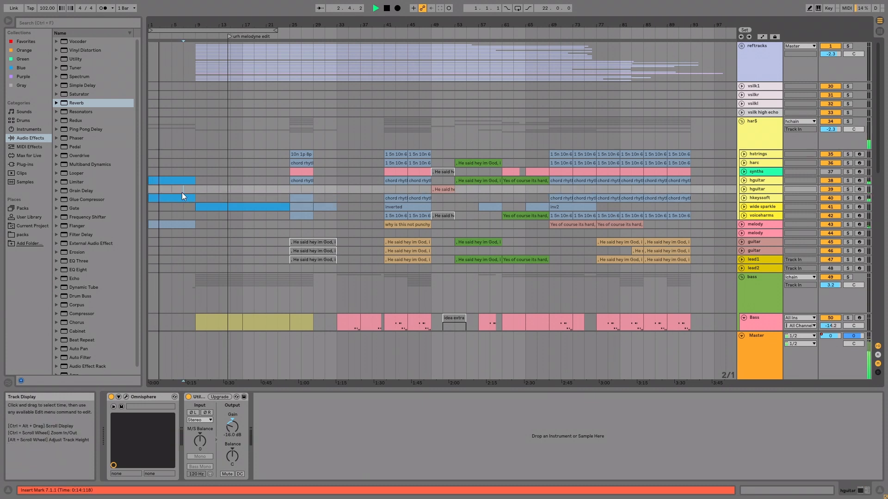
# Open the hkeyssoft clip at bar 1, examine its chord notes, and reduce the height of the clip editor
pyautogui.doubleClick(180, 197)
pyautogui.click(301, 332)
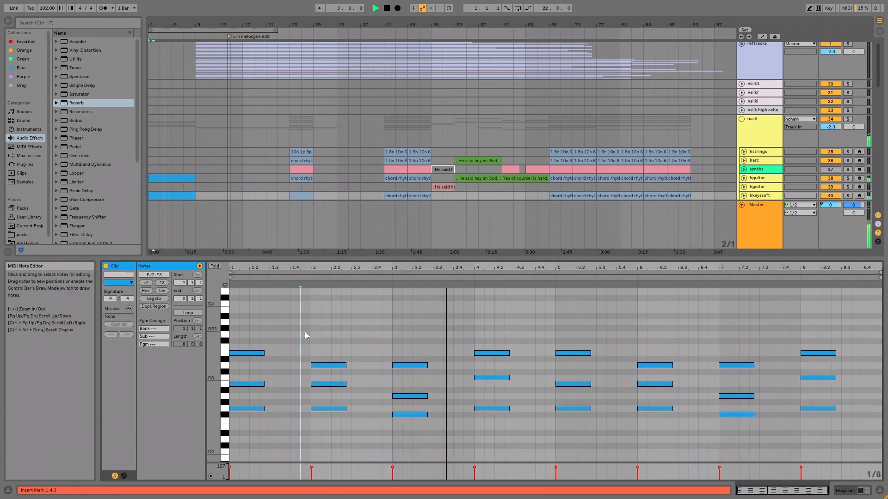
pyautogui.click(314, 319)
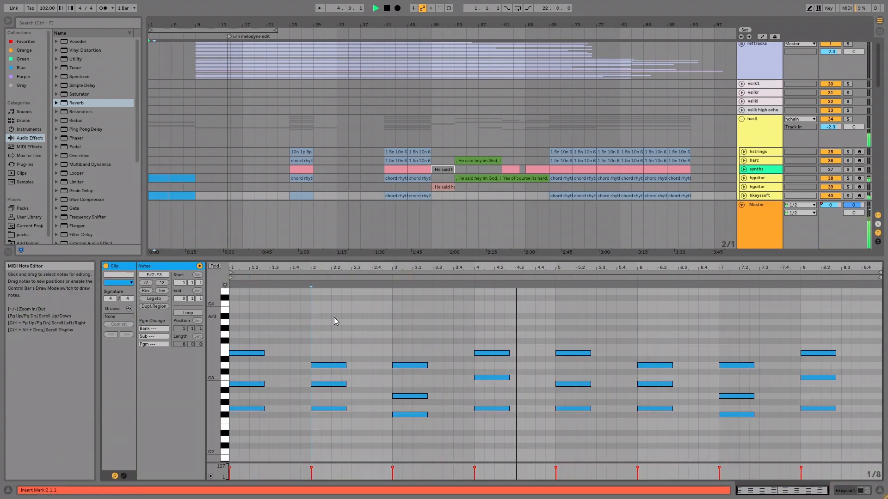
pyautogui.moveTo(370, 259); pyautogui.dragTo(366, 381)
# Check the bstereo clip at bar 9 and place the insert marker at bar 9
pyautogui.scroll(-6, 243, 238)
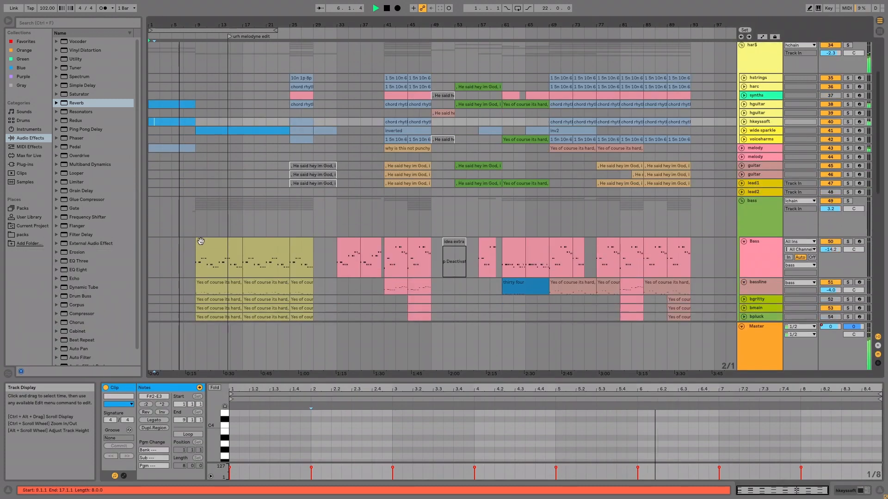
pyautogui.scroll(-2, 194, 252)
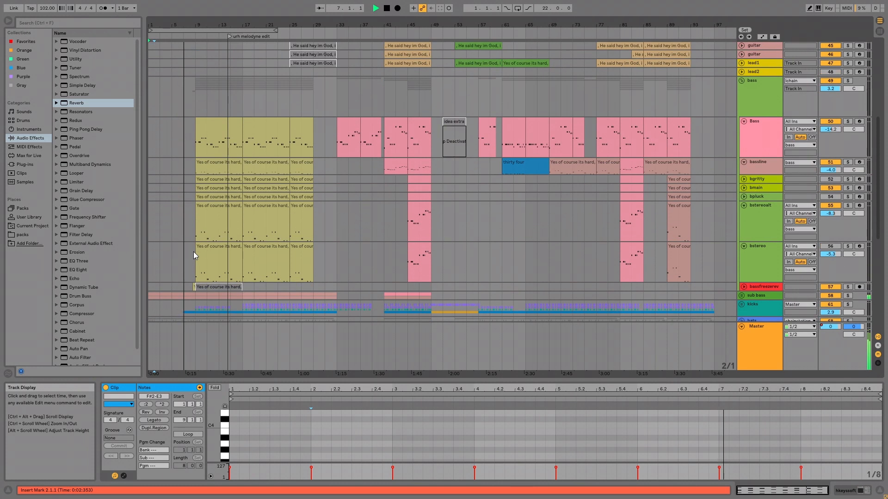
pyautogui.click(200, 256)
pyautogui.click(193, 258)
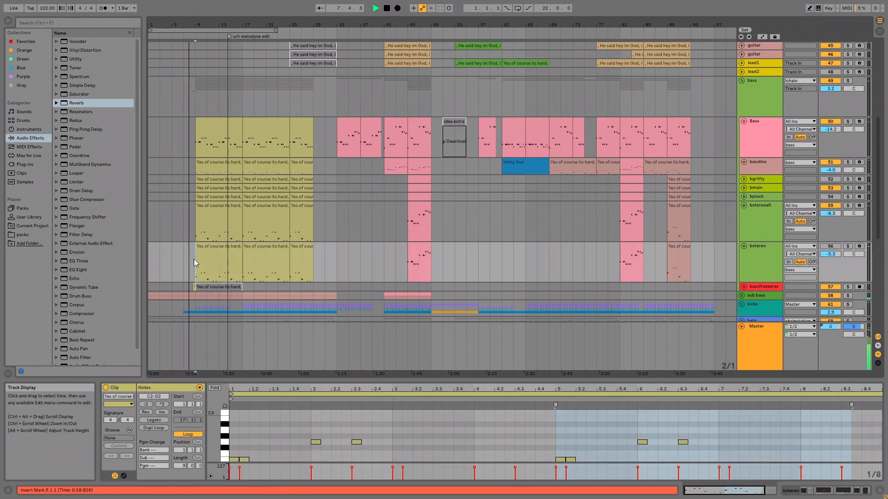
# Show the vsilk1 vocal track's devices and play the arrangement from bar 12
pyautogui.scroll(6, 193, 259)
pyautogui.scroll(2, 194, 262)
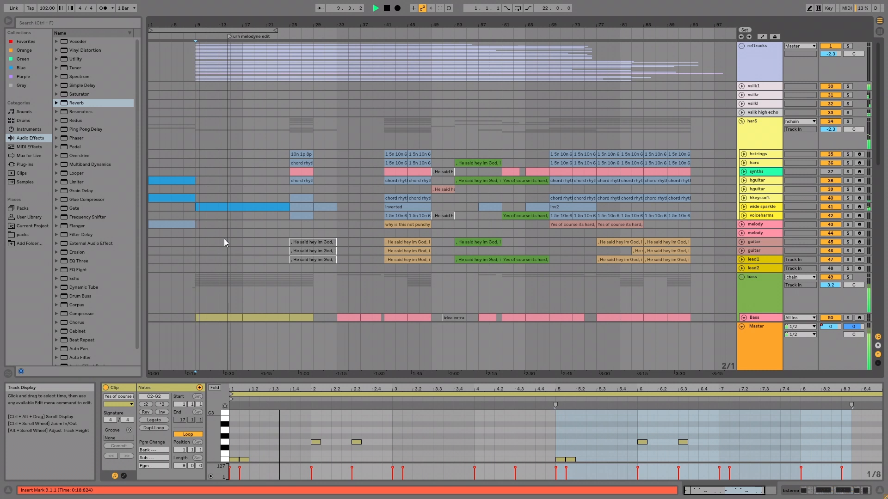
pyautogui.click(772, 67)
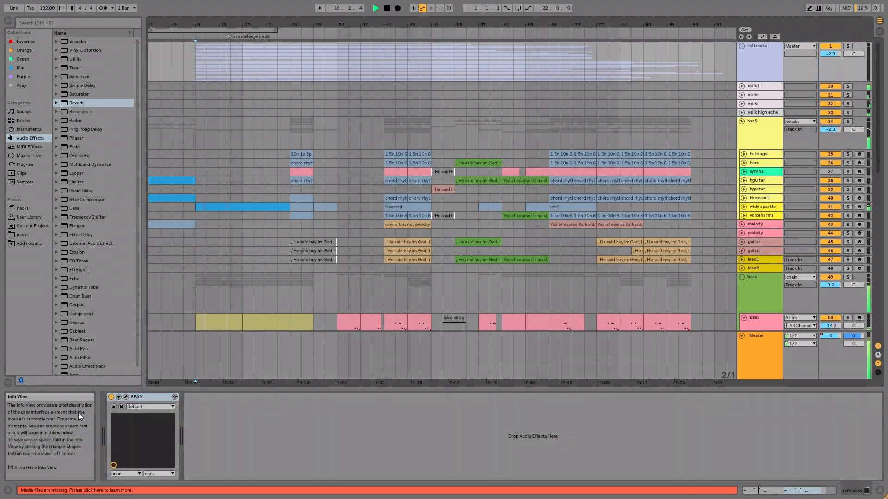
pyautogui.click(762, 87)
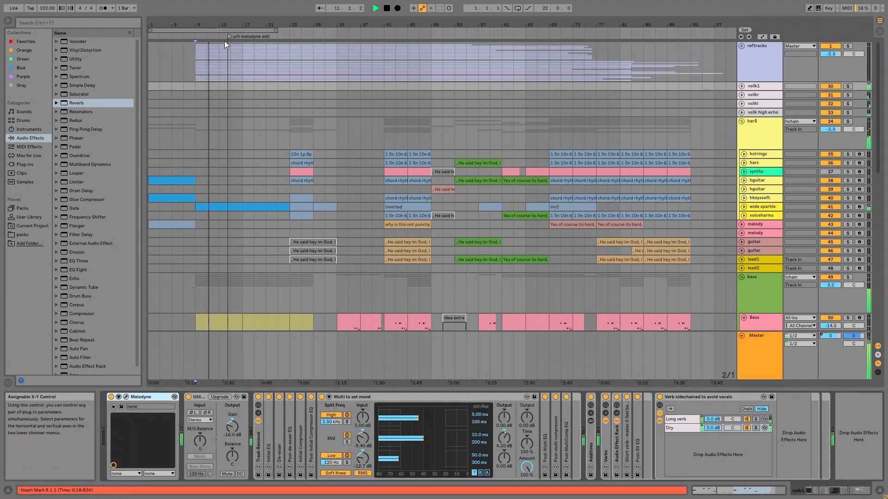
pyautogui.click(219, 87)
pyautogui.moveTo(227, 25); pyautogui.dragTo(246, 76)
pyautogui.click(245, 85)
pyautogui.click(206, 85)
pyautogui.press('space')
pyautogui.press('space')
# Open the Melodyne editor of the vsilk1 vocal track and play the vocal
pyautogui.hotkey('ctrl', 'alt', 'p')
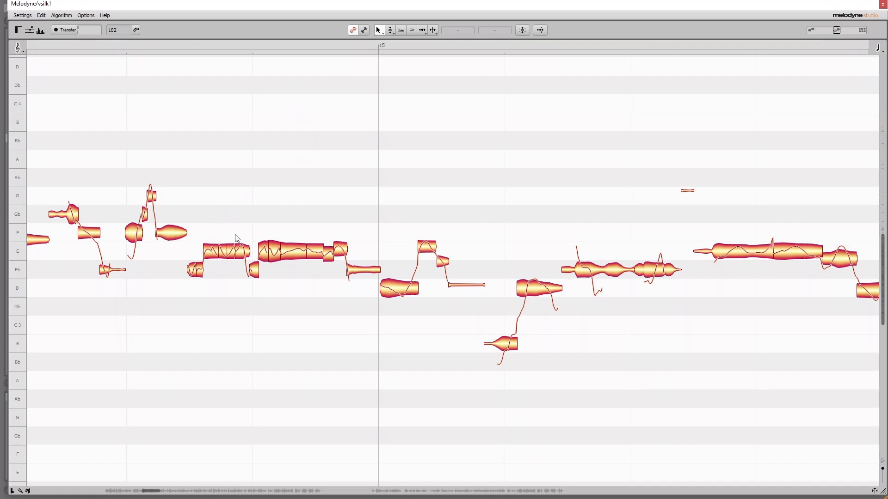
pyautogui.hotkey('ctrl', 'alt', 'p')
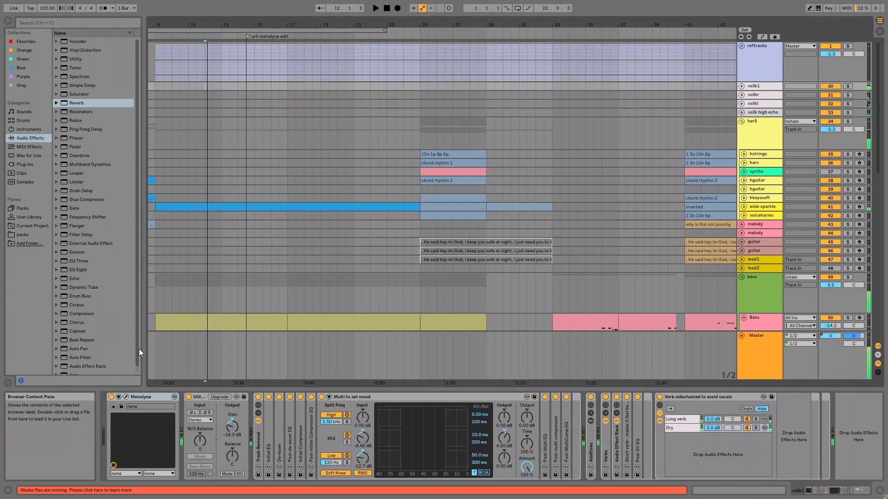
pyautogui.click(126, 396)
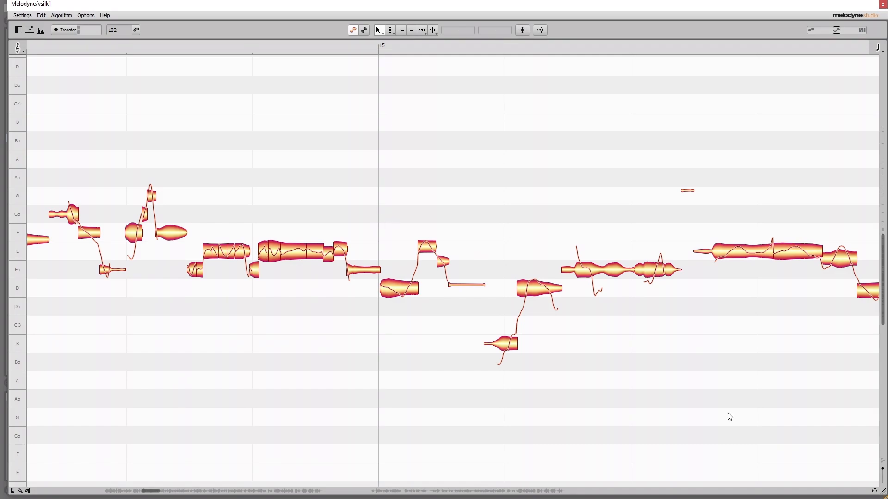
pyautogui.click(873, 491)
pyautogui.press('space')
pyautogui.press('space')
pyautogui.press('space')
pyautogui.press('space')
# Move the start of the C3 vocal note just after bar 12 slightly earlier in Melodyne
pyautogui.moveTo(112, 273); pyautogui.dragTo(4, 257)
pyautogui.press('space')
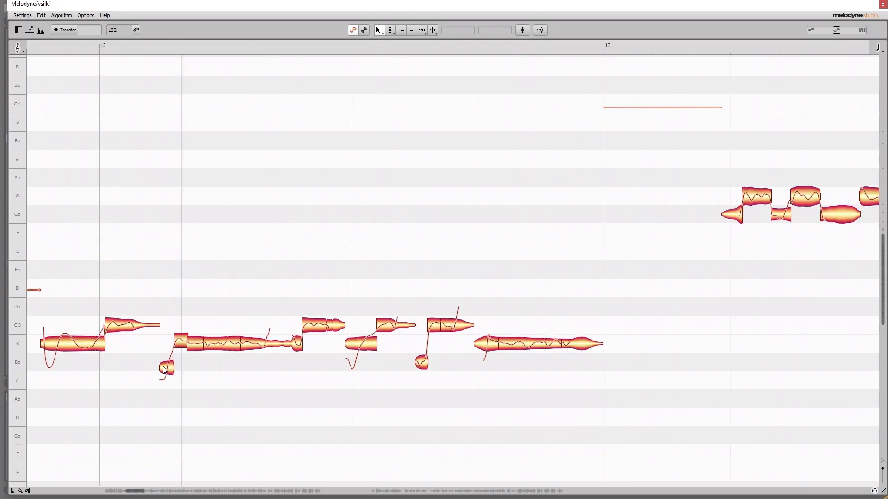
pyautogui.click(112, 329)
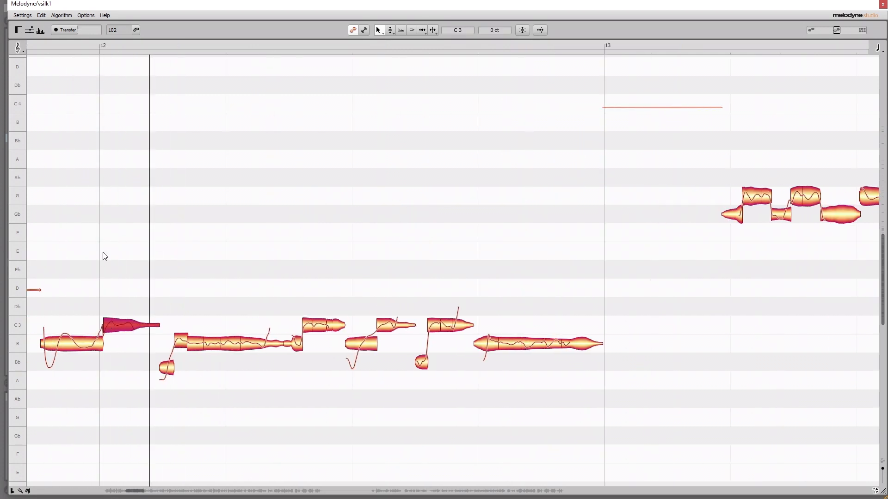
pyautogui.click(422, 226)
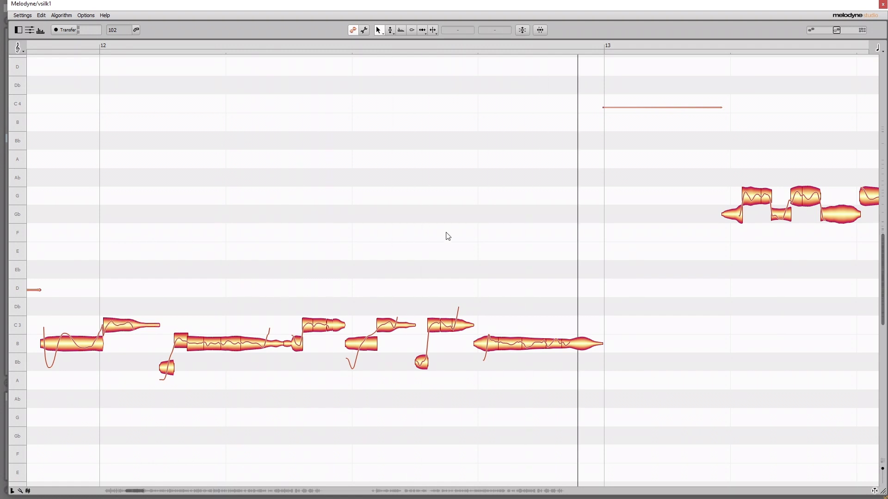
# Play through the vsilk1 vocal notes between bars 12 and 15 in Melodyne, and hide the editor
pyautogui.click(479, 347)
pyautogui.click(500, 294)
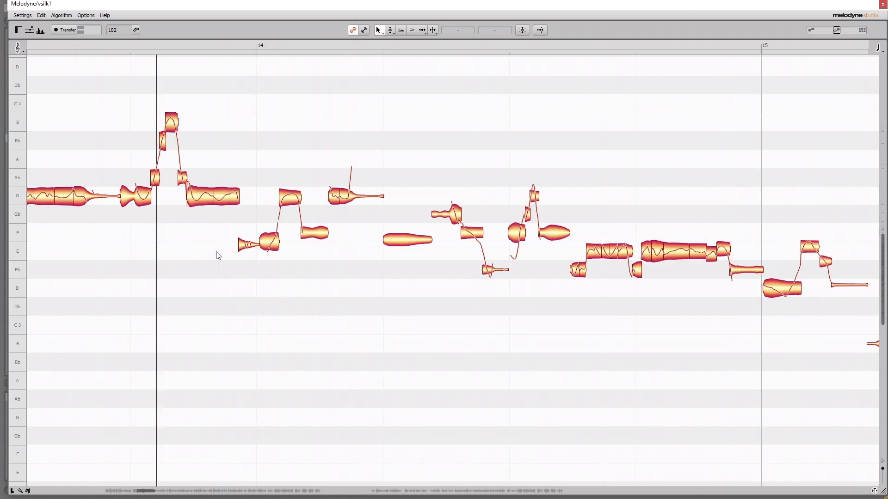
pyautogui.click(199, 199)
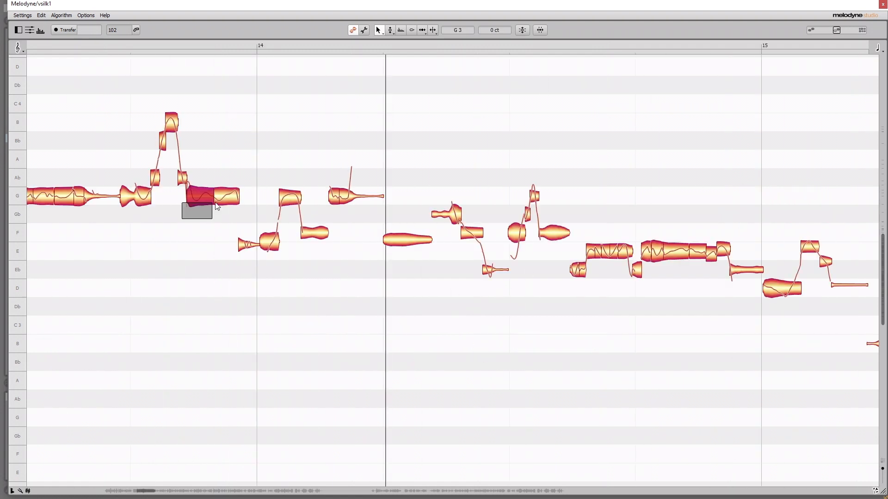
pyautogui.doubleClick(175, 209)
pyautogui.press('space')
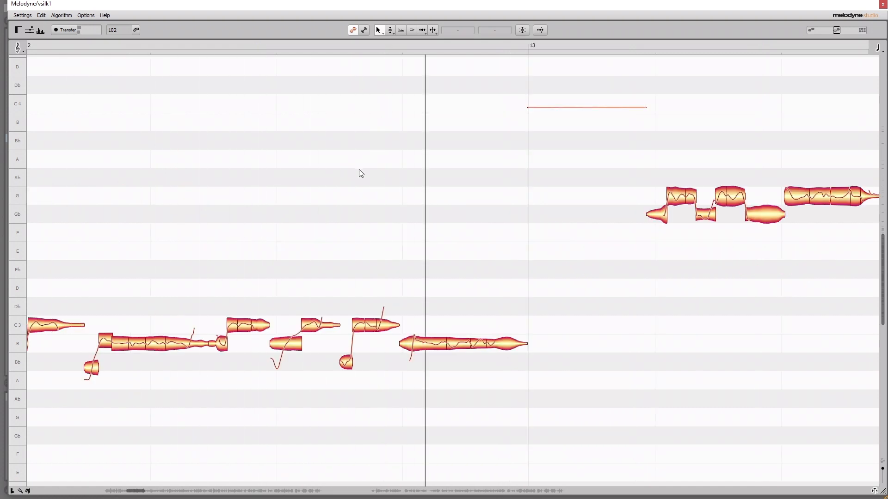
pyautogui.click(283, 343)
pyautogui.click(292, 293)
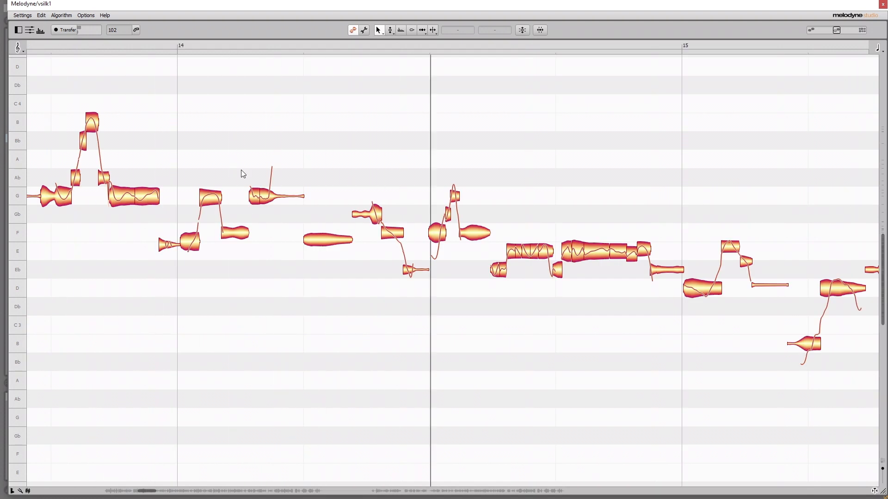
pyautogui.hotkey('alt', 'space')
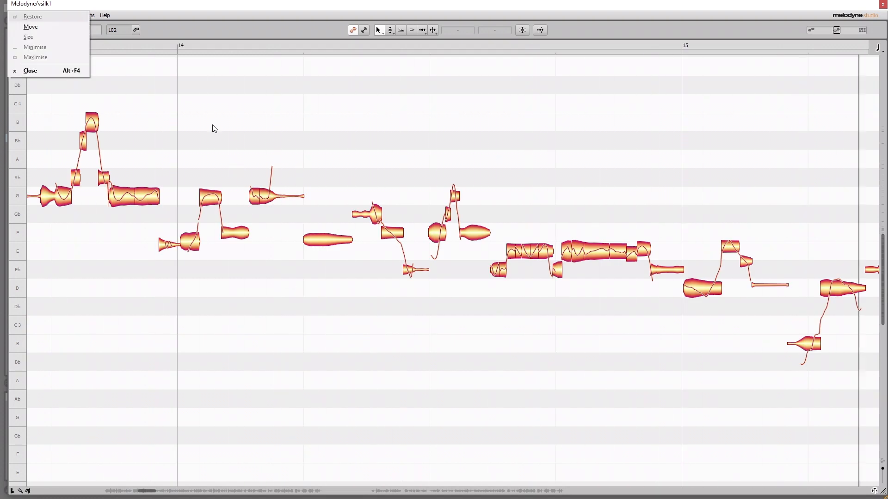
pyautogui.click(202, 118)
pyautogui.hotkey('ctrl', 'alt', 'p')
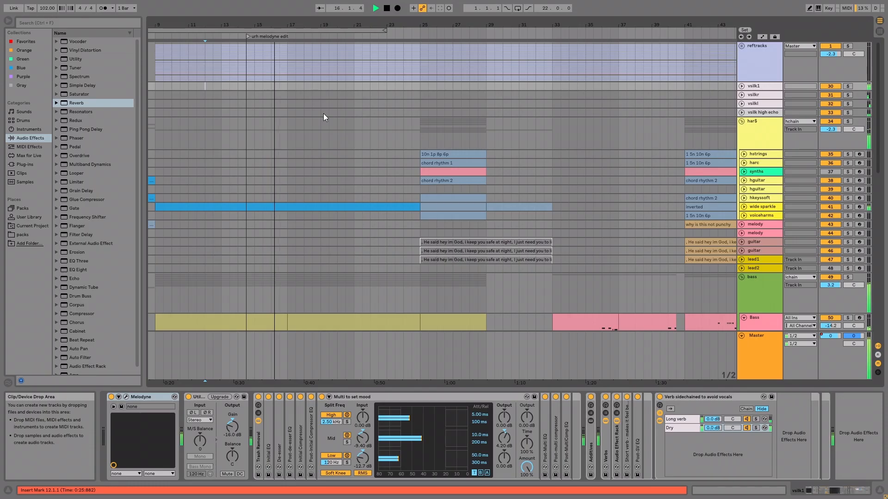
# Move the melodyne edit locator to bar 15 and play the arrangement from there
pyautogui.moveTo(247, 36); pyautogui.dragTo(257, 36)
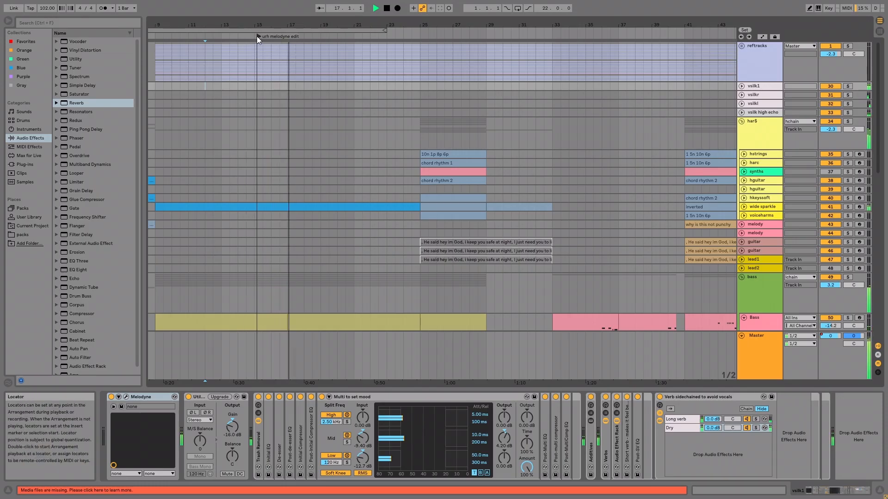
pyautogui.click(257, 88)
pyautogui.press('space')
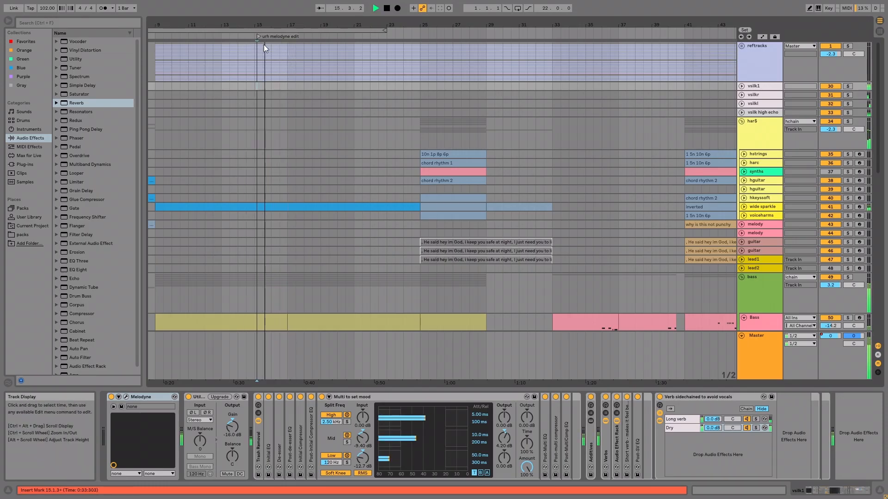
pyautogui.press('space')
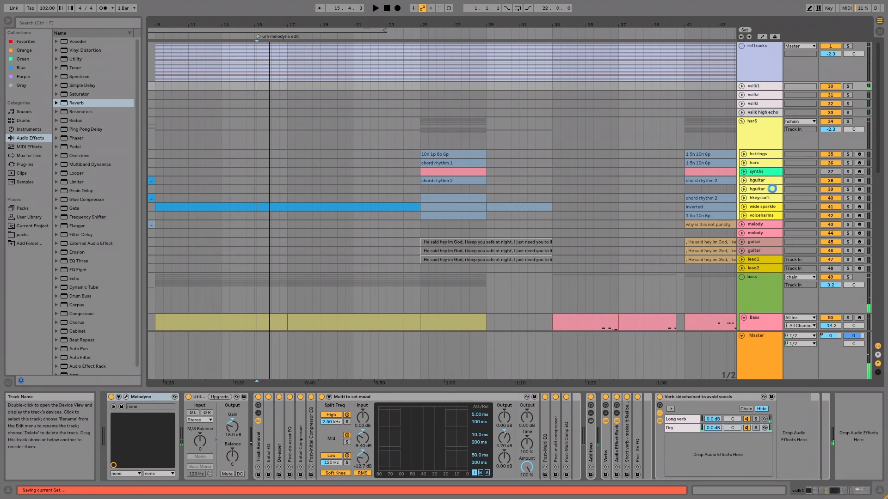
# Switch to Notepad and replace the notes from "first verse intro" through "mp3" with "melodyne nightmare 1+ hours of melodyne editing to do"
pyautogui.hotkey('alt', 'Tab')
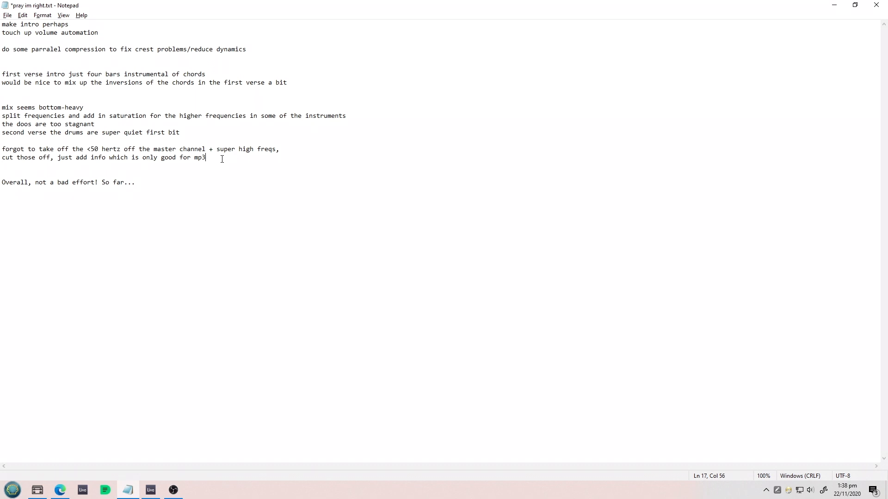
pyautogui.moveTo(220, 159); pyautogui.dragTo(4, 50)
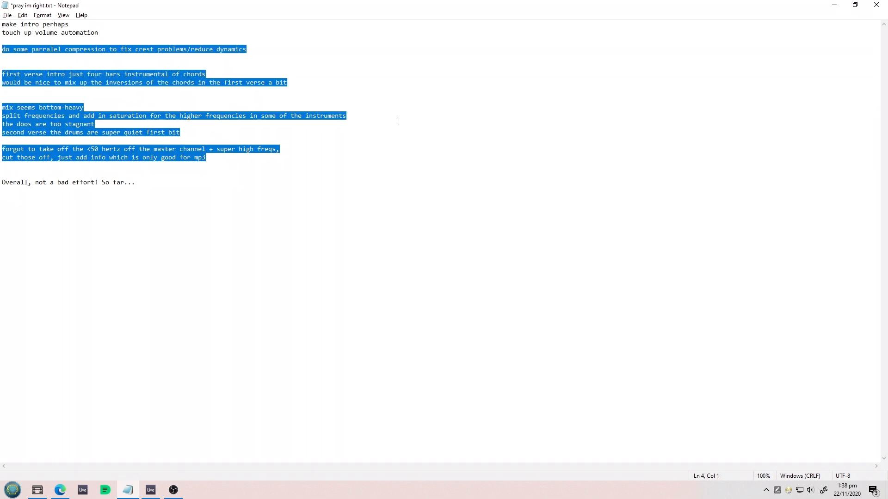
pyautogui.moveTo(246, 156); pyautogui.dragTo(2, 58)
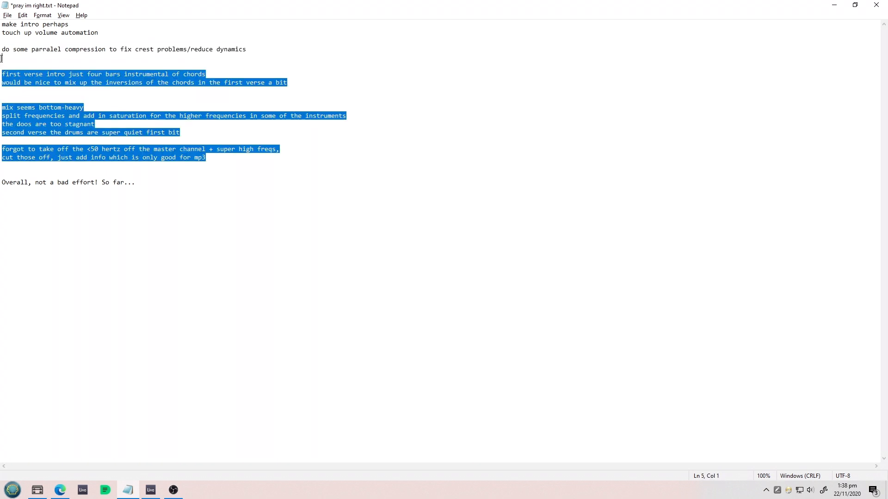
pyautogui.press('BackSpace')
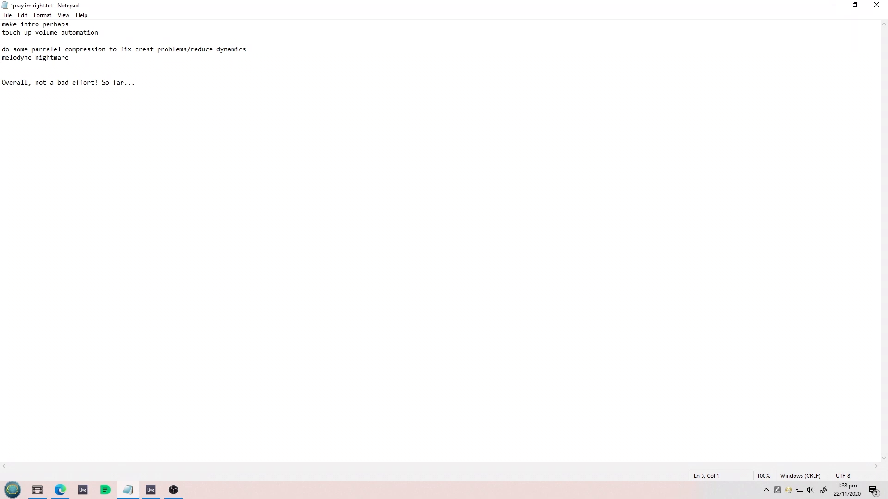
pyautogui.write('\\')
pyautogui.press('Return')
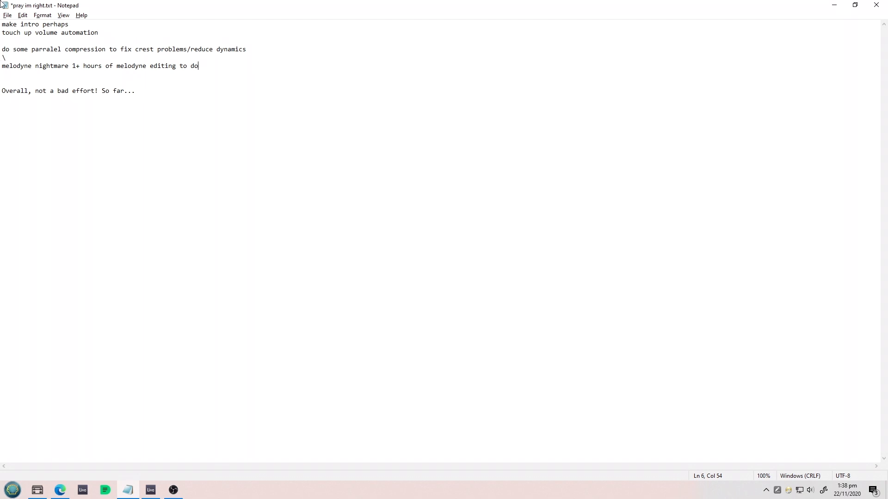
# Delete the "make intro perhaps" line from the notes and switch back to Ableton Live
pyautogui.moveTo(80, 33); pyautogui.dragTo(2, 24)
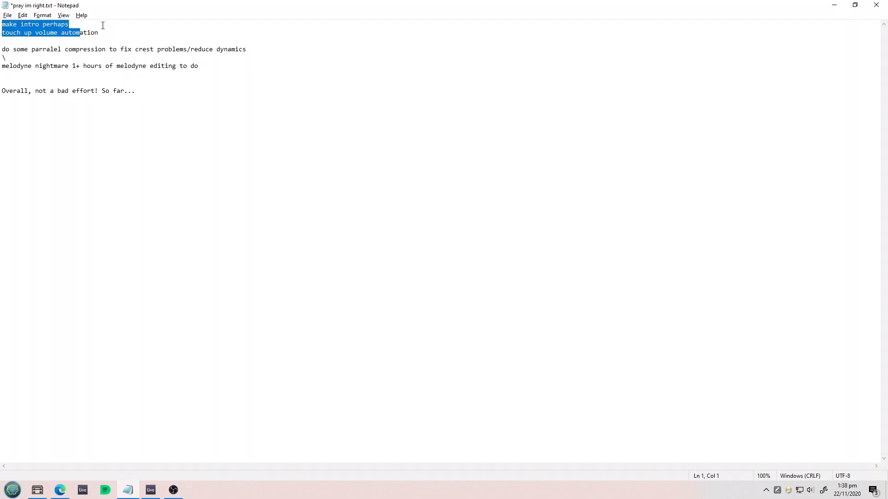
pyautogui.moveTo(103, 26); pyautogui.dragTo(1, 24)
pyautogui.press('BackSpace')
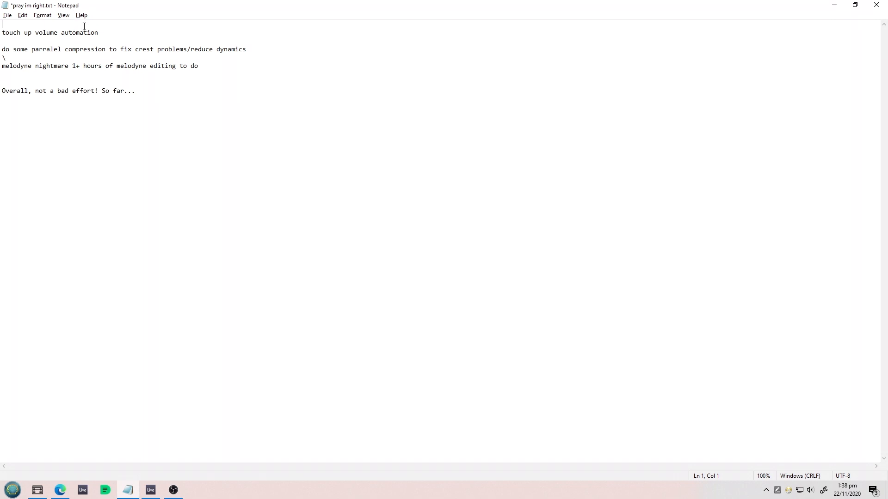
pyautogui.press('Delete')
pyautogui.click(109, 24)
pyautogui.hotkey('alt', 'Tab')
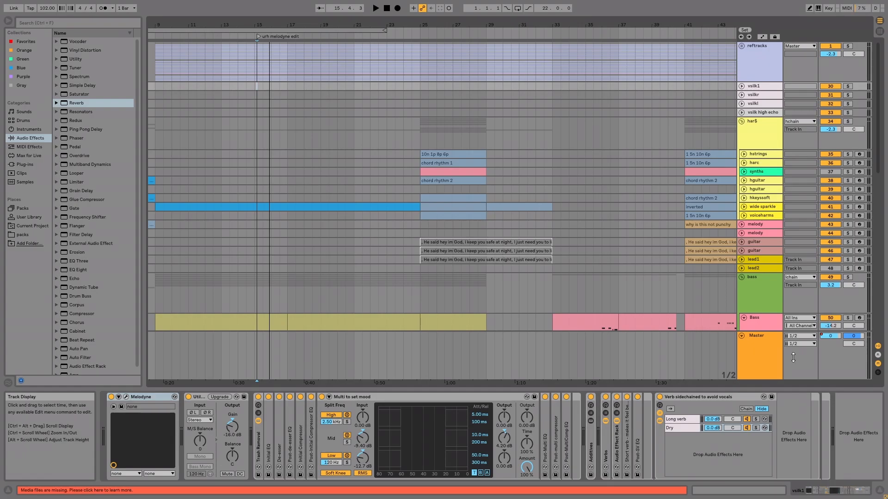